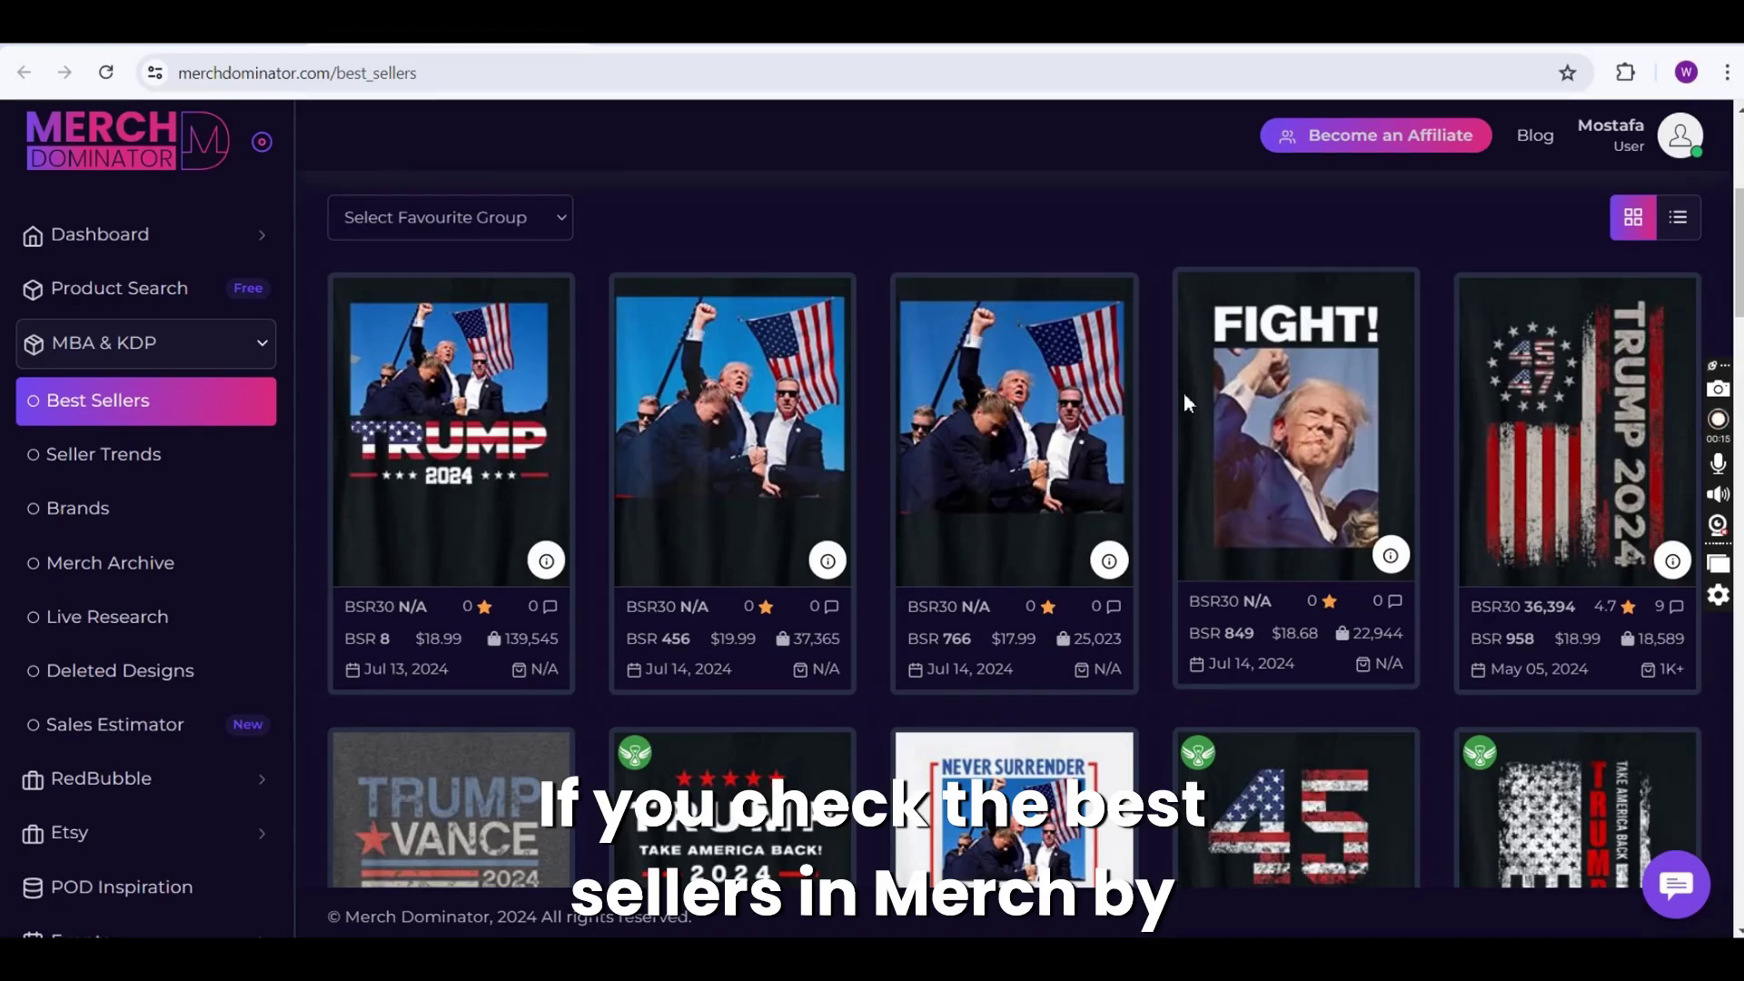
Browse the Merch by Amazon best-seller T-shirts, examining their design themes, BSR ranks and publication dates
scroll(1186, 400, down, 1)
scroll(1186, 400, down, 3)
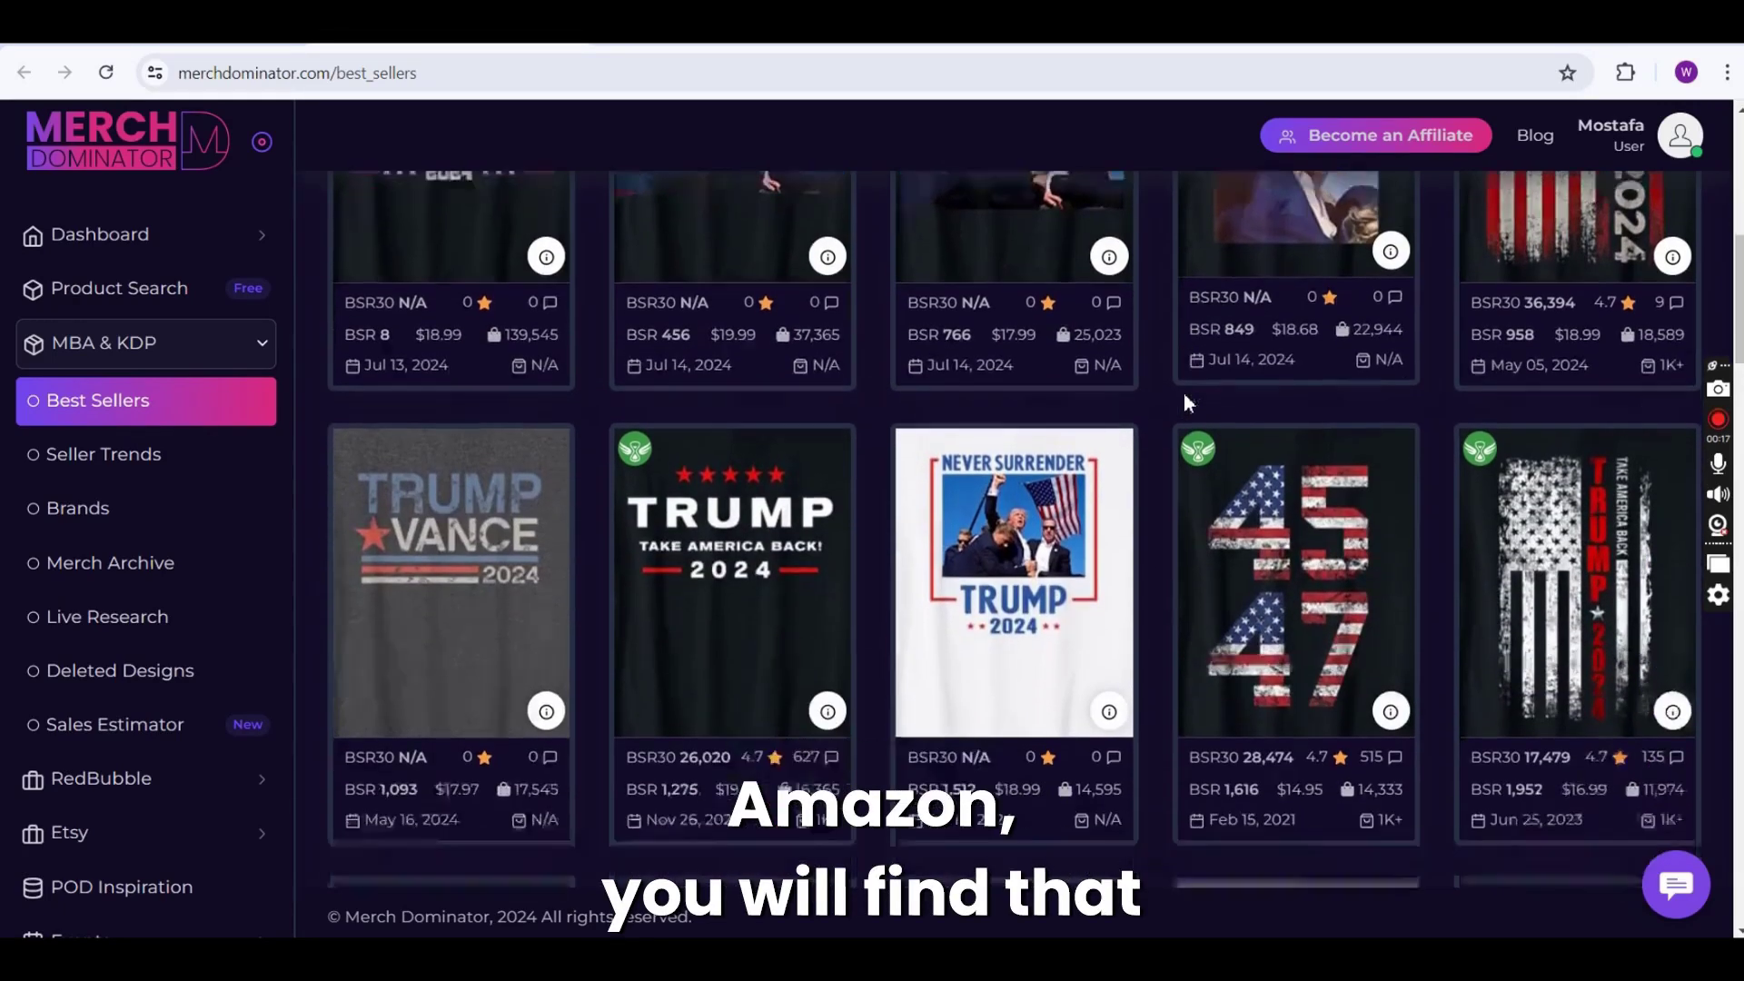
scroll(1184, 400, down, 3)
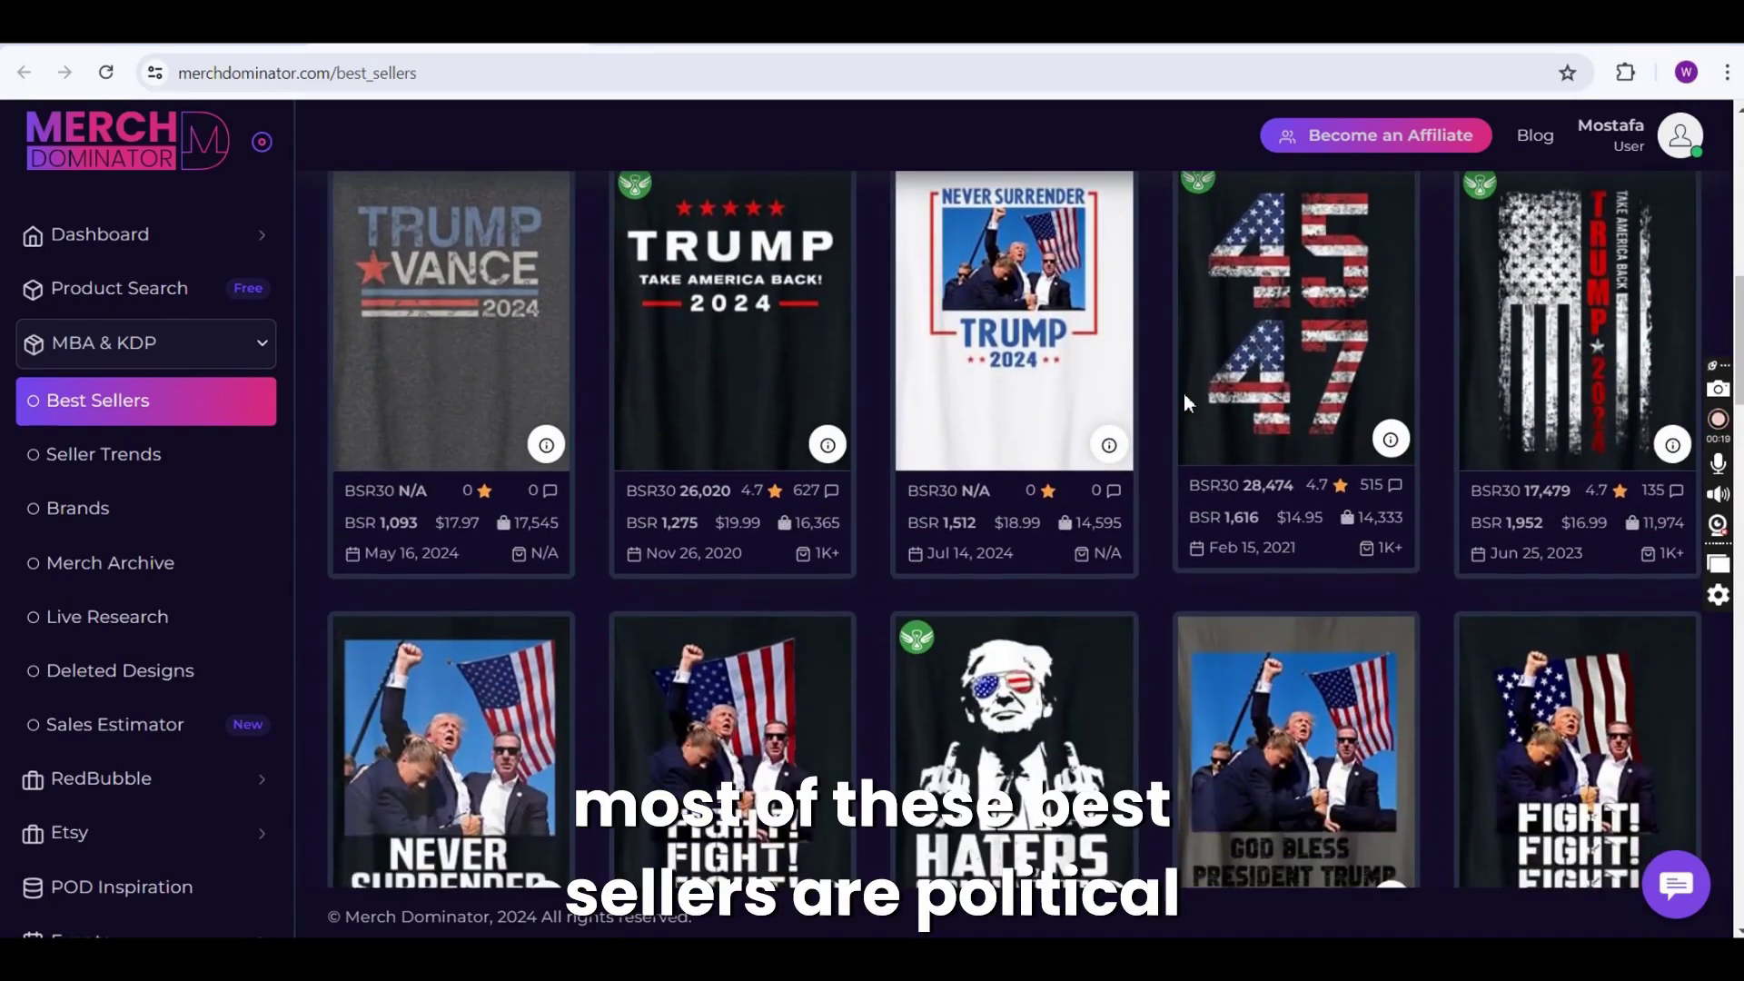
scroll(1184, 399, down, 2)
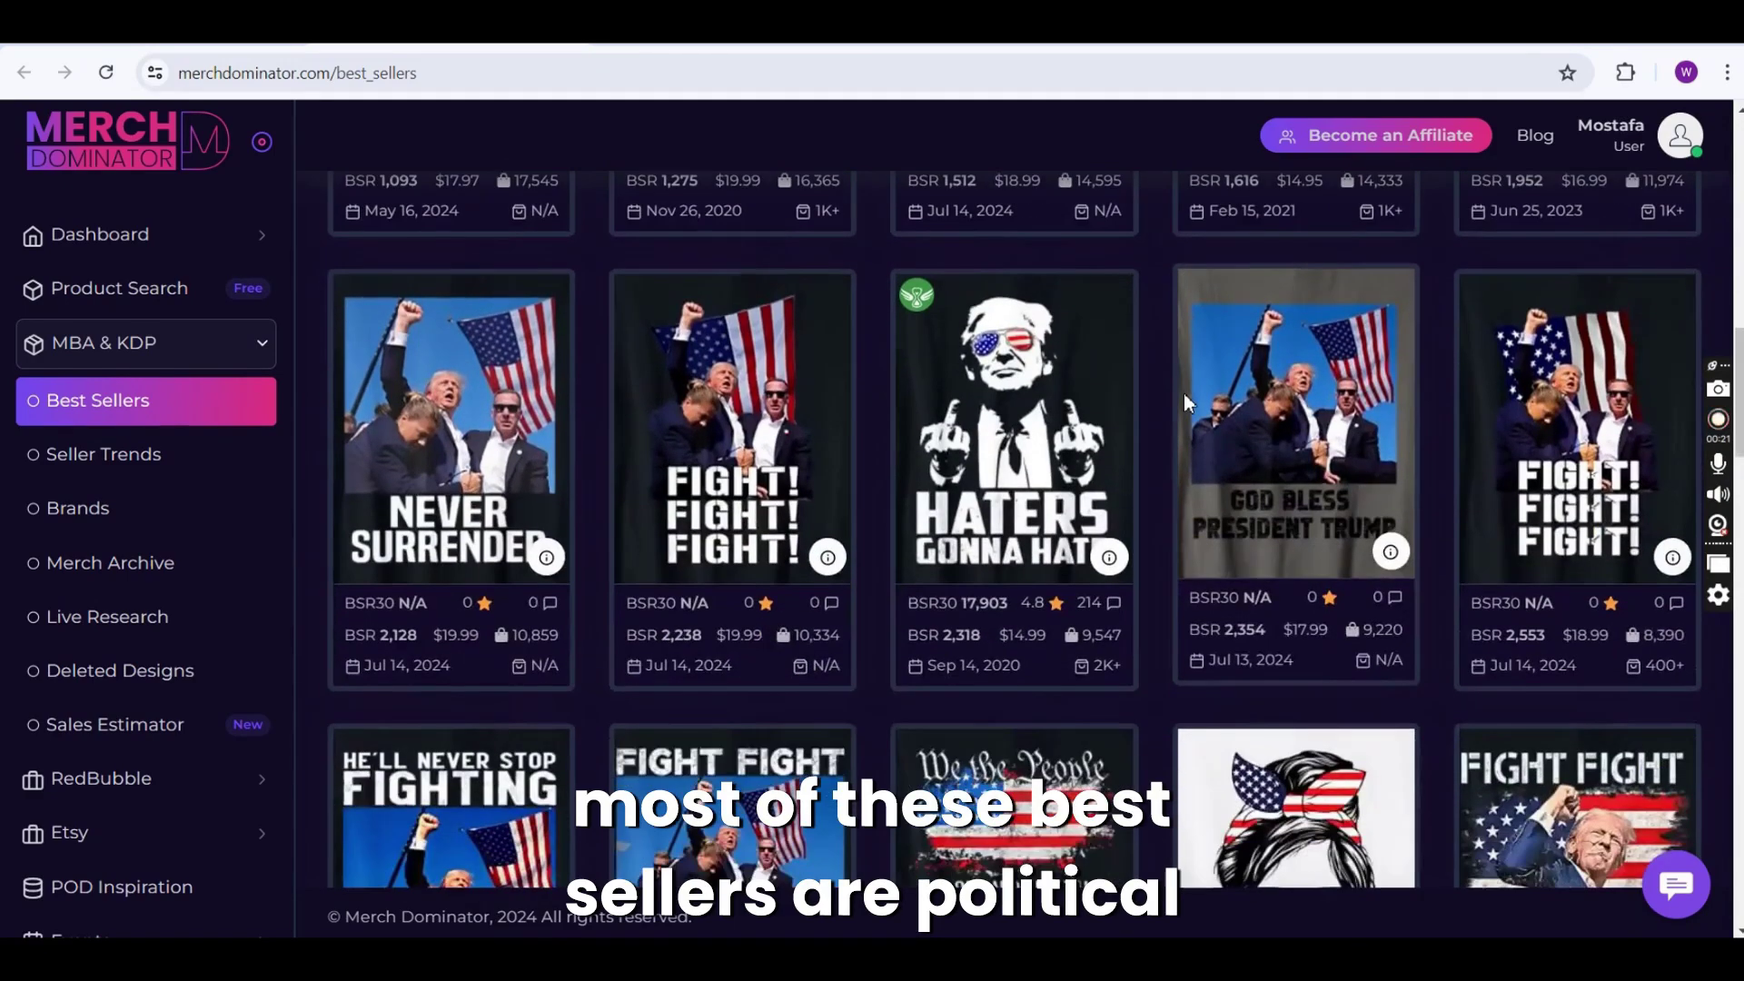
scroll(1184, 400, down, 2)
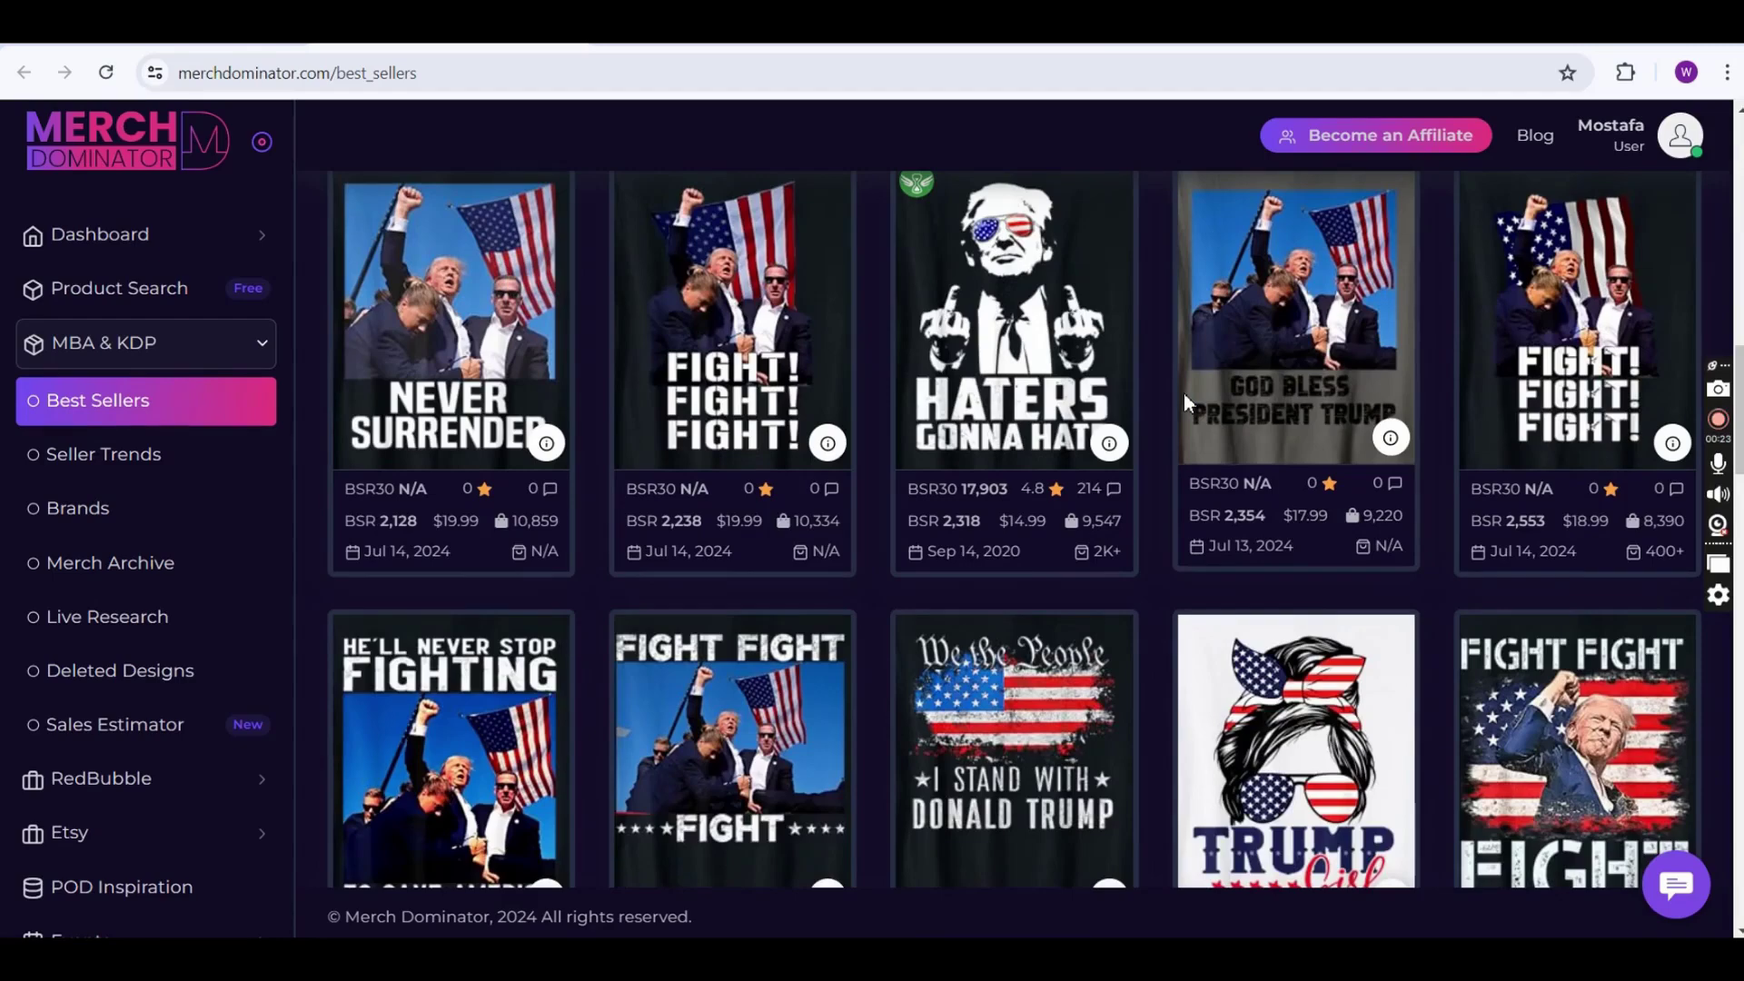
scroll(1184, 399, down, 1)
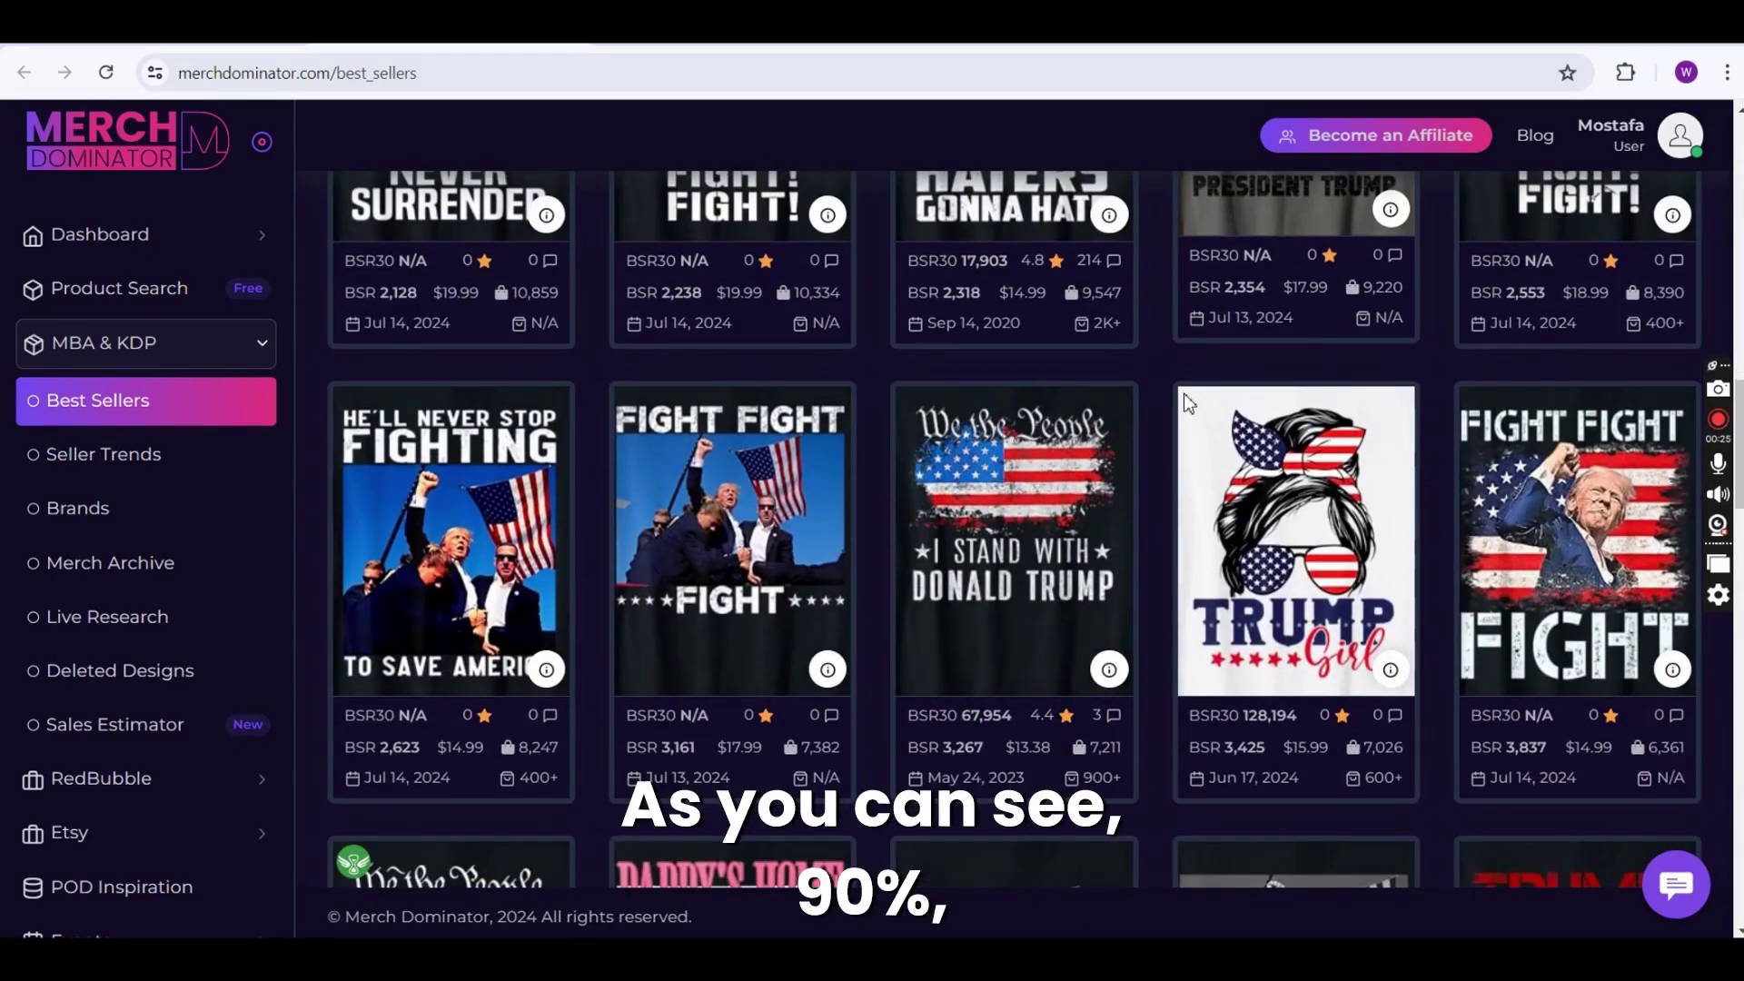
scroll(1184, 400, down, 1)
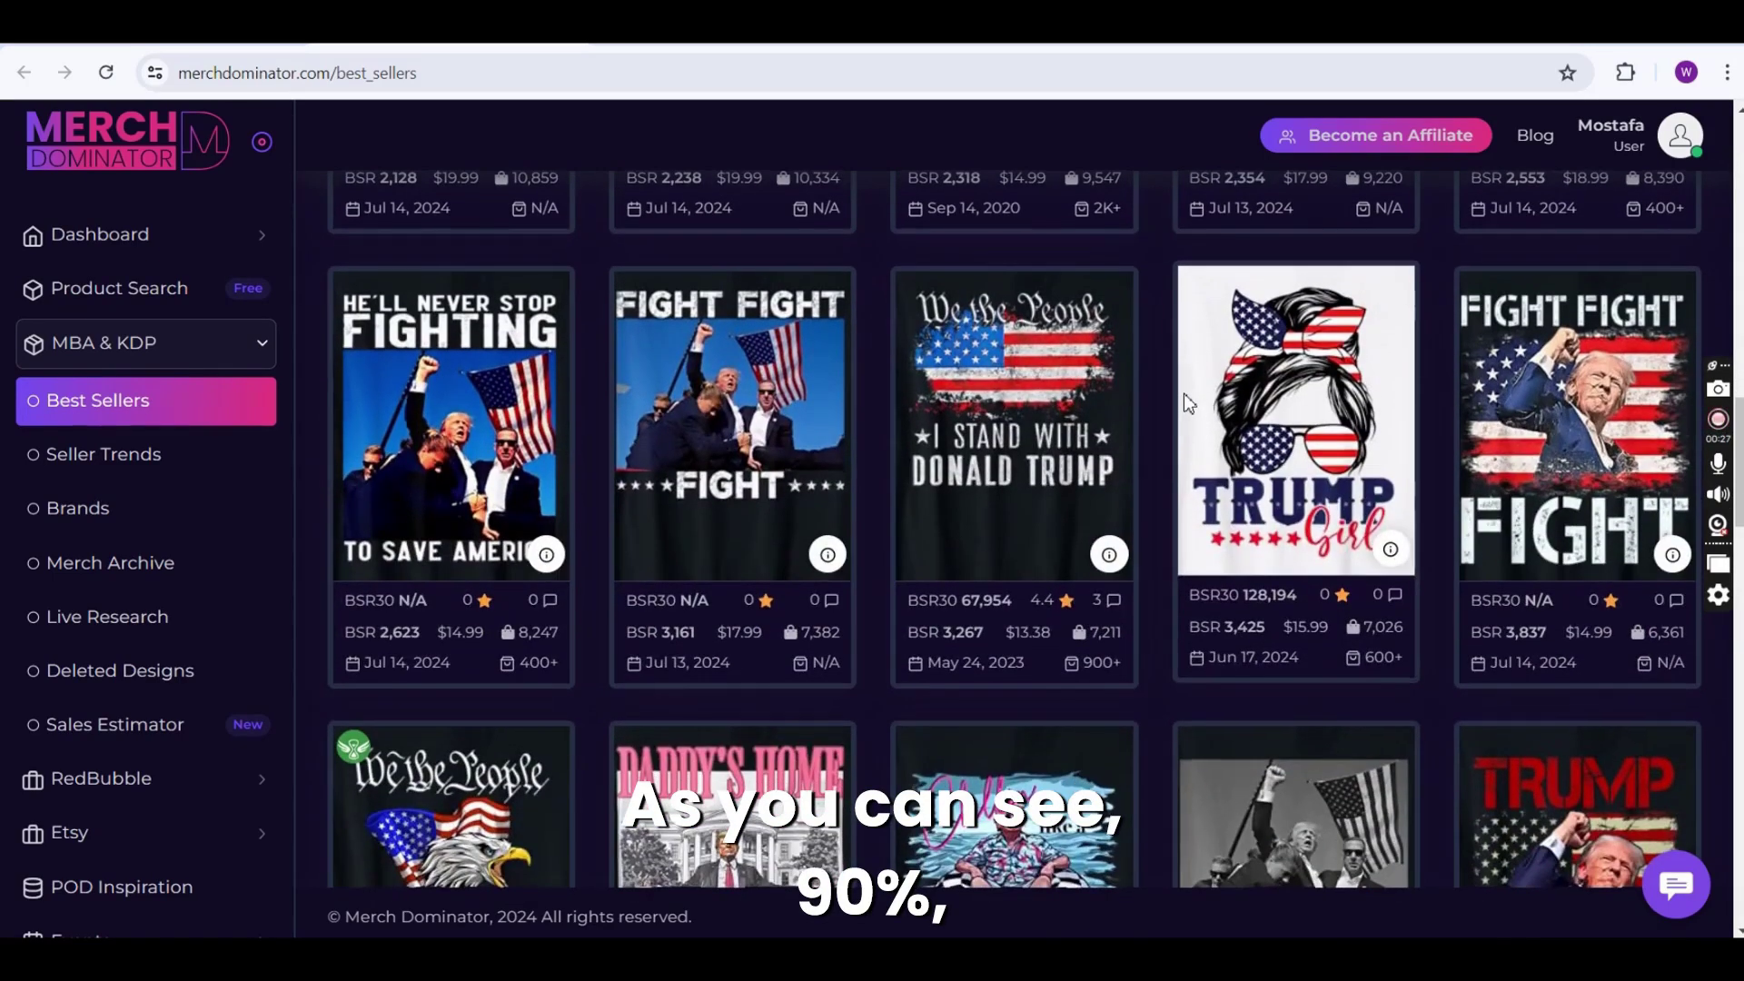
scroll(1184, 400, down, 2)
scroll(1185, 397, down, 2)
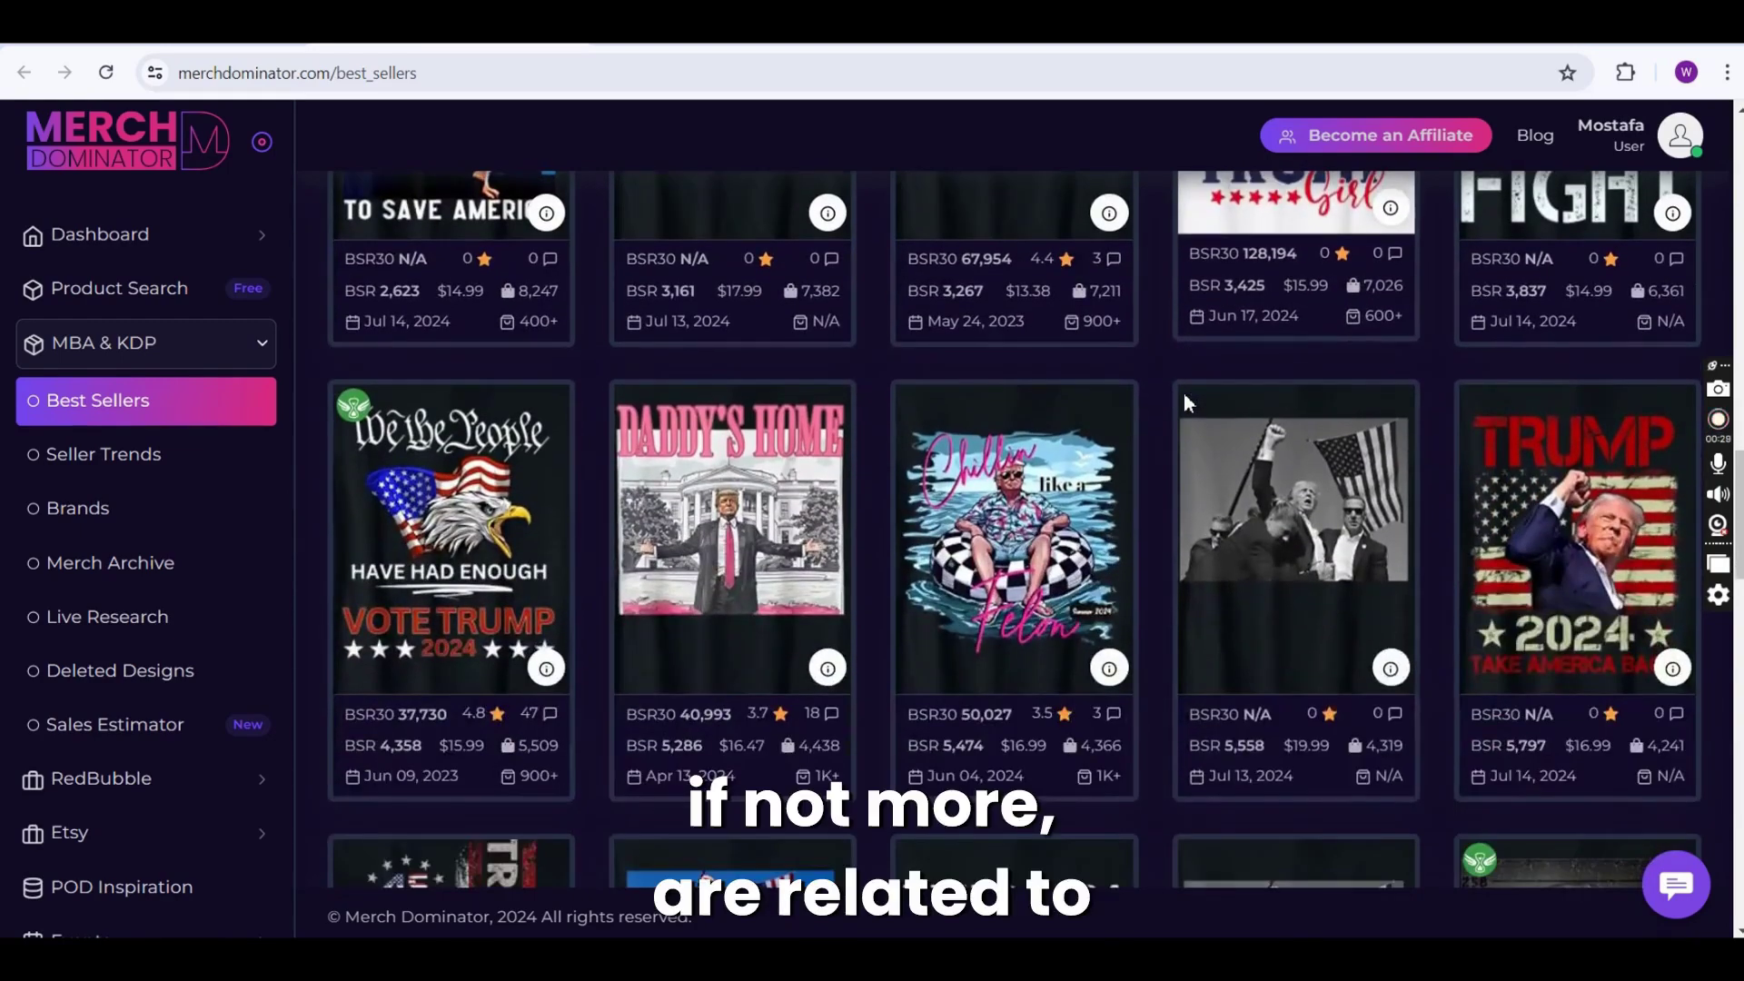
scroll(1184, 394, down, 3)
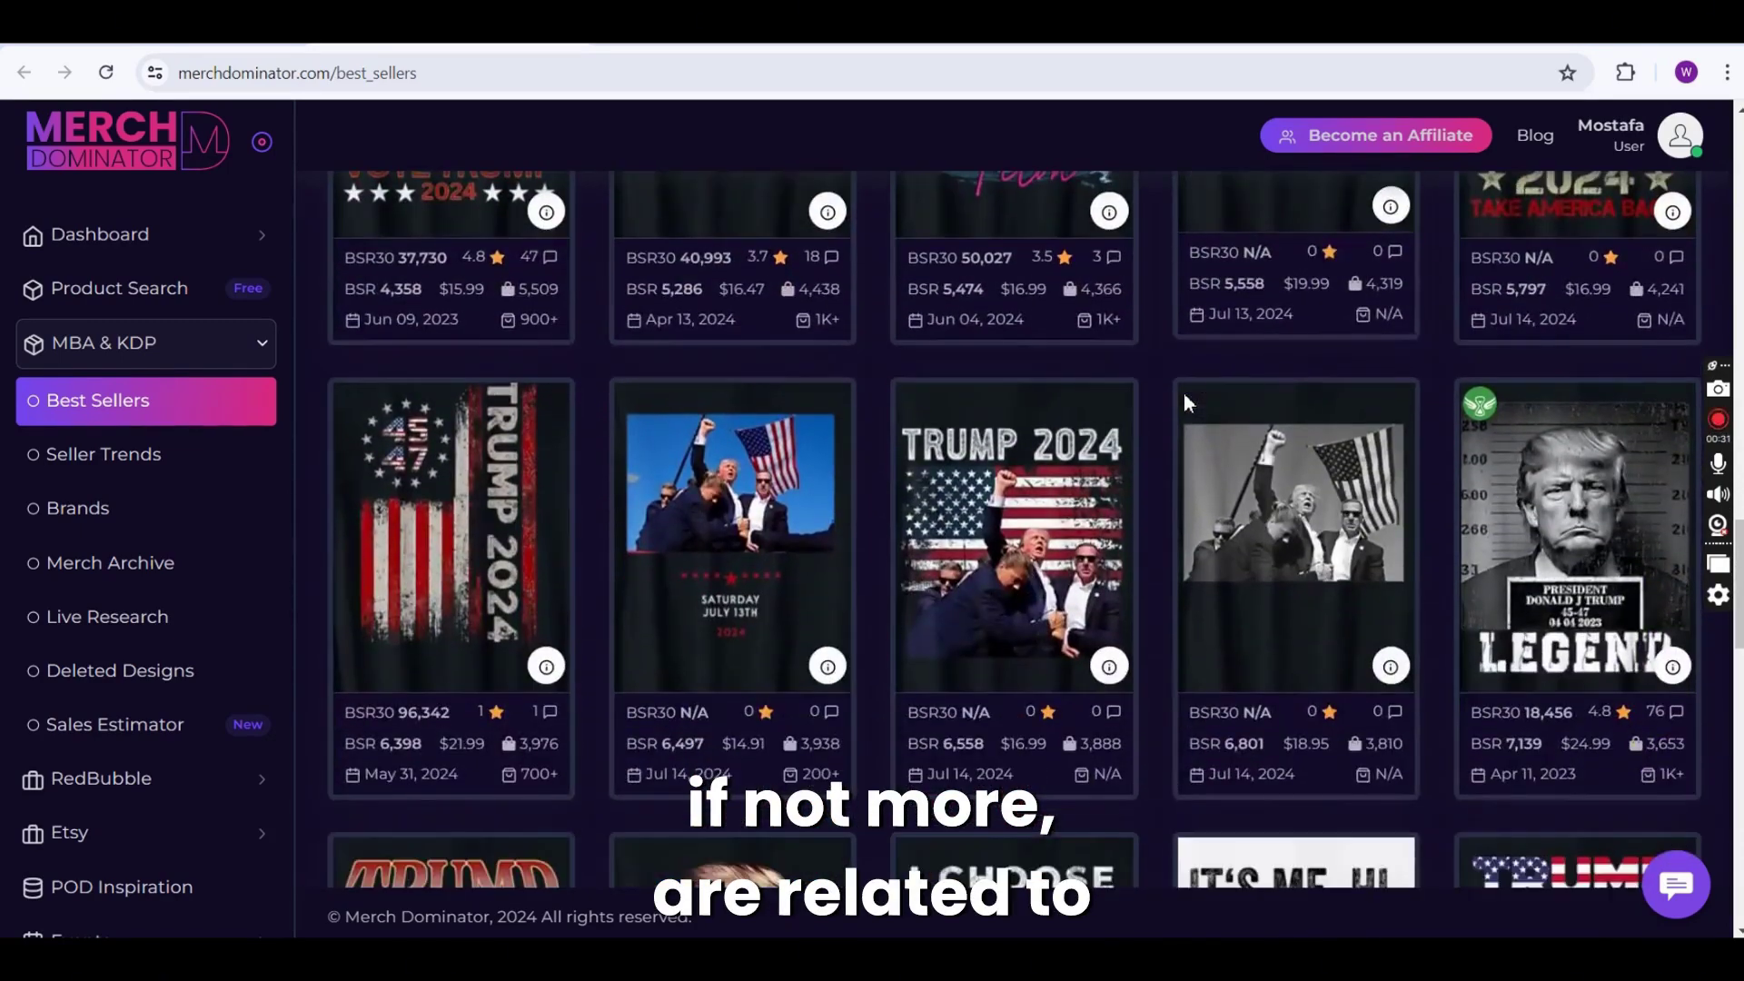
scroll(1185, 392, down, 3)
scroll(1185, 401, down, 1)
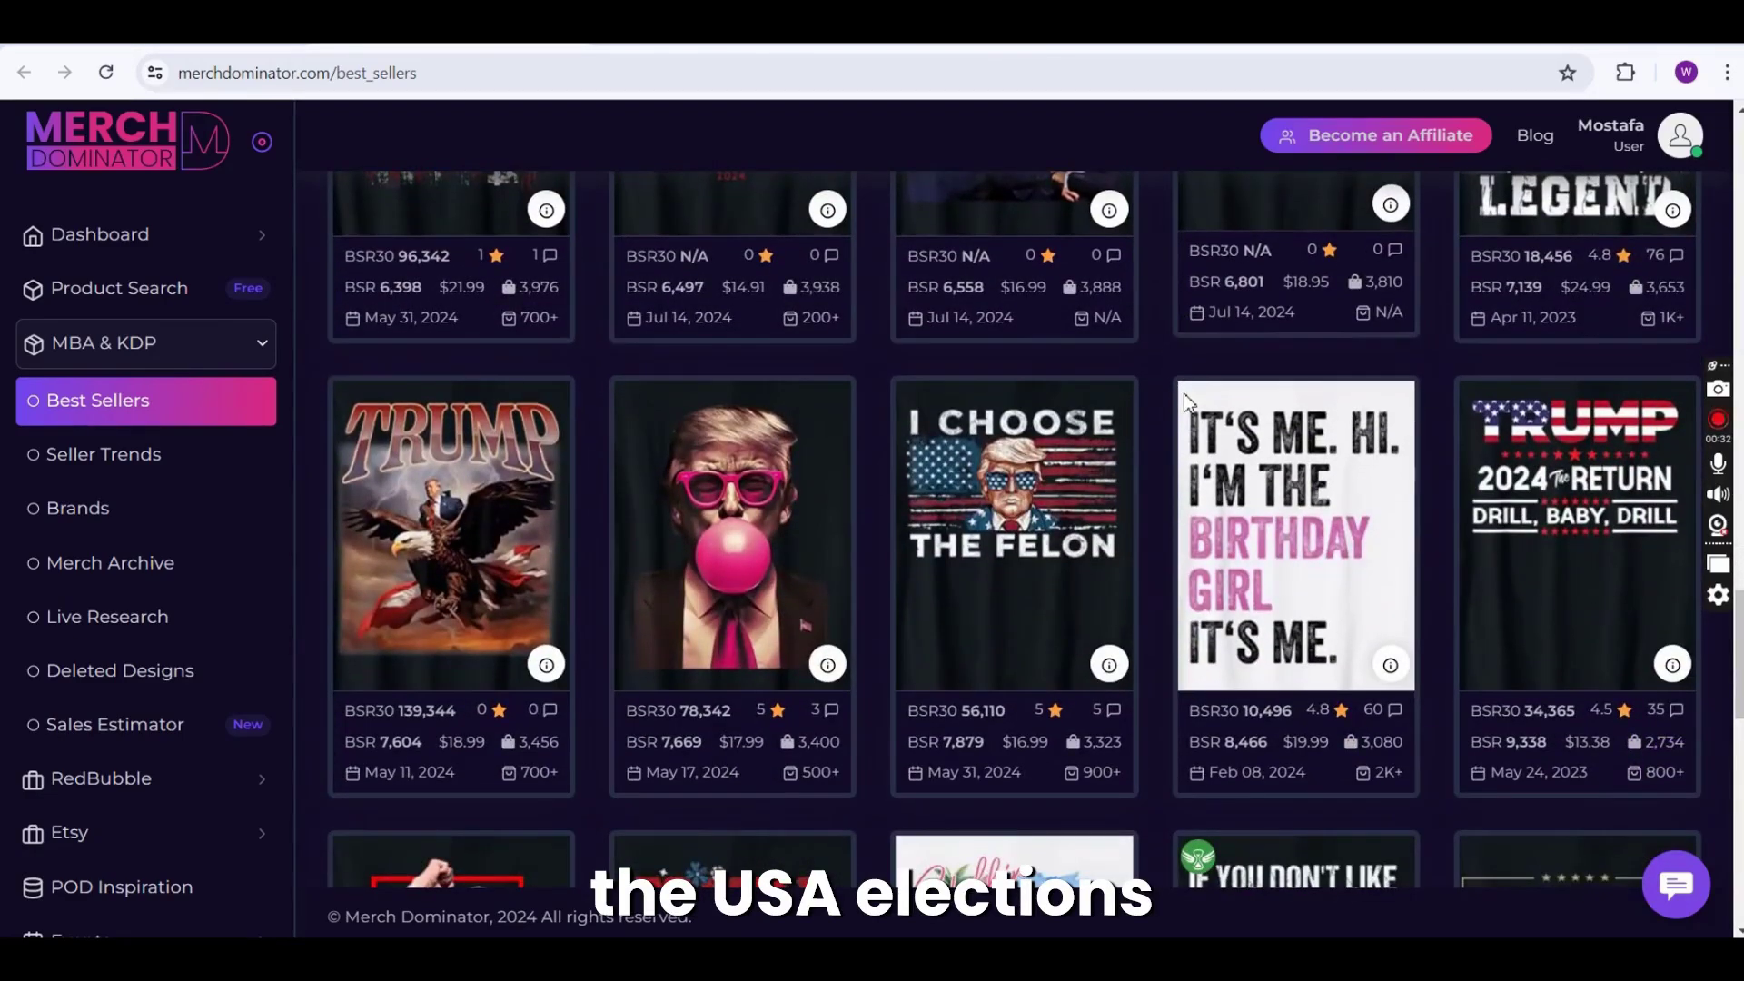
scroll(1185, 394, down, 1)
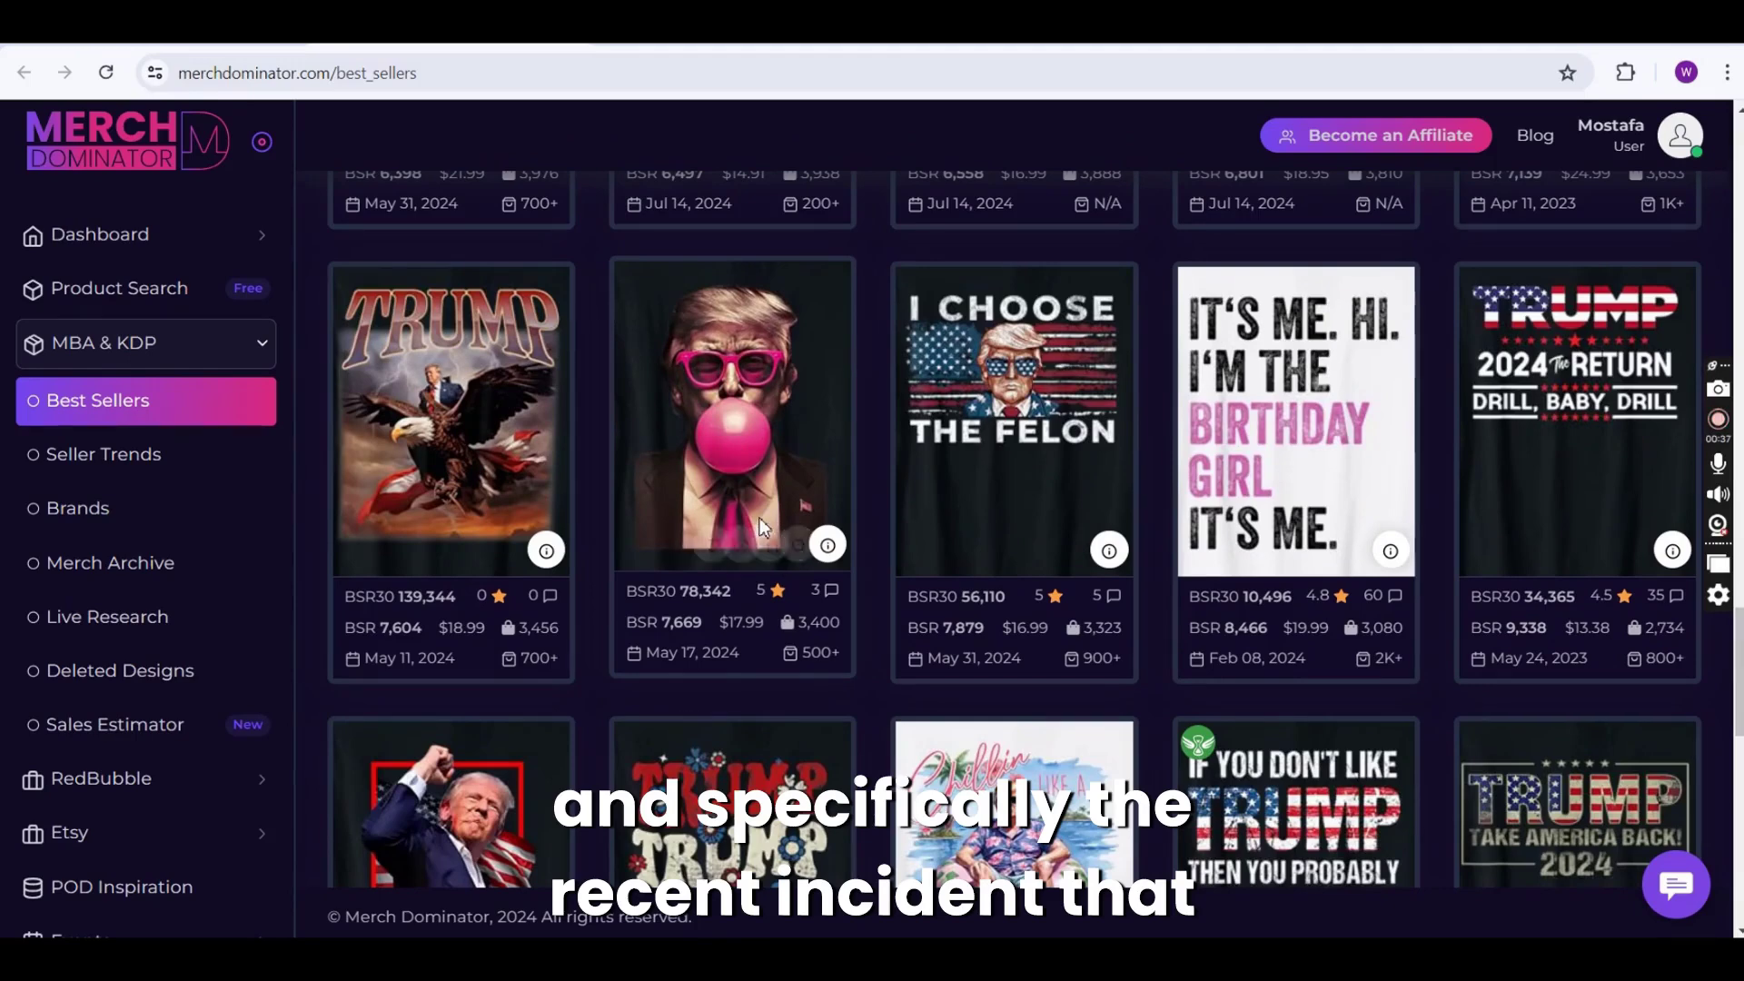
mouse_move(740, 556)
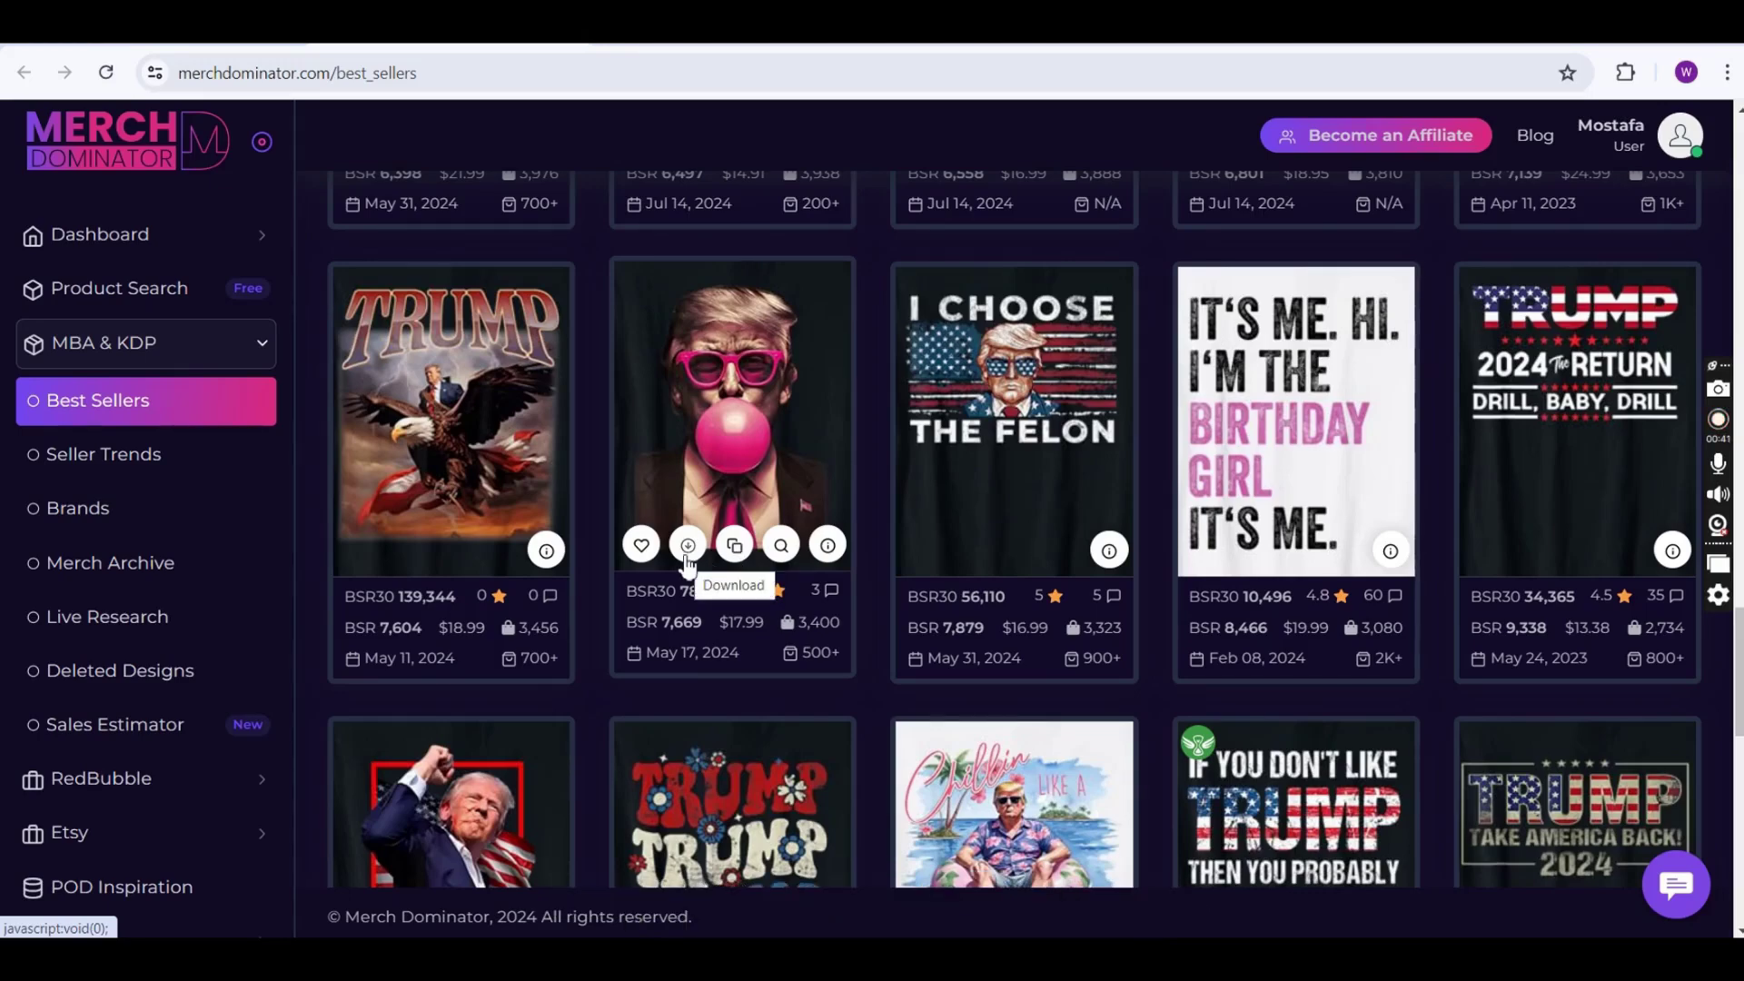
scroll(868, 549, down, 2)
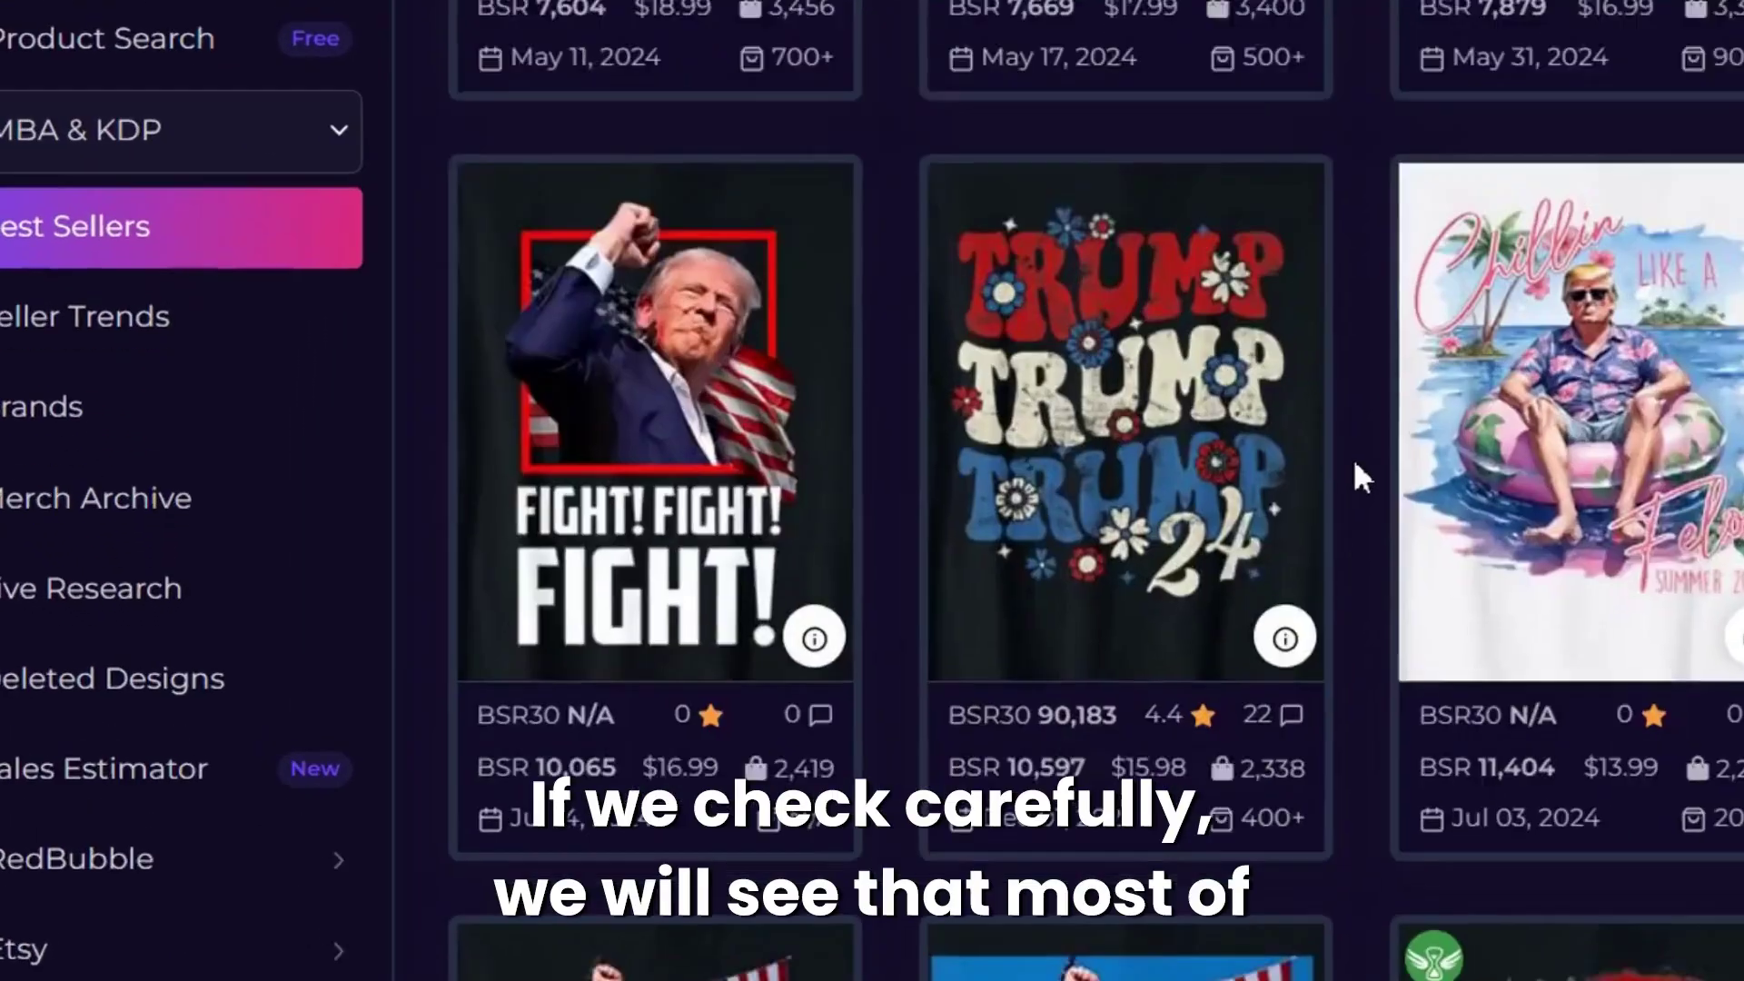
scroll(868, 537, down, 3)
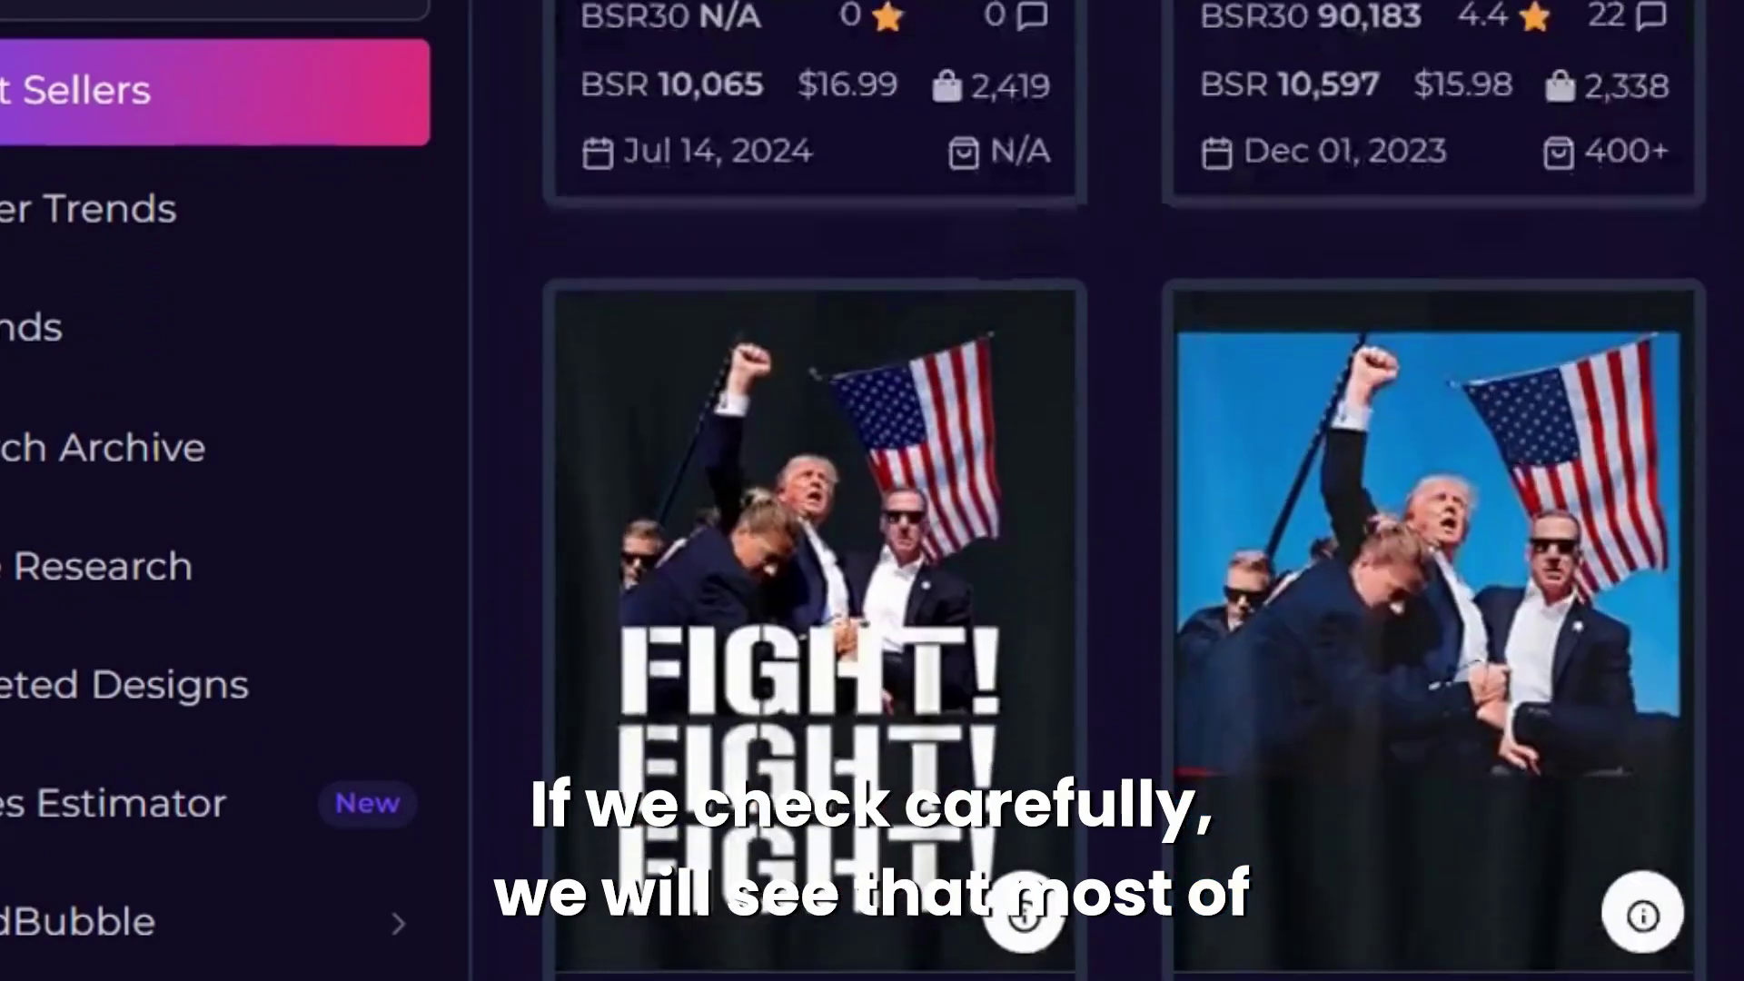
Review the design details of the Donald Trump FIGHT! T-shirt, including its bullet points, publication date, price and BSR
scroll(1124, 491, down, 4)
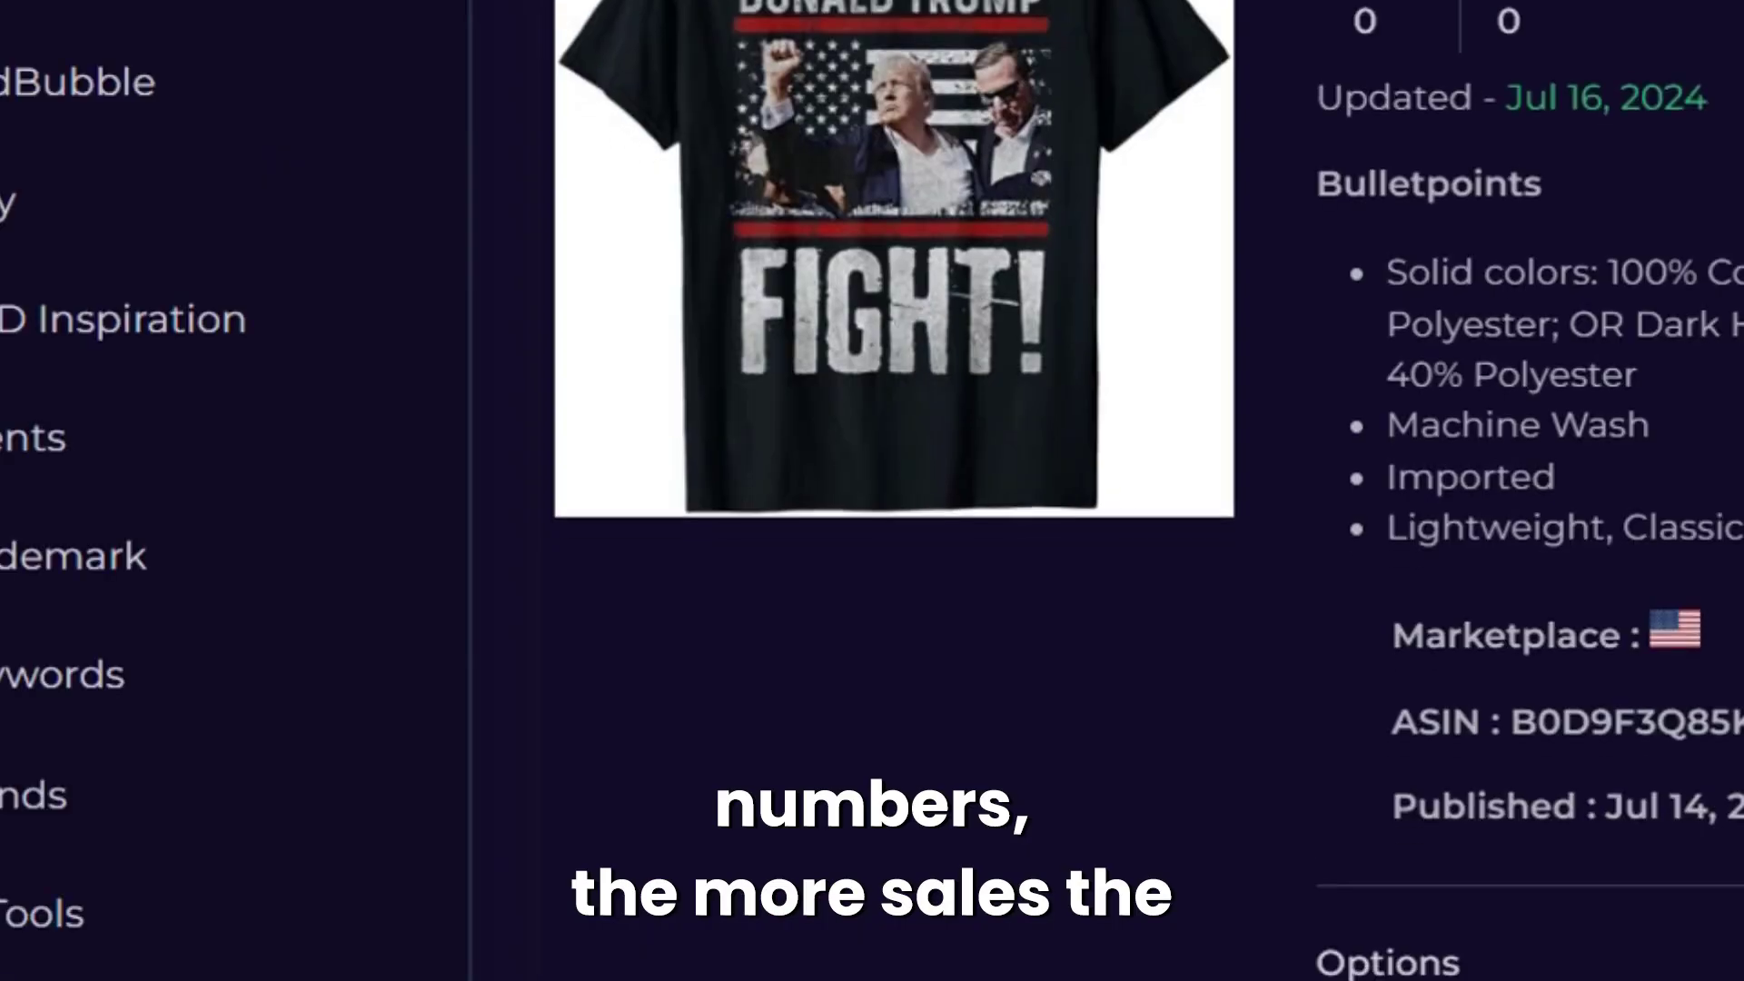
scroll(1145, 491, down, 1)
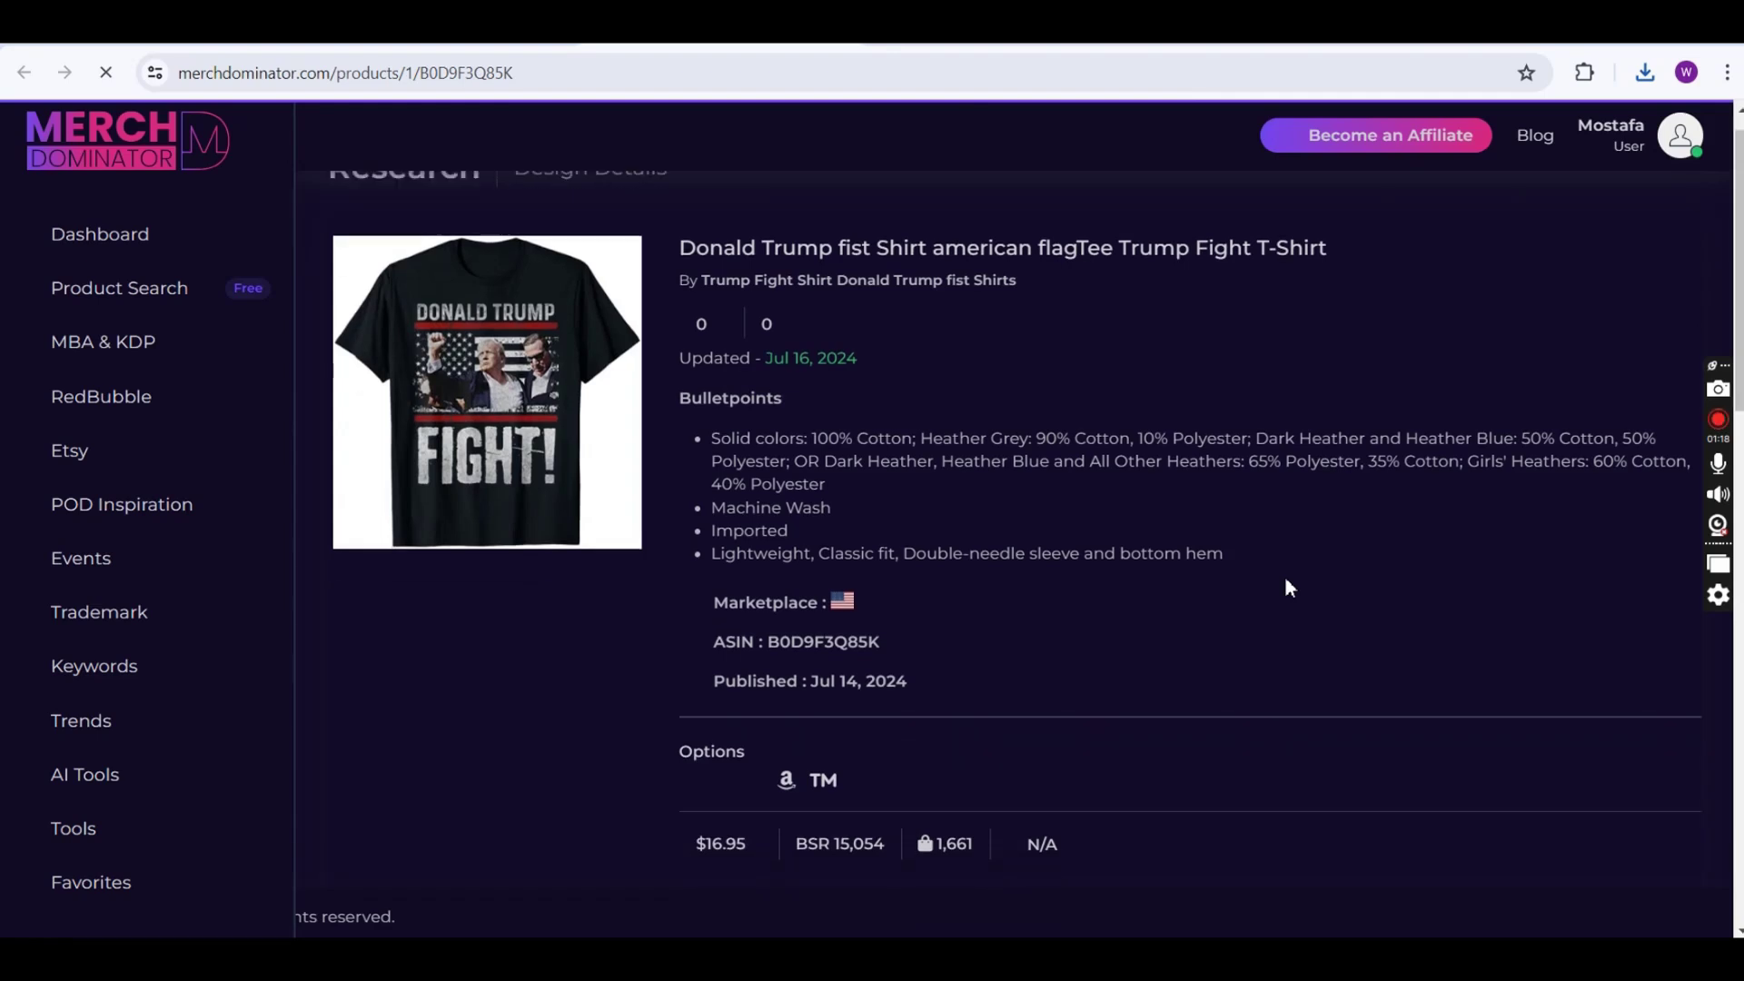
scroll(1284, 576, down, 1)
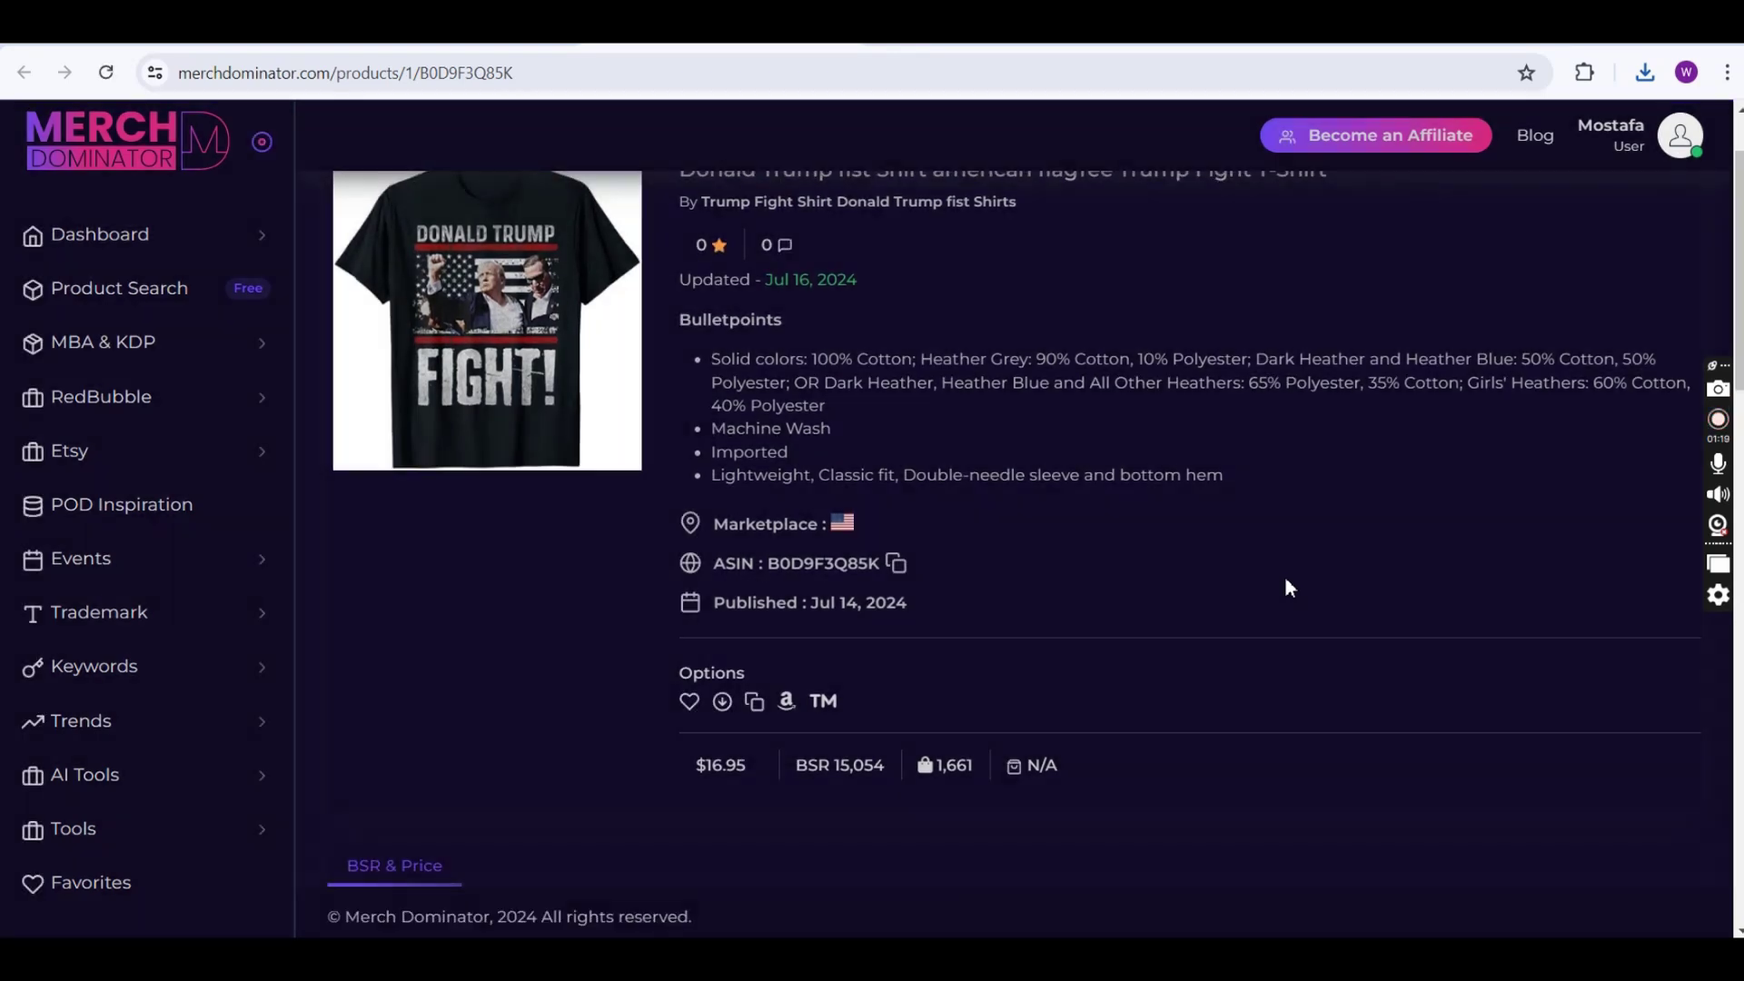
scroll(1287, 581, up, 1)
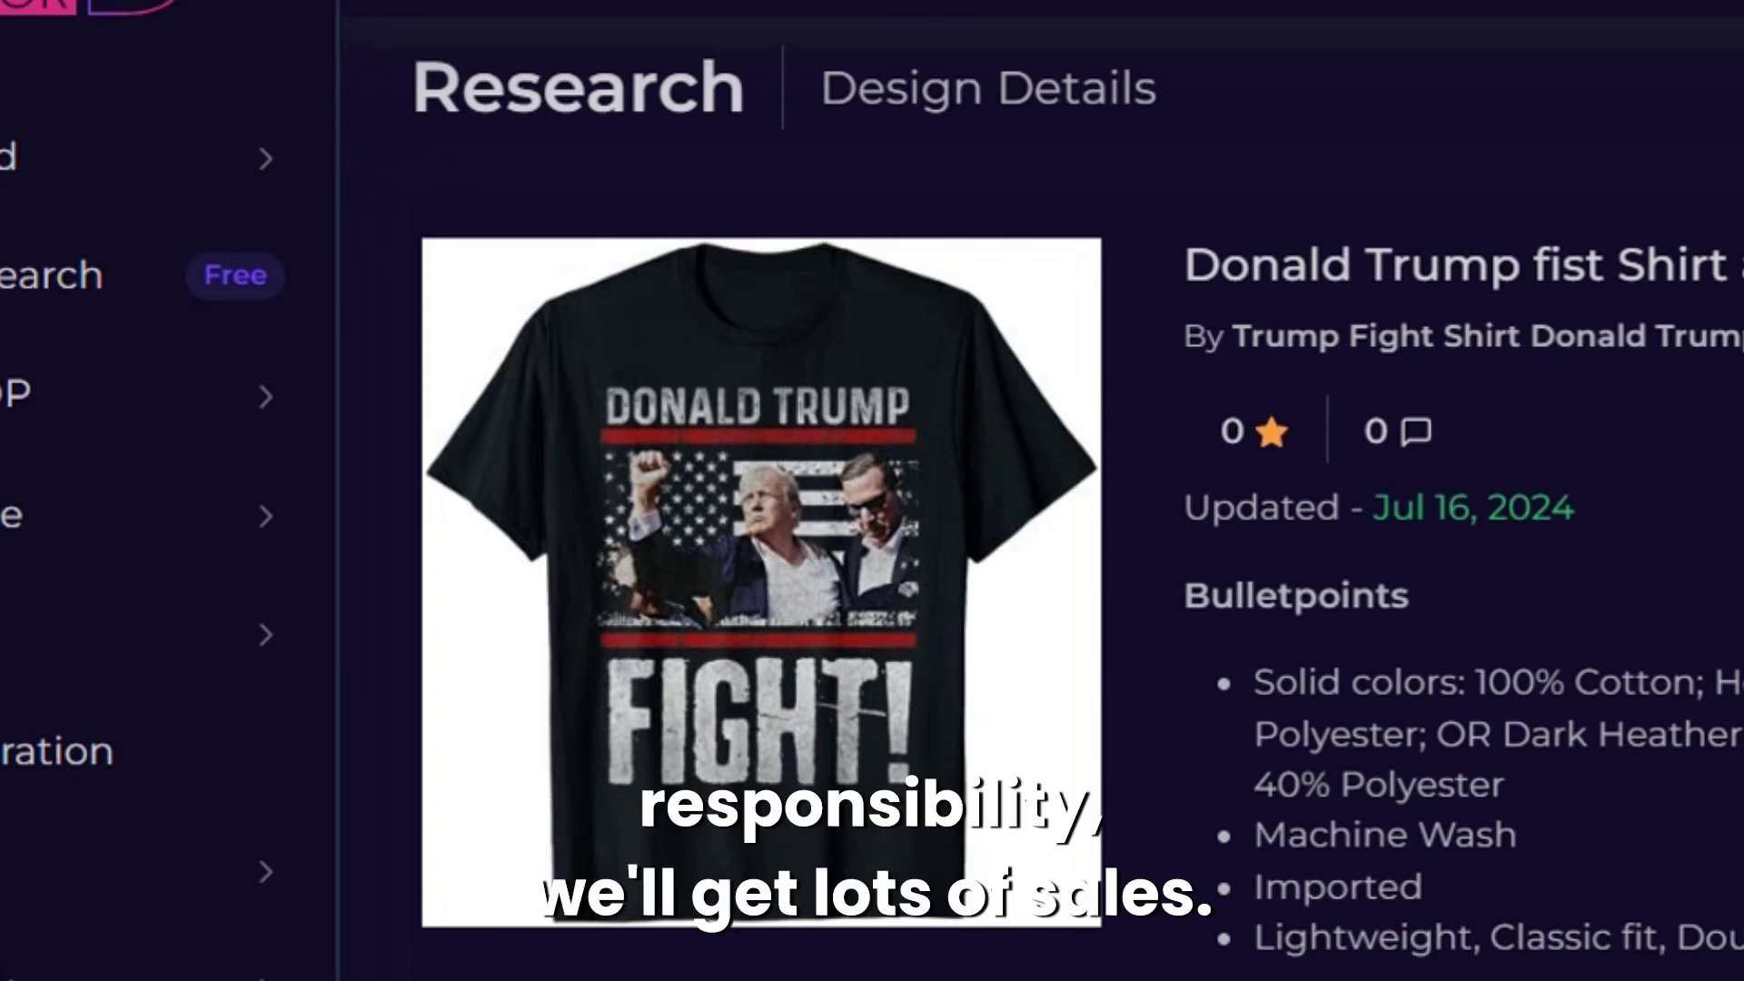
Examine the deleted designs list for political and other T-shirts removed on Jul 20 2024
scroll(1635, 767, down, 3)
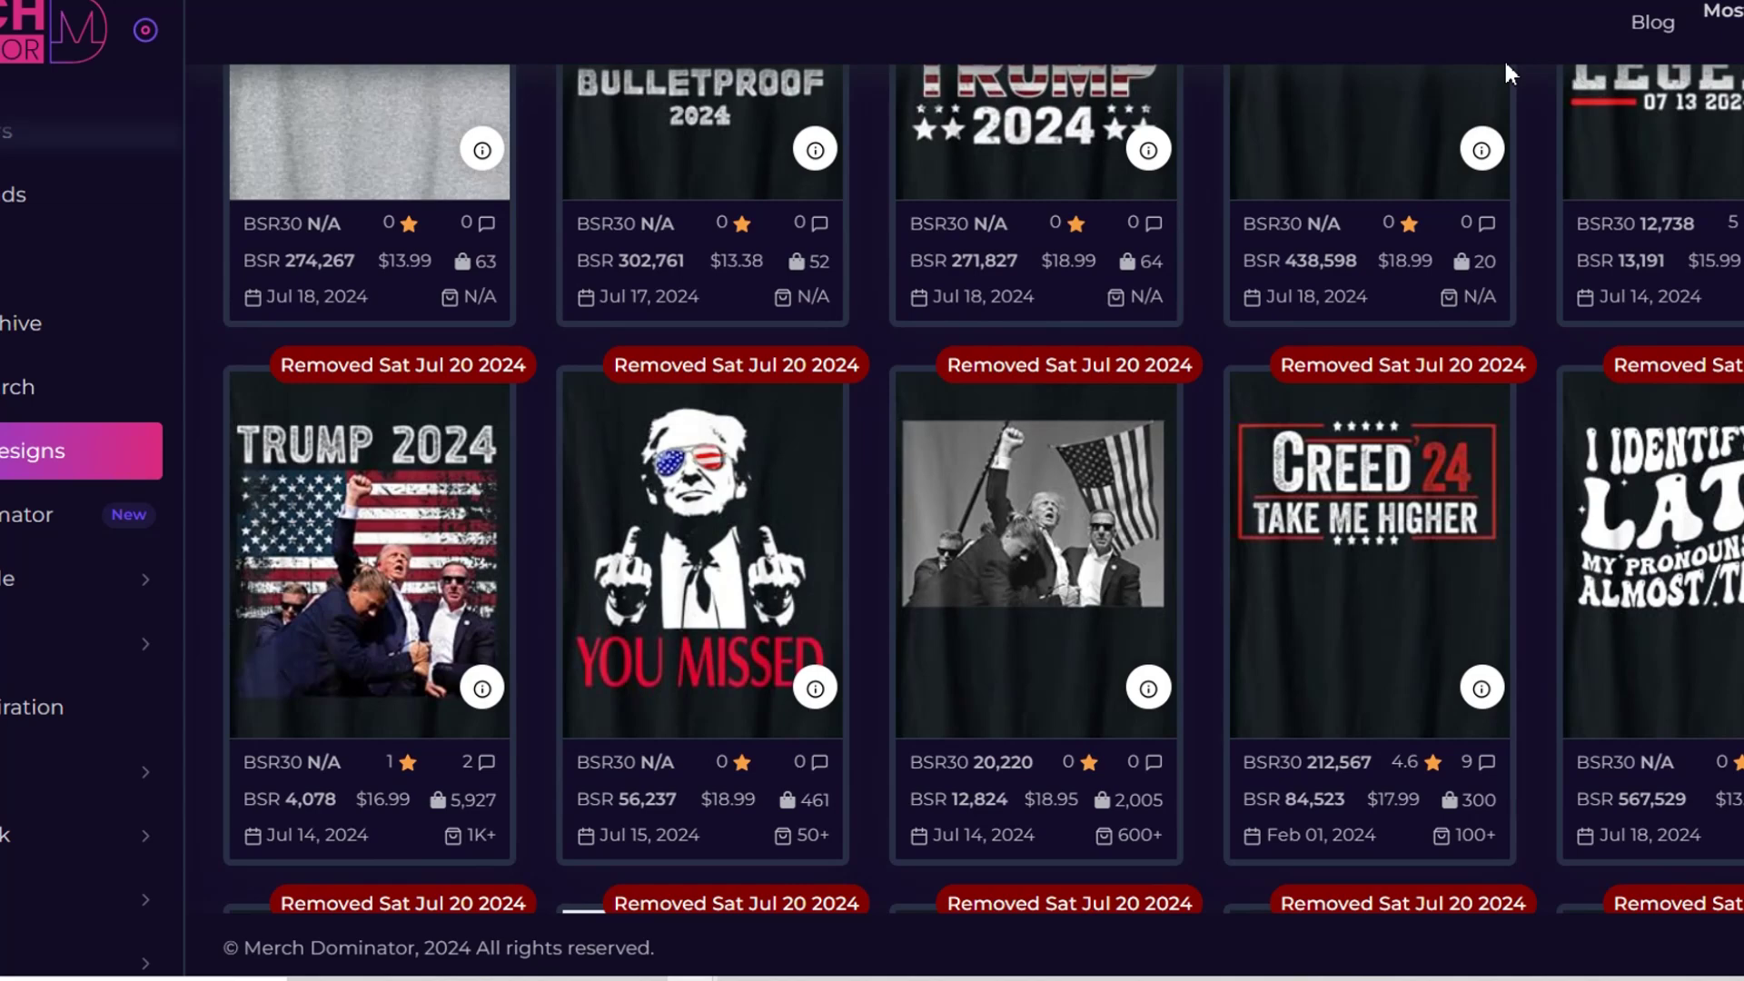
scroll(1503, 58, down, 5)
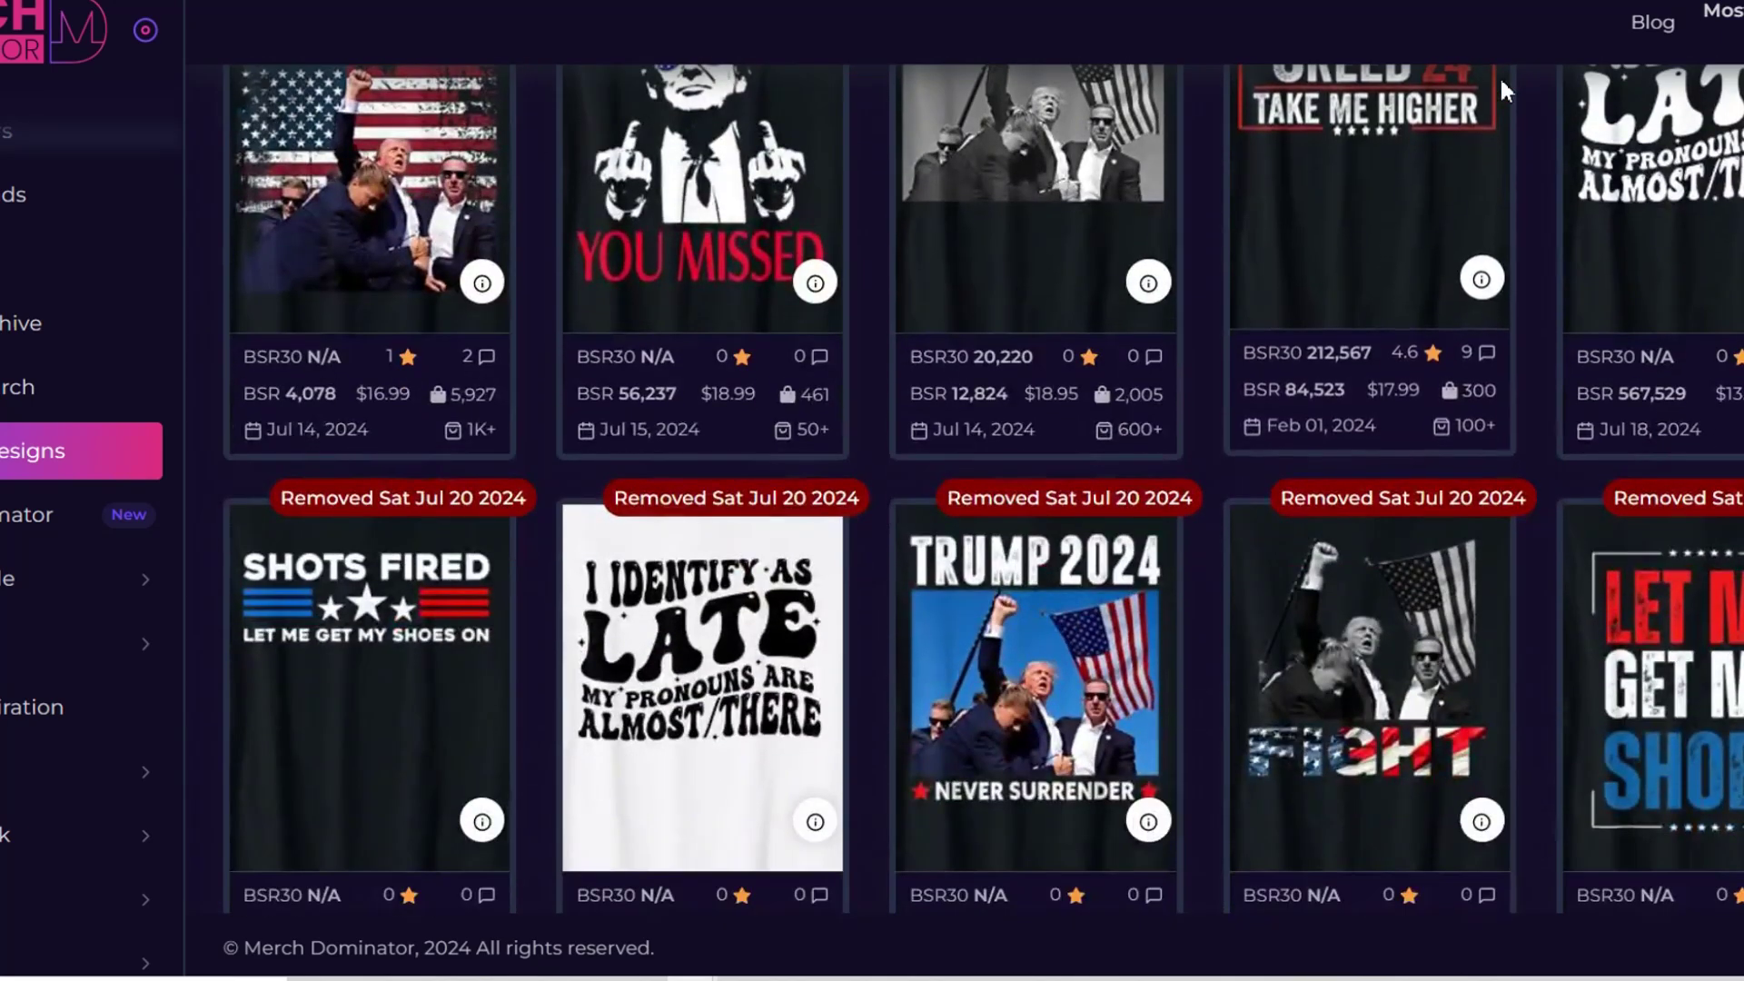
scroll(1500, 74, down, 3)
scroll(1501, 82, down, 4)
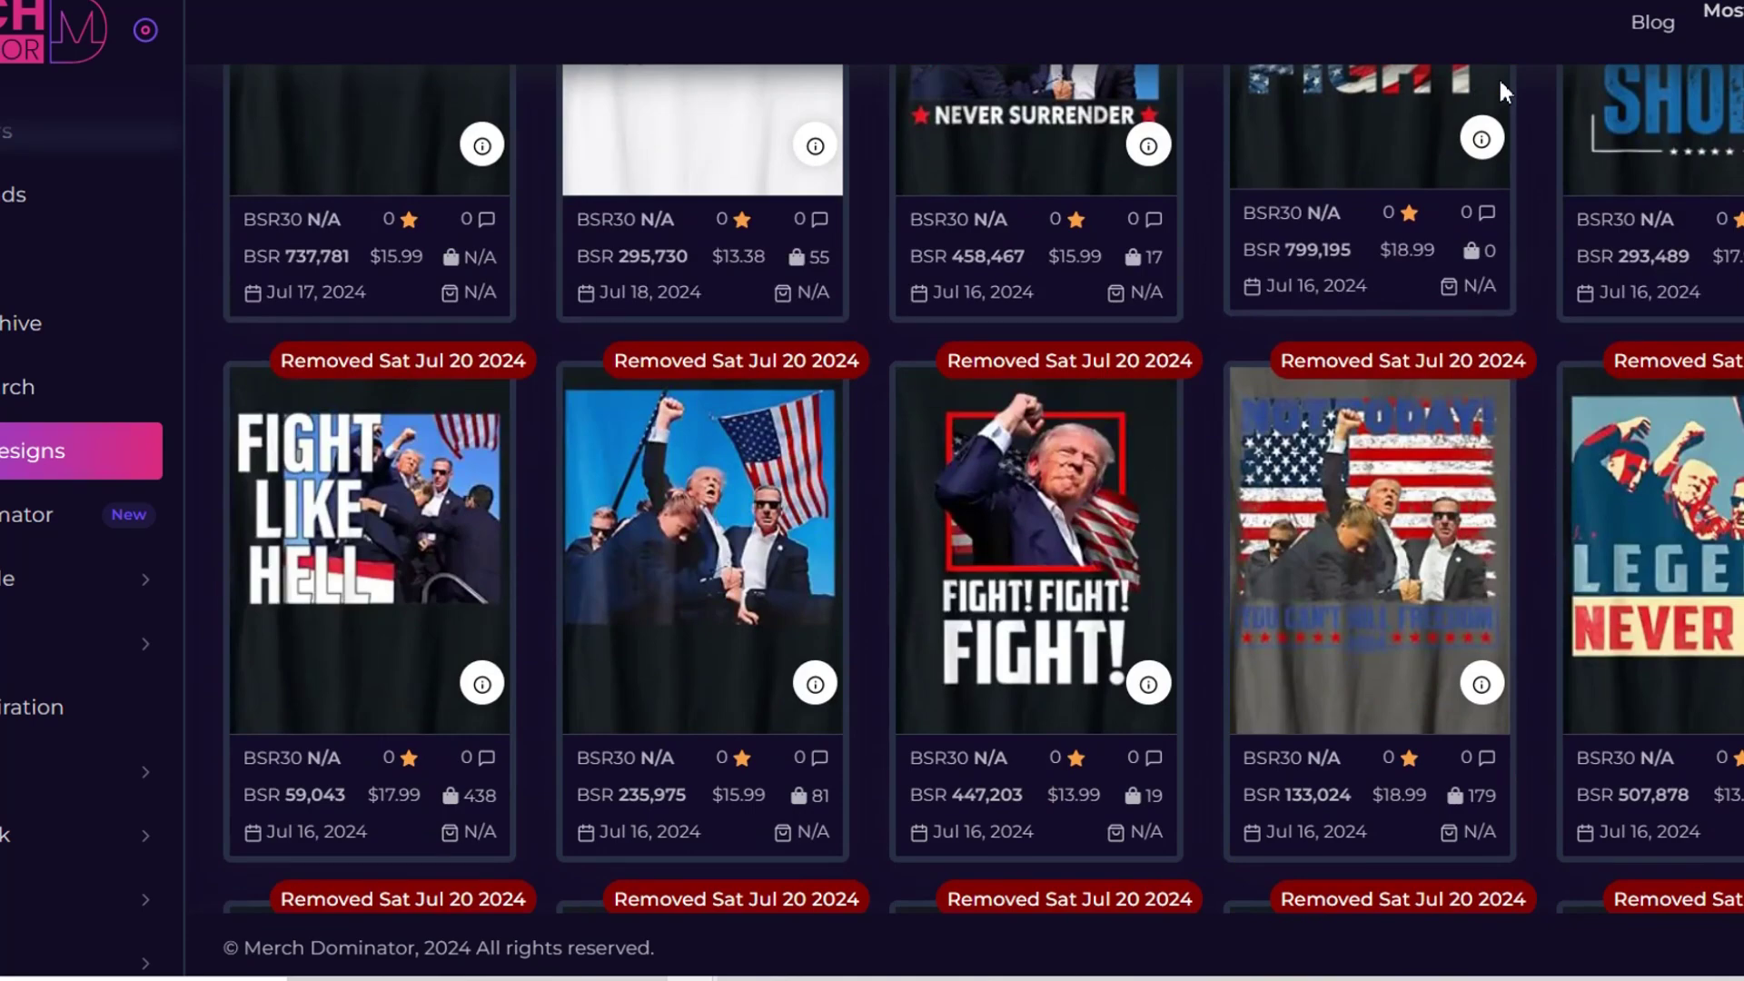
scroll(1472, 154, down, 2)
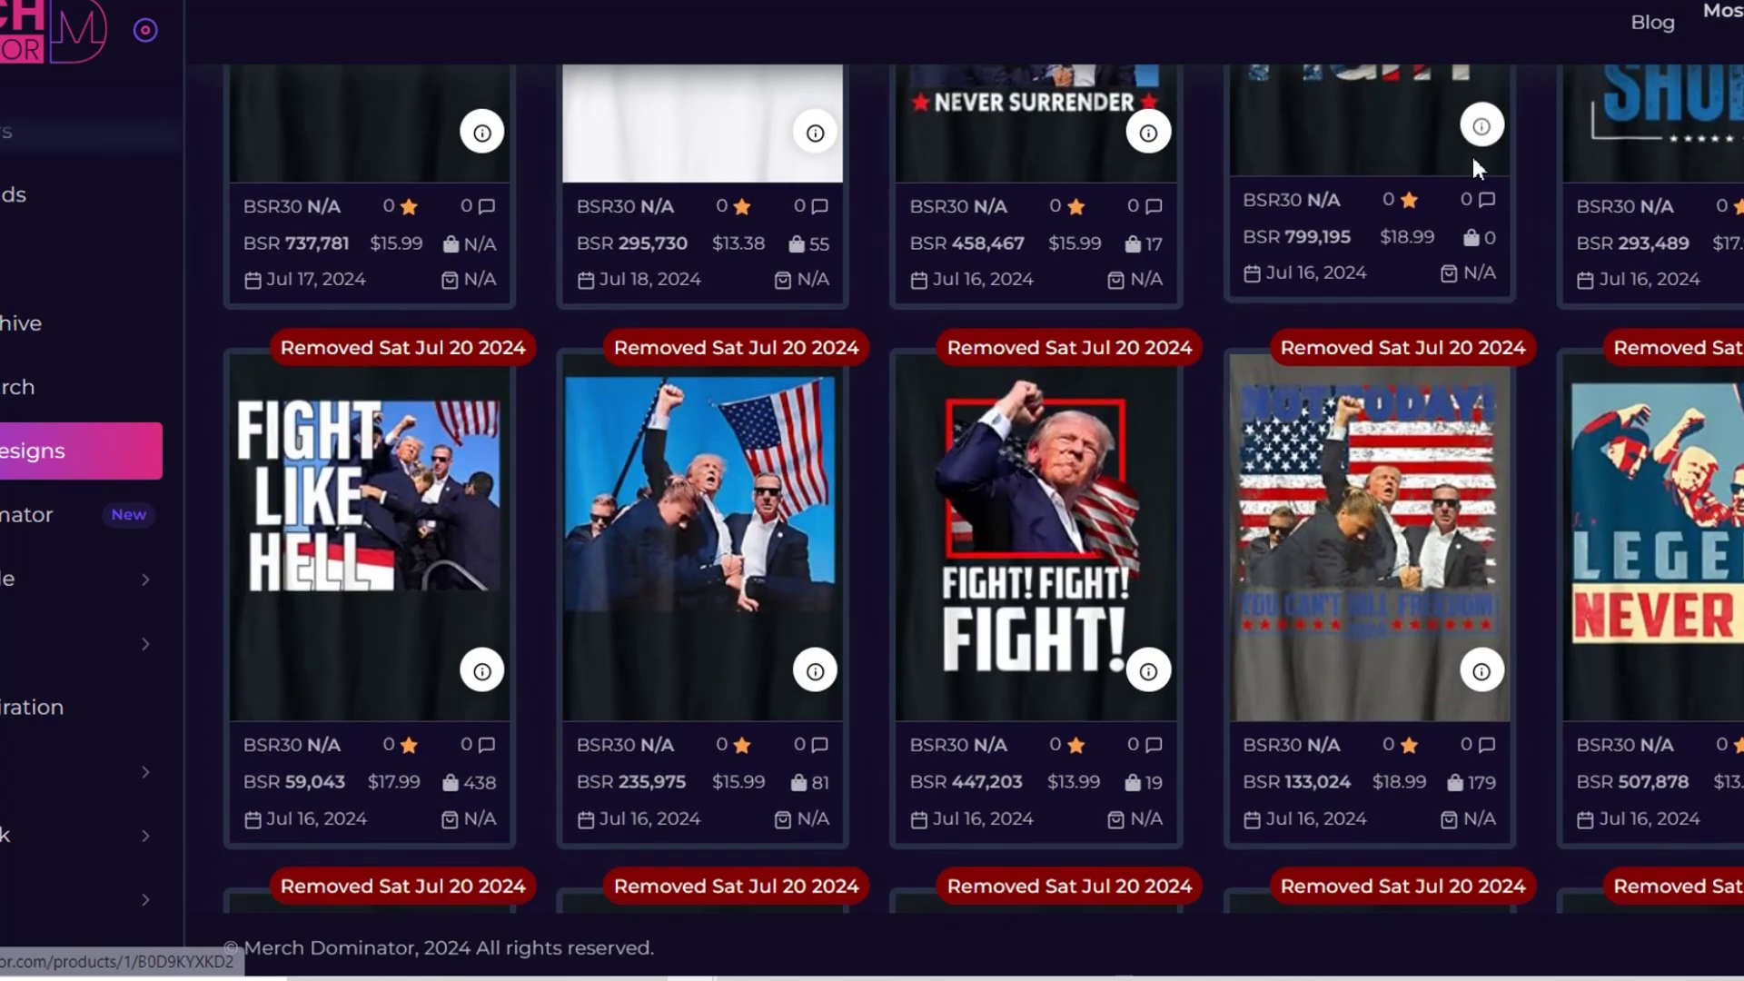
scroll(1459, 179, down, 4)
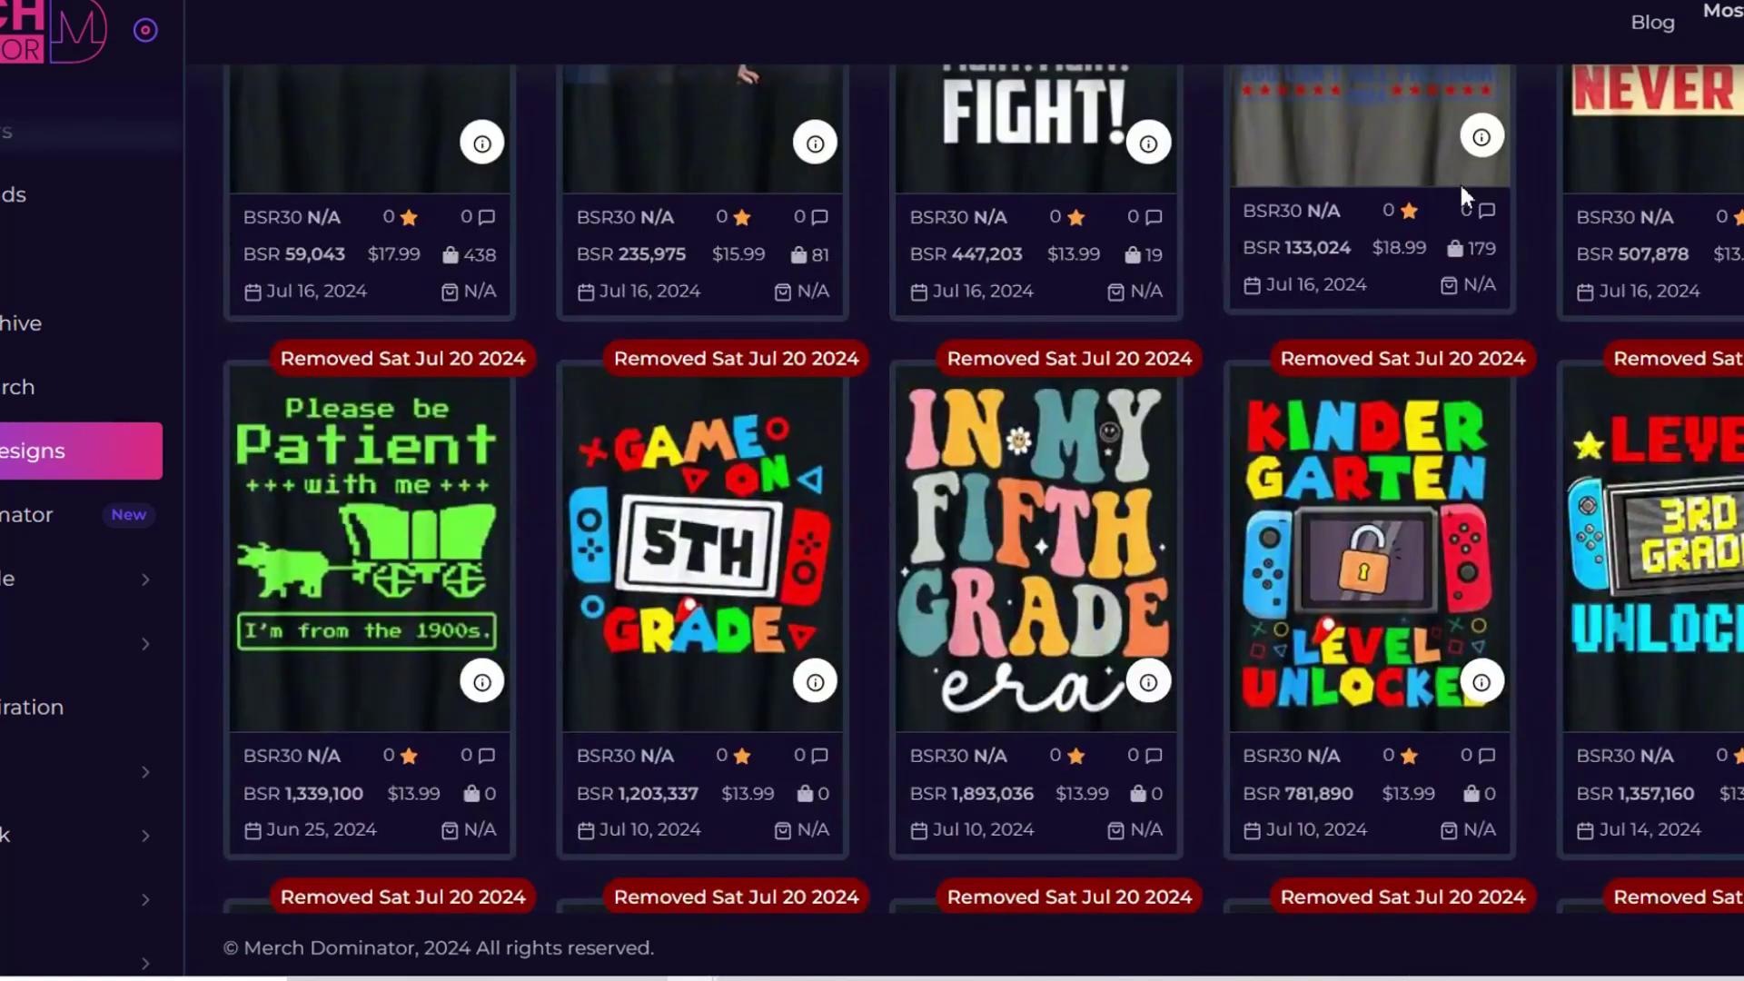
scroll(1459, 181, up, 4)
scroll(1458, 182, up, 2)
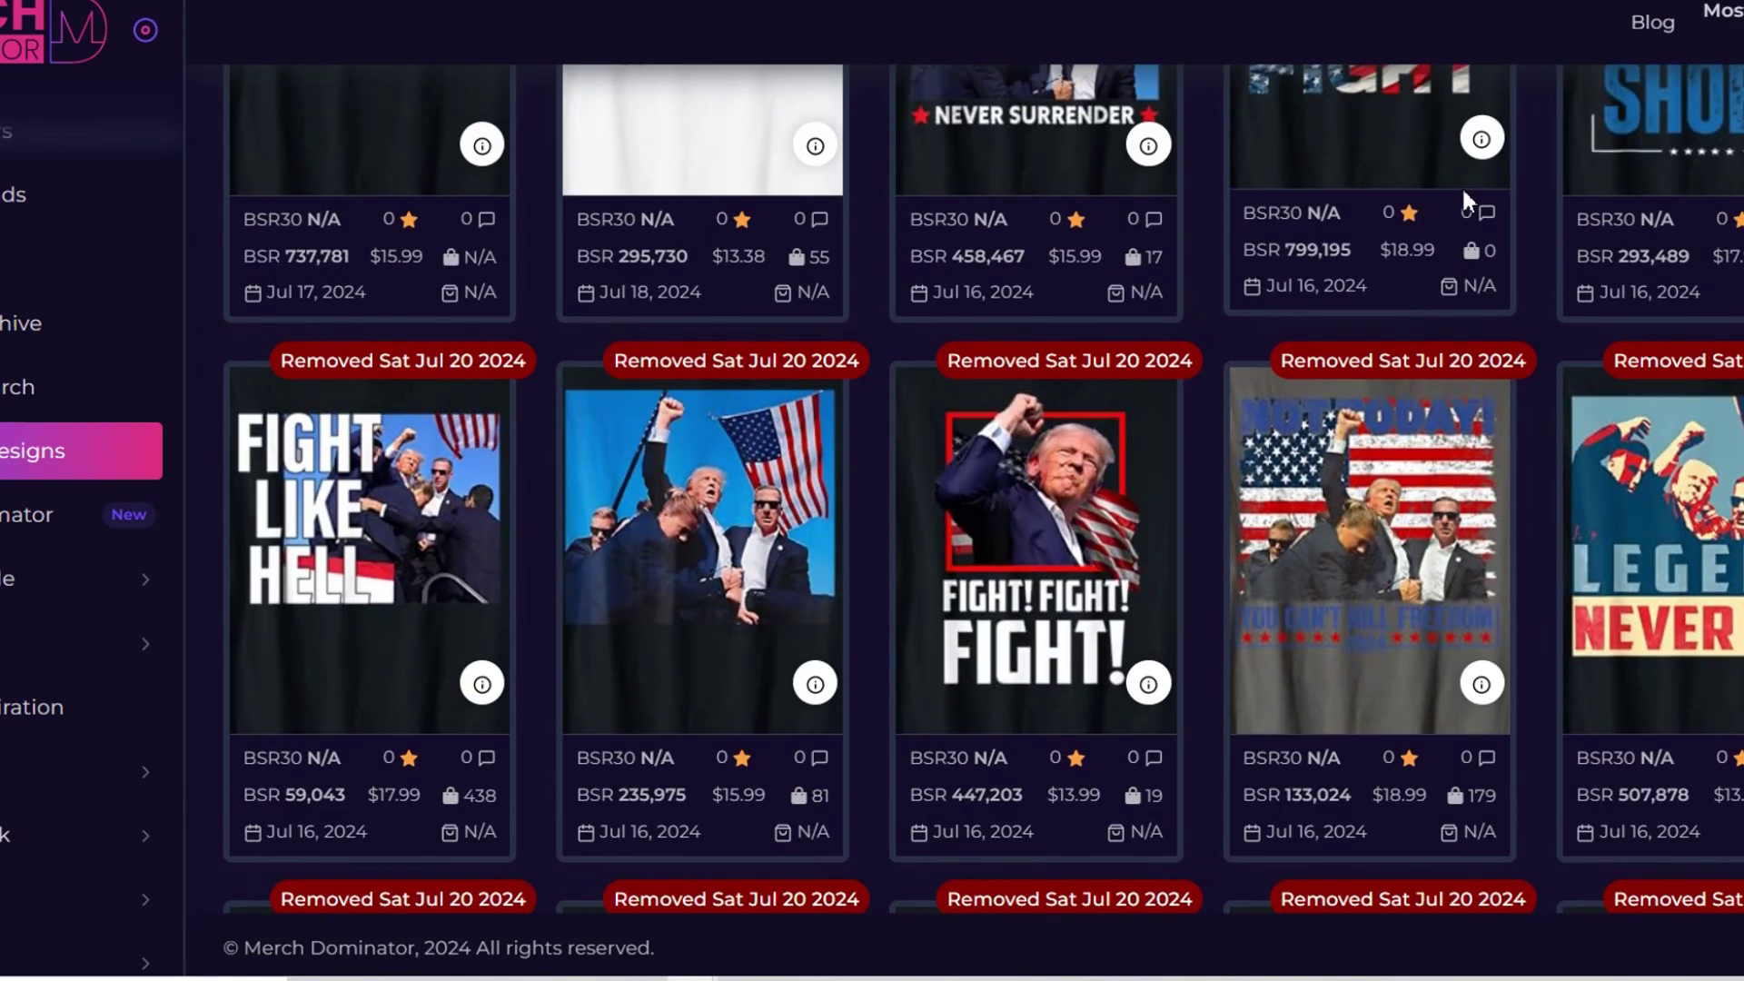
scroll(1471, 207, up, 6)
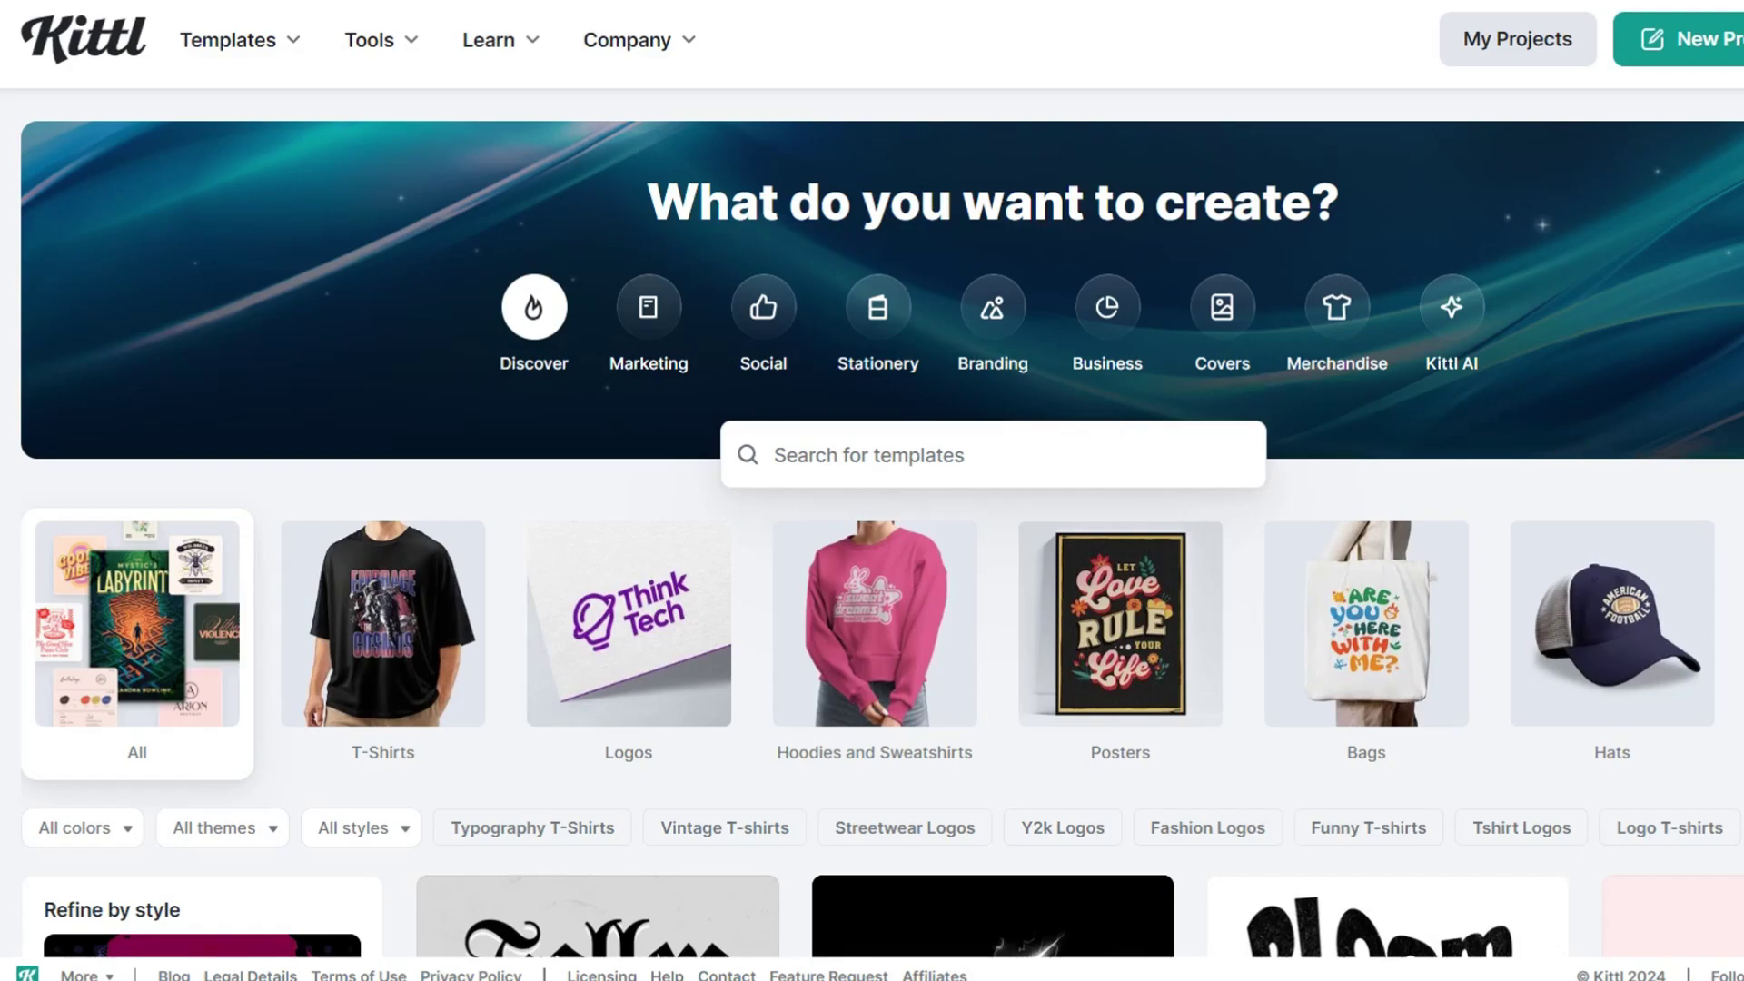
On Kittl, look through the general template gallery and open the T-Shirts template category
scroll(1672, 364, down, 9)
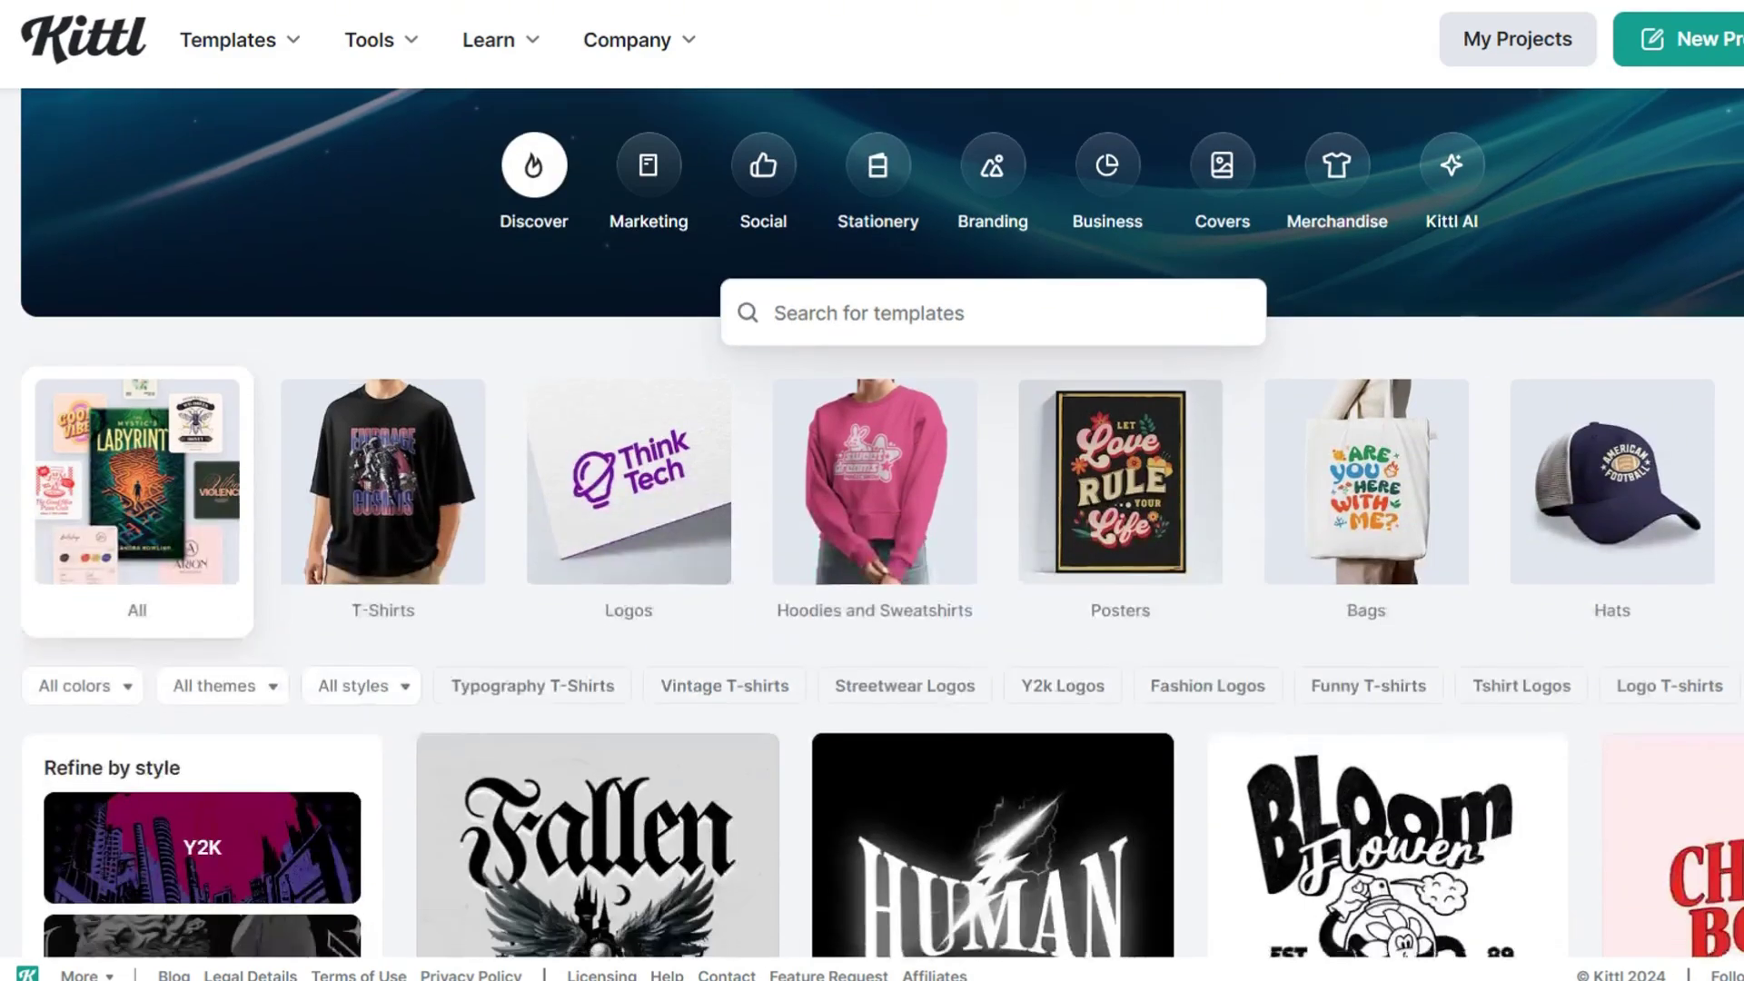
scroll(1672, 363, down, 9)
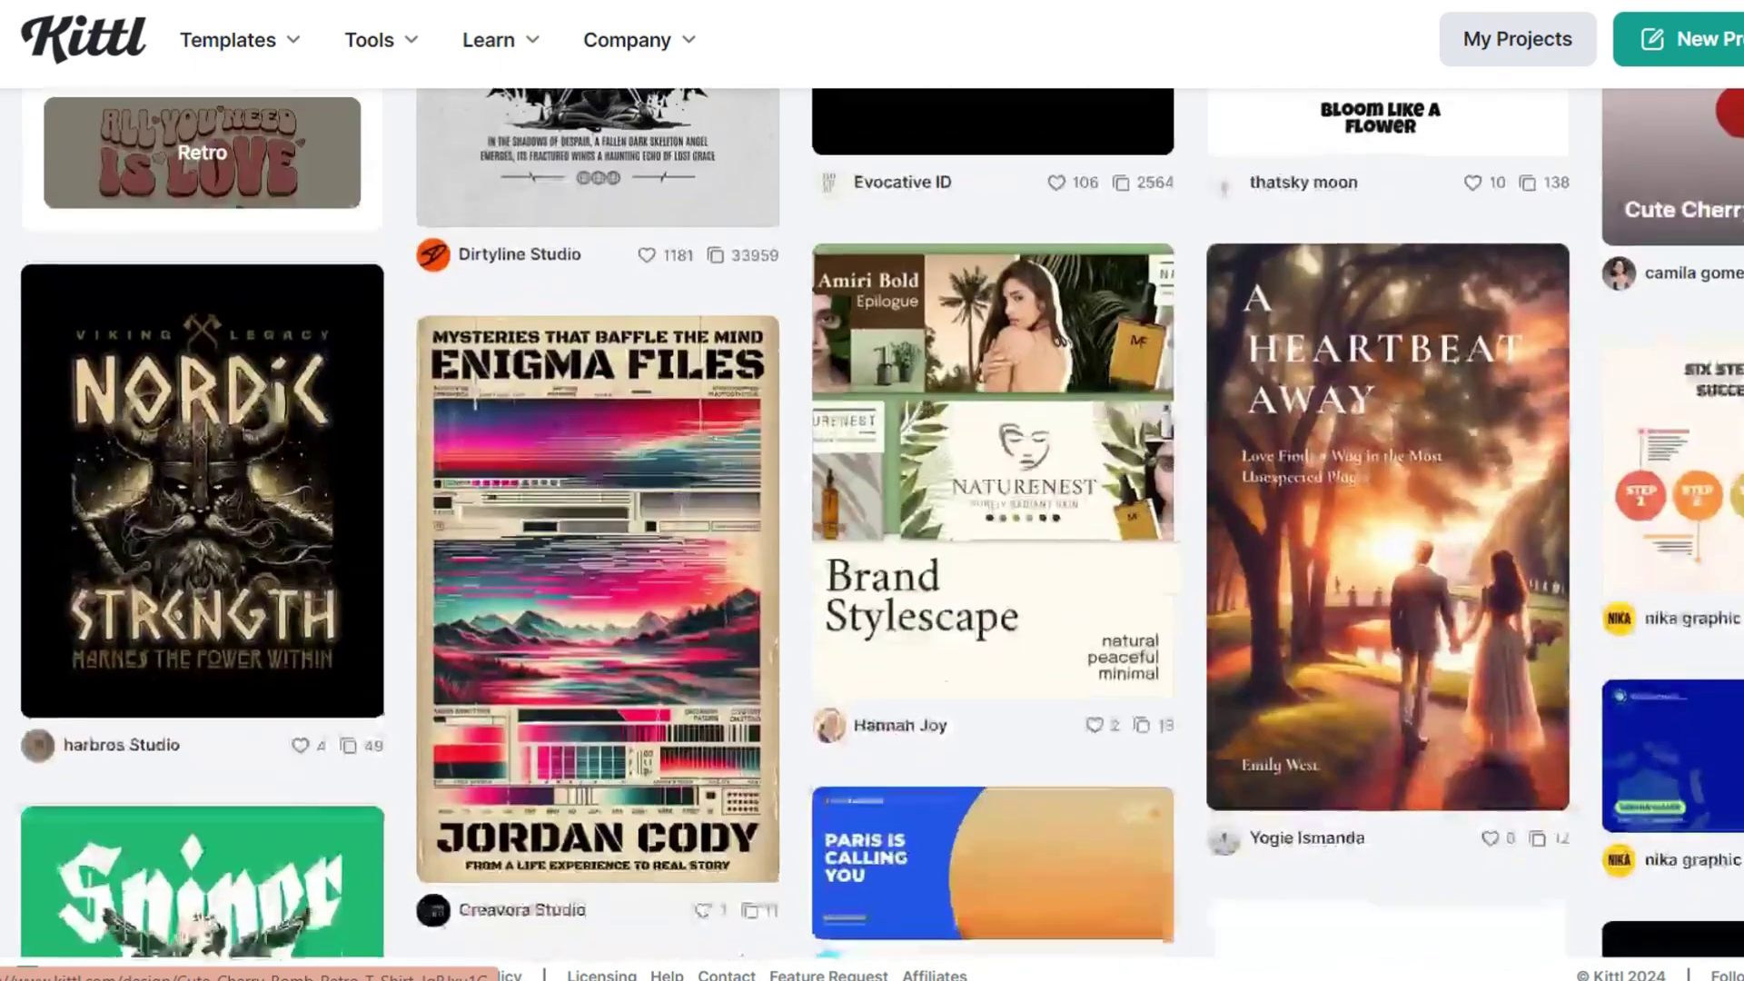
scroll(1672, 363, down, 9)
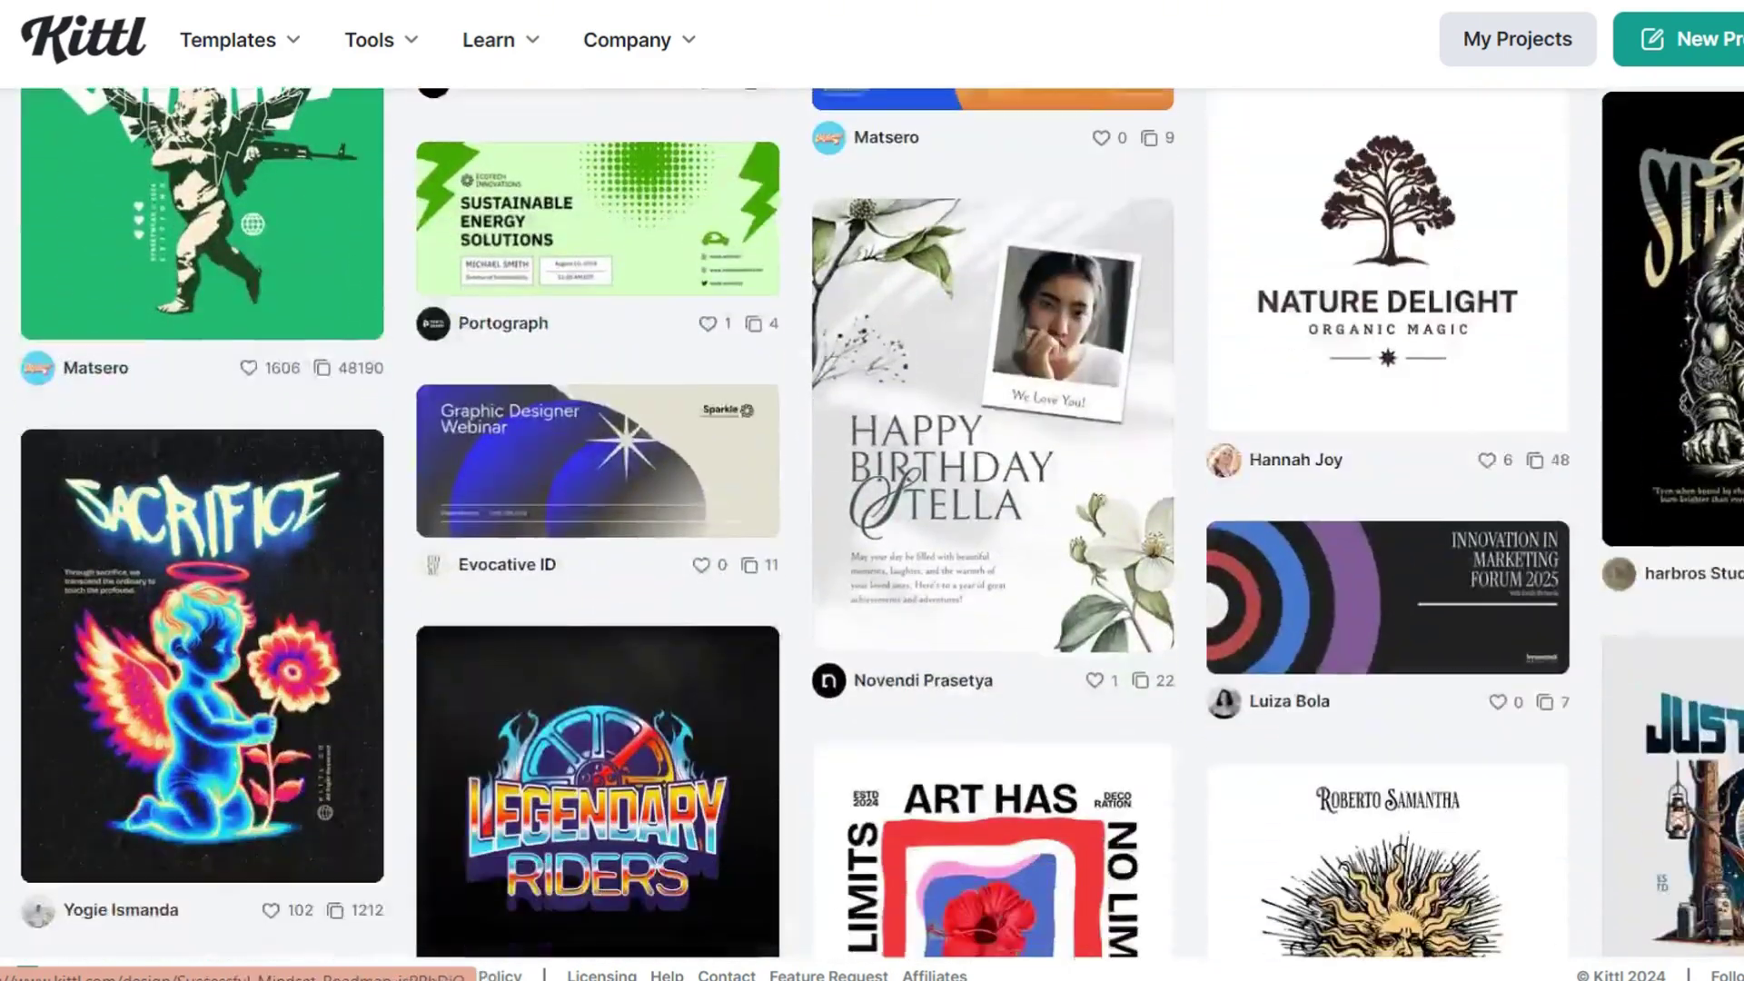
scroll(1672, 364, down, 9)
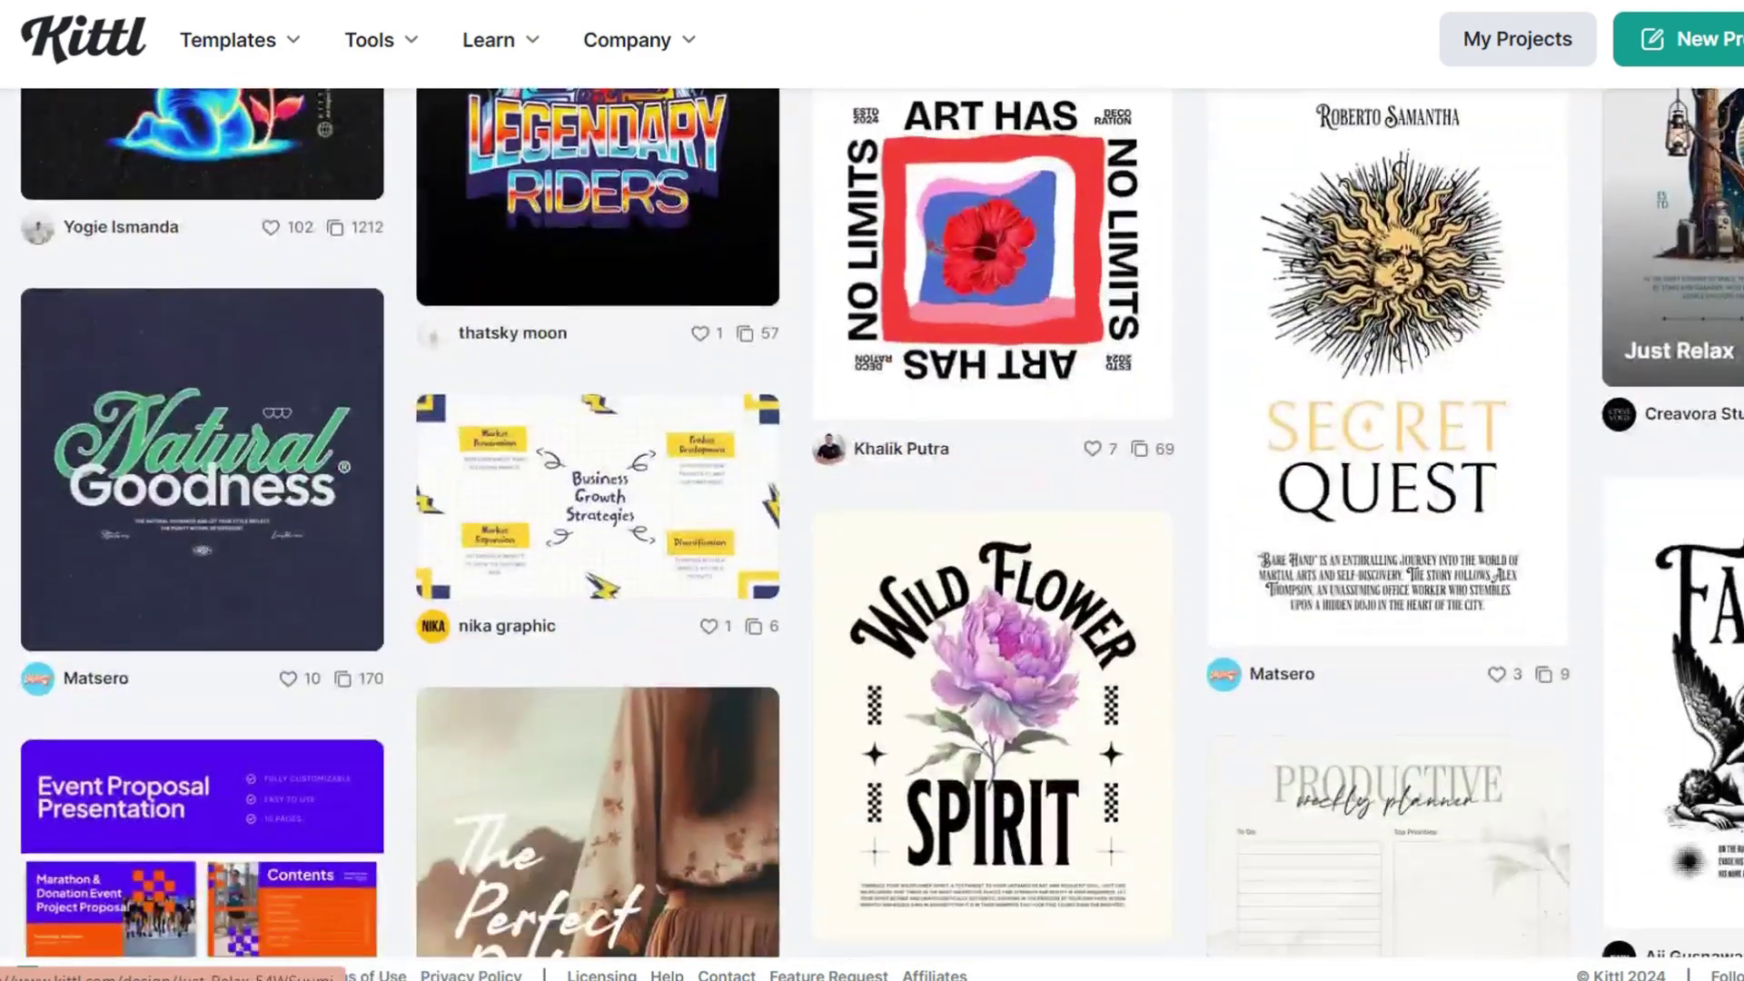
scroll(926, 353, up, 20)
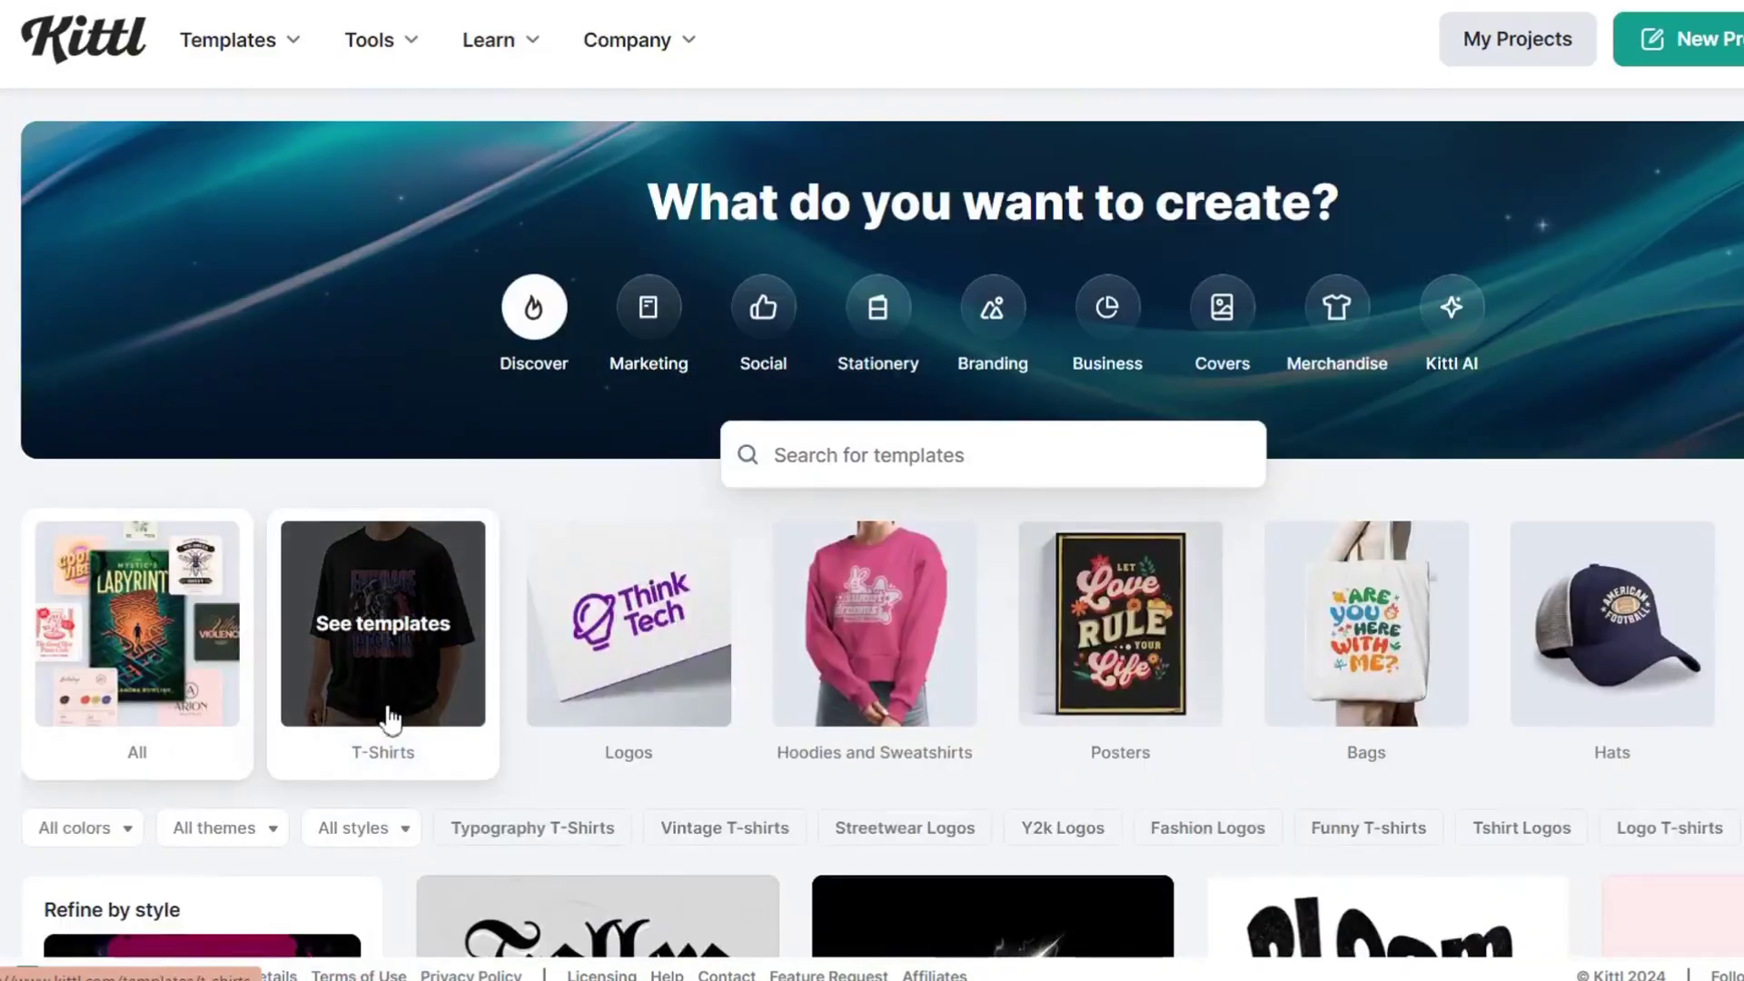
click(388, 750)
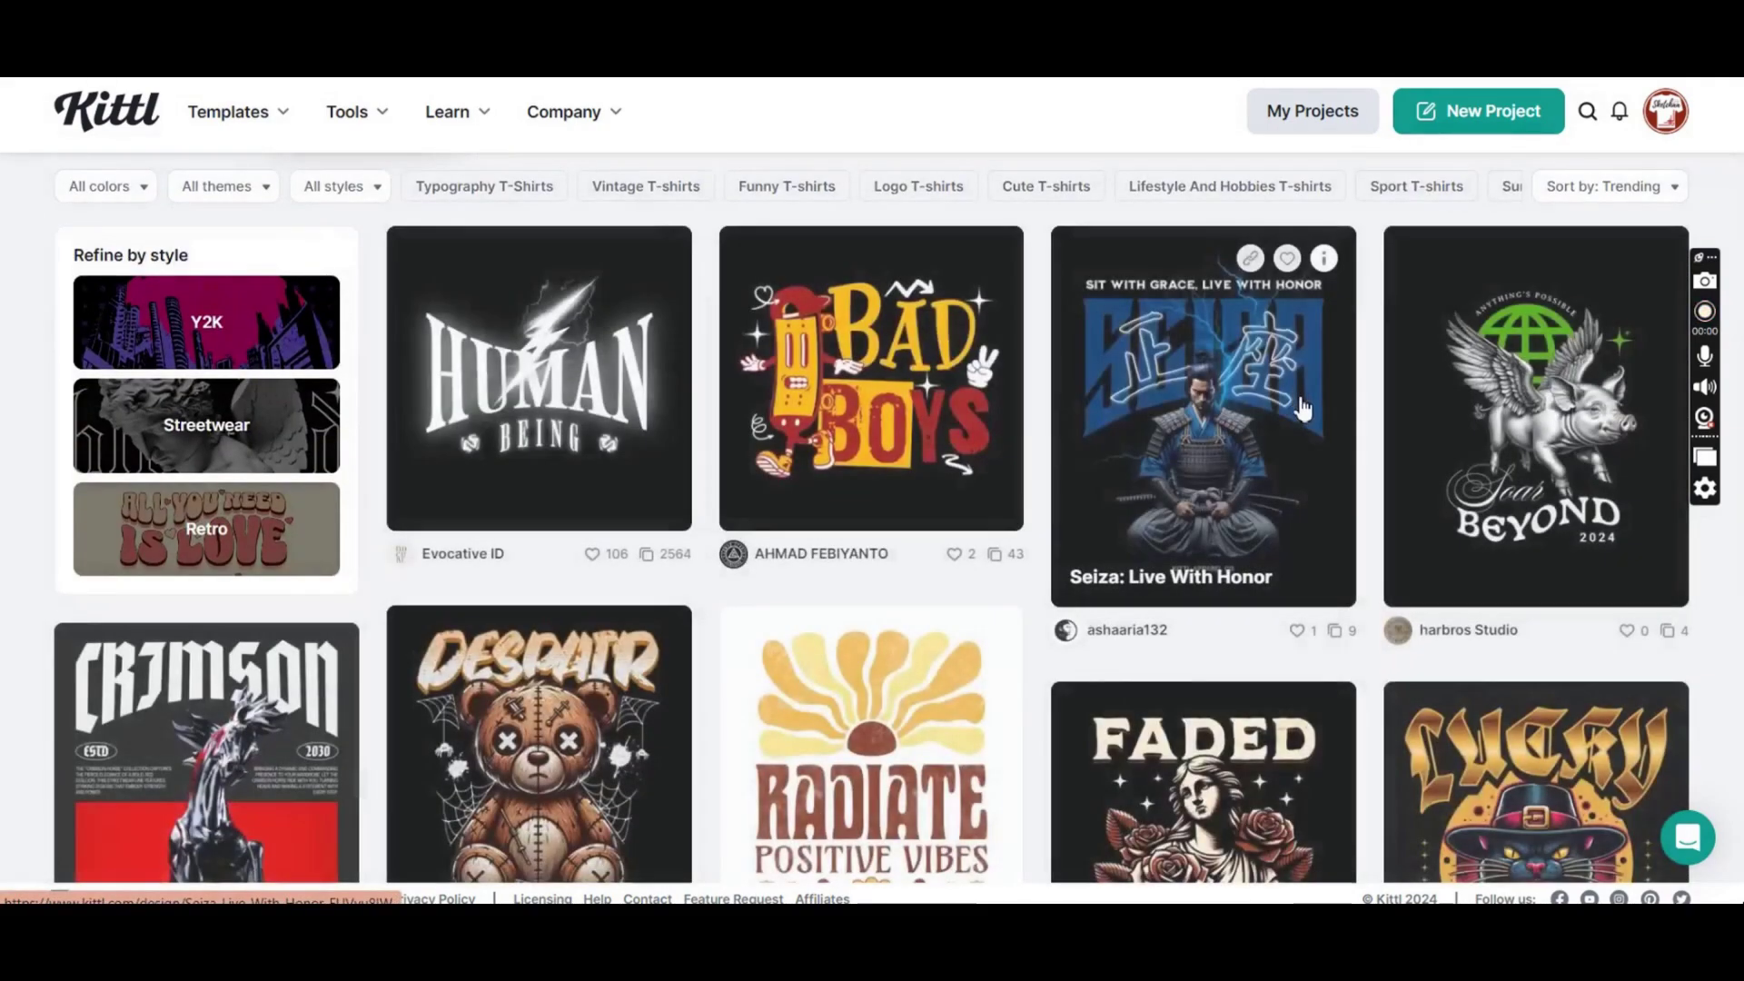
Like The Bear Despair template in the T-shirt gallery and look over the designs further down
scroll(1300, 401, down, 3)
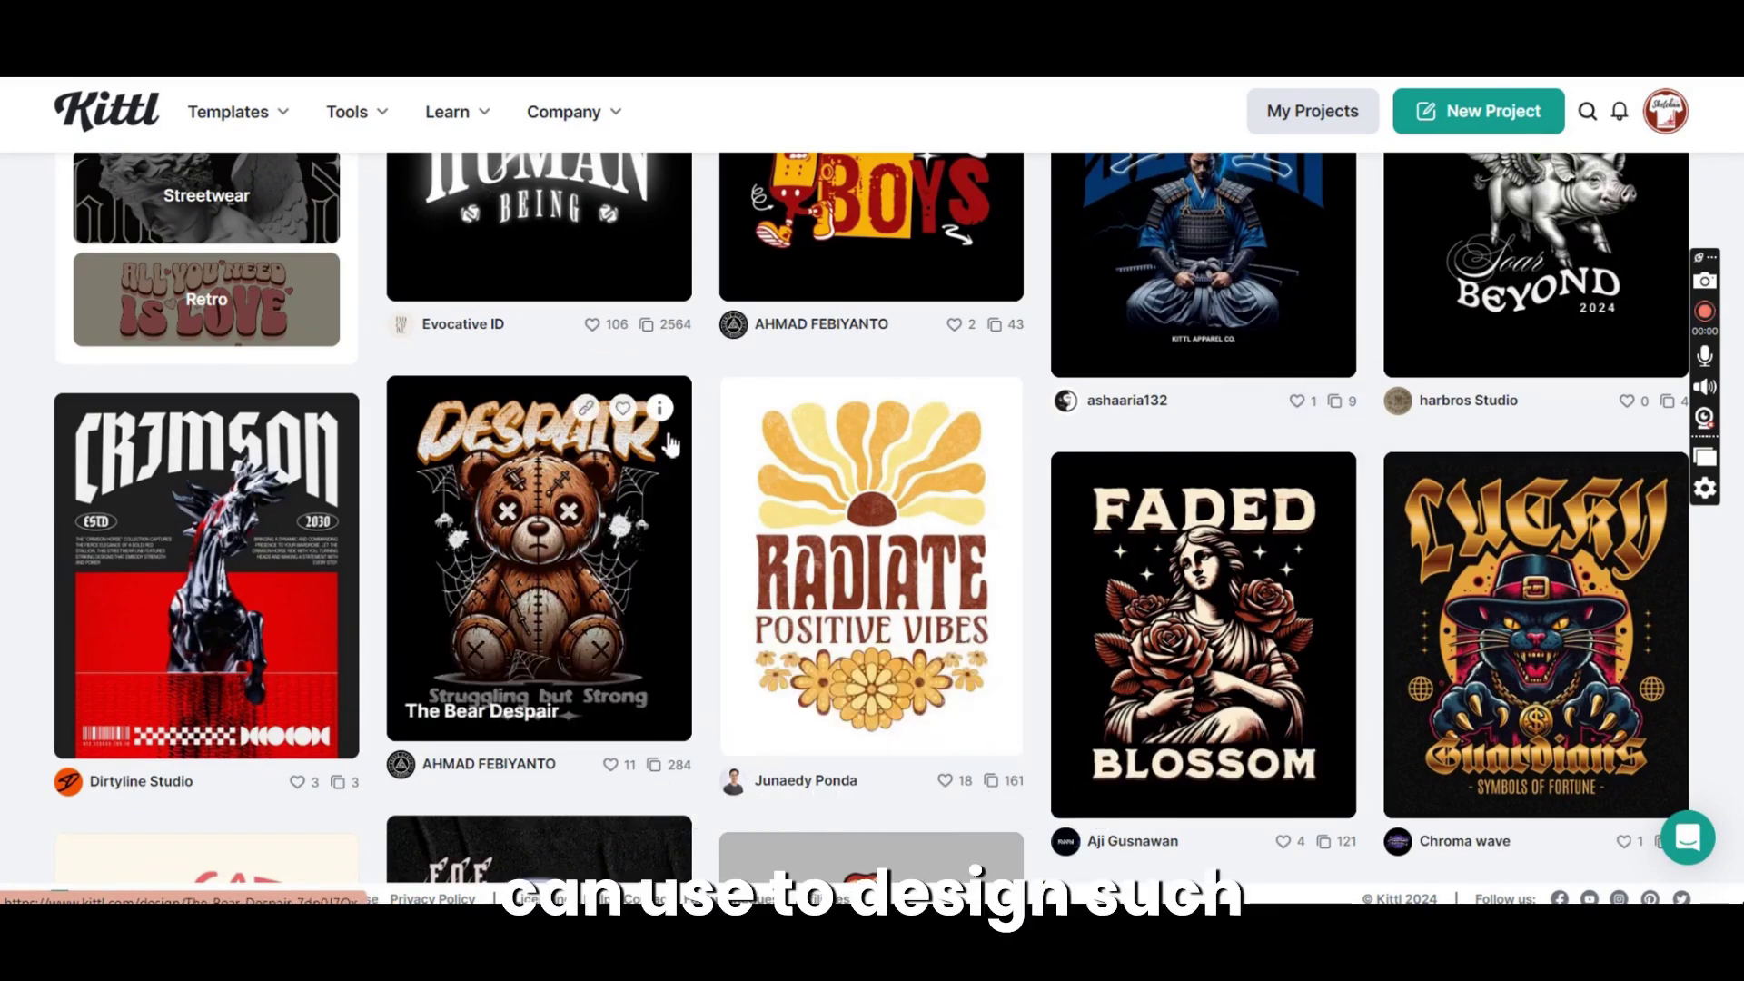
click(631, 416)
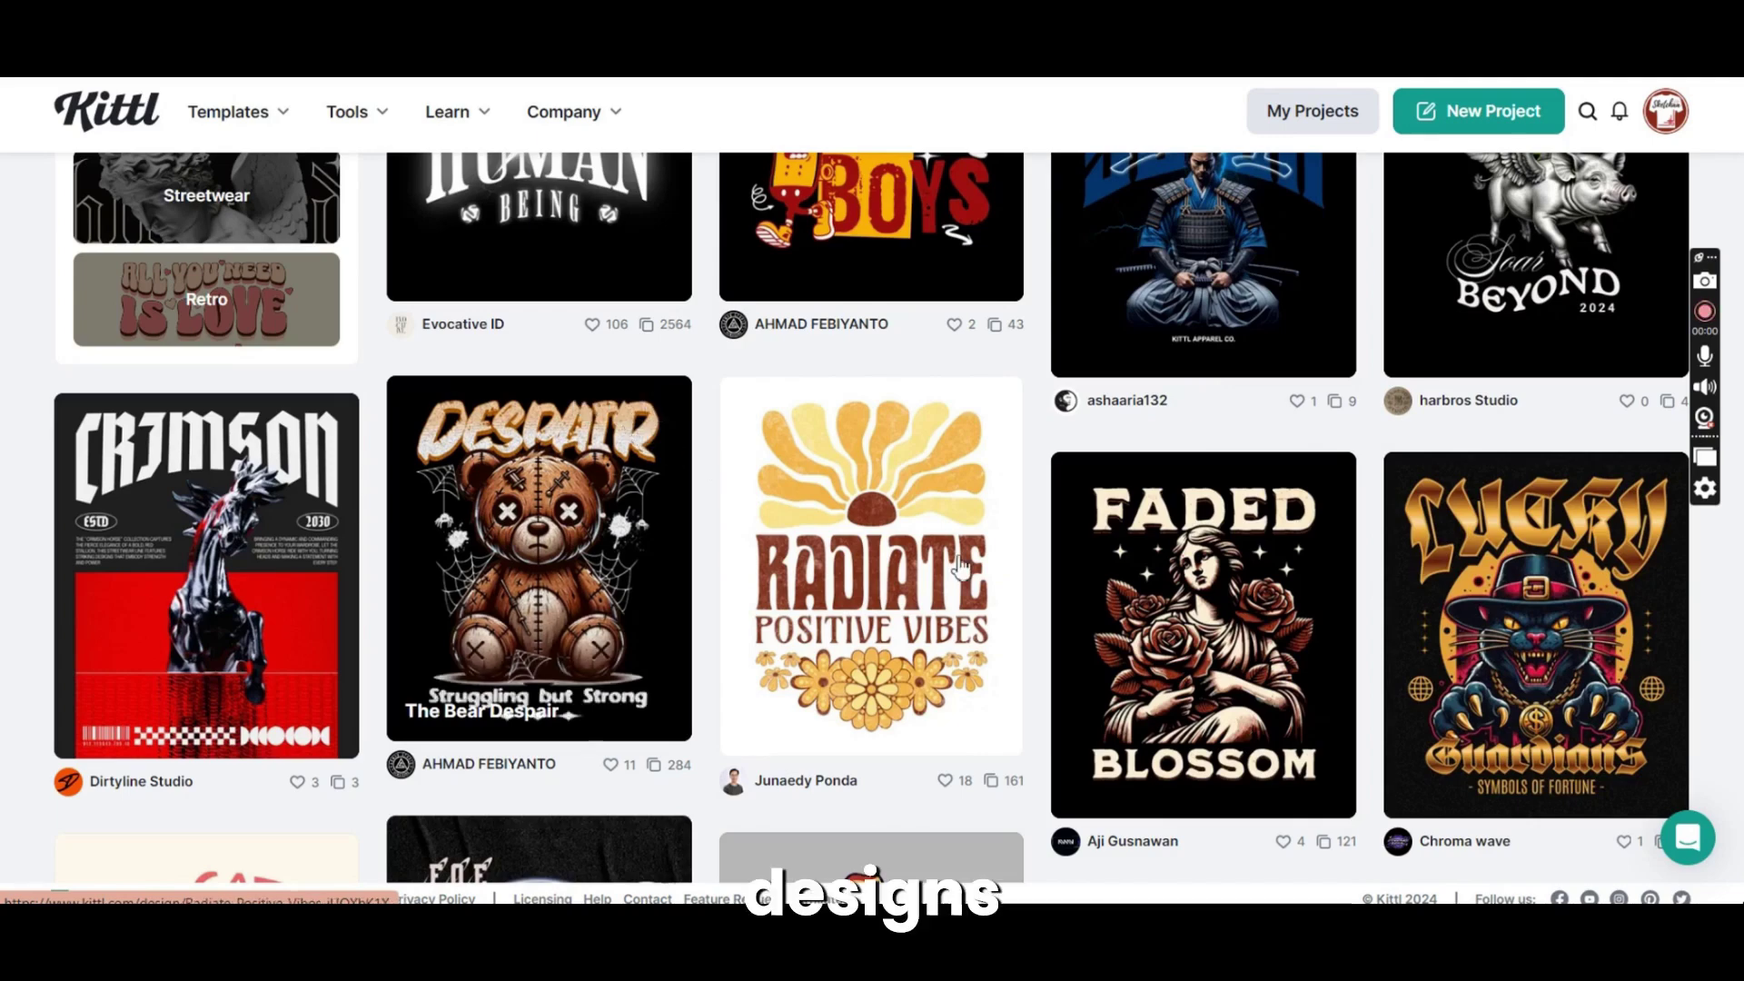
scroll(1273, 420, down, 4)
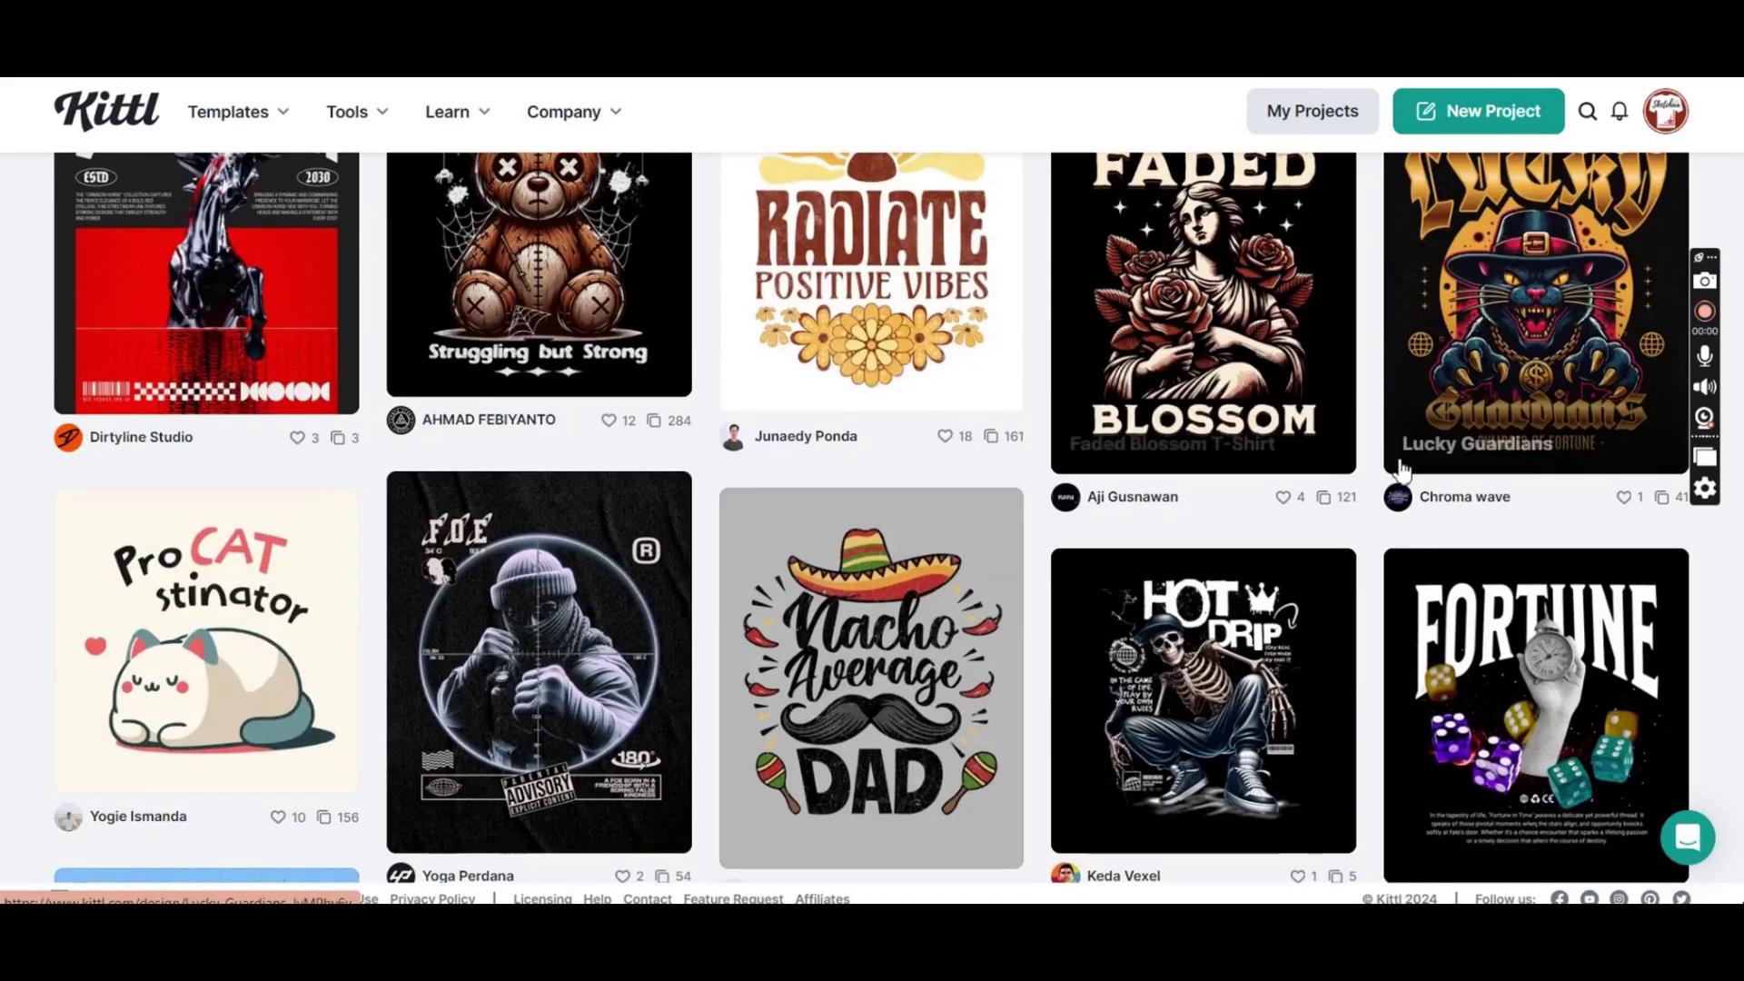
Return to the Merch Dominator best sellers and look over the United States T-shirts sorted by BSR
click(1706, 313)
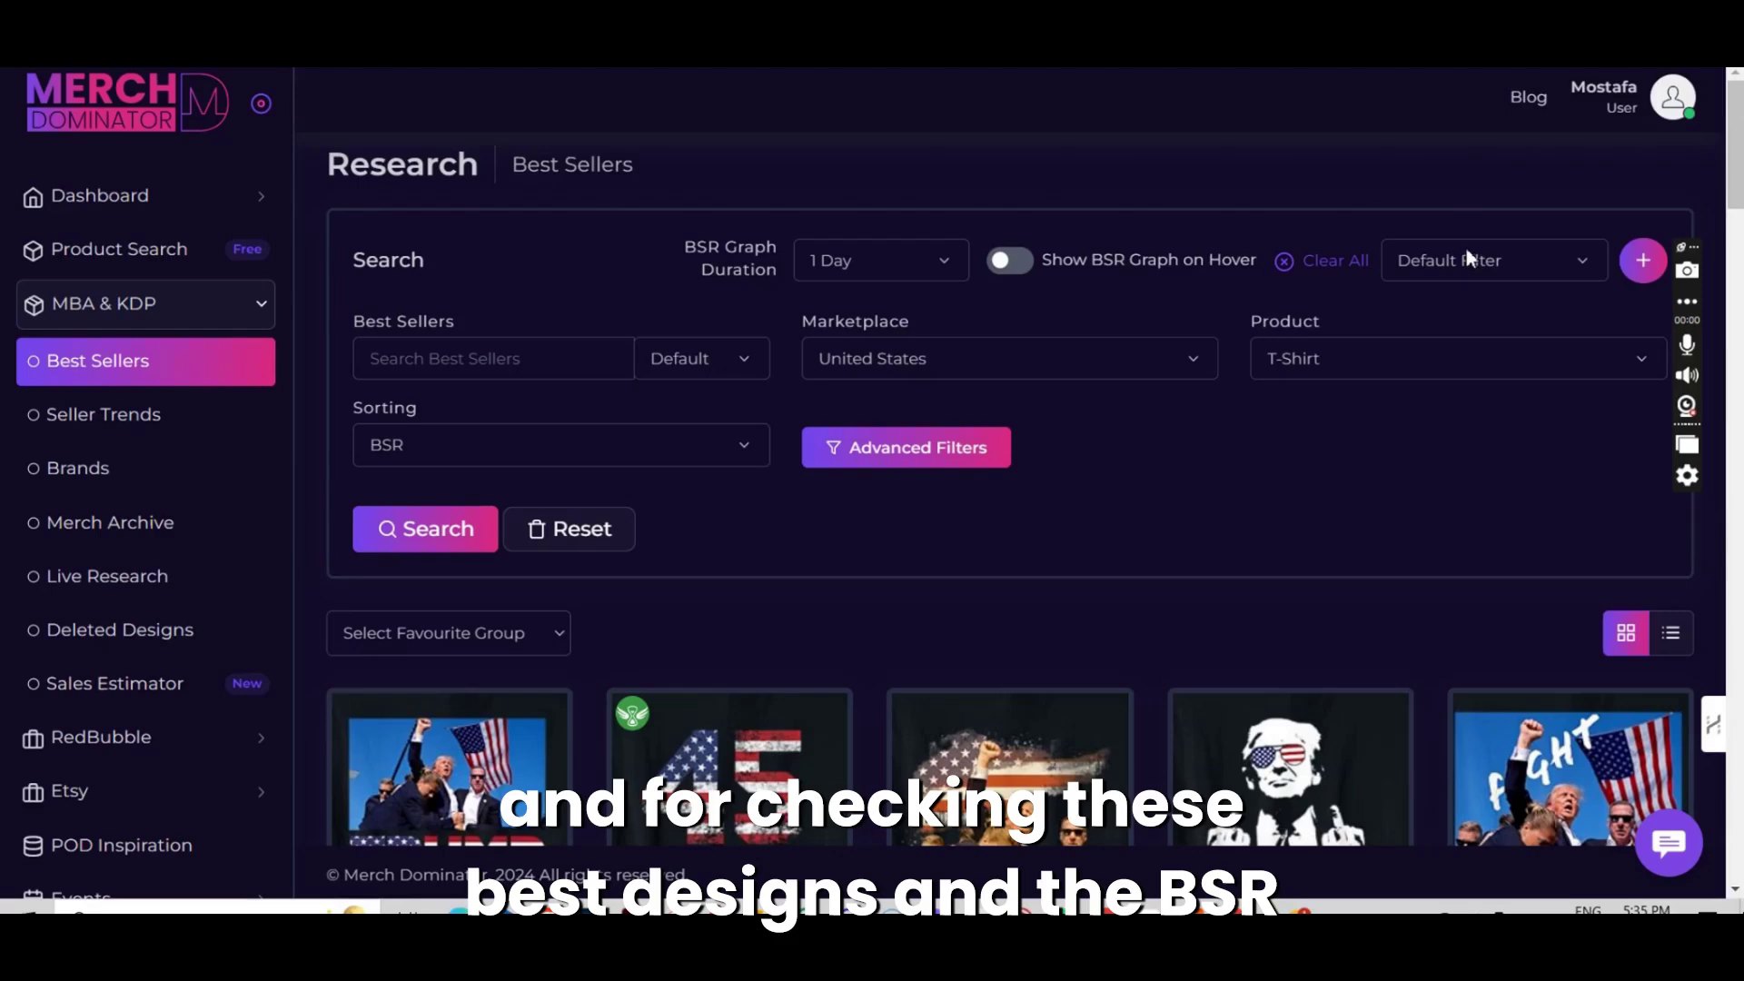
scroll(1566, 311, down, 2)
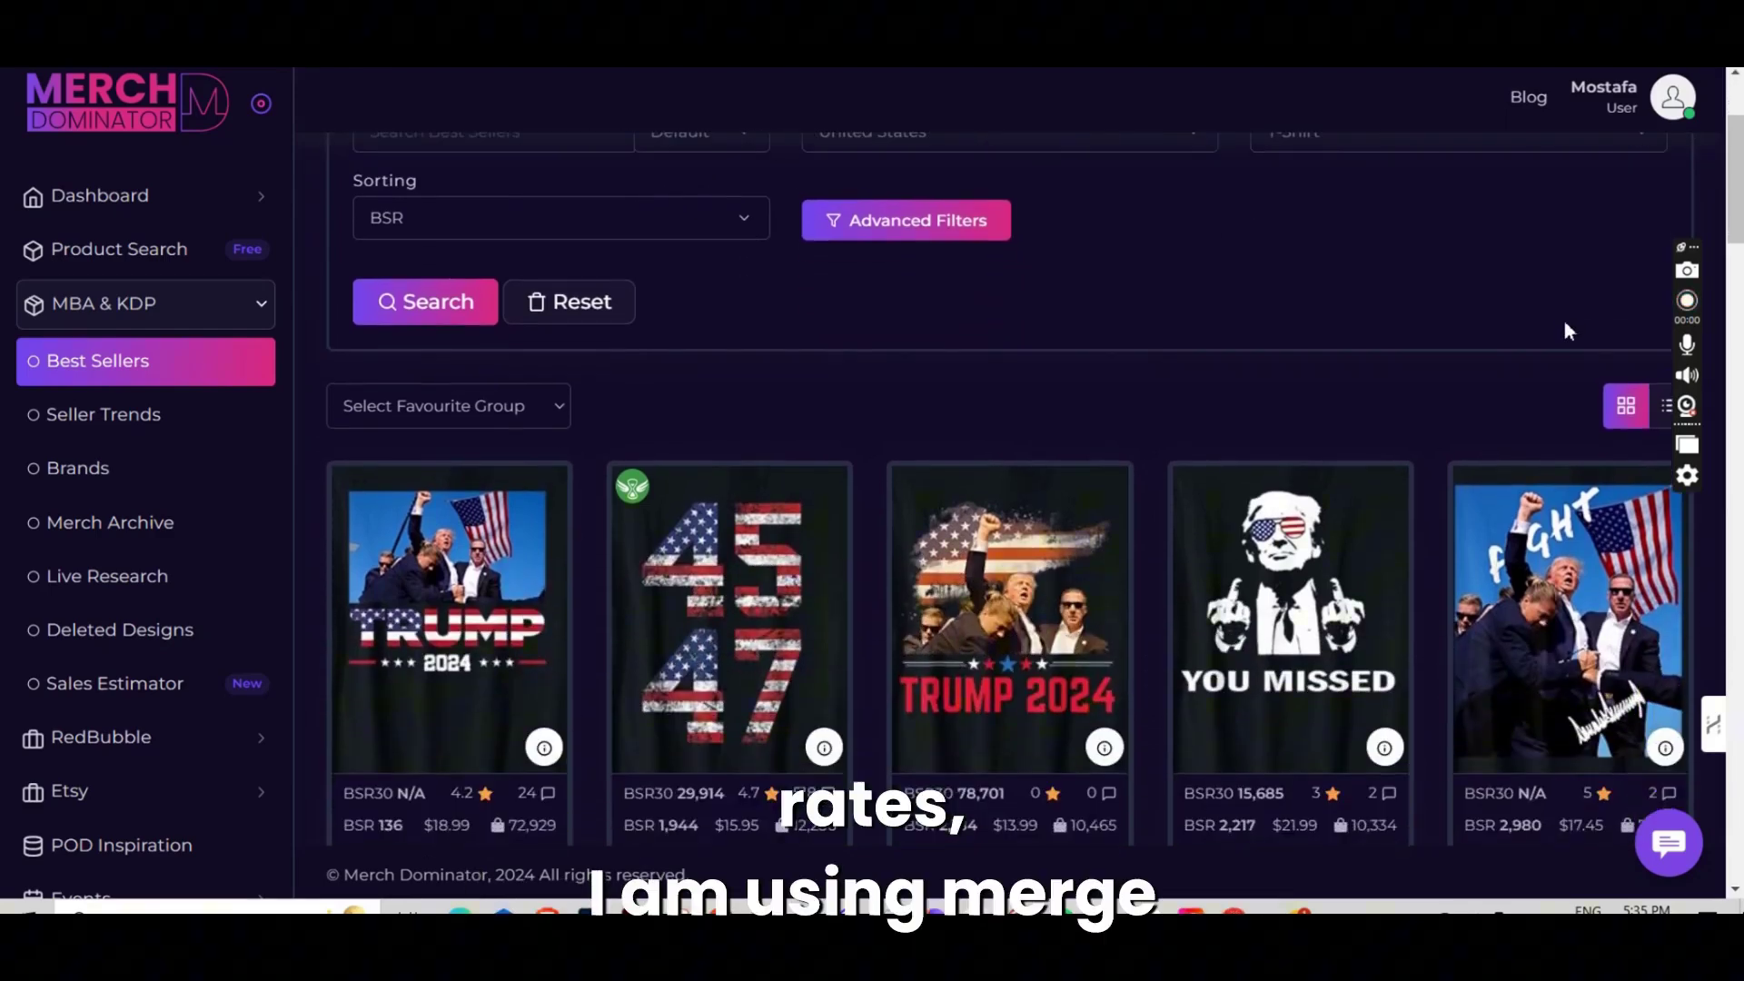
Look over the best sellers, open POD Inspiration and run an Etsy United States design search without a keyword
scroll(1566, 328, down, 1)
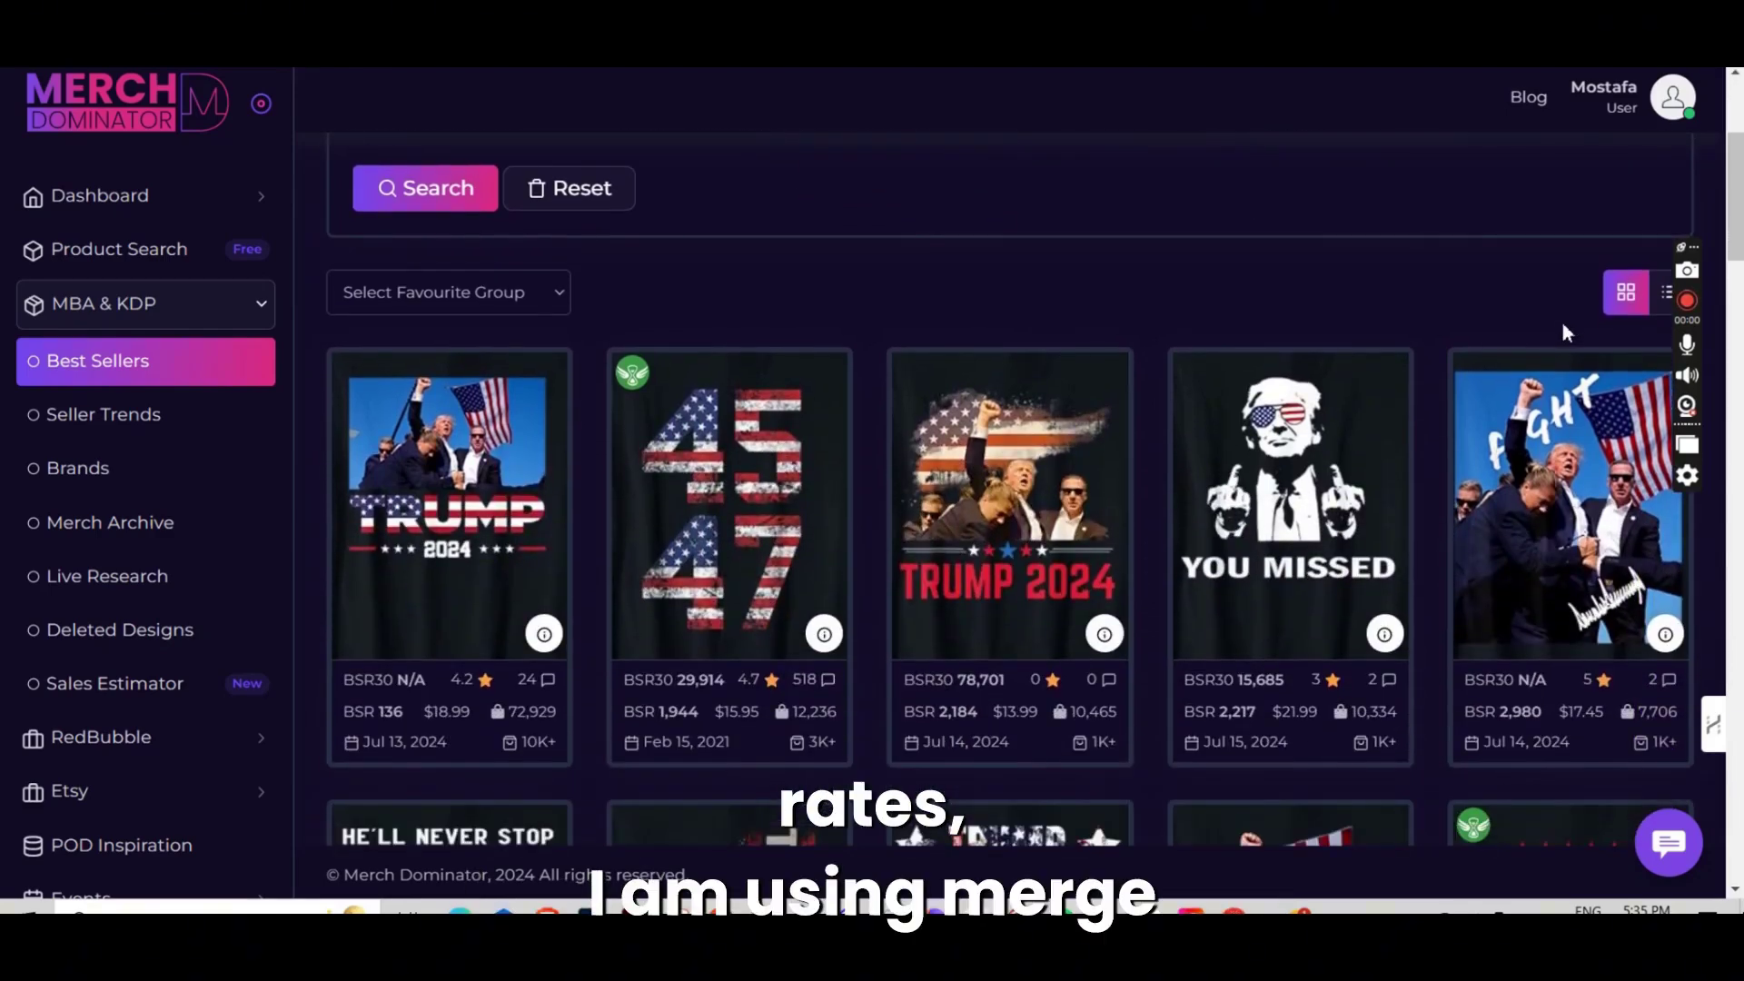
scroll(928, 363, up, 1)
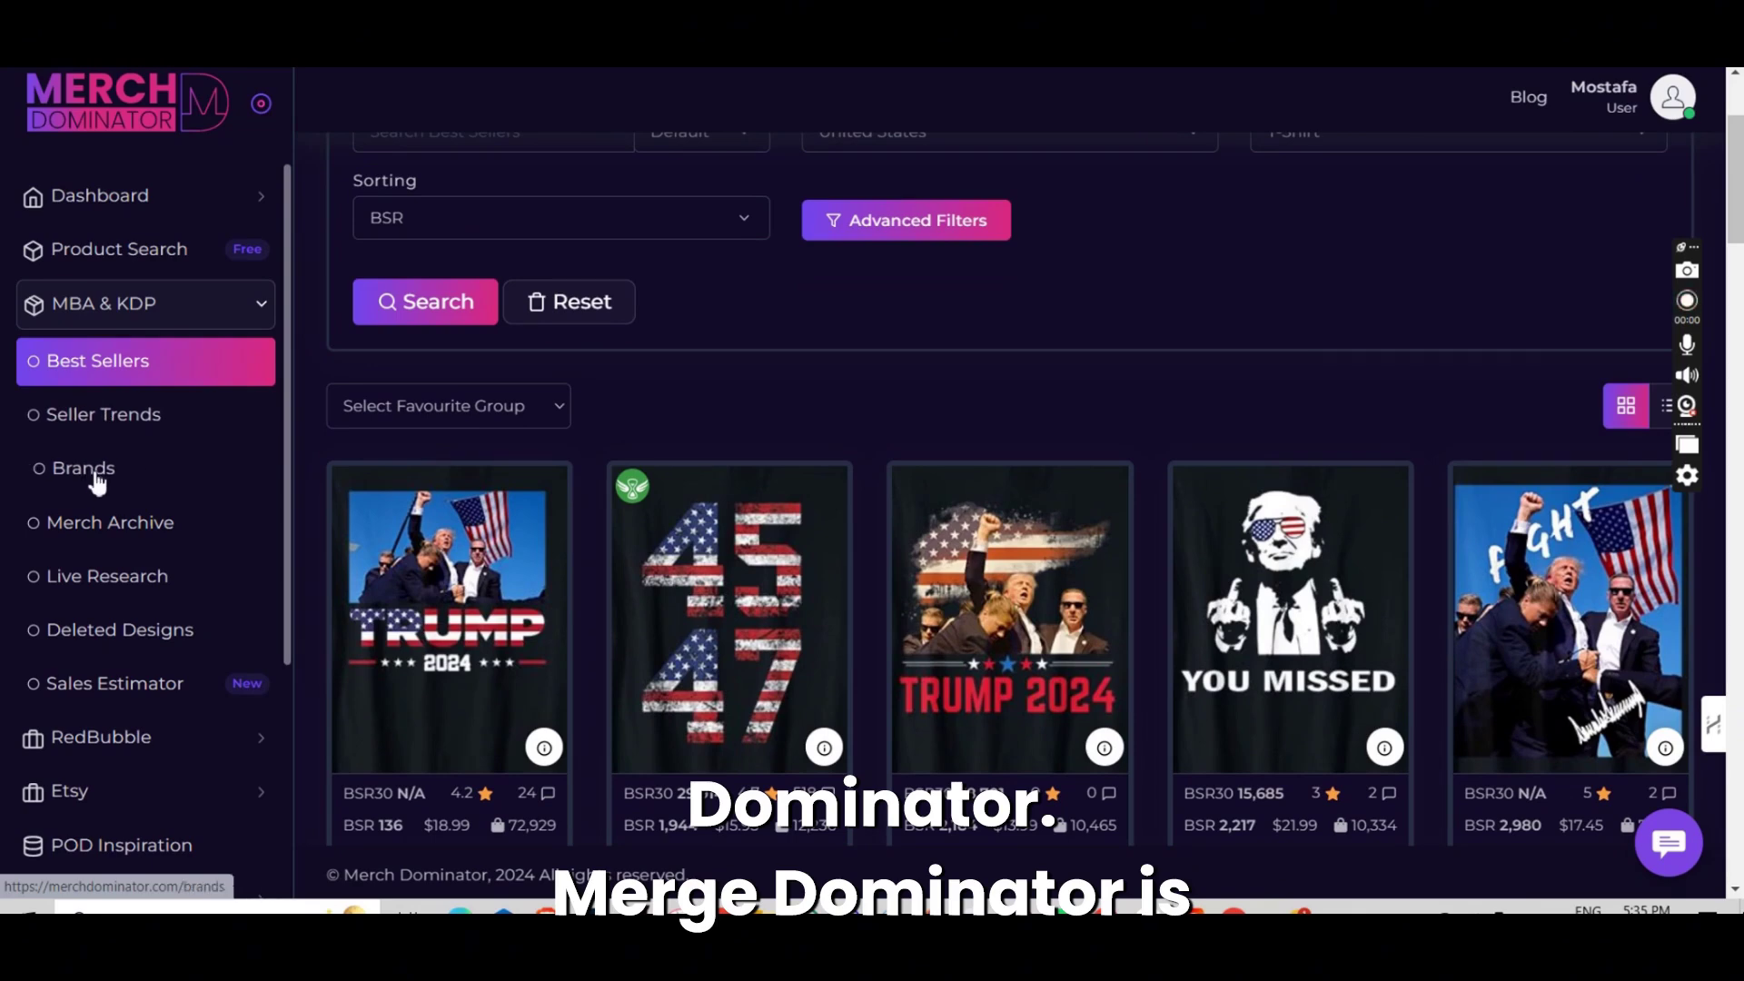
click(204, 325)
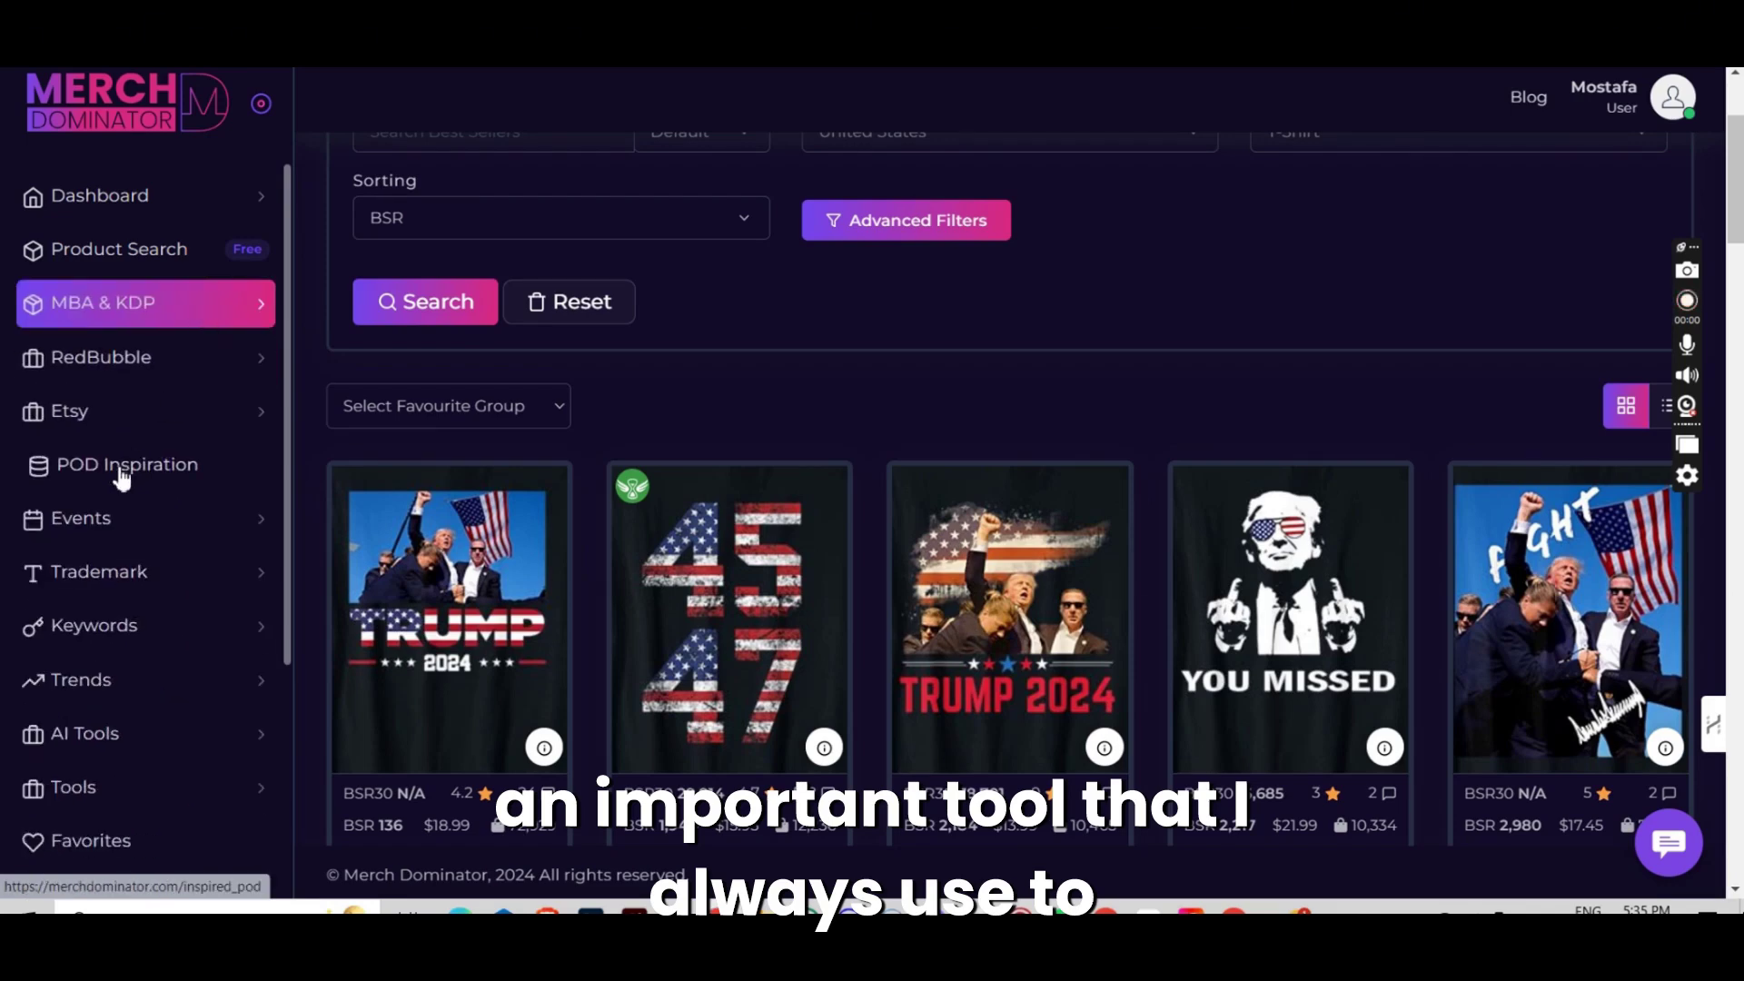
click(118, 465)
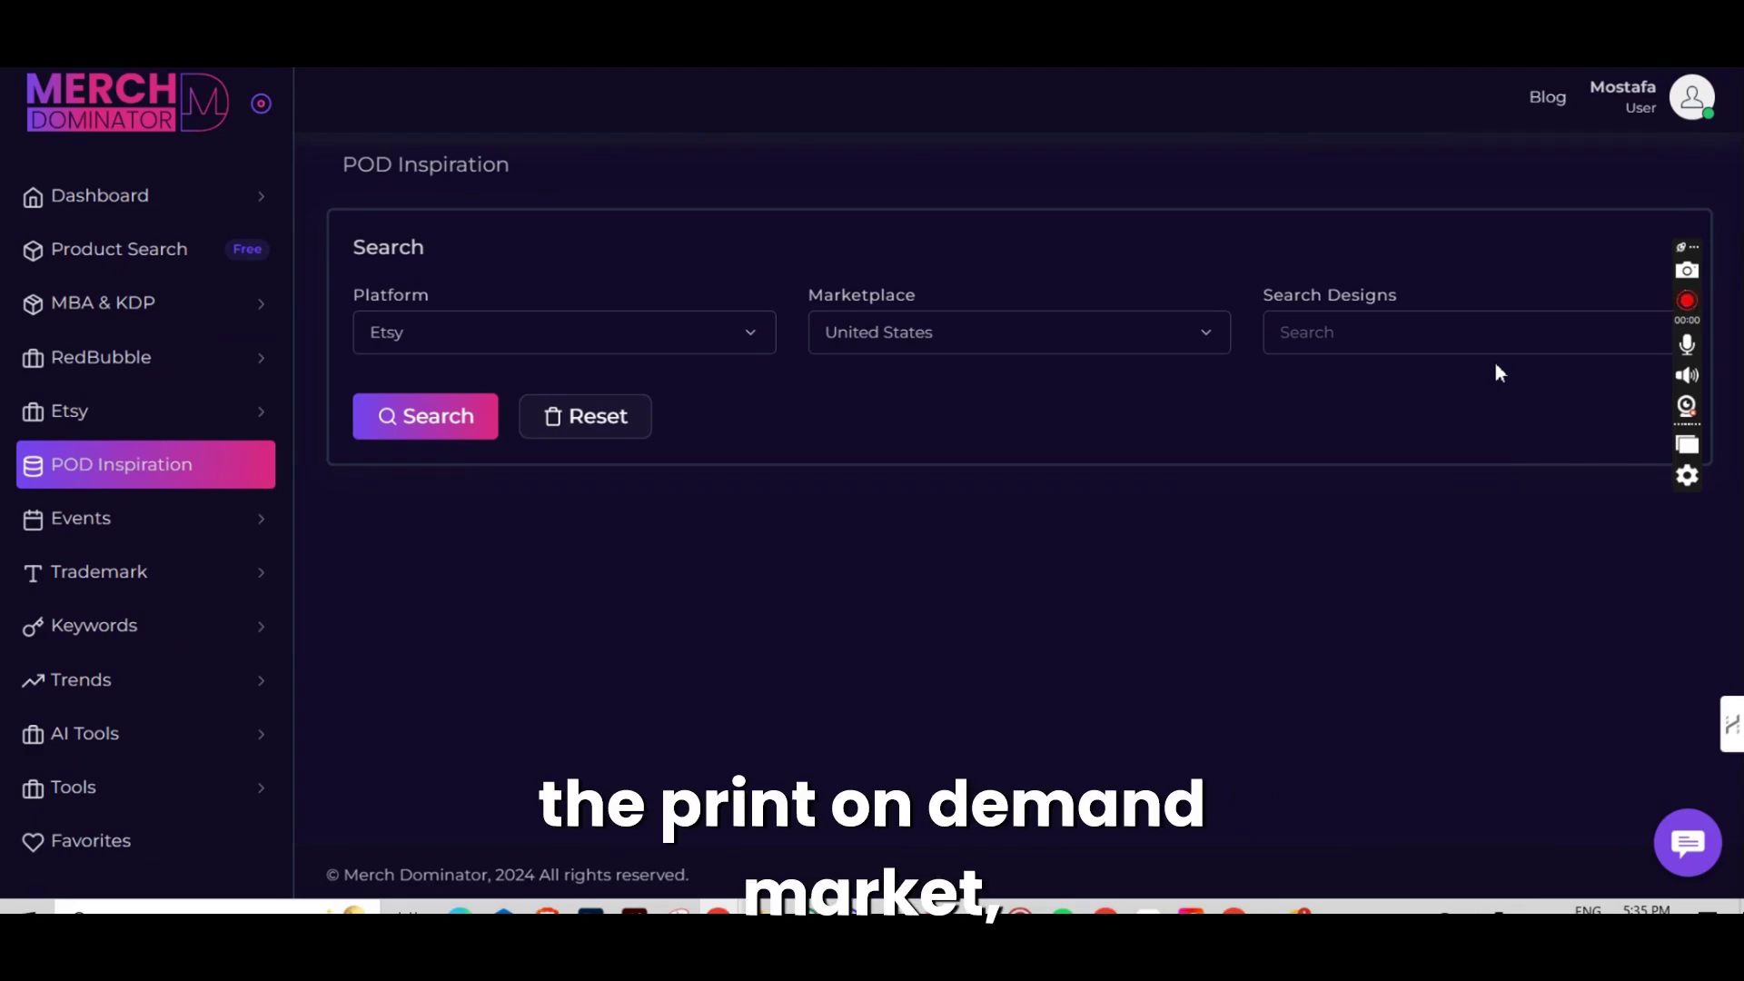
click(454, 425)
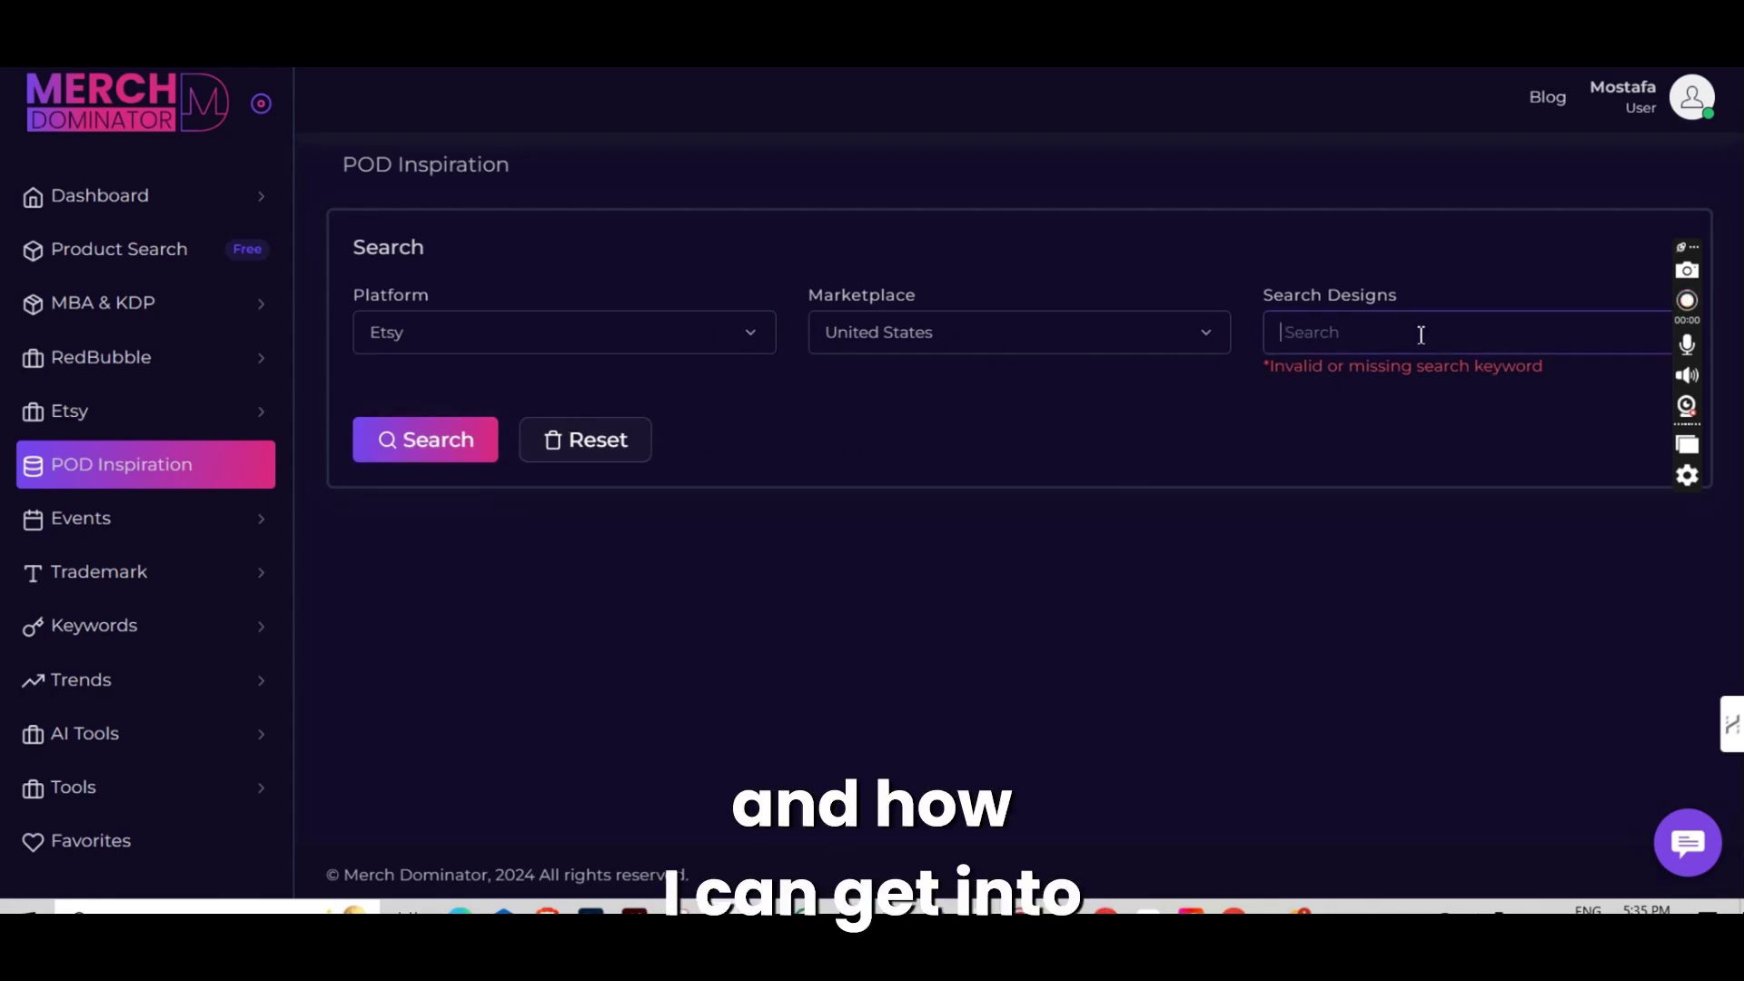
Open Seller Trends and examine today's winning T-shirts in the United States marketplace
click(244, 307)
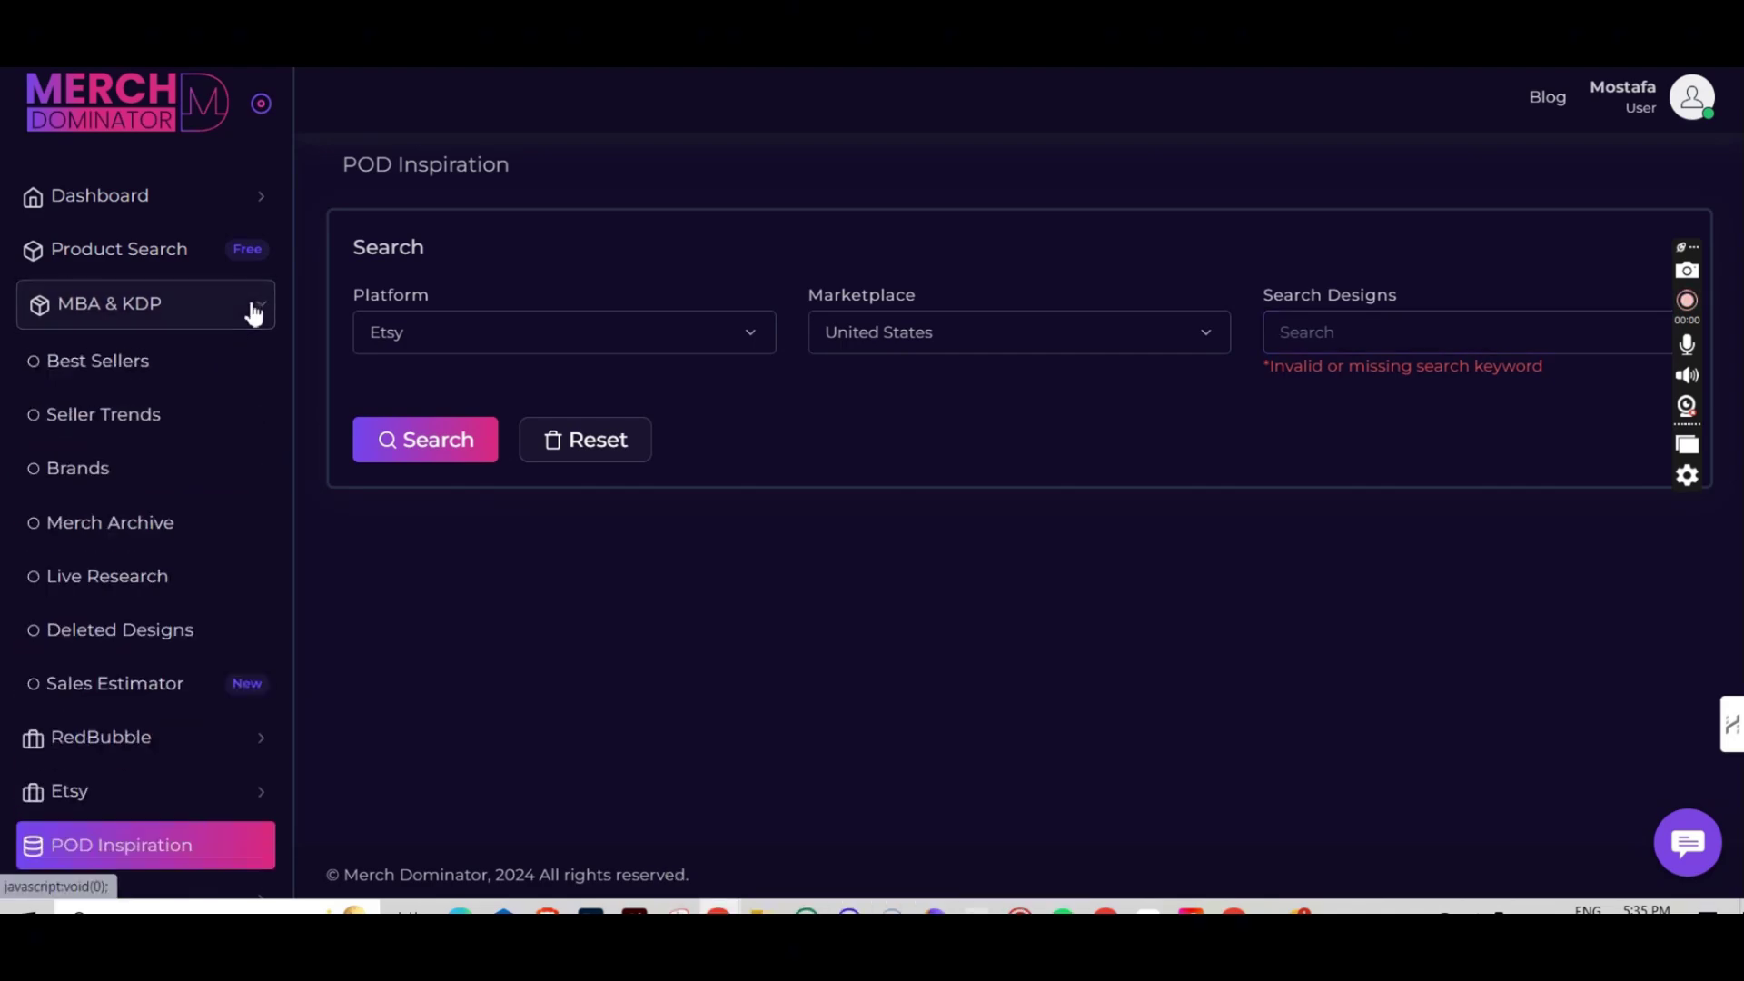
click(128, 416)
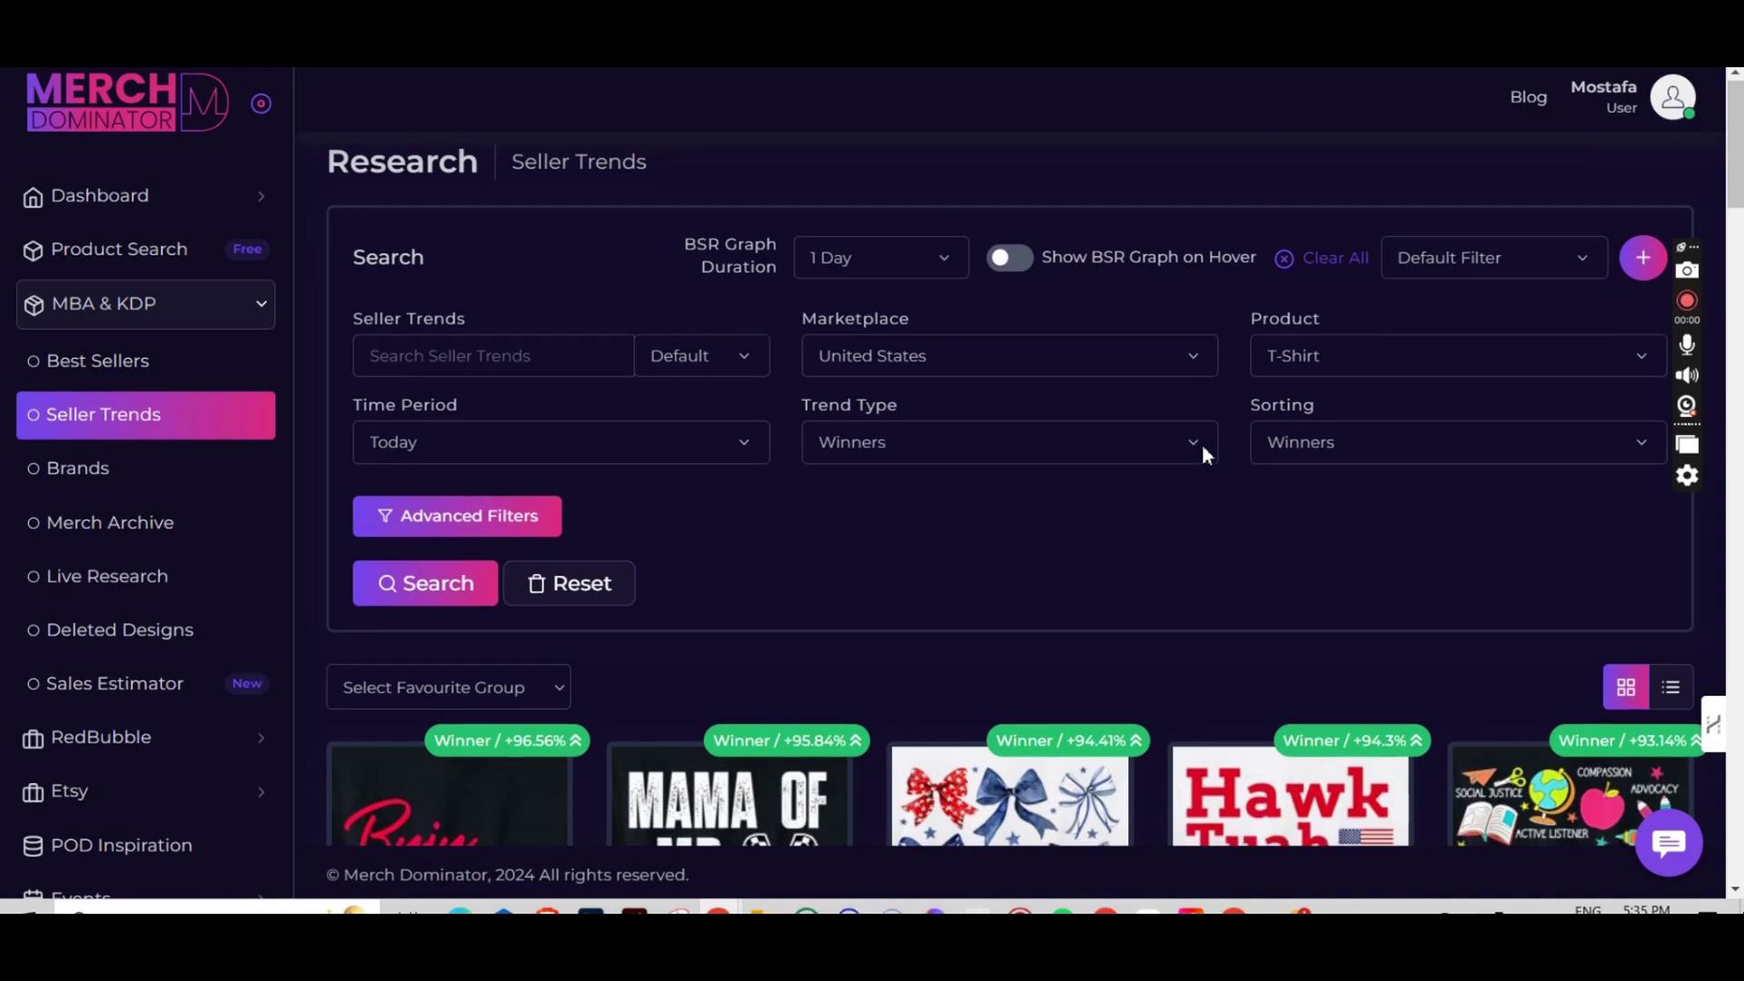
scroll(1325, 388, down, 3)
scroll(1310, 281, down, 4)
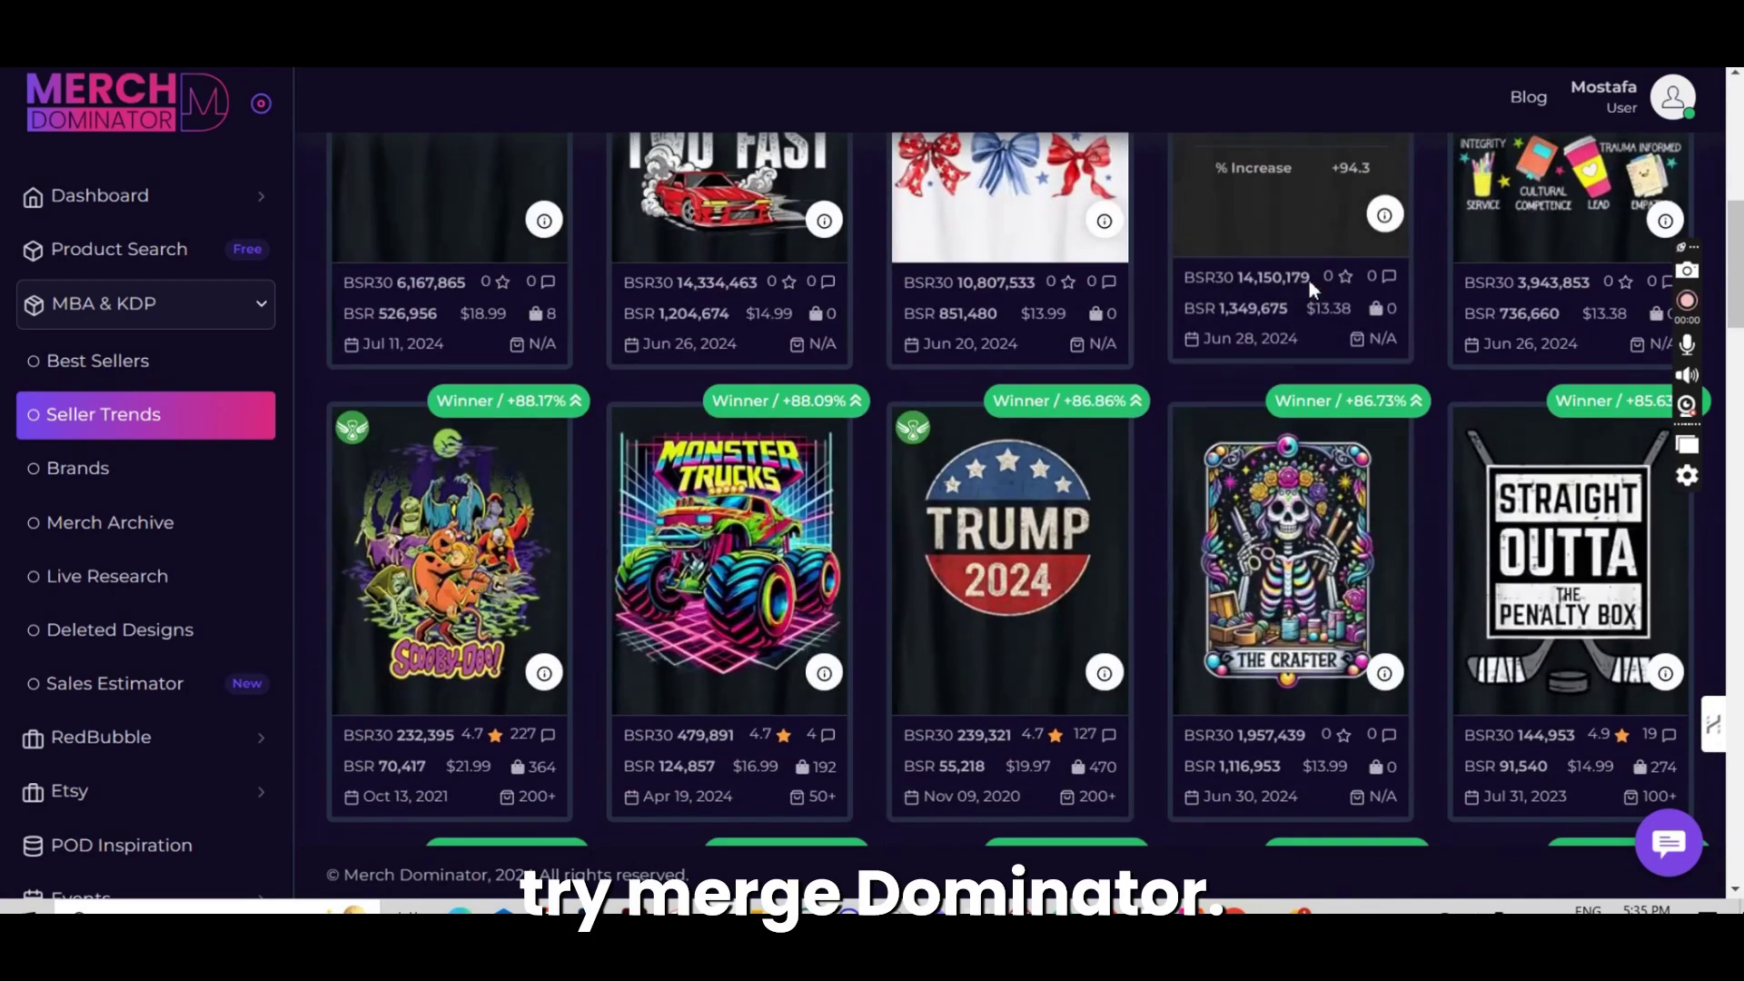
scroll(1312, 281, down, 2)
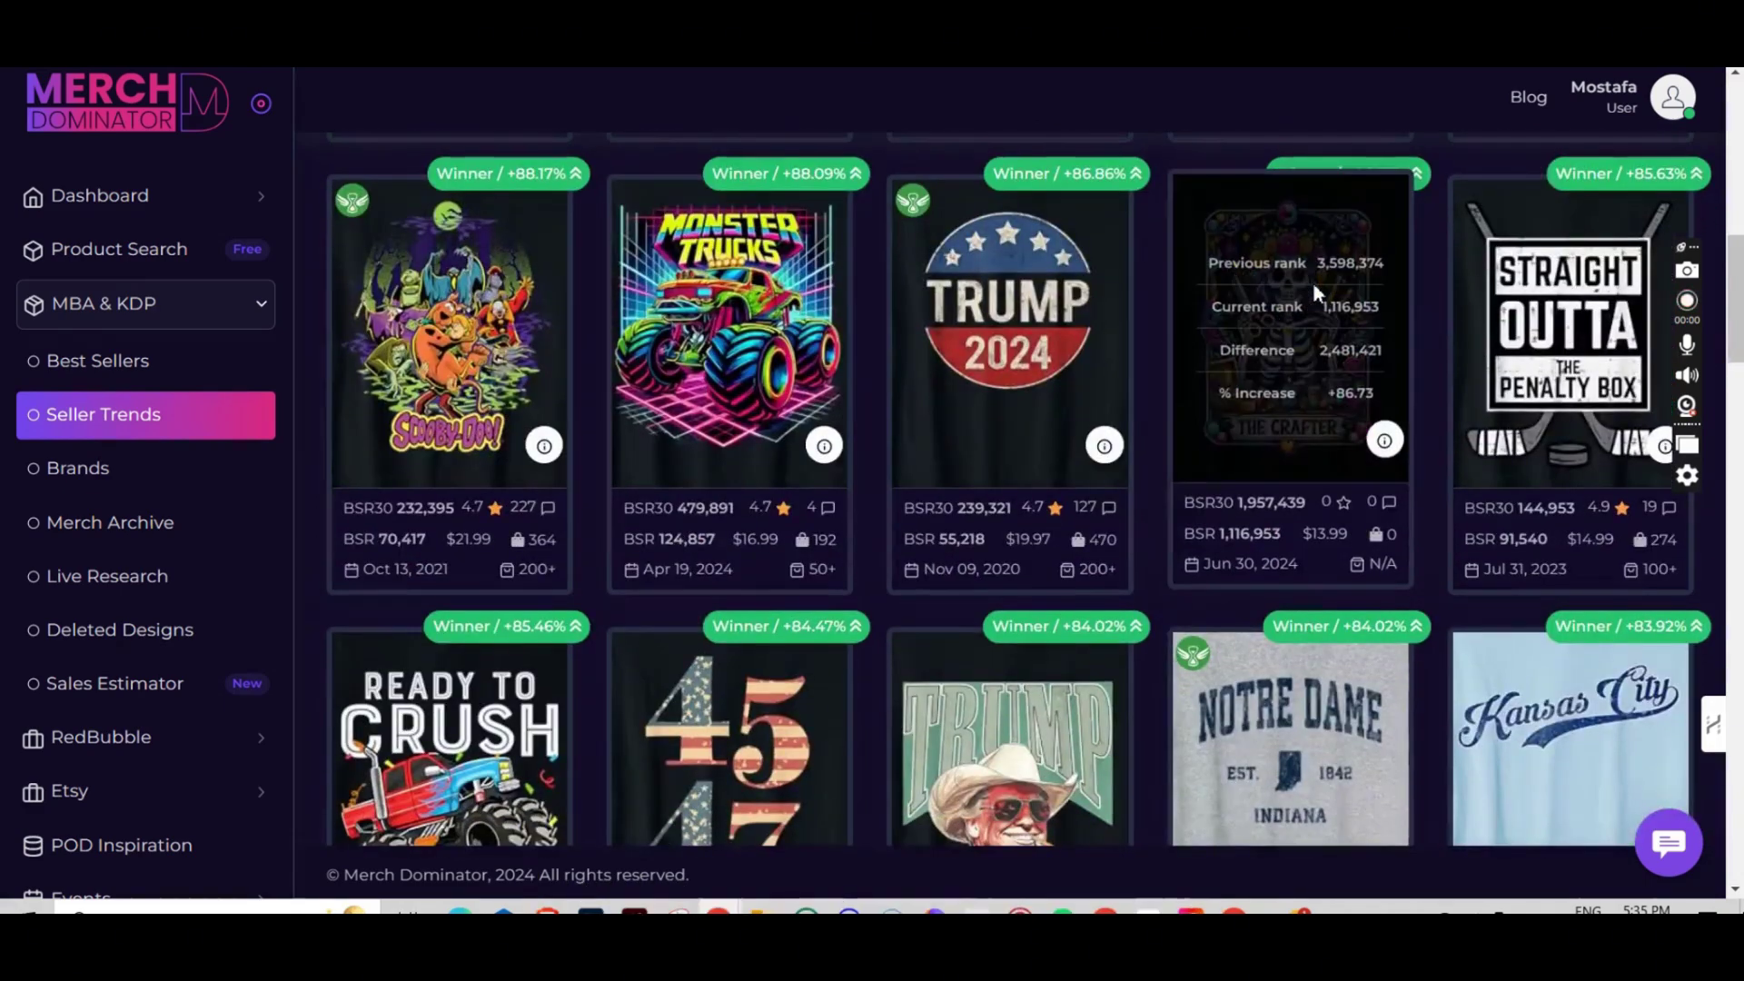
scroll(1312, 286, down, 2)
scroll(1311, 282, down, 3)
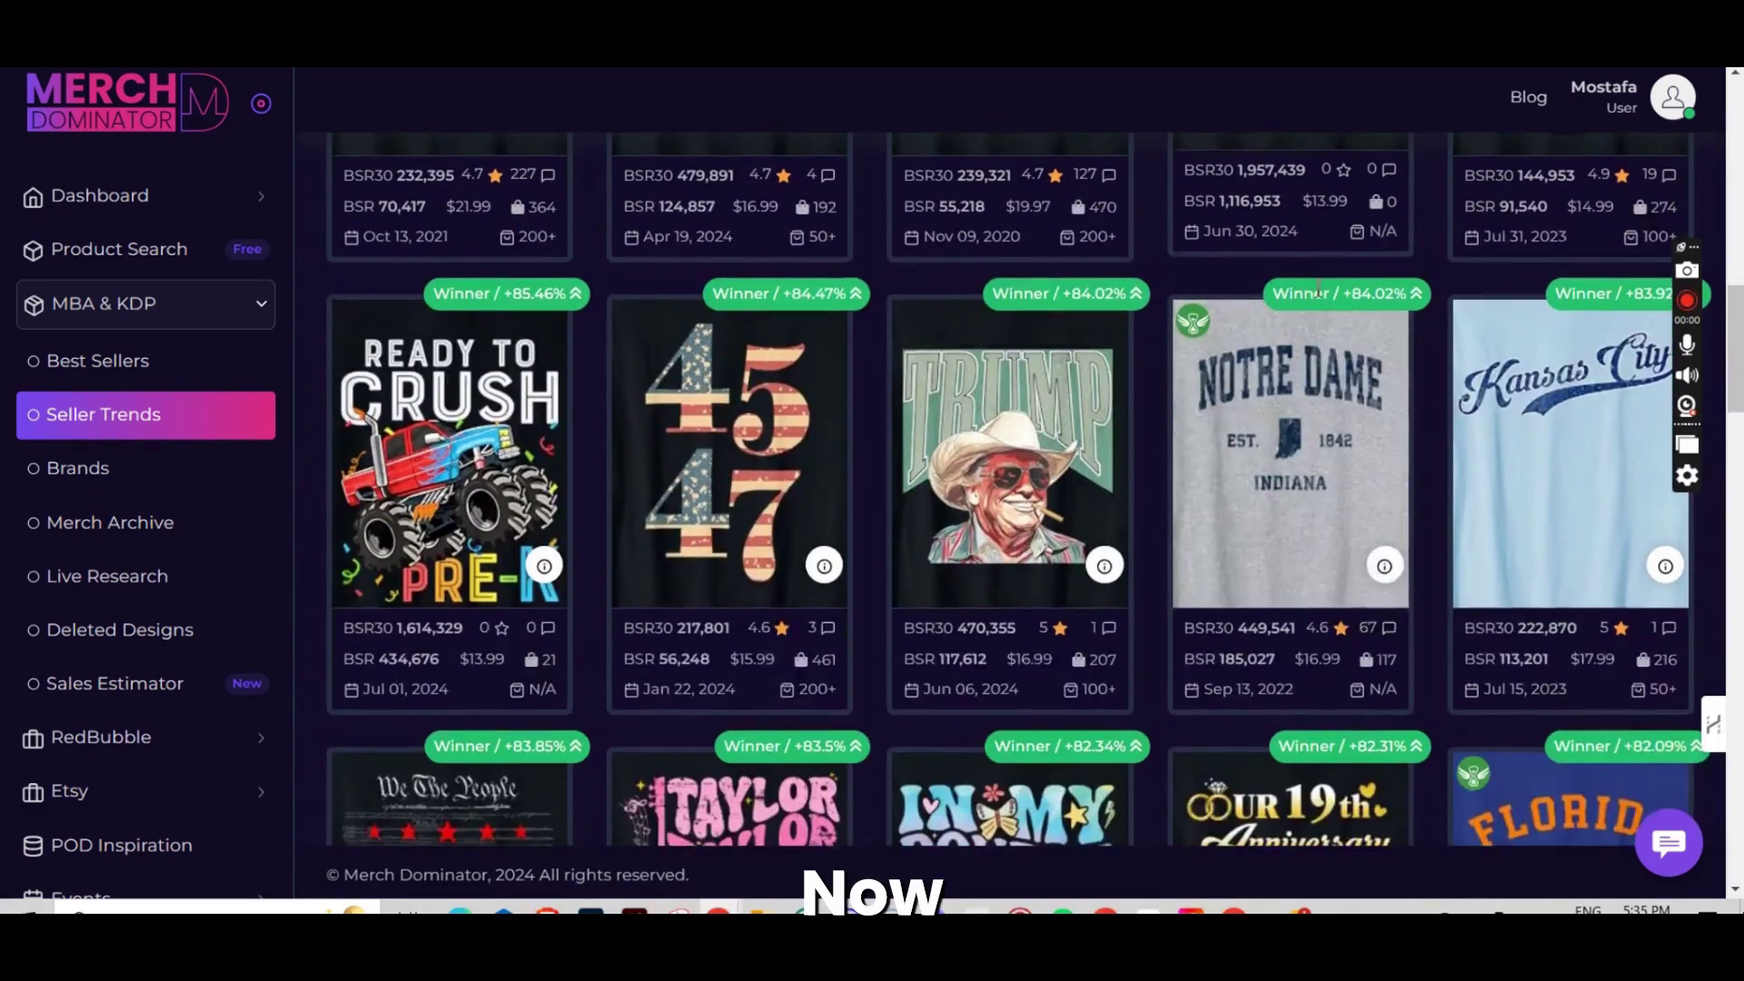
scroll(1315, 293, down, 5)
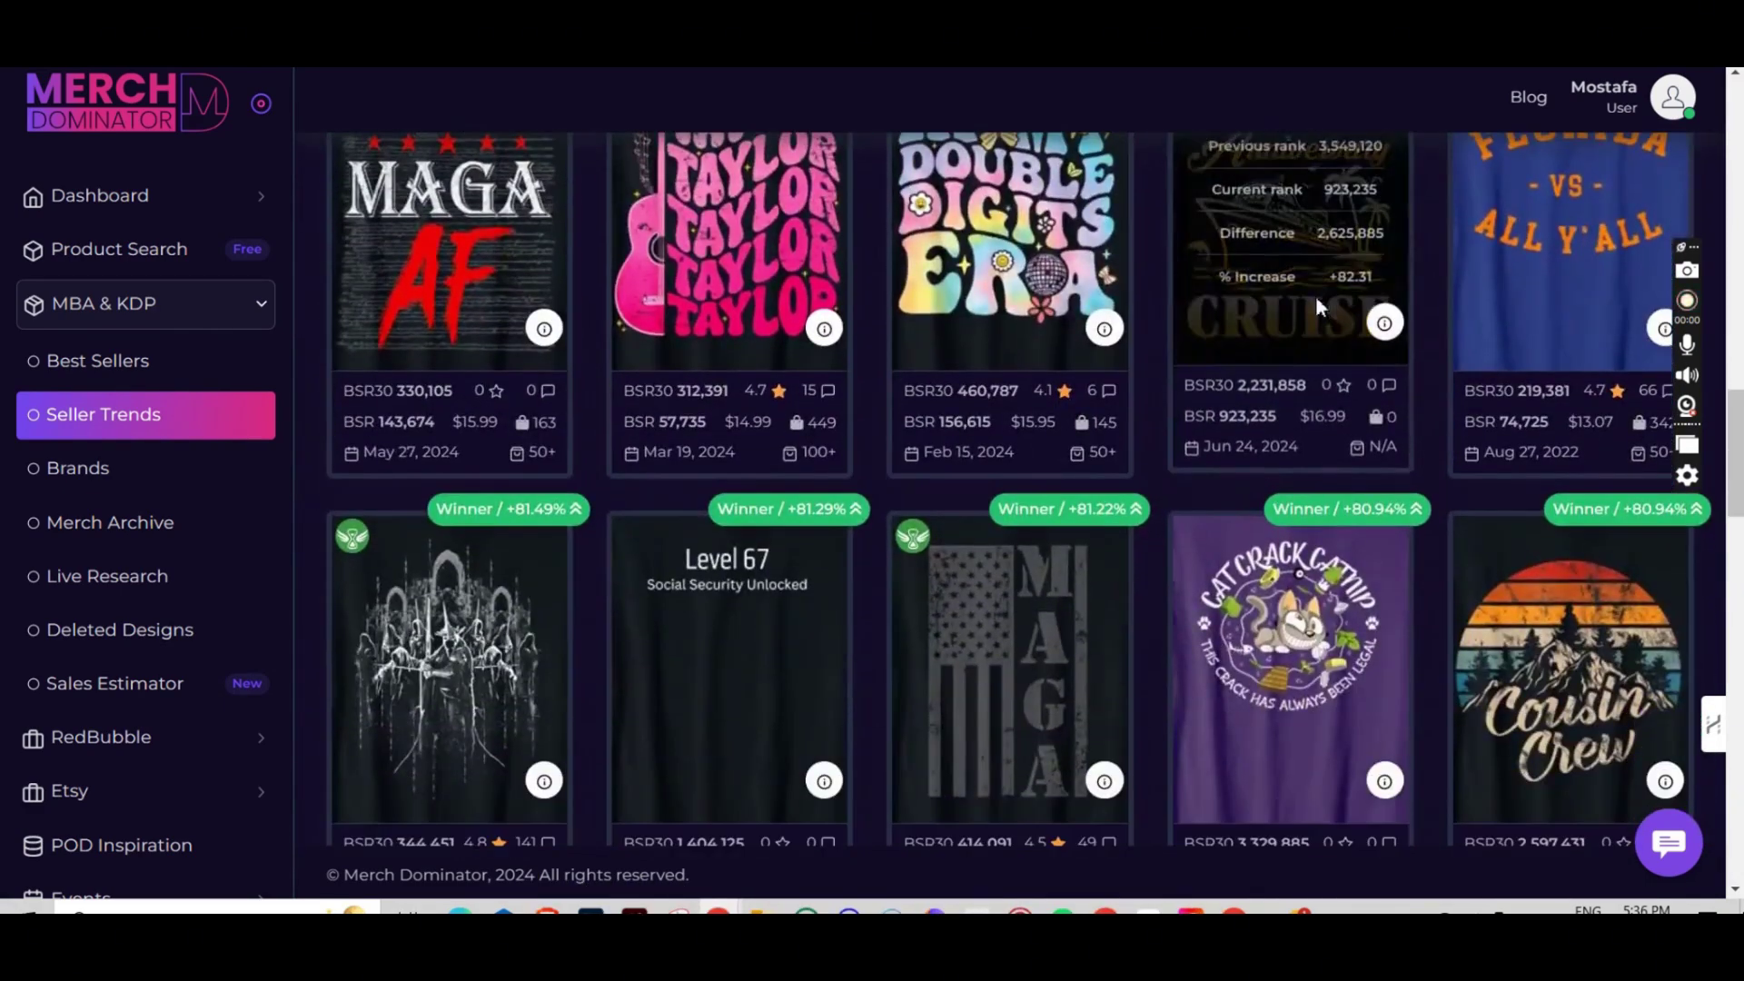
scroll(1322, 314, down, 2)
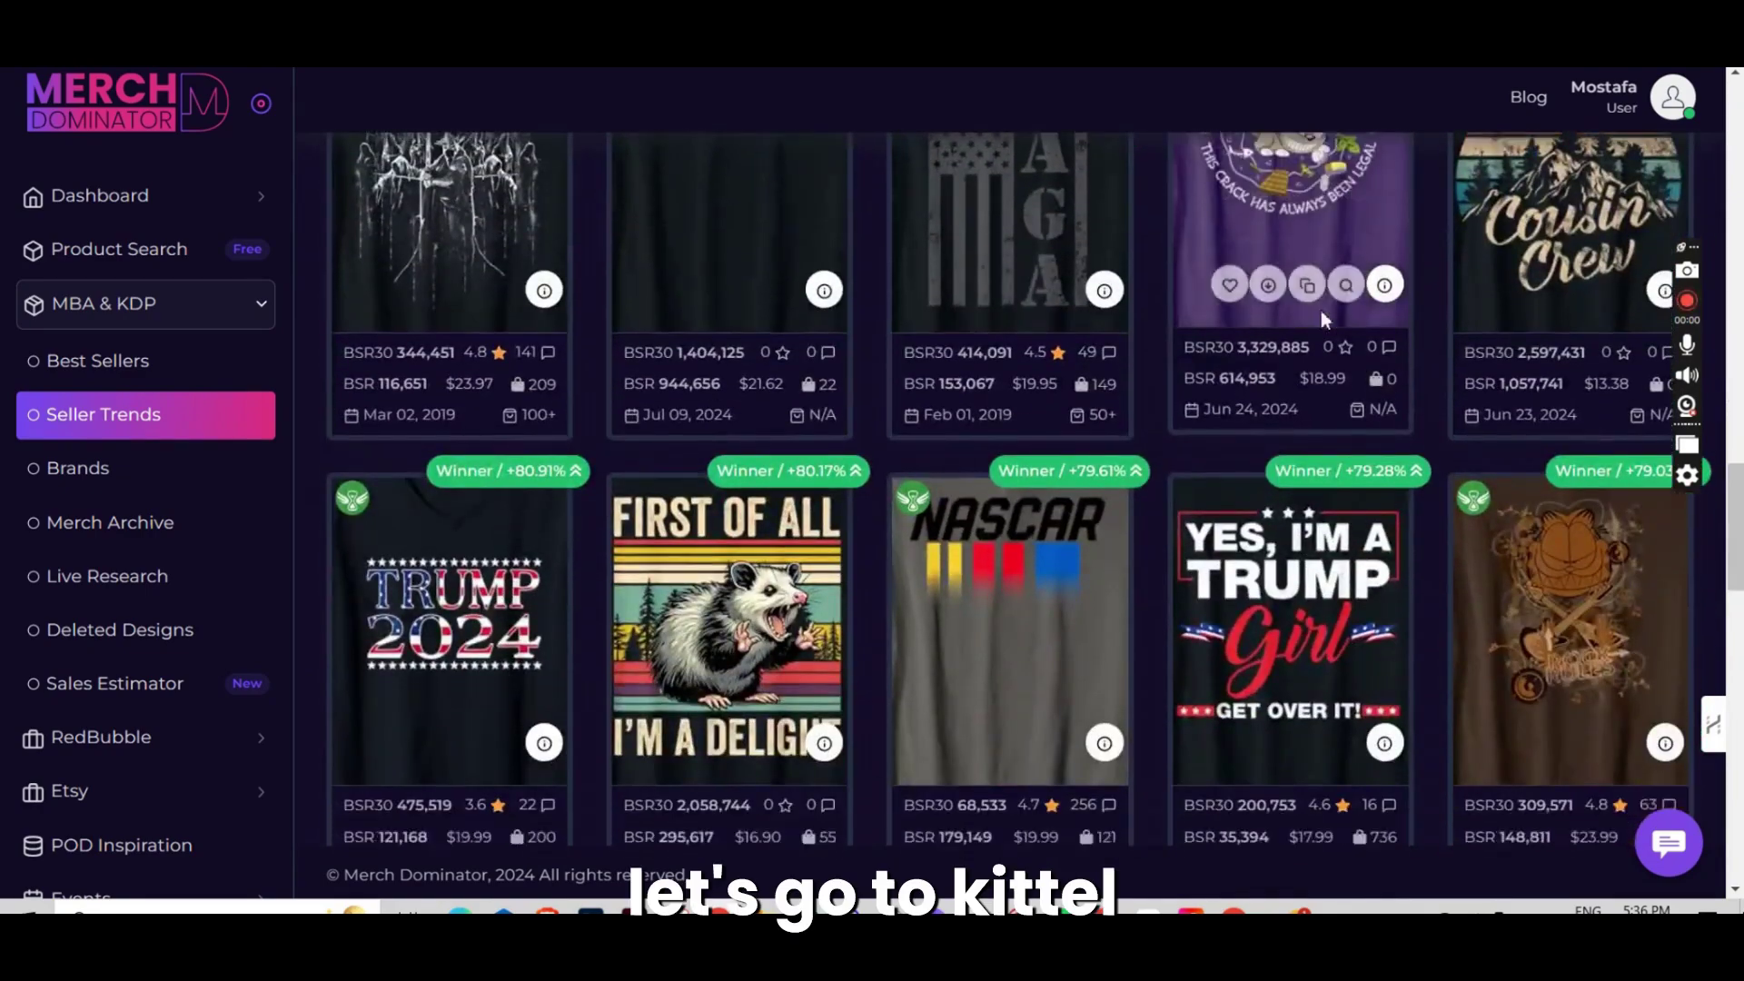
scroll(1323, 314, down, 4)
scroll(1321, 313, down, 1)
scroll(1321, 314, down, 4)
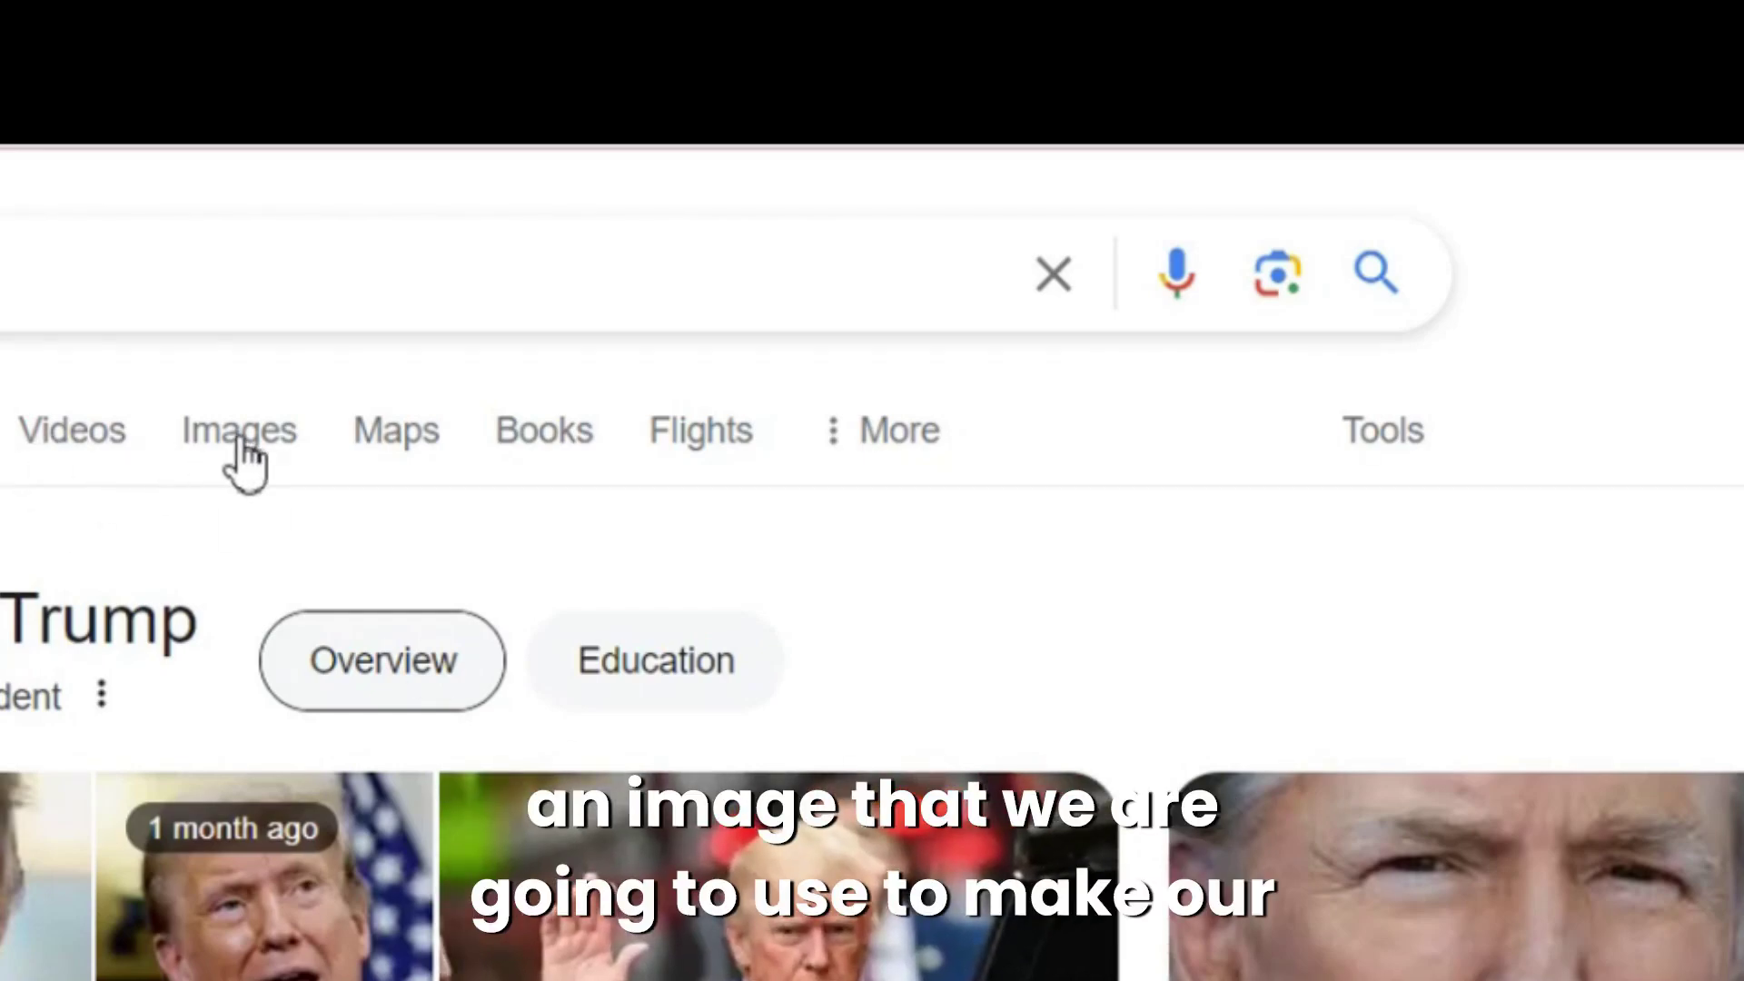
On Google, show the image results for "trump" and look through the photos for one to use in the design
click(237, 436)
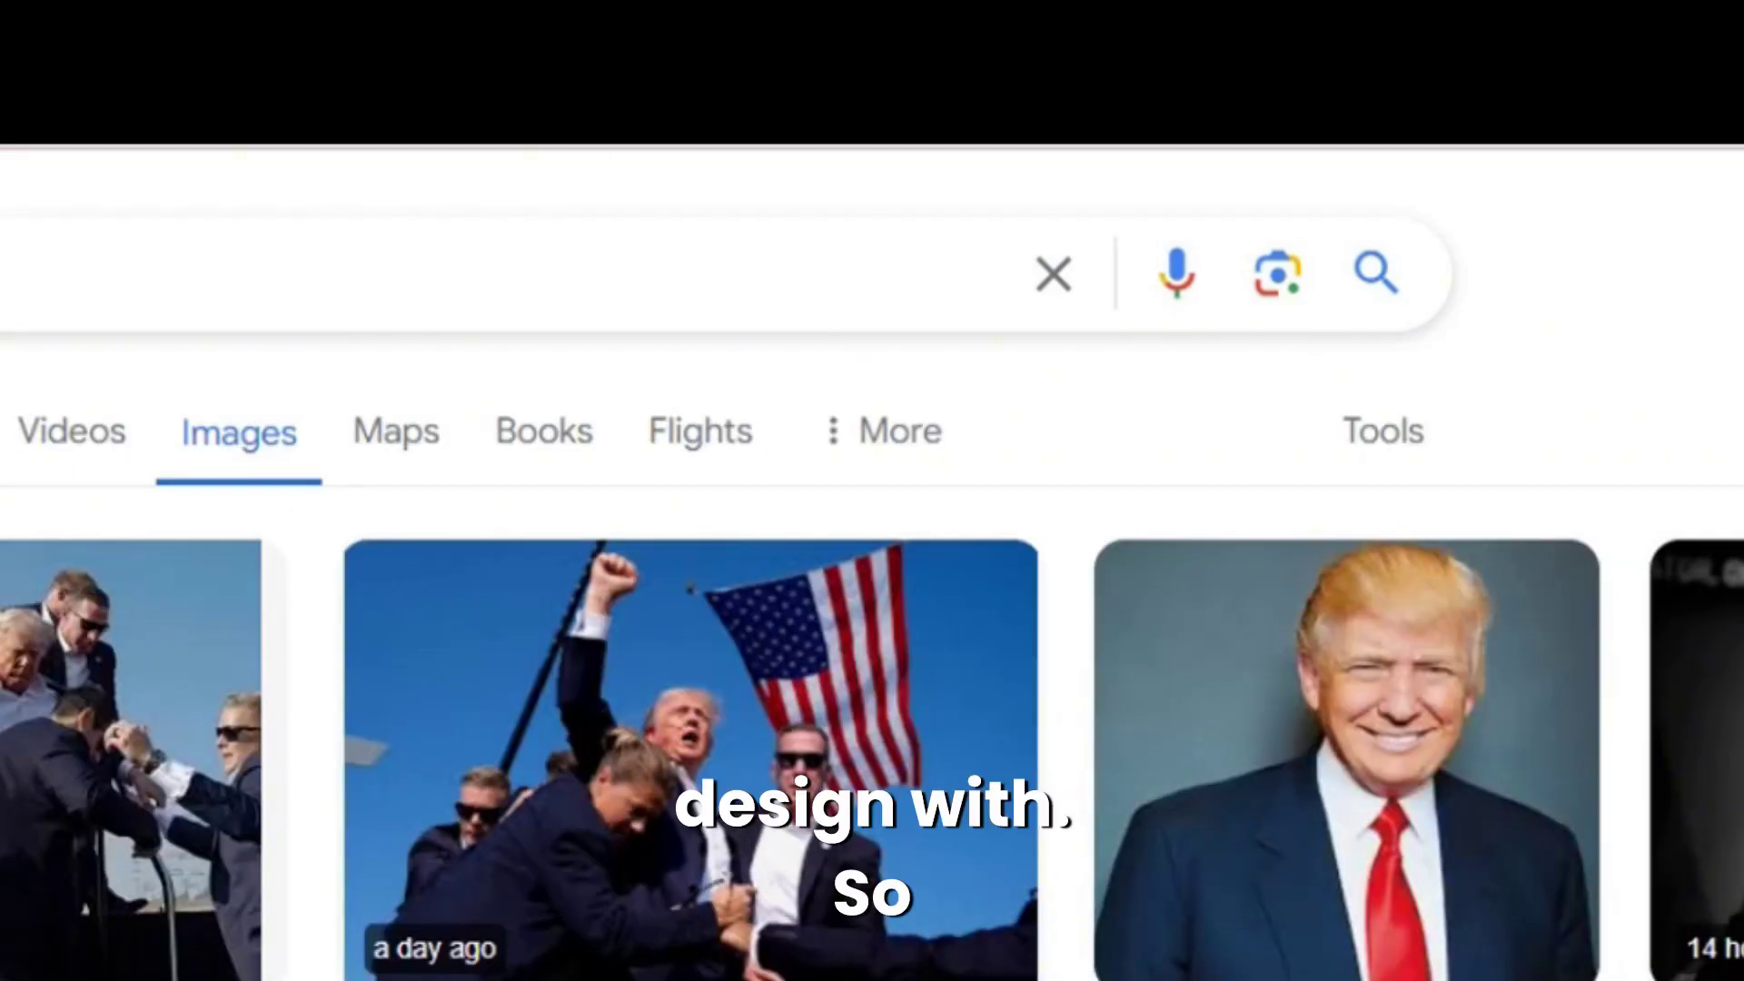
scroll(872, 626, down, 5)
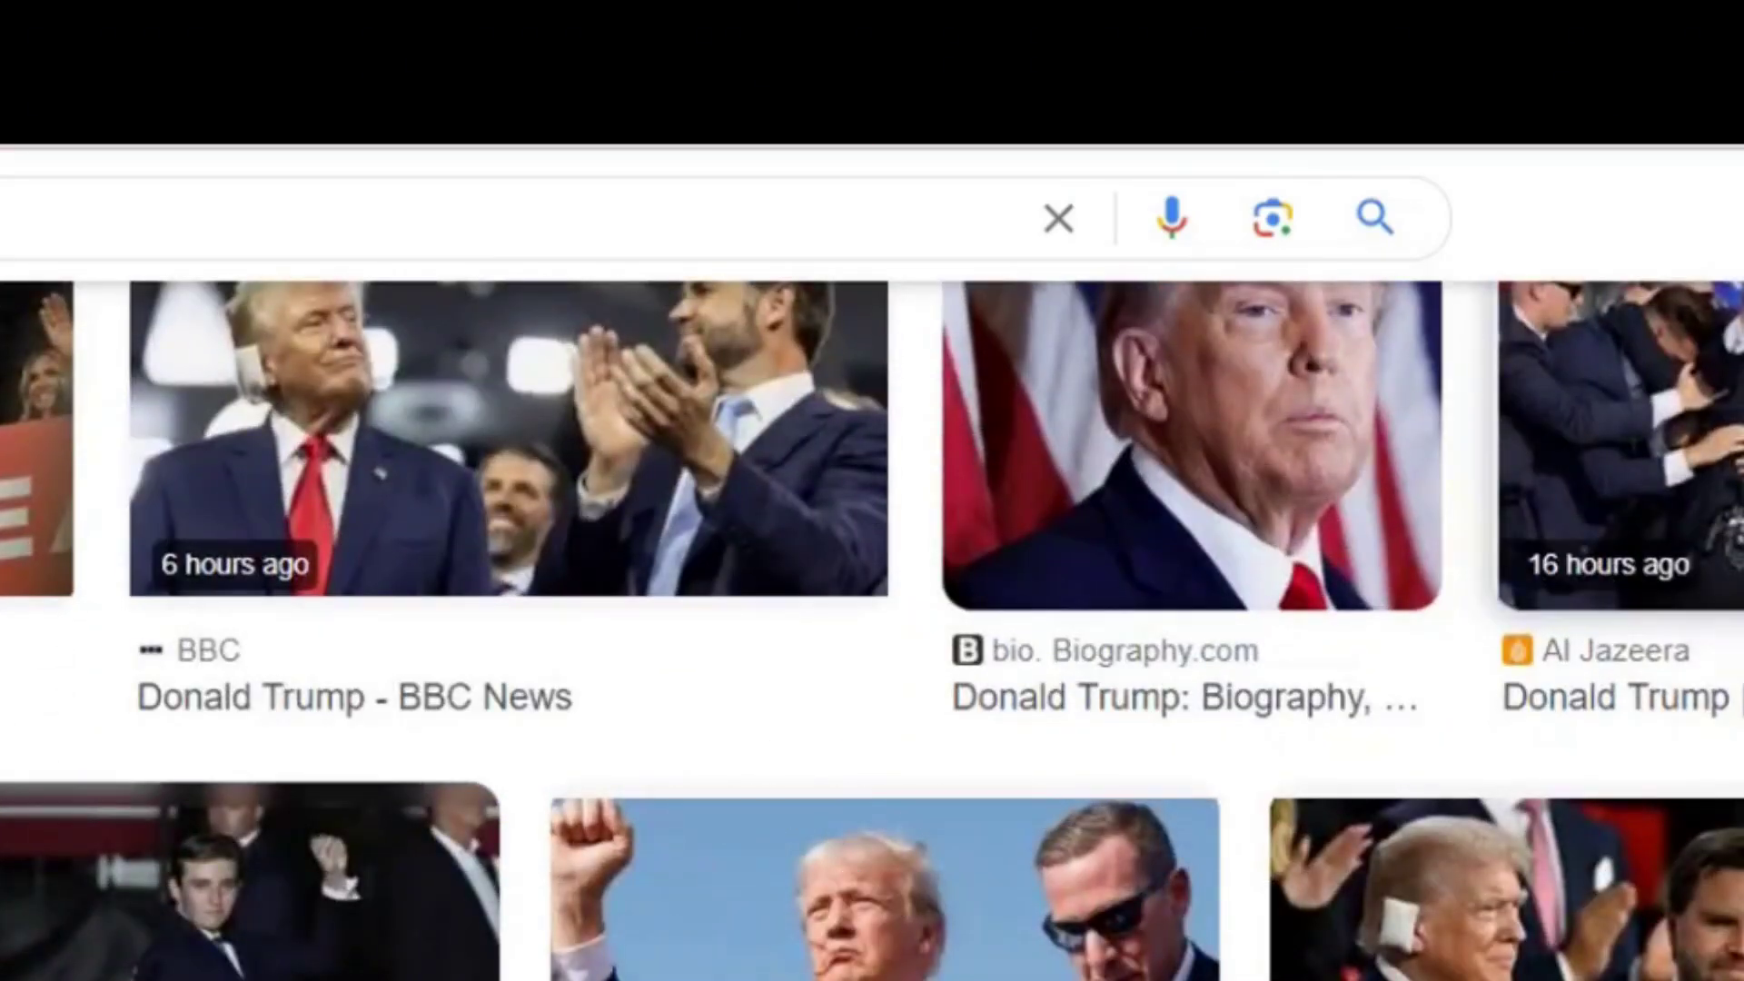
scroll(872, 627, down, 10)
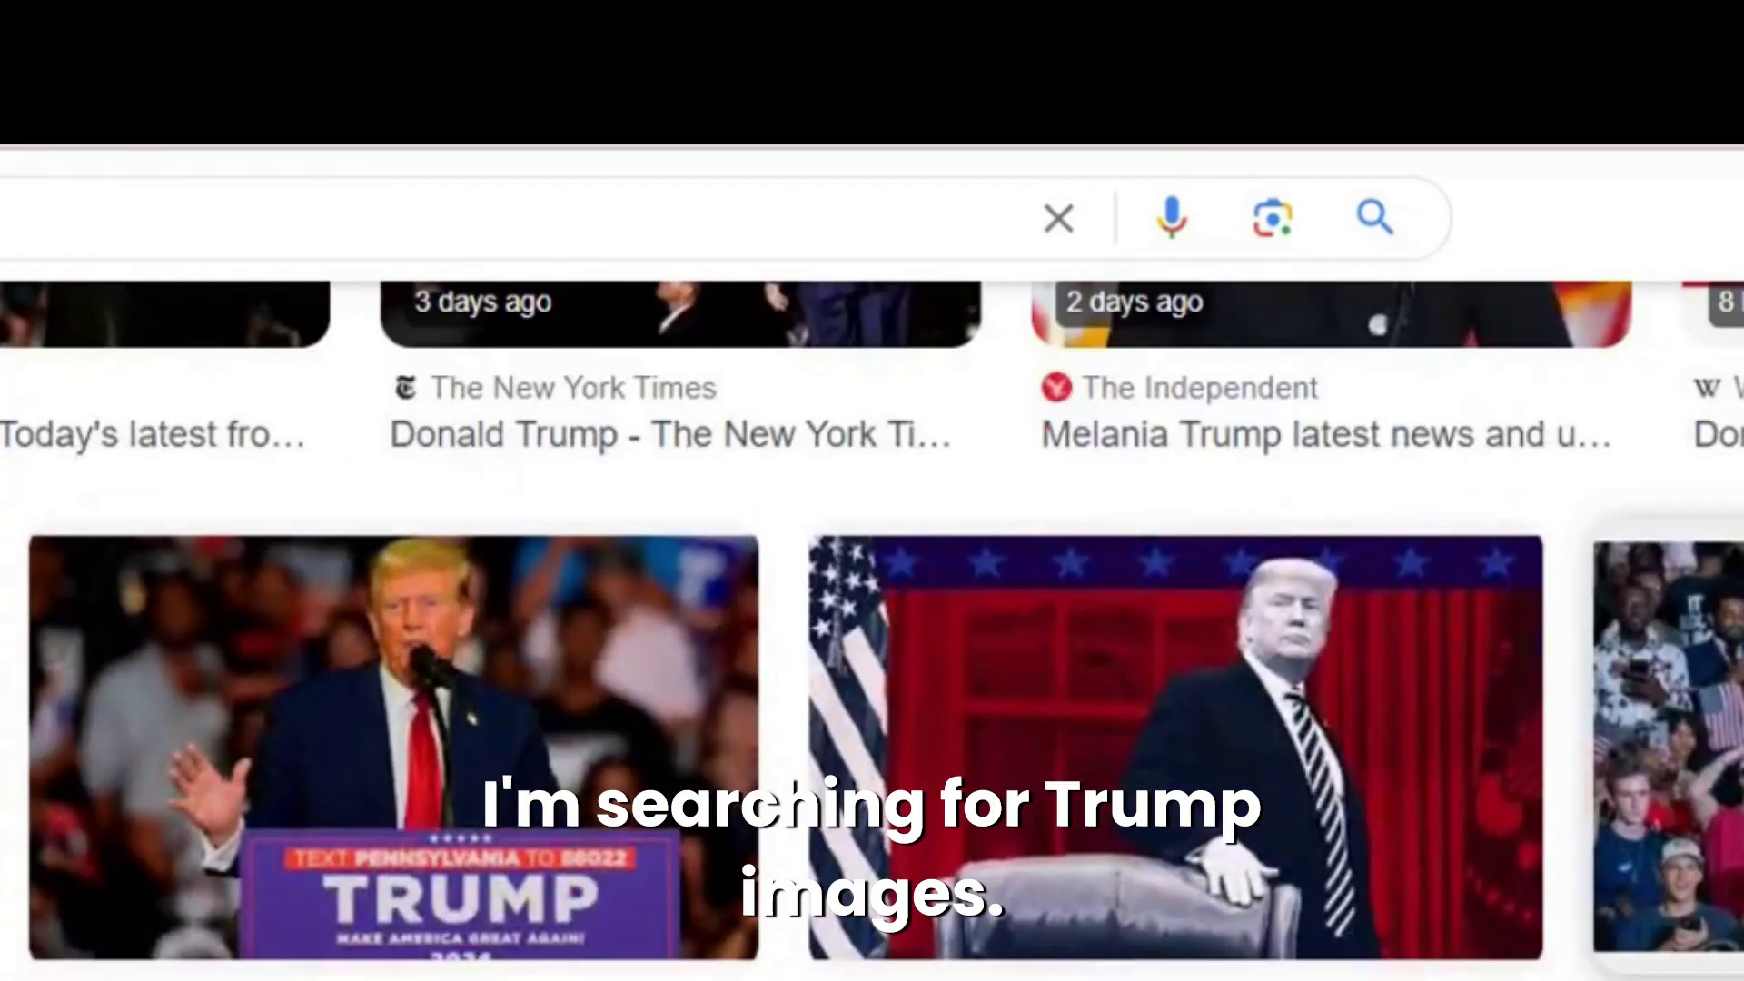
scroll(1247, 254, down, 3)
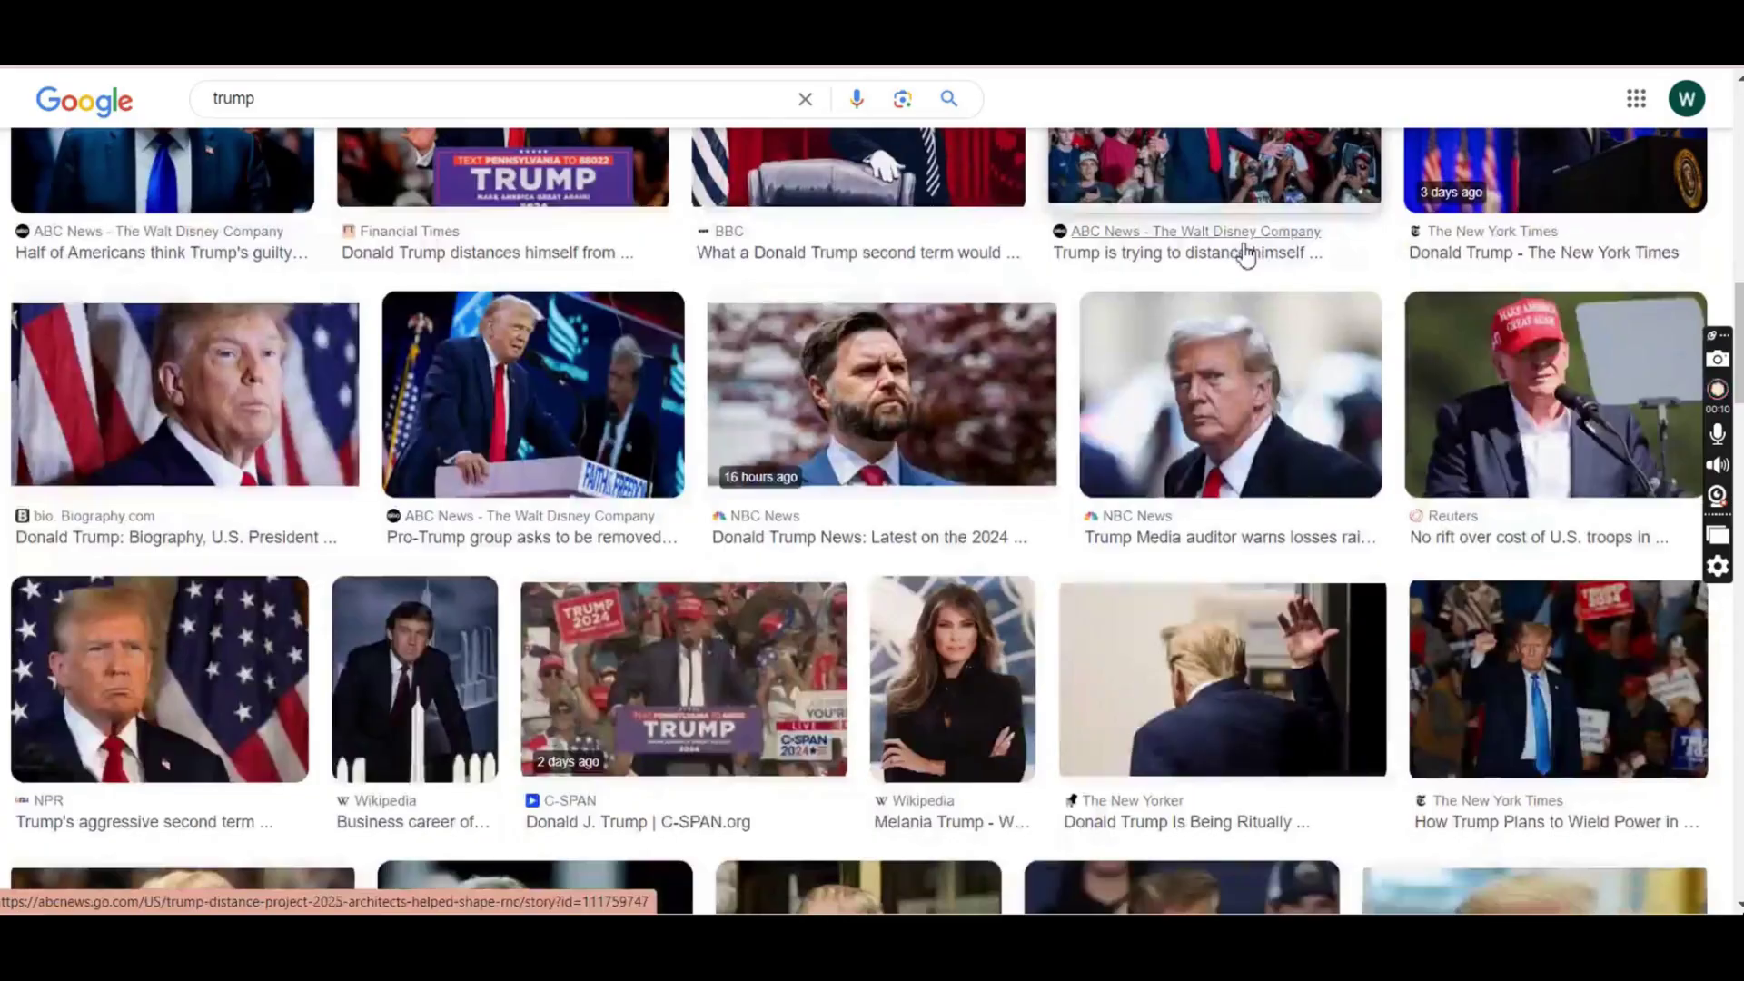
scroll(1246, 254, down, 14)
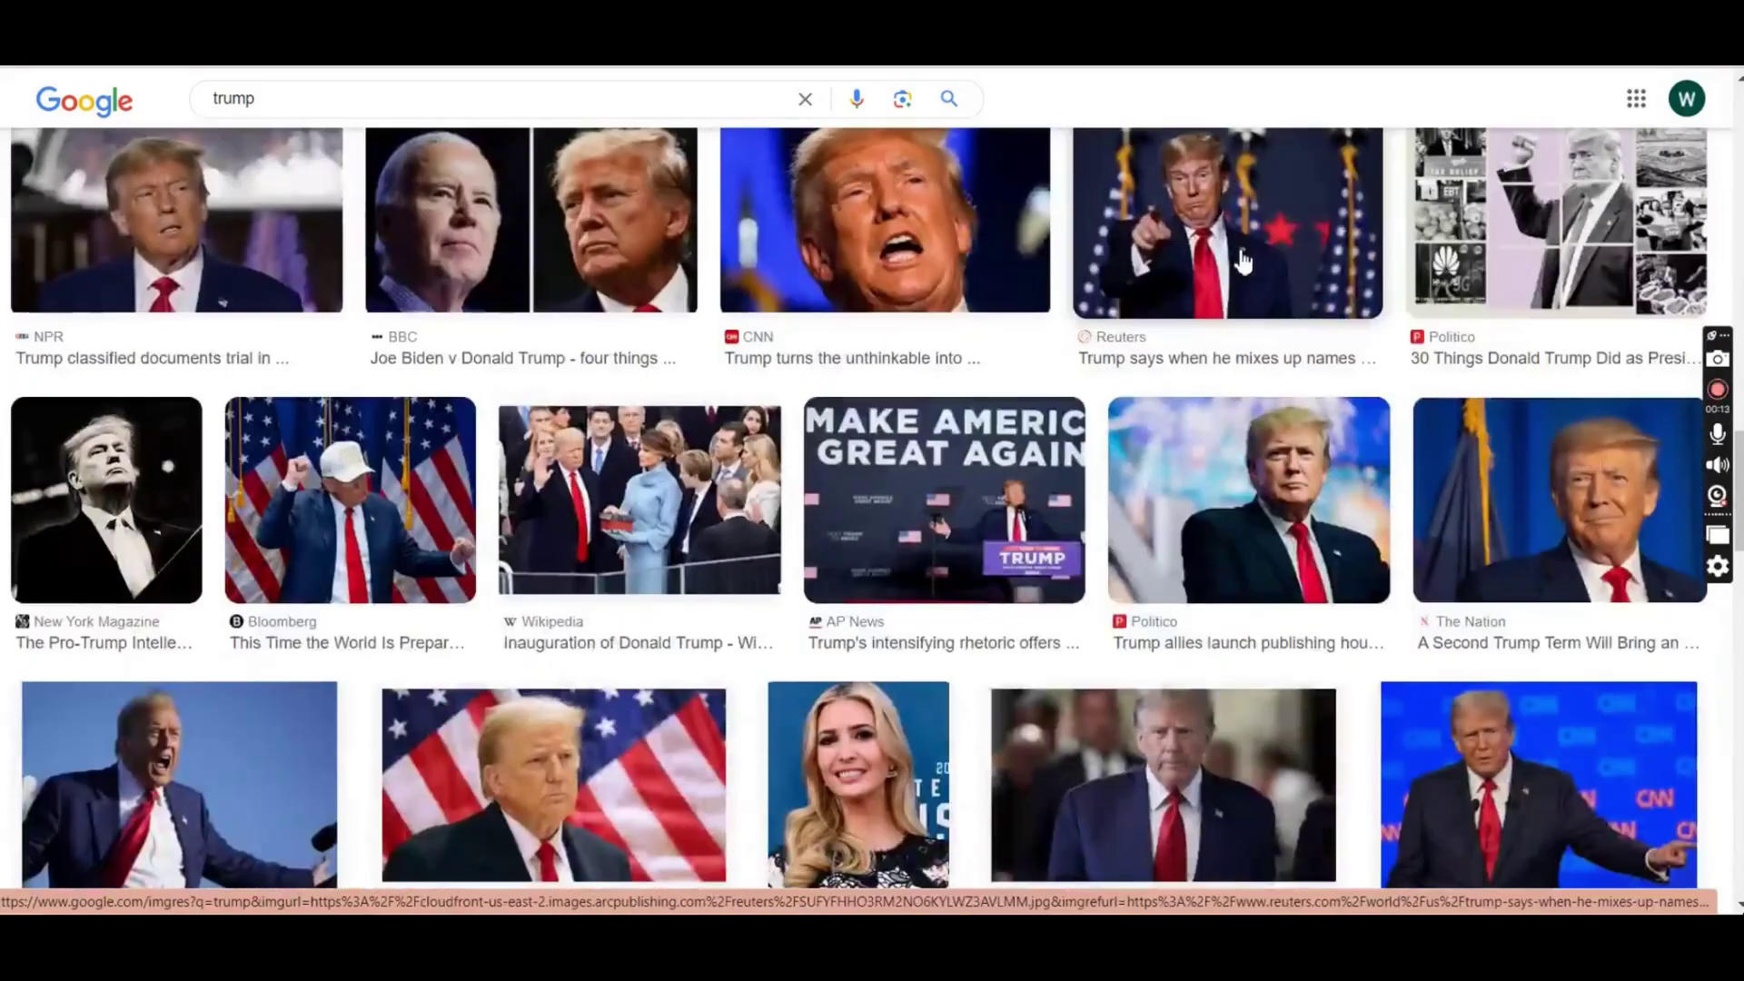
scroll(1243, 263, down, 5)
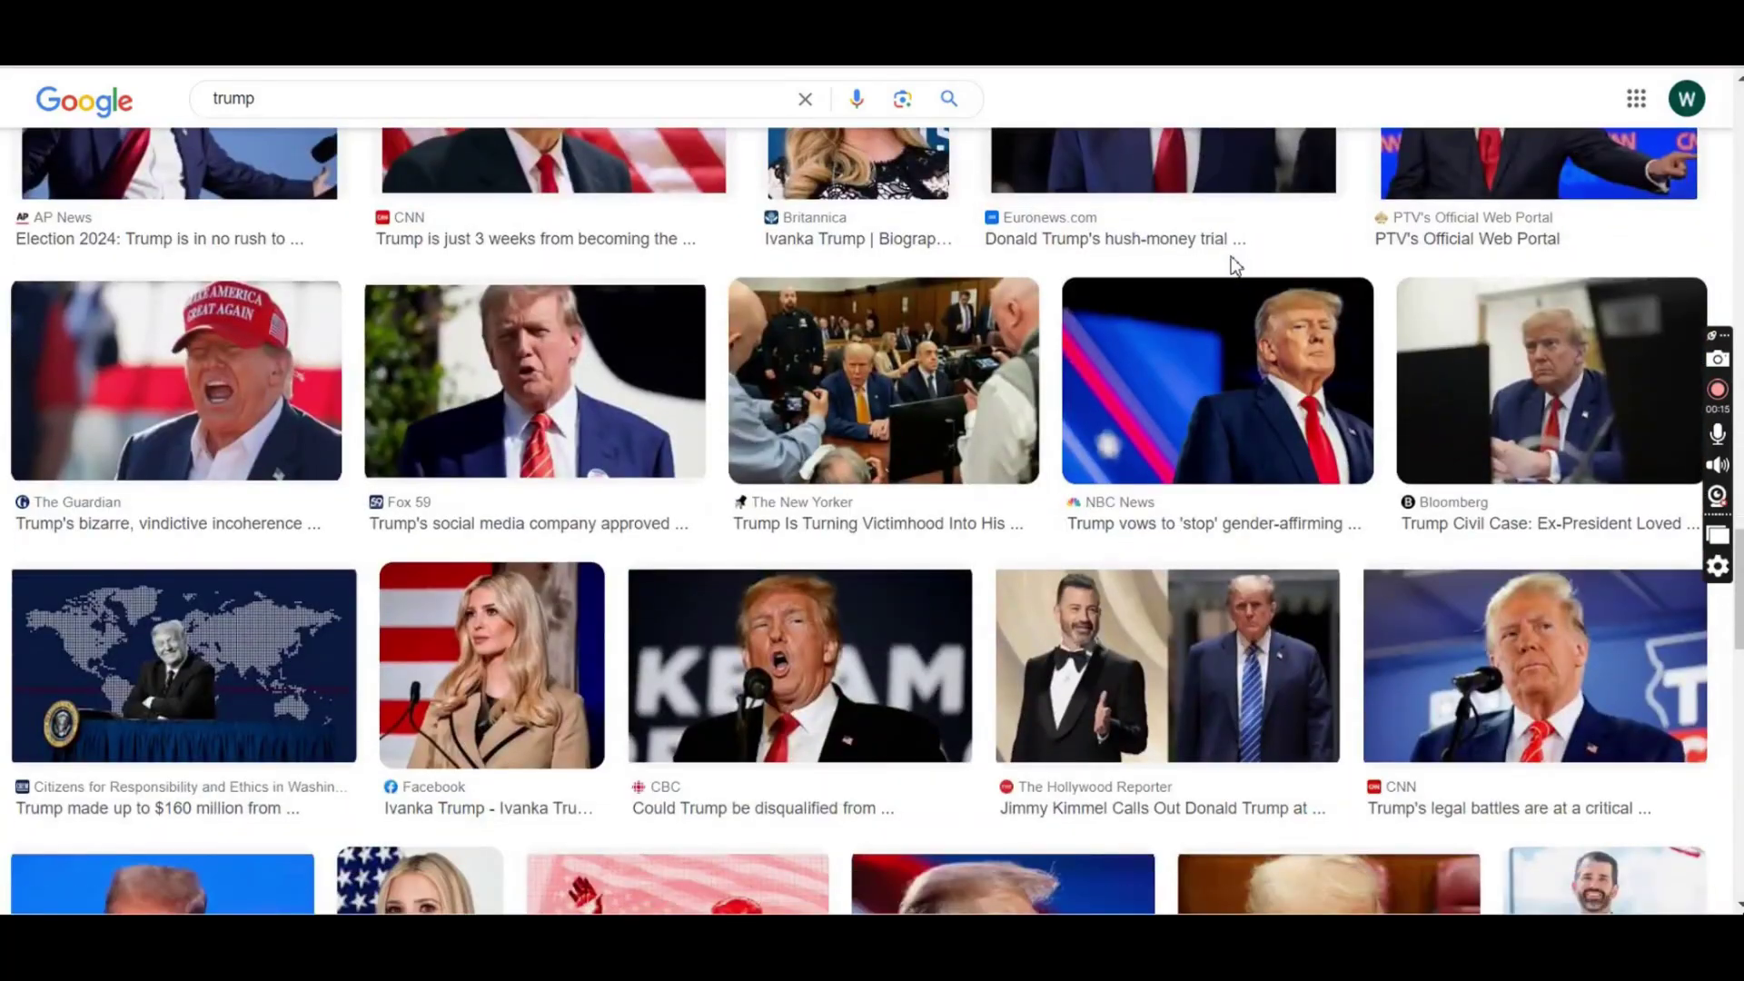
scroll(1236, 265, down, 6)
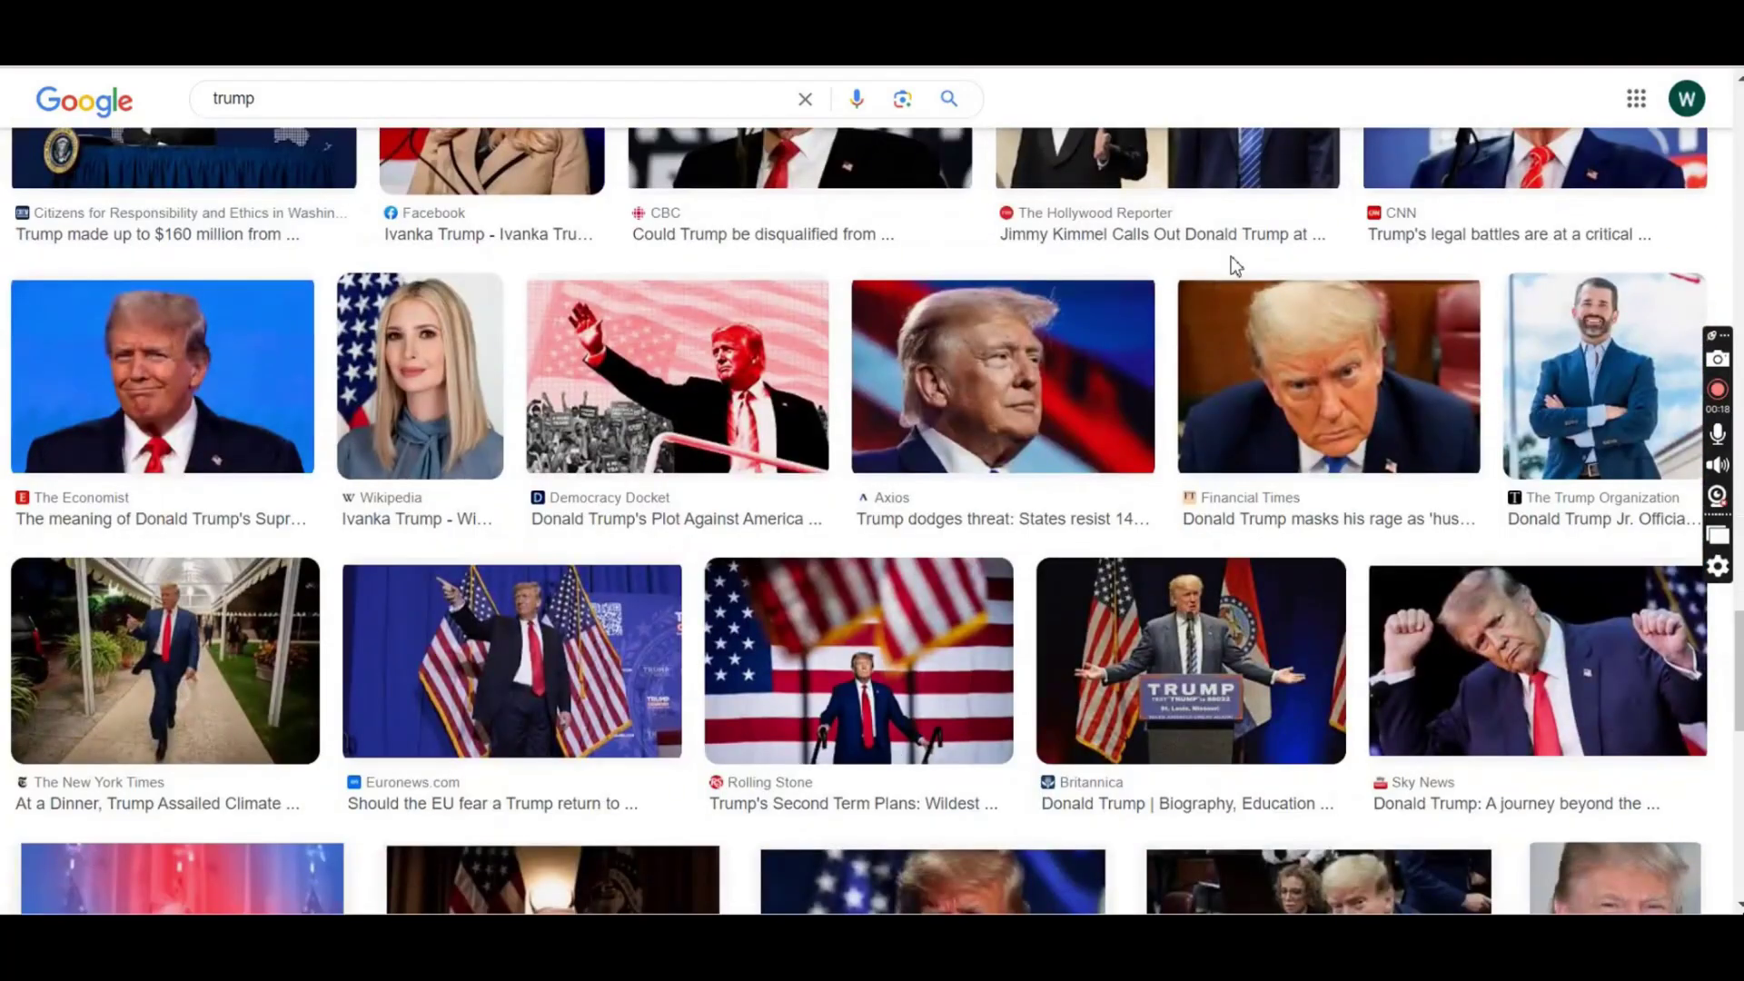
scroll(1230, 263, down, 10)
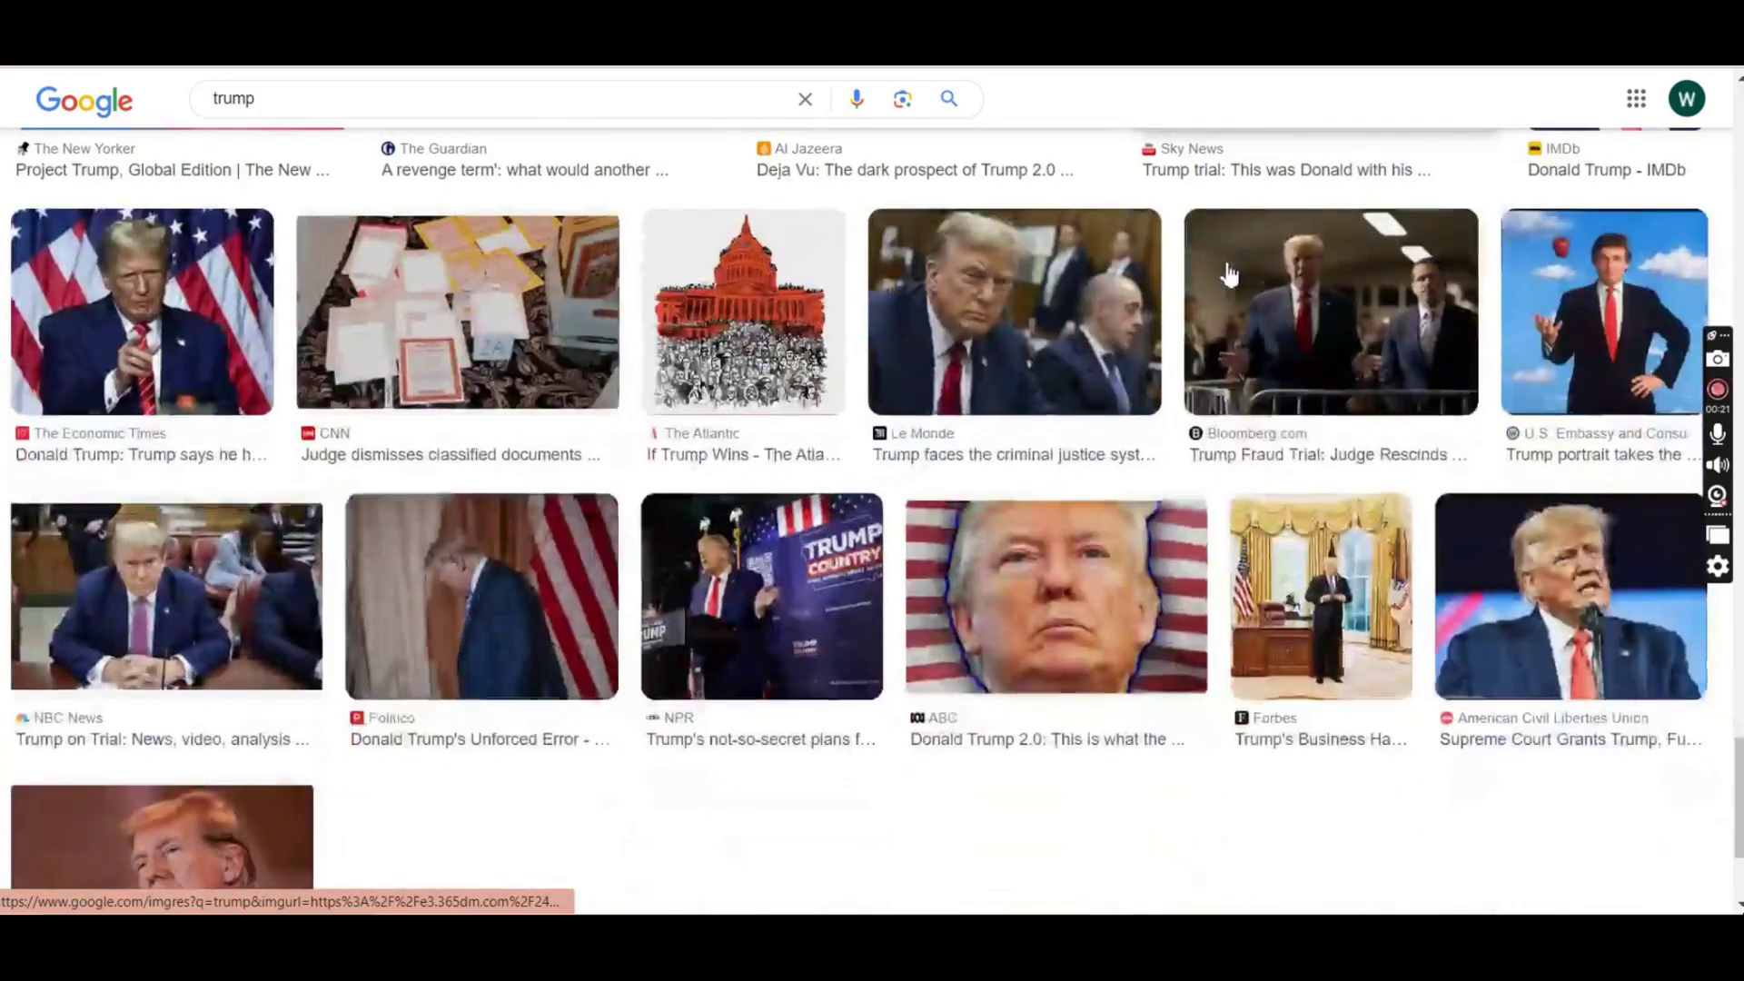
scroll(1230, 272, down, 6)
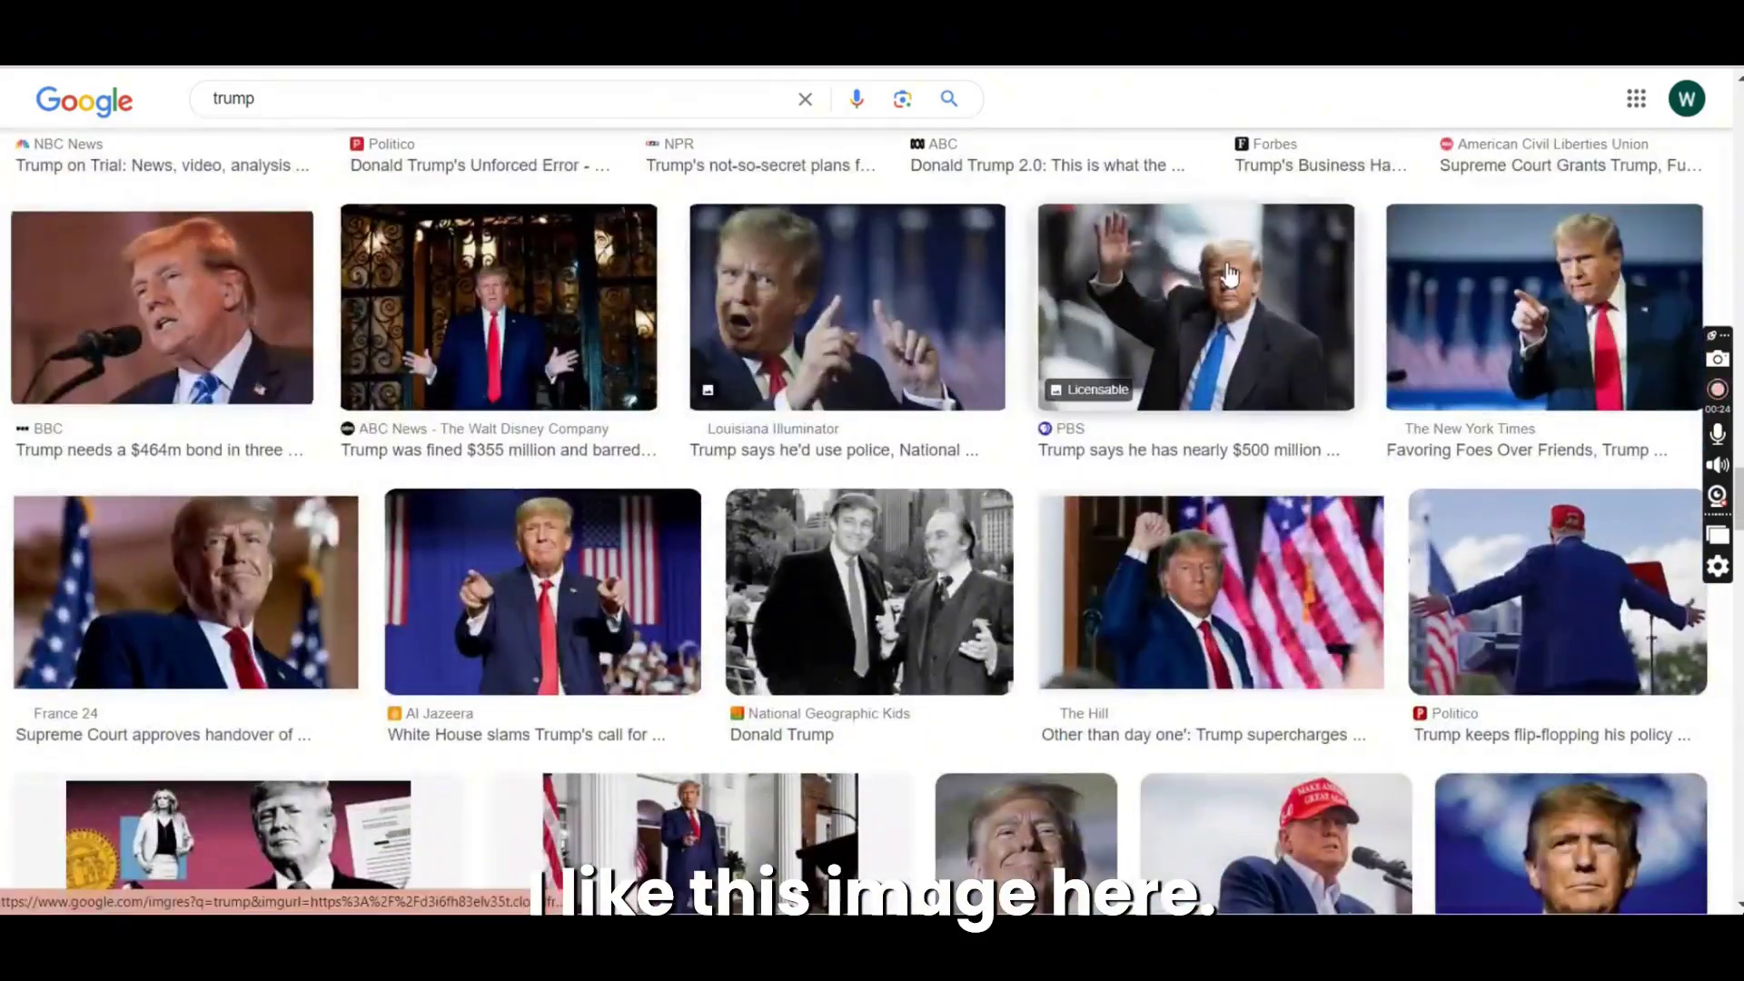
scroll(1230, 273, down, 9)
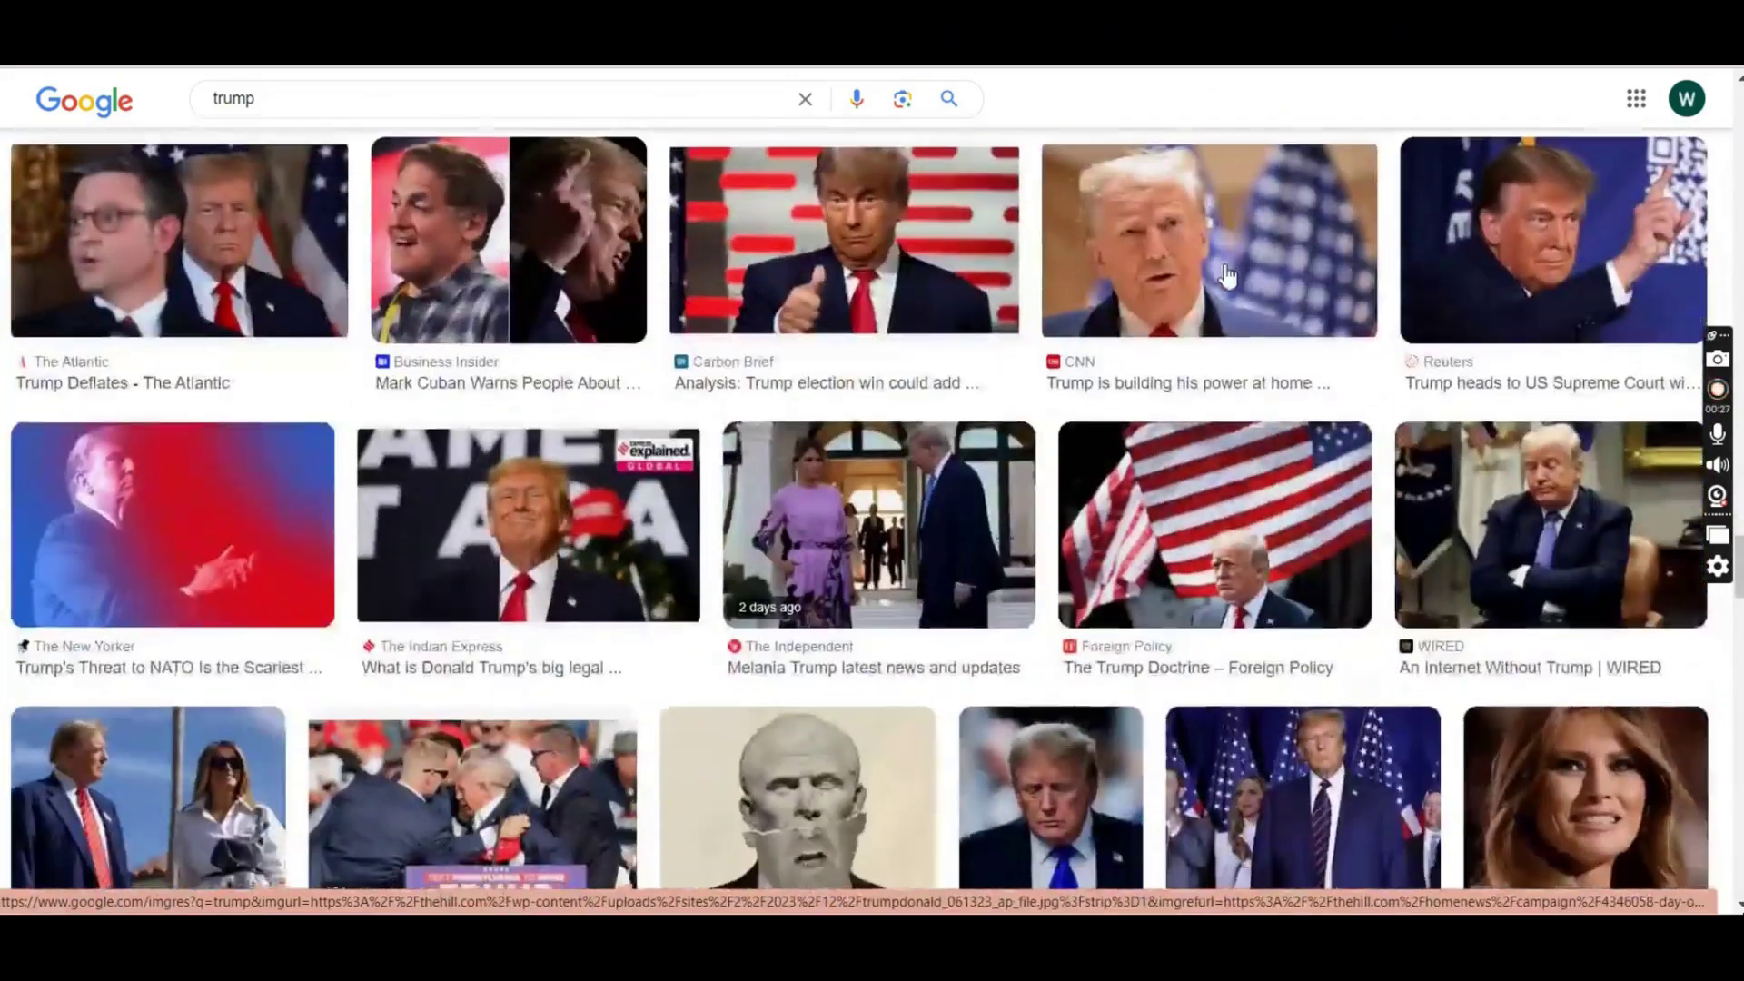
Open the CNBC photo of Trump in front of American flags and save the image
scroll(1228, 275, down, 6)
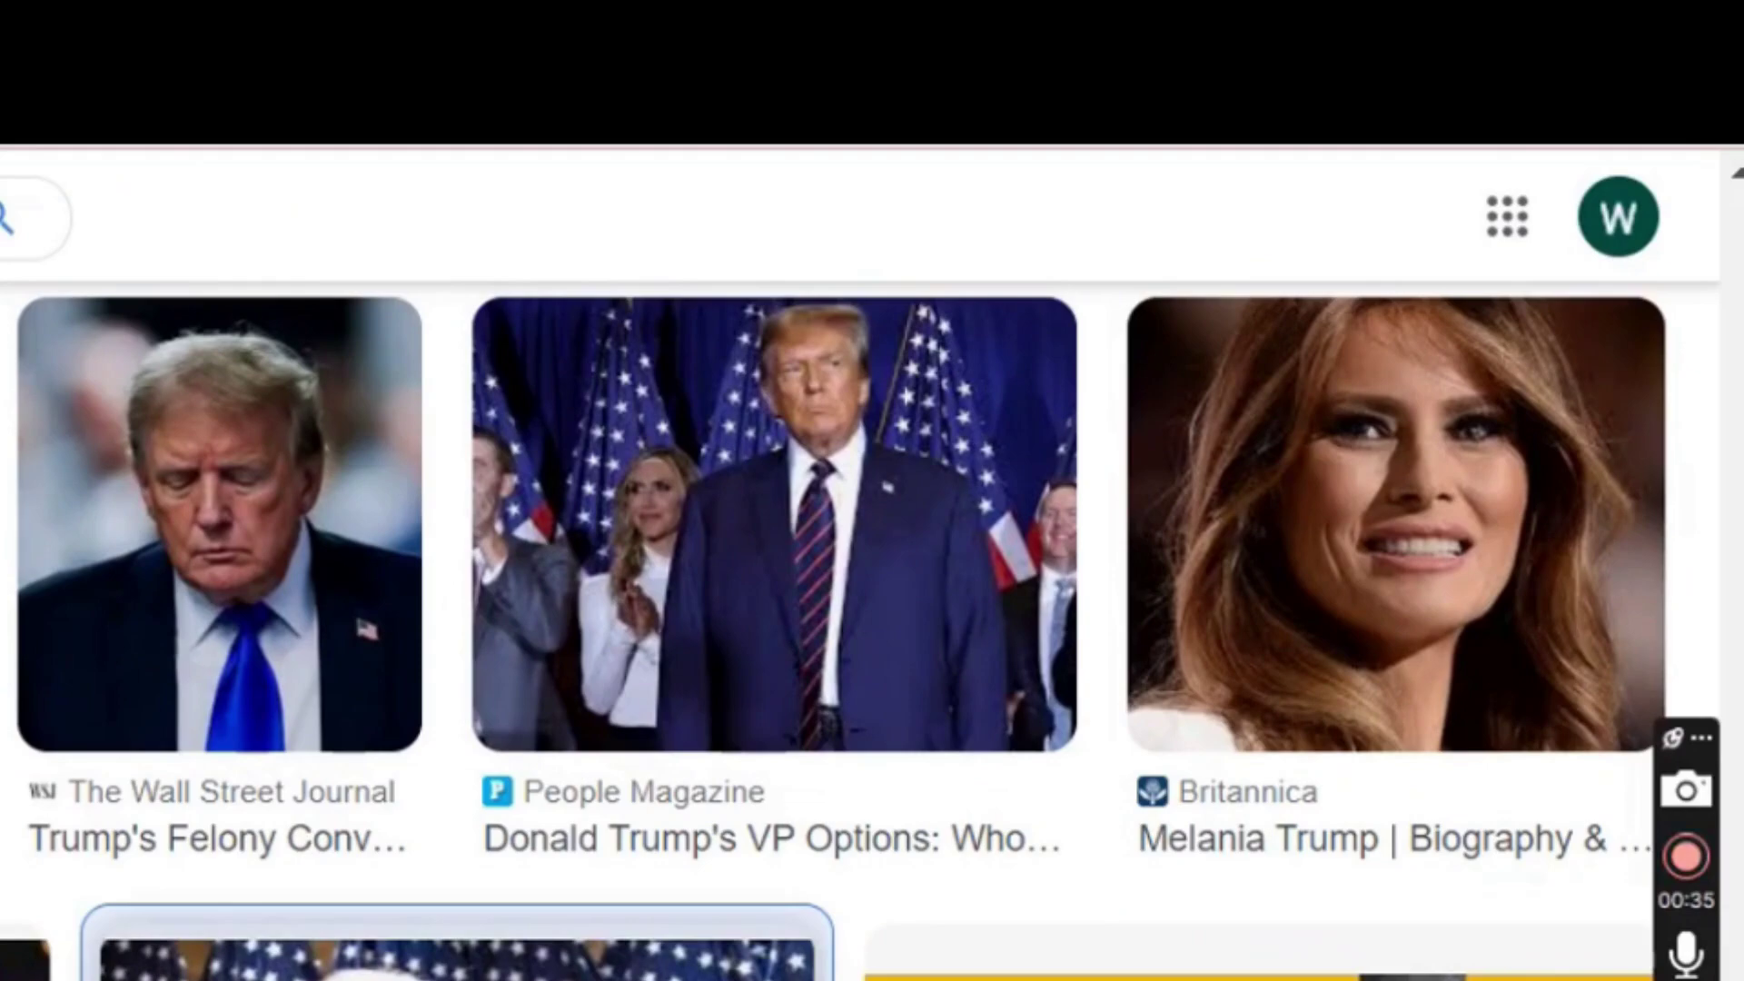
key(Return)
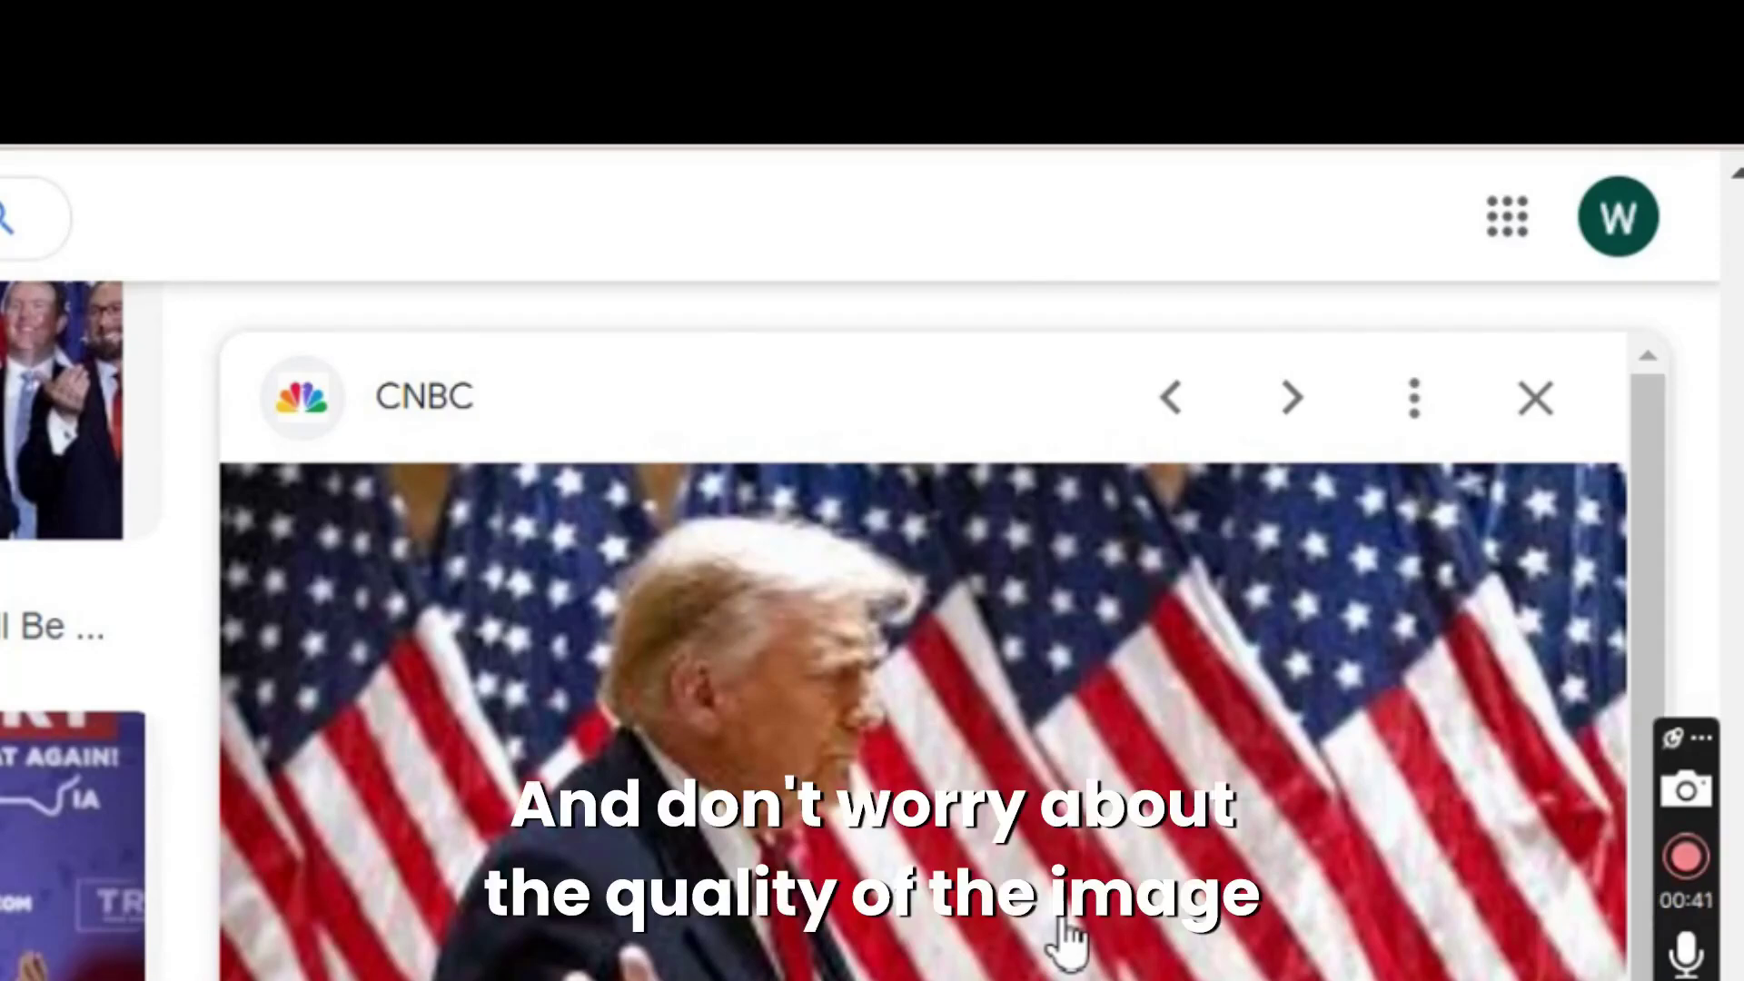
right_click(870, 771)
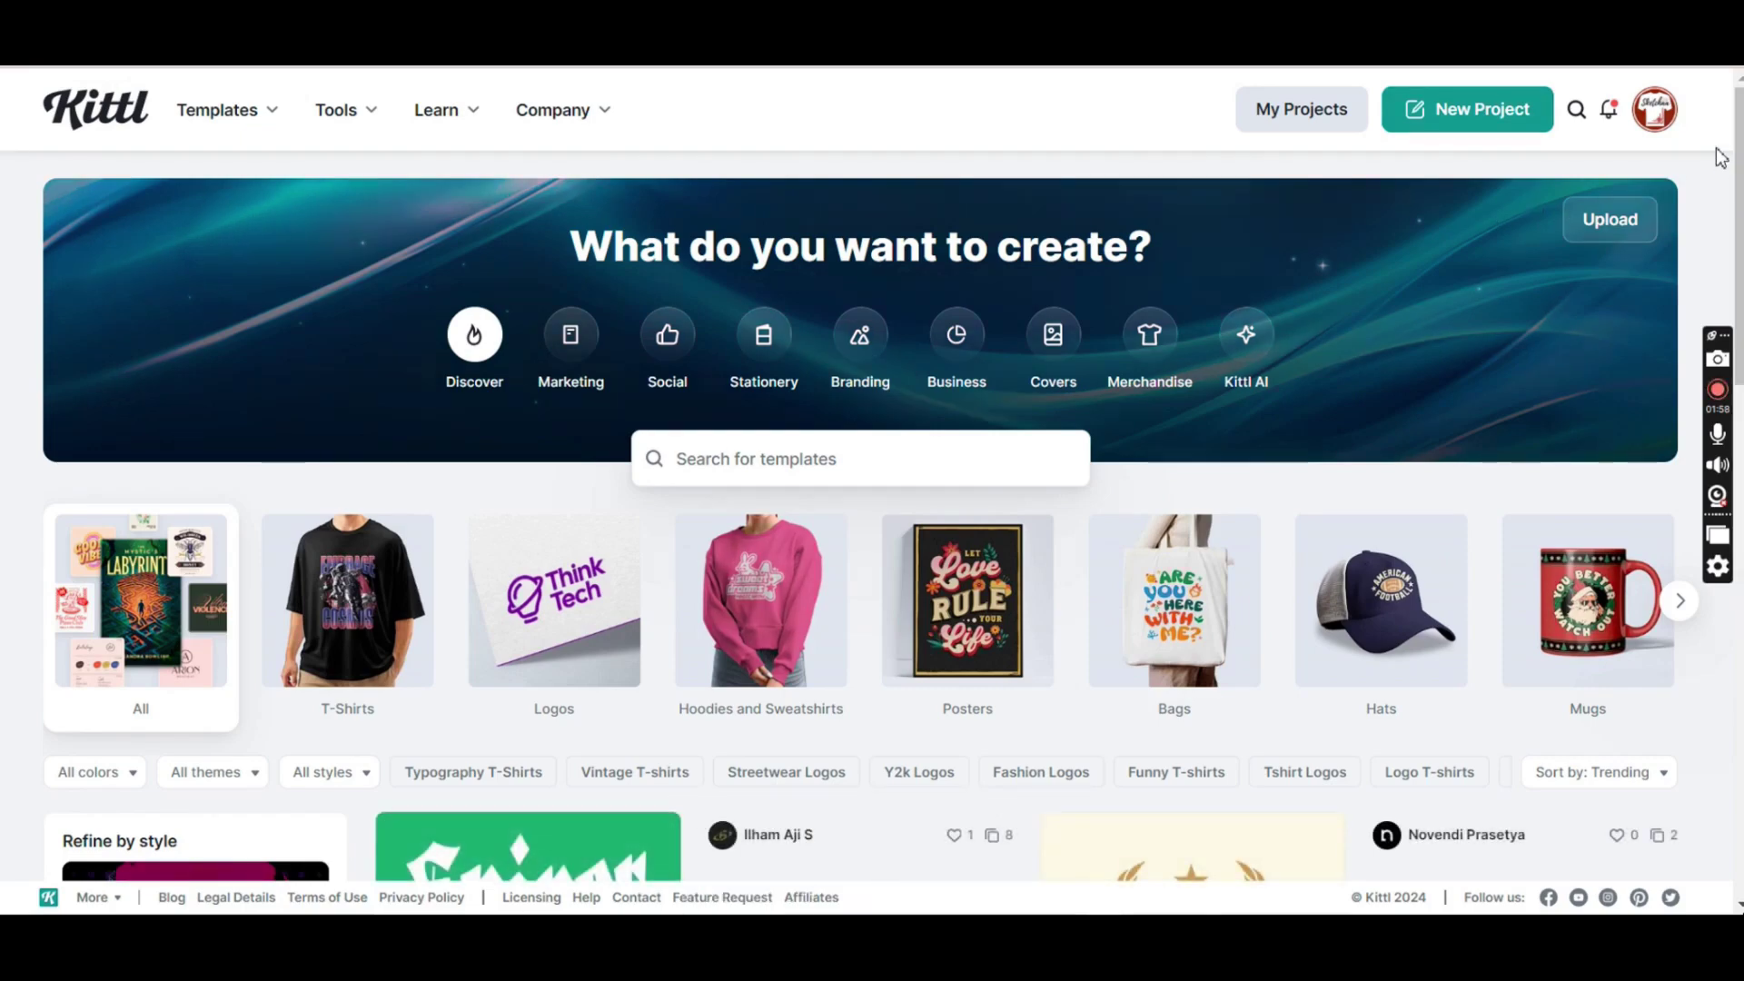
On Kittl, create a new project with the Merch by Amazon T-Shirt preset, 4500 × 5400 px
scroll(1719, 159, down, 1)
scroll(1719, 164, down, 2)
scroll(1715, 171, up, 3)
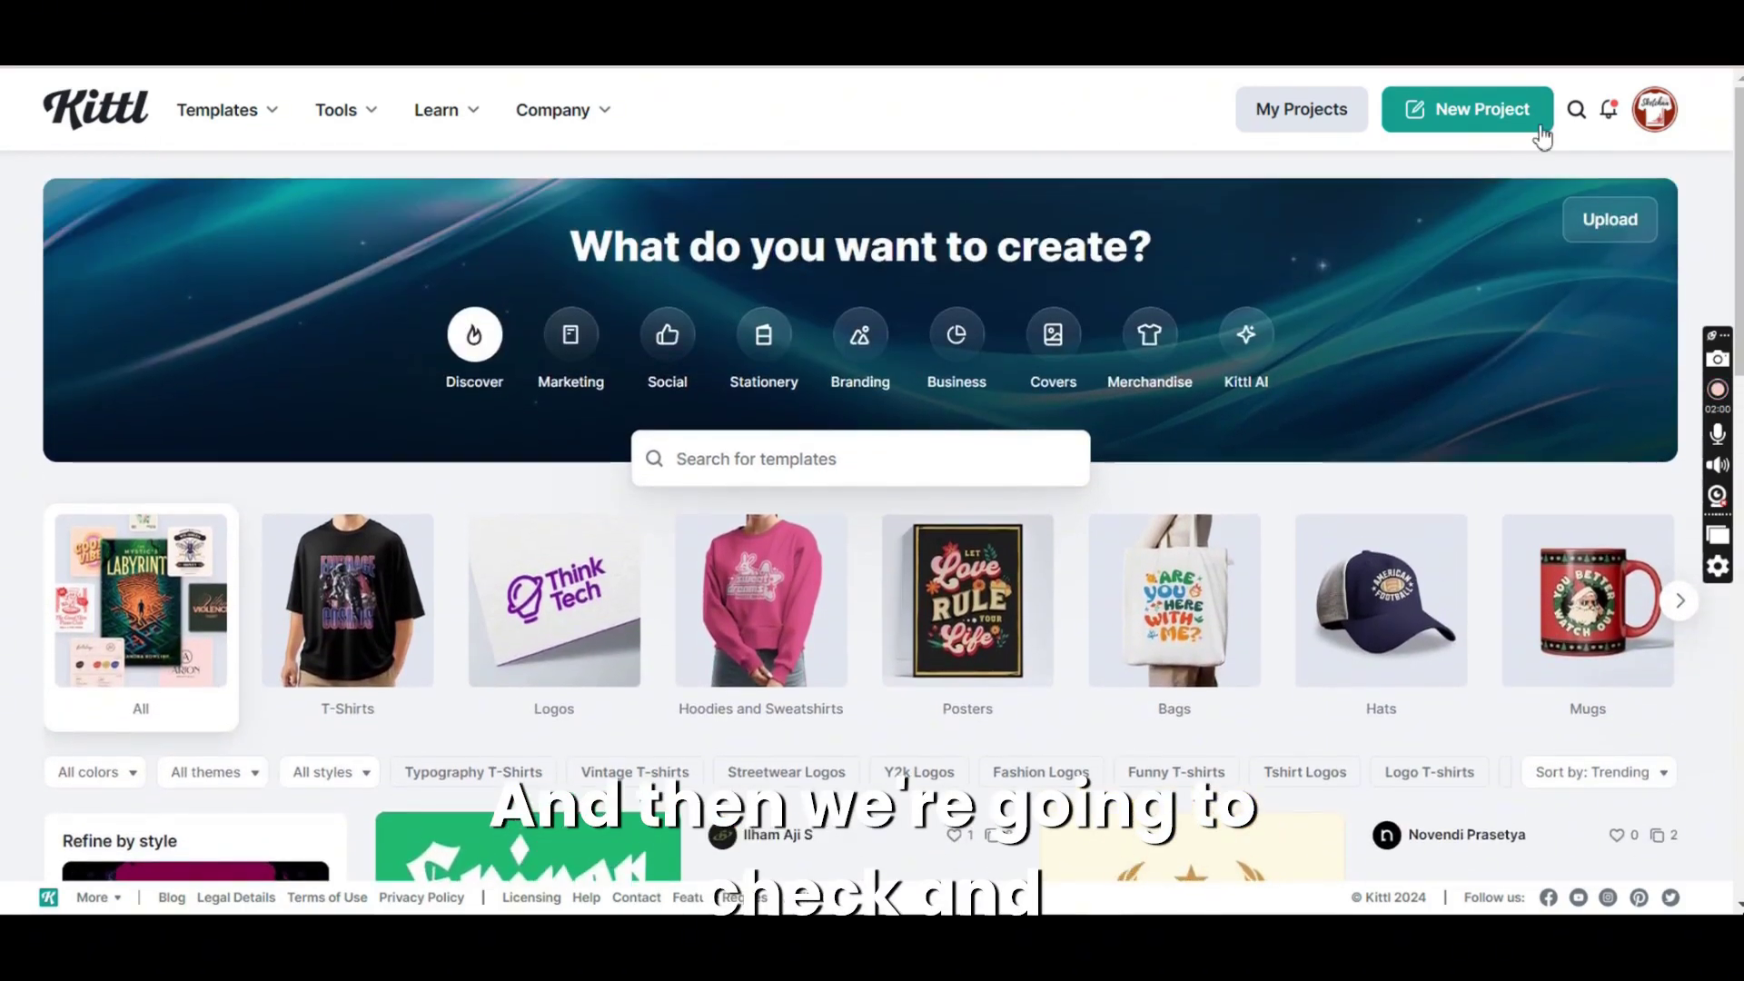
click(1508, 132)
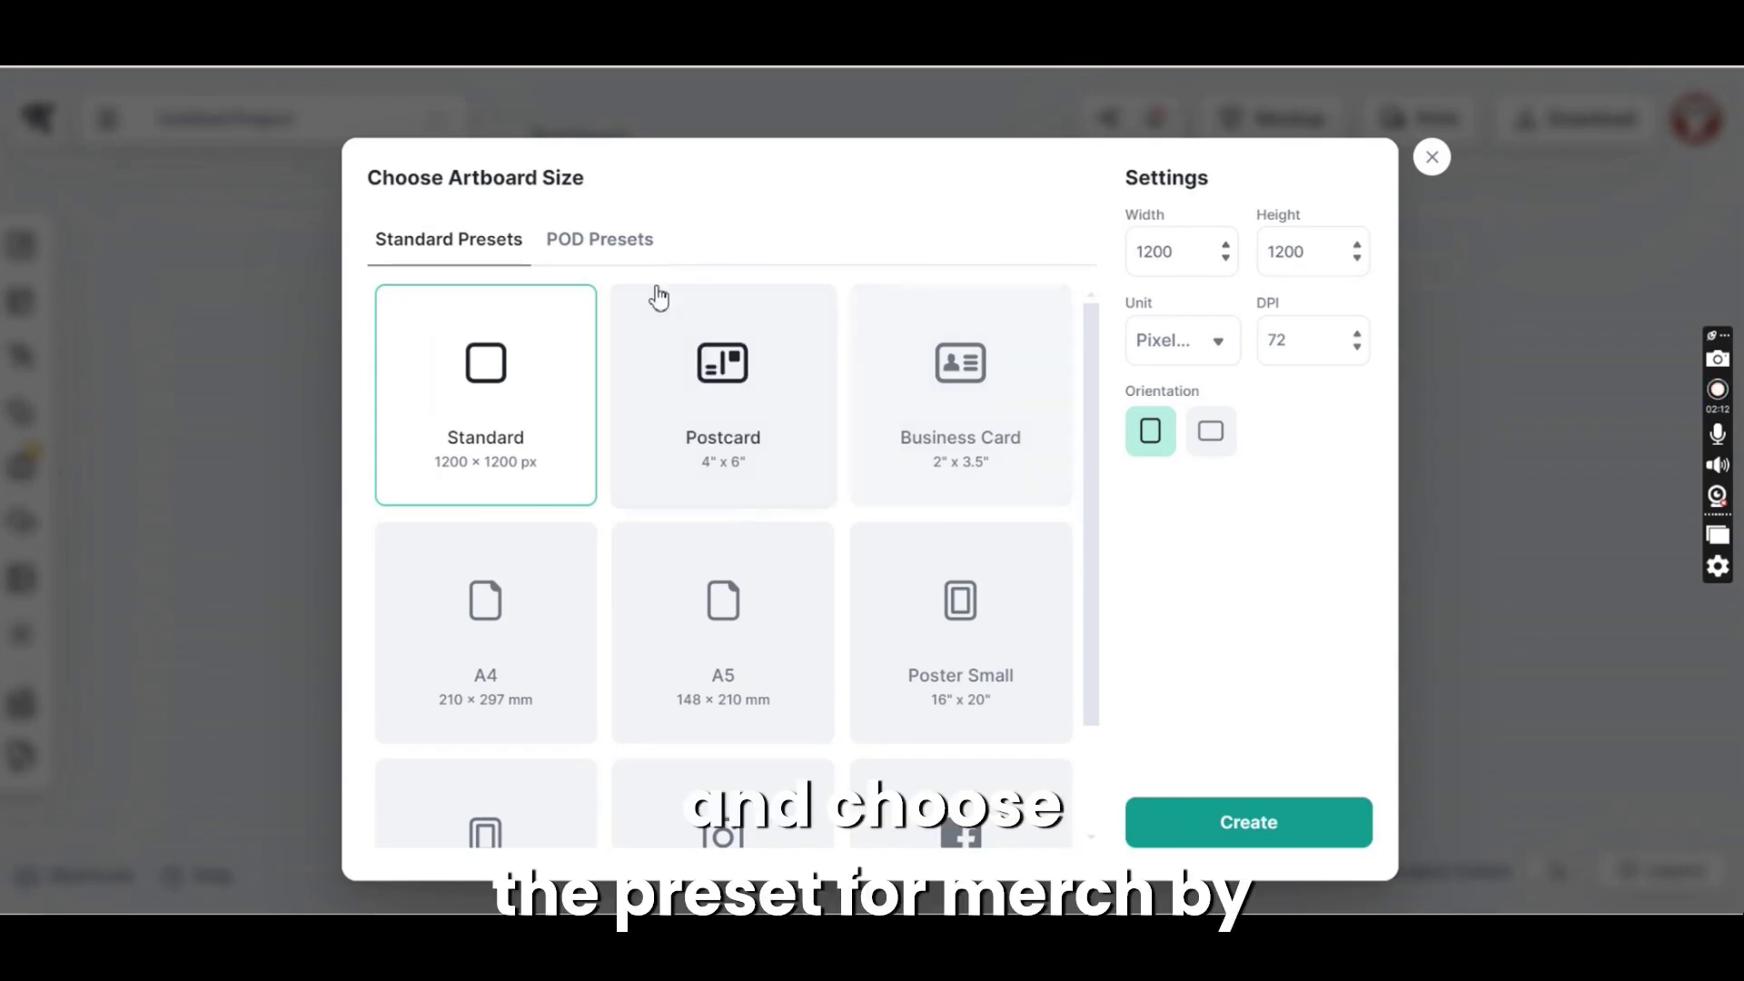
click(592, 244)
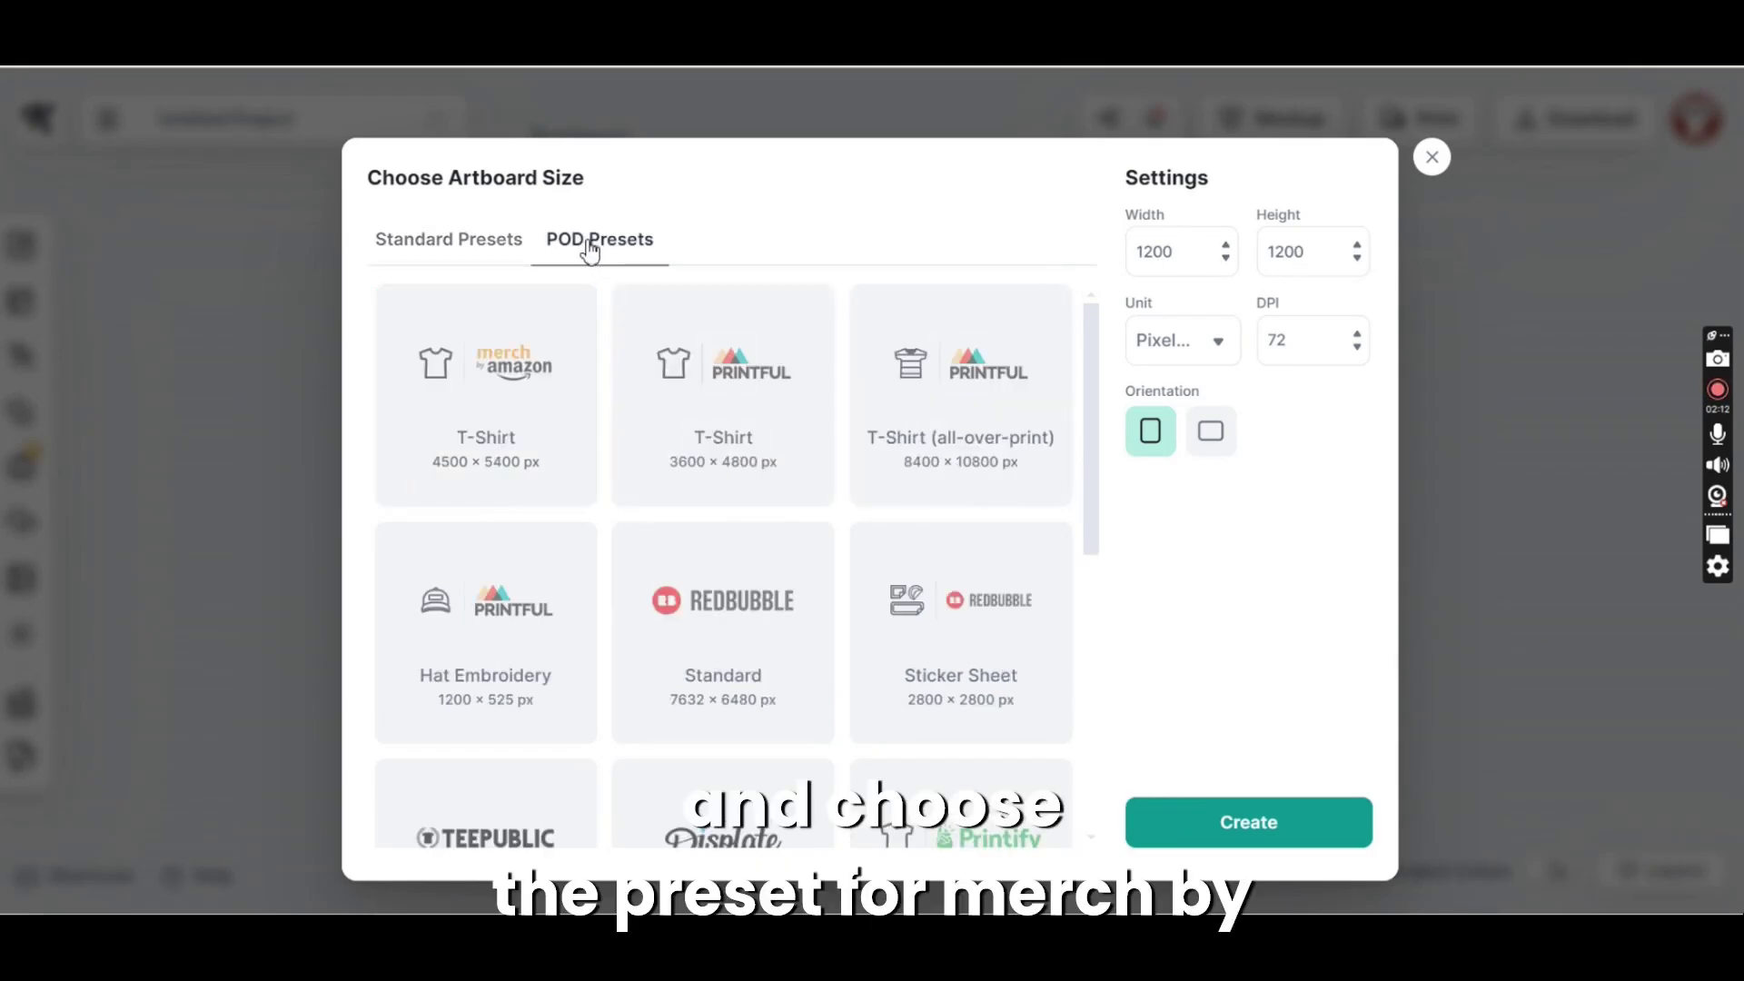
click(514, 440)
click(1217, 825)
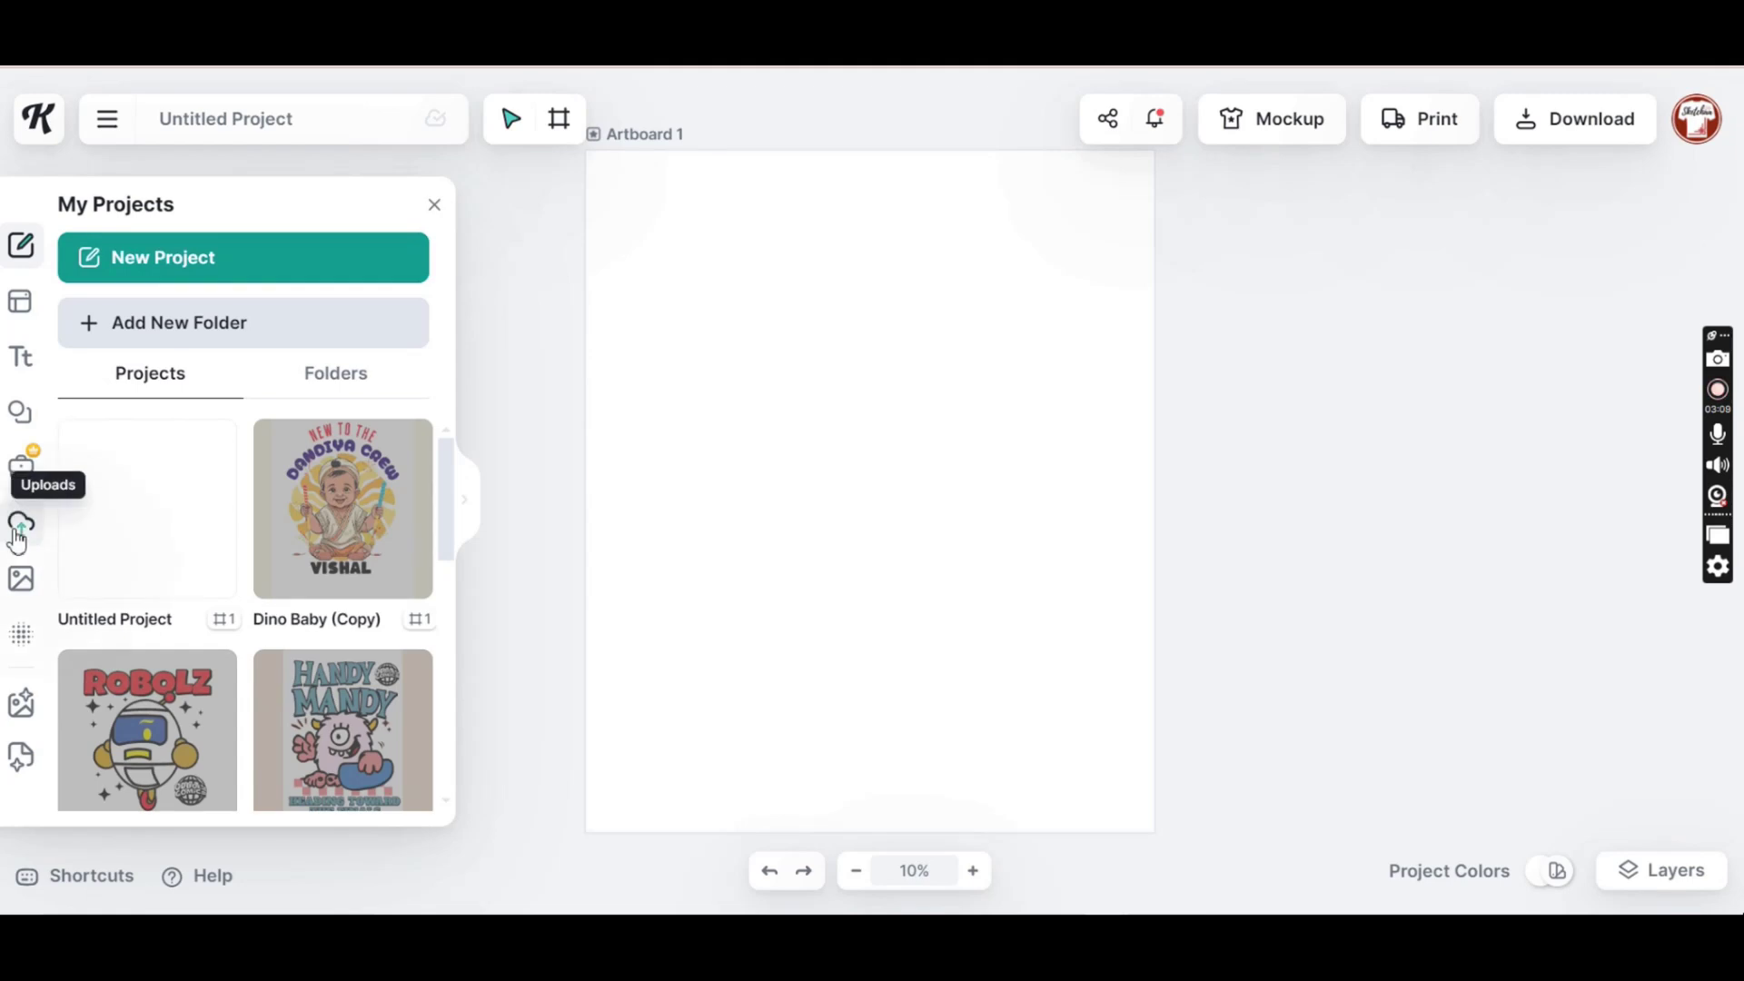
Rename the project as TRUMP 2024
click(297, 118)
text(TR)
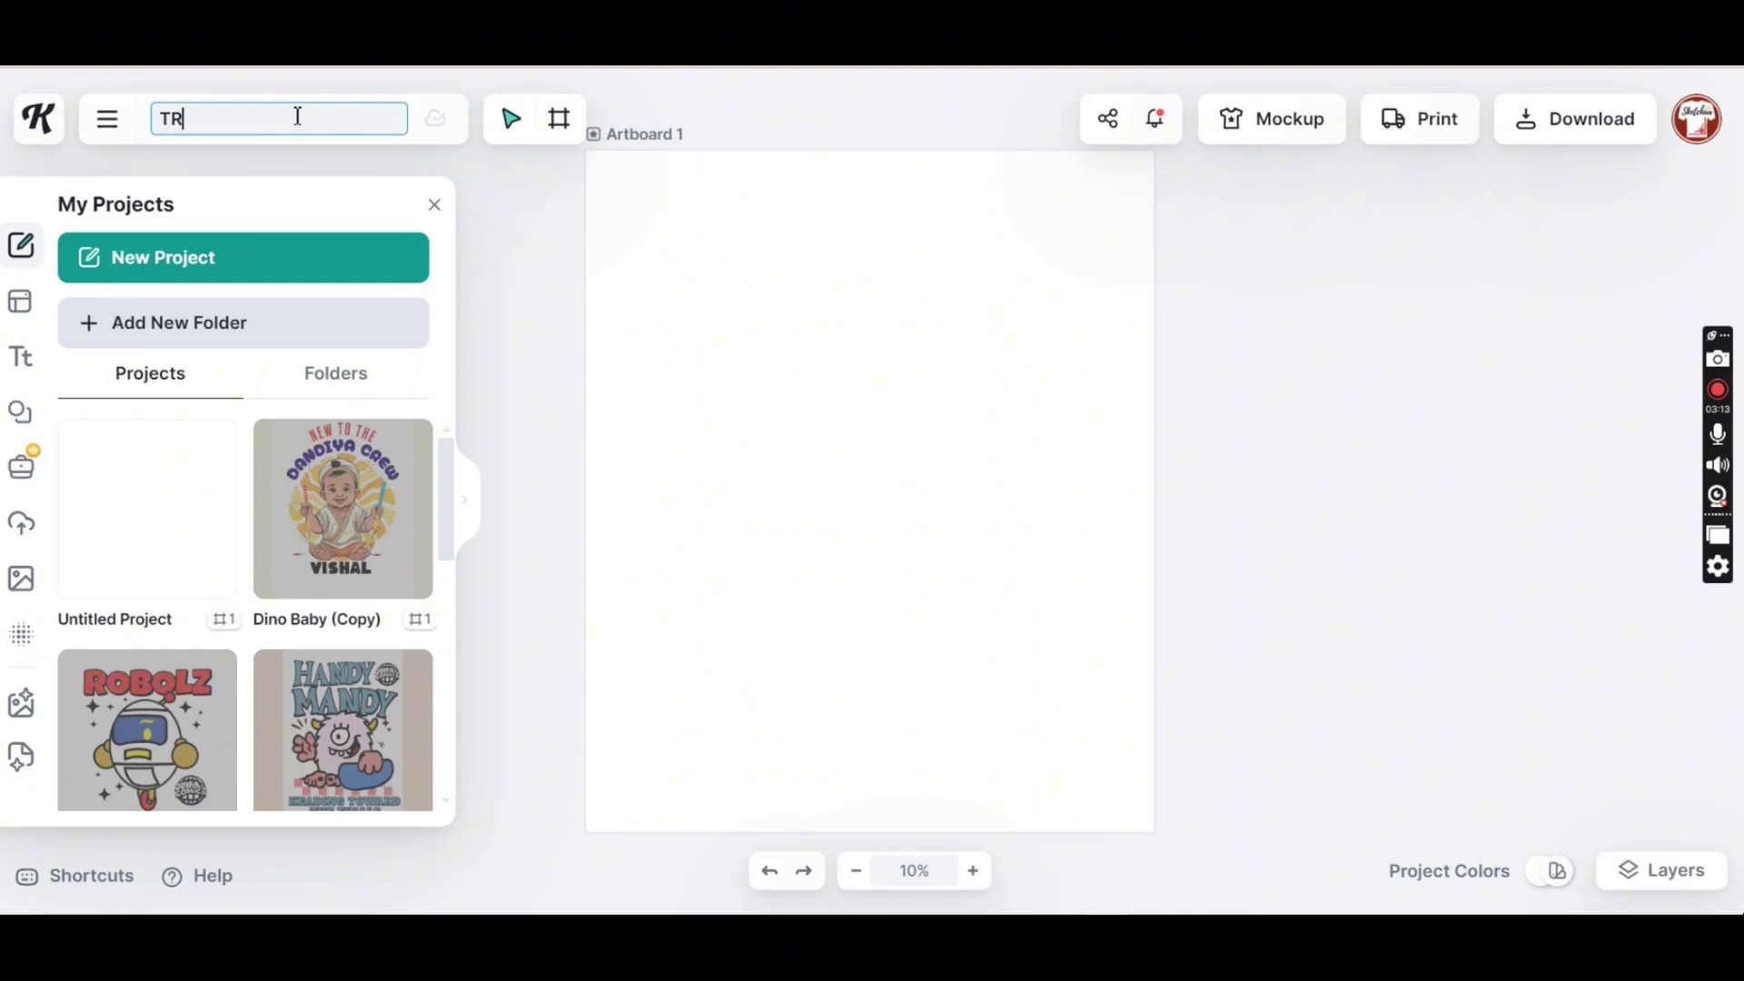
text(UMP 2024)
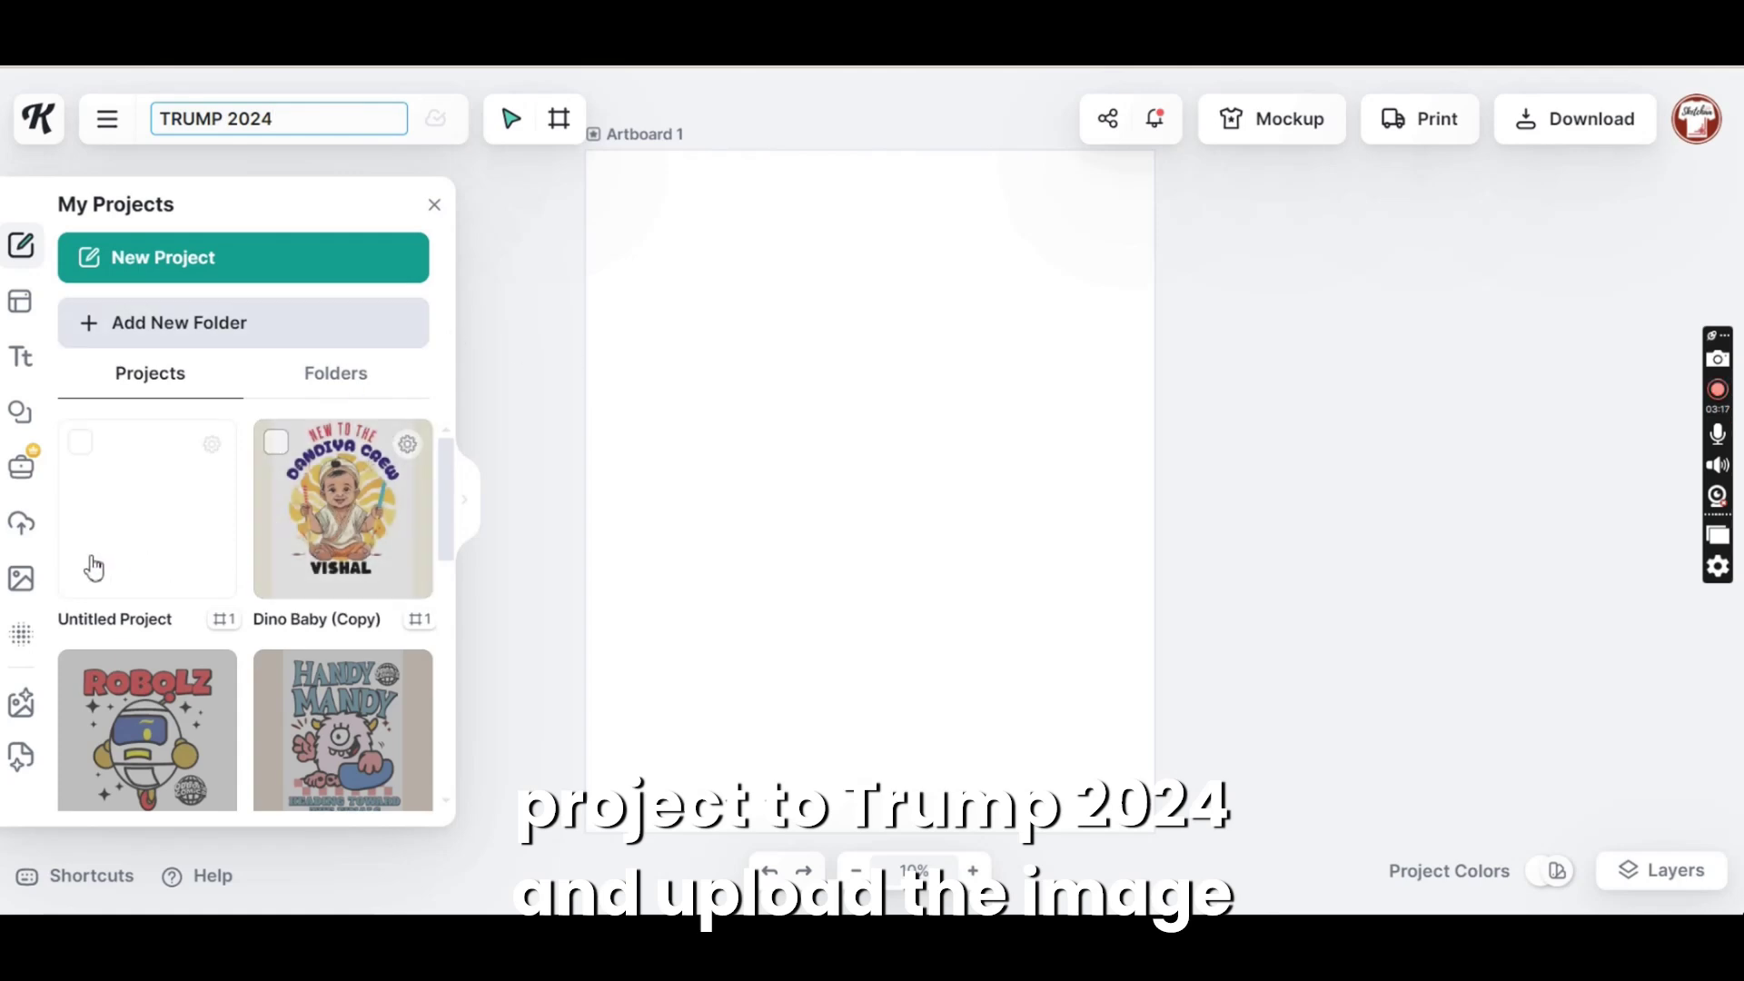
Place the uploaded Trump photo on the artboard, enlarge it to nearly the full artboard width and shift it slightly upward
click(33, 522)
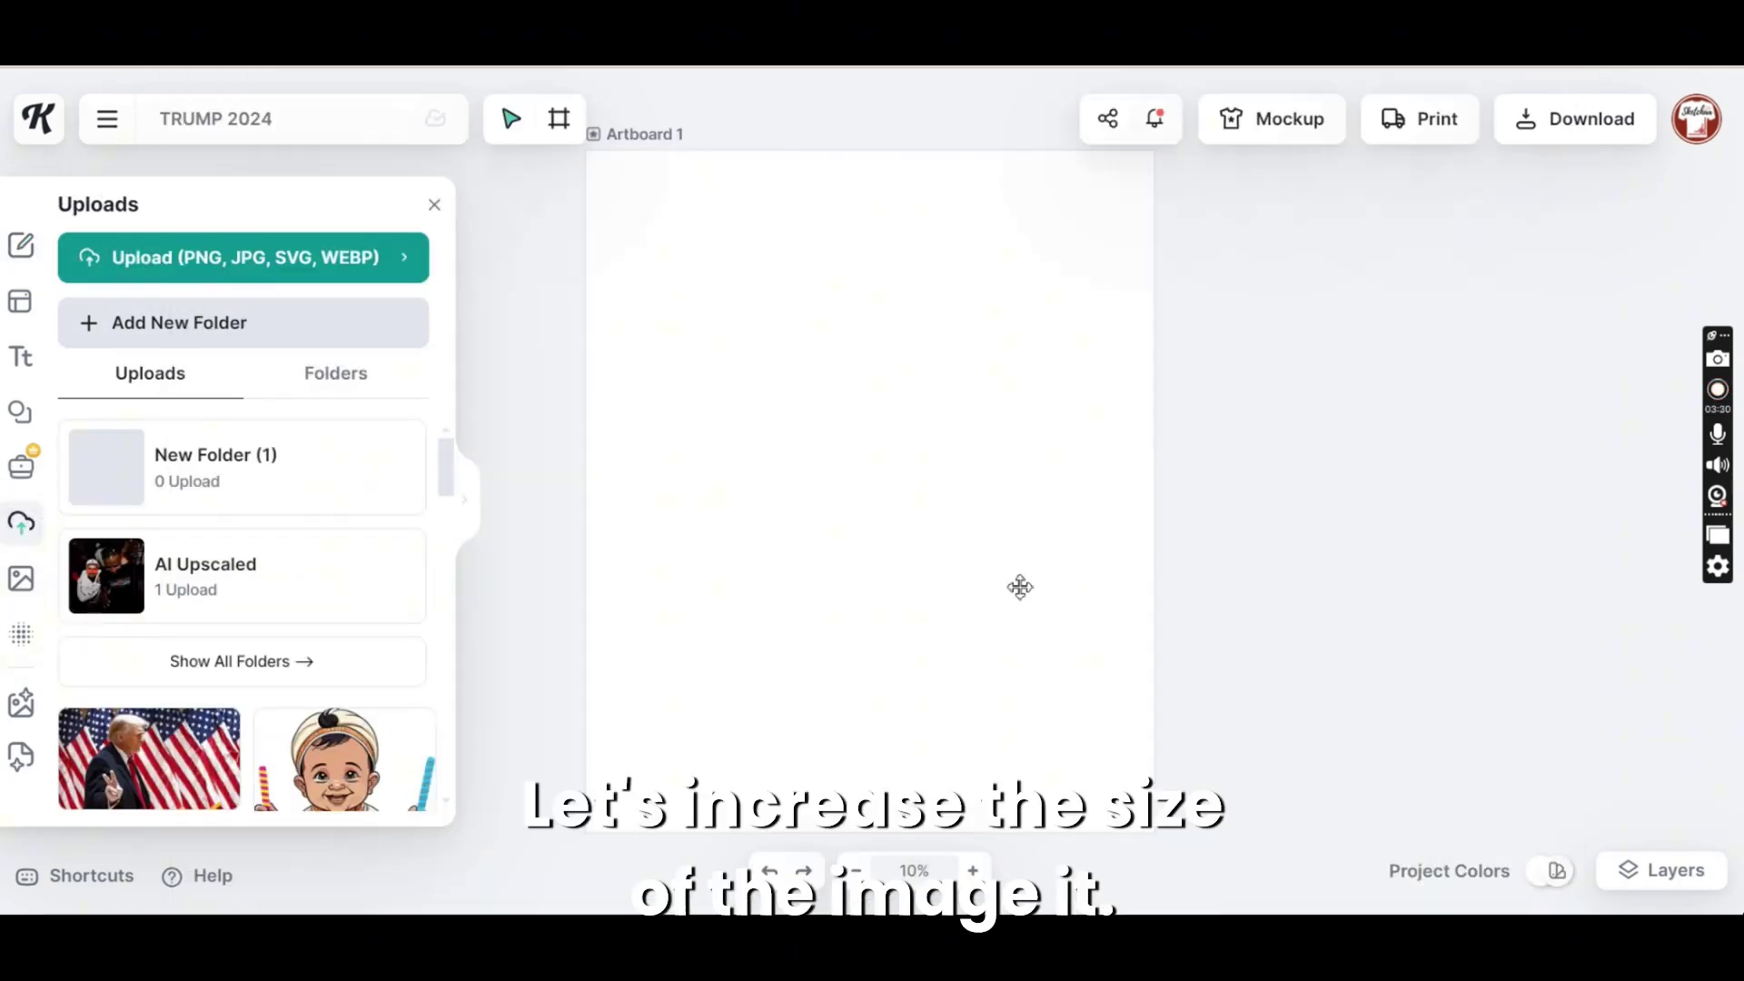
click(149, 758)
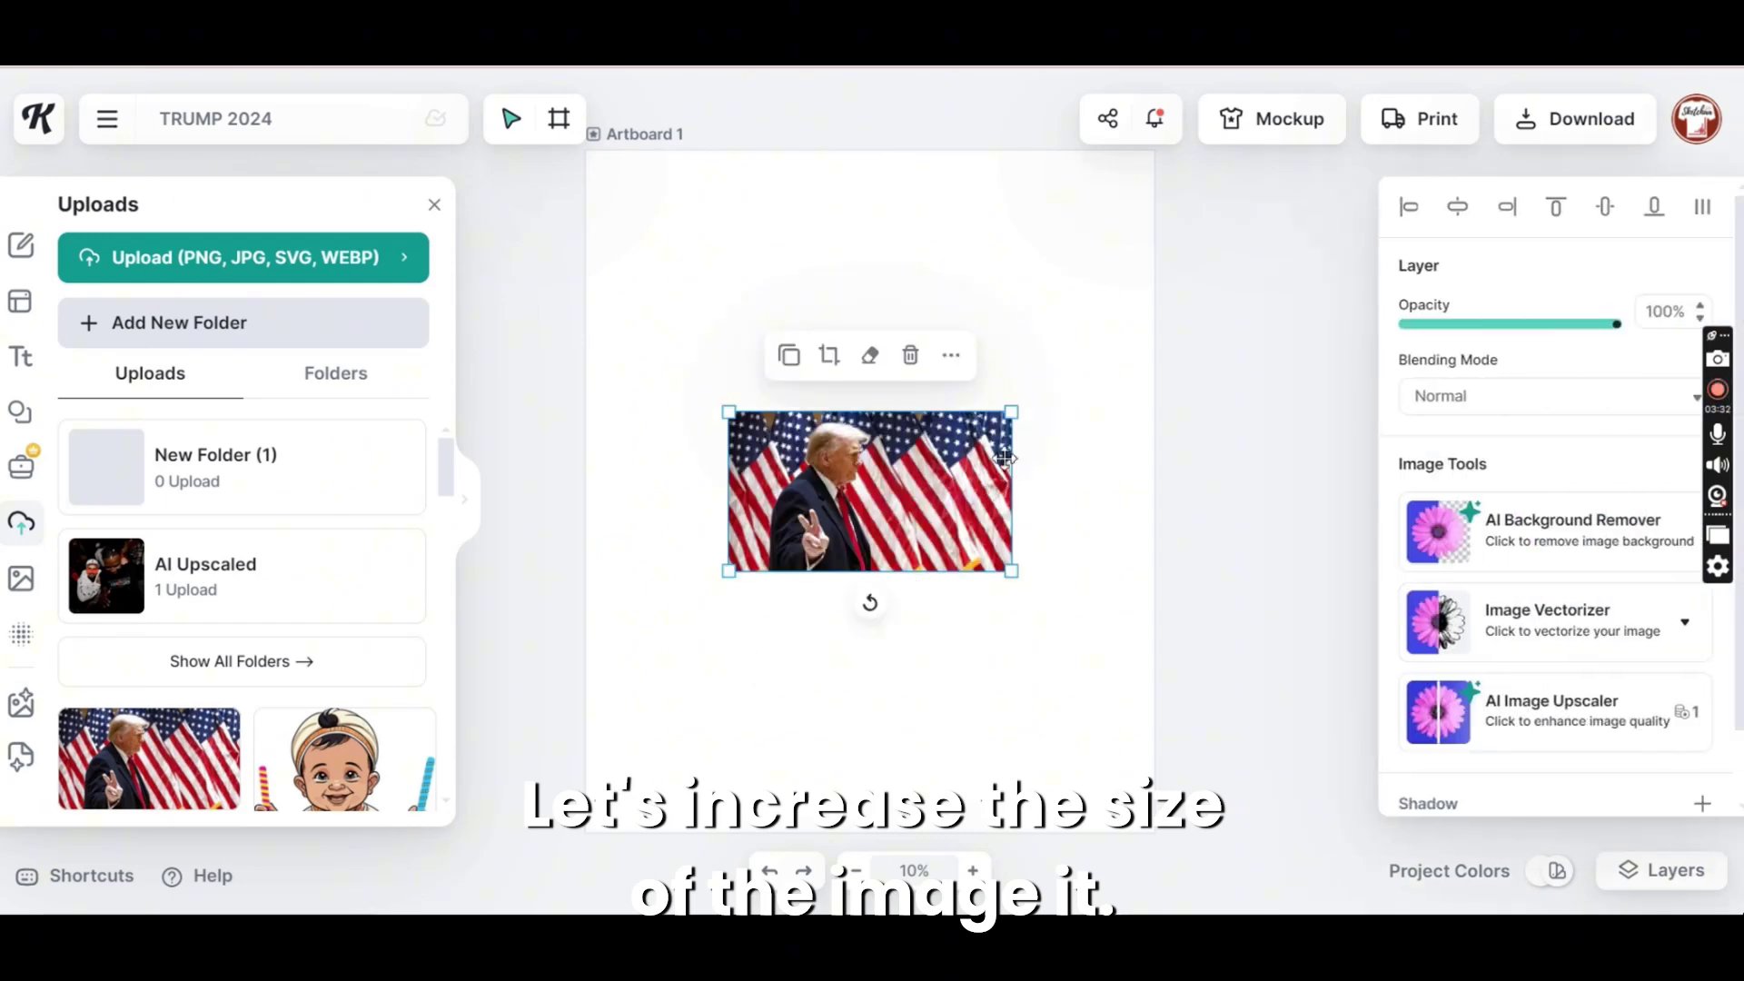
drag(1020, 412, 1163, 302)
click(1004, 423)
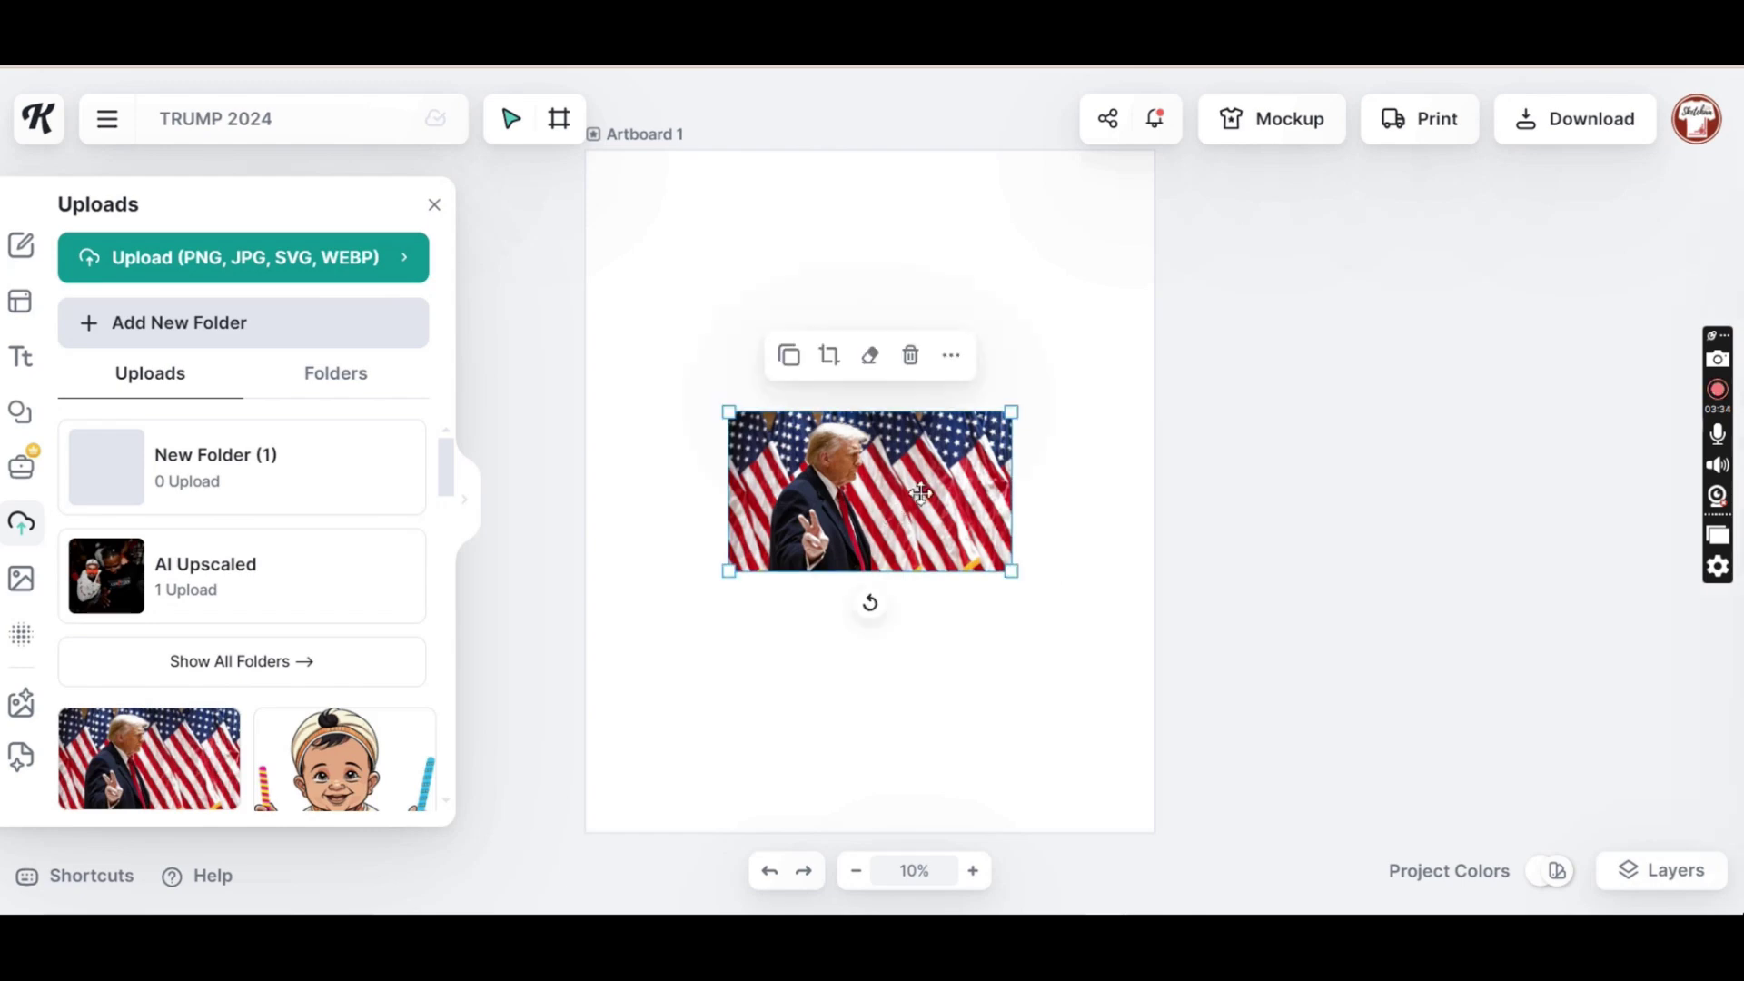
drag(1015, 409, 1132, 308)
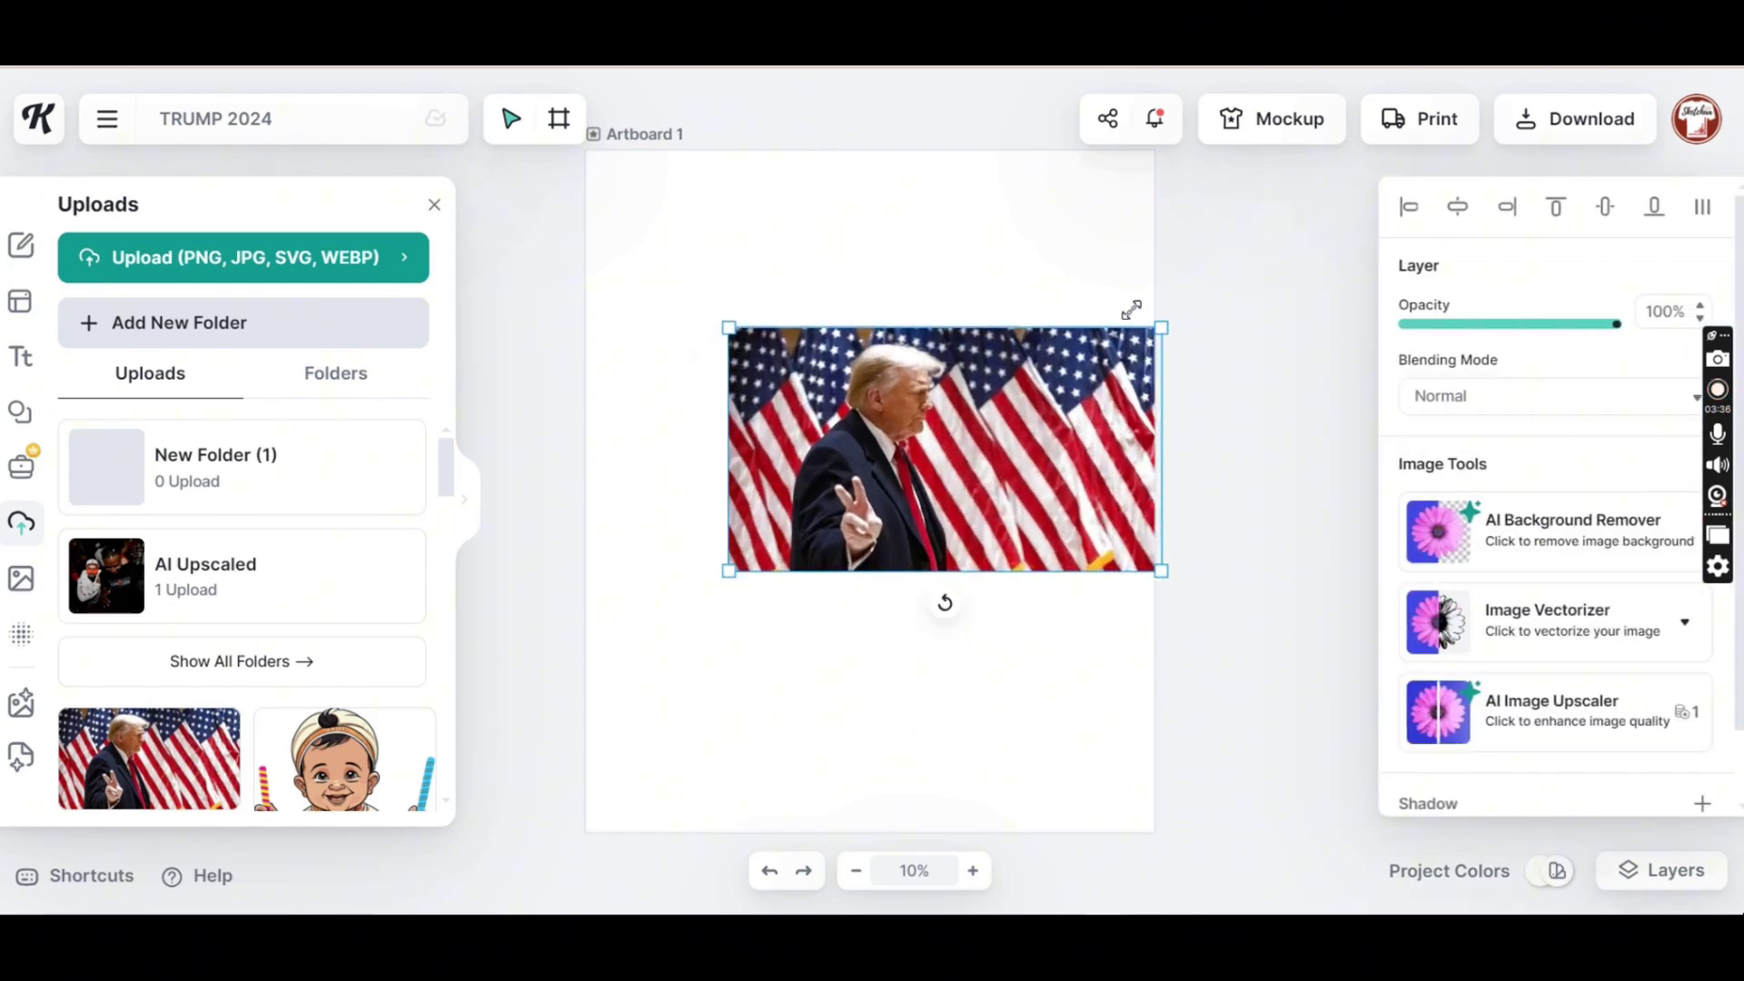
drag(730, 573, 618, 661)
drag(913, 561, 909, 532)
click(1074, 227)
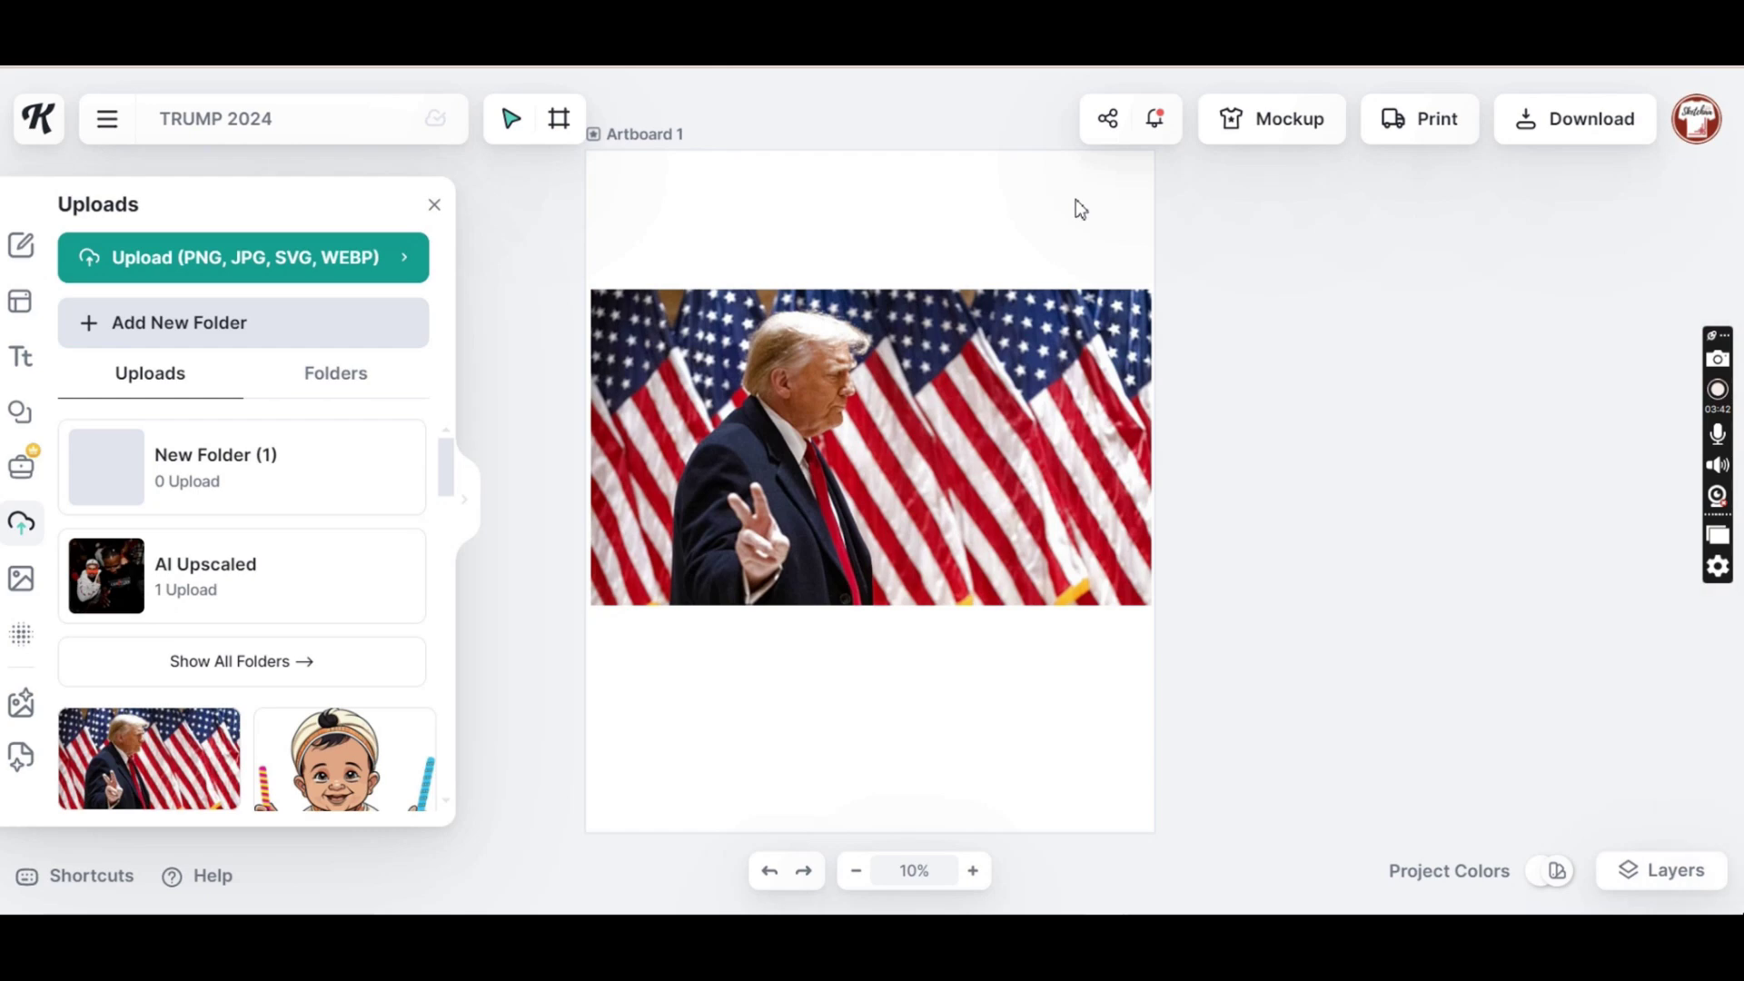
Set the fill color of Artboard 1 to black, 000000
click(1081, 468)
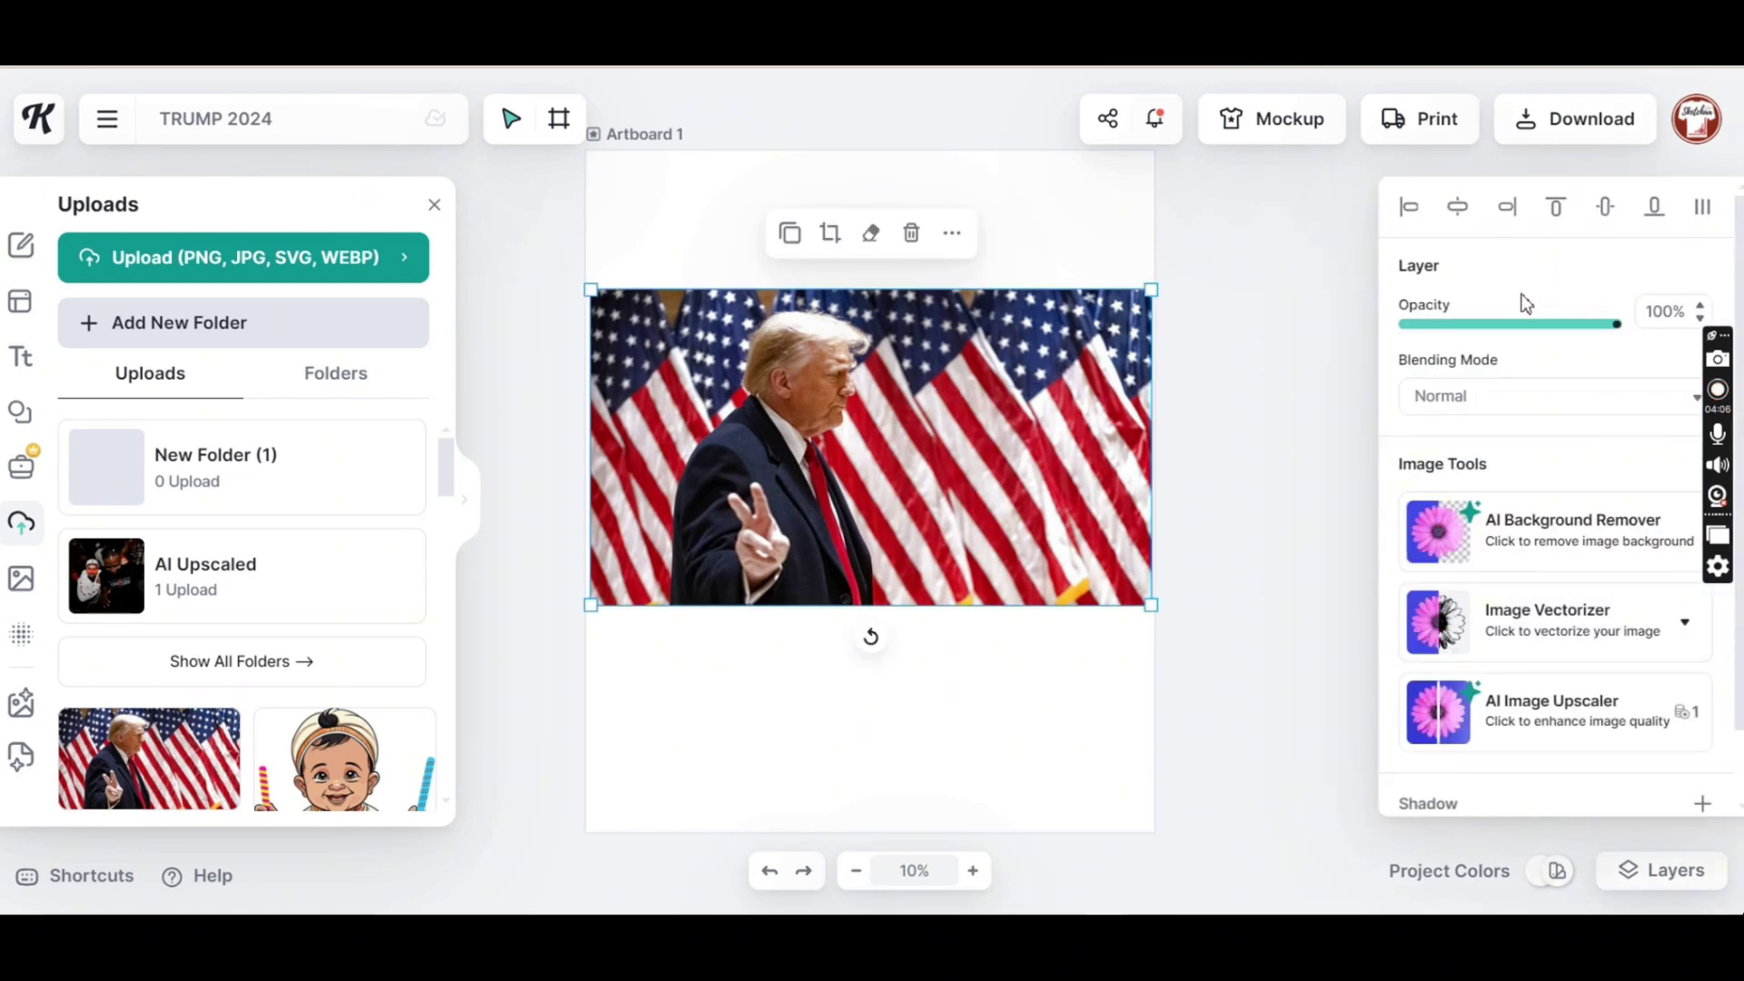
click(1656, 865)
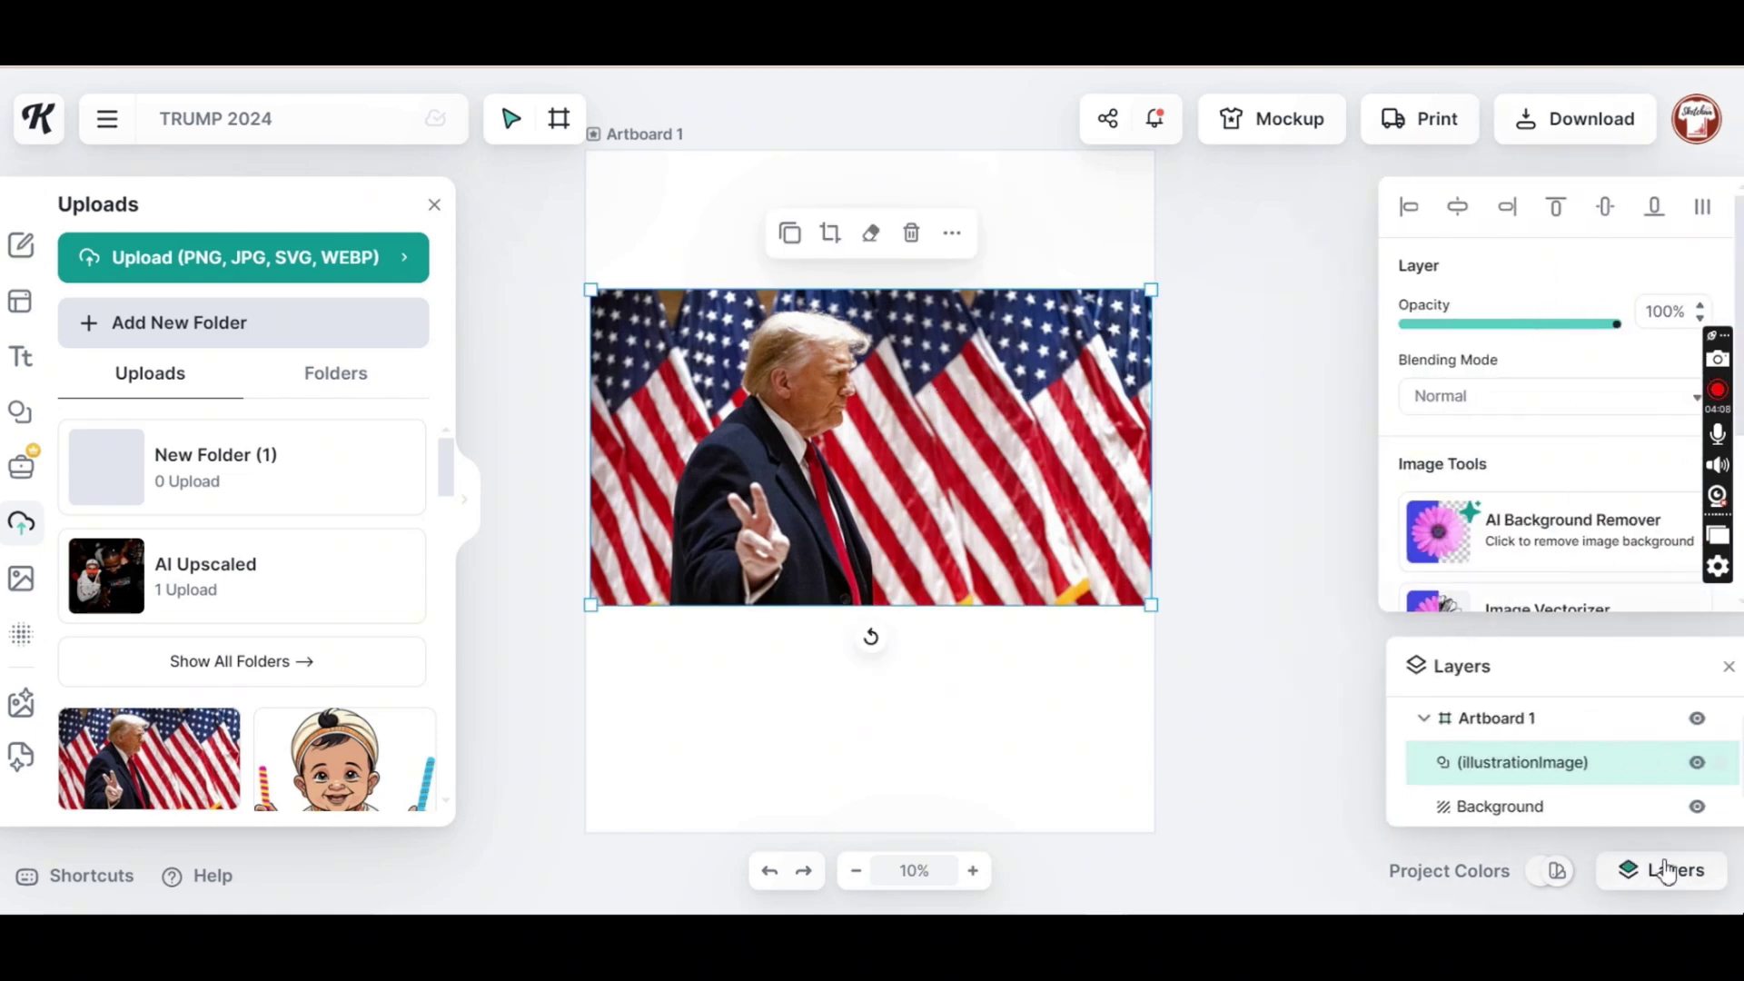
click(1620, 728)
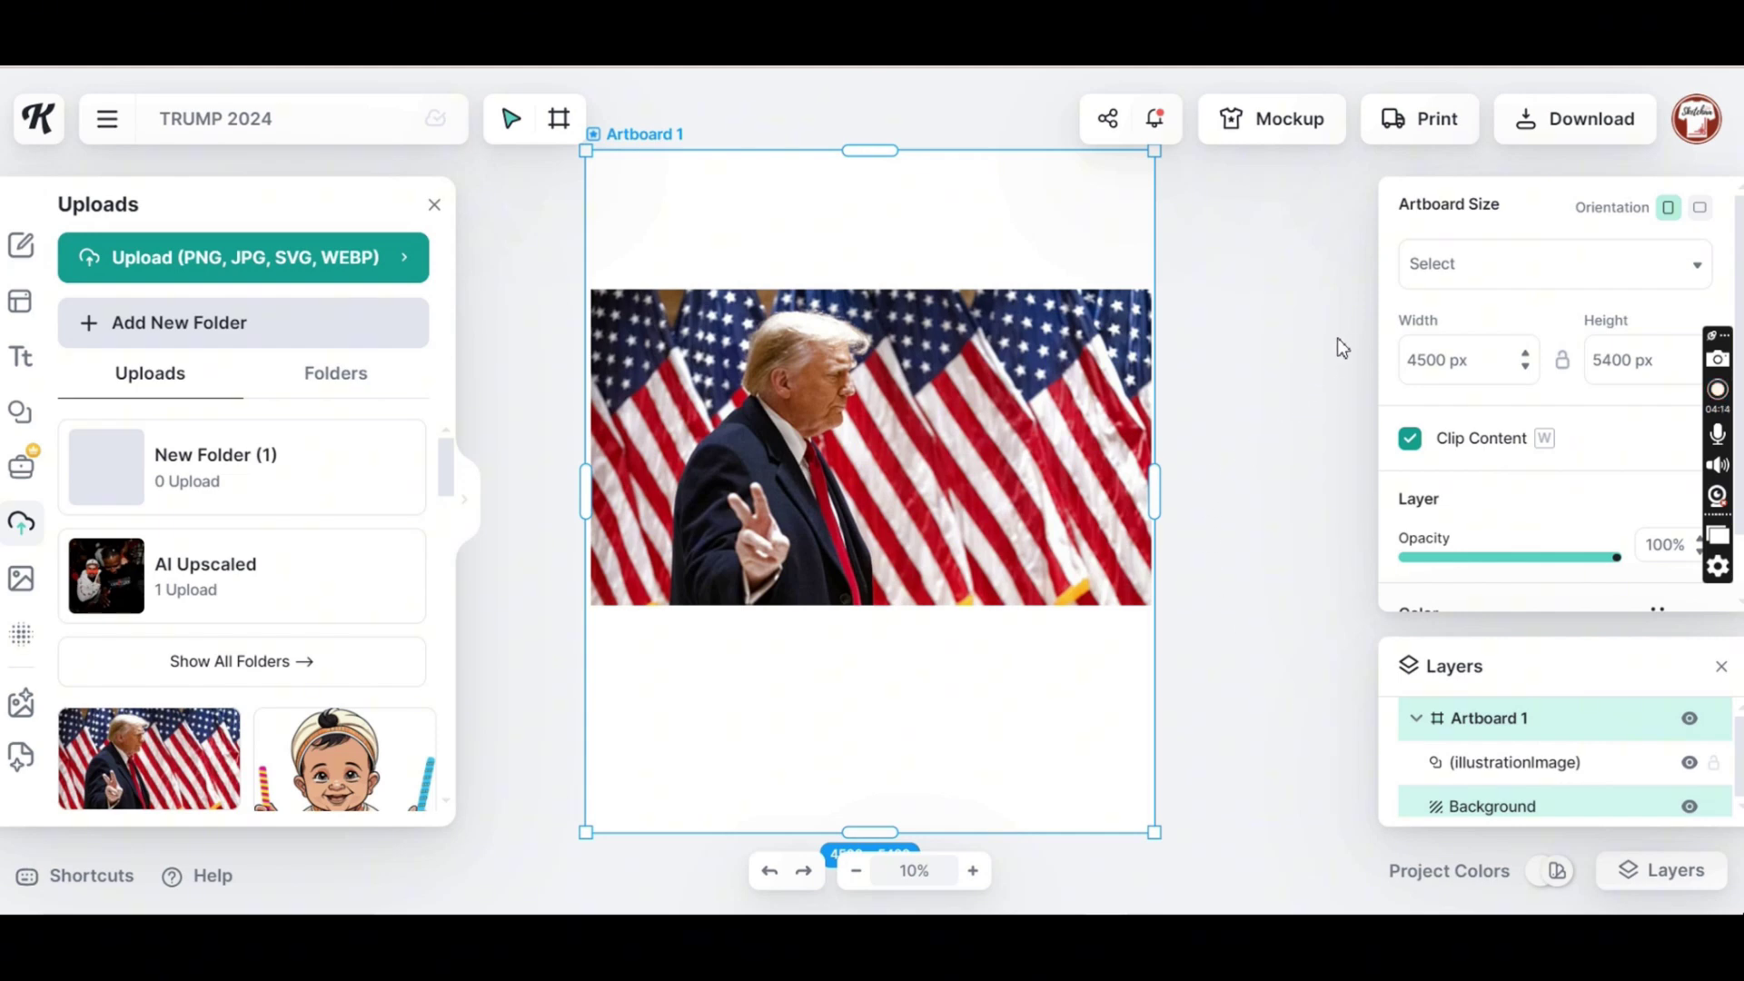
scroll(1616, 425, down, 2)
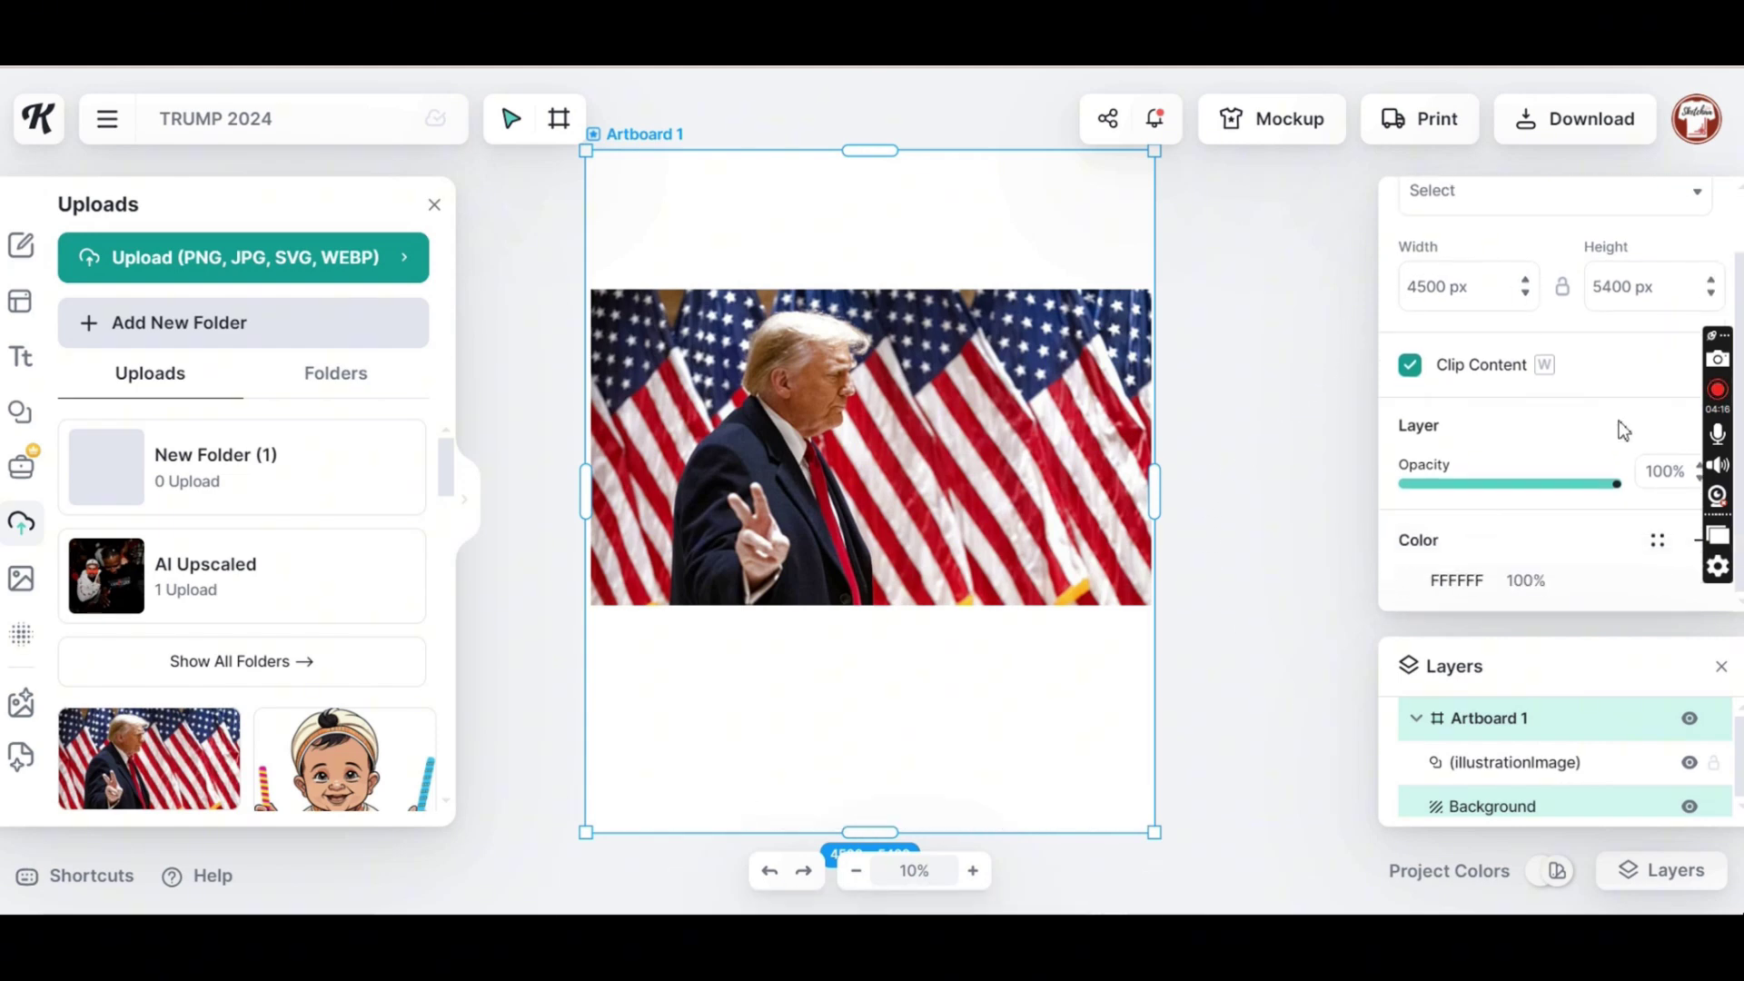
scroll(1618, 421, up, 2)
scroll(1617, 420, down, 2)
click(1412, 583)
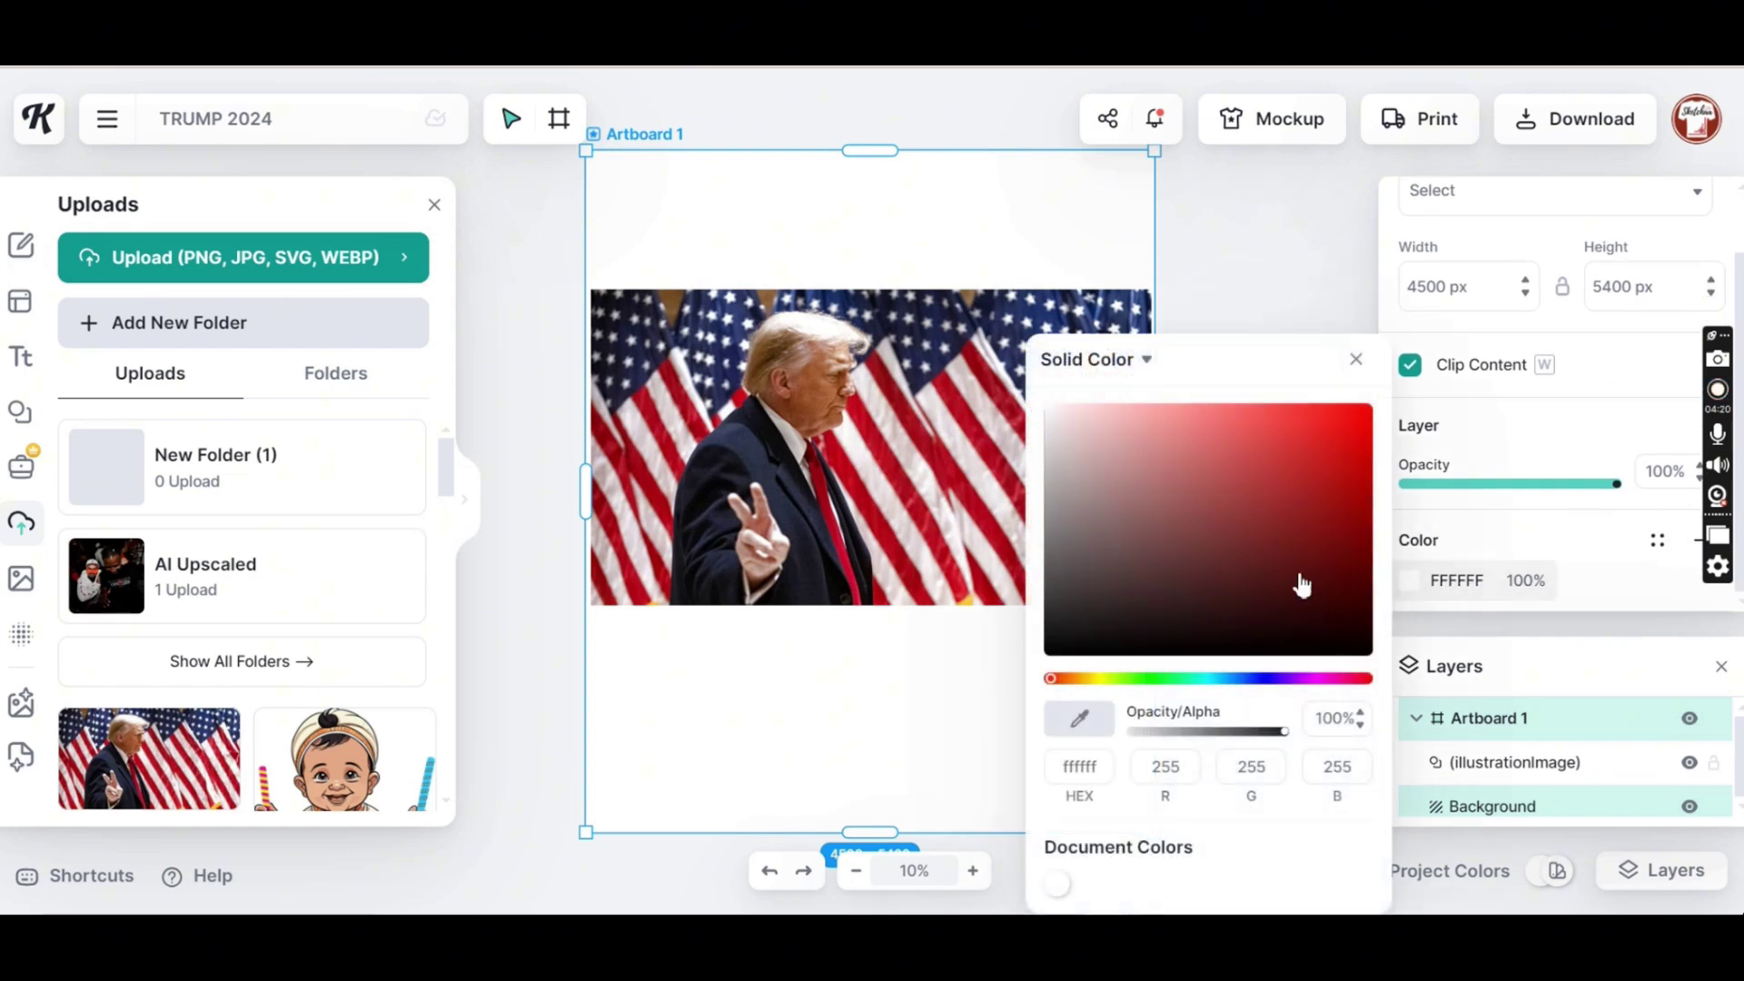
click(1046, 645)
drag(1046, 652, 1054, 674)
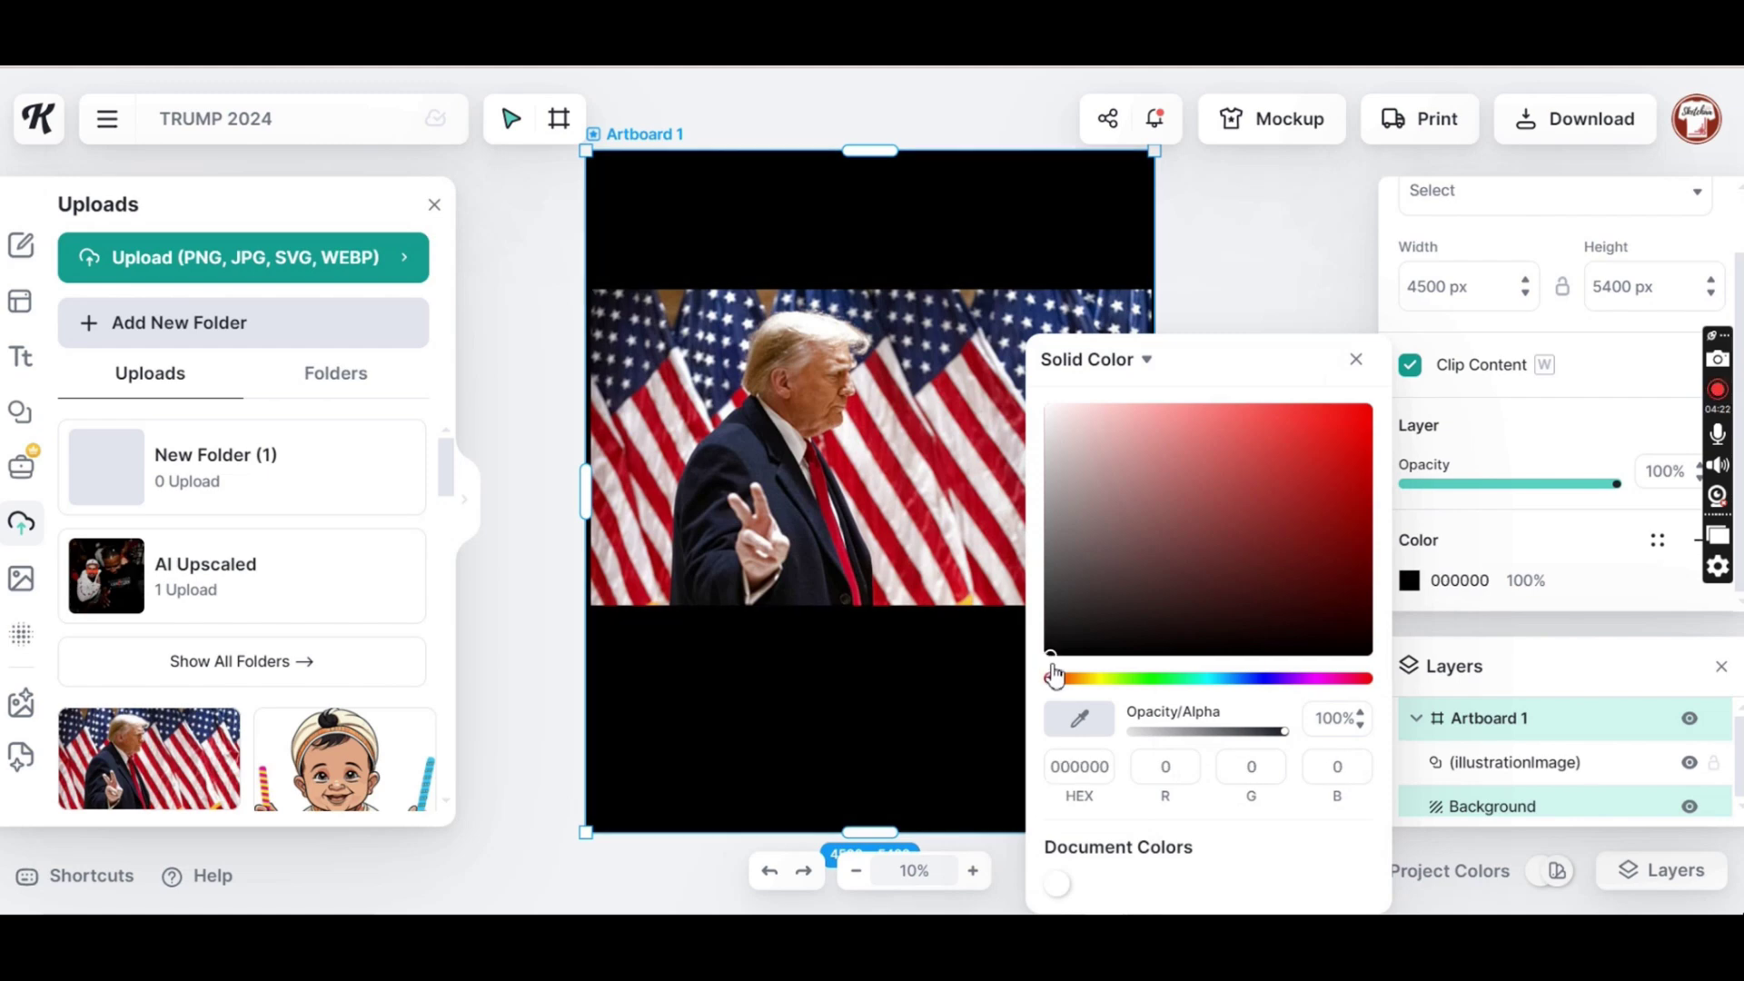
click(1272, 234)
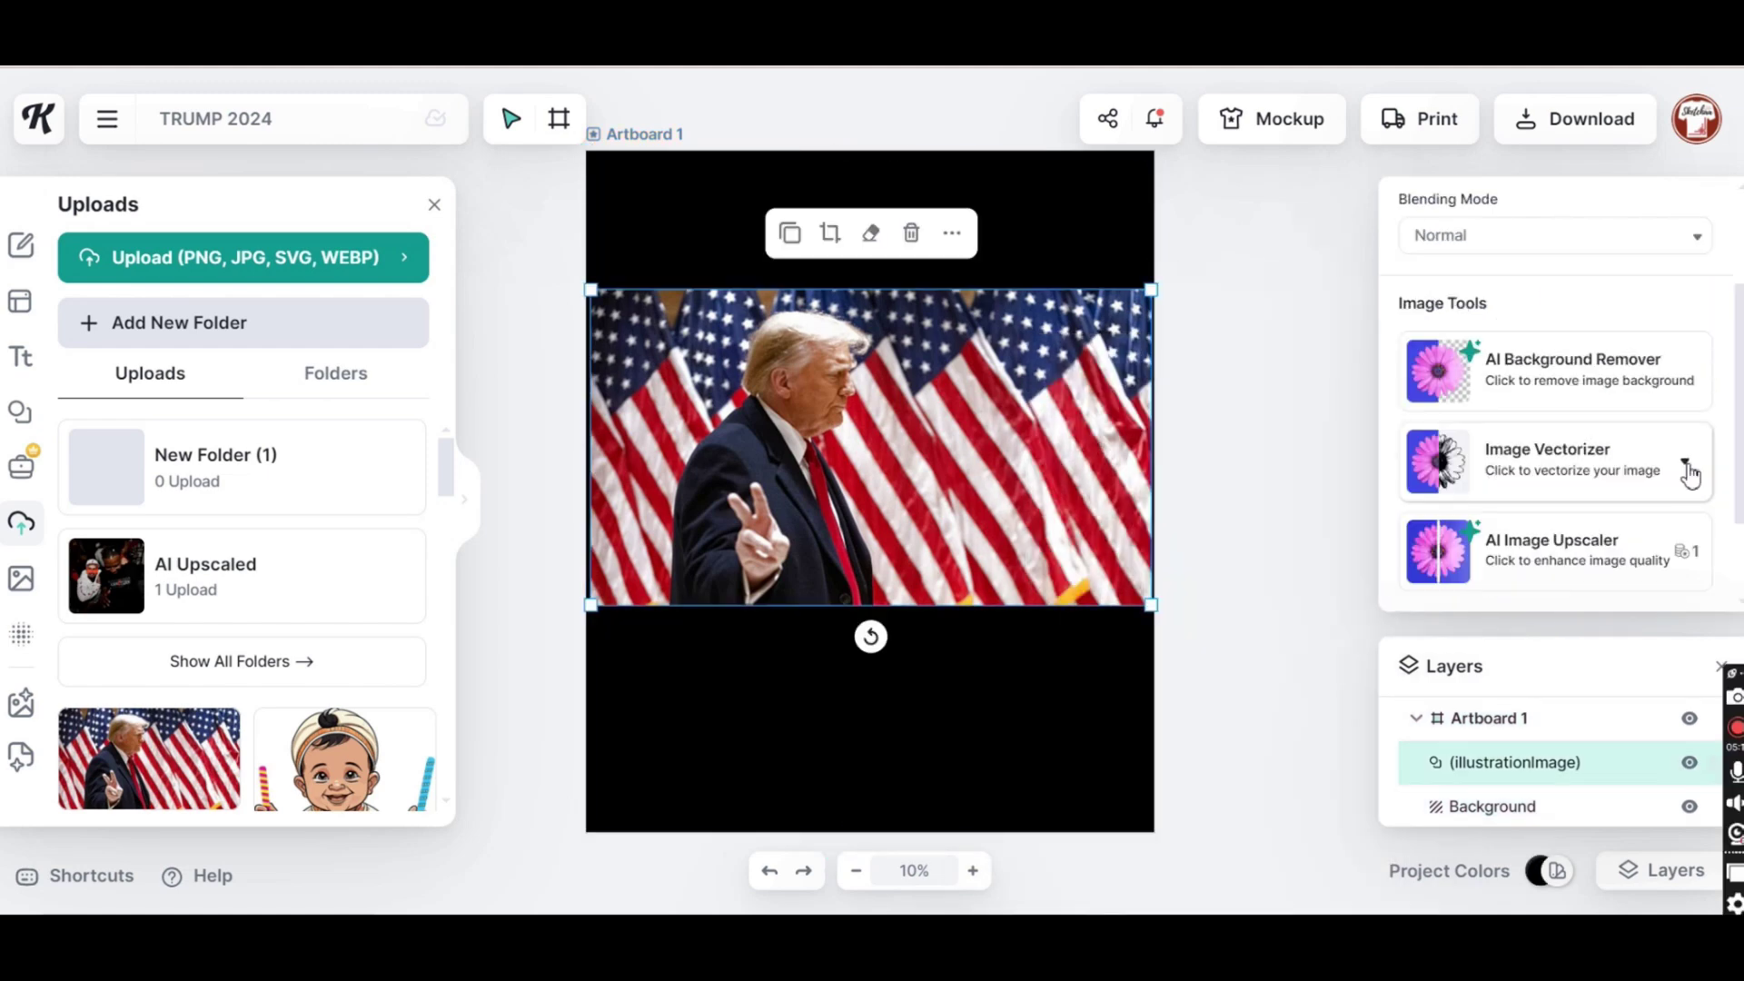
Enhance the photo with the AI Image Upscaler and vectorize it with 10 colors
click(1577, 551)
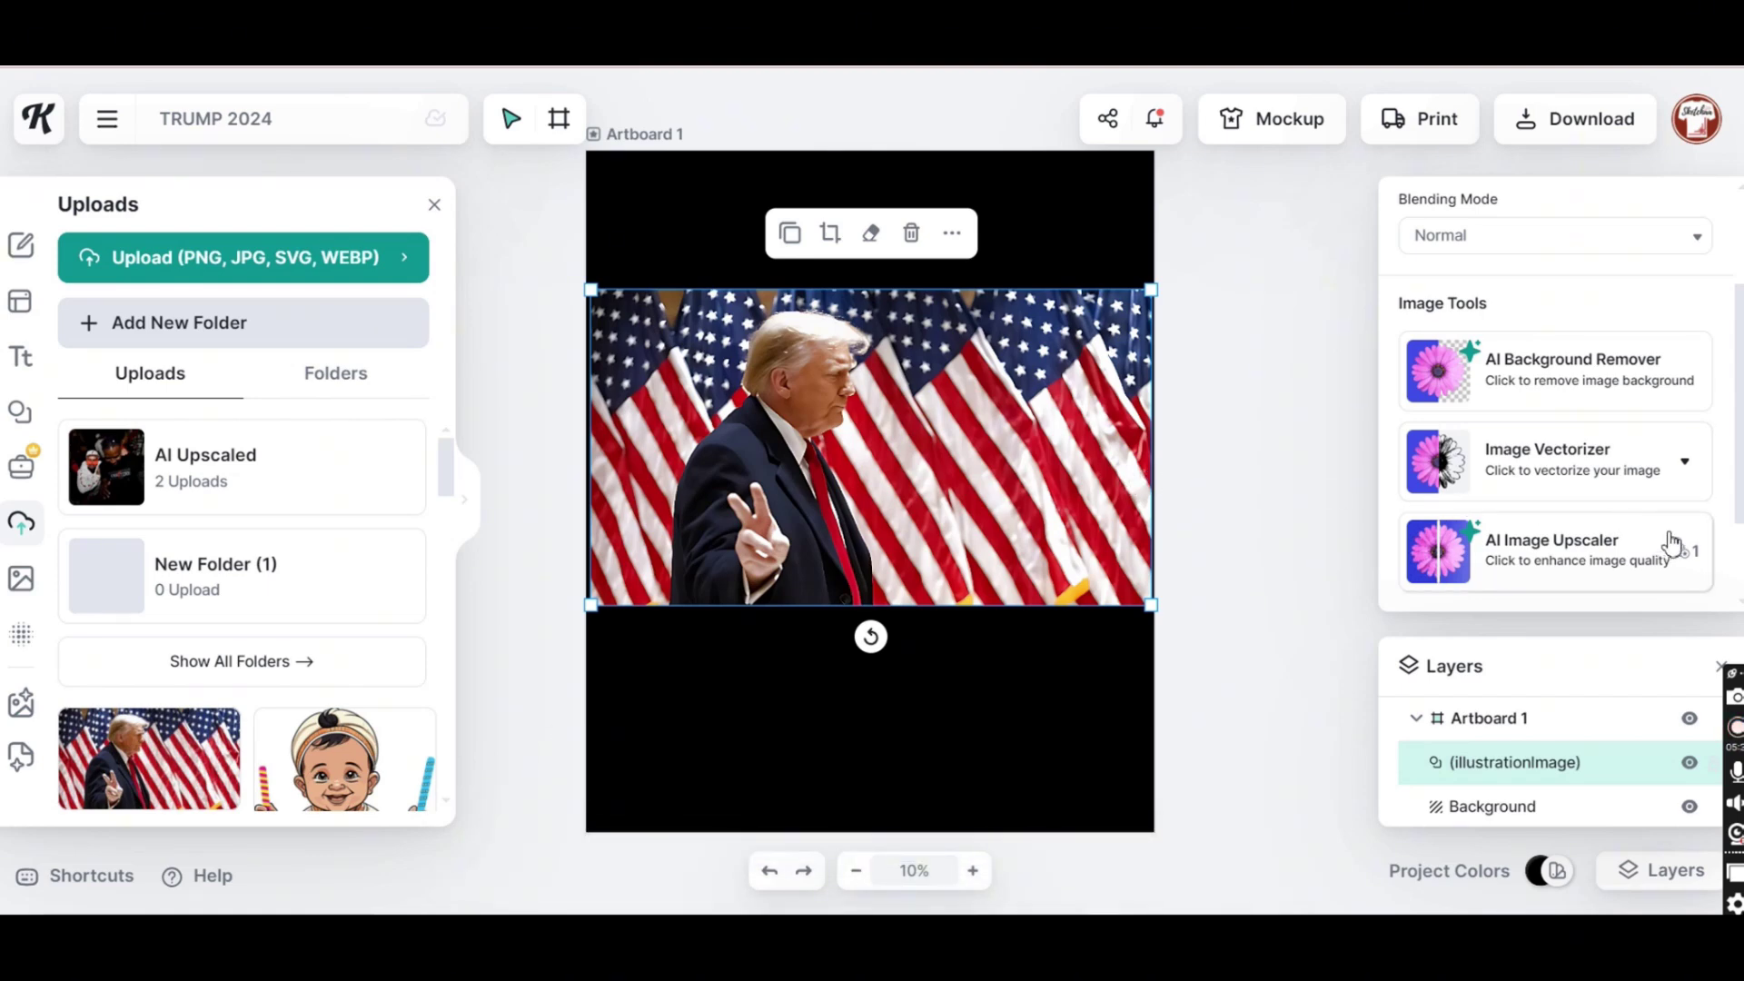
click(1679, 464)
double_click(1651, 540)
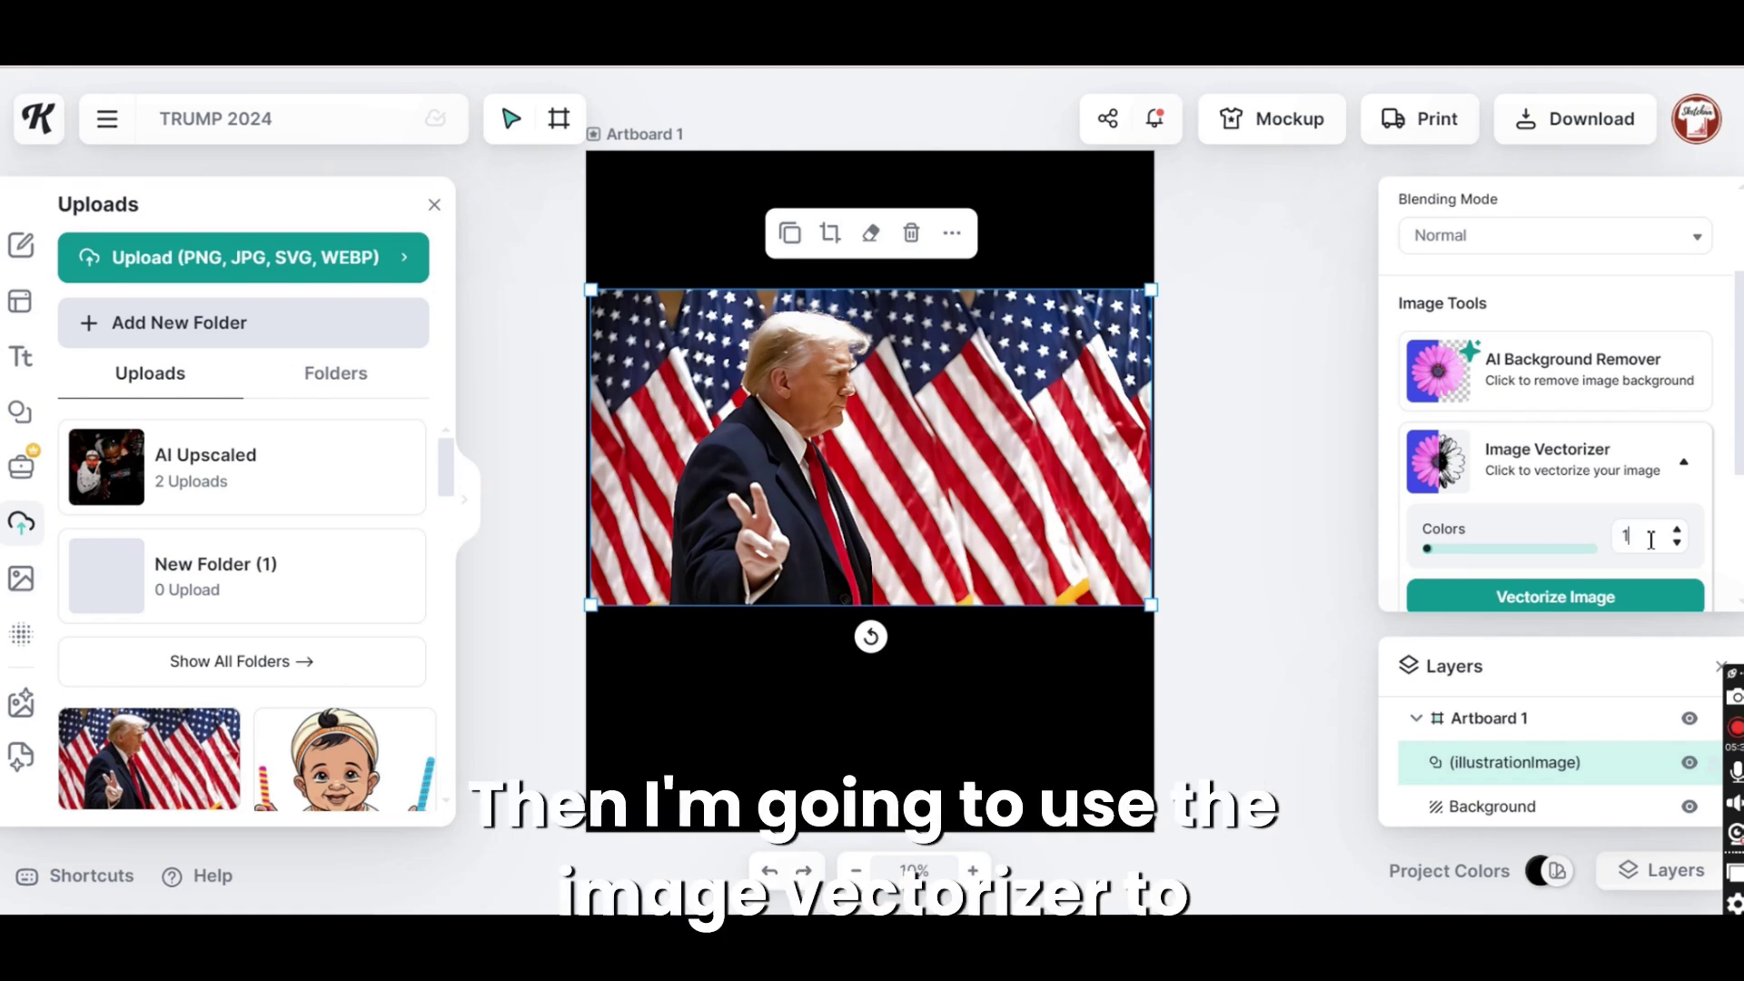
click(1579, 607)
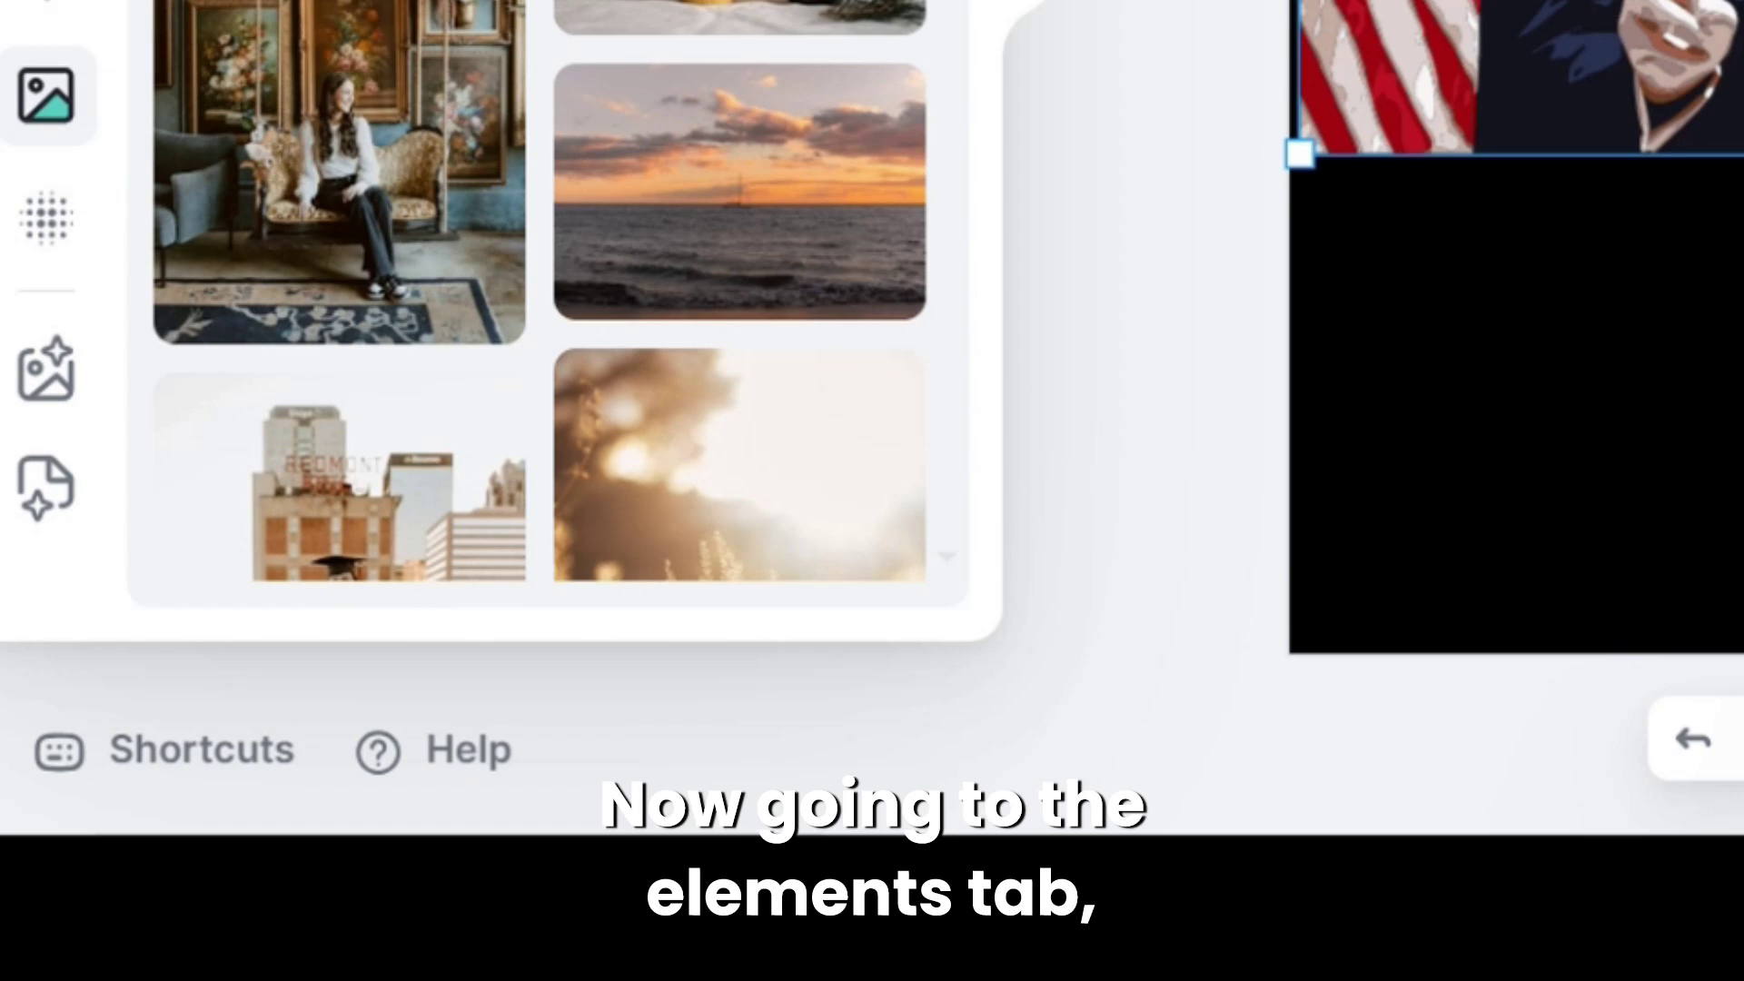
Add the rough-edged rectangular mask from the Masks shapes and stretch it across the full artboard width over the illustration
click(20, 411)
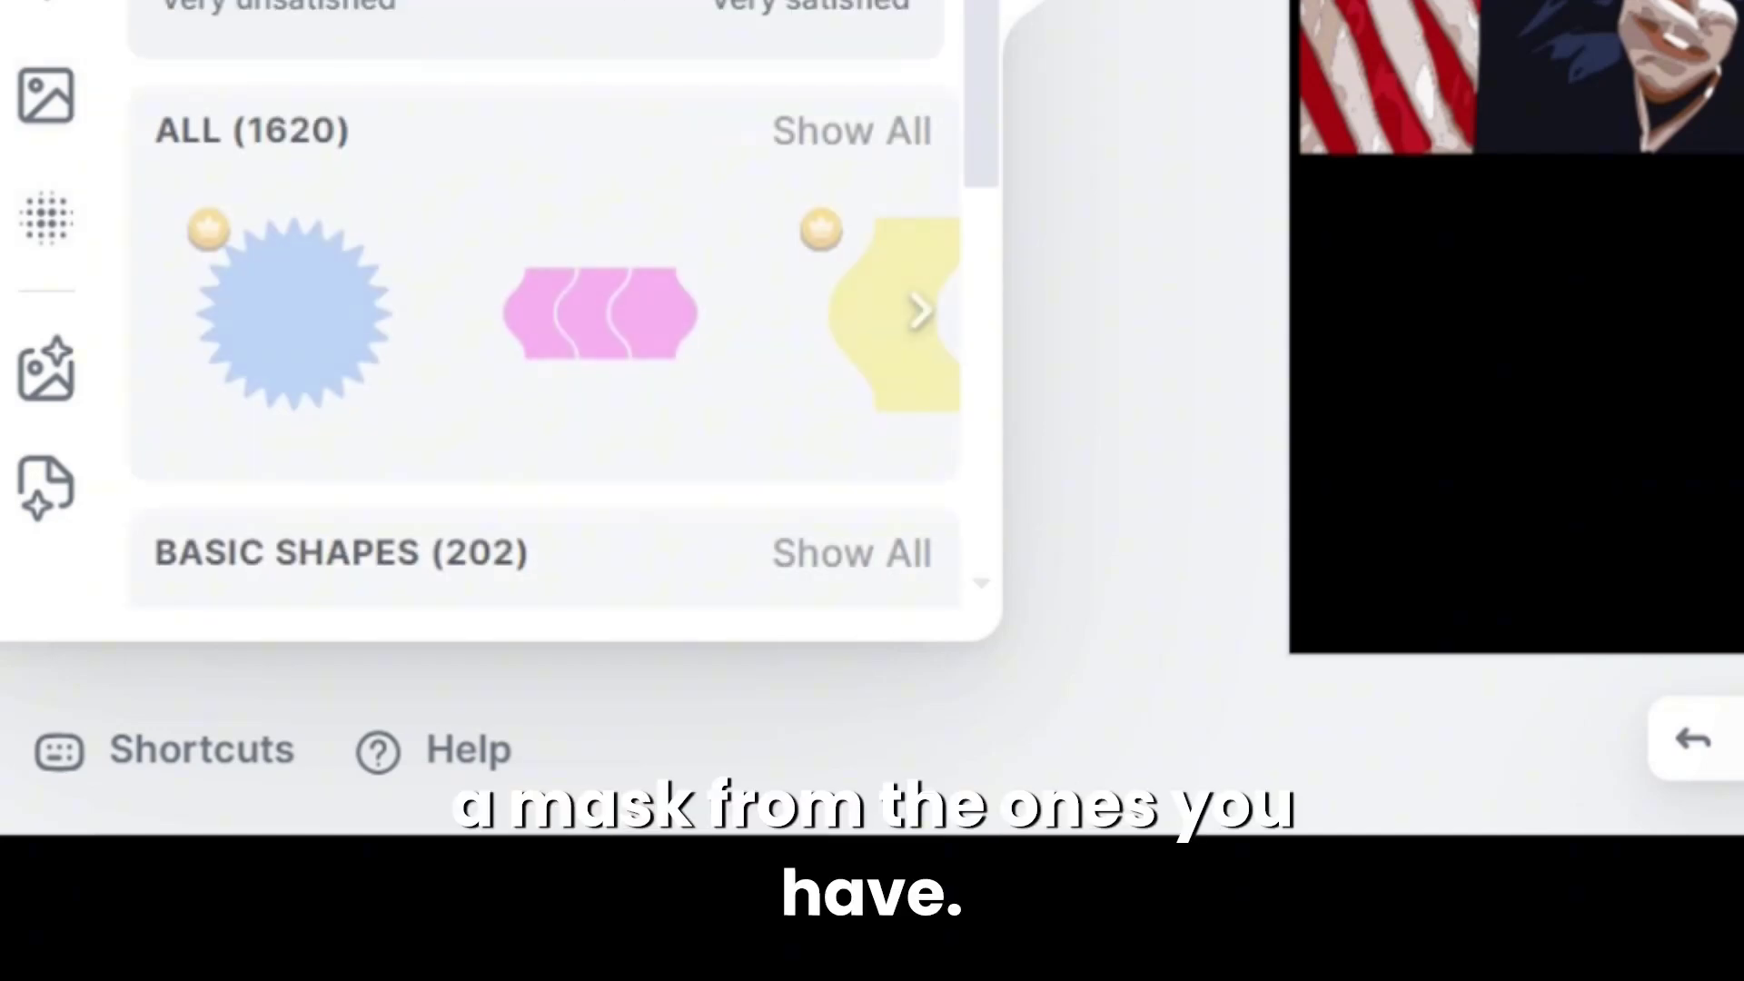
scroll(985, 12, down, 5)
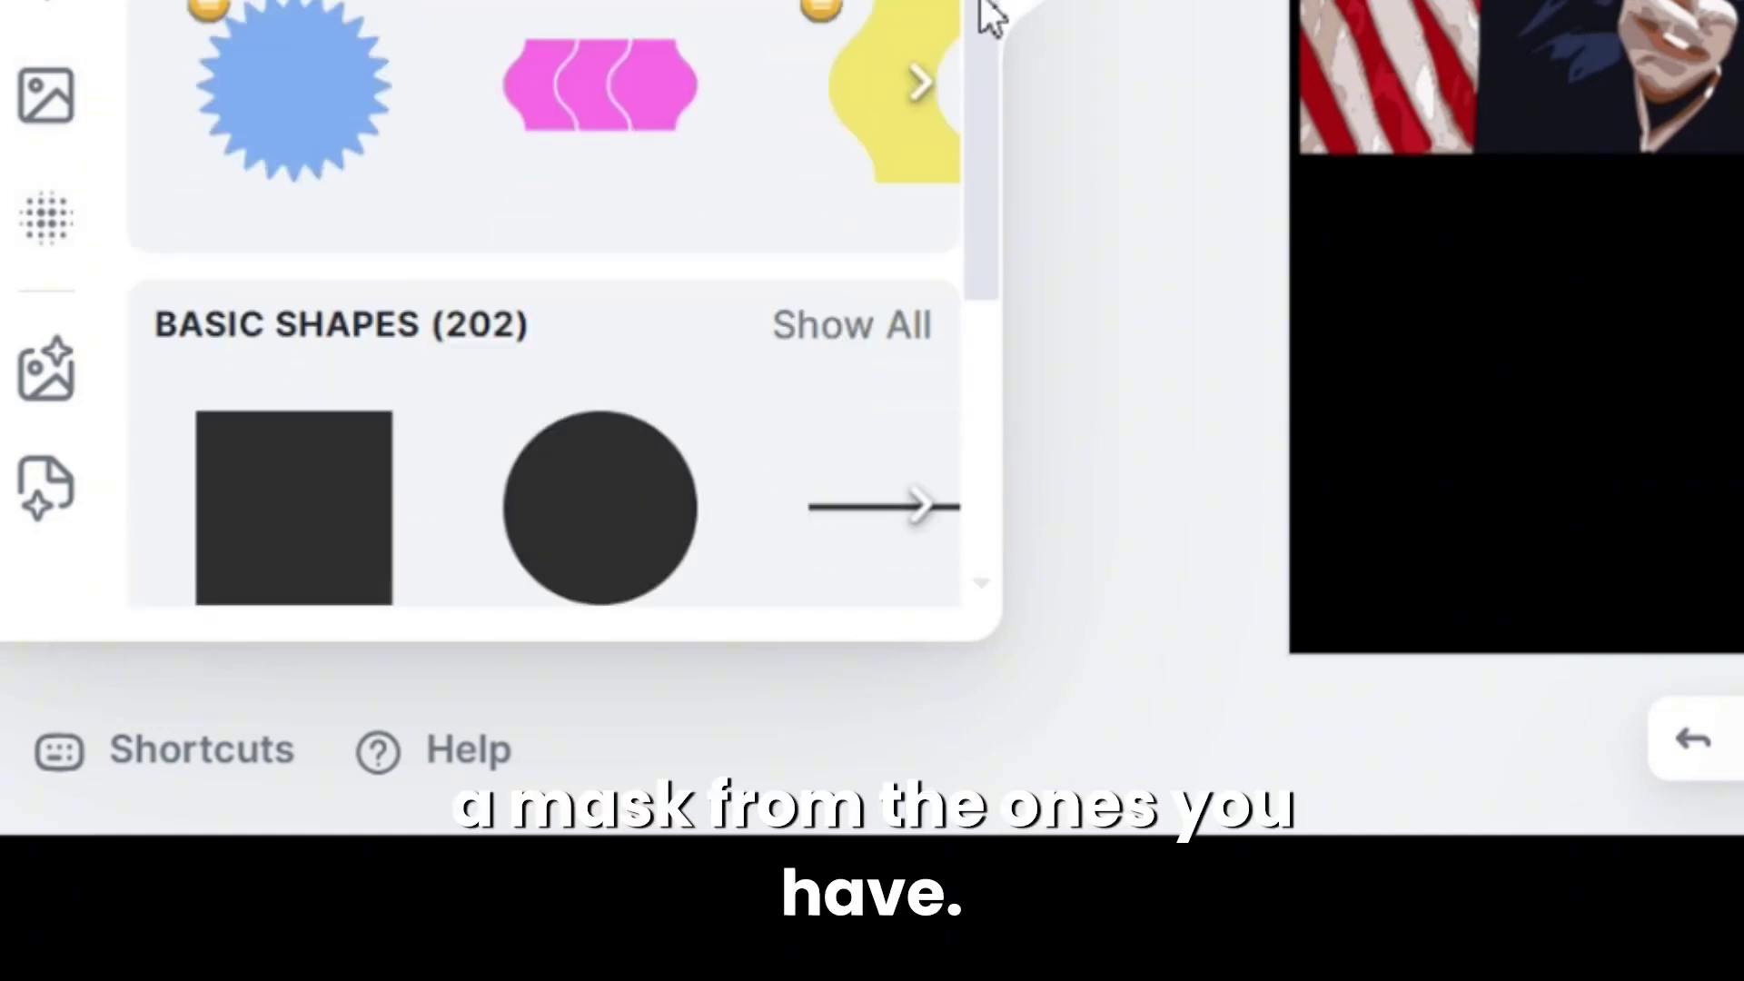
scroll(451, 541, down, 1)
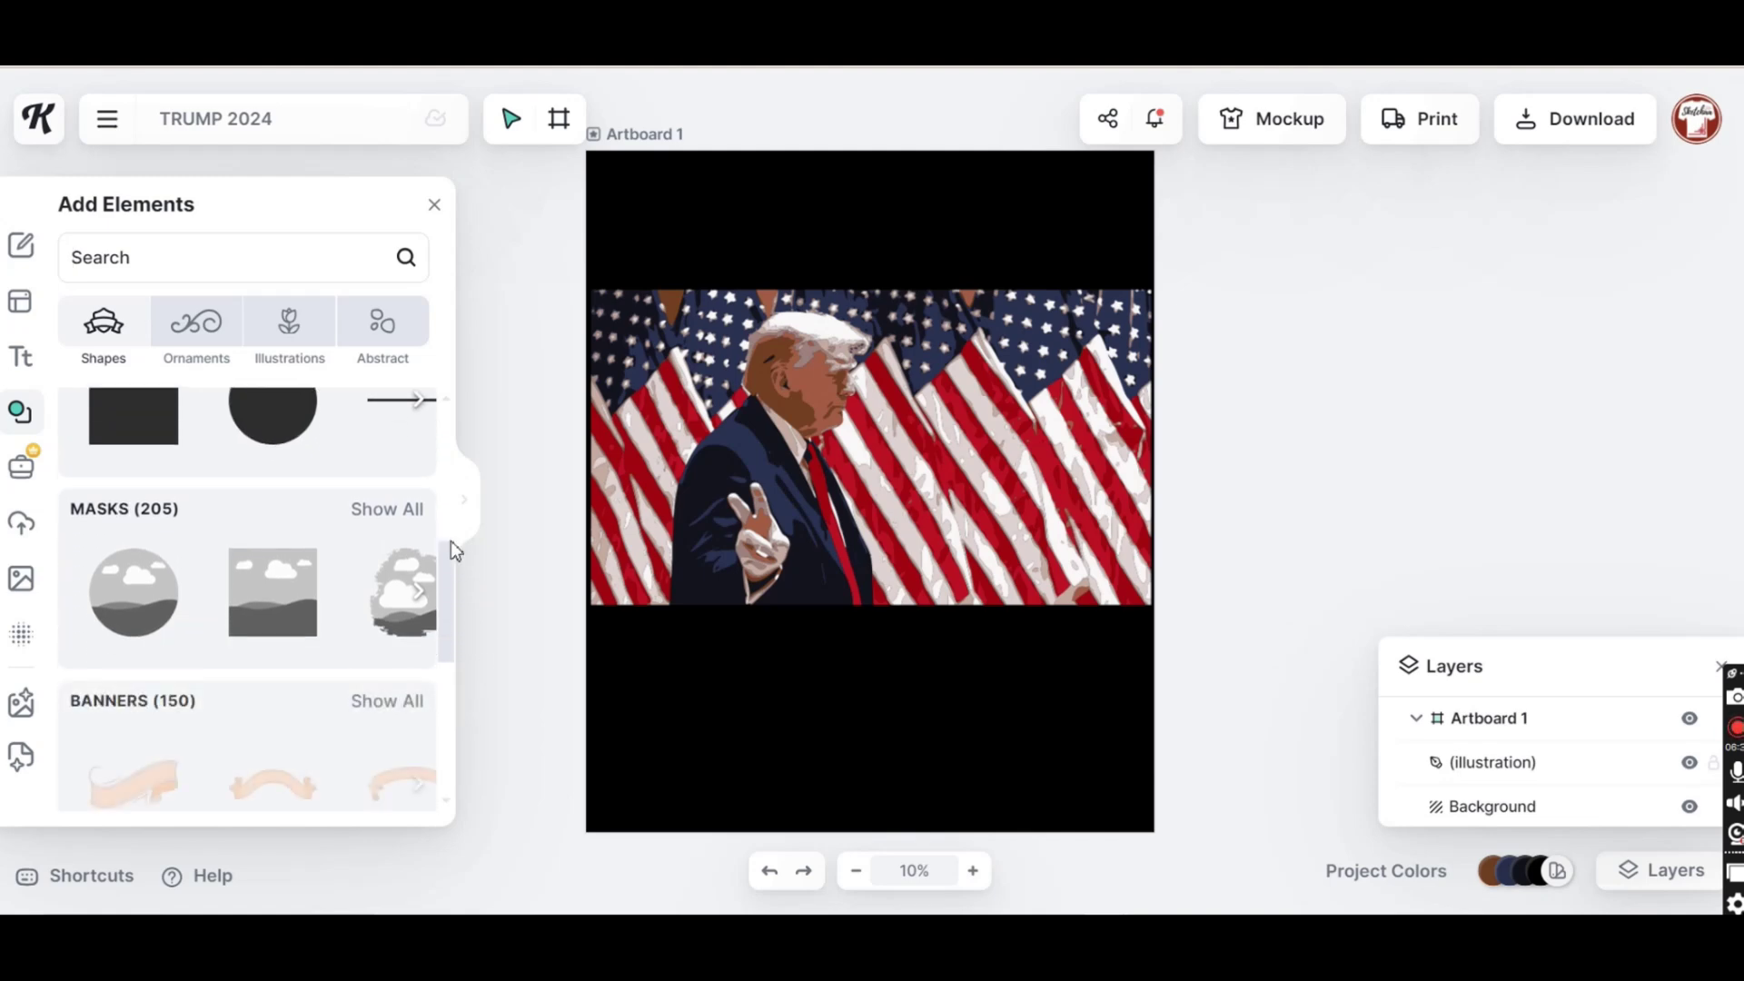
click(401, 509)
scroll(409, 523, down, 3)
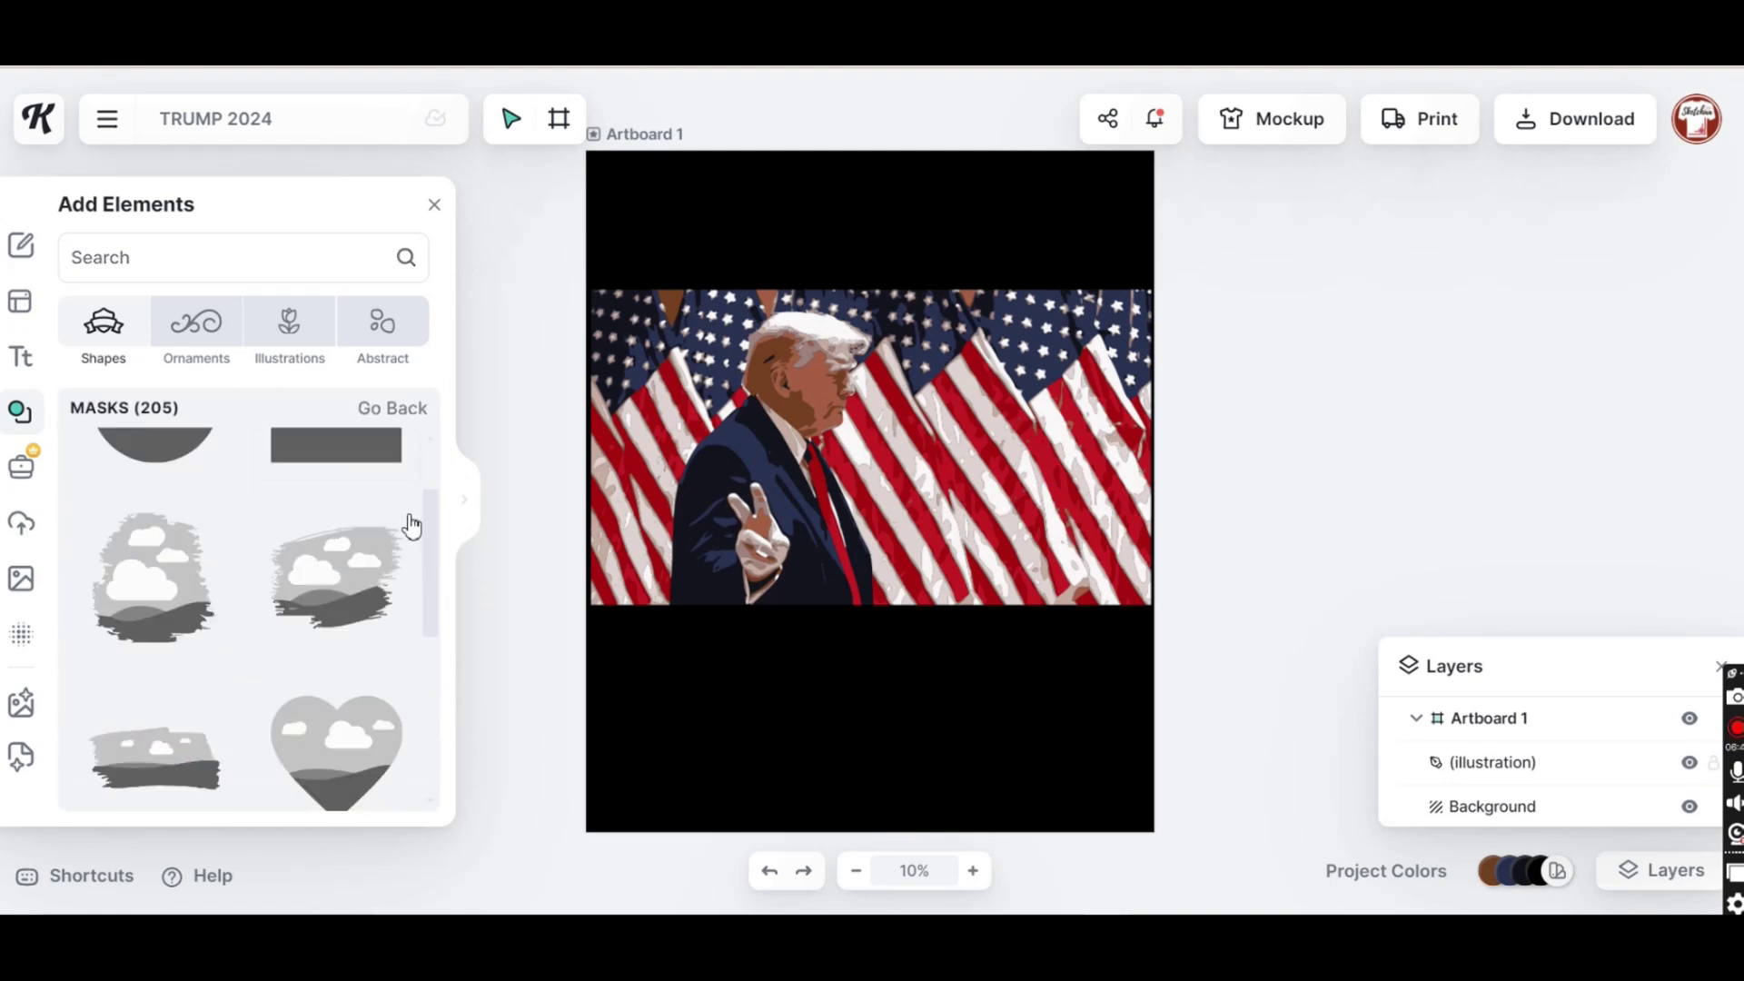
scroll(411, 525, down, 5)
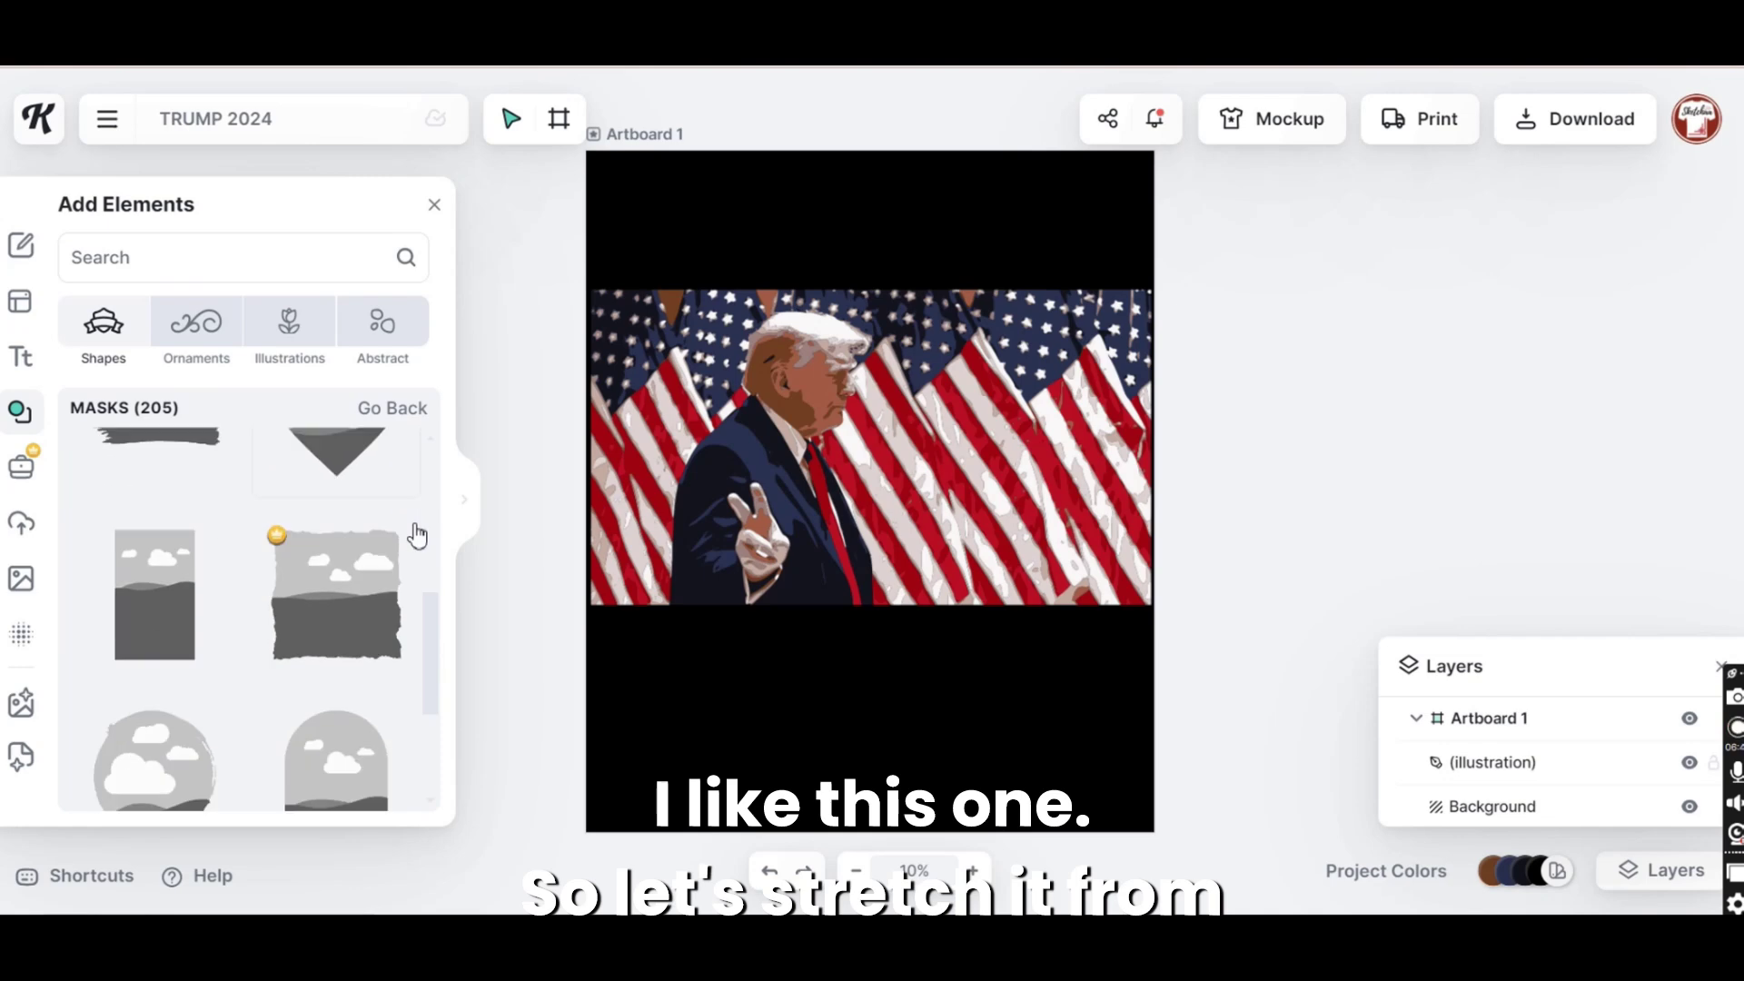
drag(344, 494, 807, 475)
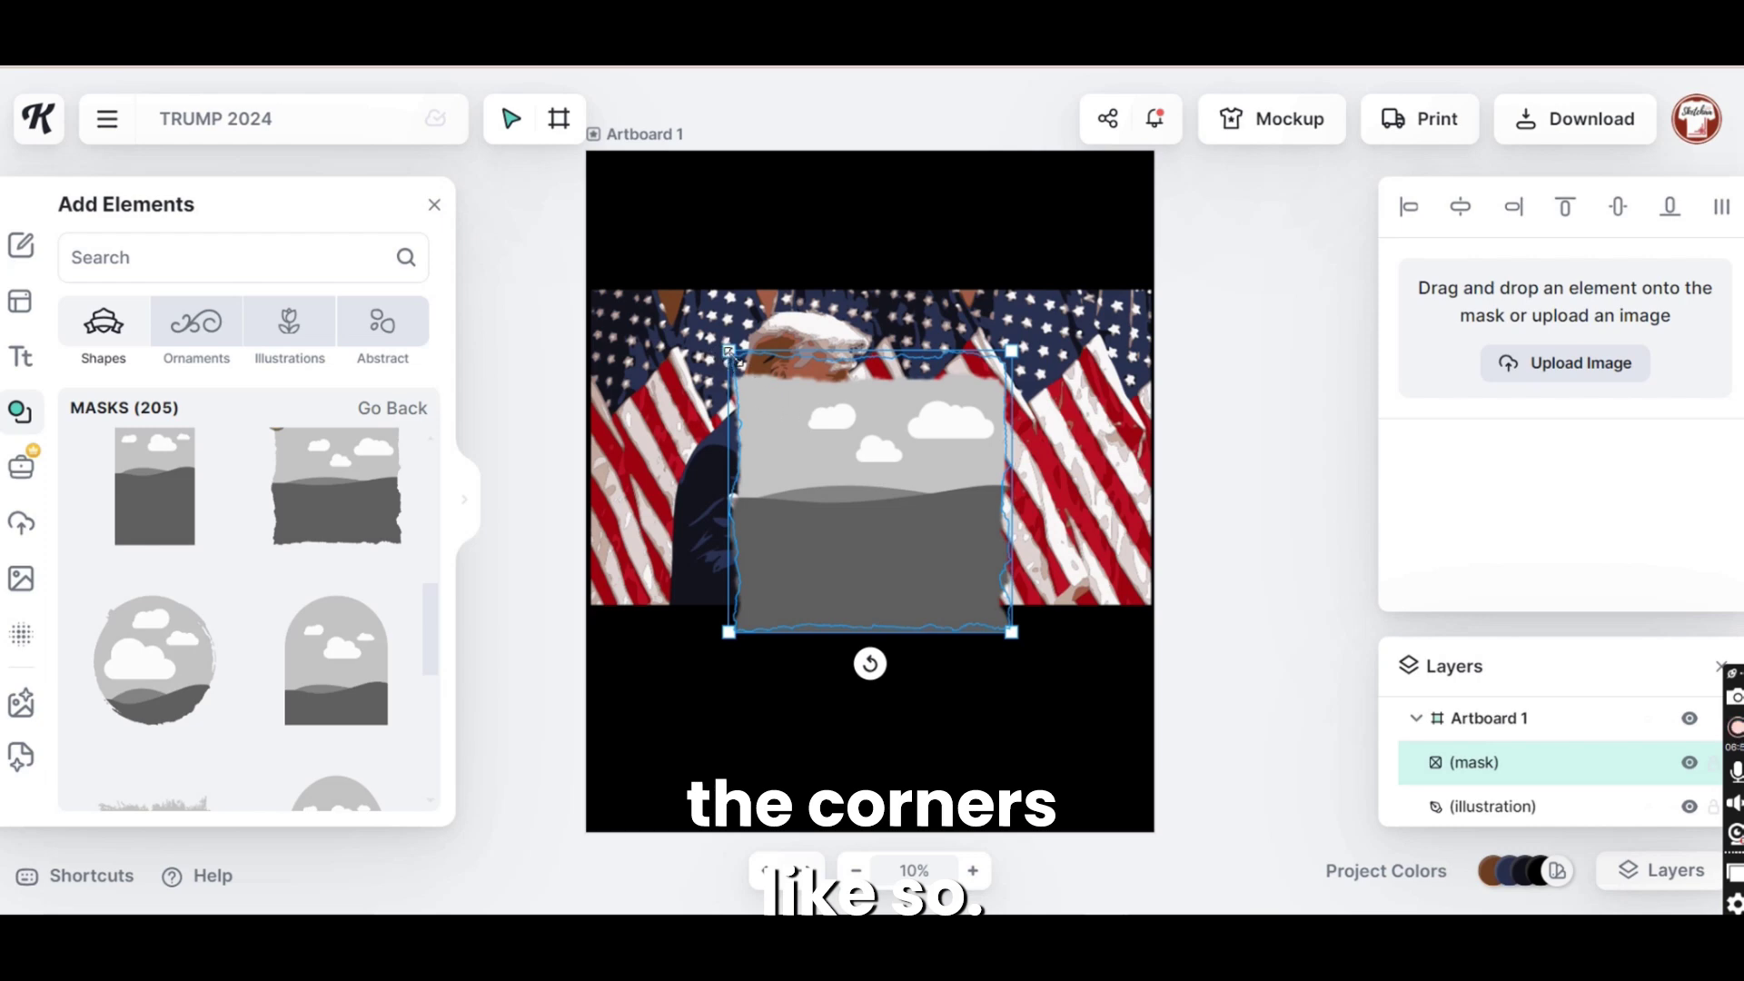
drag(728, 350, 586, 216)
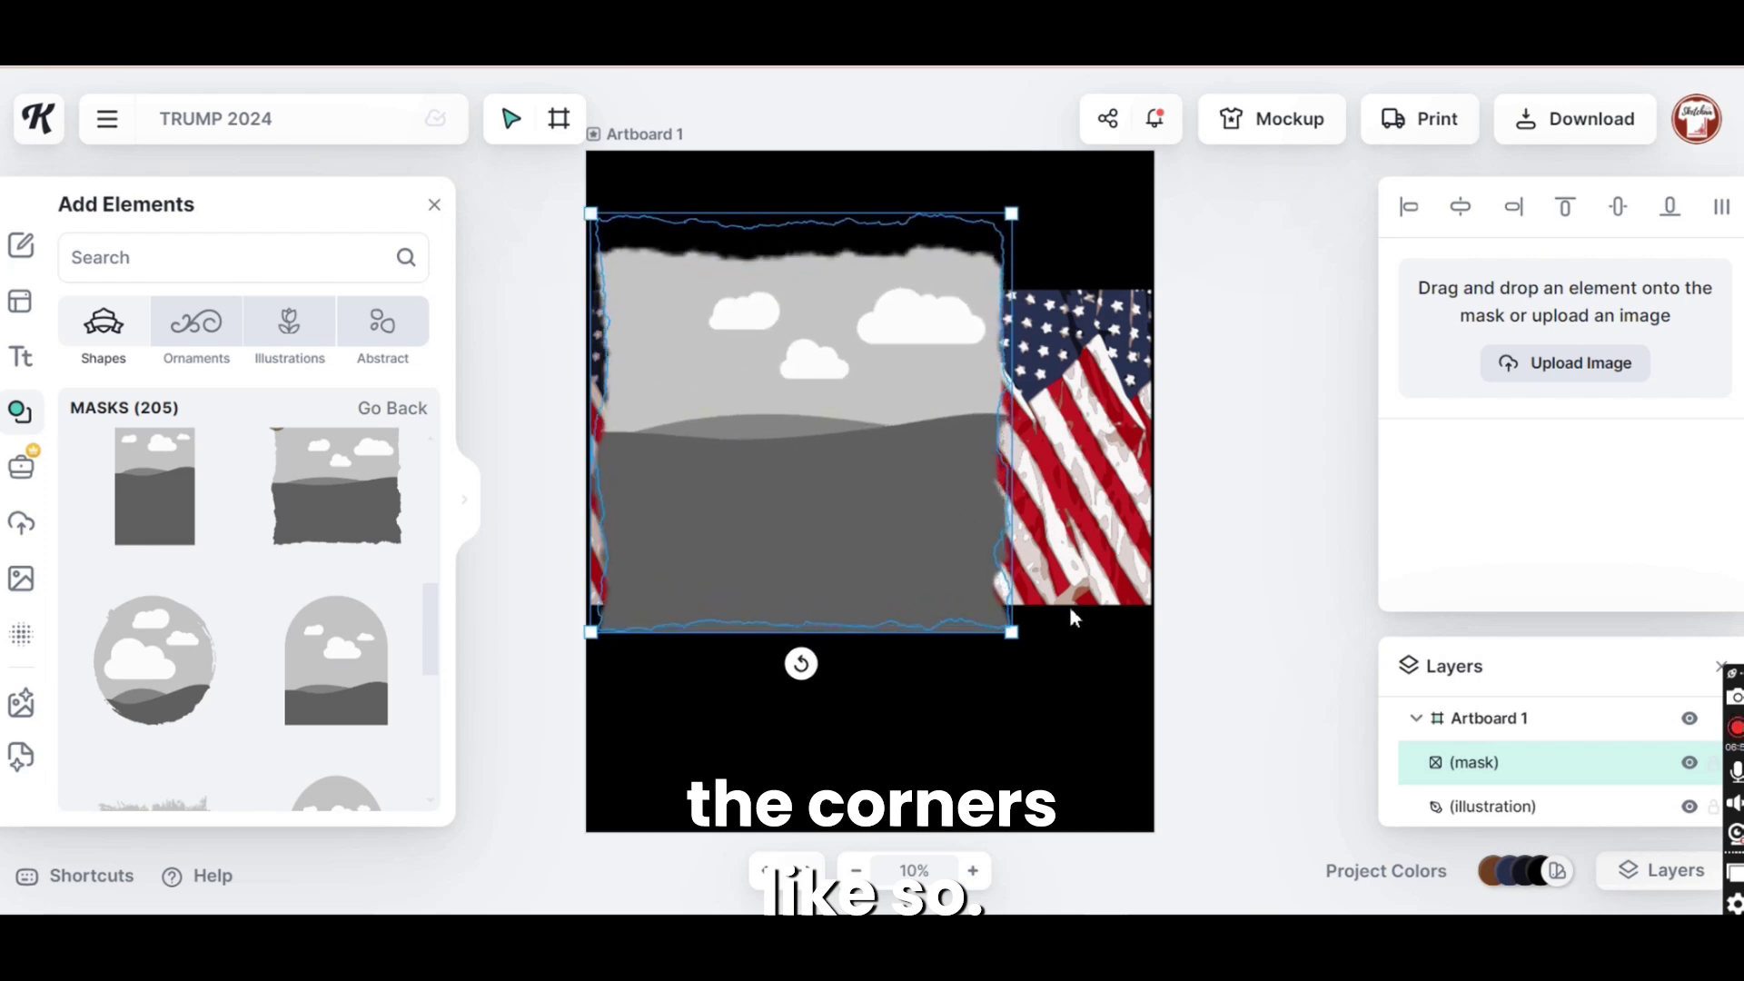
drag(1011, 633, 1166, 652)
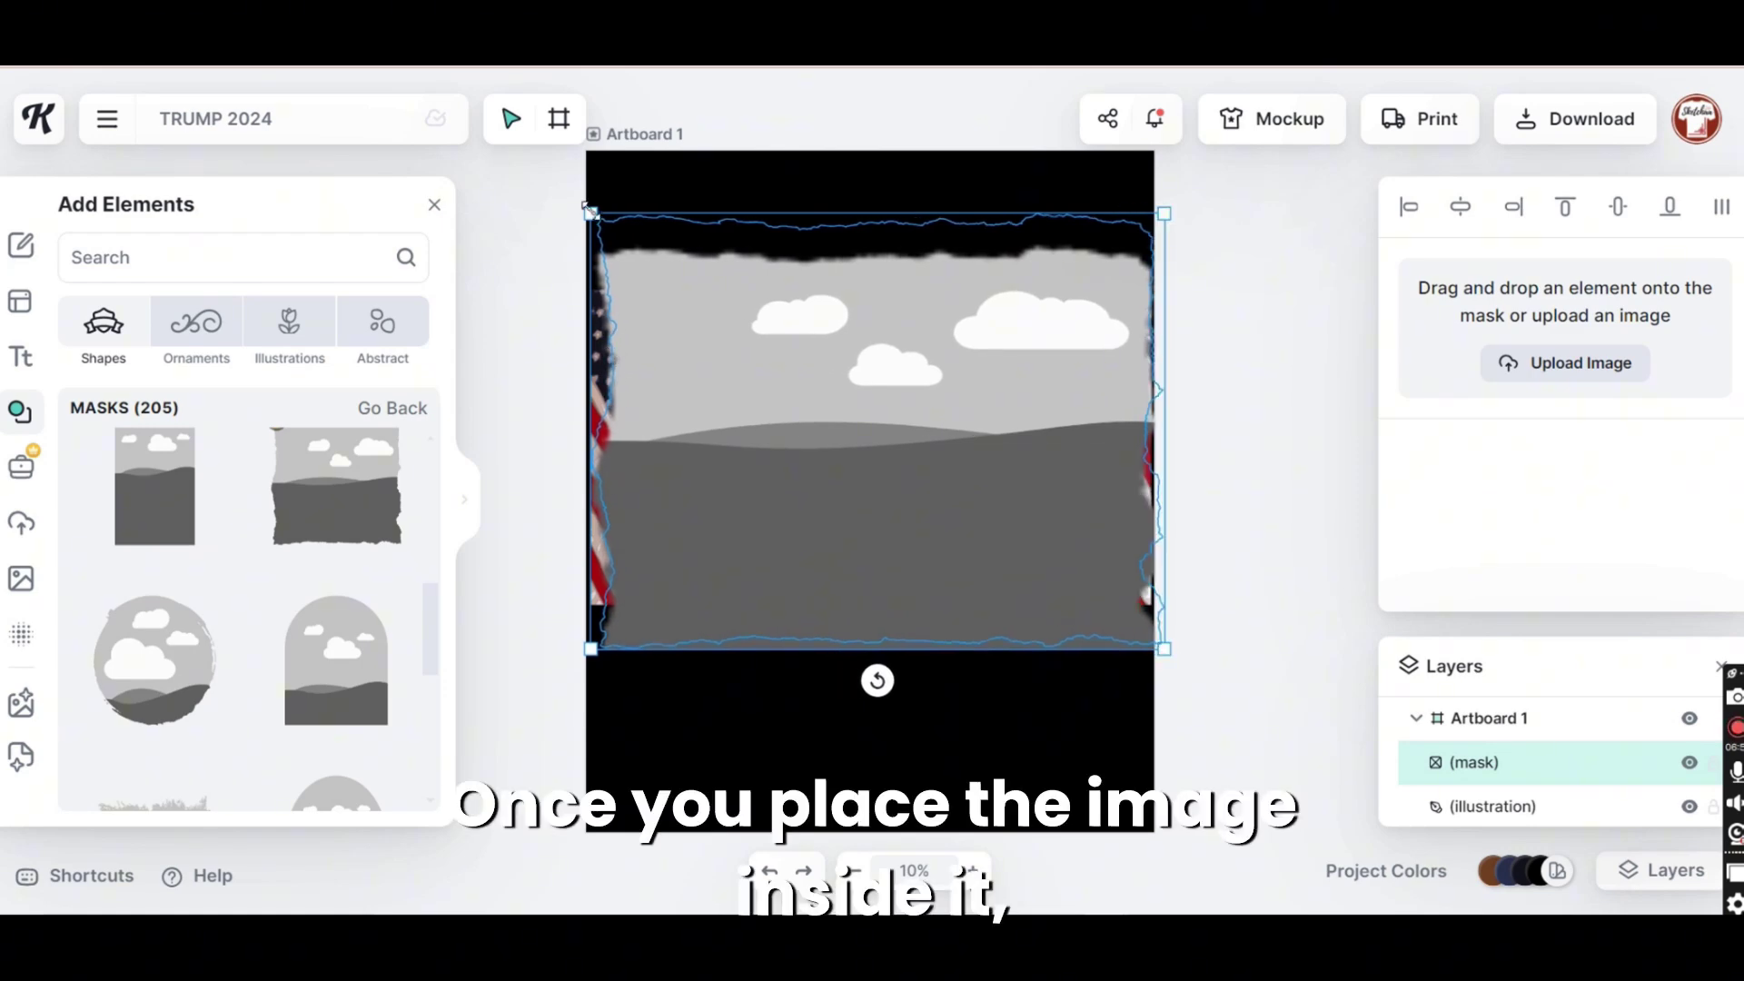
Shift the mask to expose the vectorized illustration and place the illustration inside the mask
double_click(985, 525)
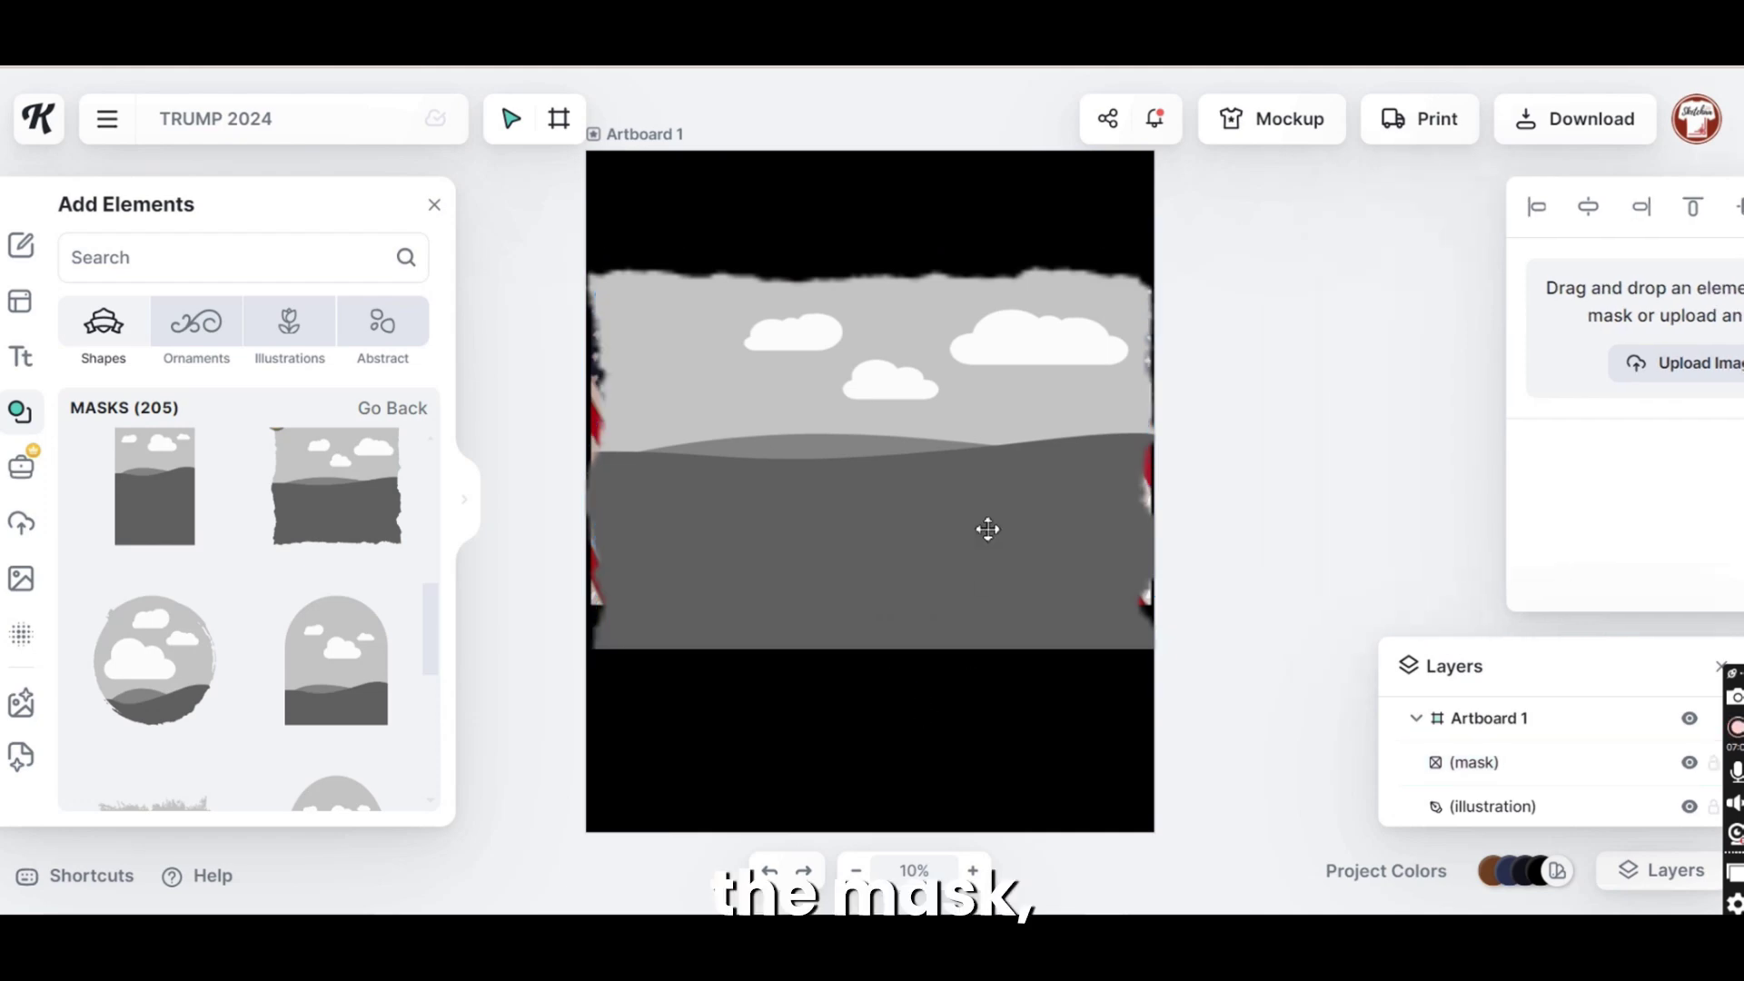
click(1109, 288)
click(1114, 288)
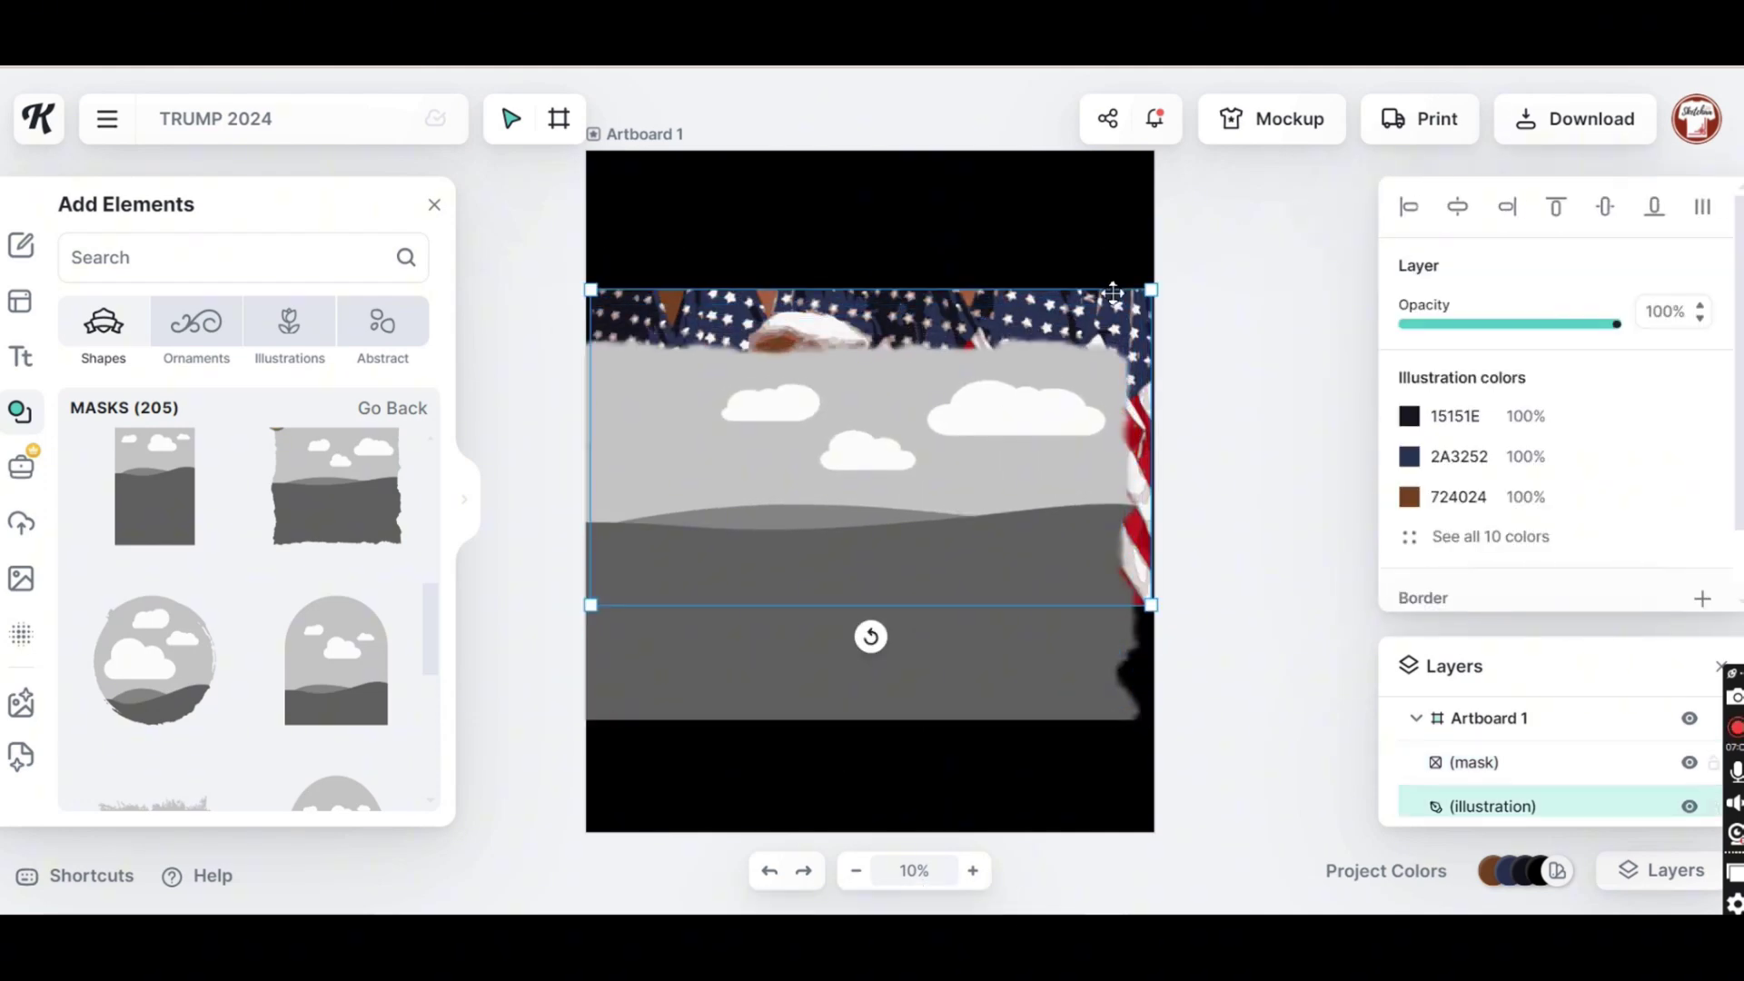
drag(1076, 367, 1069, 393)
key(Escape)
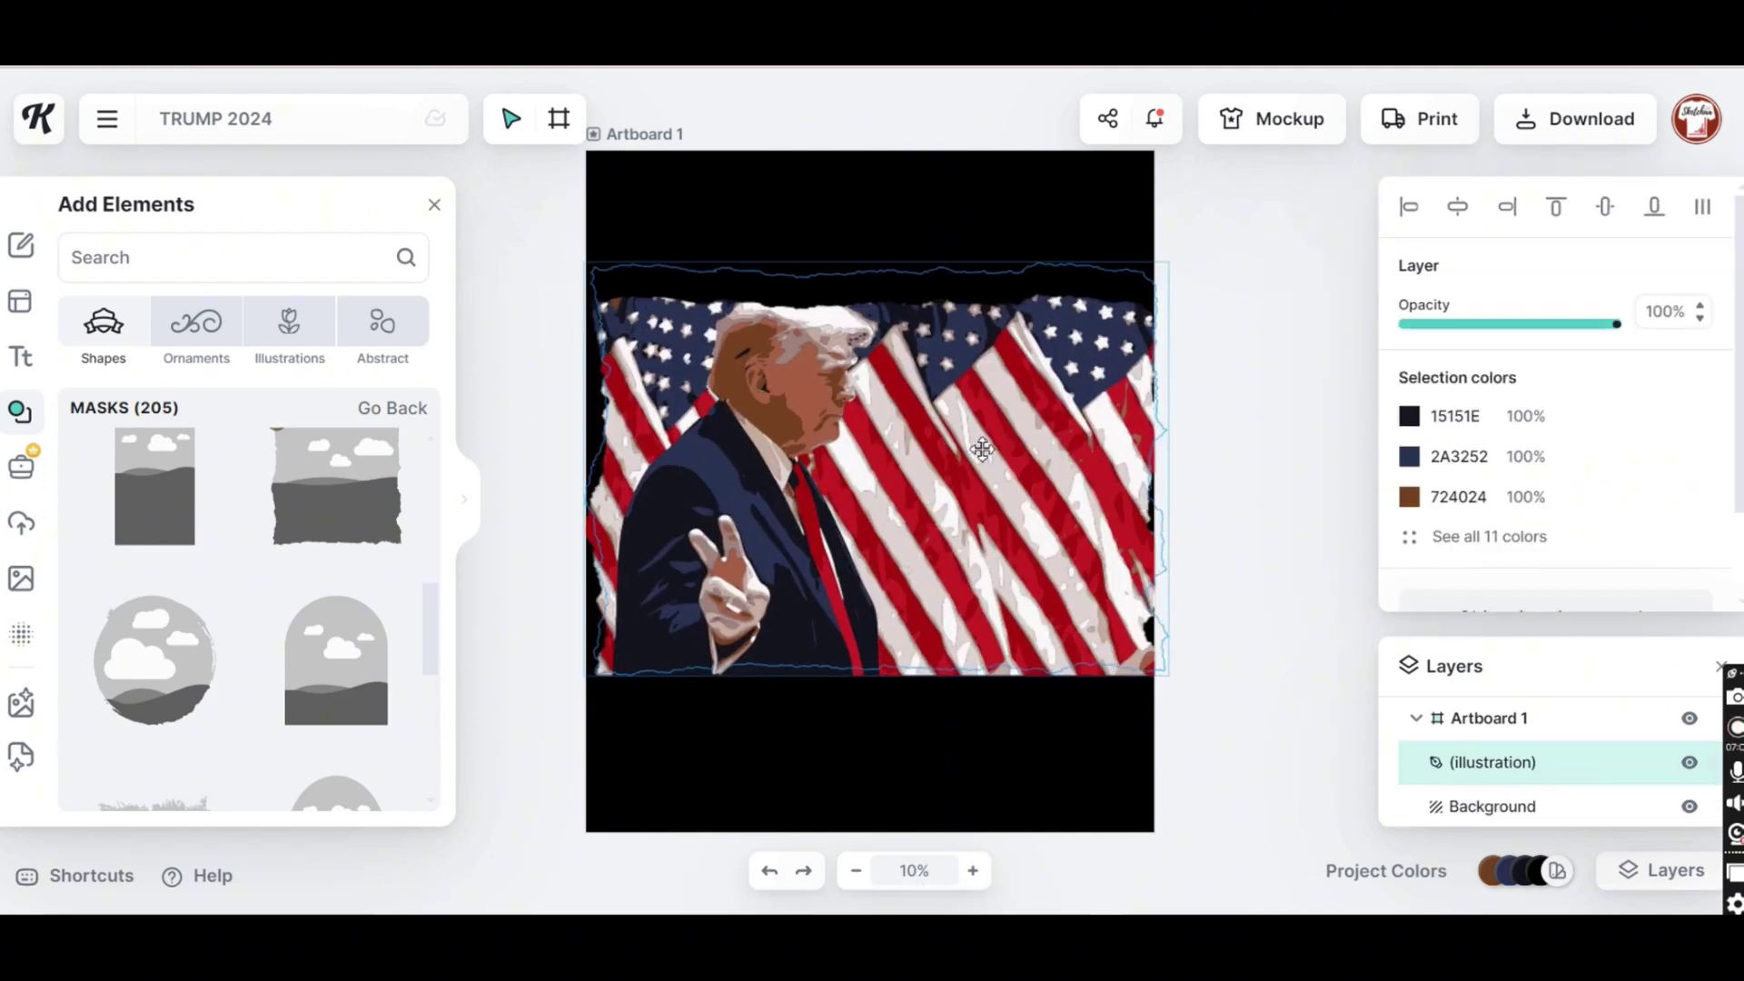
Shrink and reposition the illustration inside the mask so Trump's whole head shows below the upper edge
double_click(957, 423)
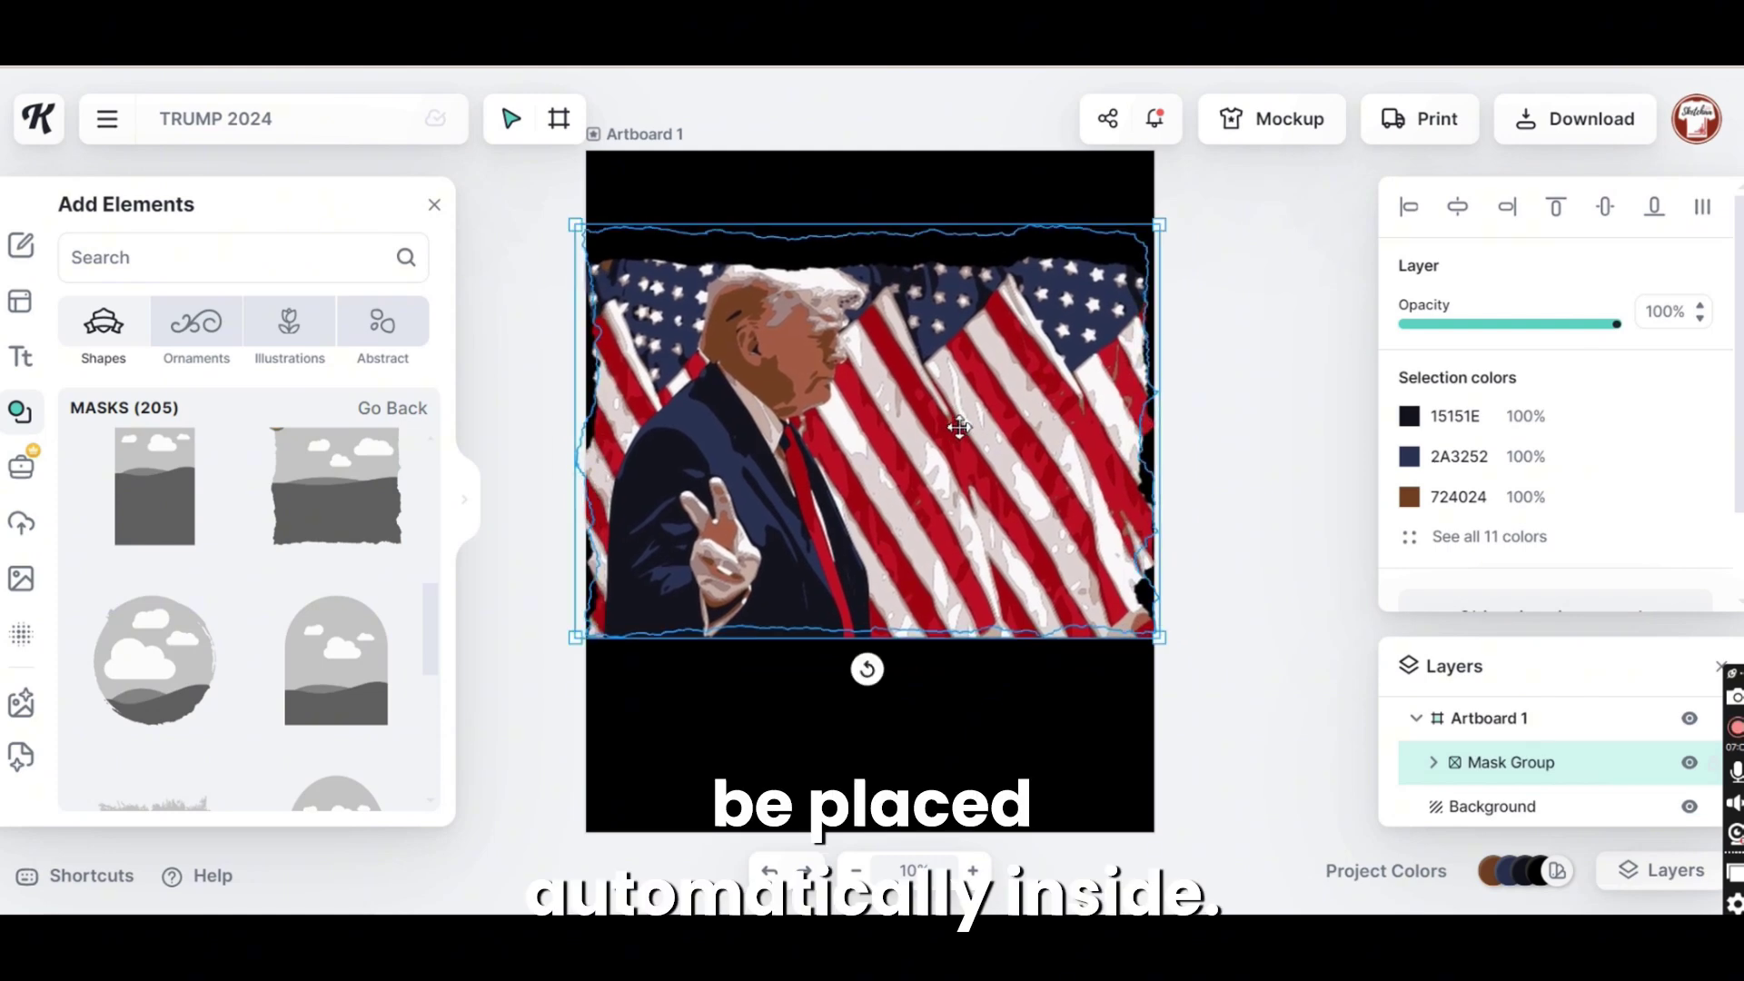
drag(503, 224, 562, 277)
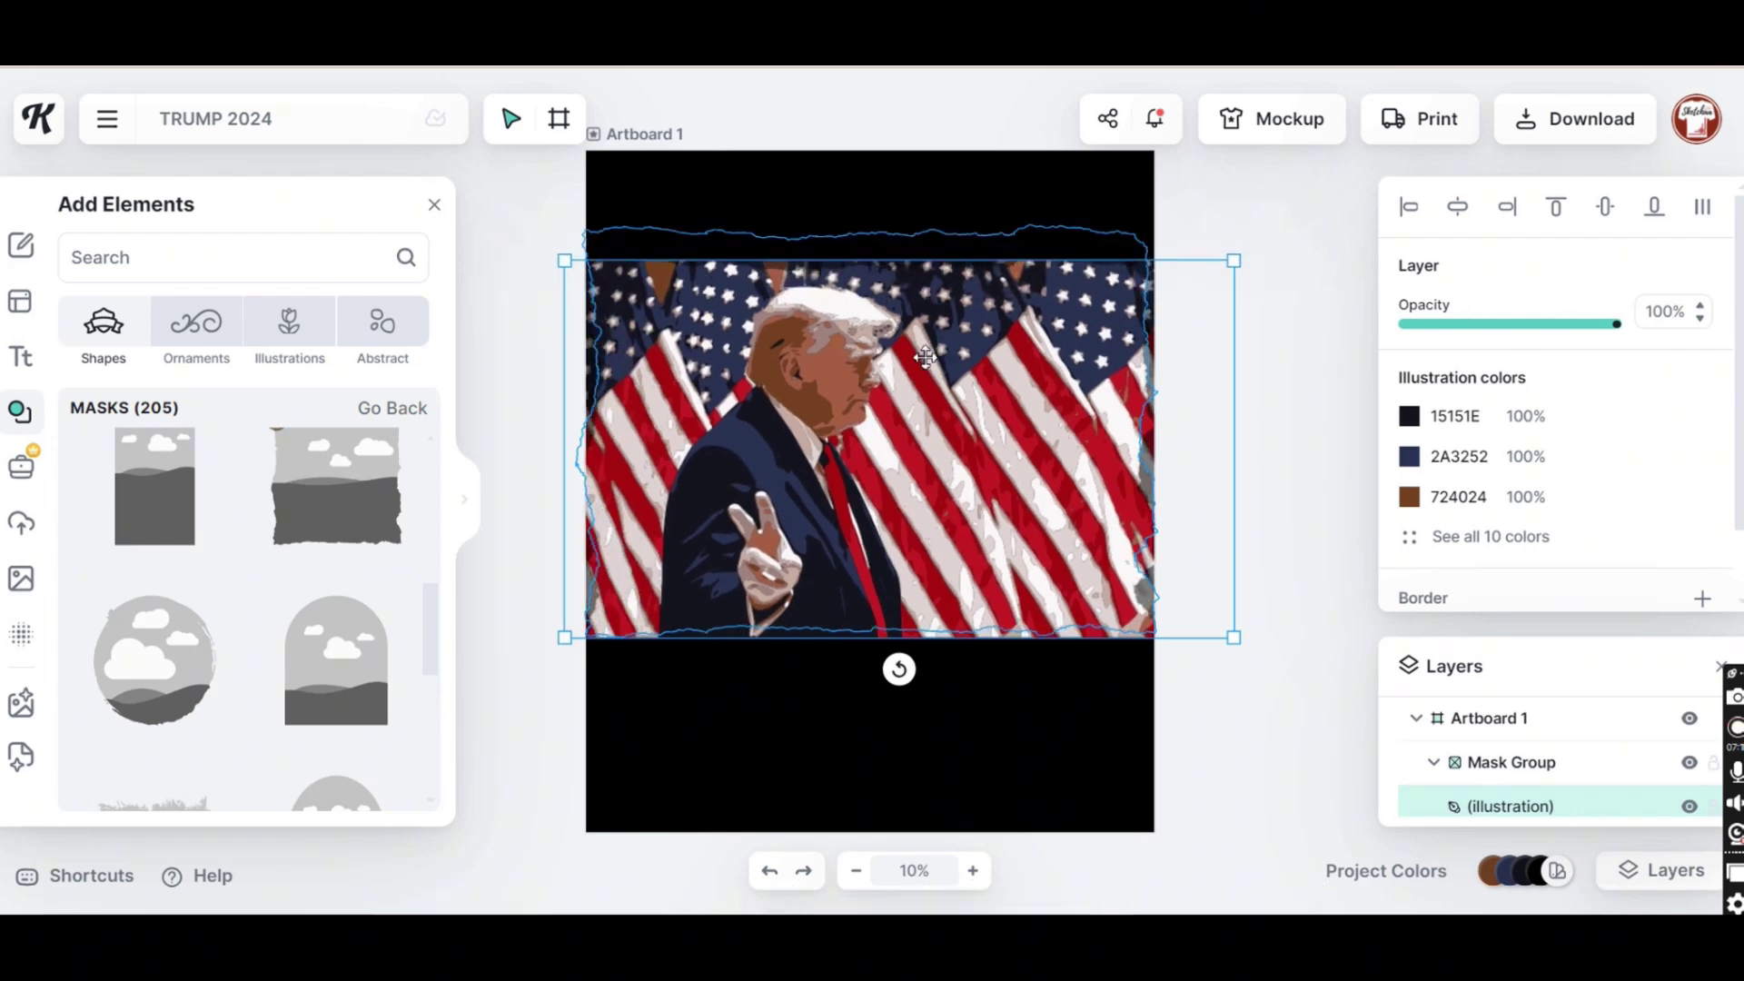
drag(929, 348, 924, 350)
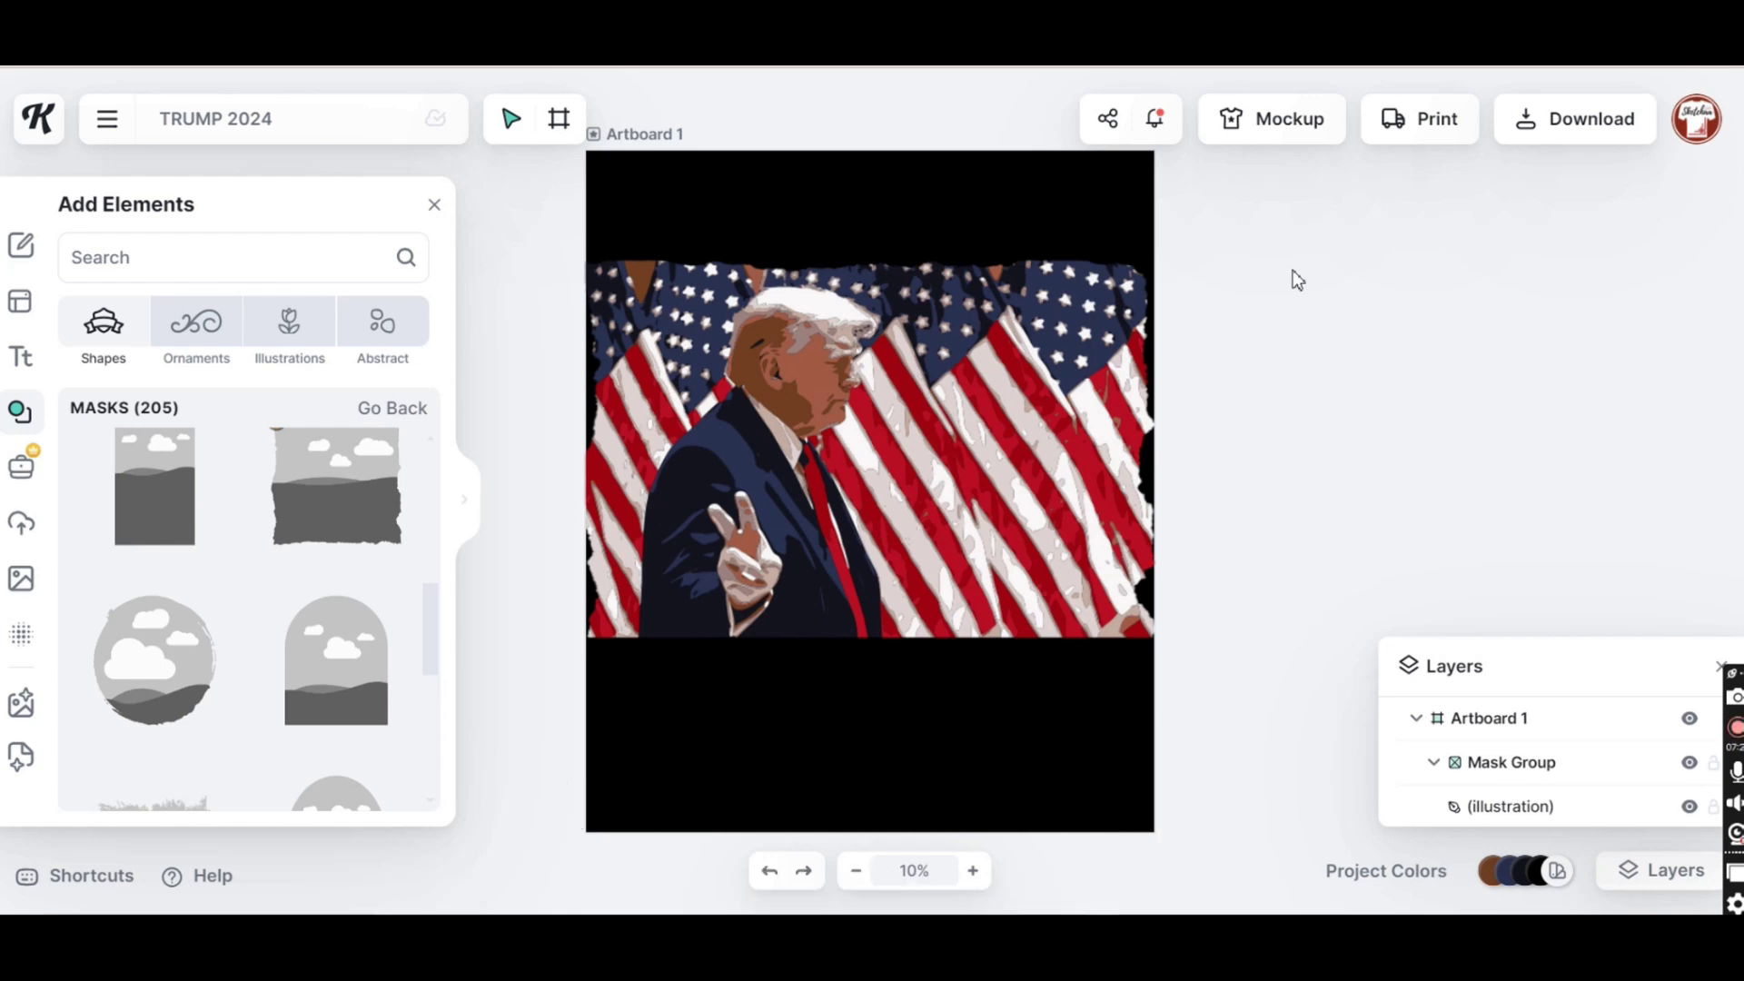
Scale the mask group down so it leaves a margin inside the artboard's sides
click(992, 400)
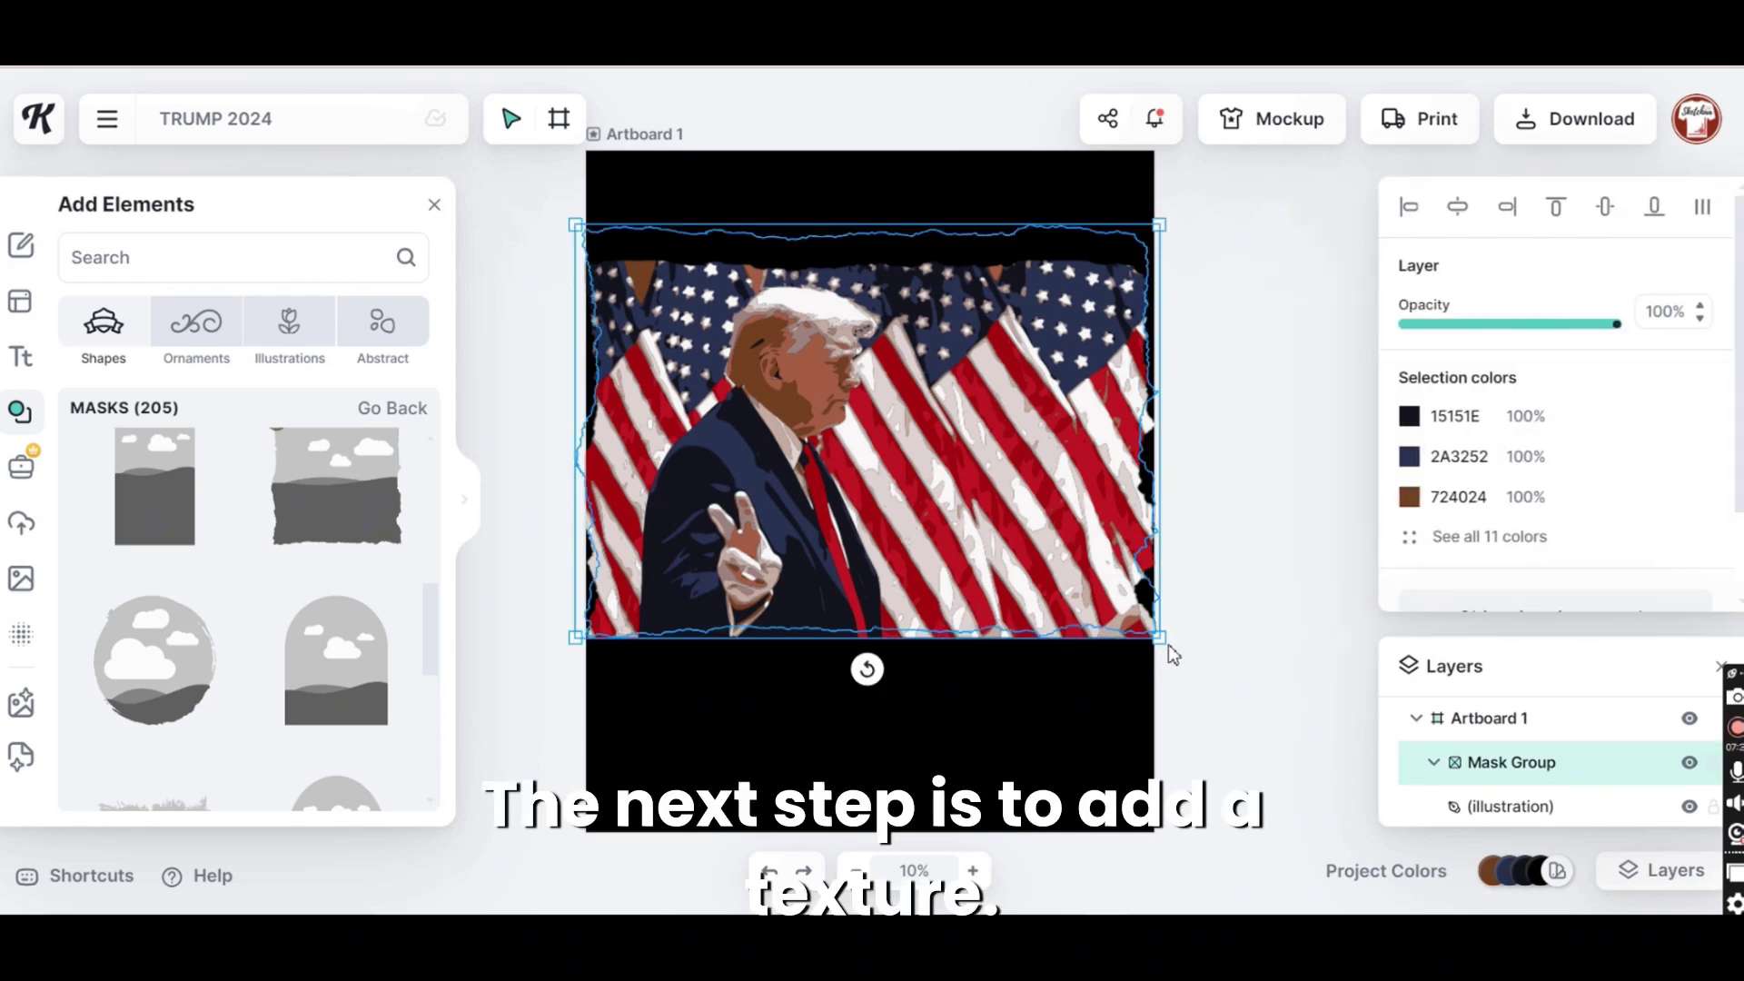
drag(1160, 638, 1108, 609)
click(527, 636)
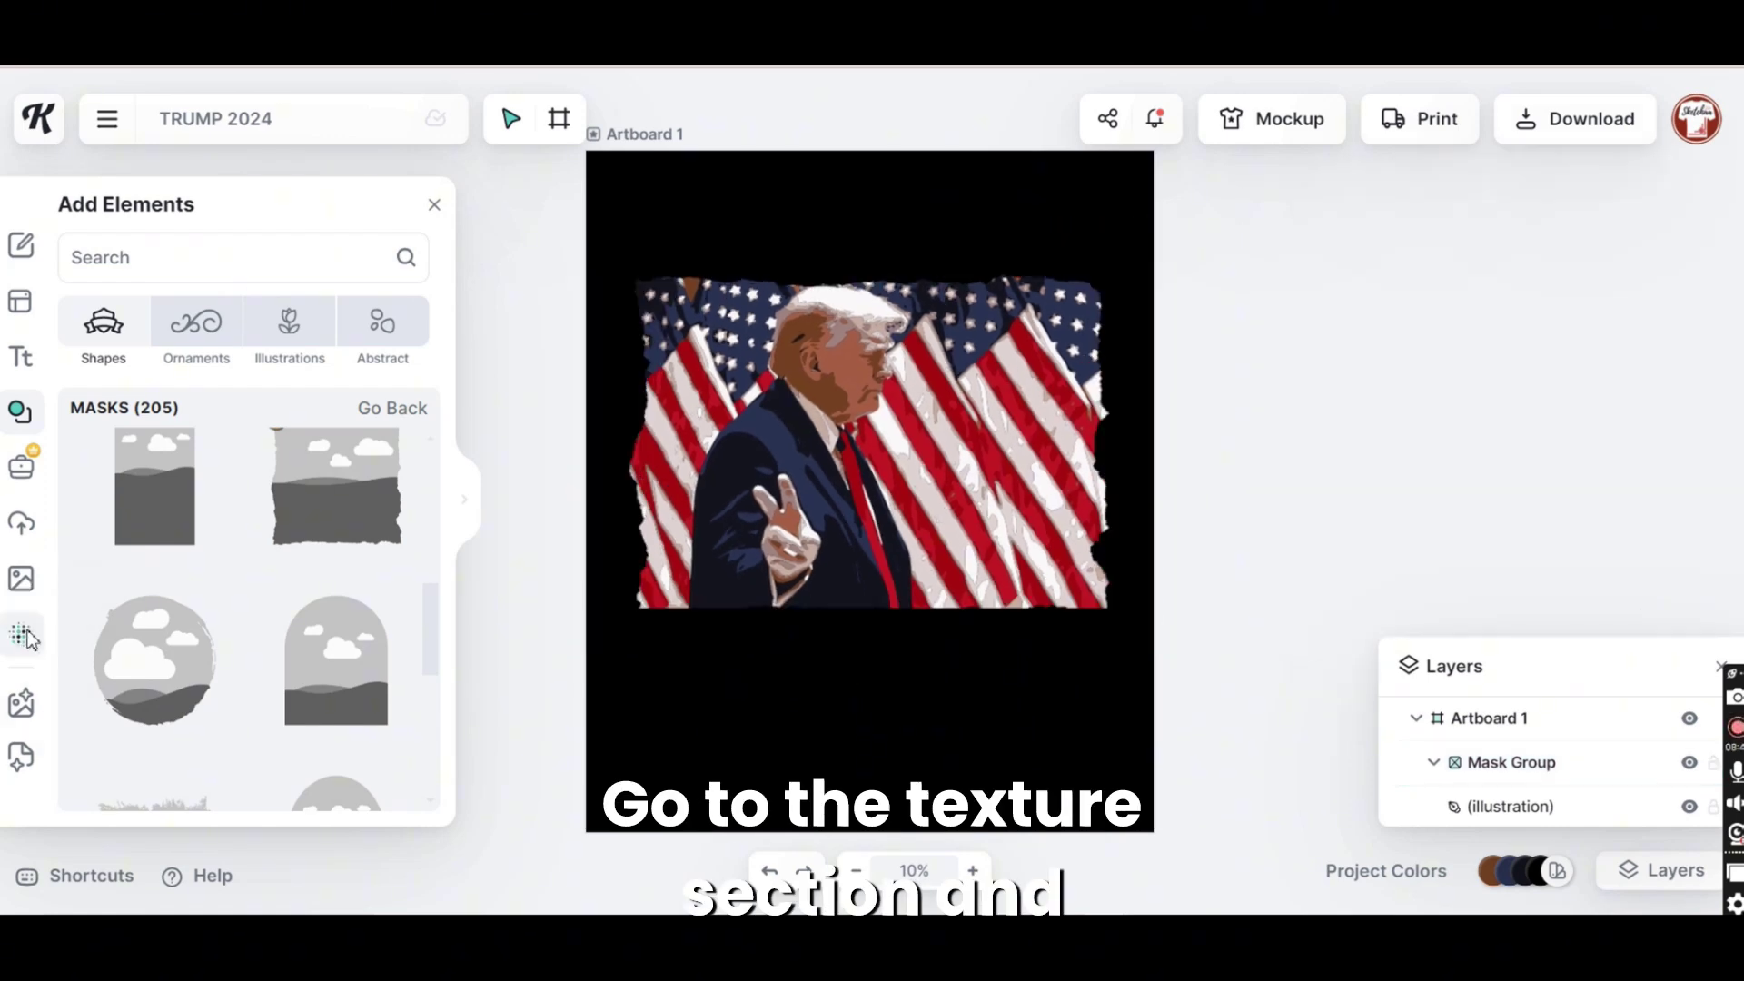
Browse the full Grunge Textures collection and add one of its textures over the design on the artboard
click(23, 635)
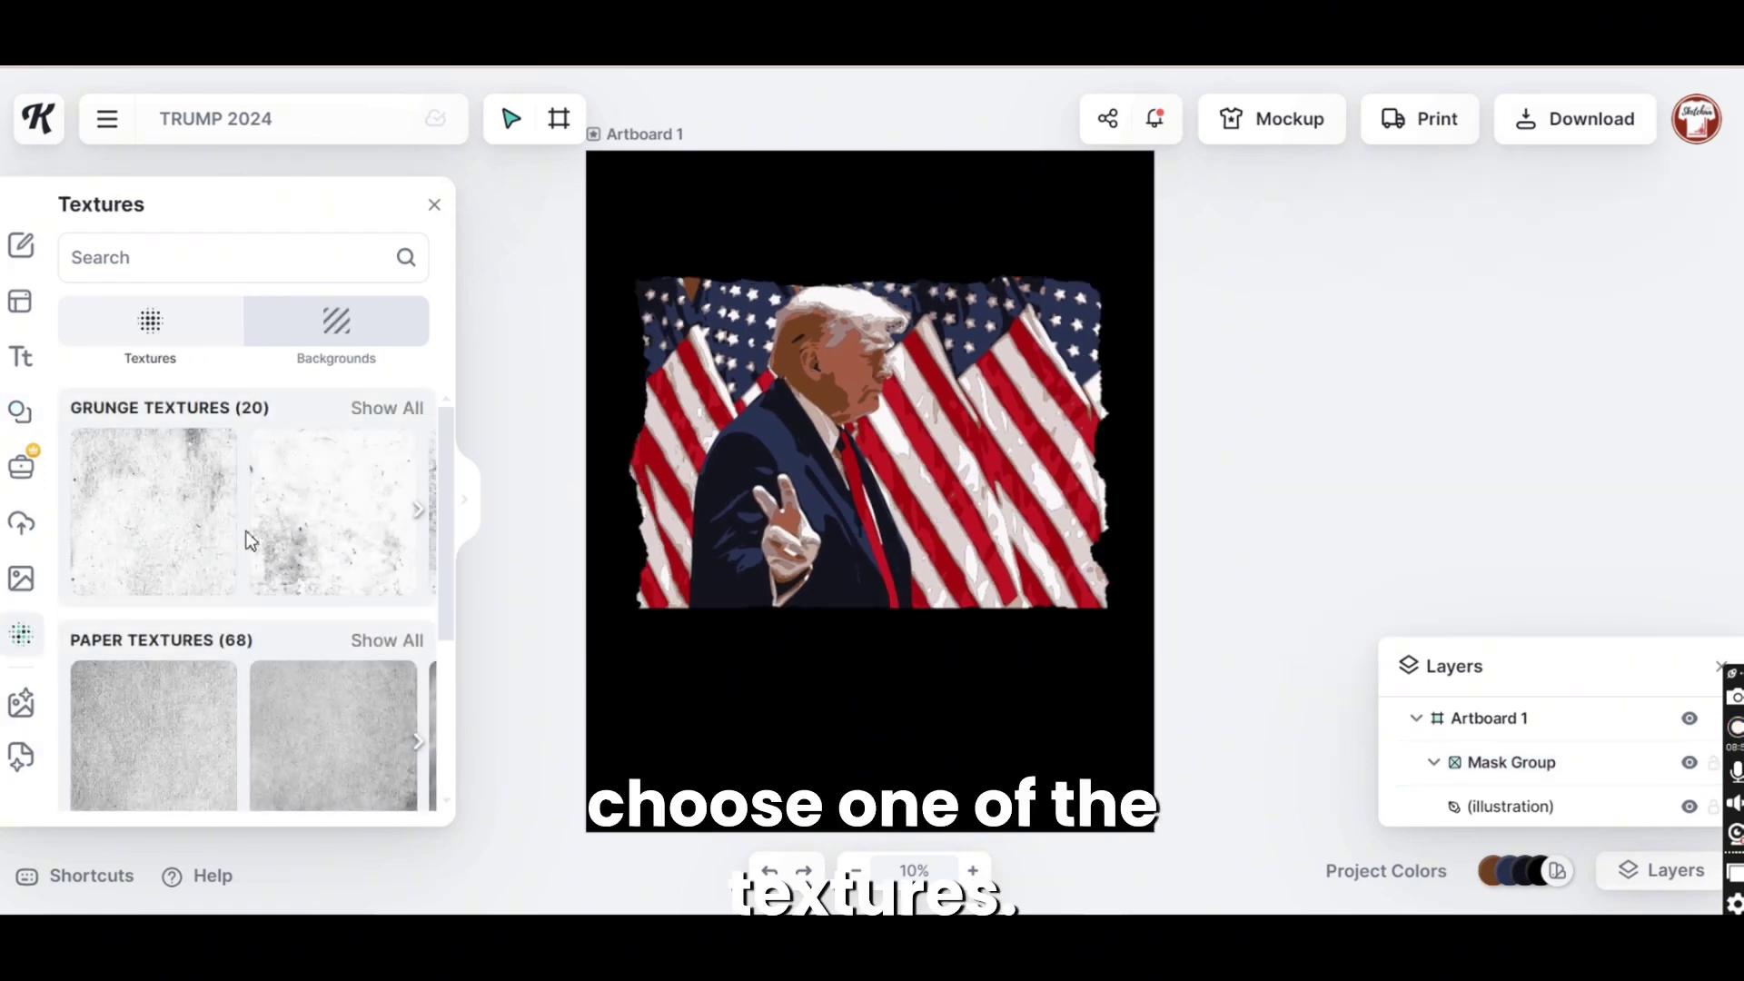
scroll(330, 605, down, 1)
scroll(330, 605, up, 1)
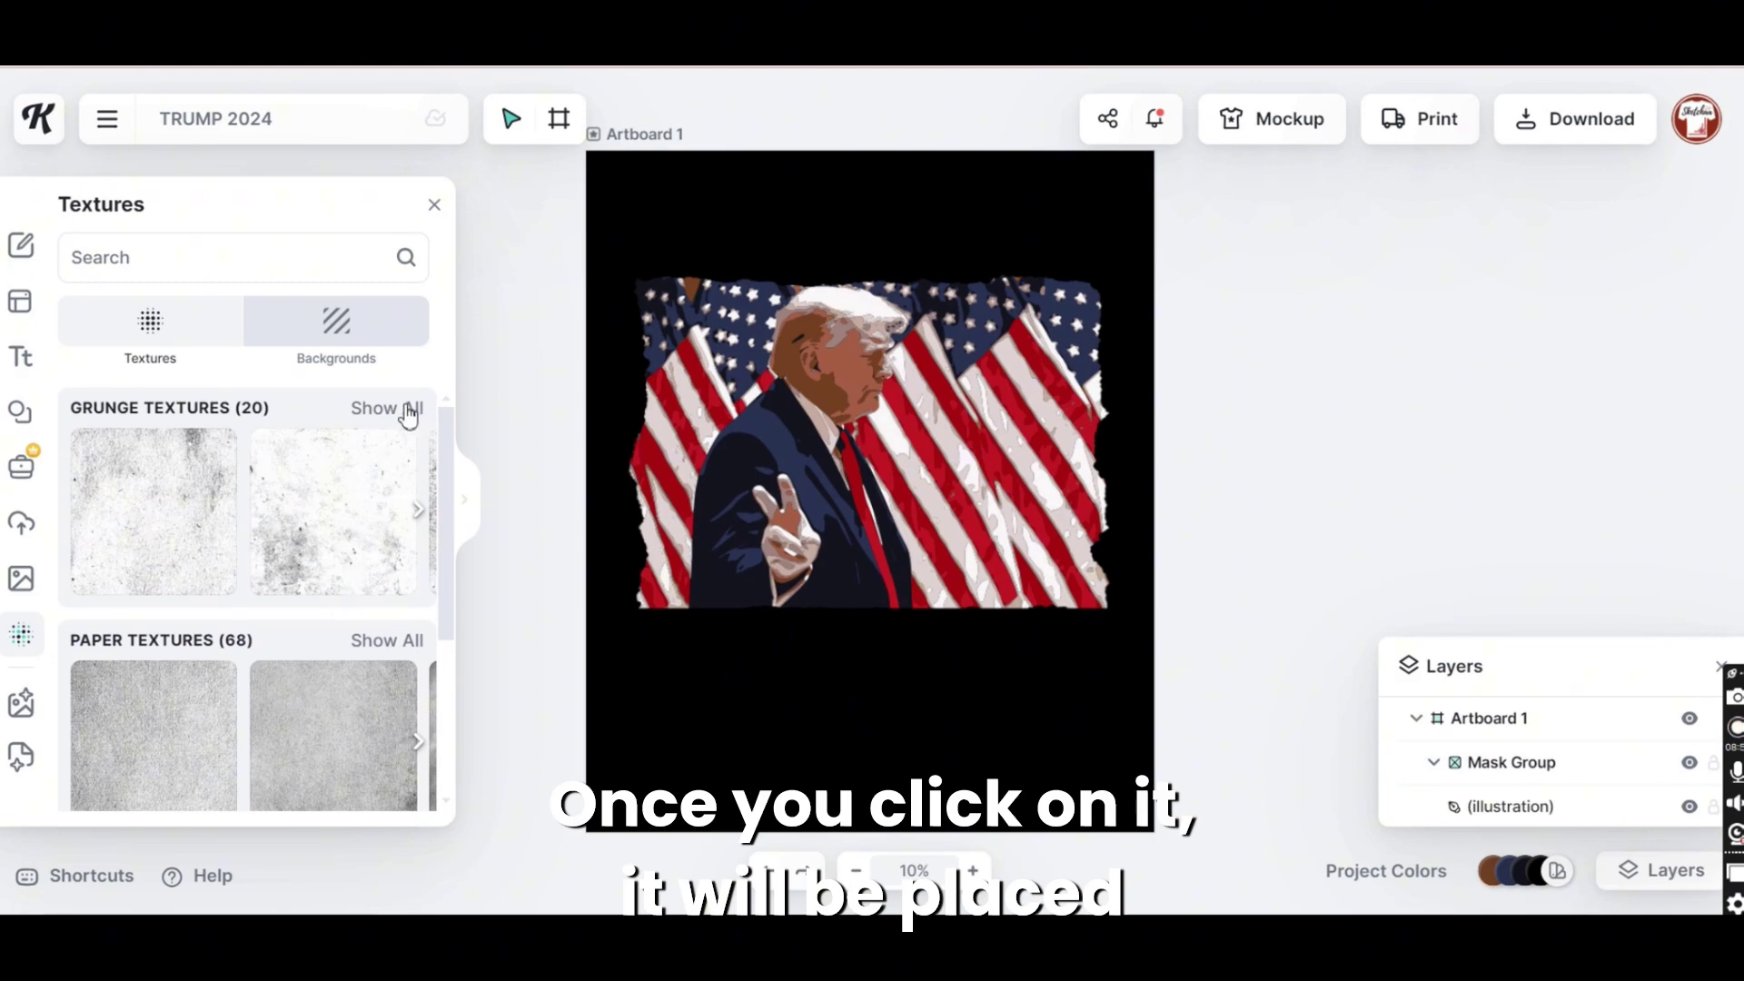
click(408, 413)
scroll(354, 581, down, 3)
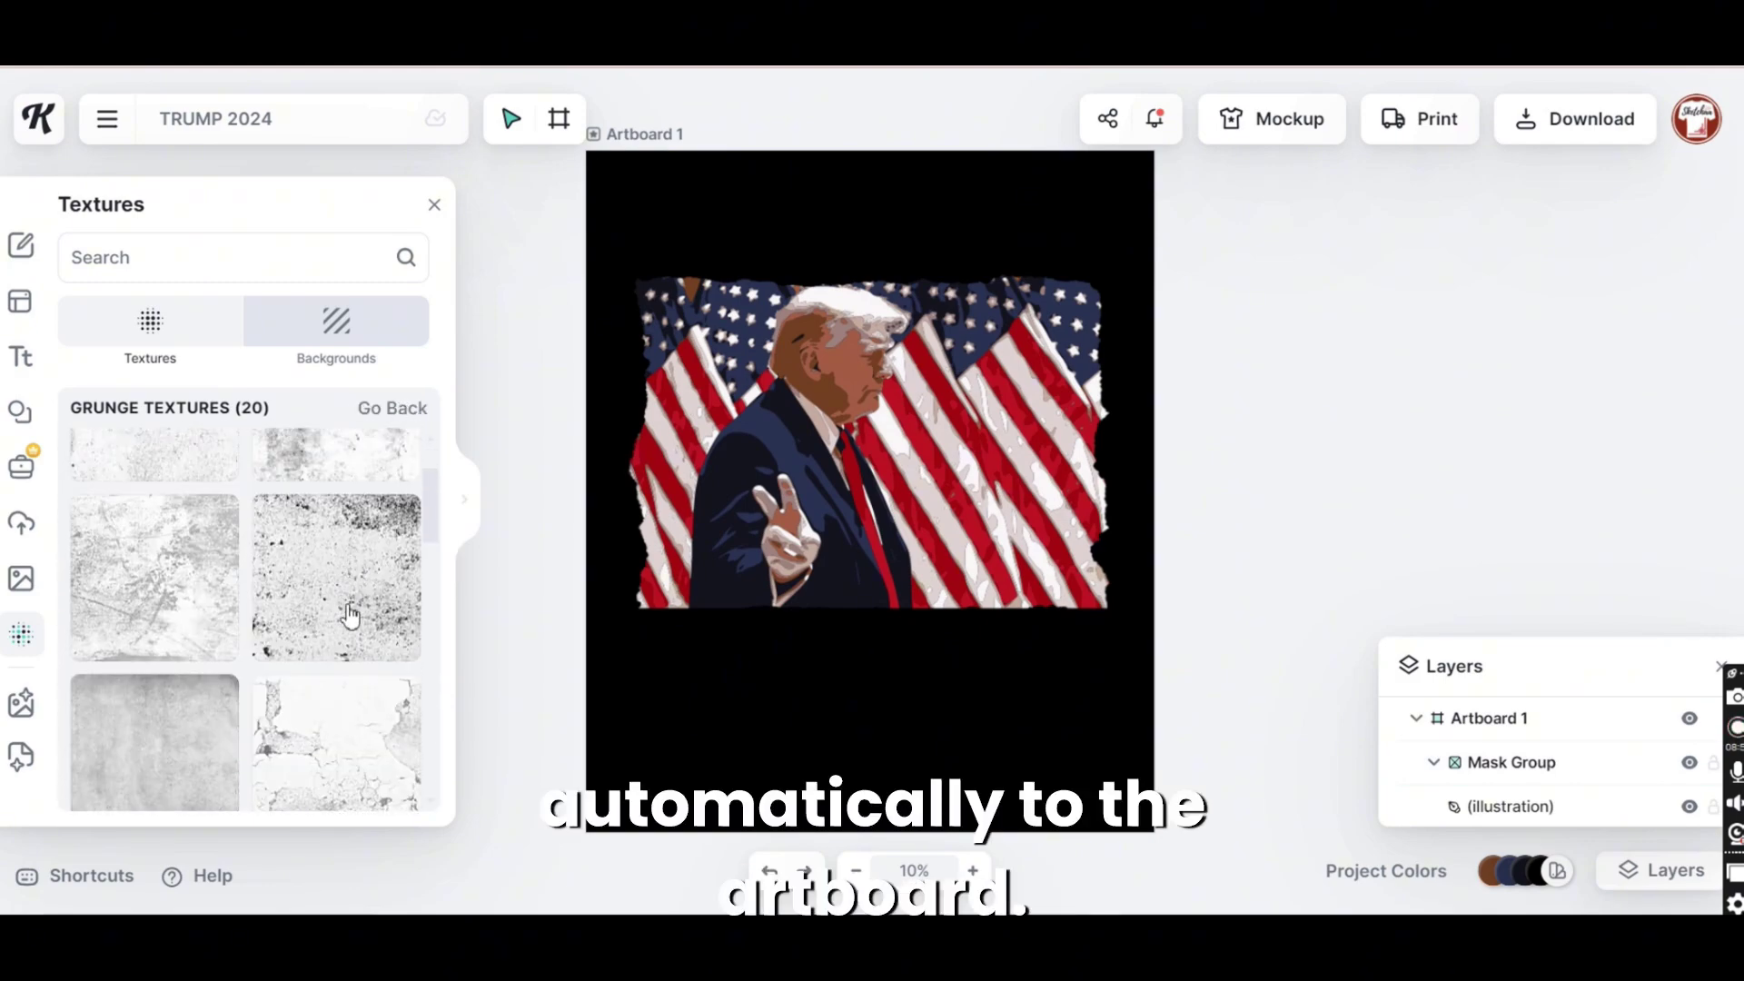
scroll(350, 616, up, 2)
click(1302, 565)
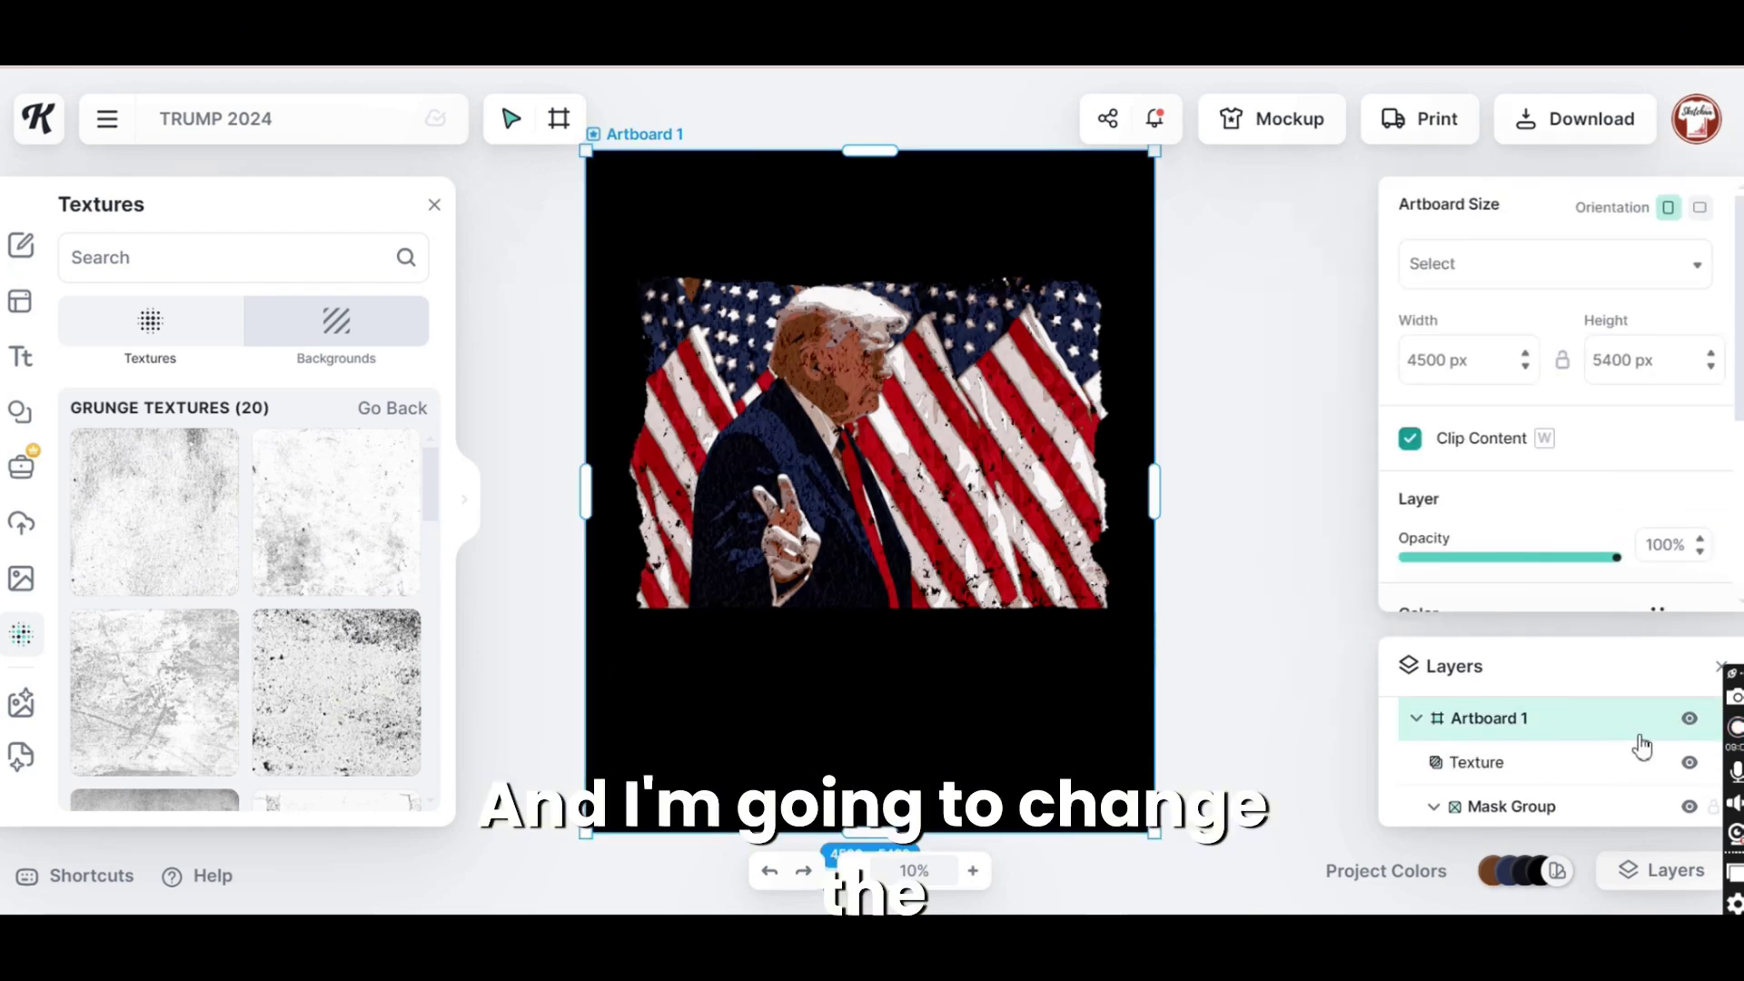
Try the Multiply and Soft Light blend modes on the grunge texture applied to the artboard
scroll(1636, 536, down, 3)
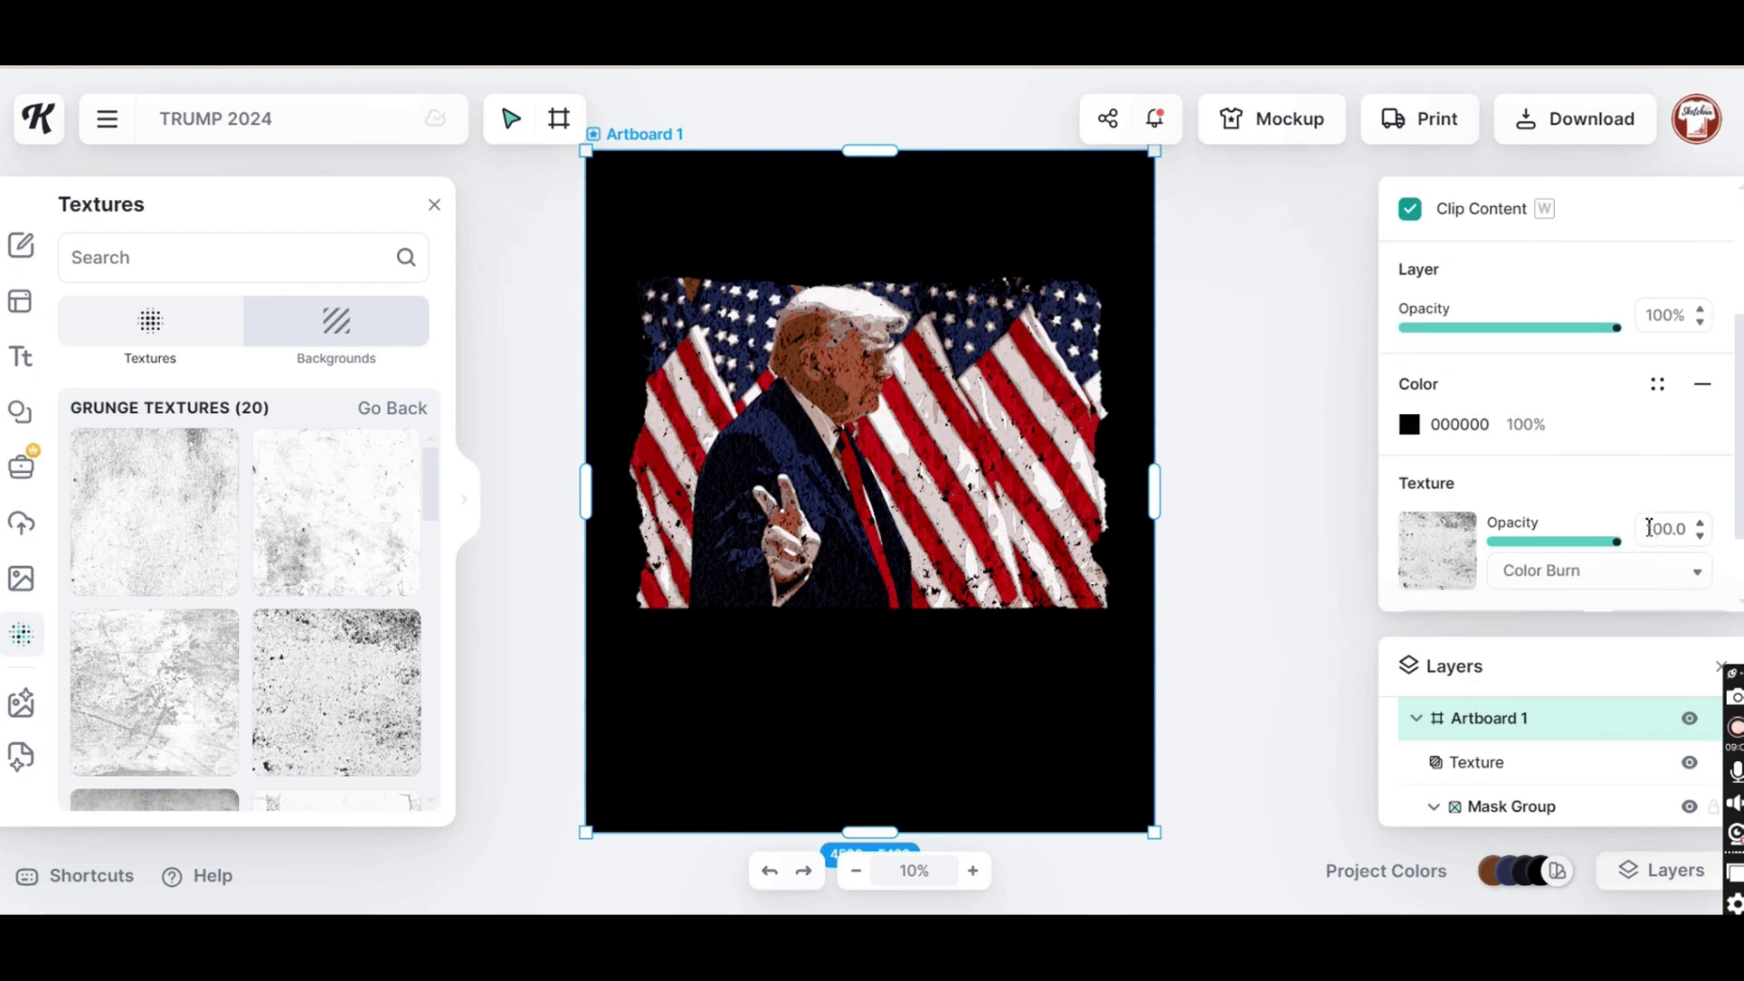
click(1694, 580)
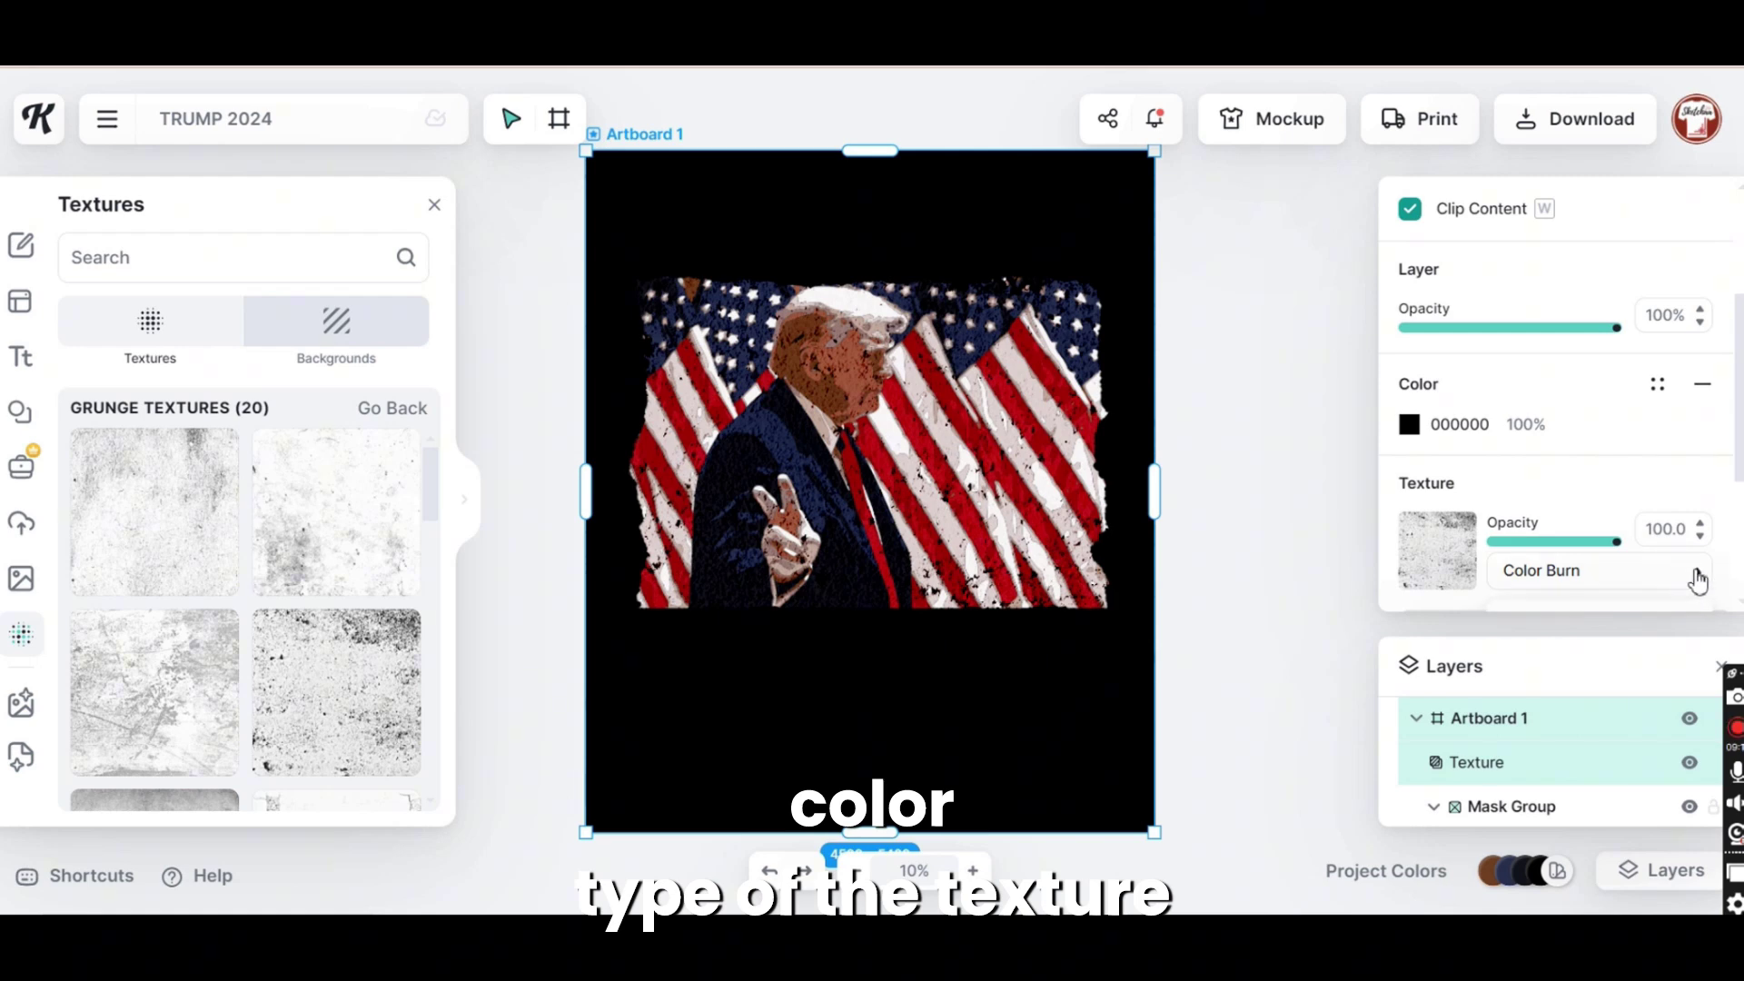
scroll(1695, 577, down, 3)
click(1620, 487)
click(1606, 472)
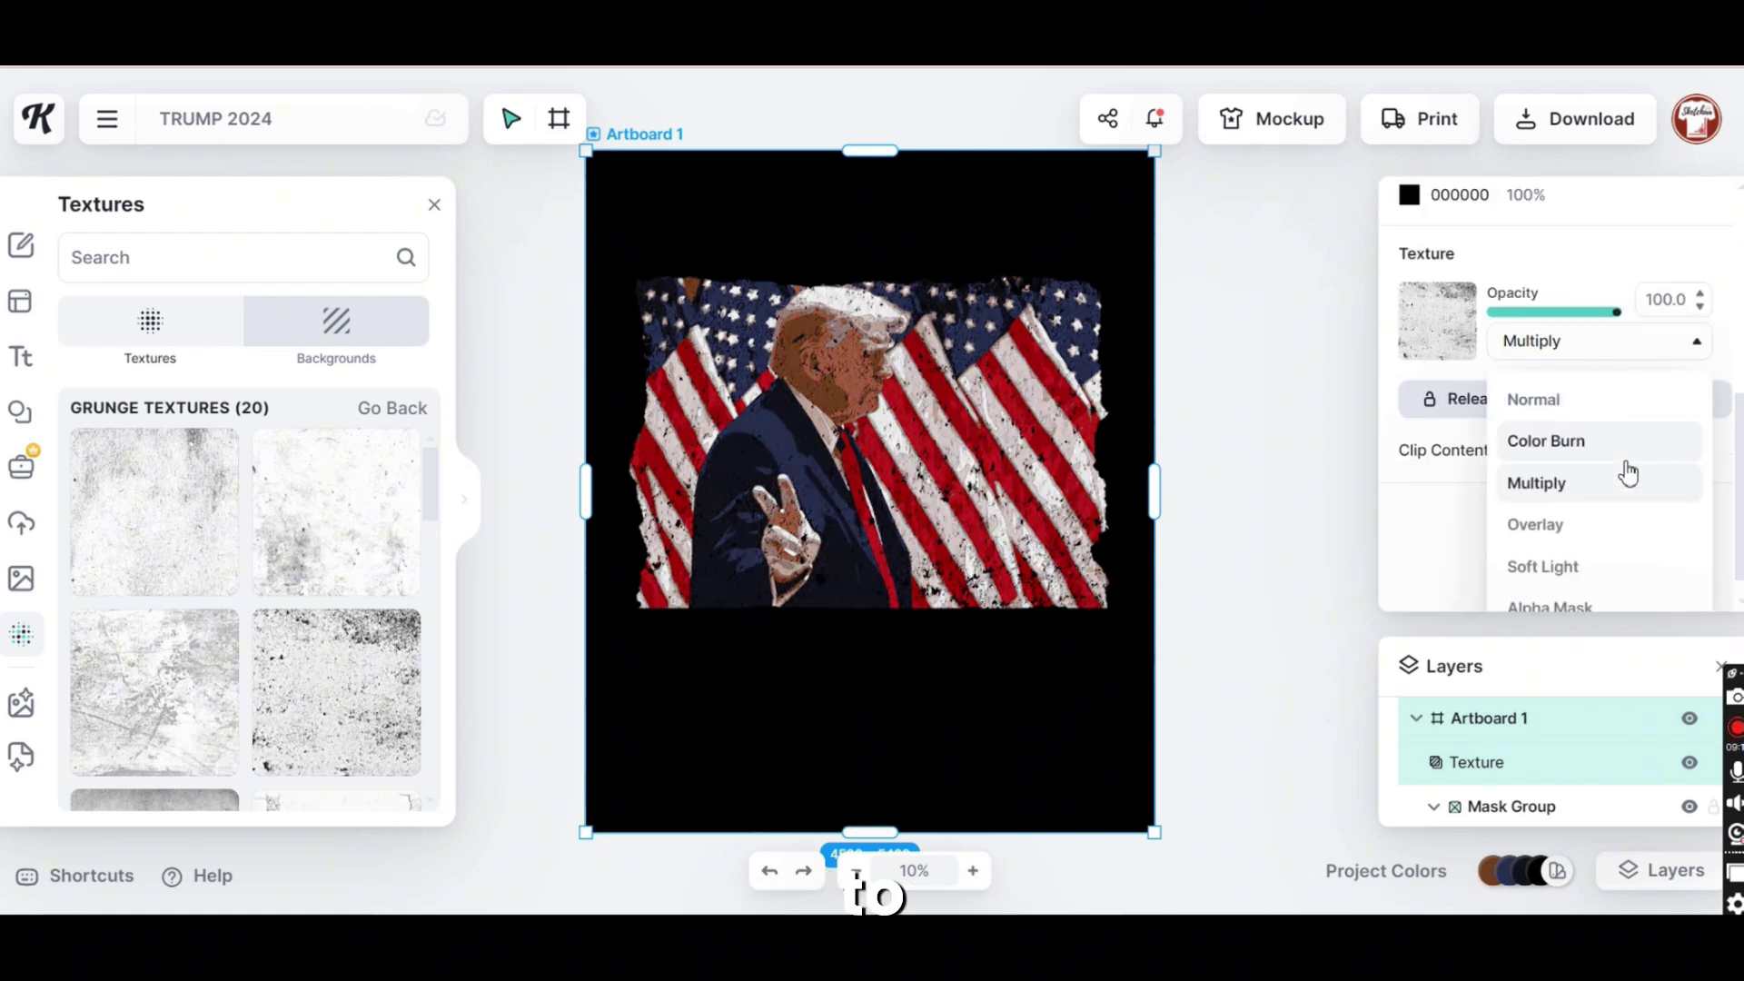
click(1581, 567)
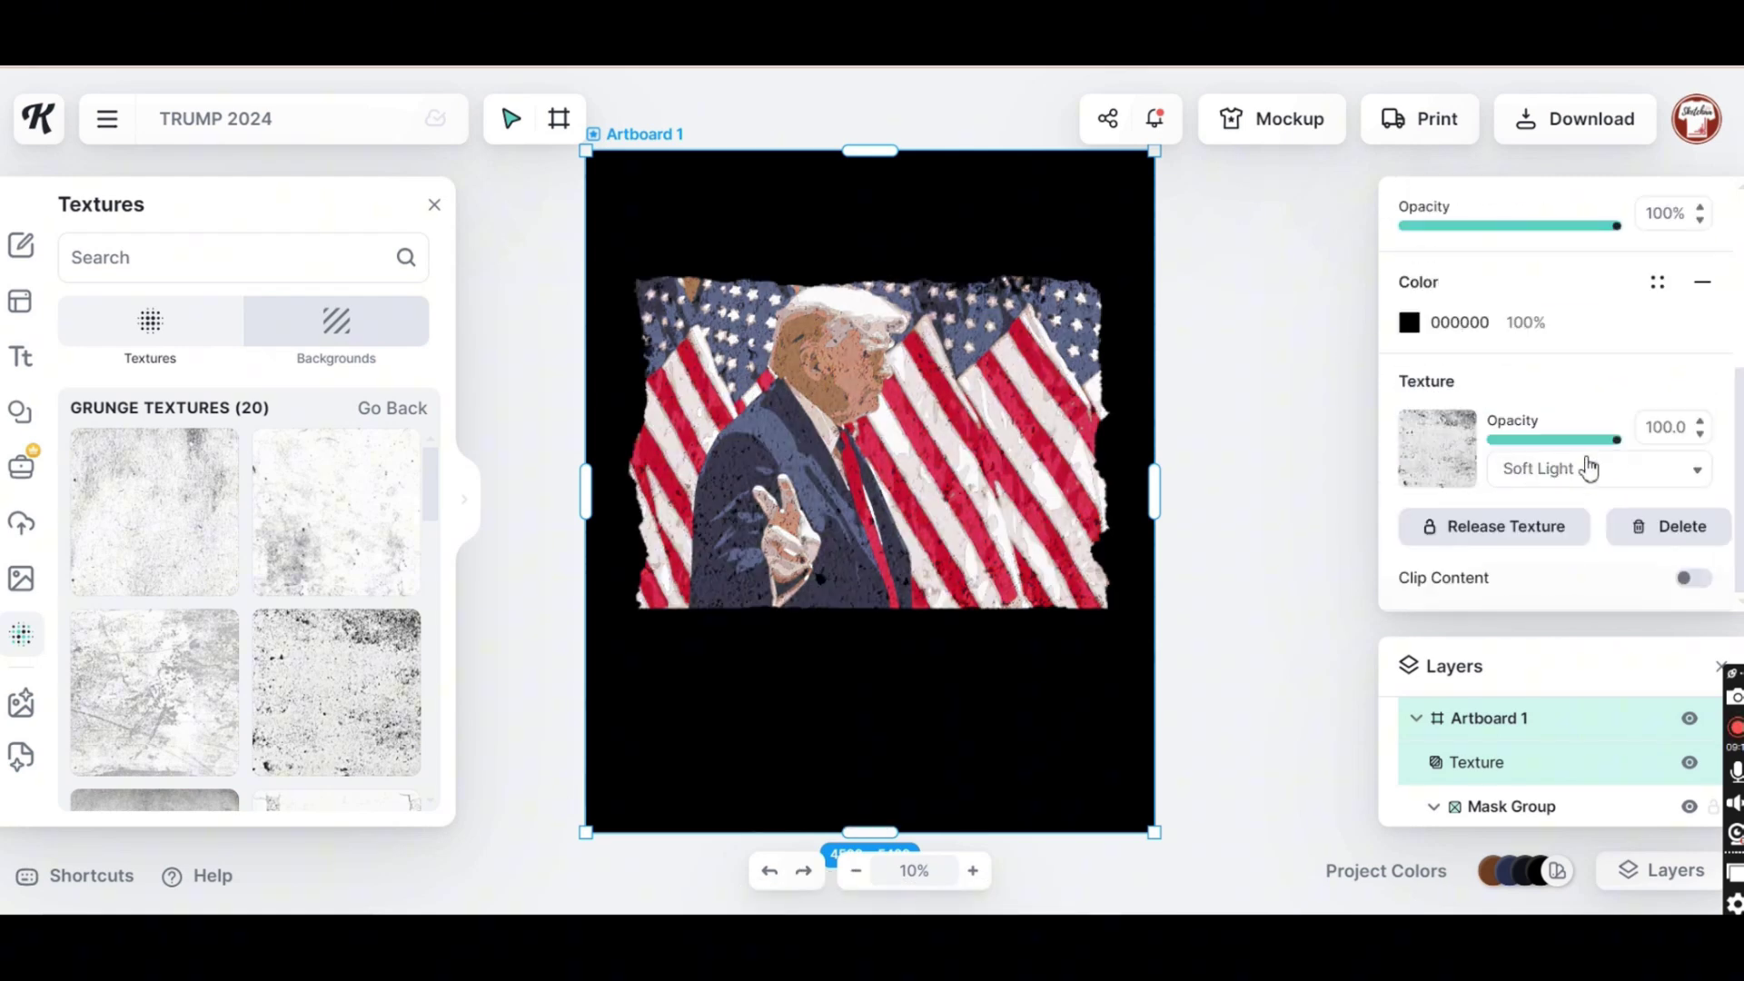
Set the grunge texture's blend mode to Overlay
click(1658, 467)
scroll(1652, 508, down, 2)
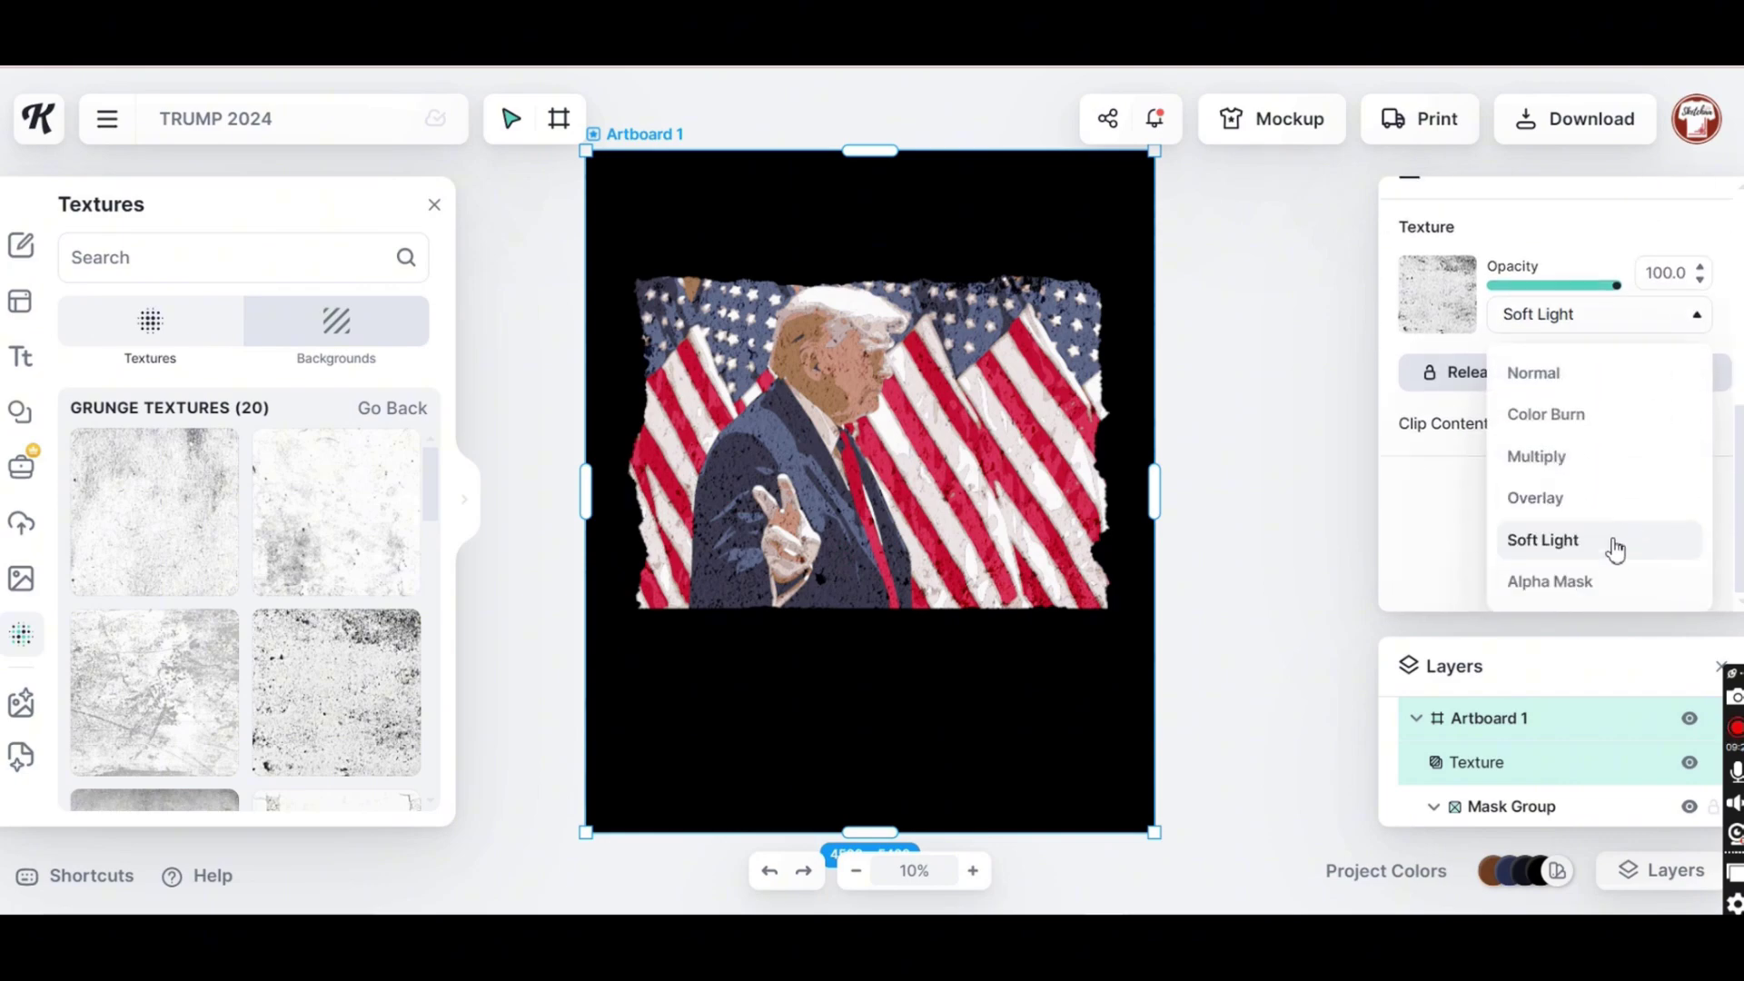
click(1617, 505)
click(1636, 465)
scroll(1652, 469, down, 2)
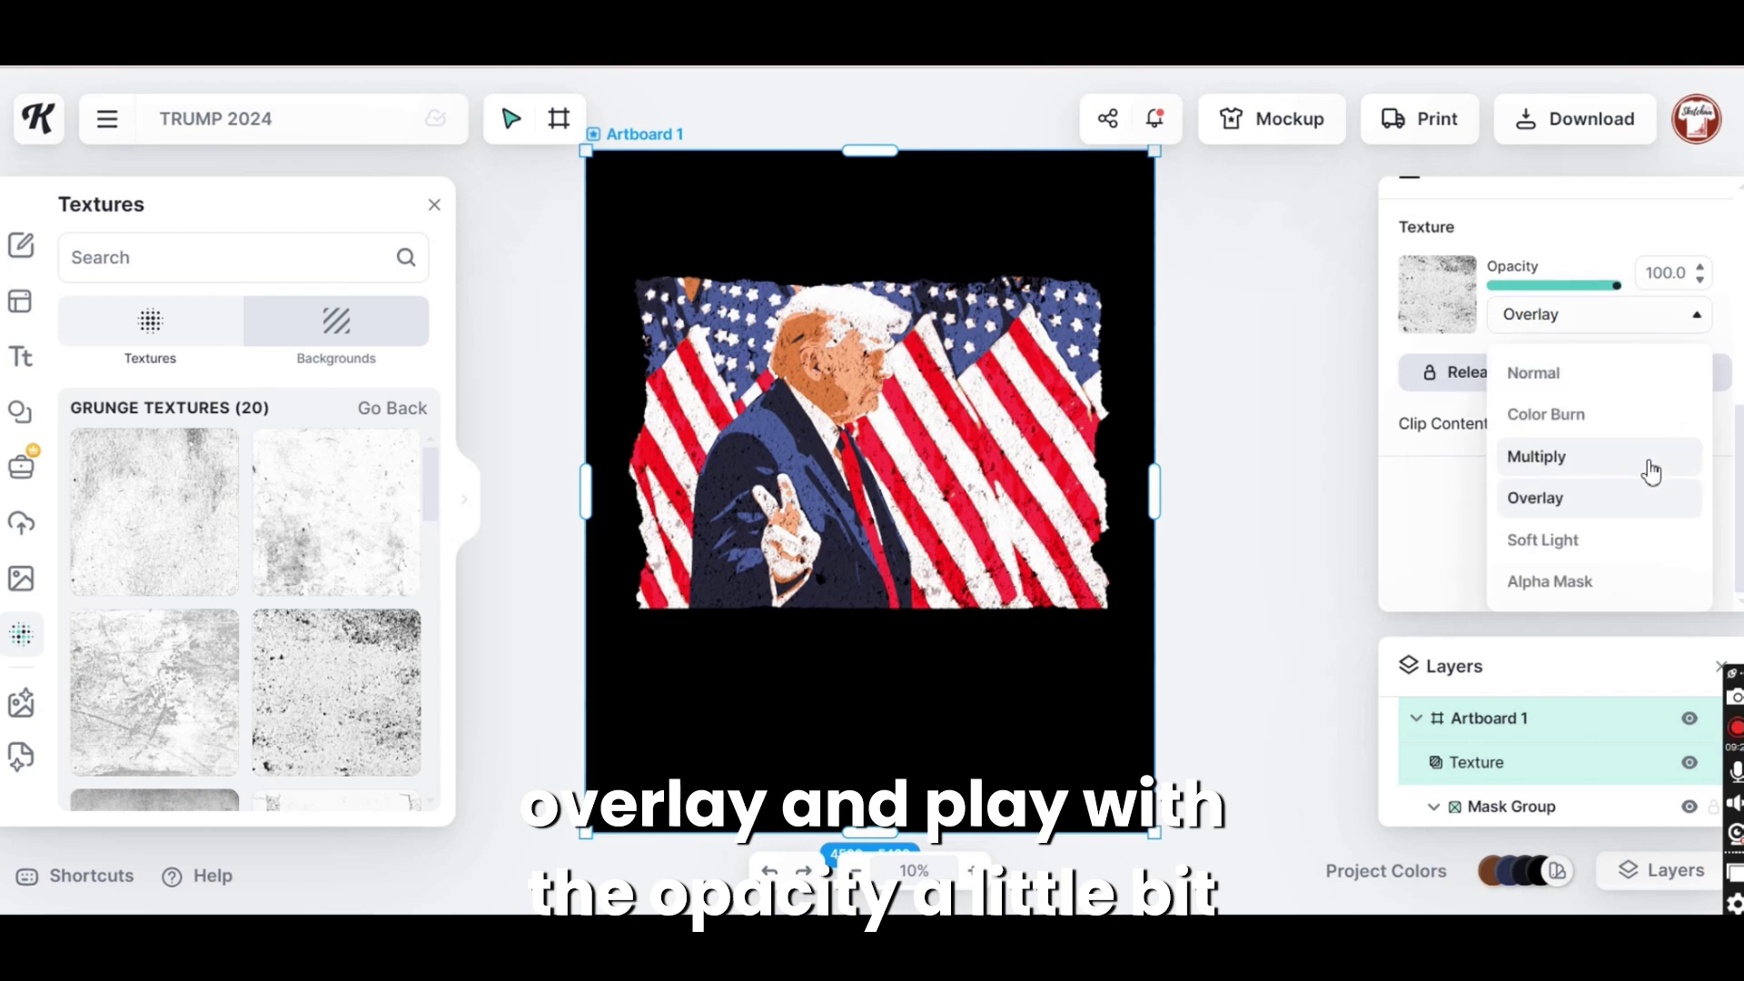
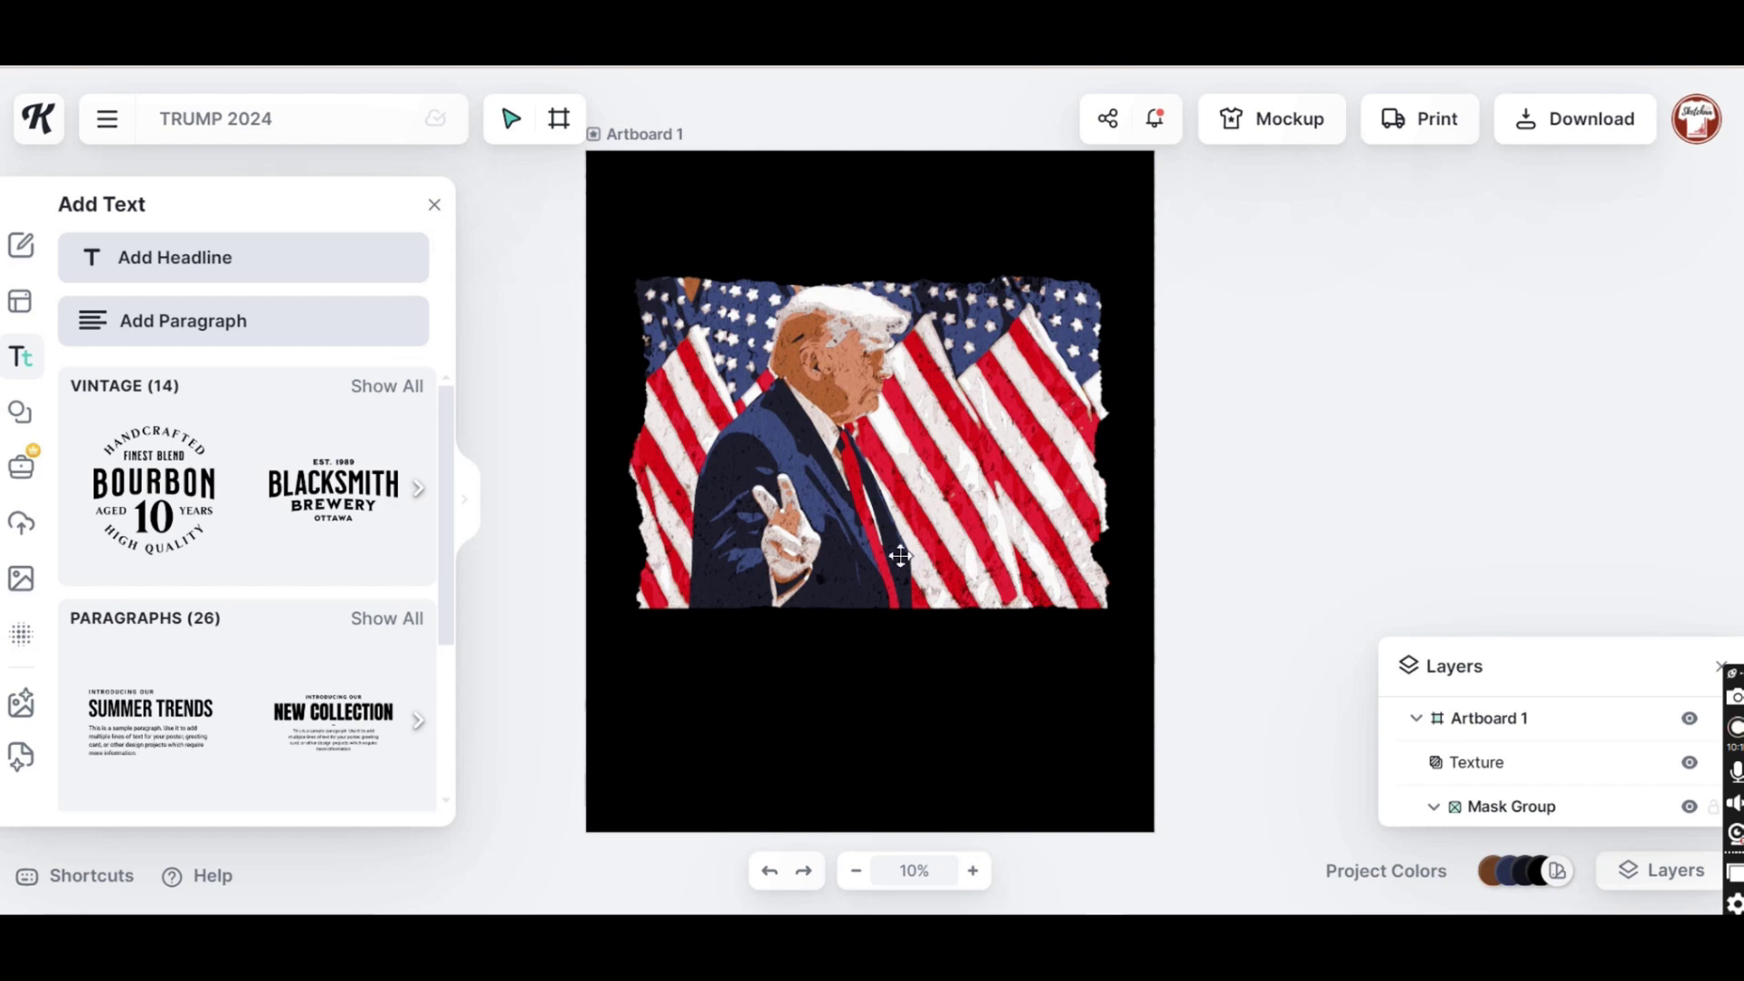
Insert the Vintage BLACKSMITH BREWERY text template and place it in the black area below the illustration
click(333, 491)
scroll(273, 590, down, 3)
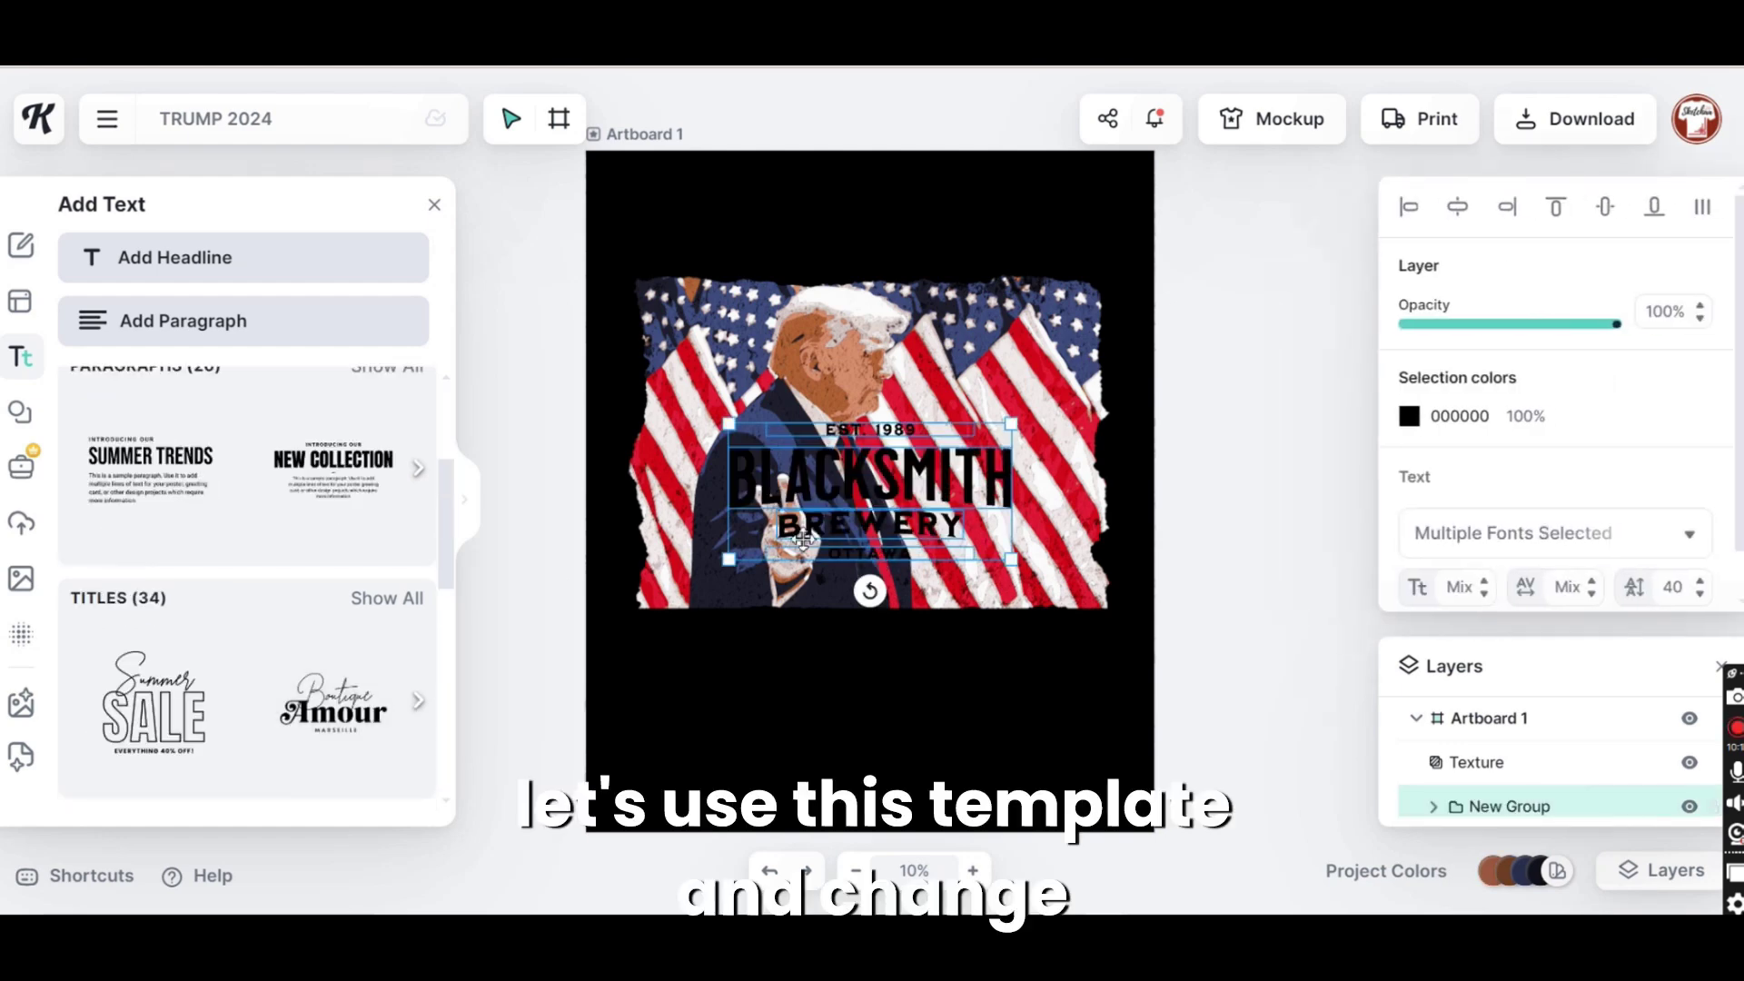
drag(936, 489, 962, 706)
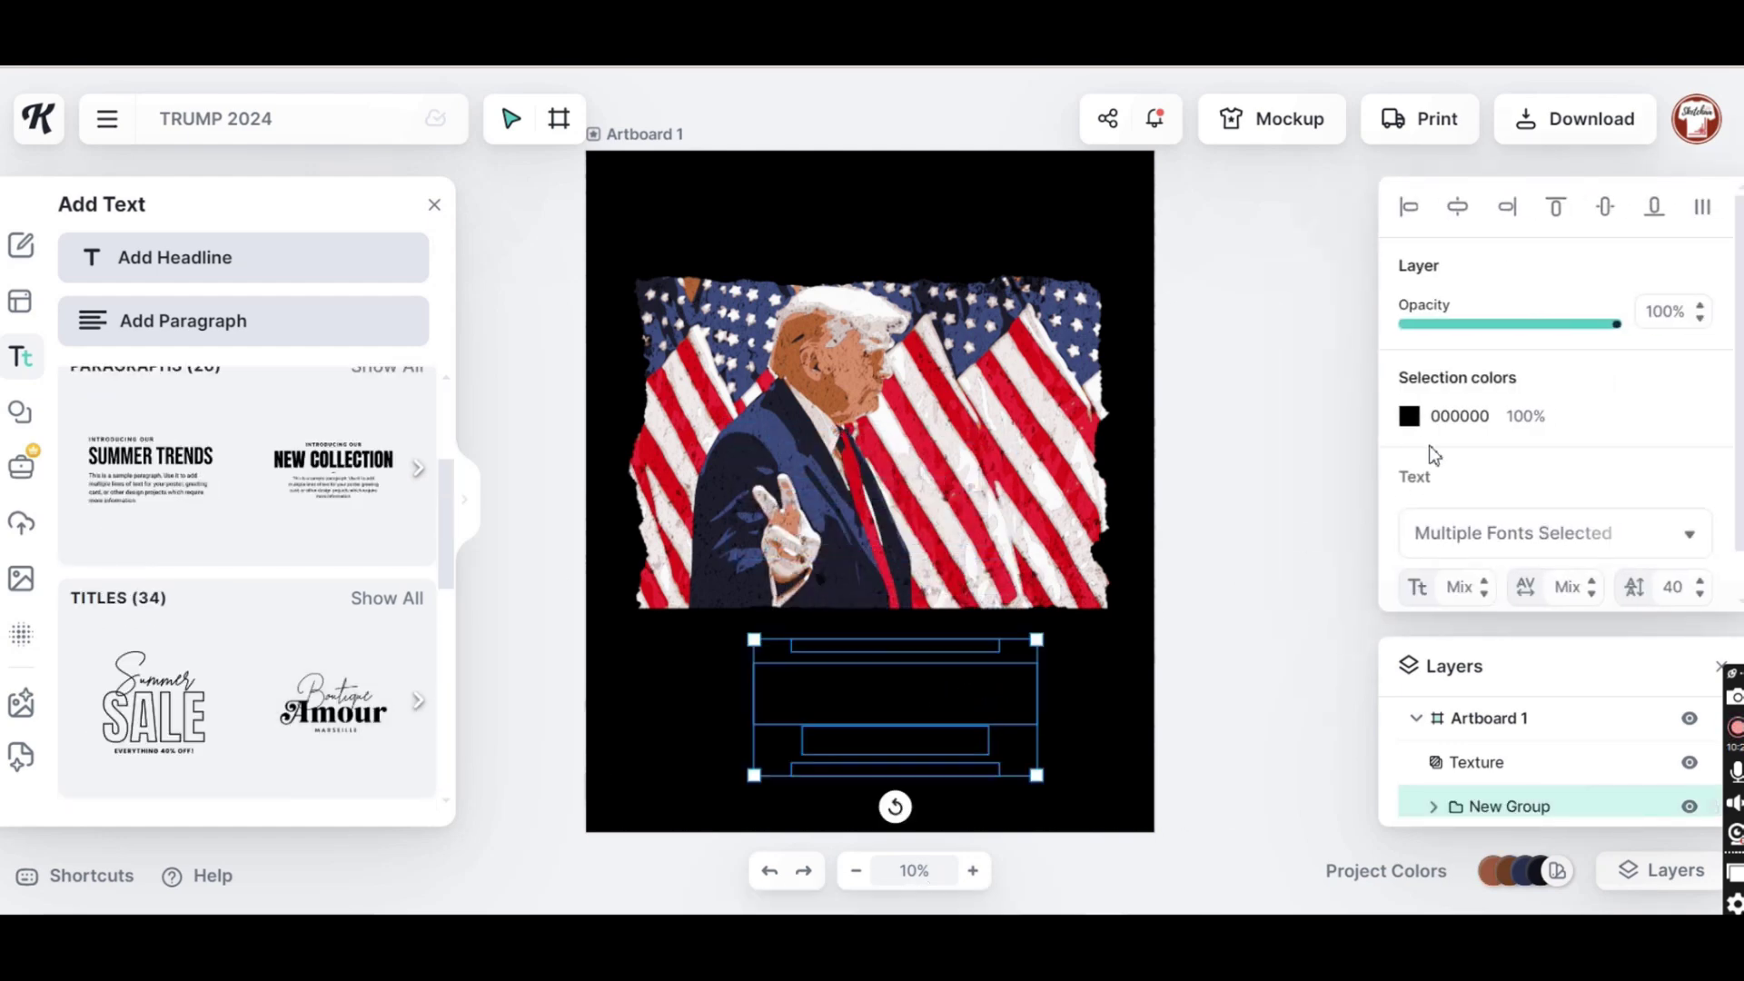
Recolor the whole text template to the off-white document color F9F7F7
click(1409, 416)
click(1057, 883)
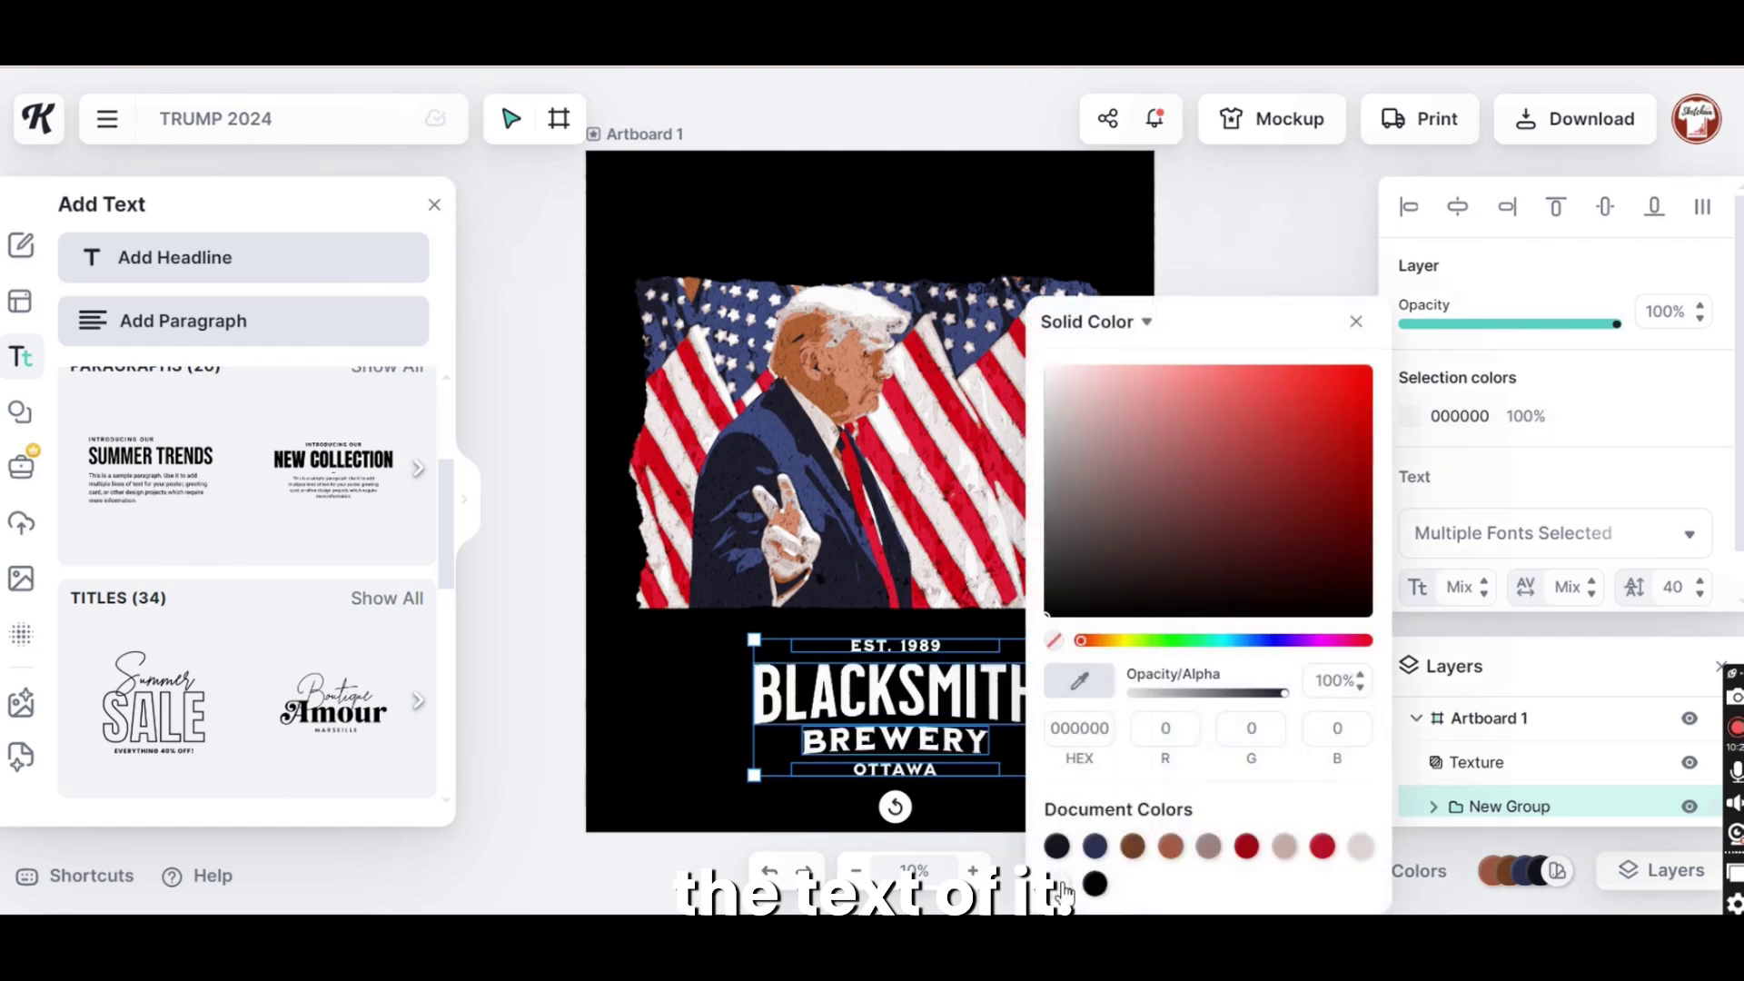
click(1356, 322)
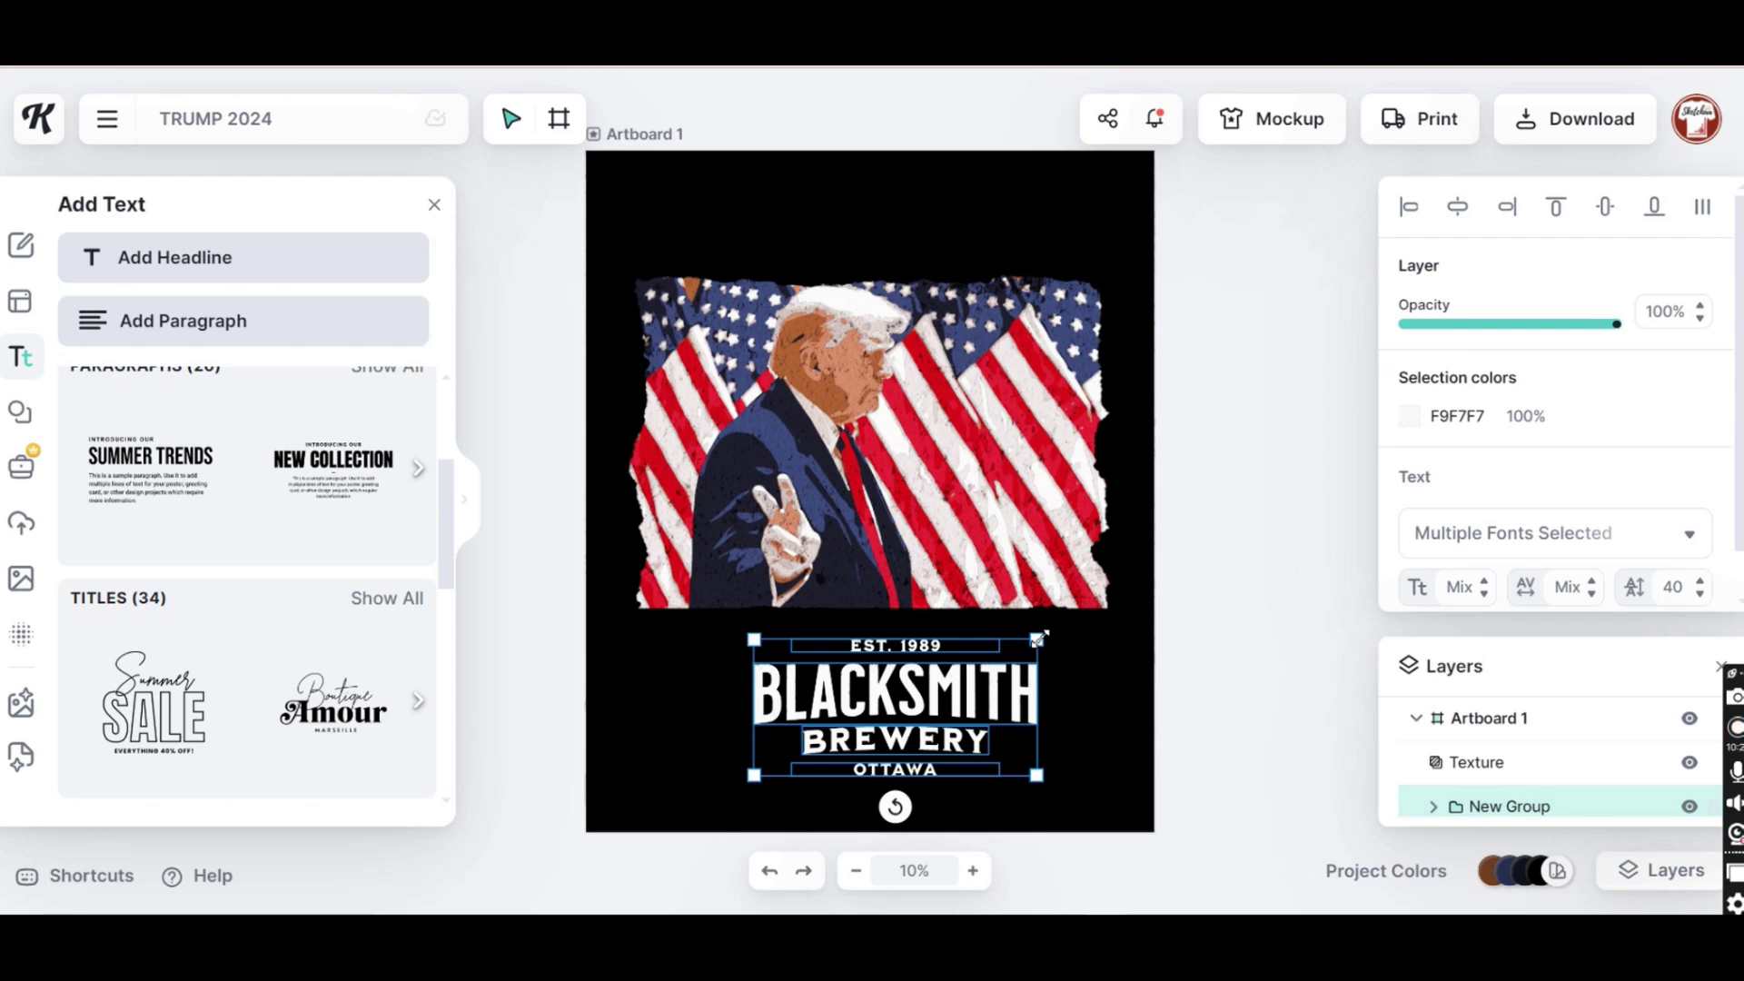
Enlarge the text template to nearly the illustration's width and center it beneath the illustration
drag(1038, 639, 1135, 592)
right_click(976, 717)
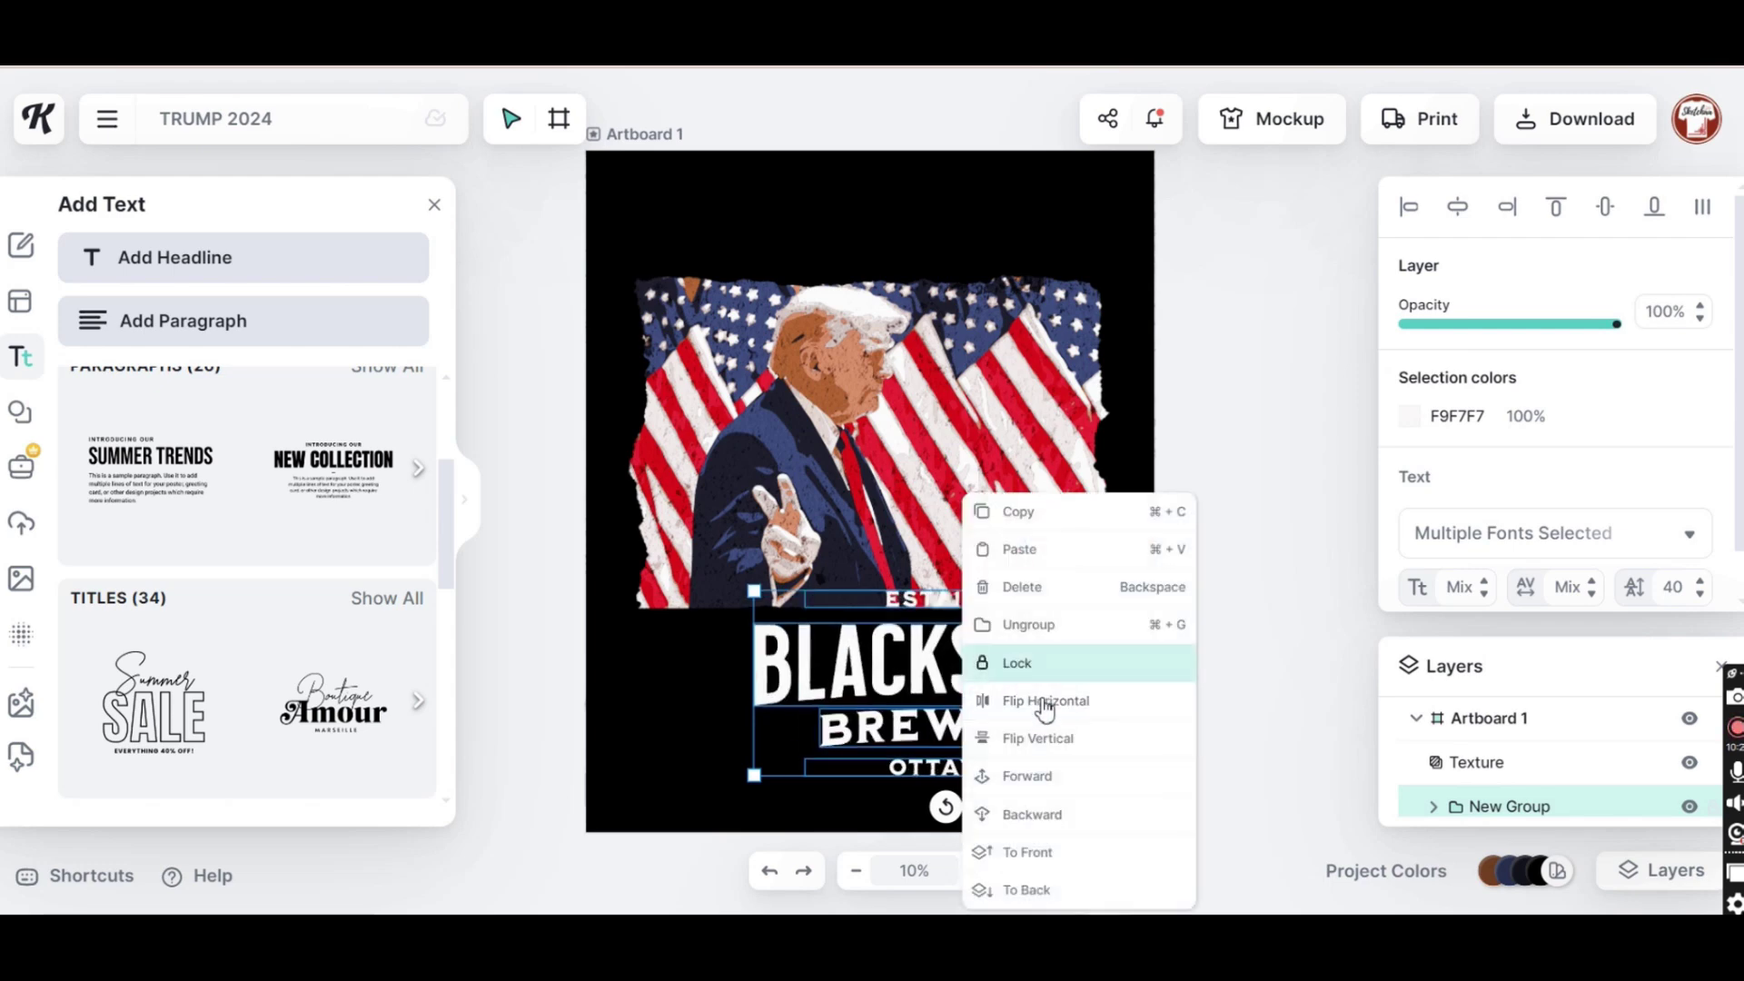
click(824, 683)
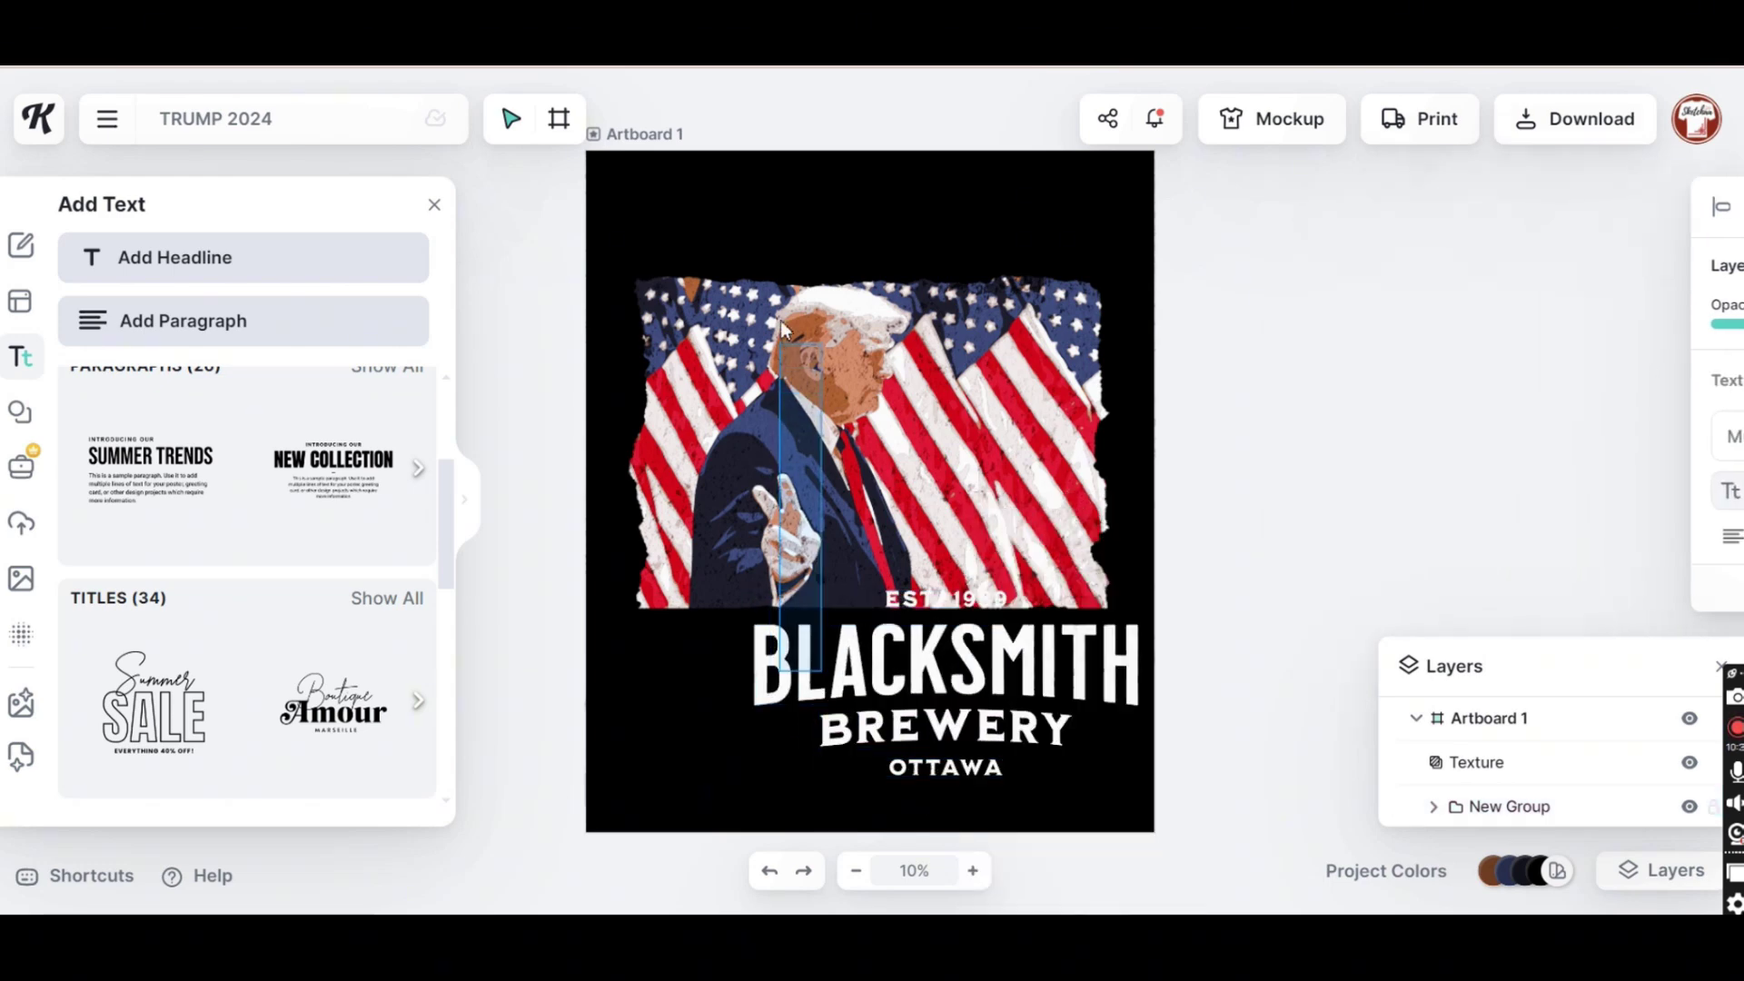
click(823, 686)
drag(1001, 692, 906, 707)
drag(1042, 788, 1102, 821)
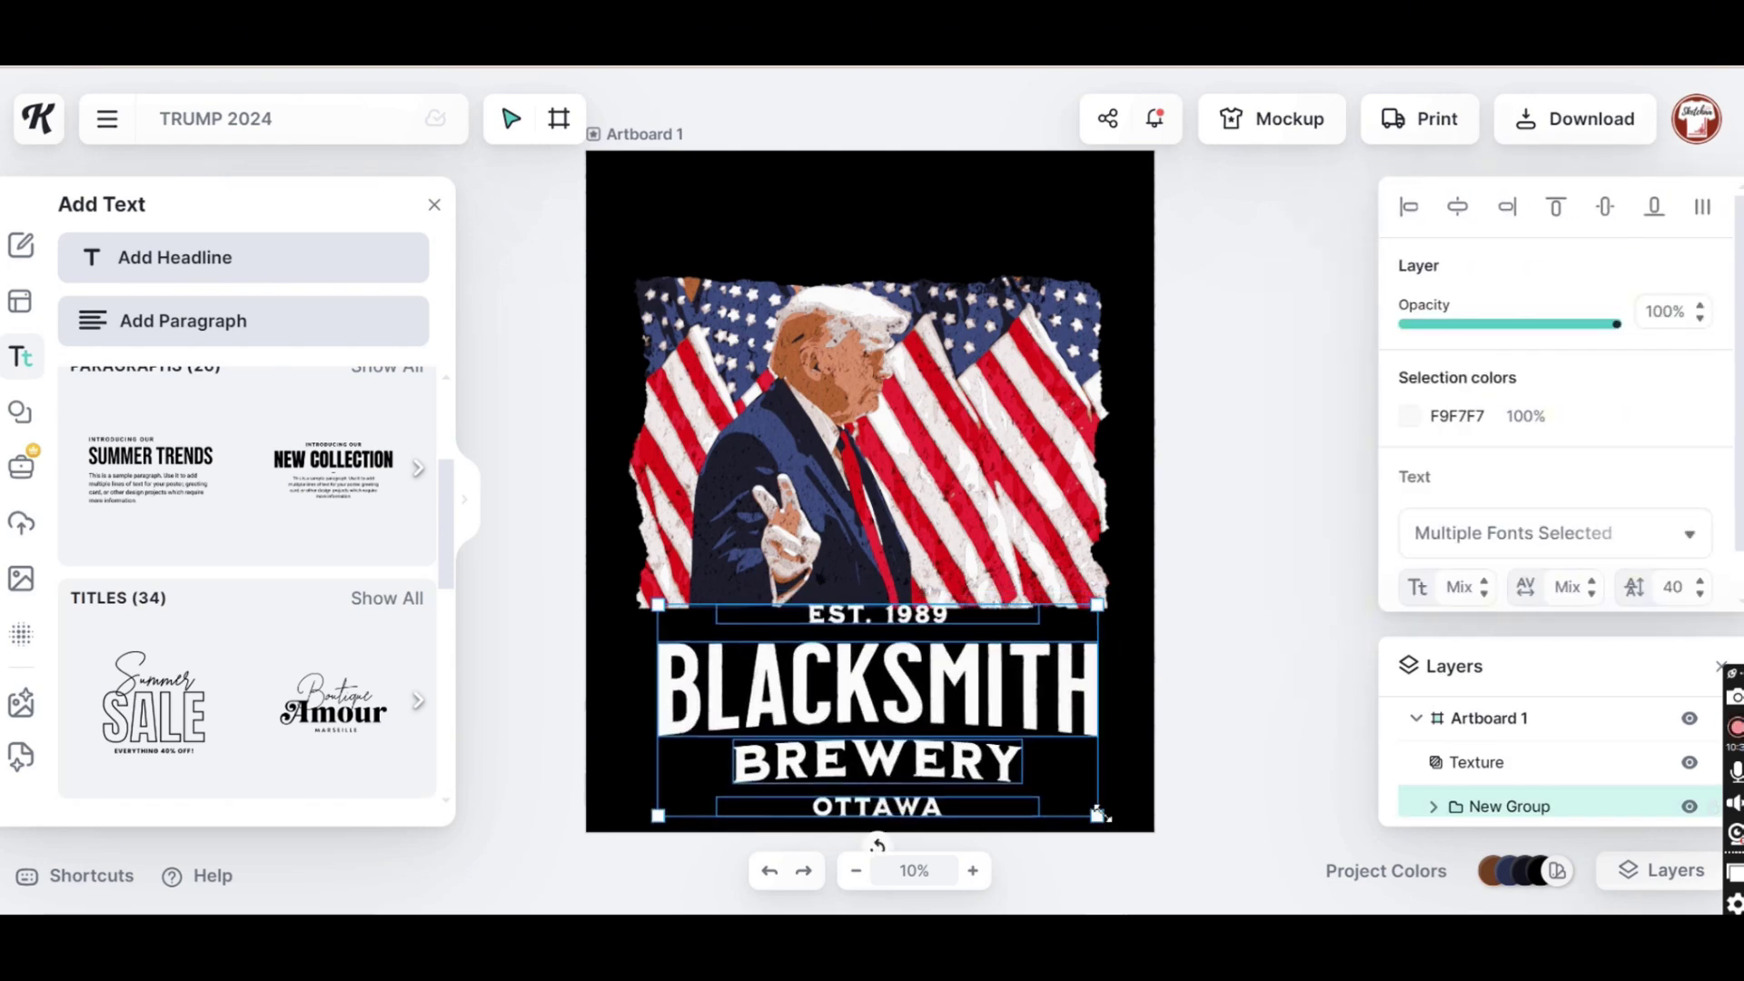
Replace the EST. 1989 line with 2024 and the BLACKSMITH line with BULLET PROOF
click(940, 679)
click(886, 698)
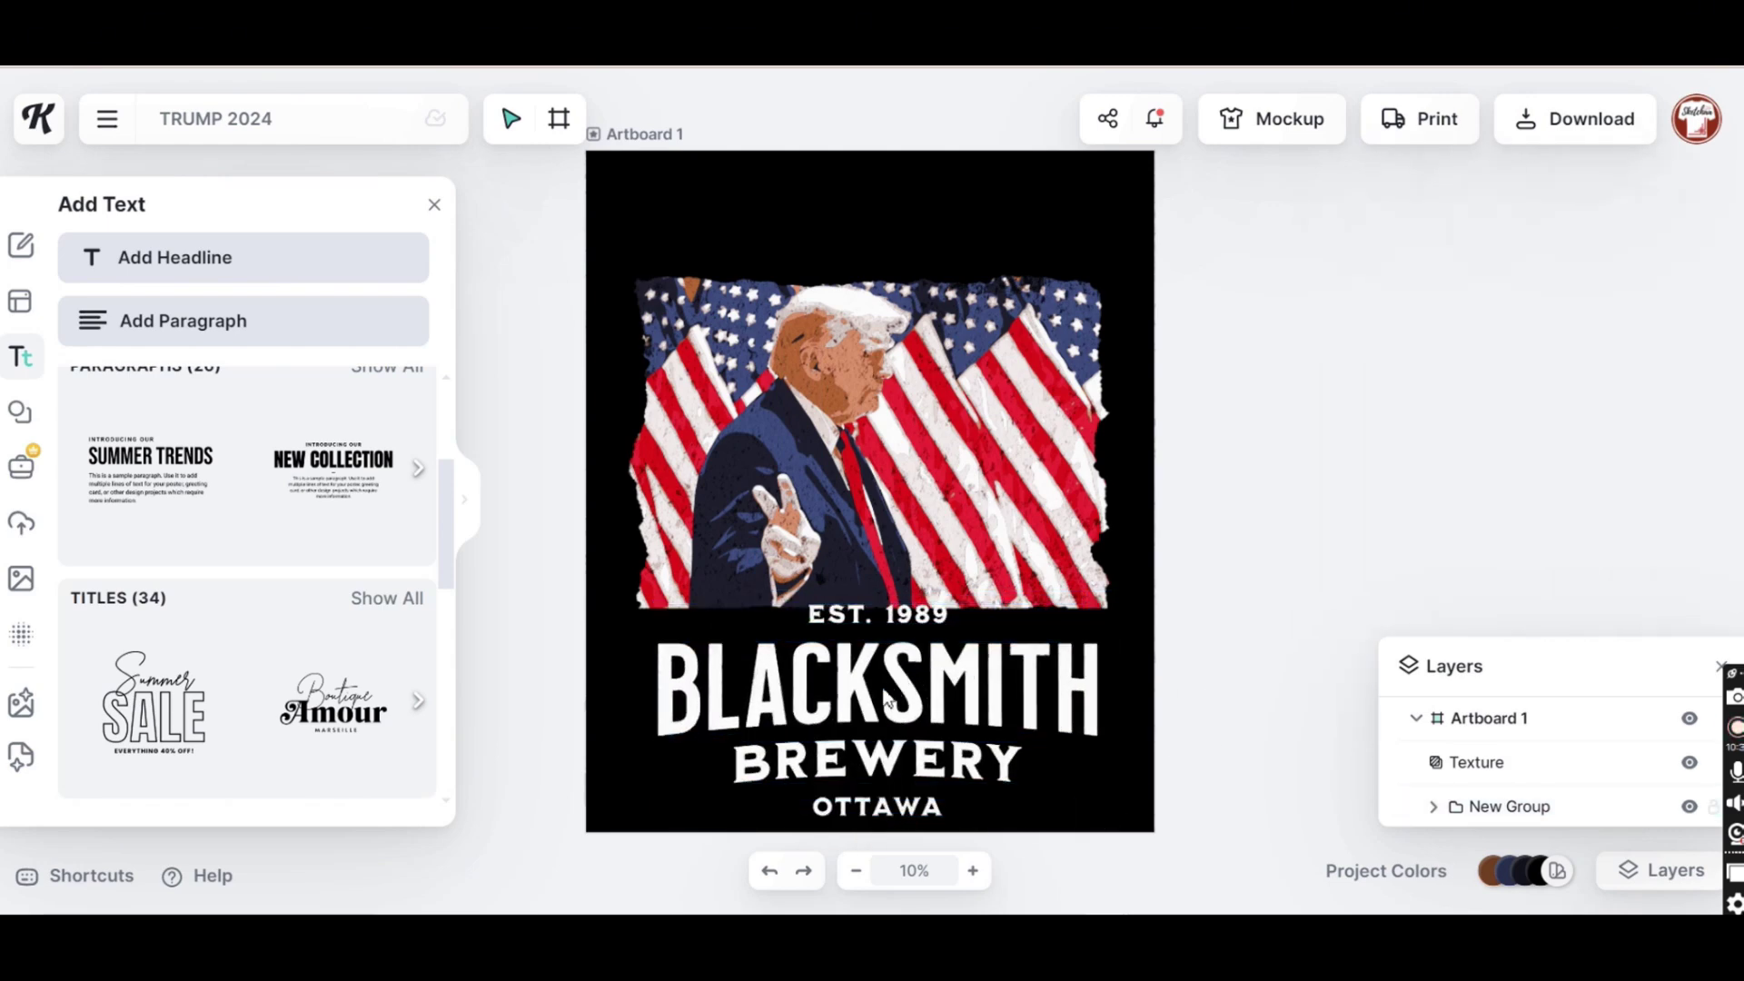
click(891, 617)
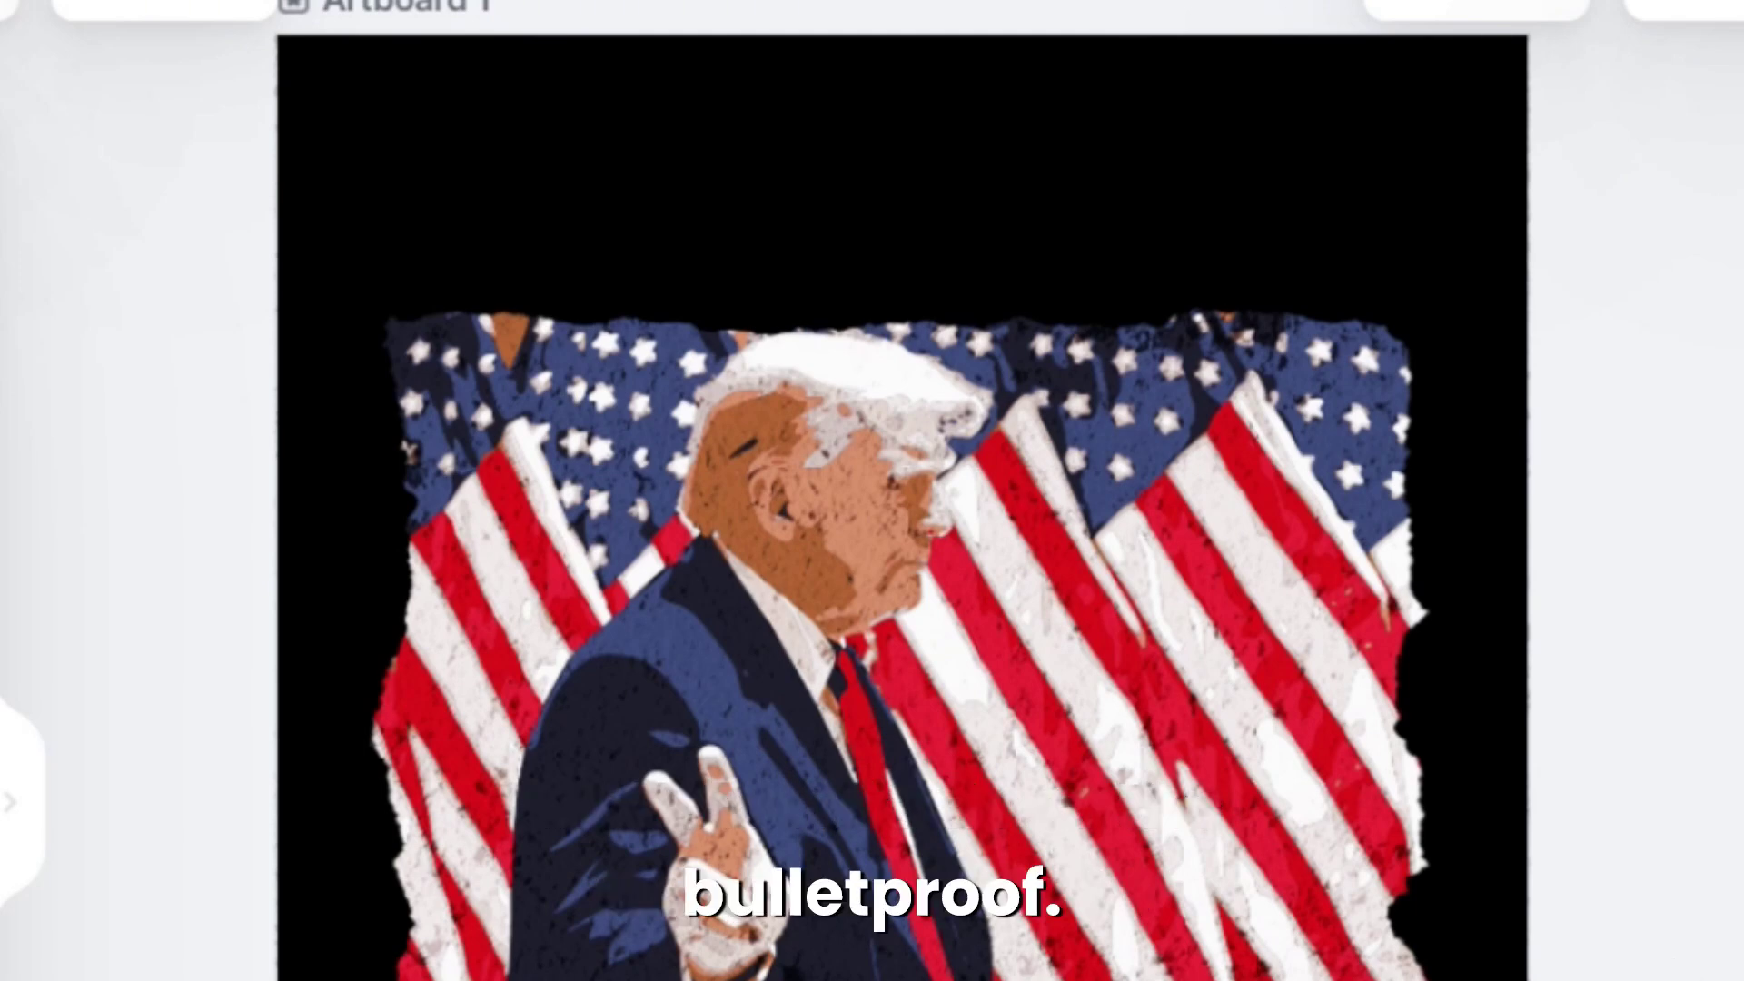
double_click(861, 713)
text(BULLET)
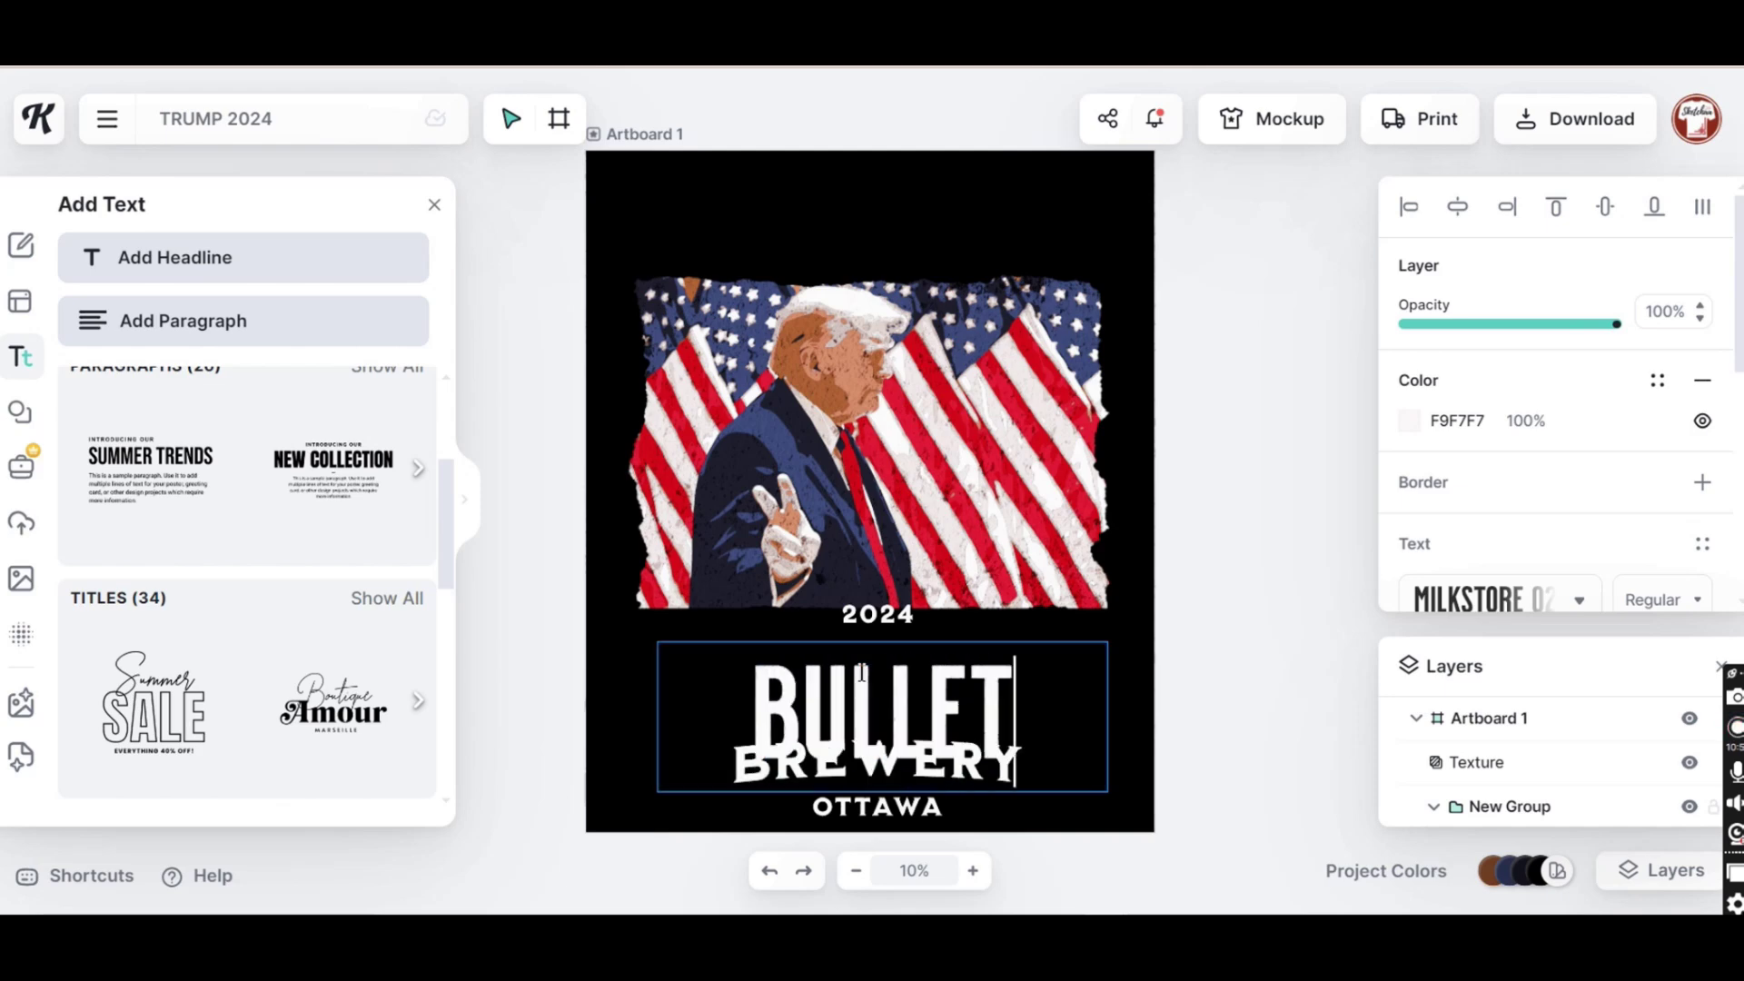
text( PROOF)
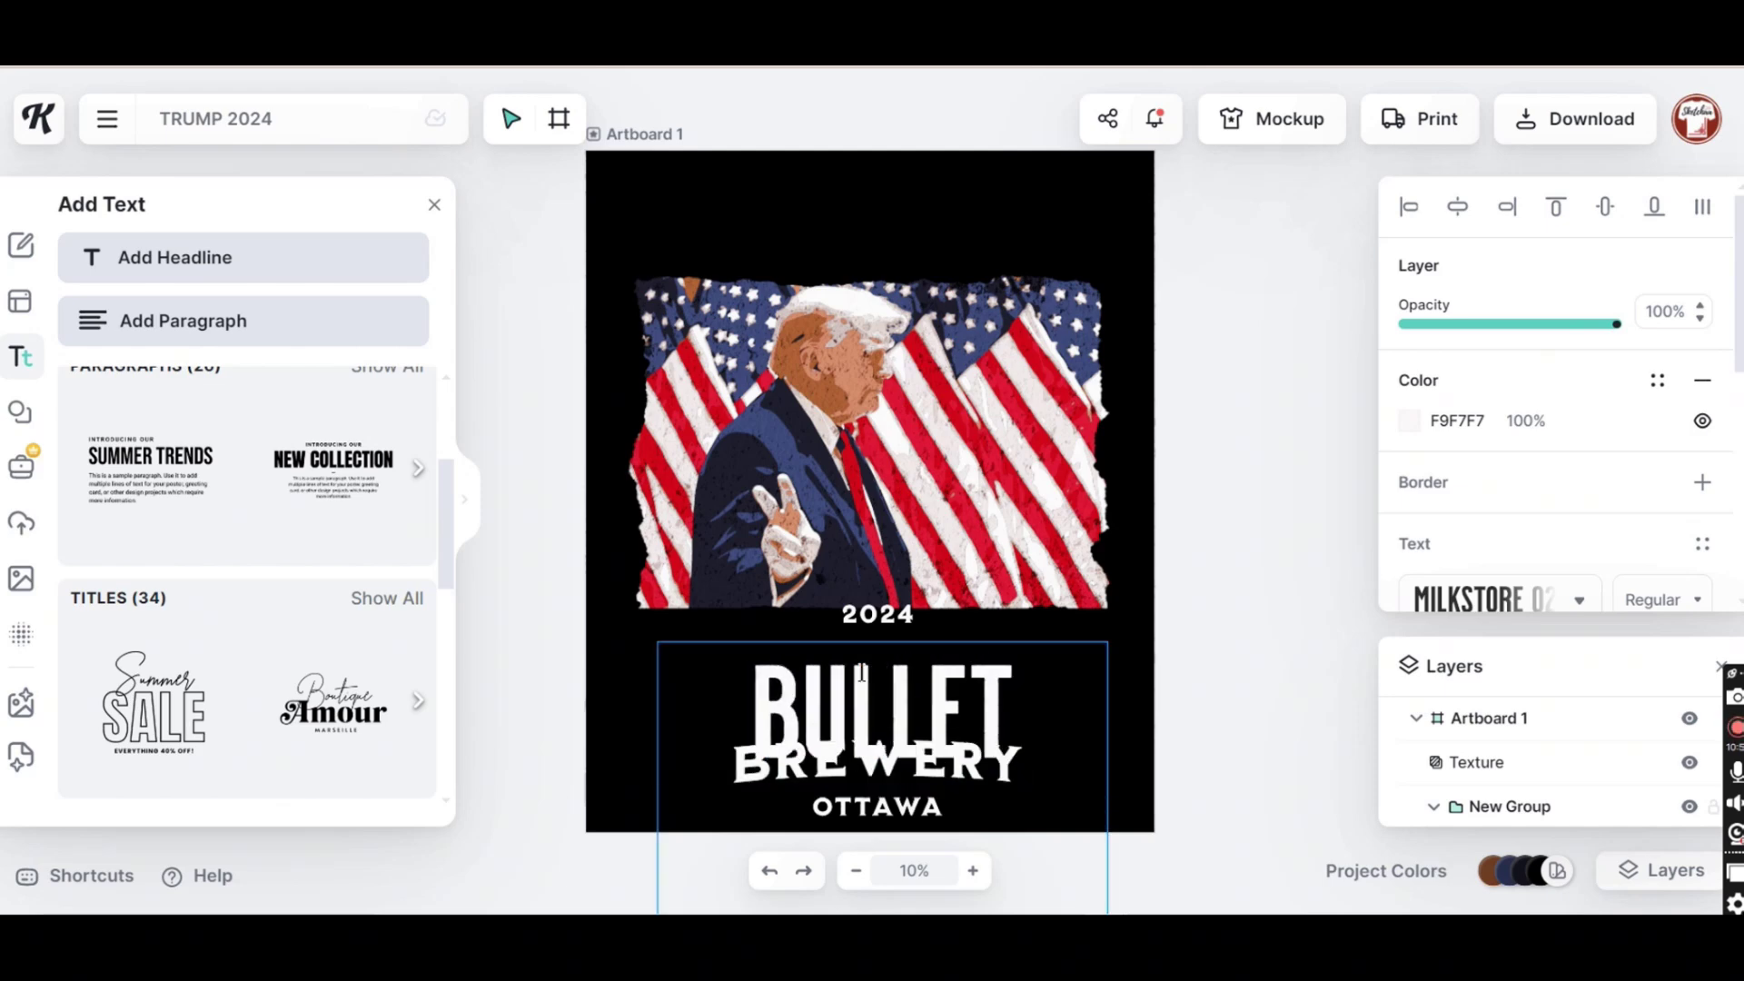
key(Escape)
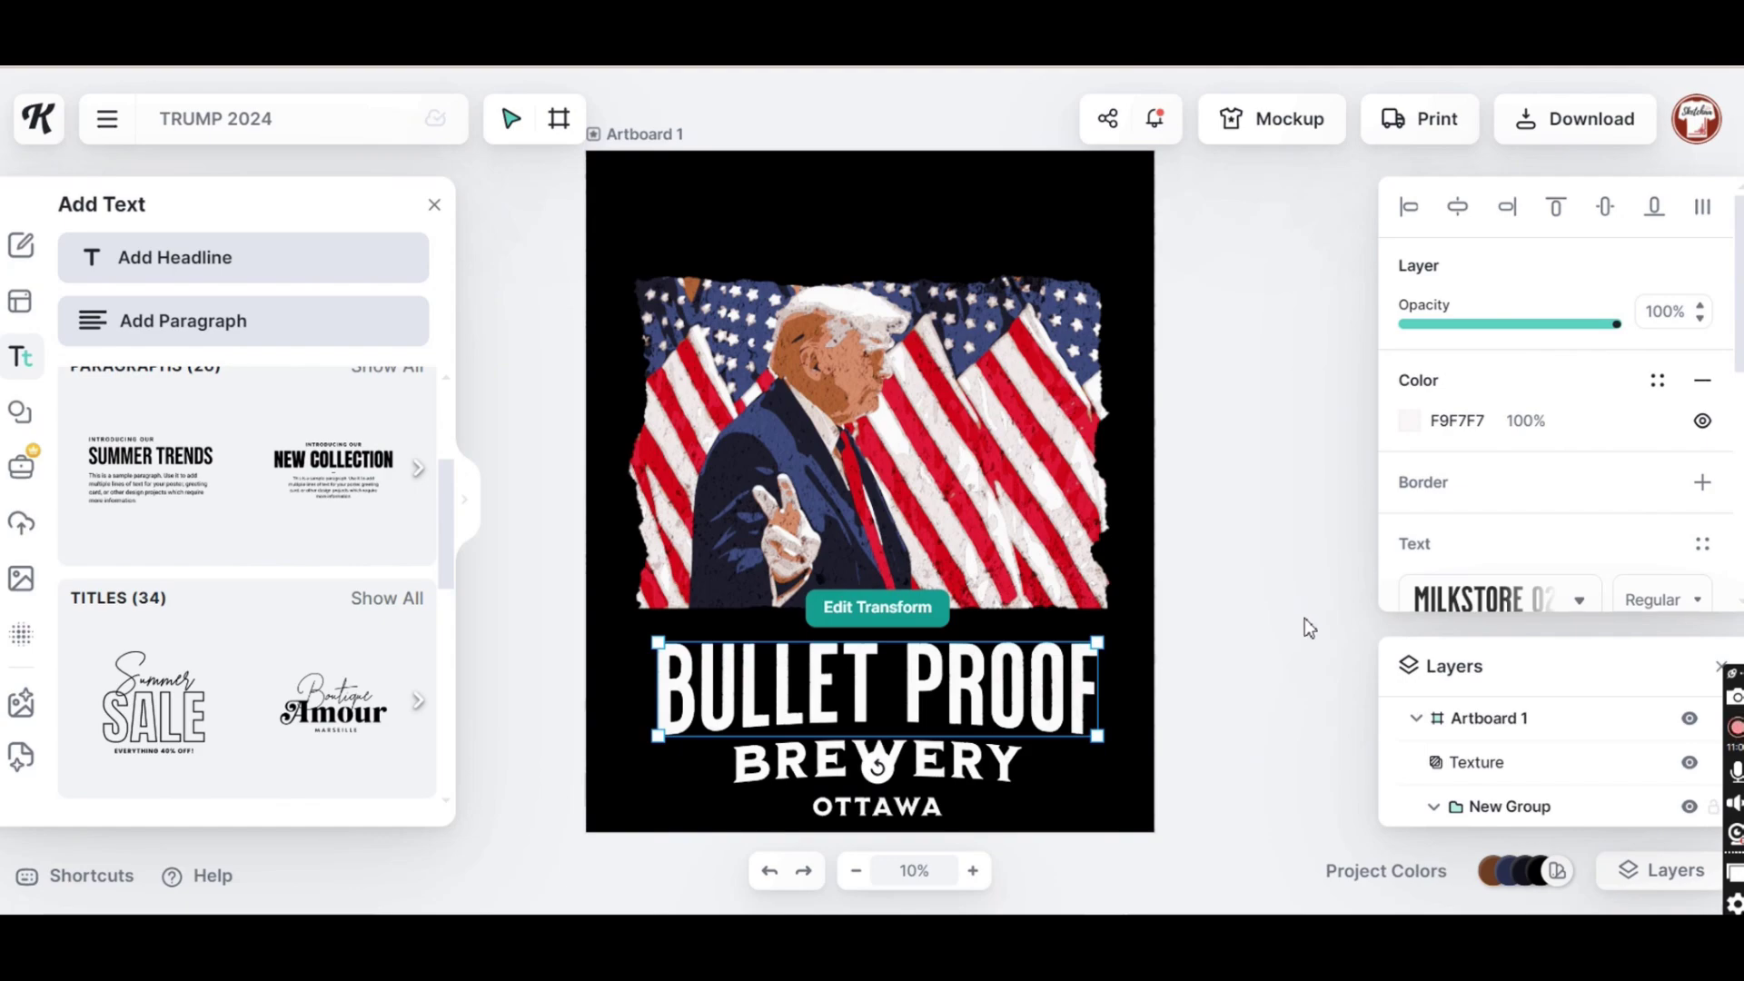
Move the text group up slightly and scale it to match the illustration's width
click(1305, 618)
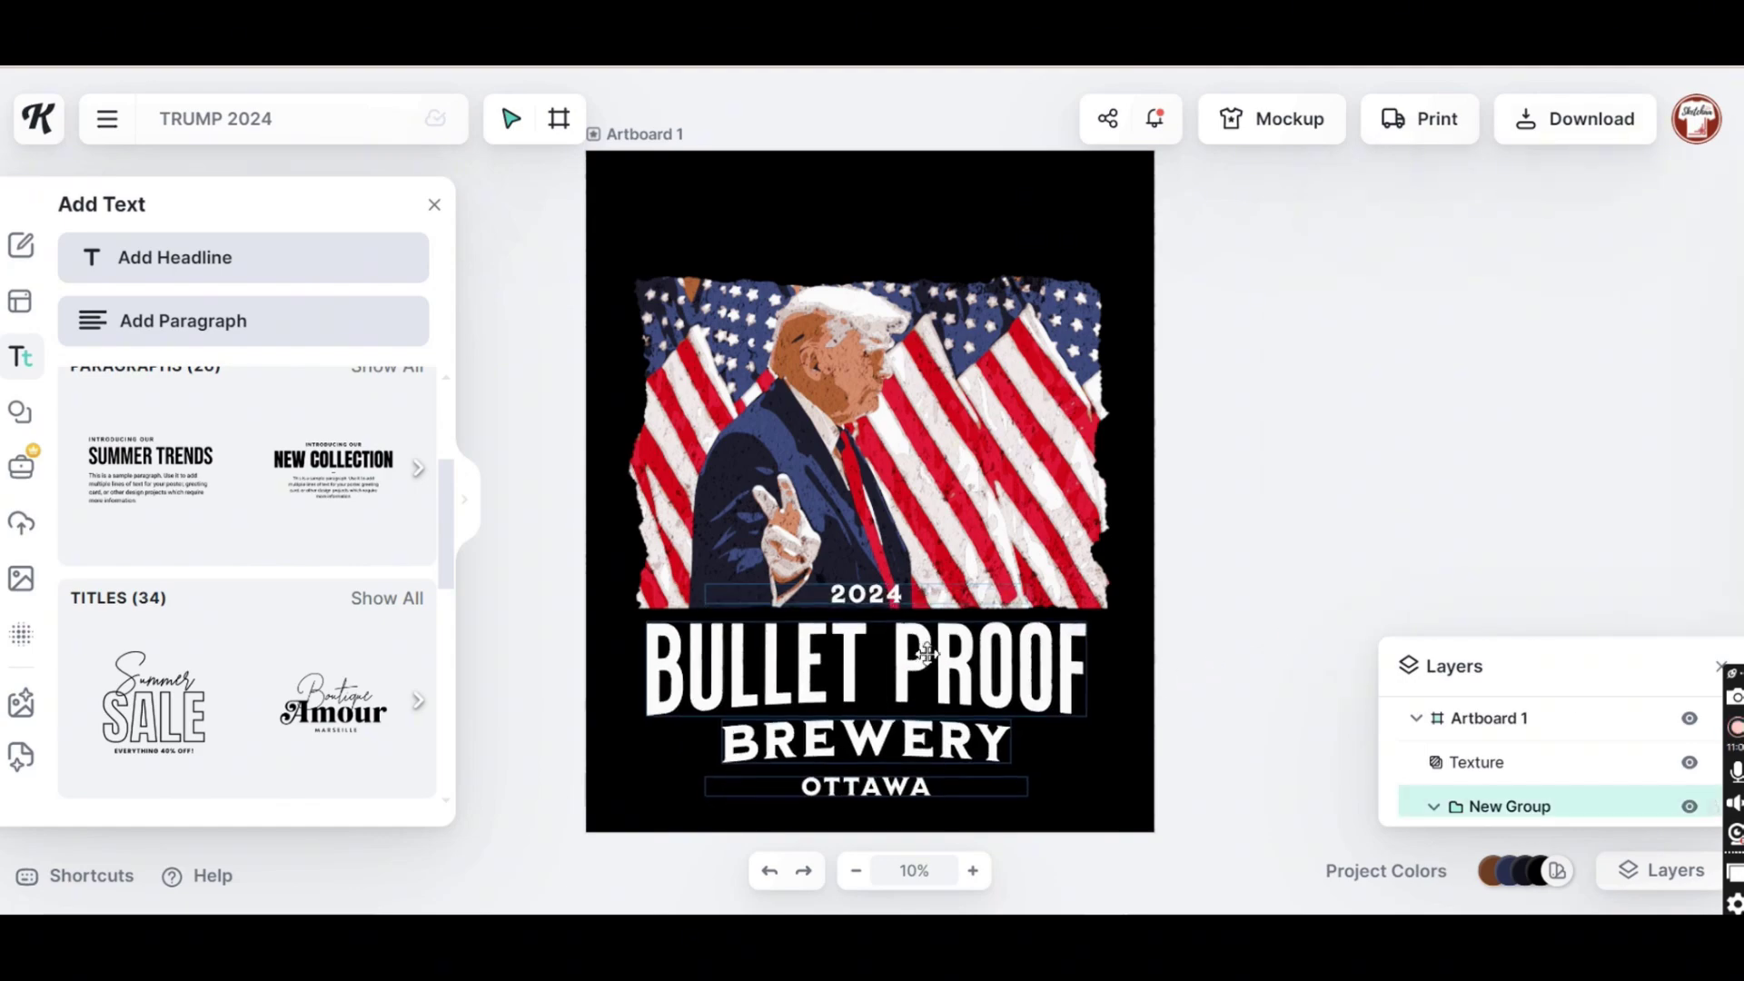
click(1088, 699)
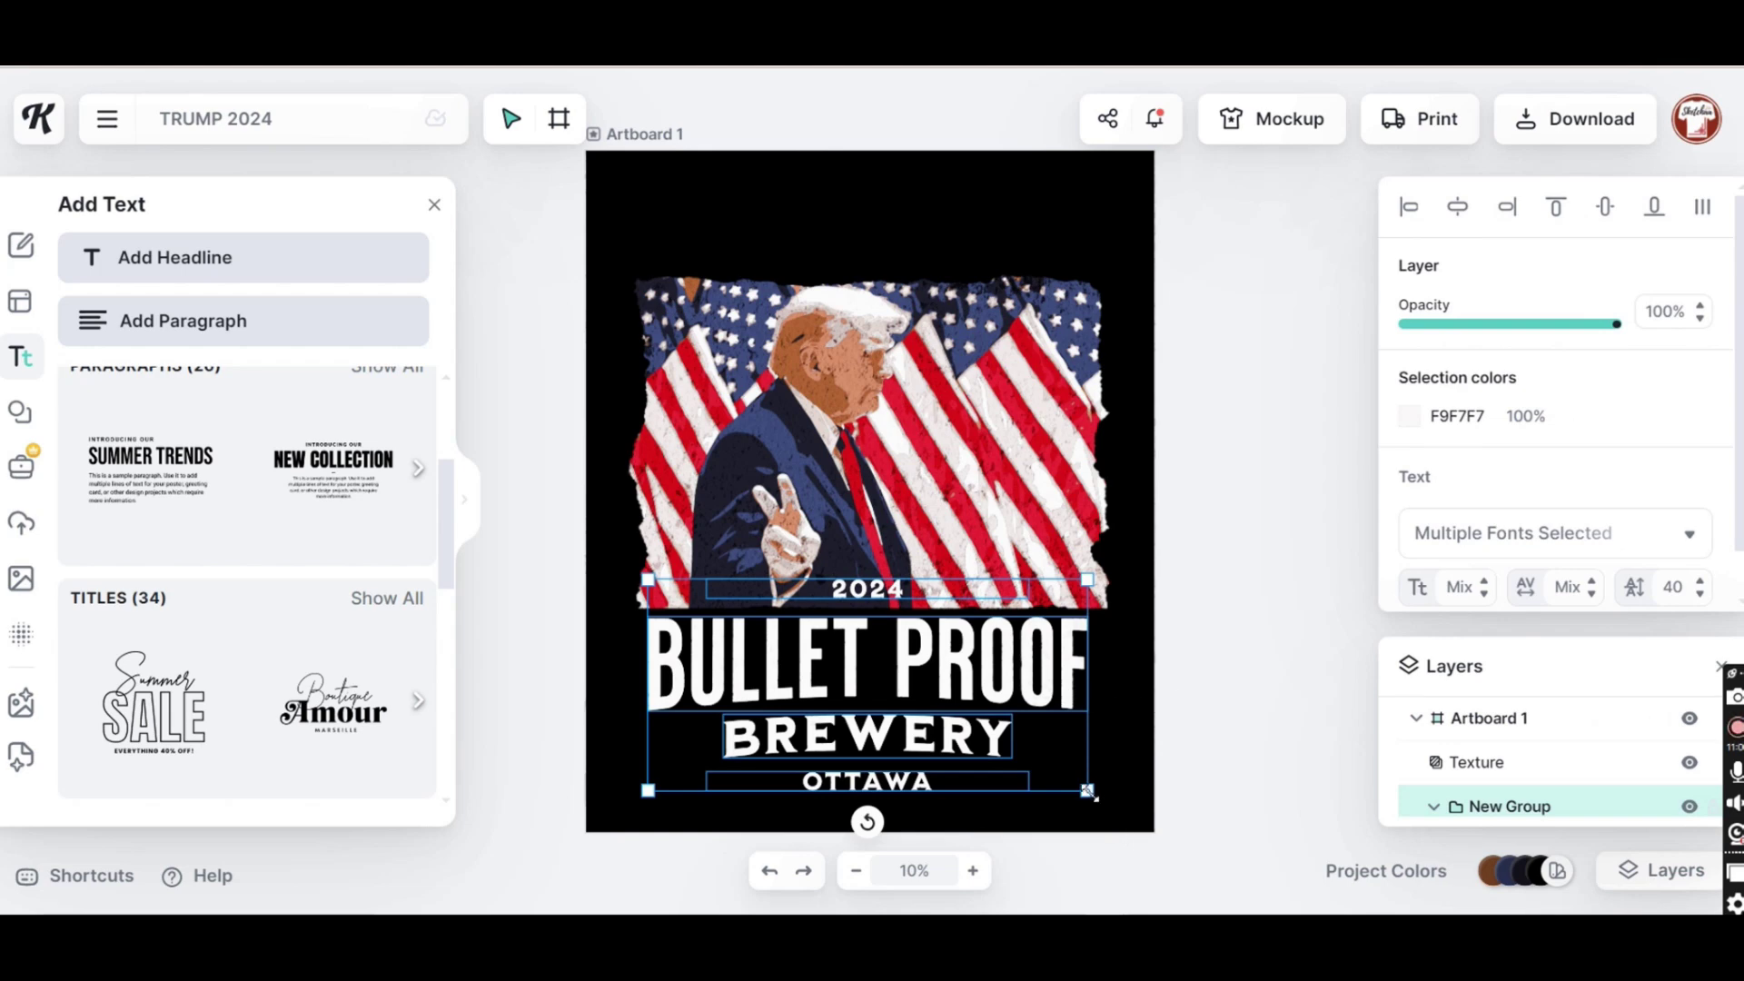
drag(1087, 790, 1104, 805)
drag(992, 674, 984, 680)
Select the illustration and text group together and move them up to center the design on the artboard
click(1194, 719)
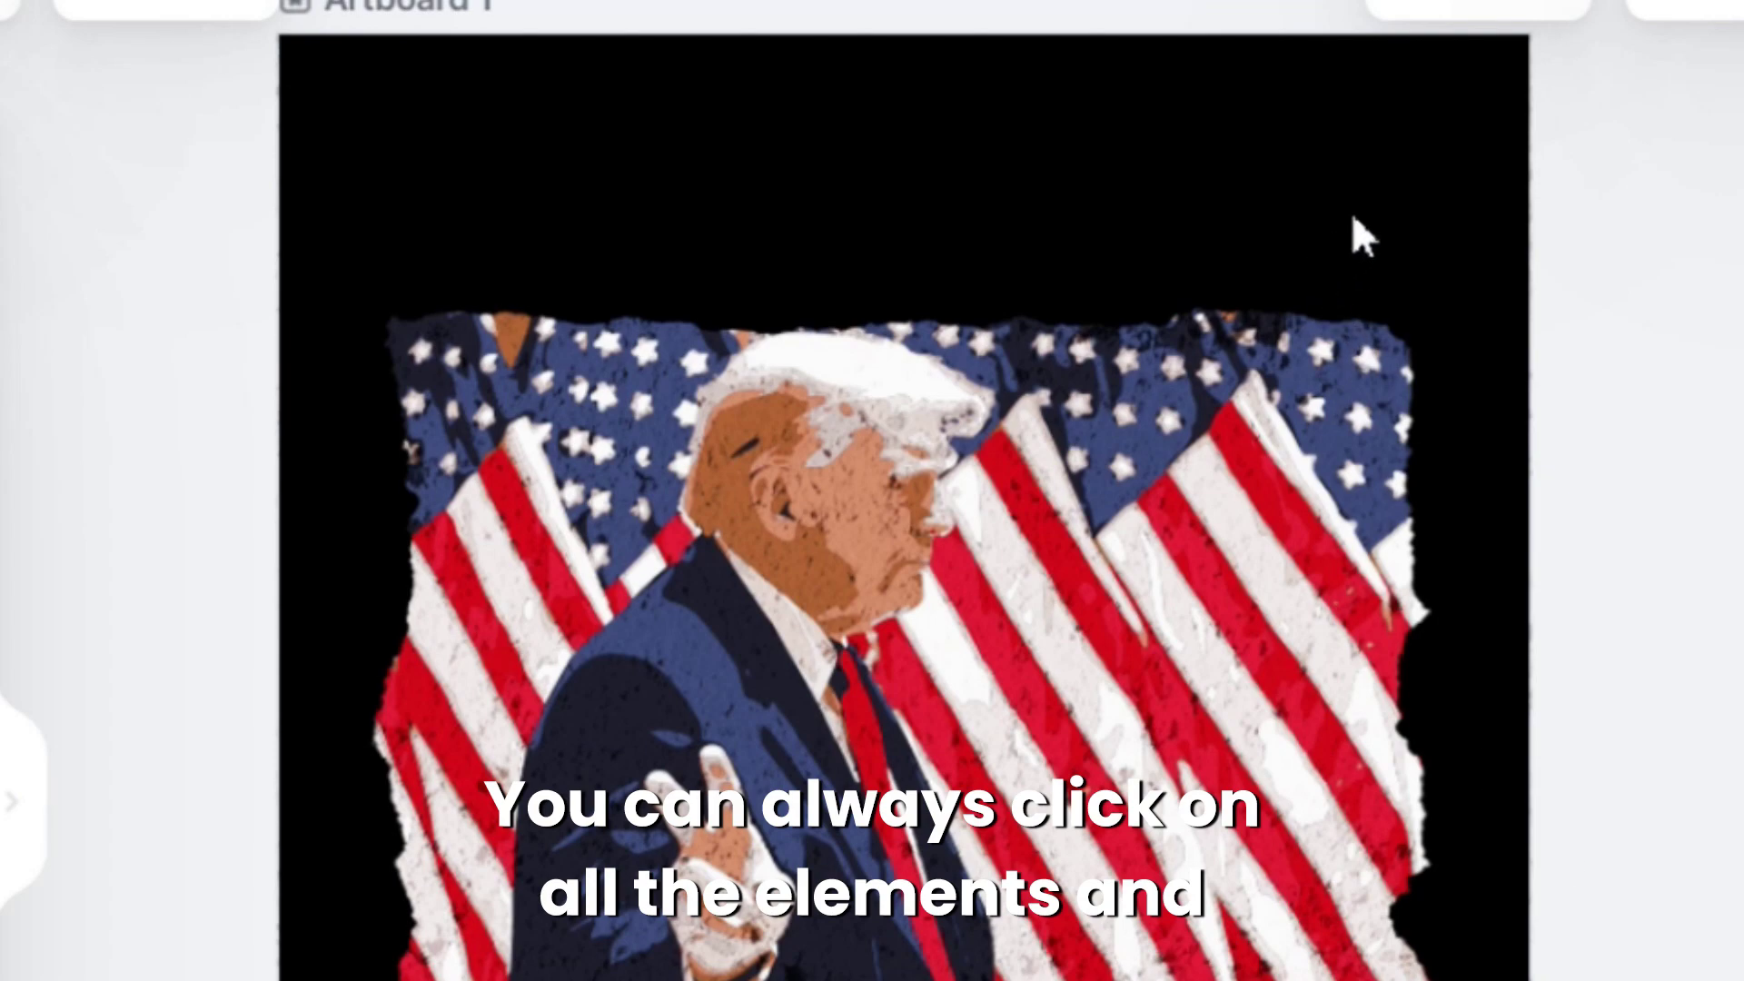
drag(1072, 838, 1041, 745)
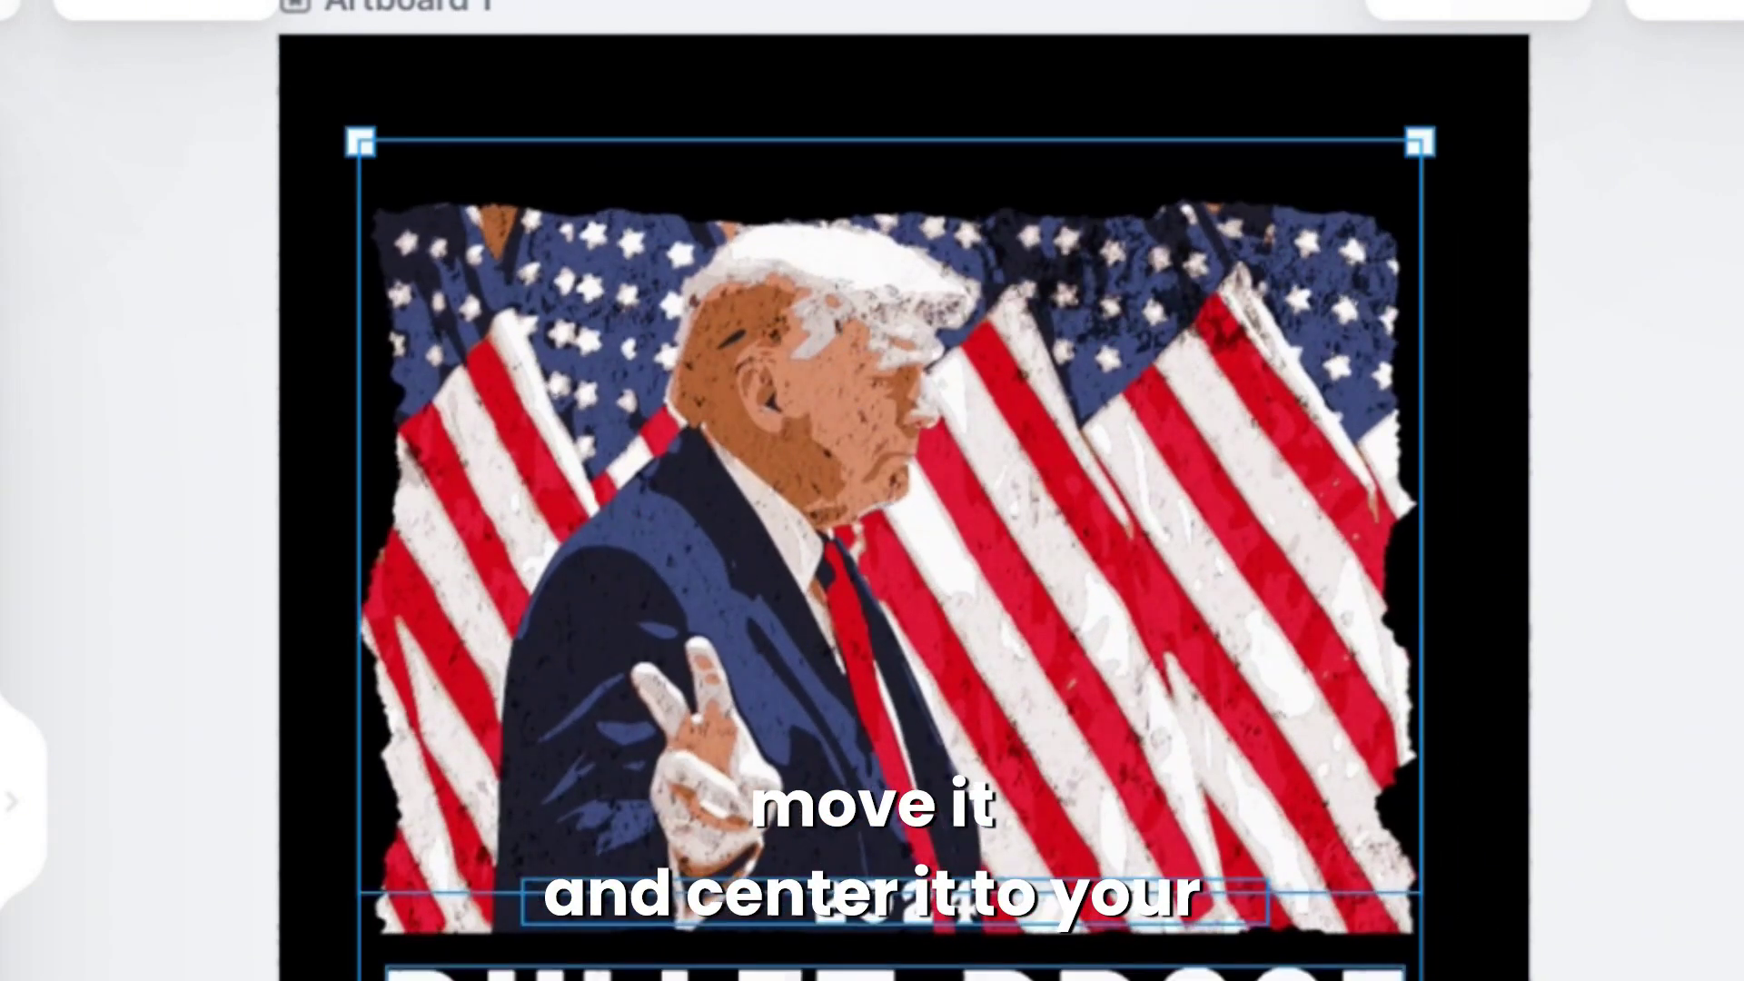
click(1484, 938)
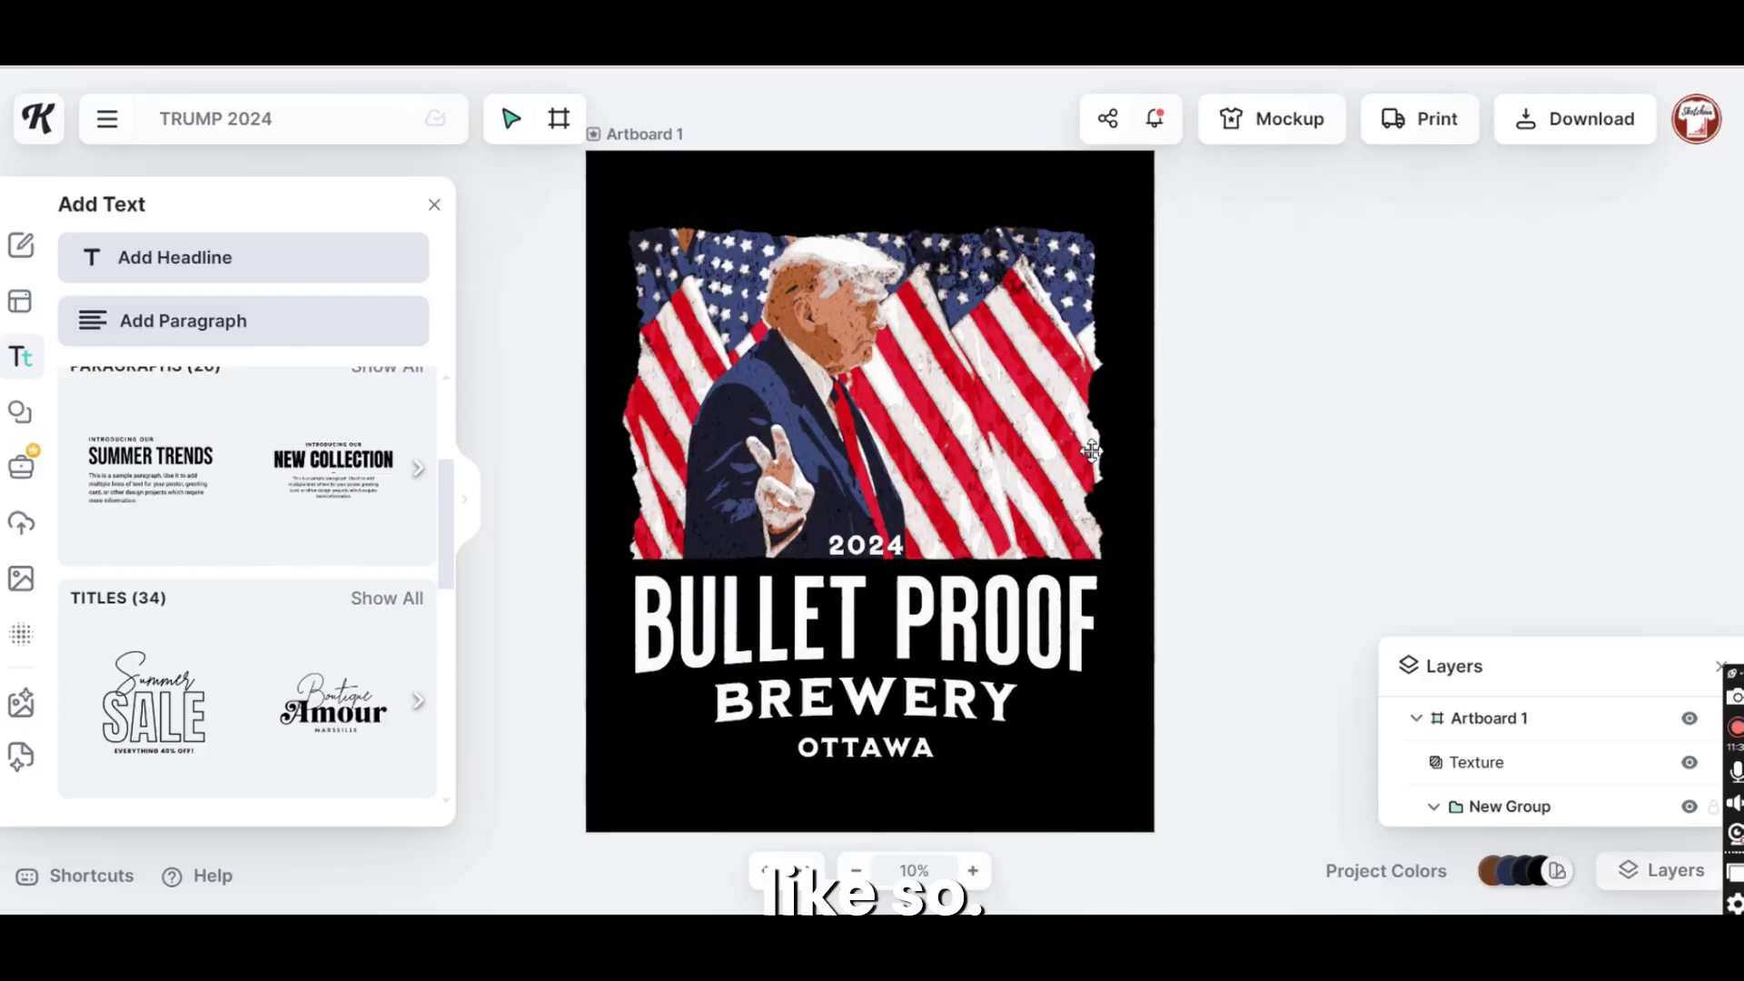
Change the BREWERY line to TRUMP and take it out of the text group
click(854, 697)
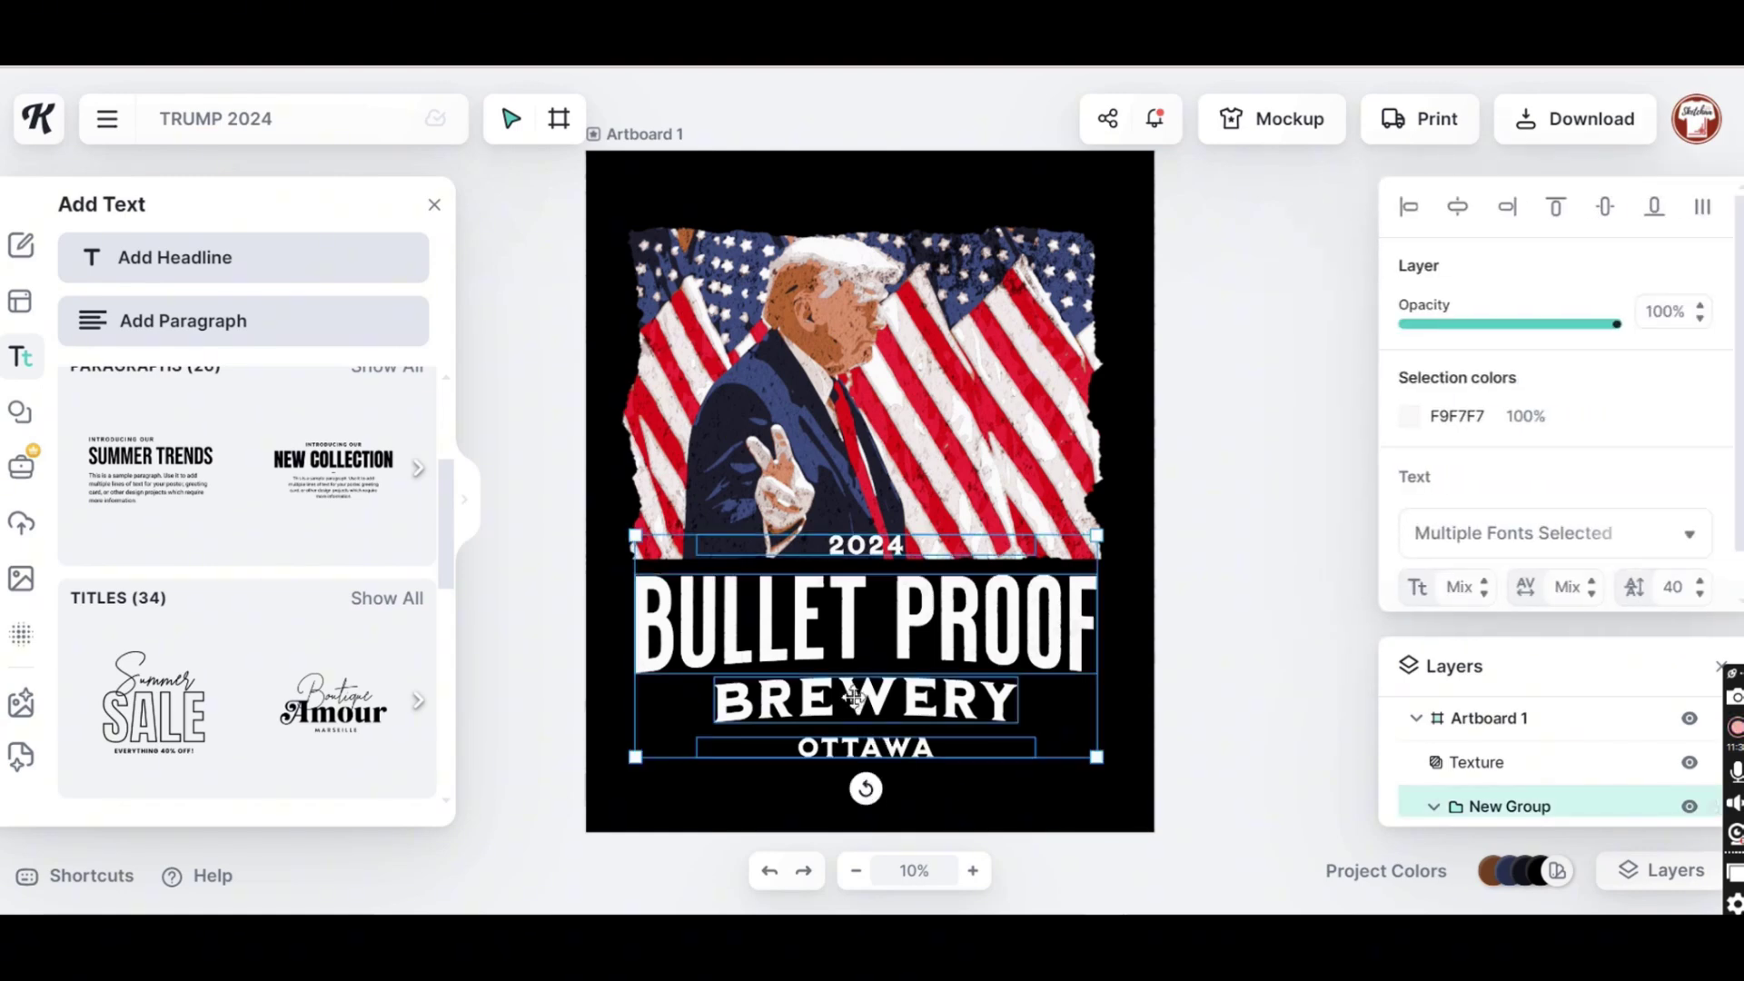
double_click(854, 697)
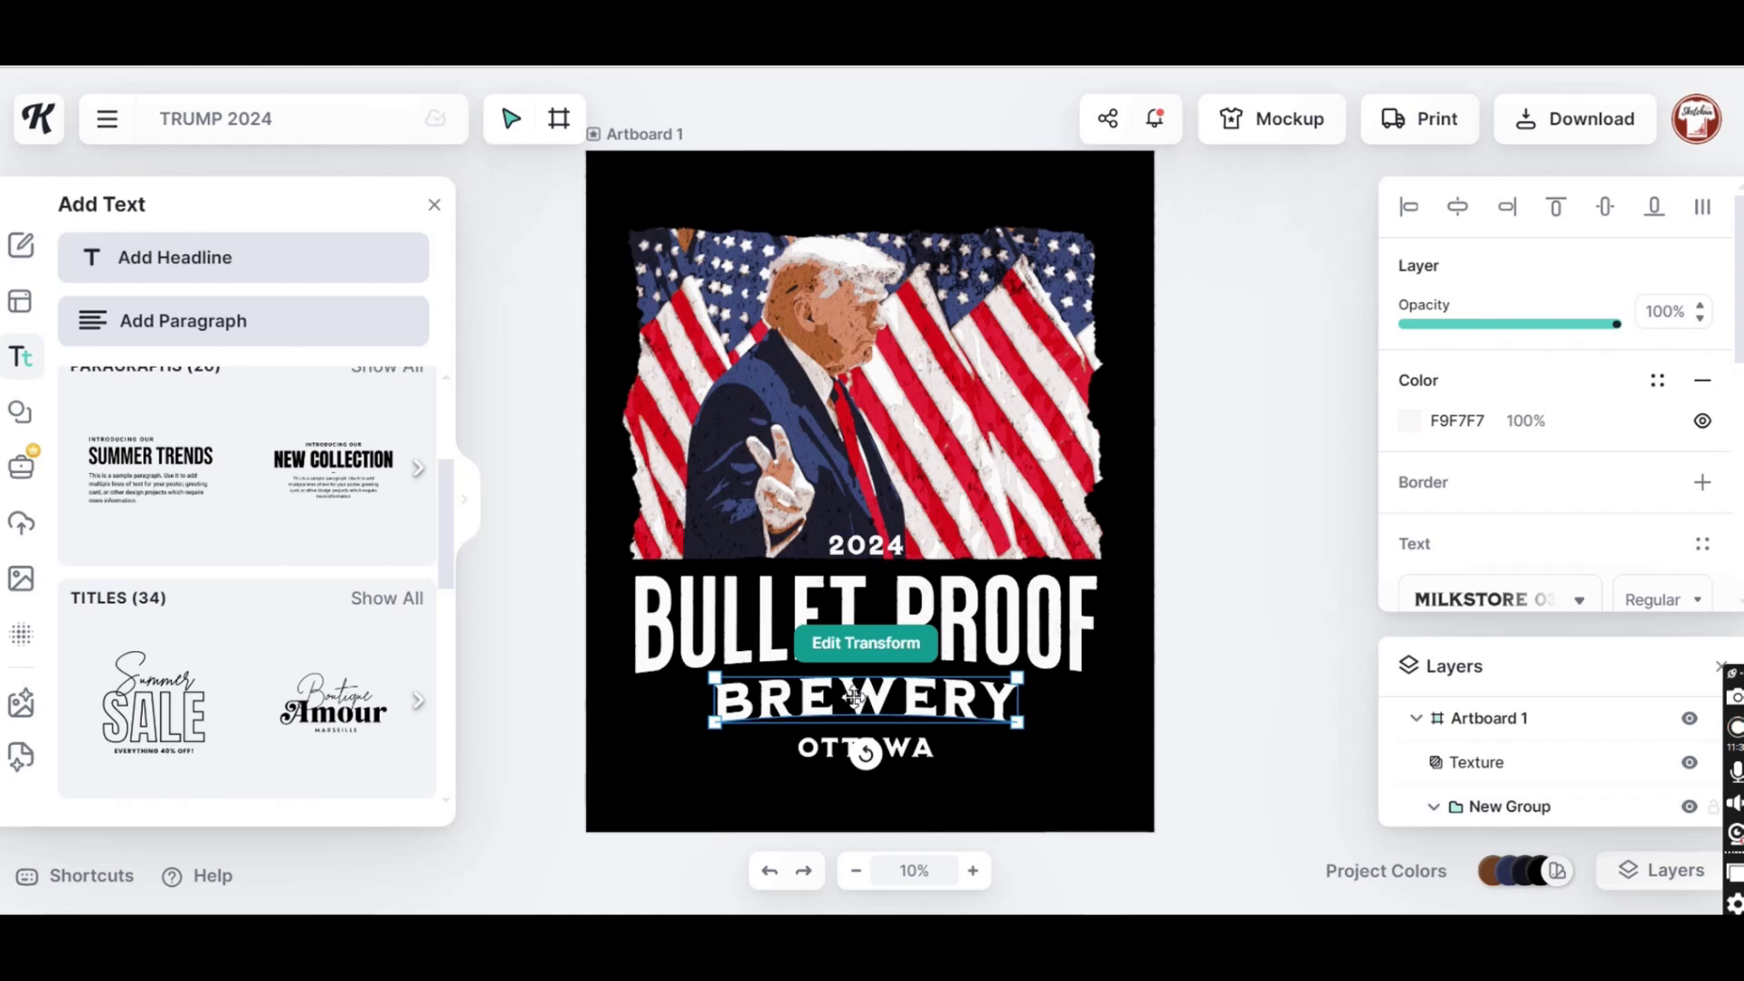
double_click(854, 697)
key(ctrl+a)
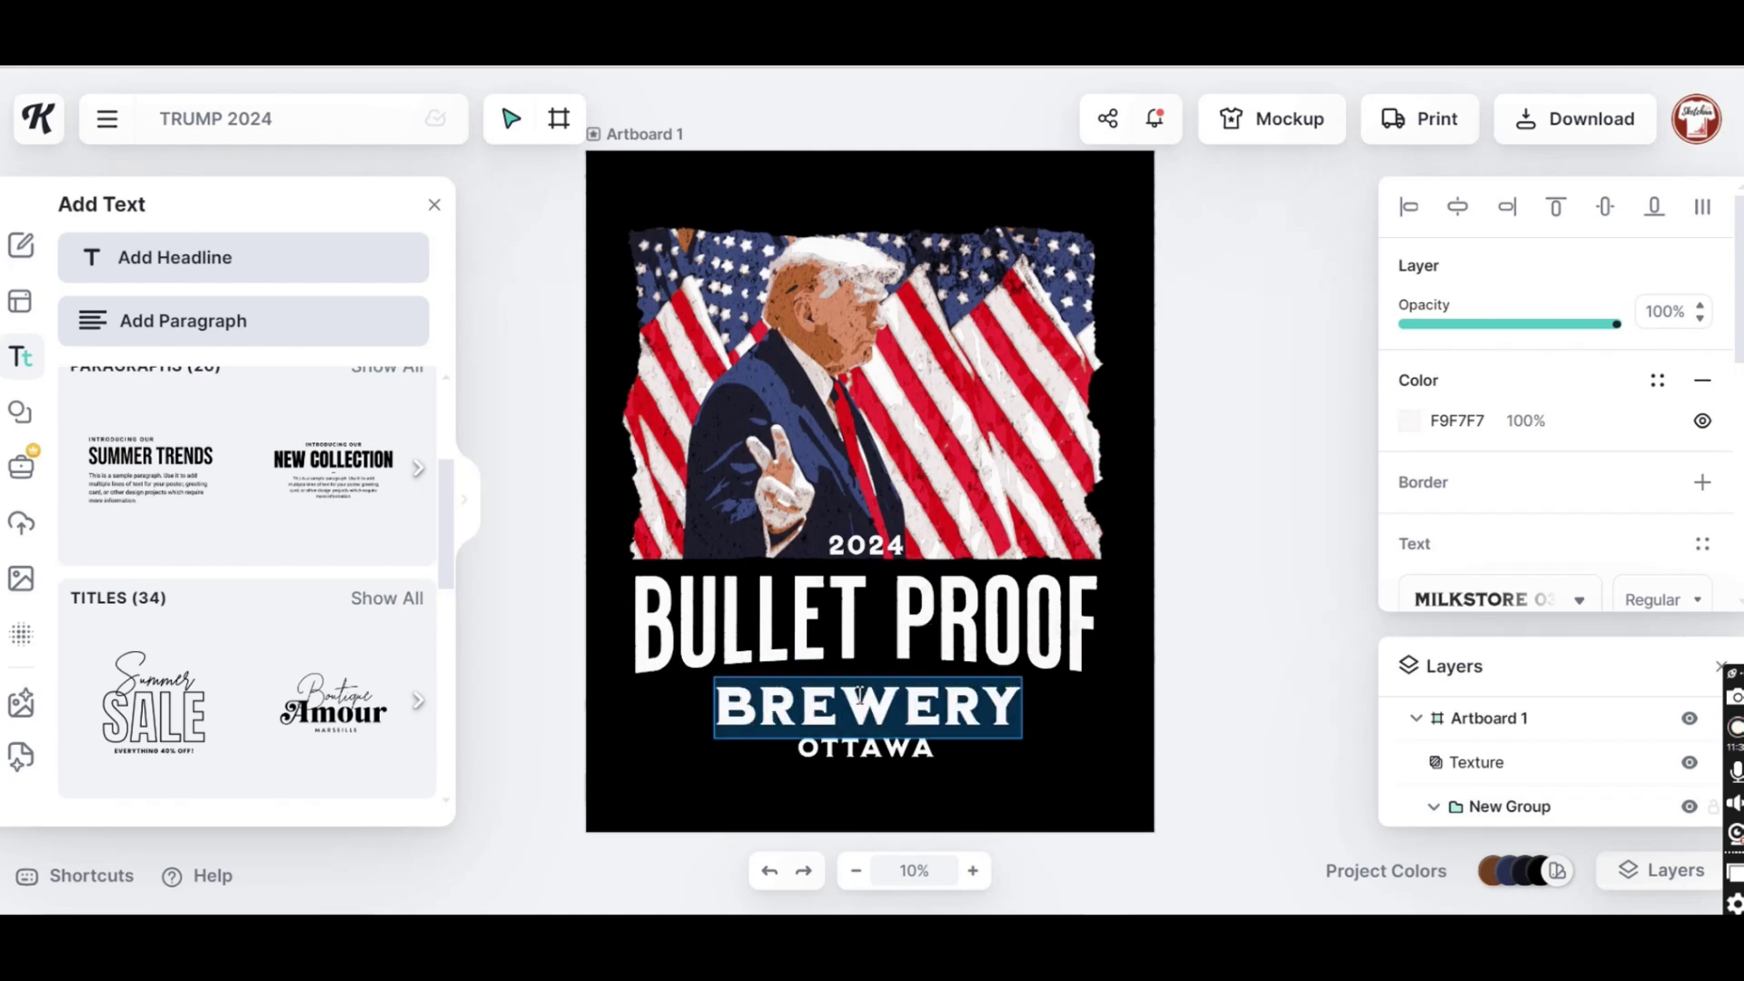
text(TRUMP)
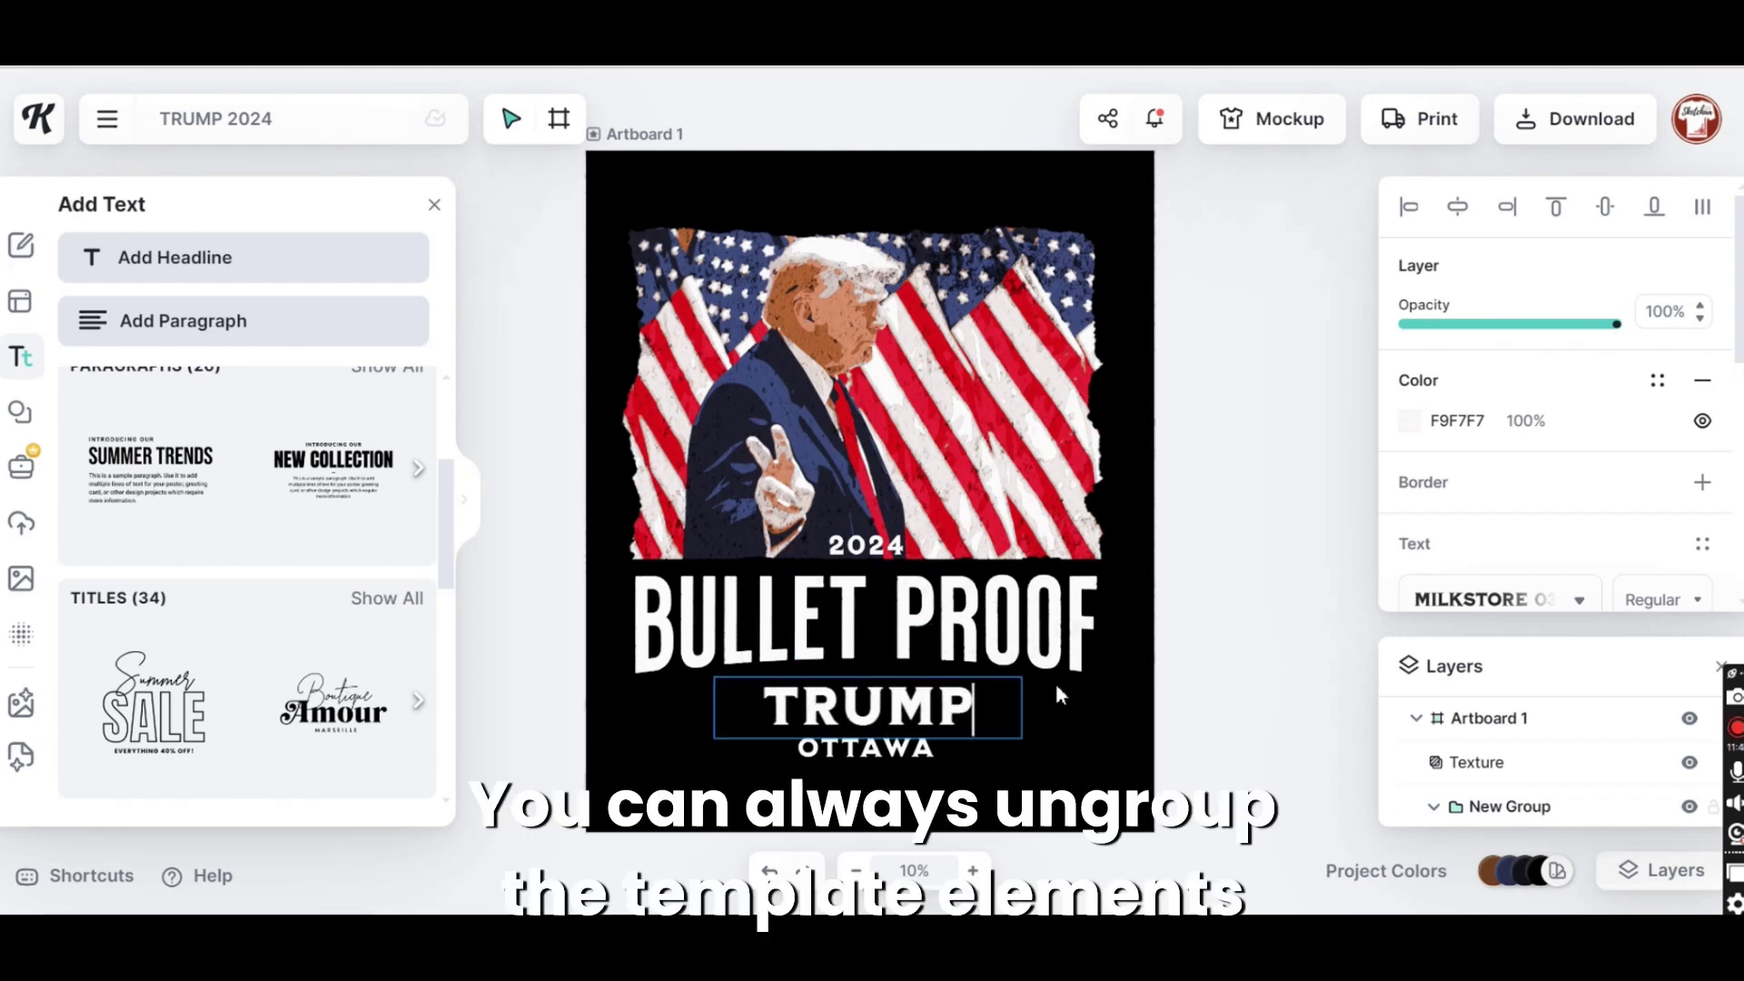
key(Escape)
key(Escape)
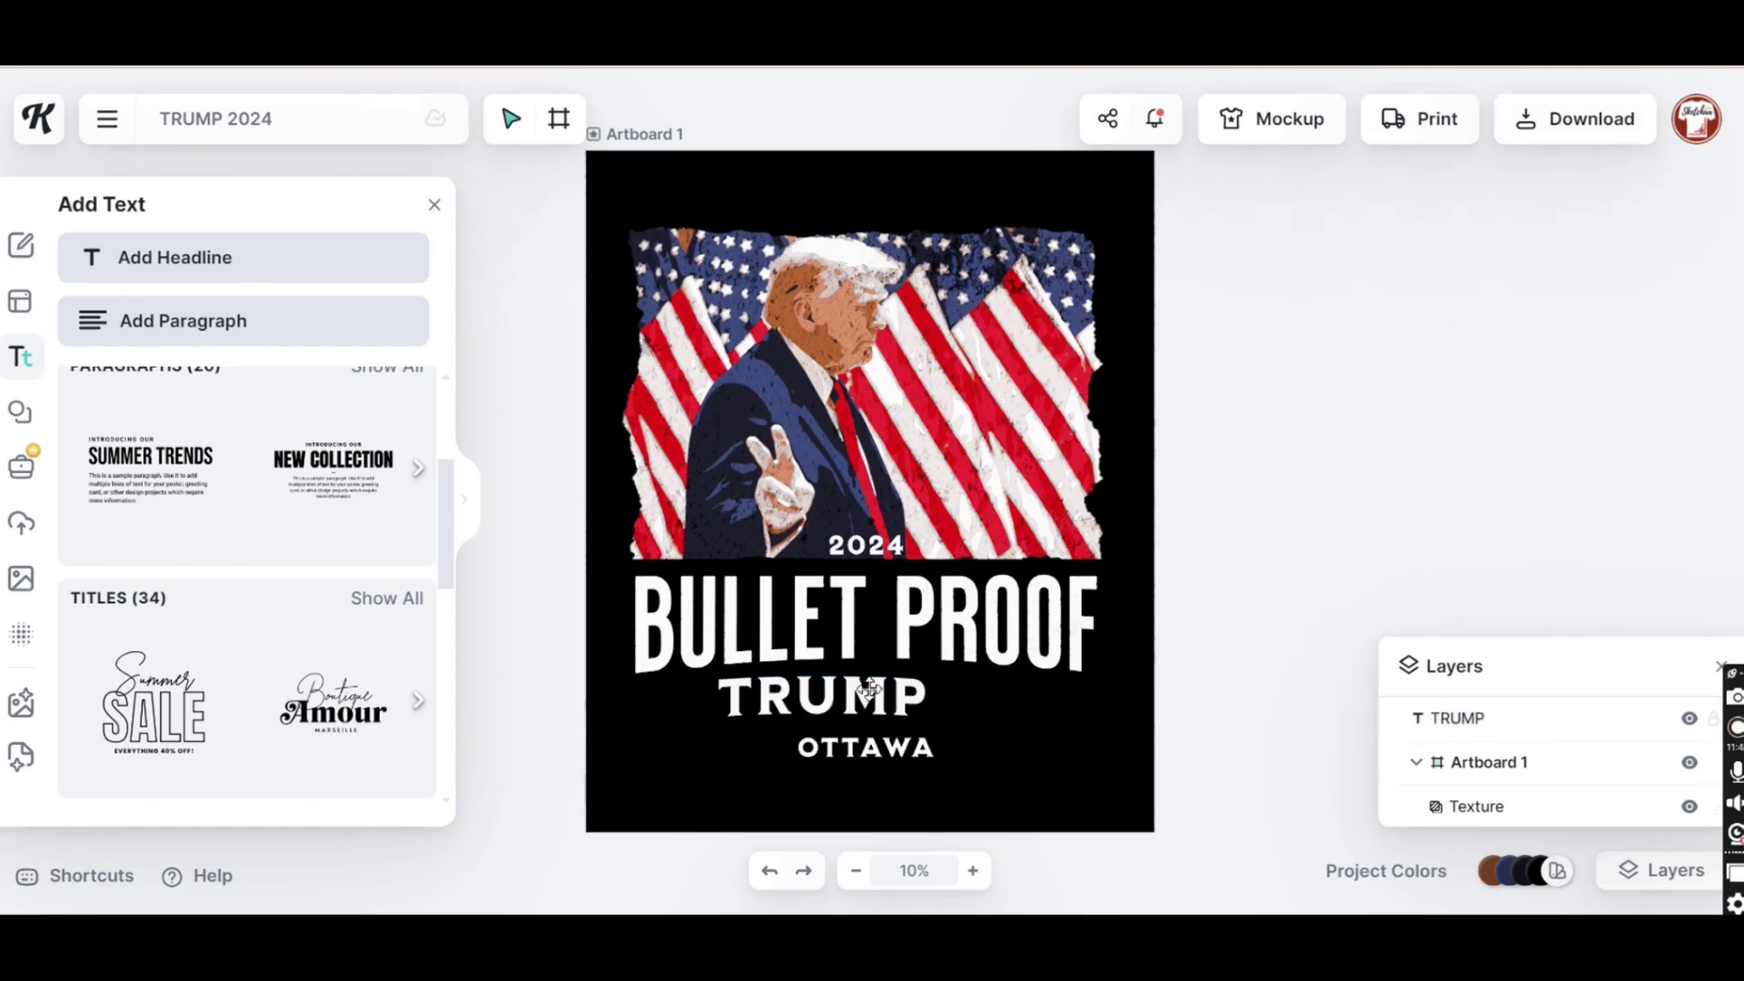
Enlarge the TRUMP line and center it under BULLET PROOF
click(934, 710)
drag(926, 718, 1045, 737)
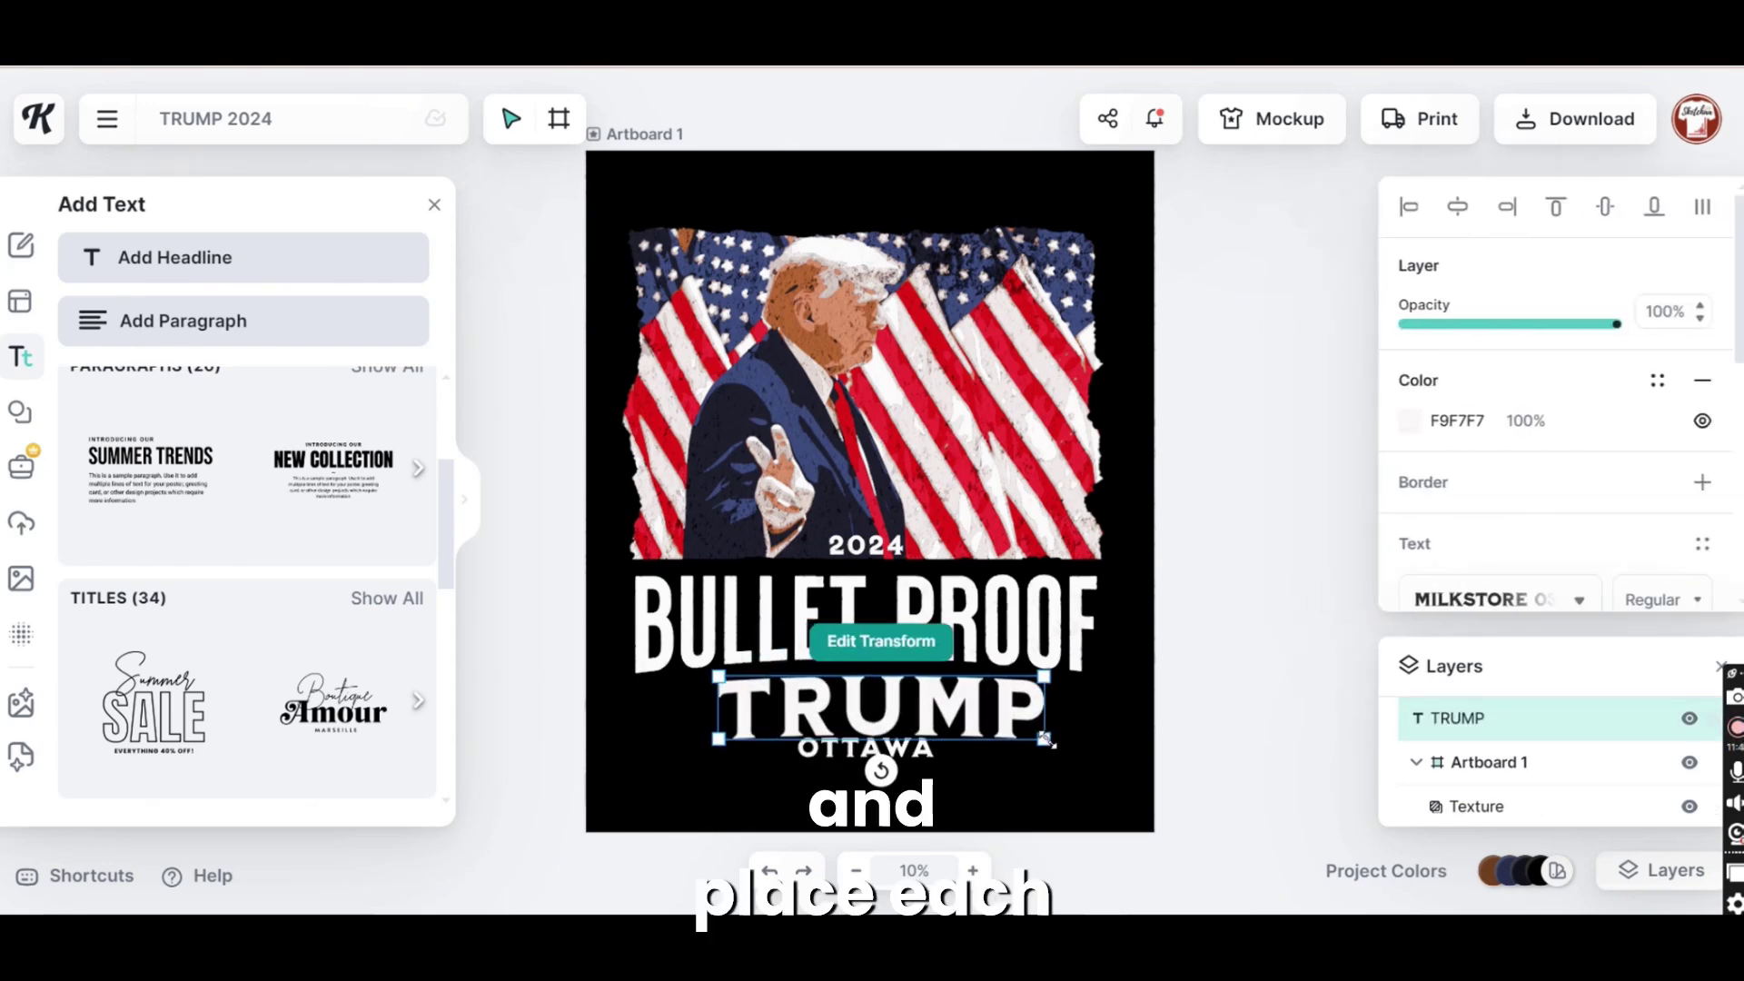
drag(917, 719, 897, 714)
click(976, 763)
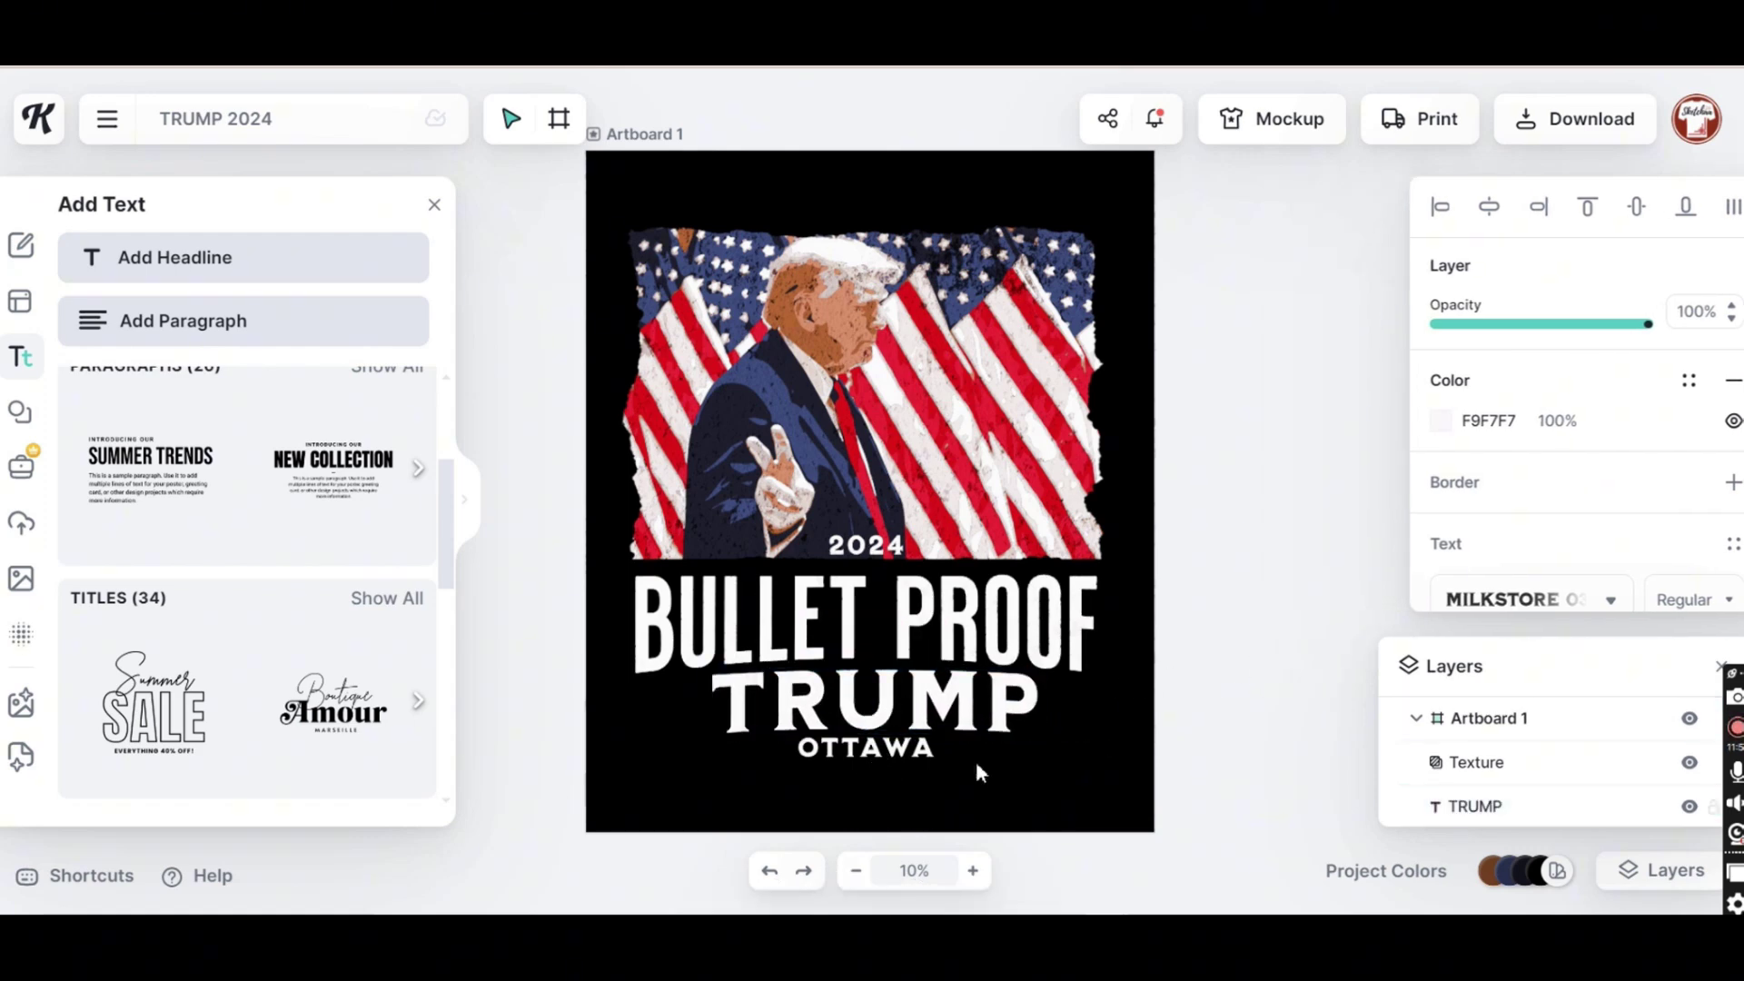
Nudge the remaining text group down slightly and ungroup its lines
click(883, 753)
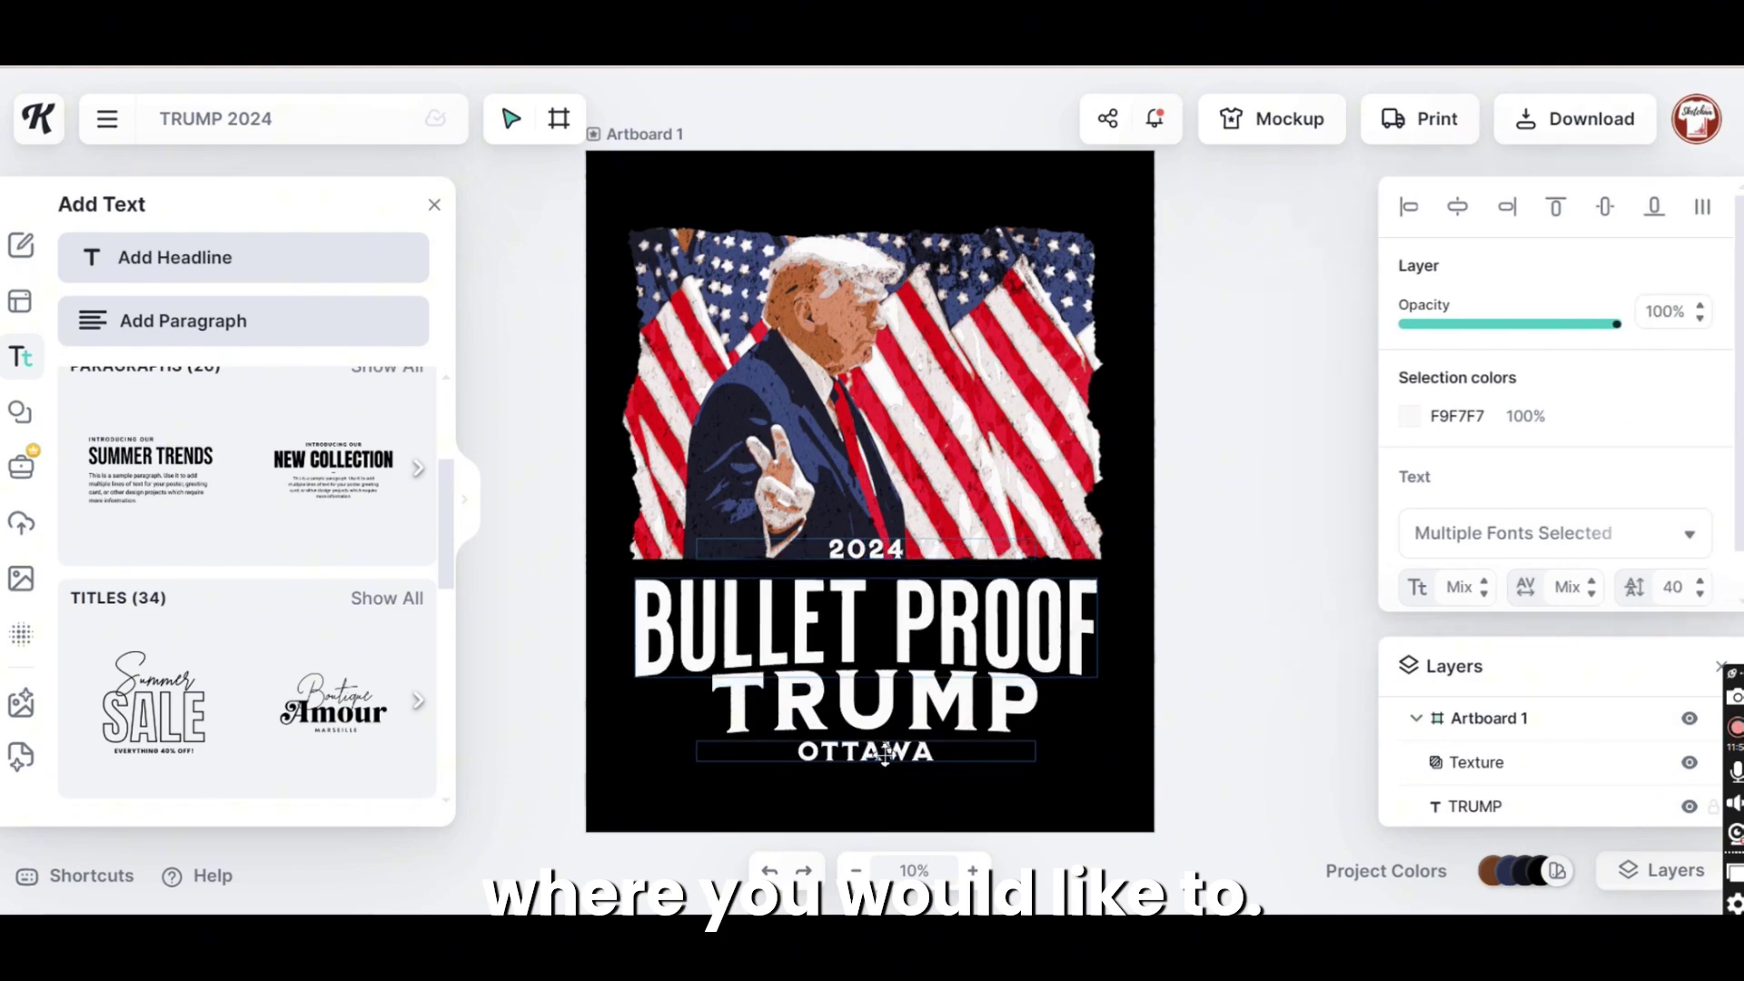
right_click(886, 752)
click(996, 633)
click(1176, 705)
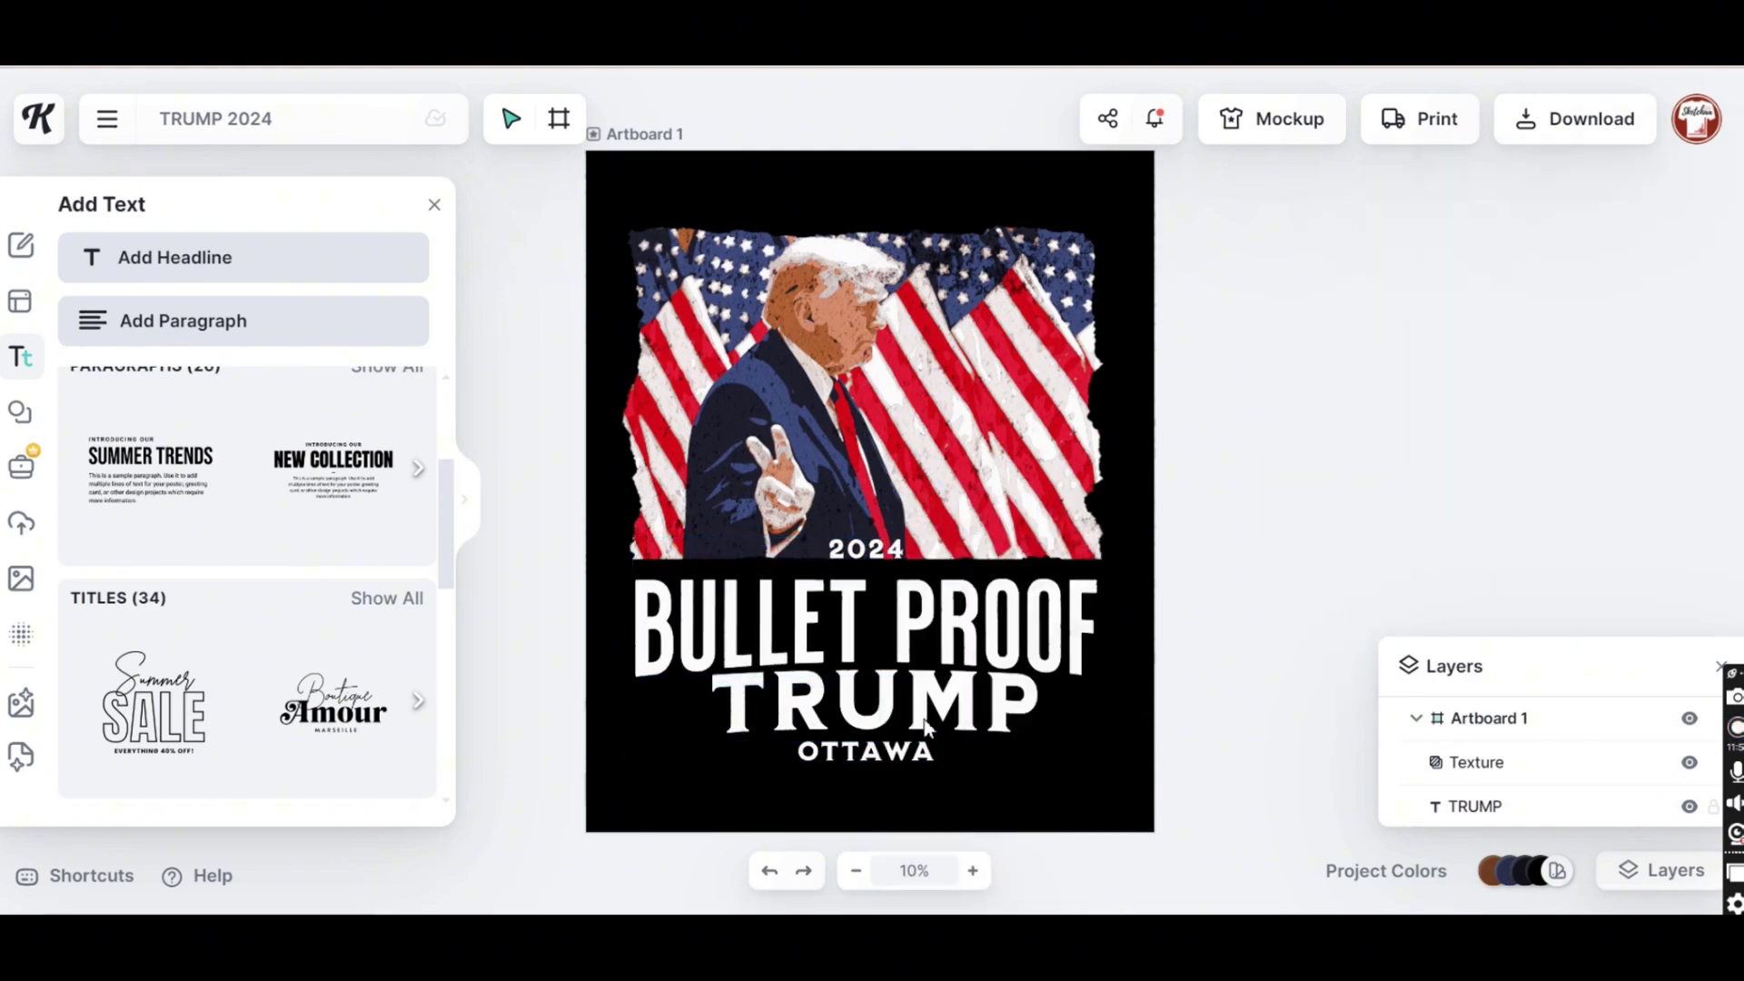
Lower TRUMP and the line below it slightly, and put 2024 beneath TRUMP in place of OTTAWA
click(864, 756)
drag(937, 707, 940, 717)
click(1165, 683)
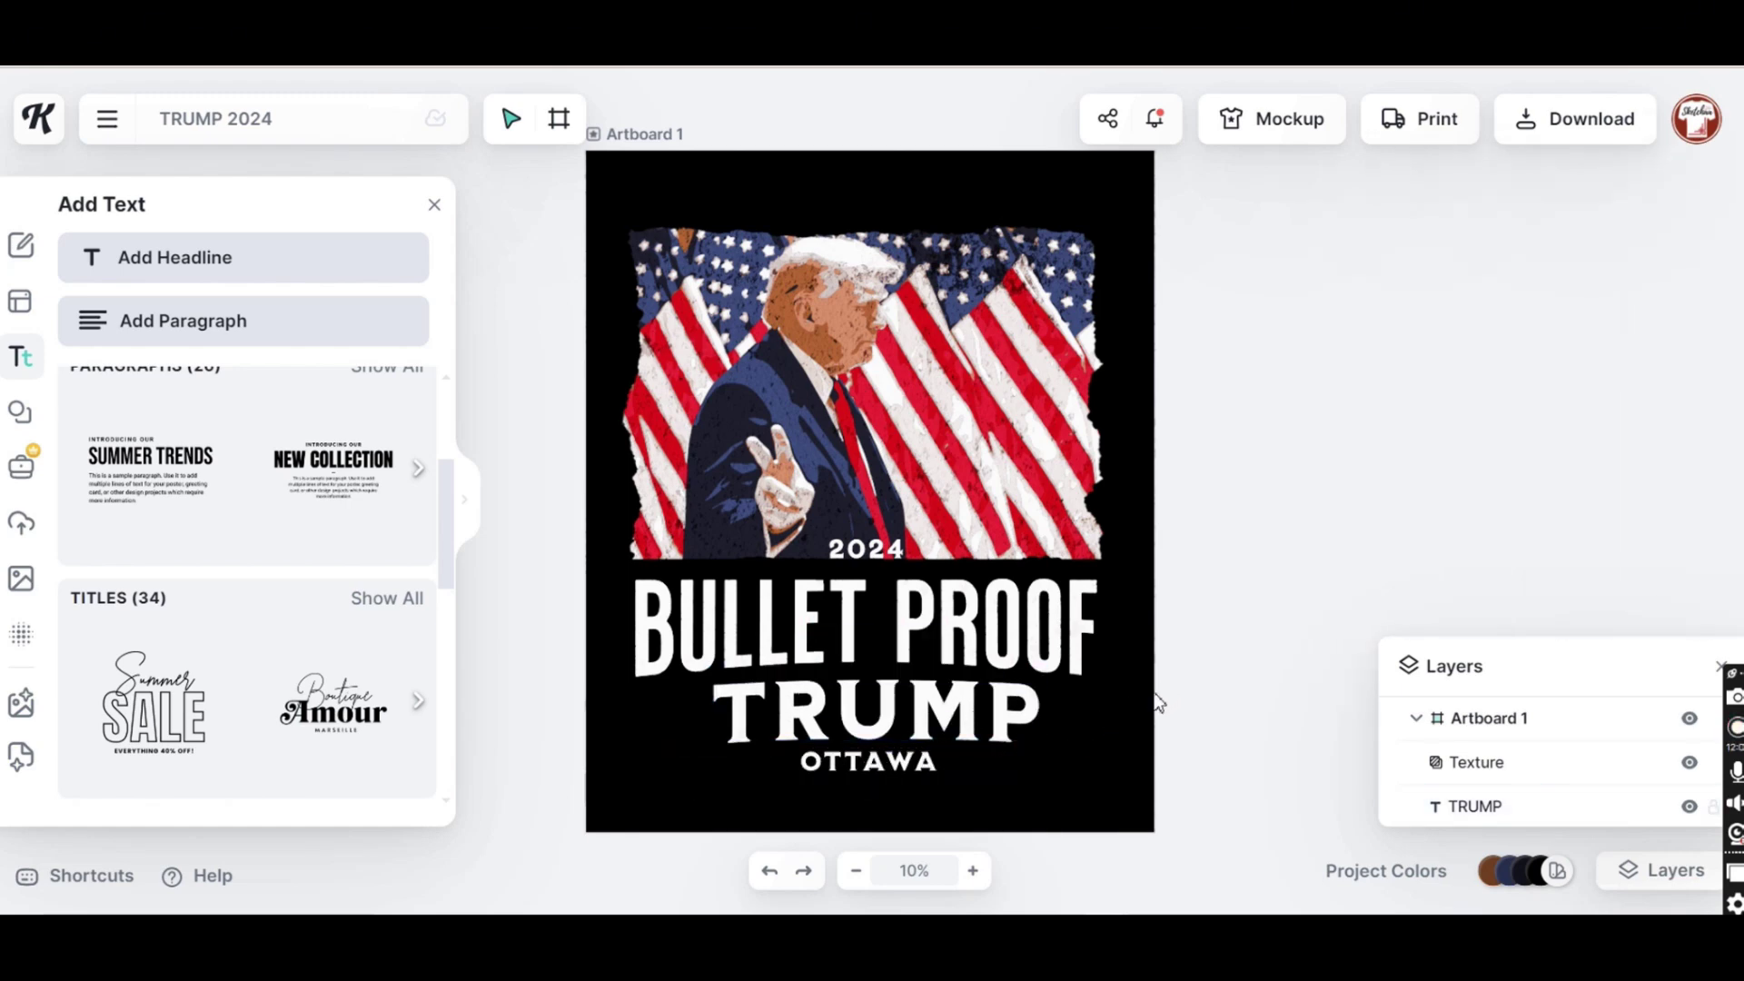
drag(851, 534, 892, 702)
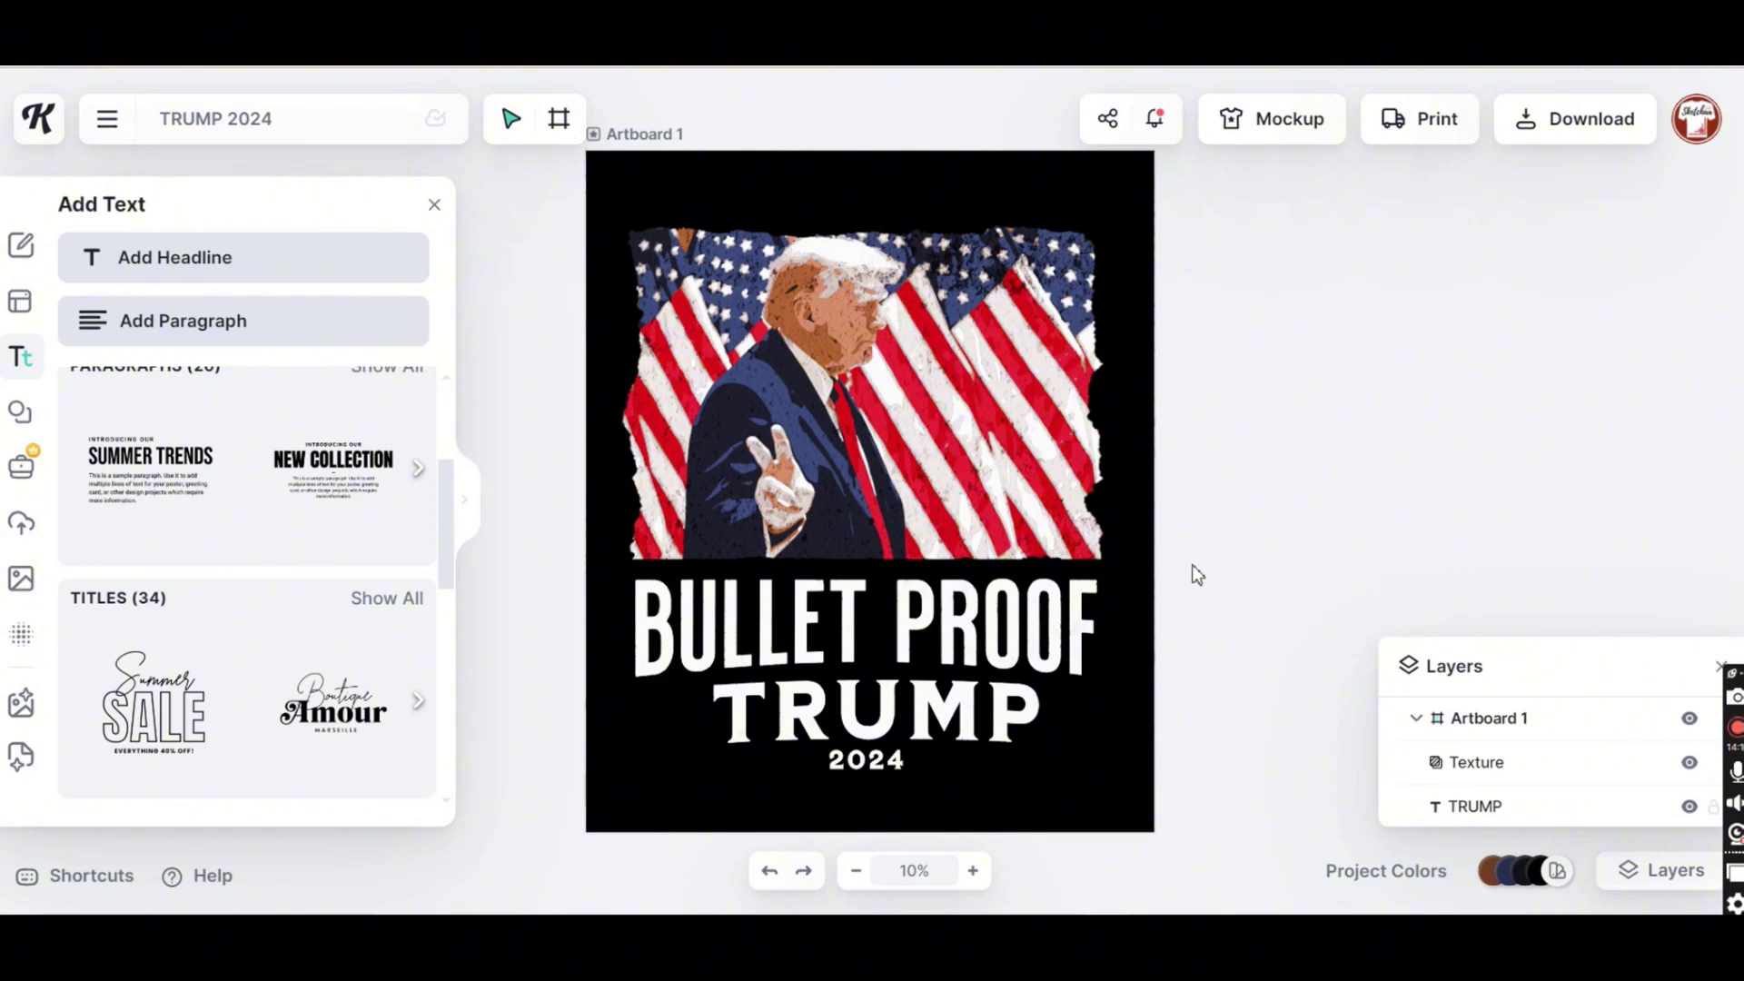
Nudge the 2024 line slightly right to center it beneath TRUMP
drag(876, 768, 881, 771)
click(1223, 584)
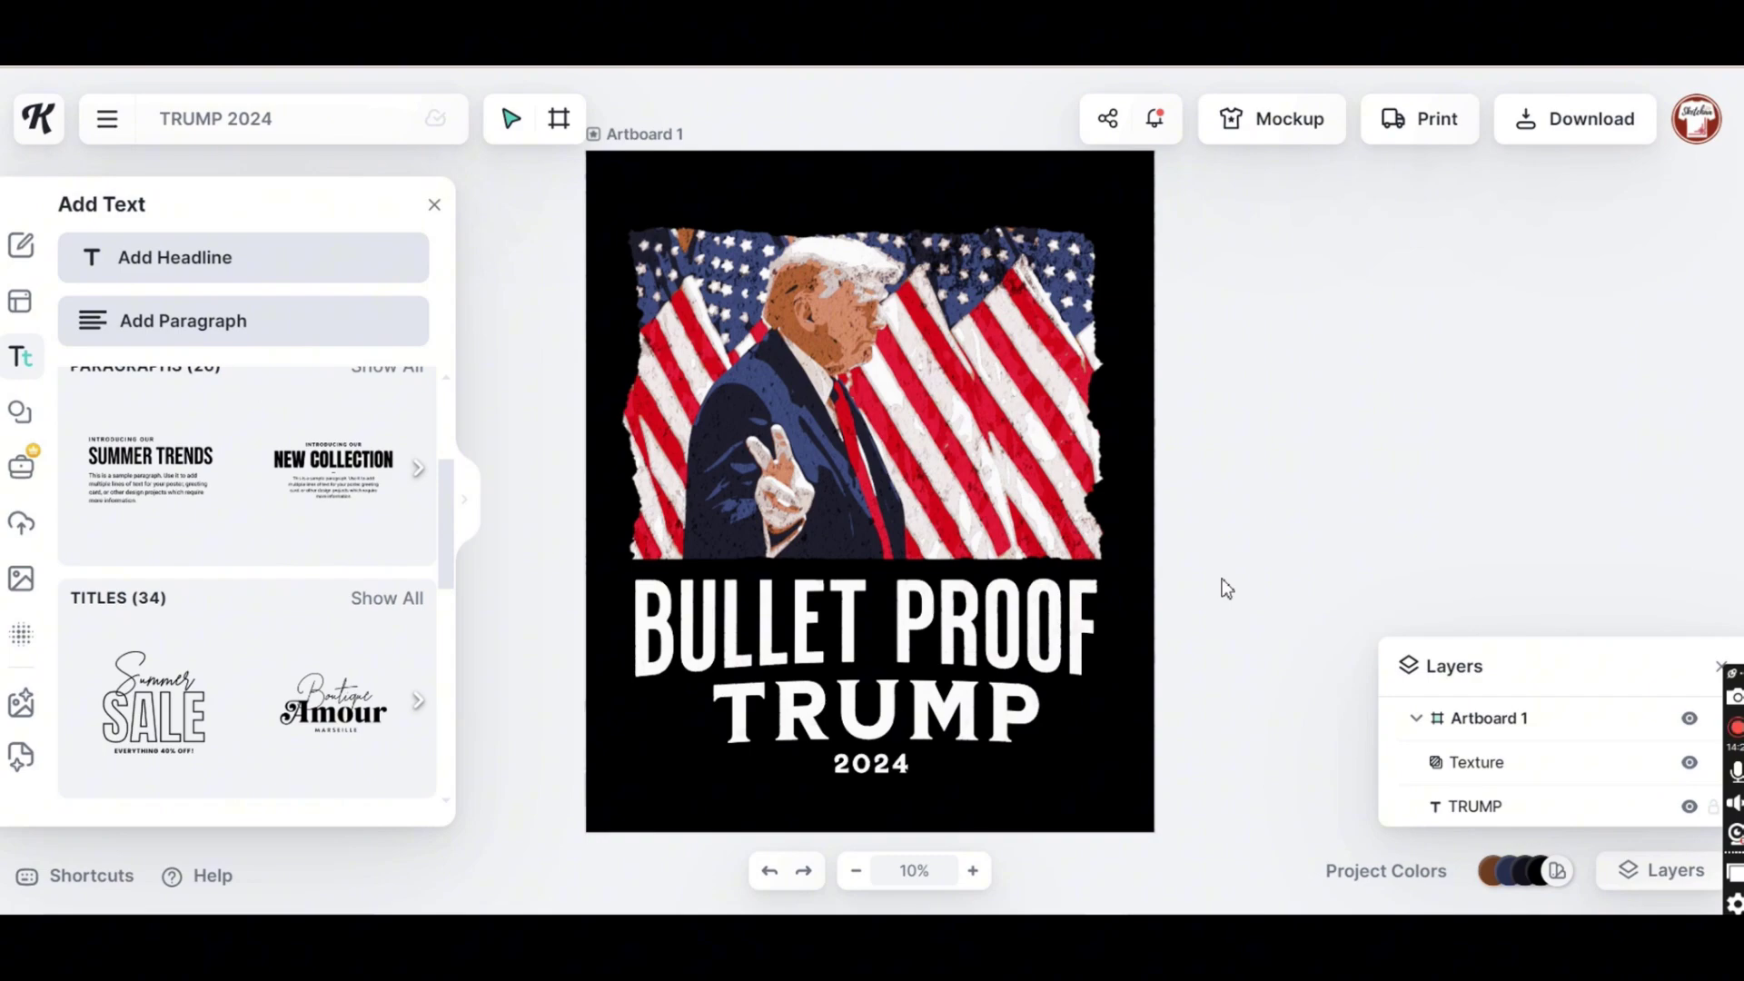
Recolor the TRUMP line with the dark red from the document colors and nudge it slightly left
click(851, 722)
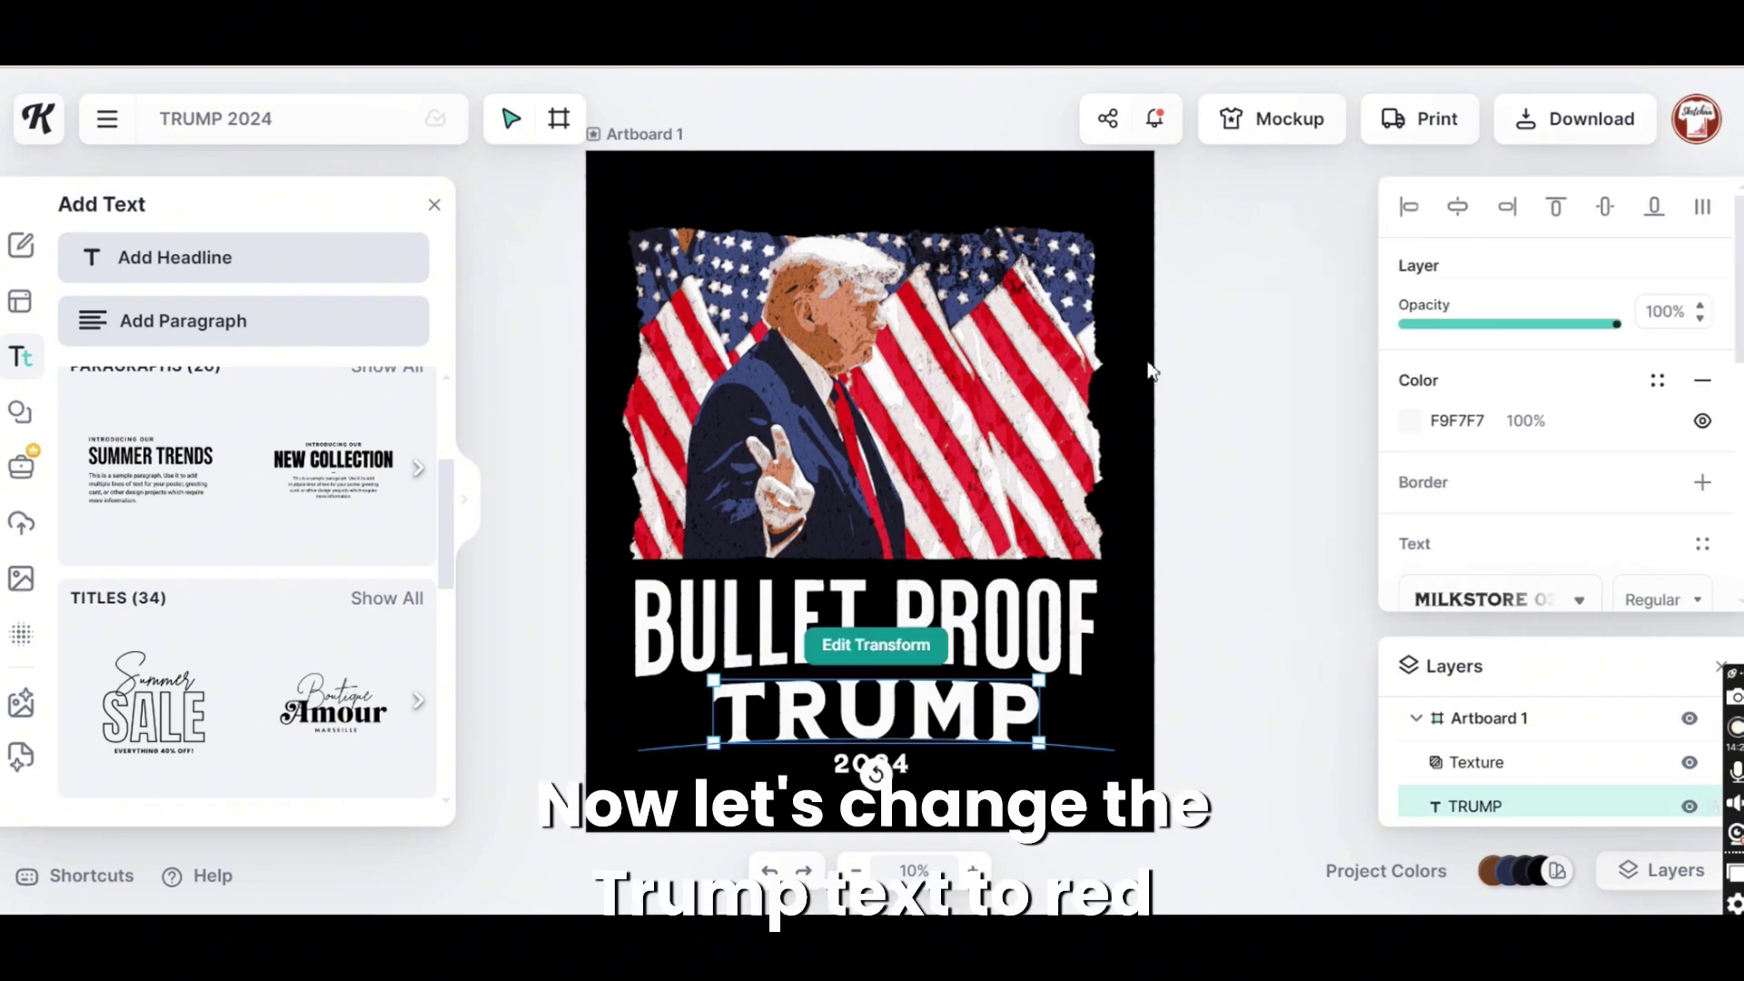
click(1409, 420)
click(1248, 846)
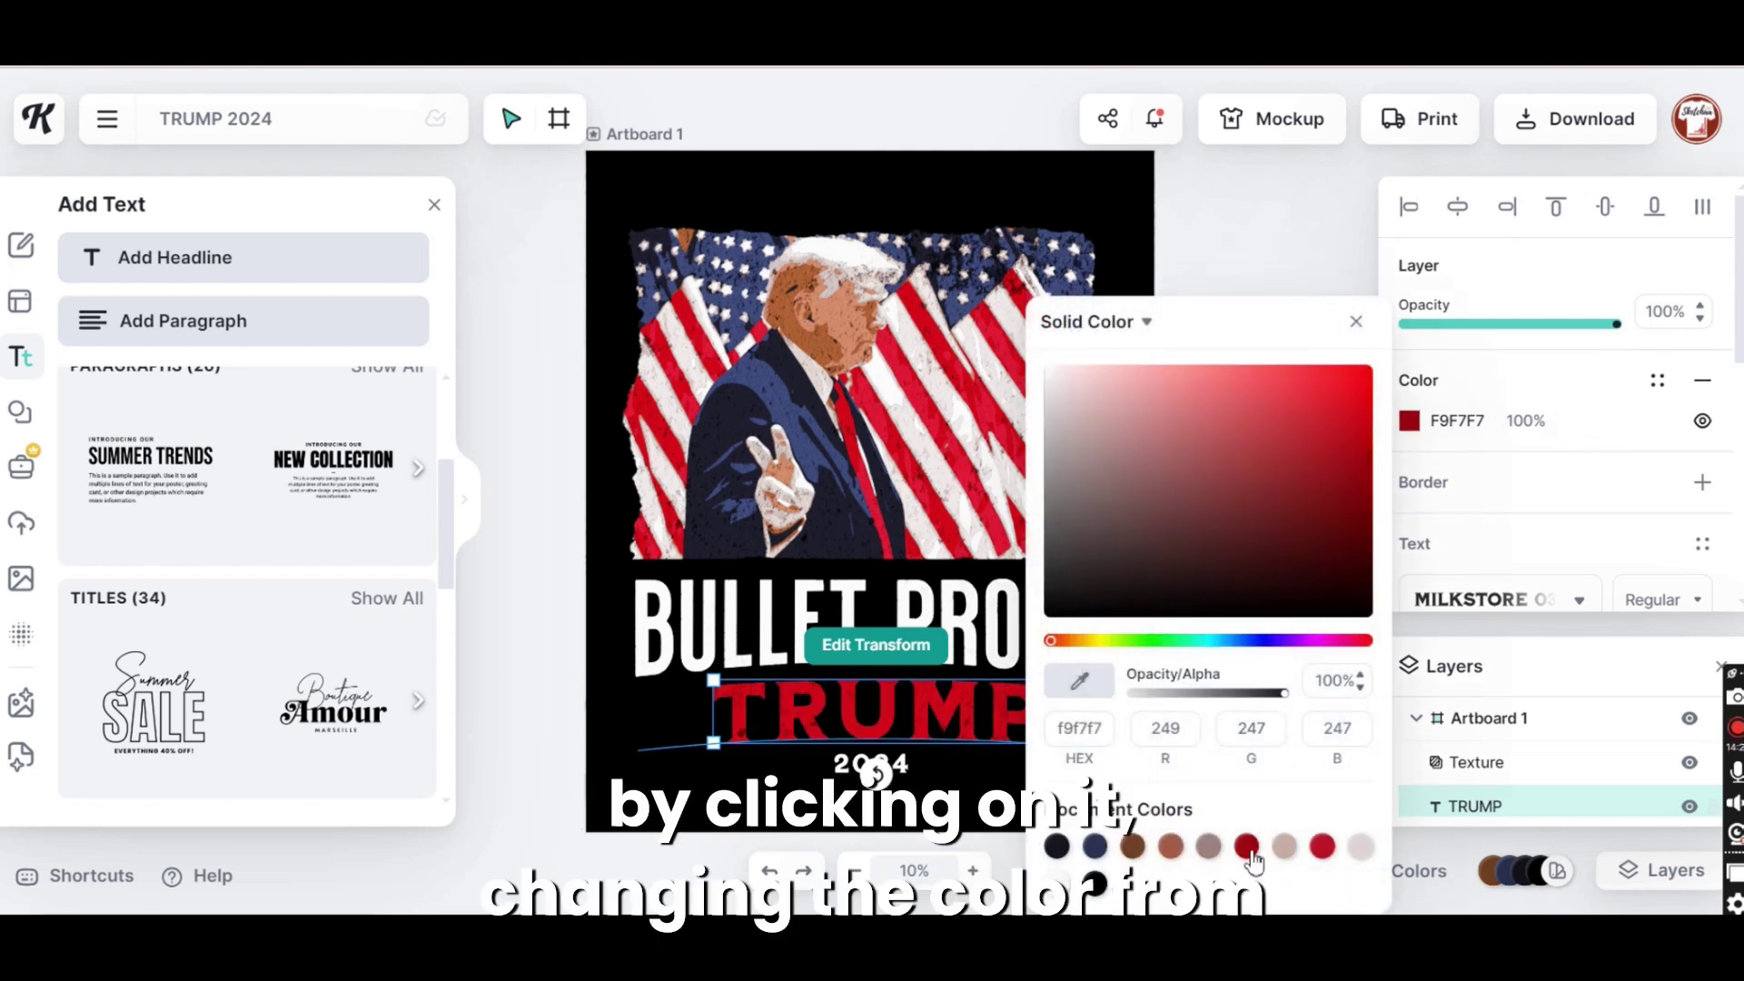
click(1250, 248)
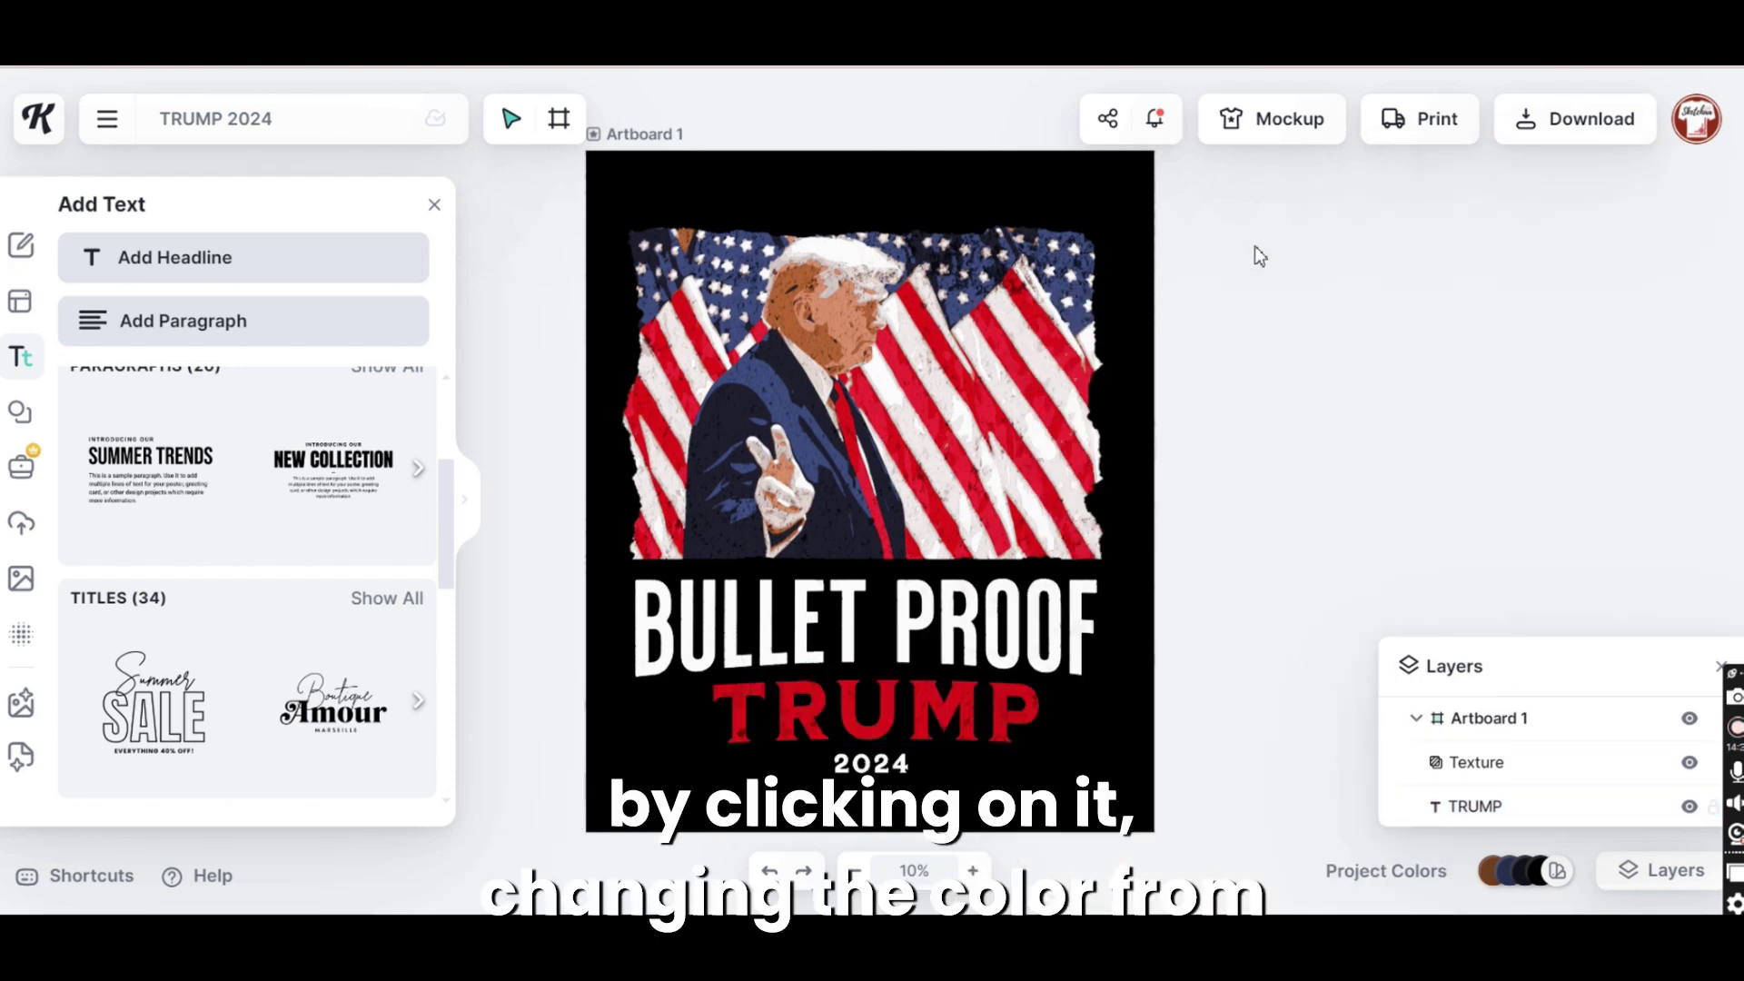
click(796, 712)
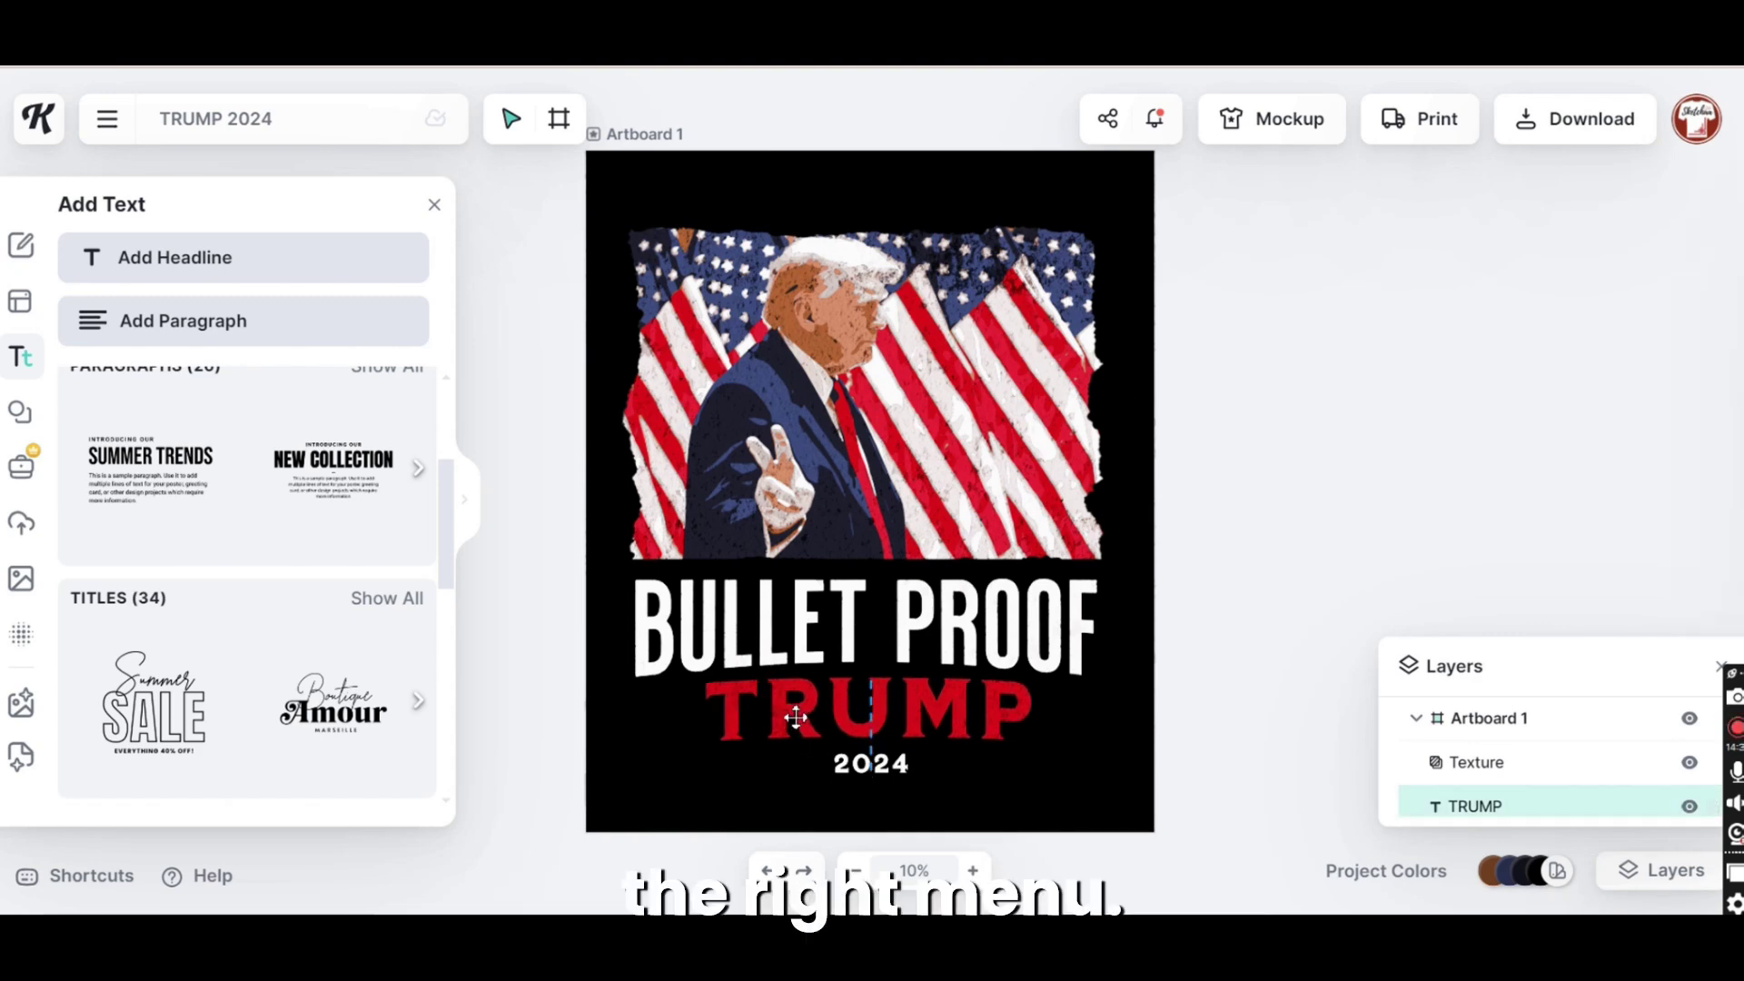
click(1233, 444)
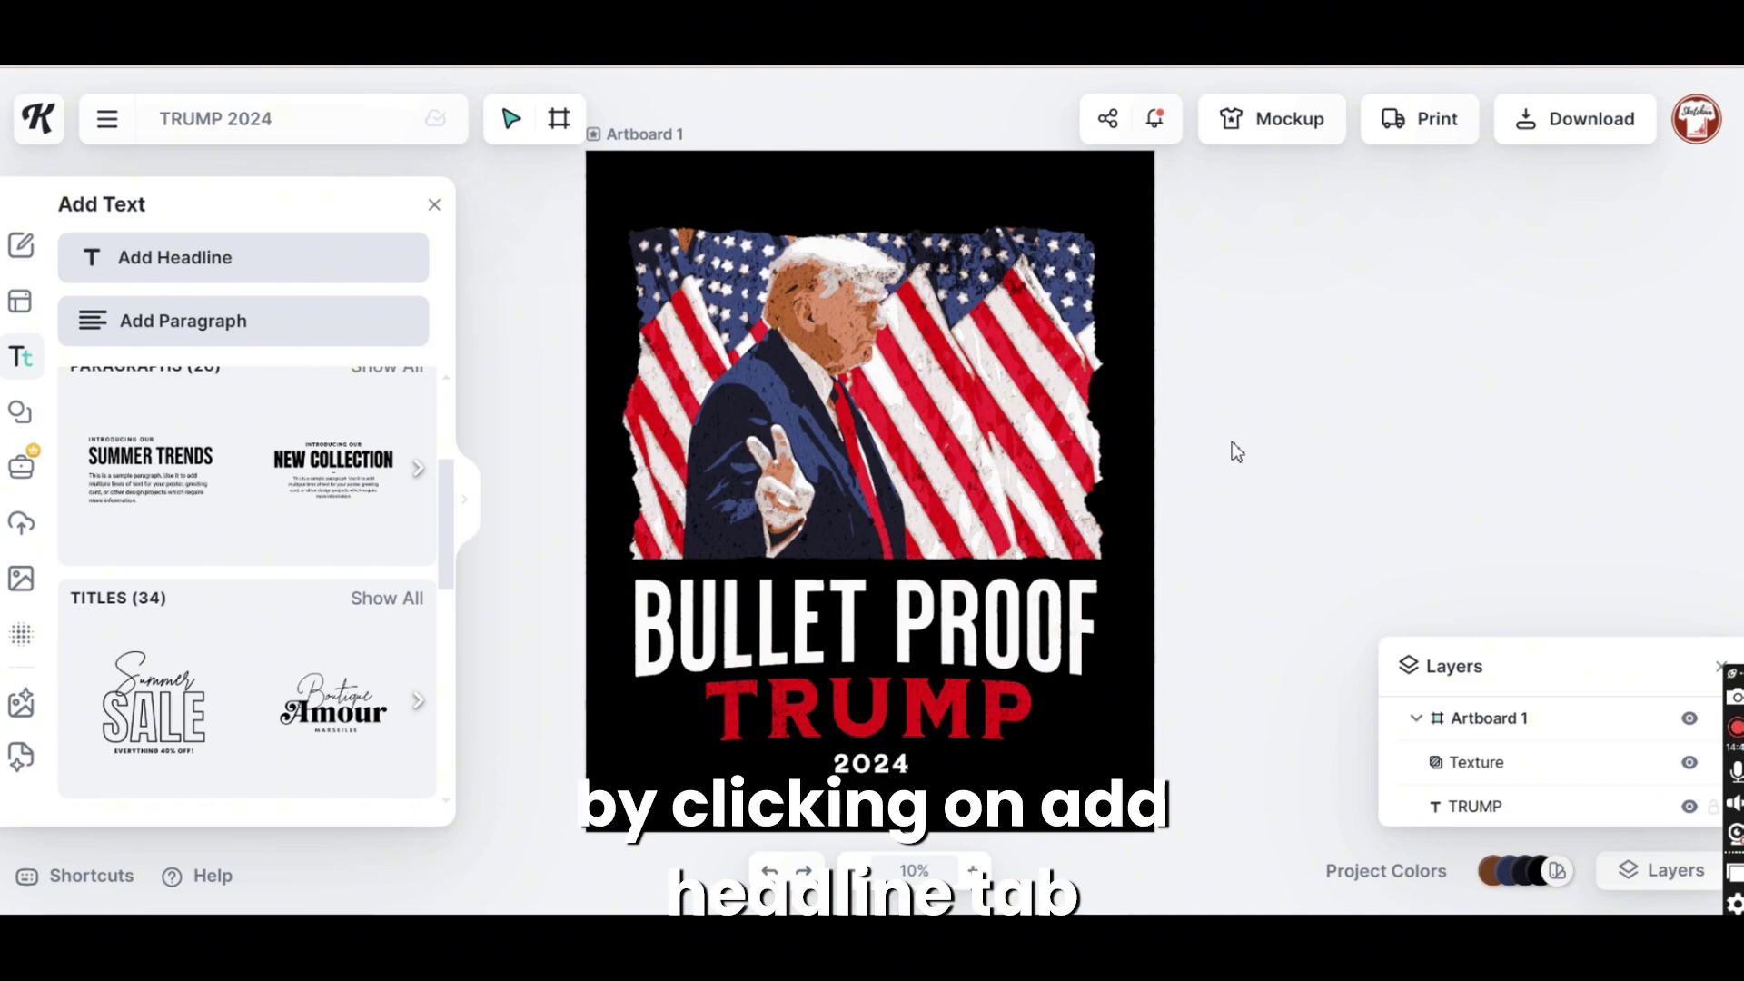
Add a new headline reading Legend and set its font size to 300
drag(449, 499, 448, 748)
click(244, 257)
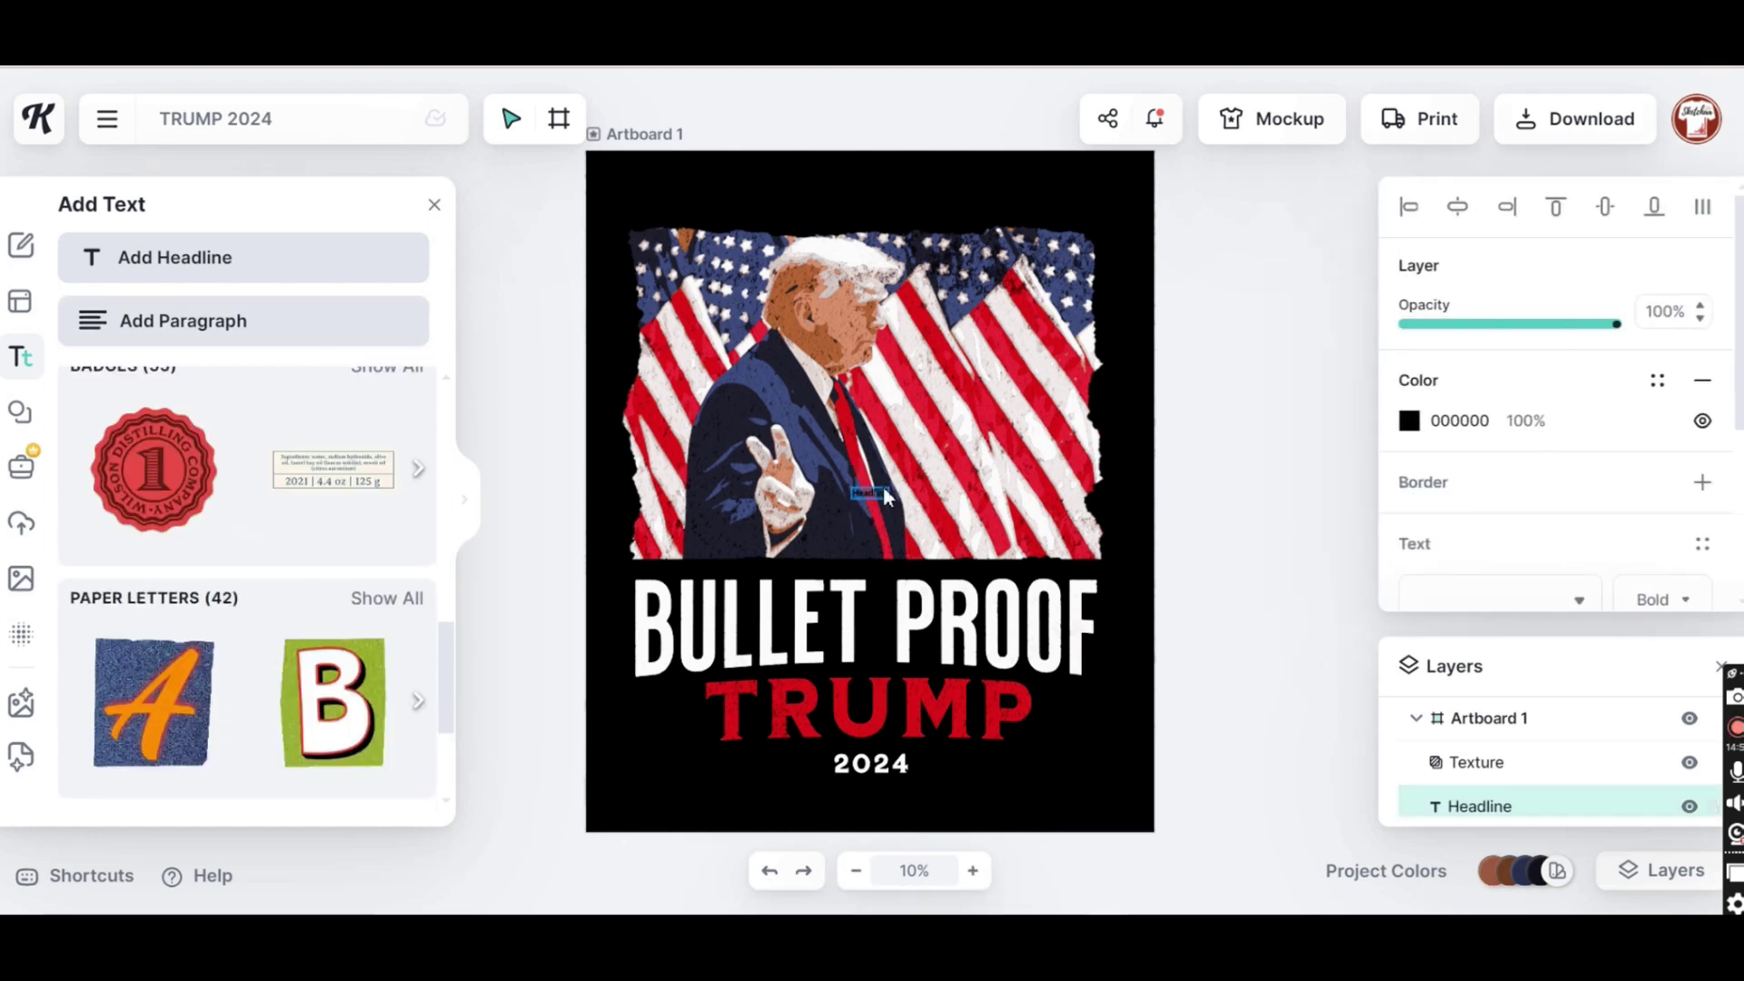
click(1470, 426)
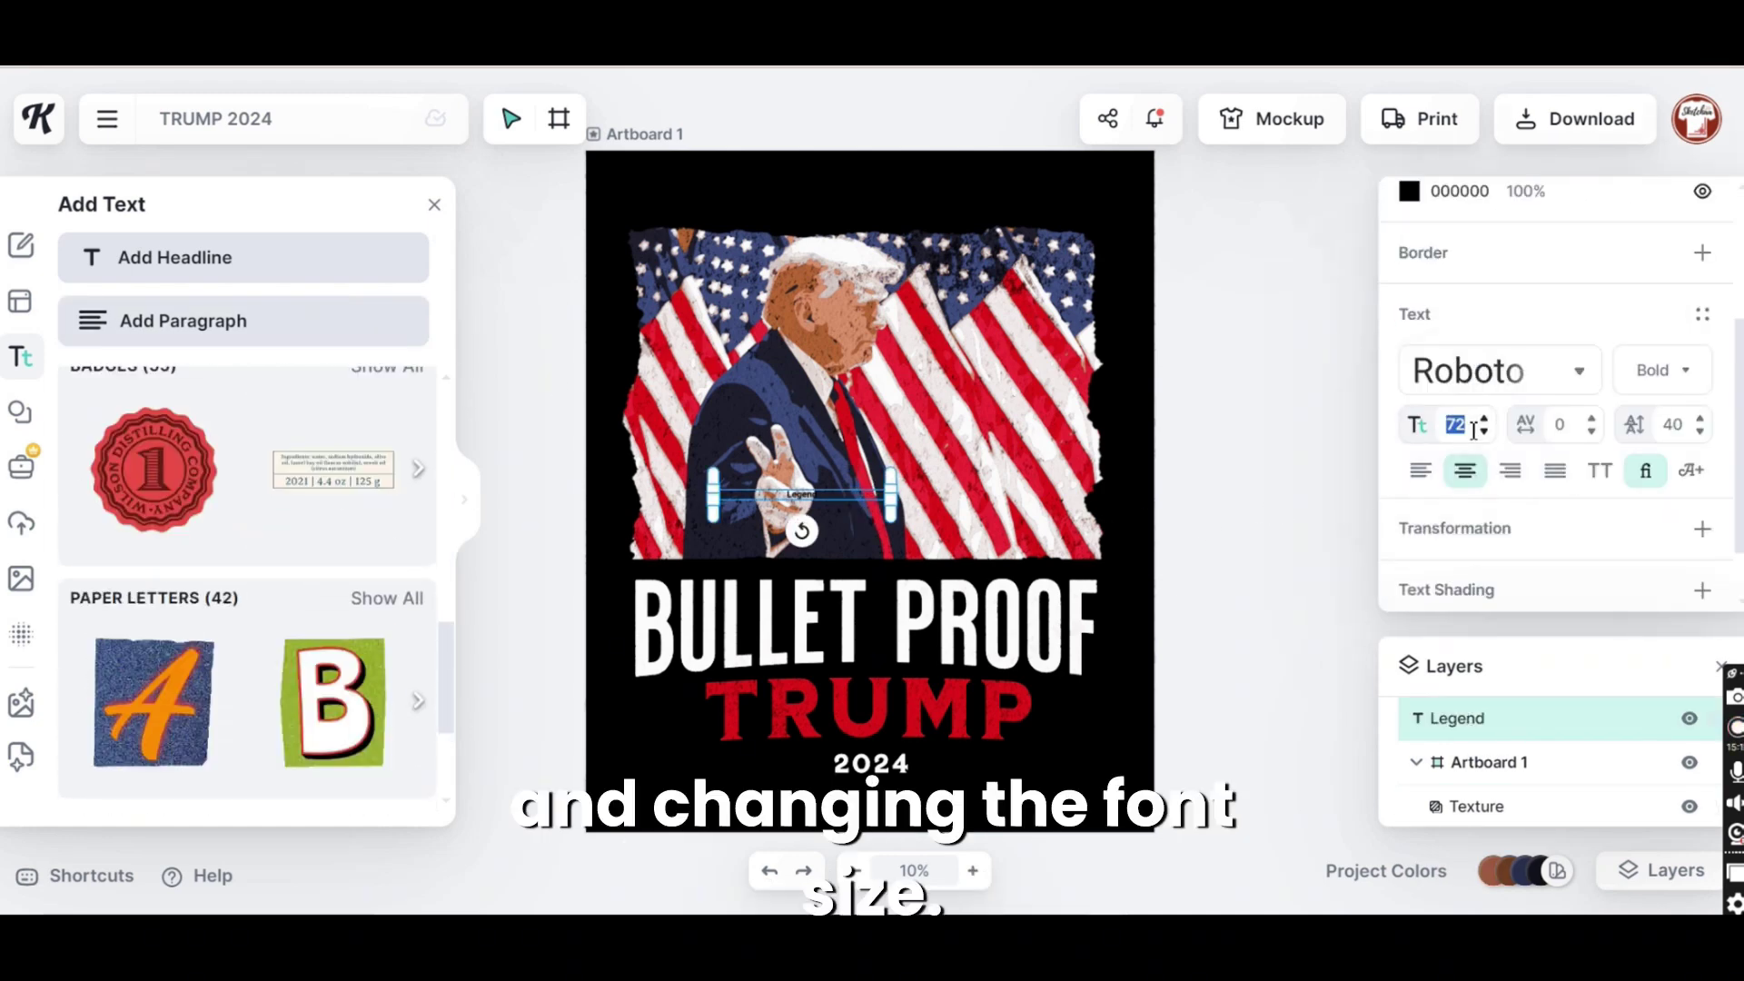
key(Return)
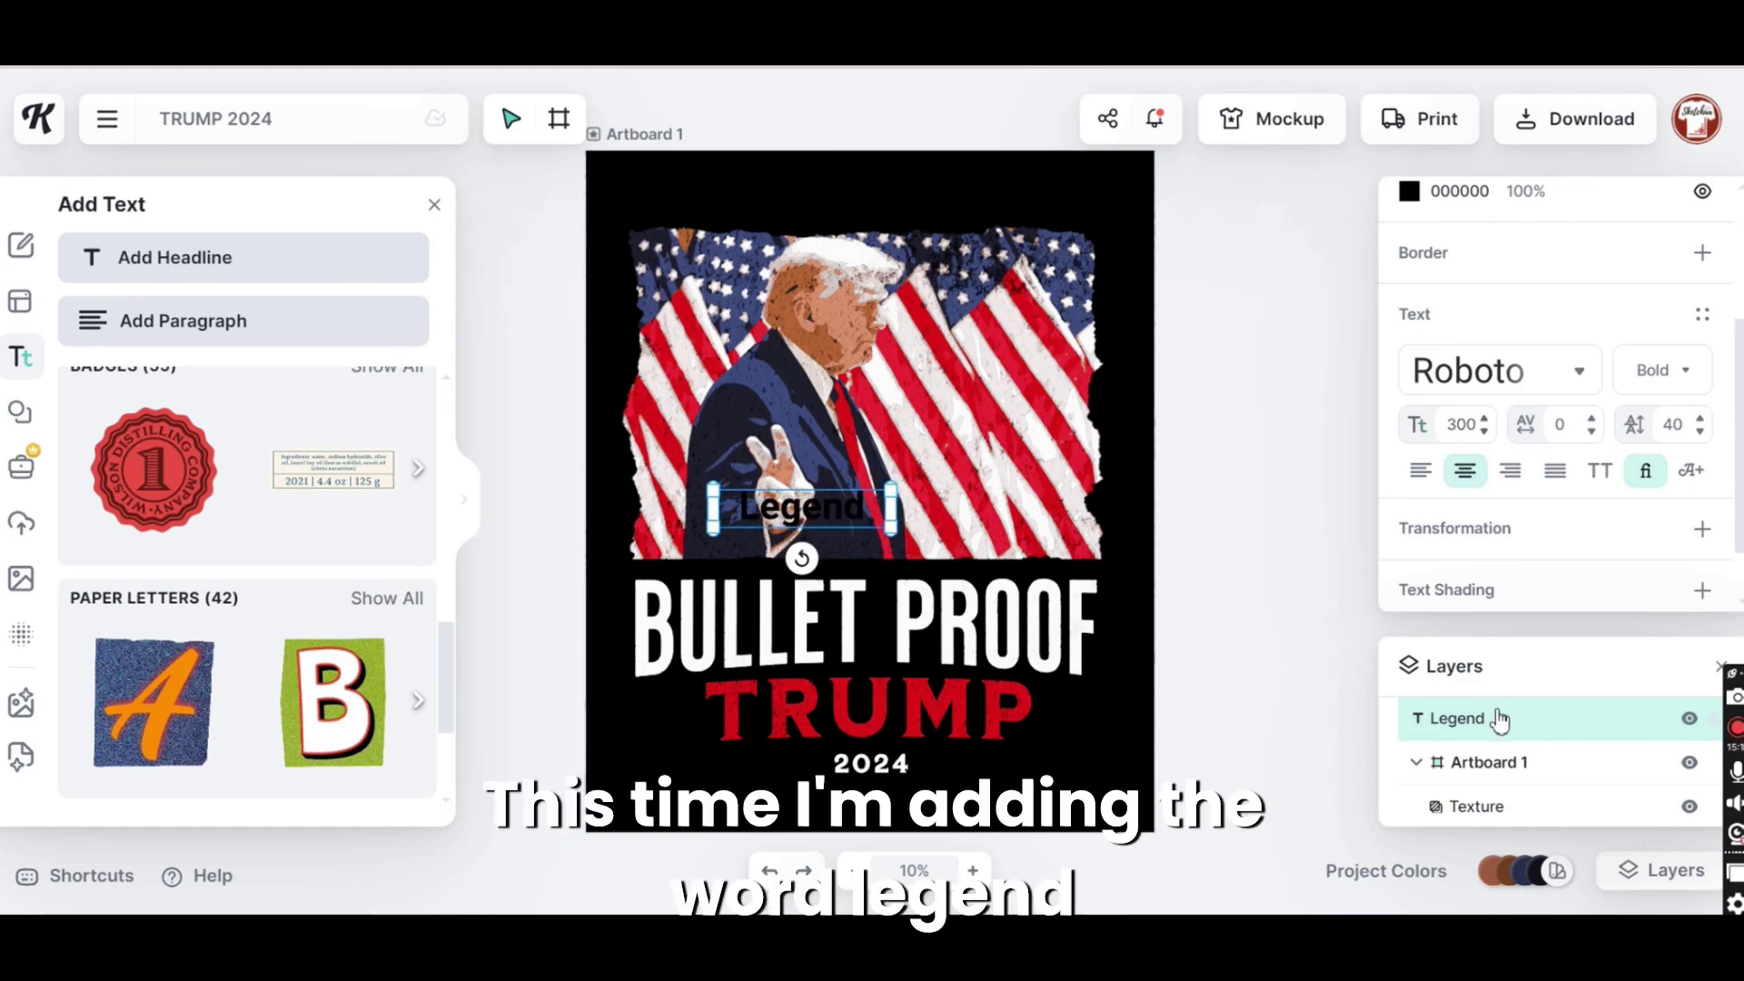
Move the Legend text onto the flag stripes beside the figure, keeping the picture in its original place
drag(956, 440, 1087, 364)
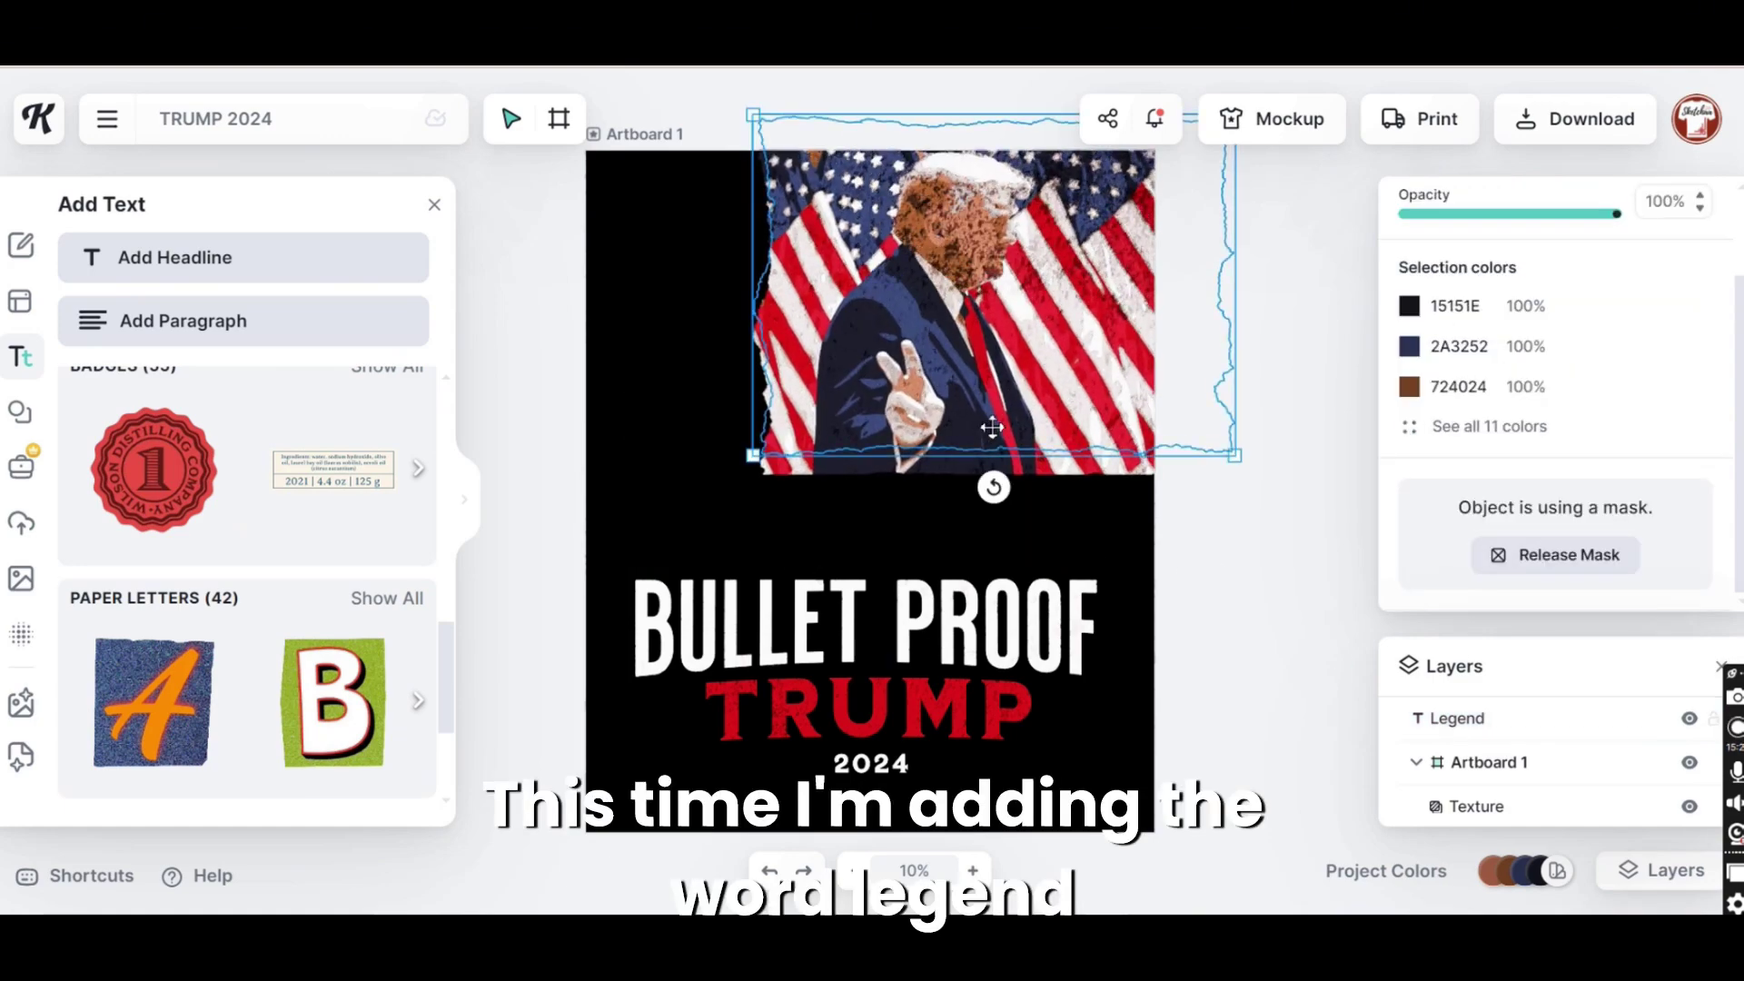
key(ctrl+z)
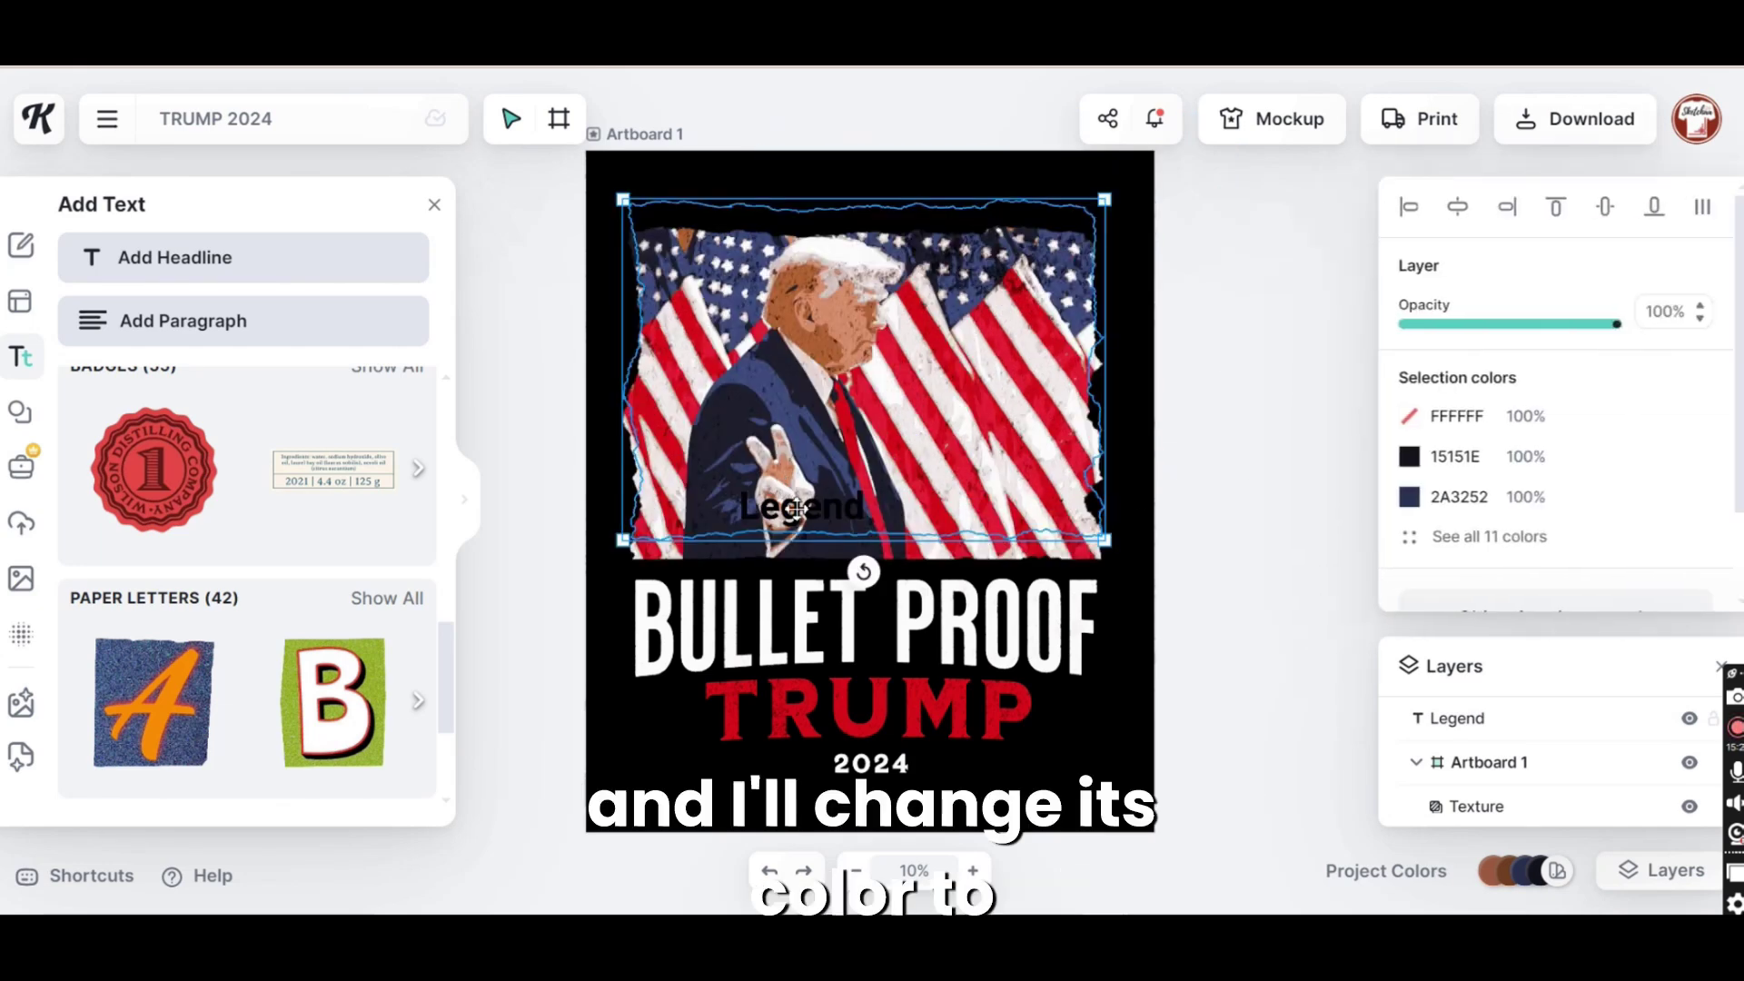
click(801, 509)
drag(802, 509, 992, 411)
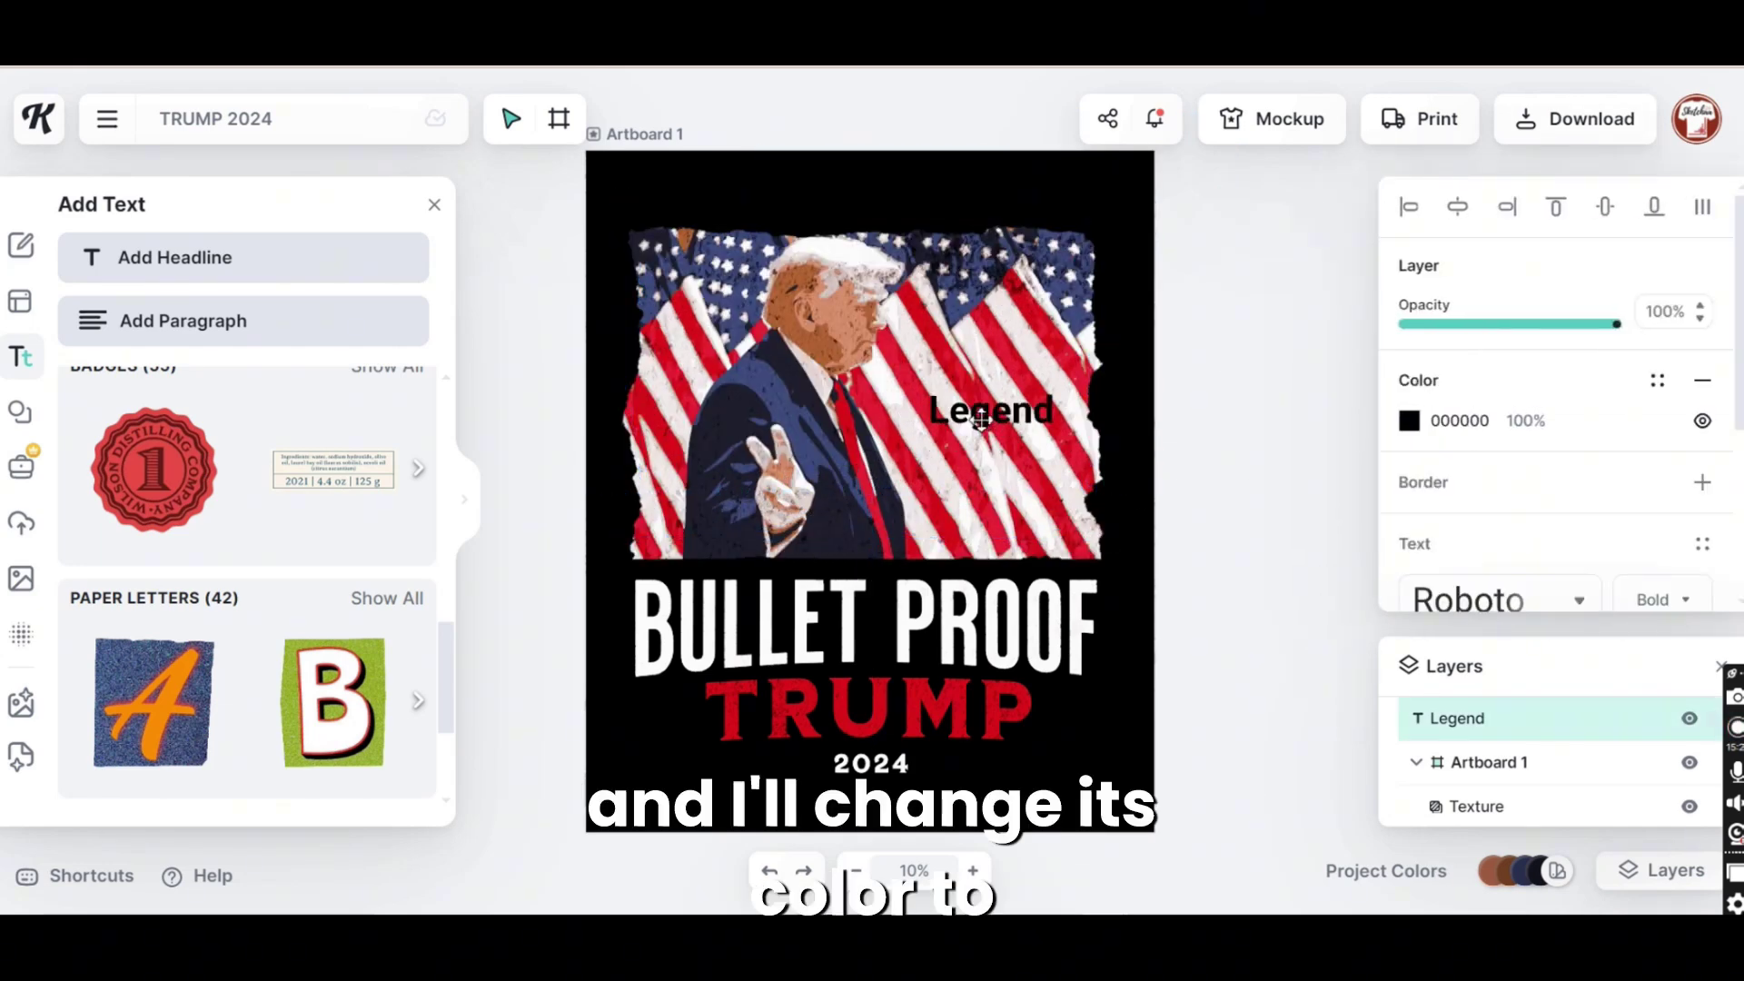
Color the Legend text red BA0F25 from the document colors
click(1446, 420)
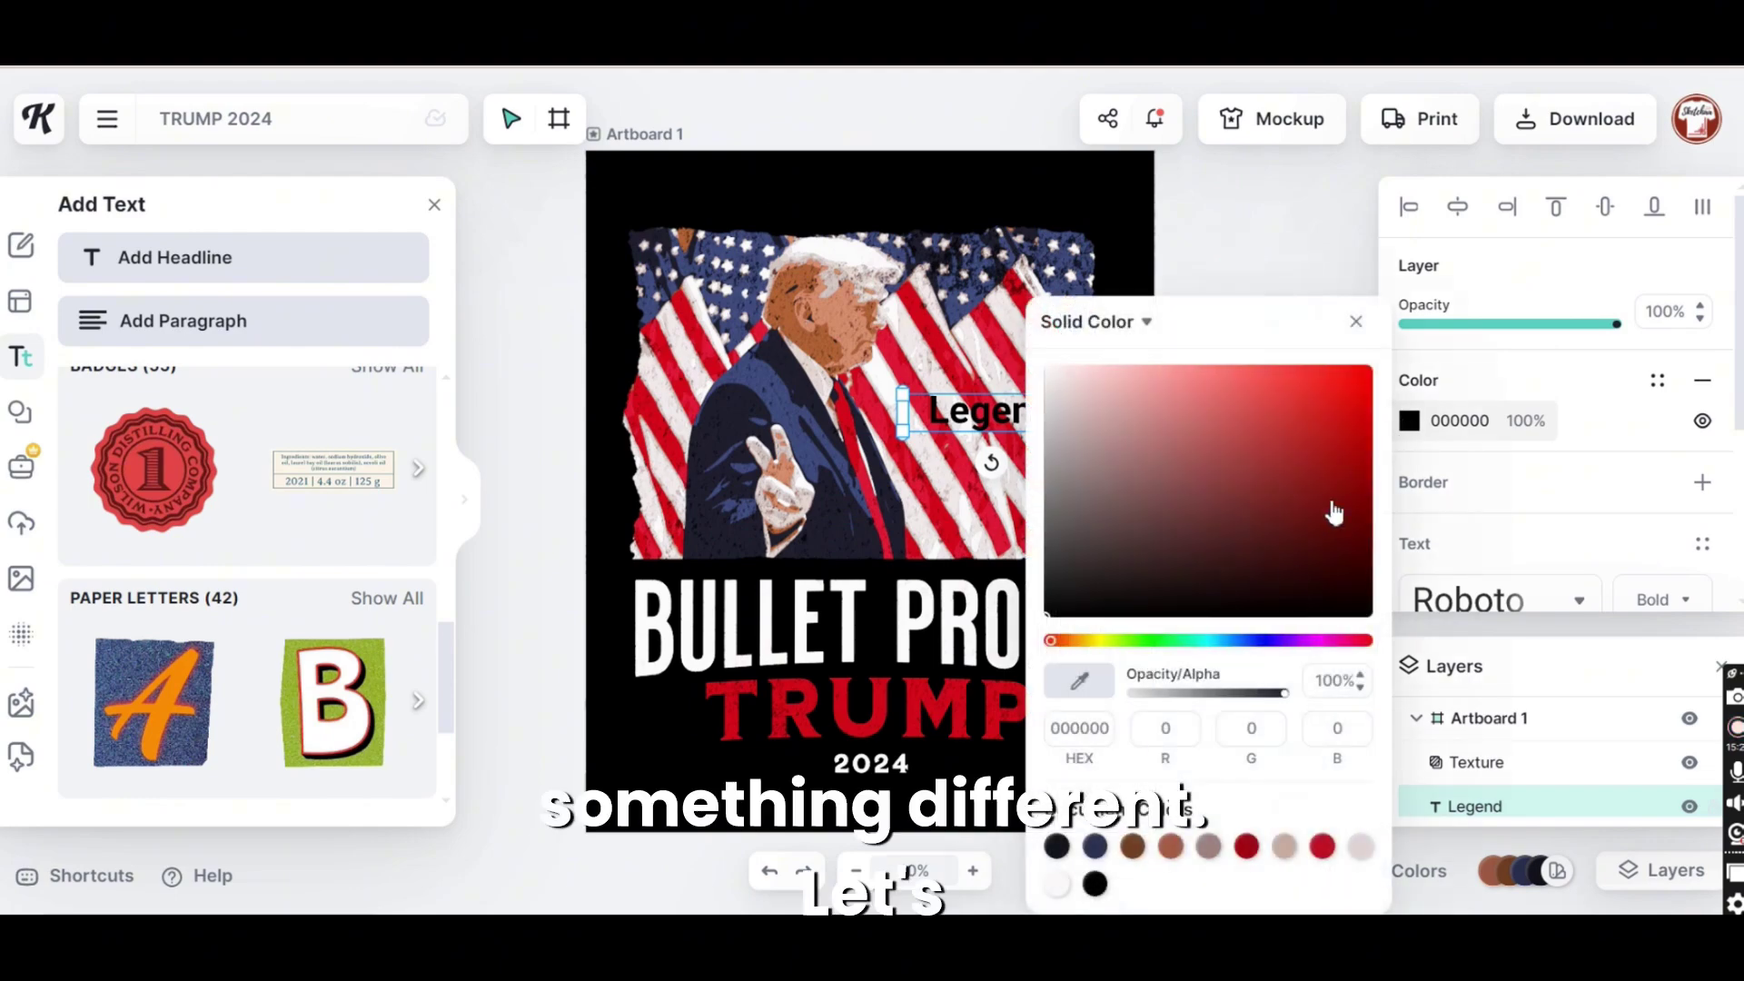
click(1322, 847)
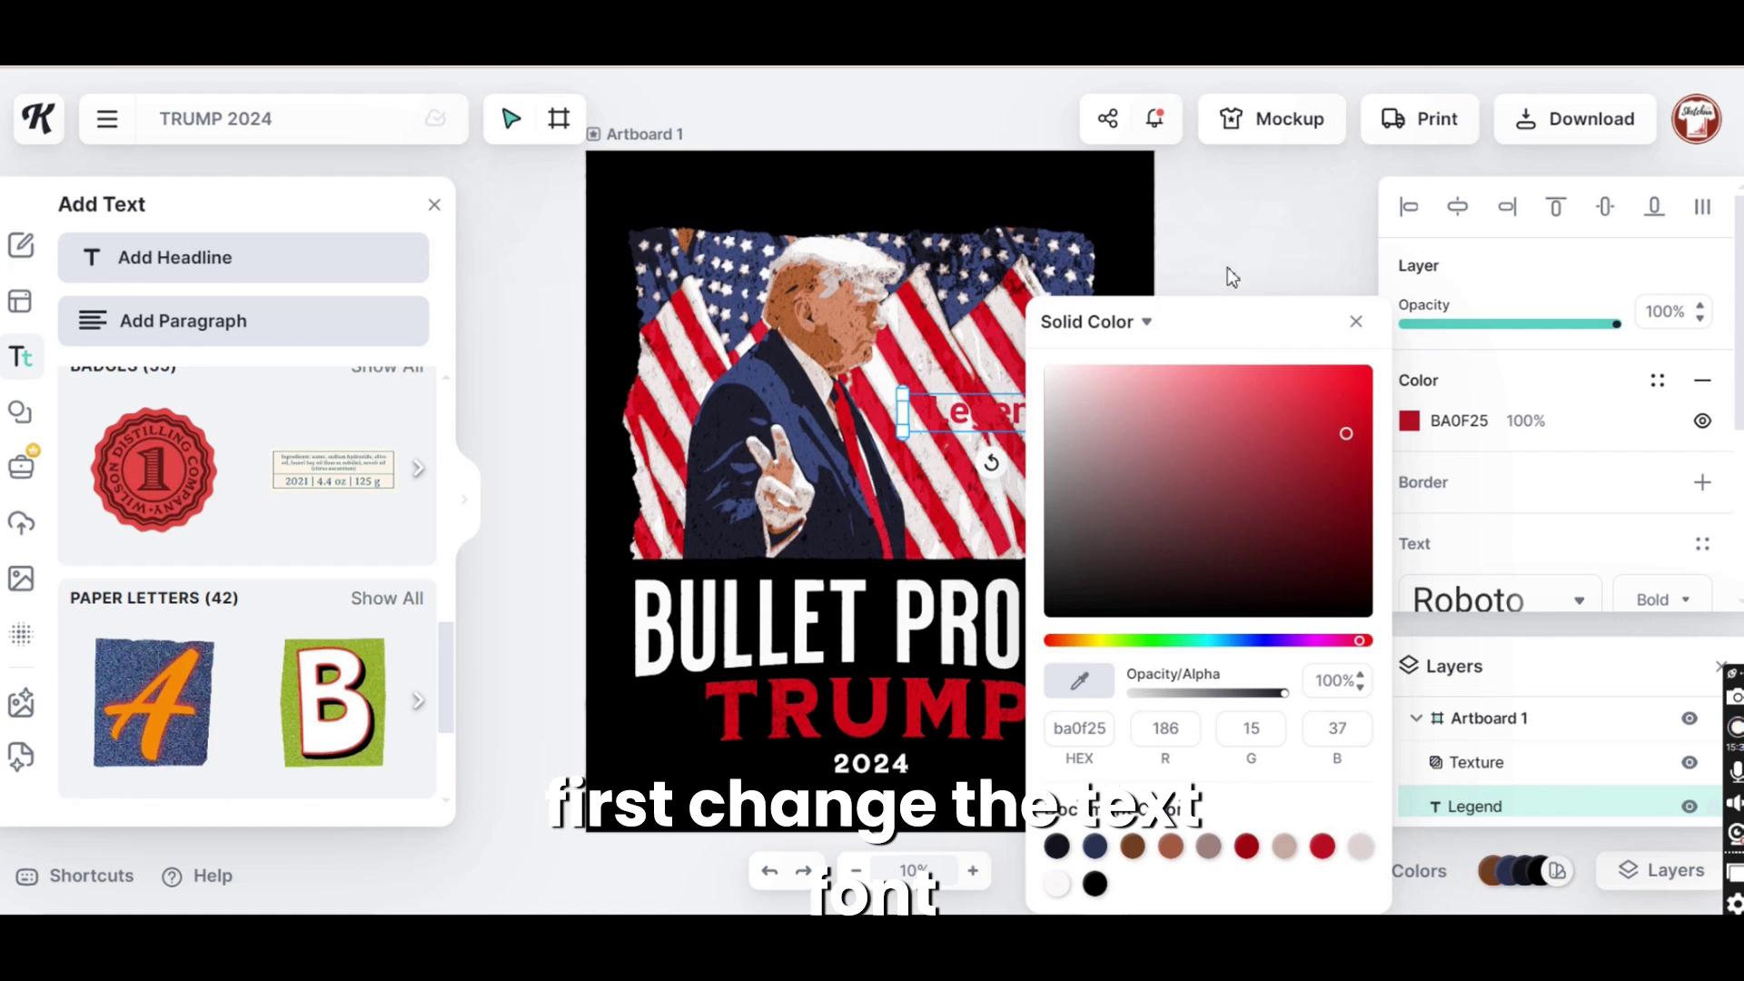
click(1239, 241)
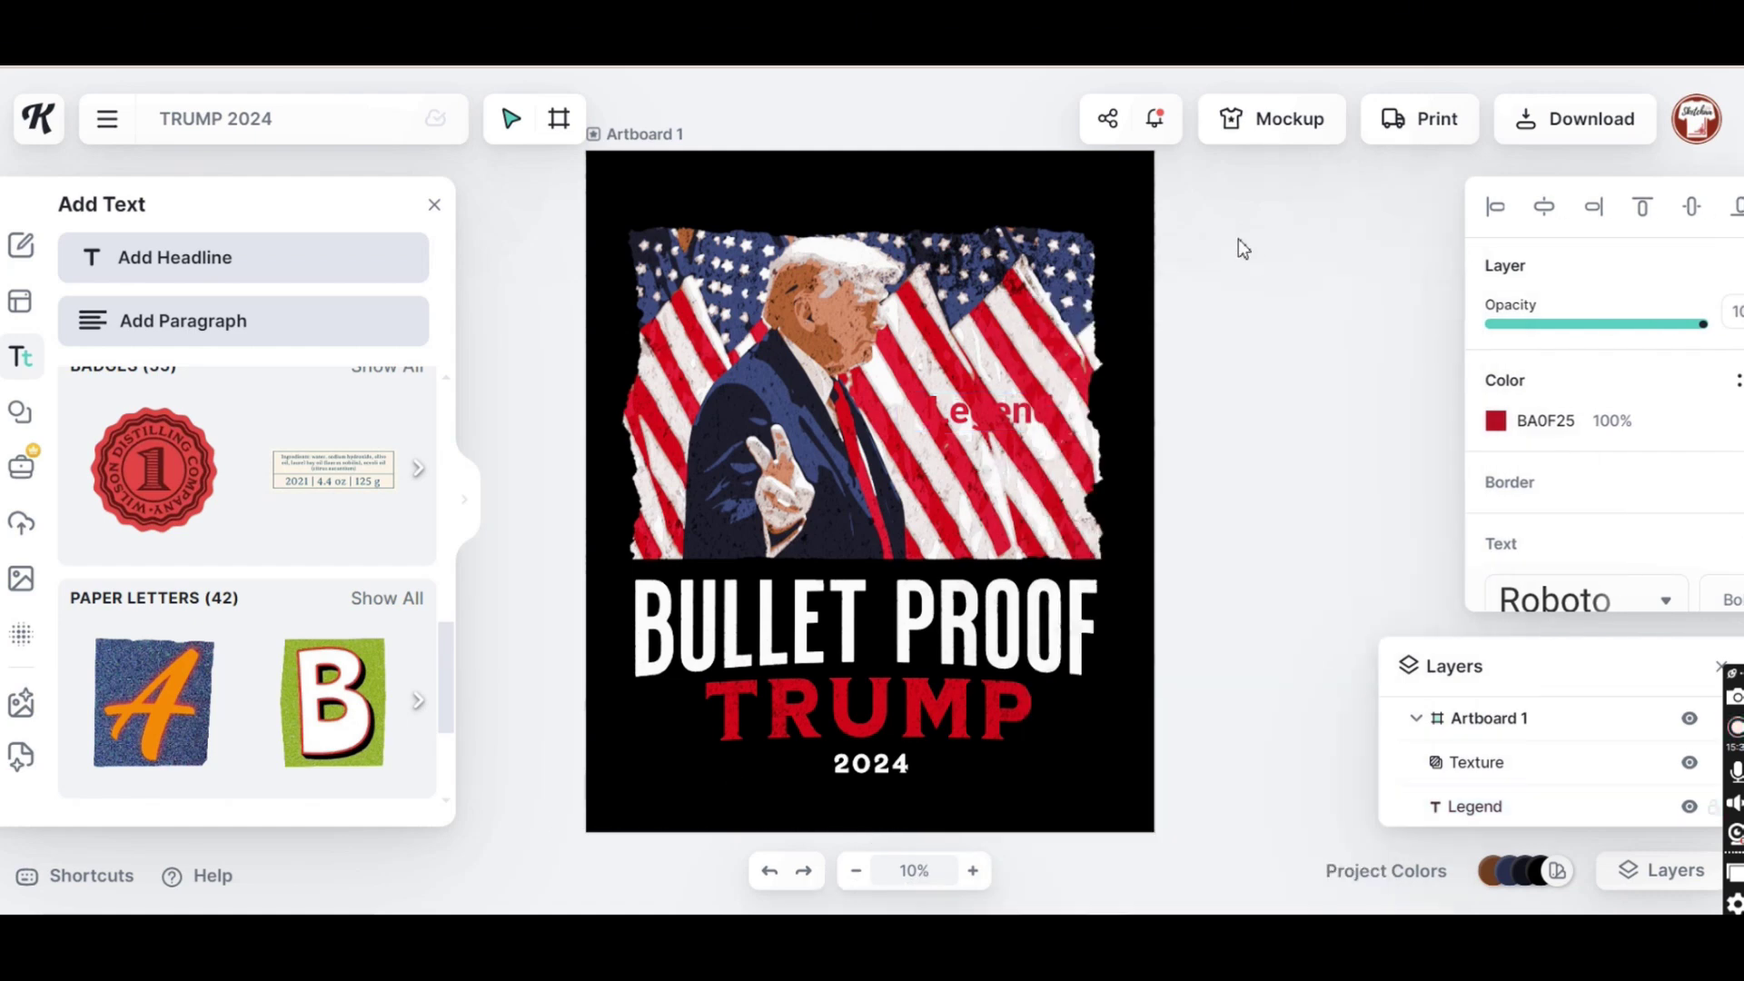
Change the Legend text's typeface to the thin signature-style script listed between Agenda King and Alata
click(1009, 408)
scroll(1581, 563, down, 2)
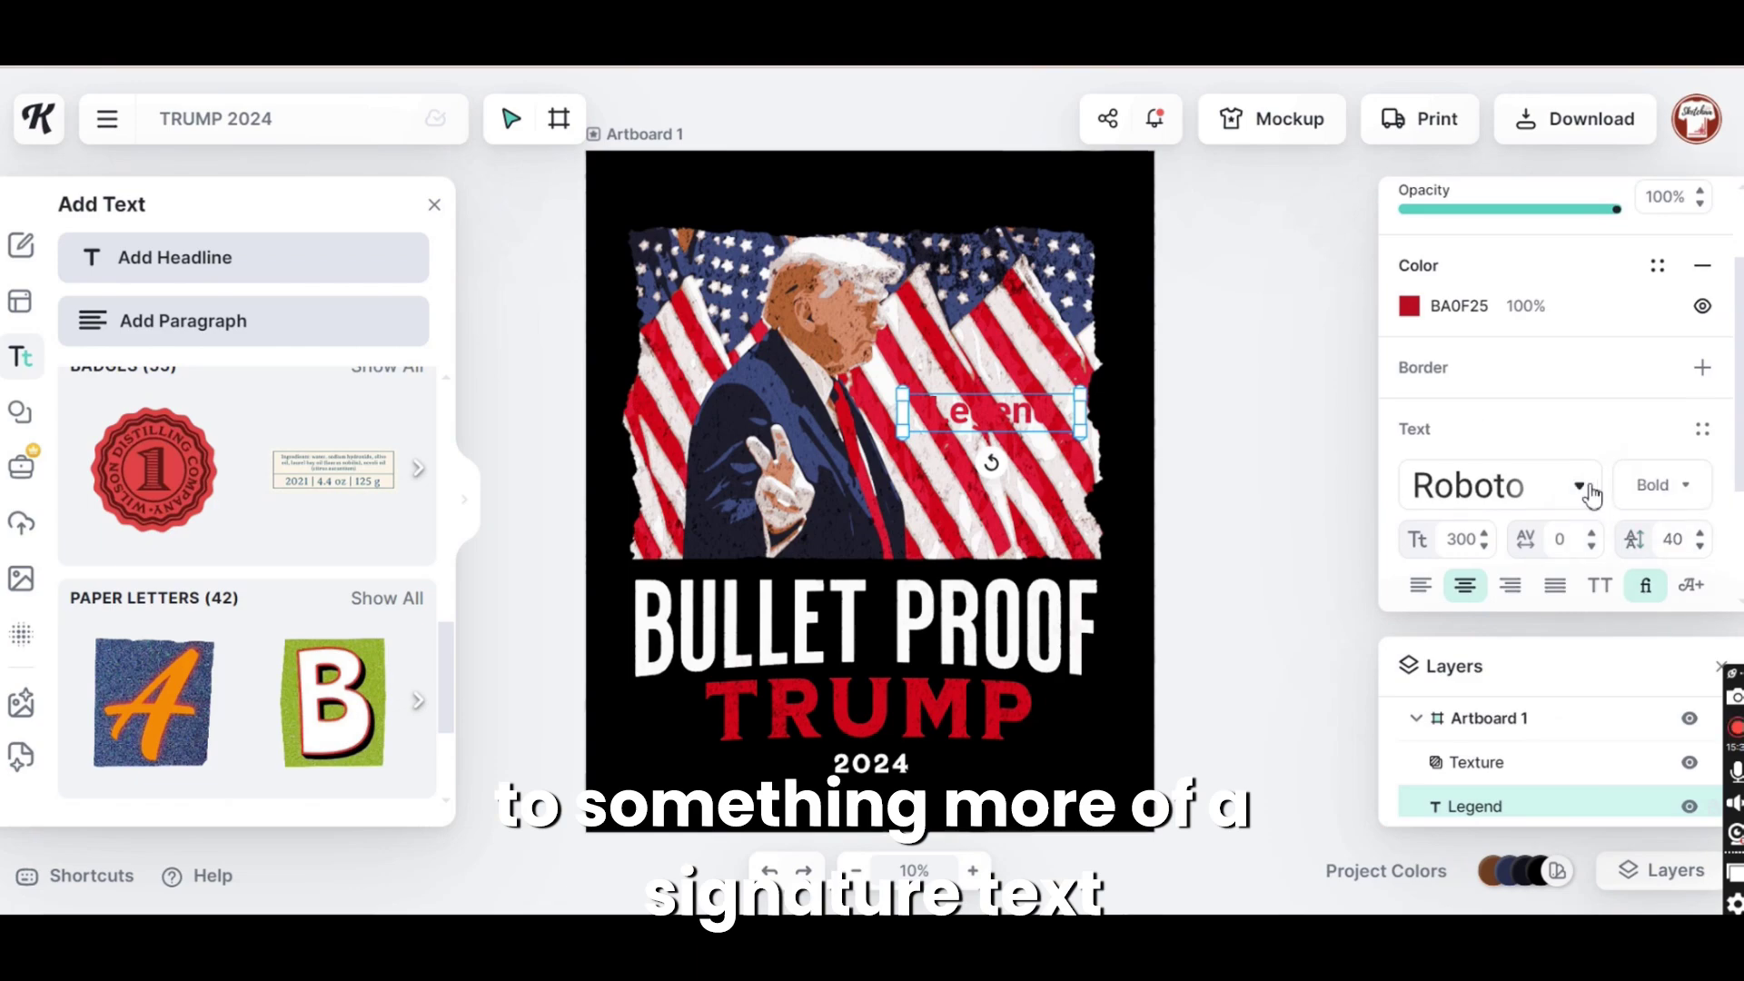
click(1582, 491)
click(1219, 577)
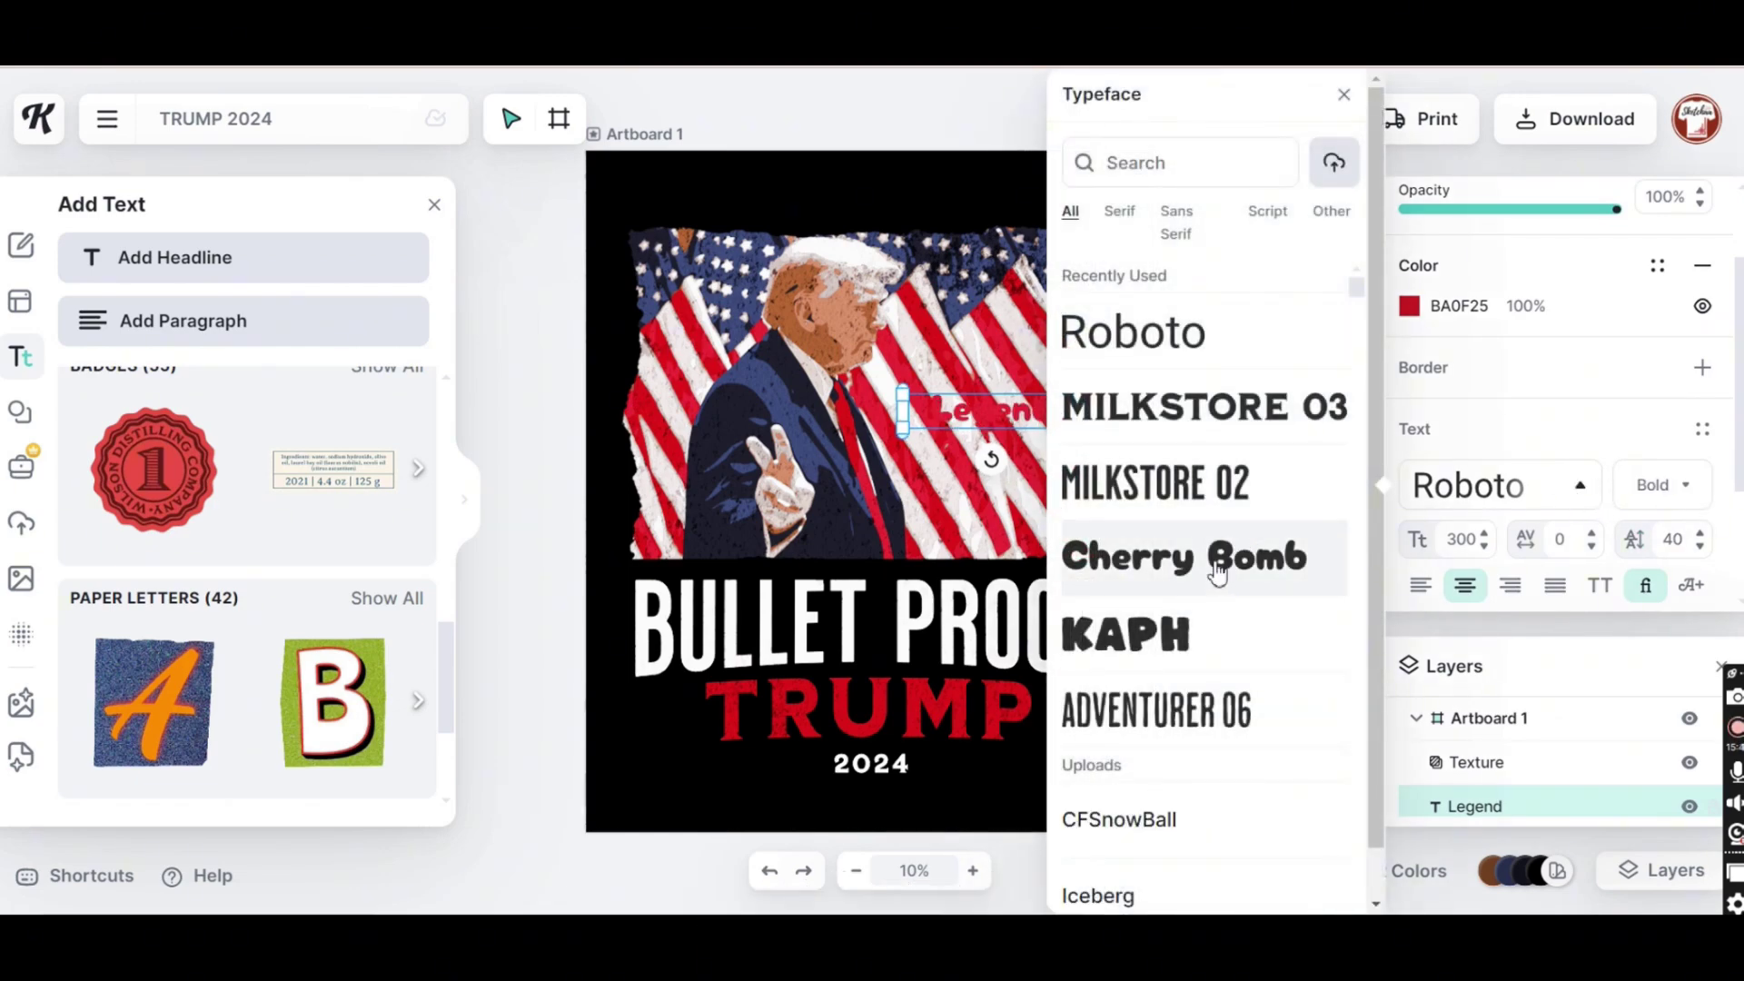
scroll(1226, 545, down, 8)
scroll(1237, 489, down, 12)
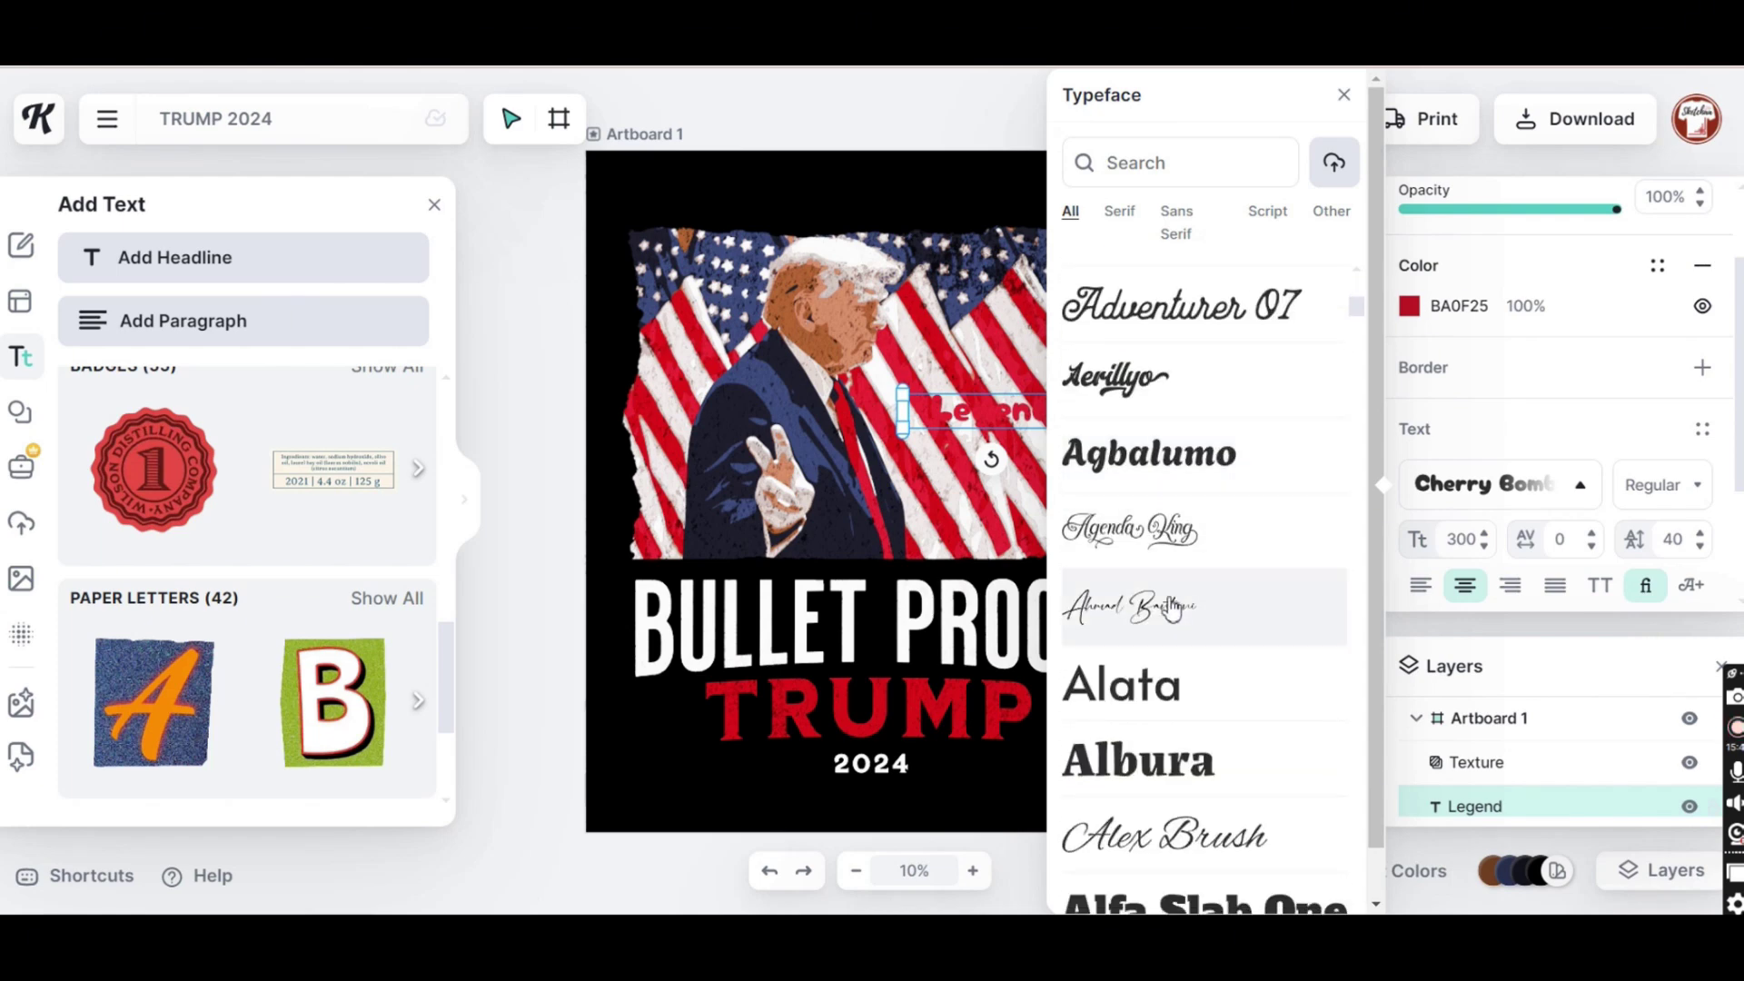
click(1158, 606)
Set the Legend text's size to 500, then scale it to about 831 and place it lower over the stripes
double_click(1480, 538)
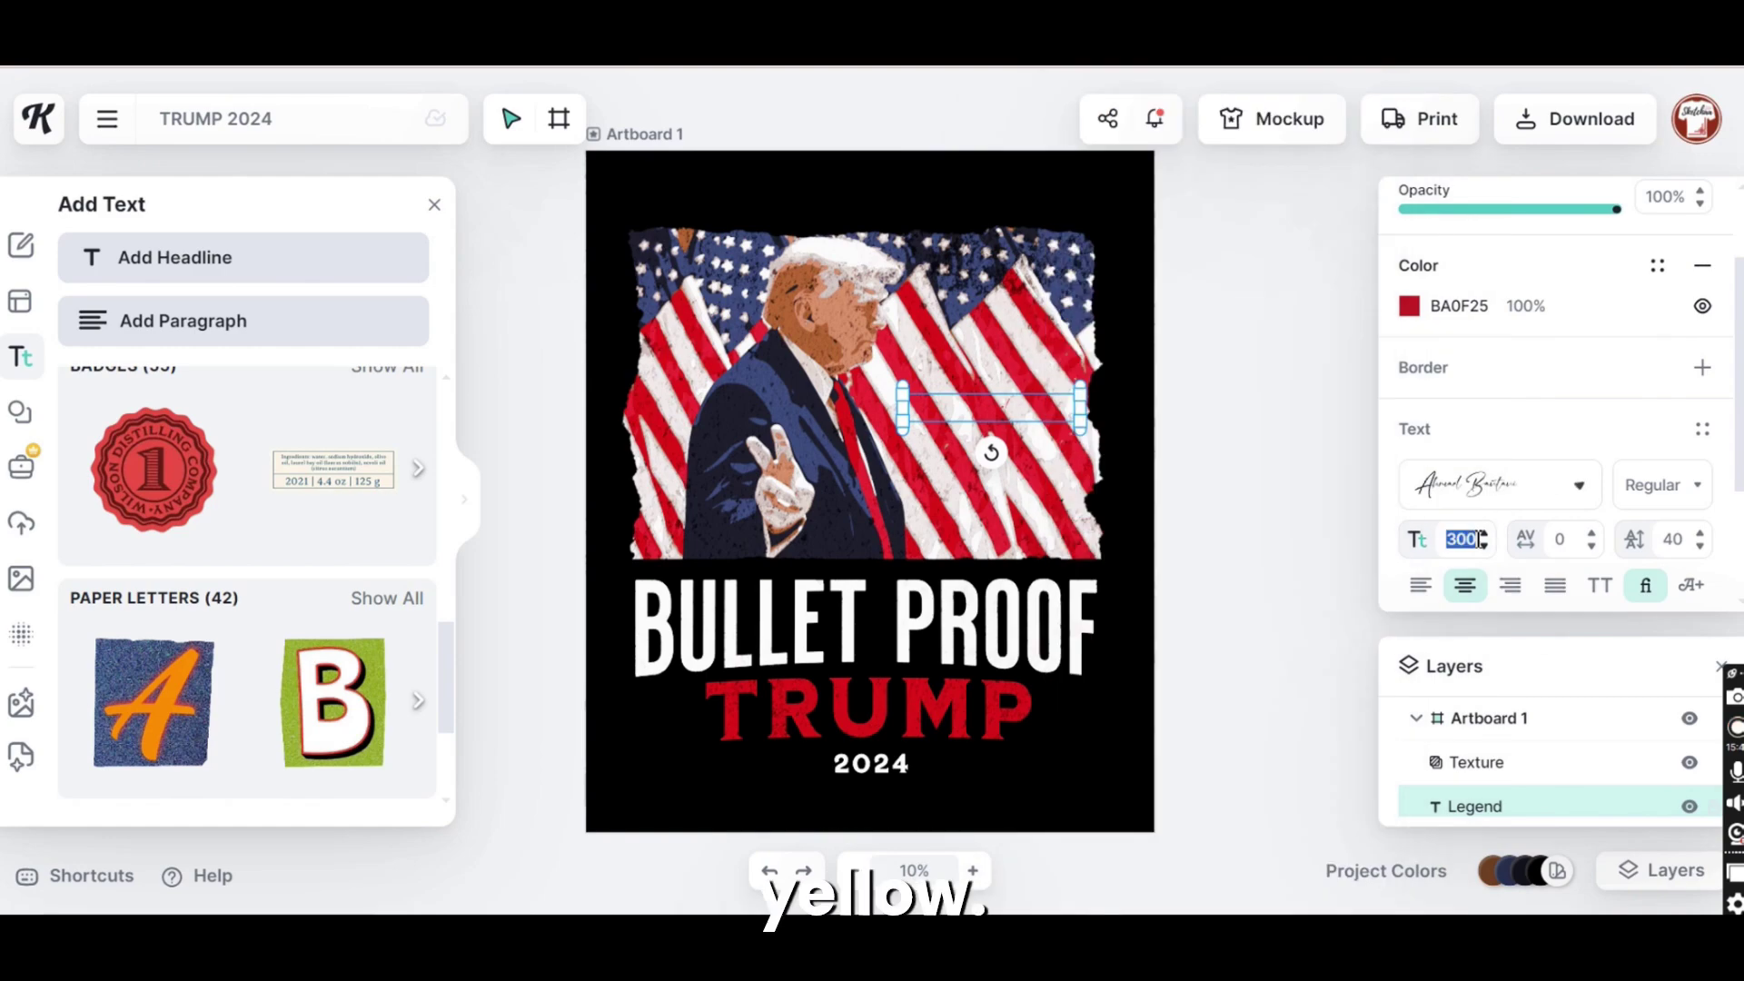
text(500)
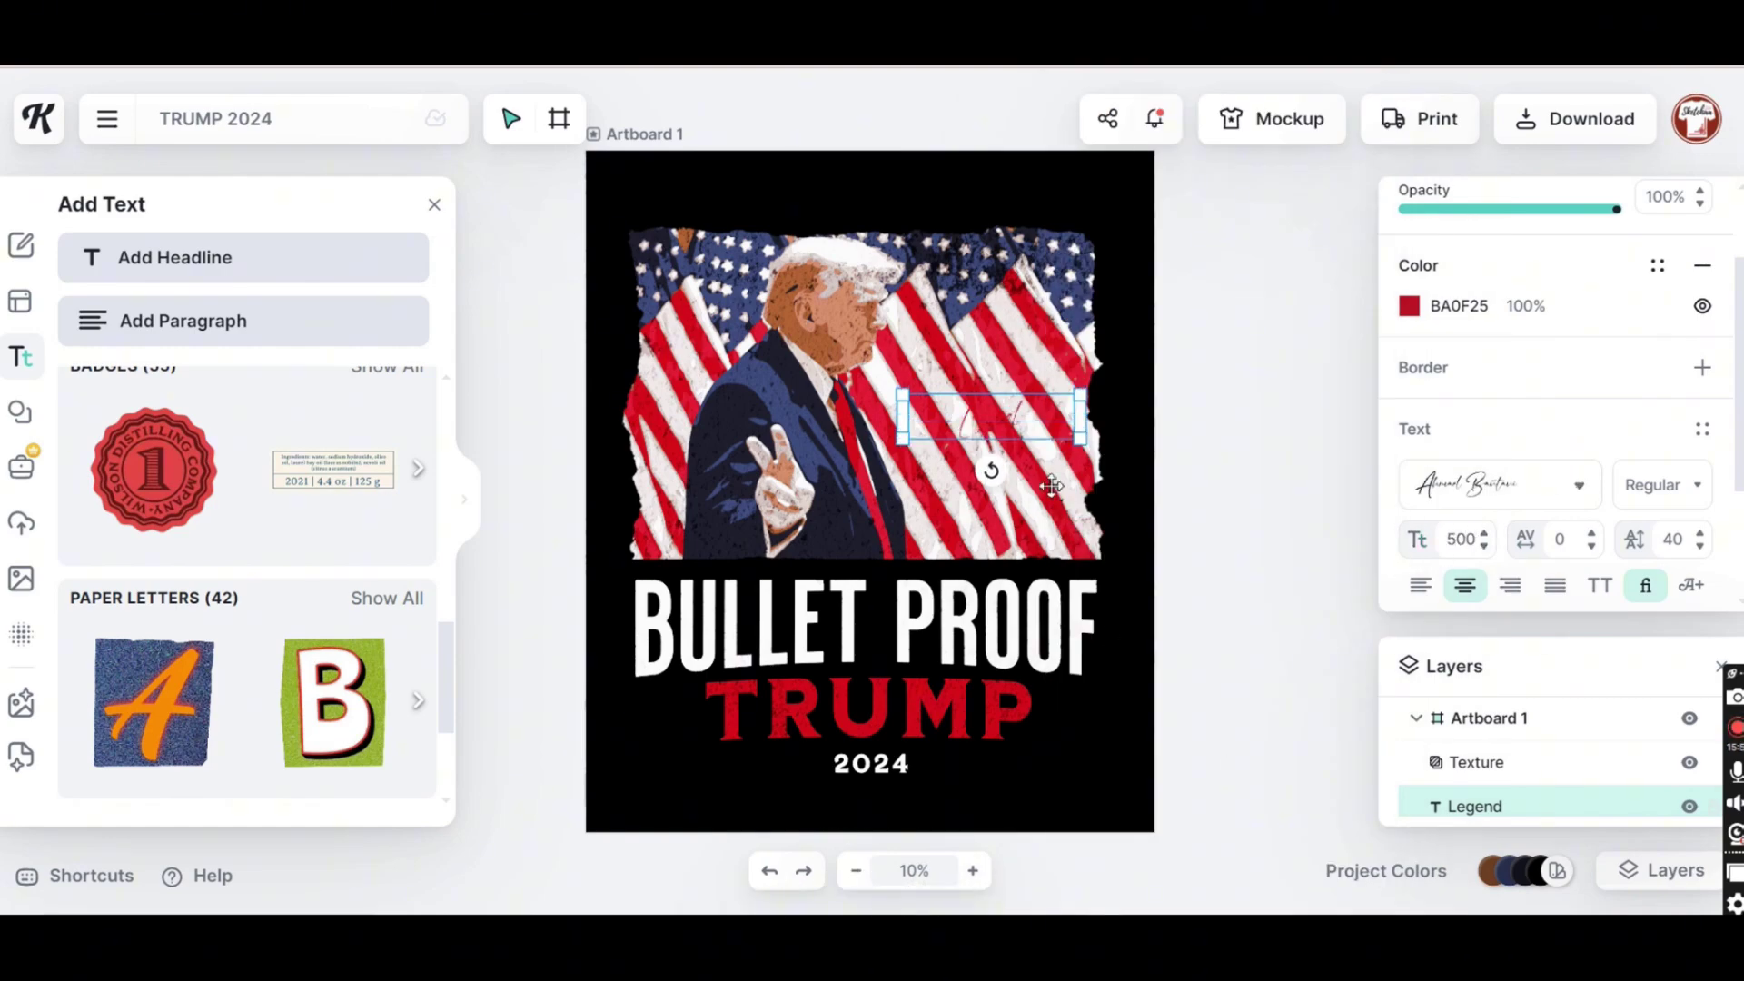
drag(1096, 363, 1197, 362)
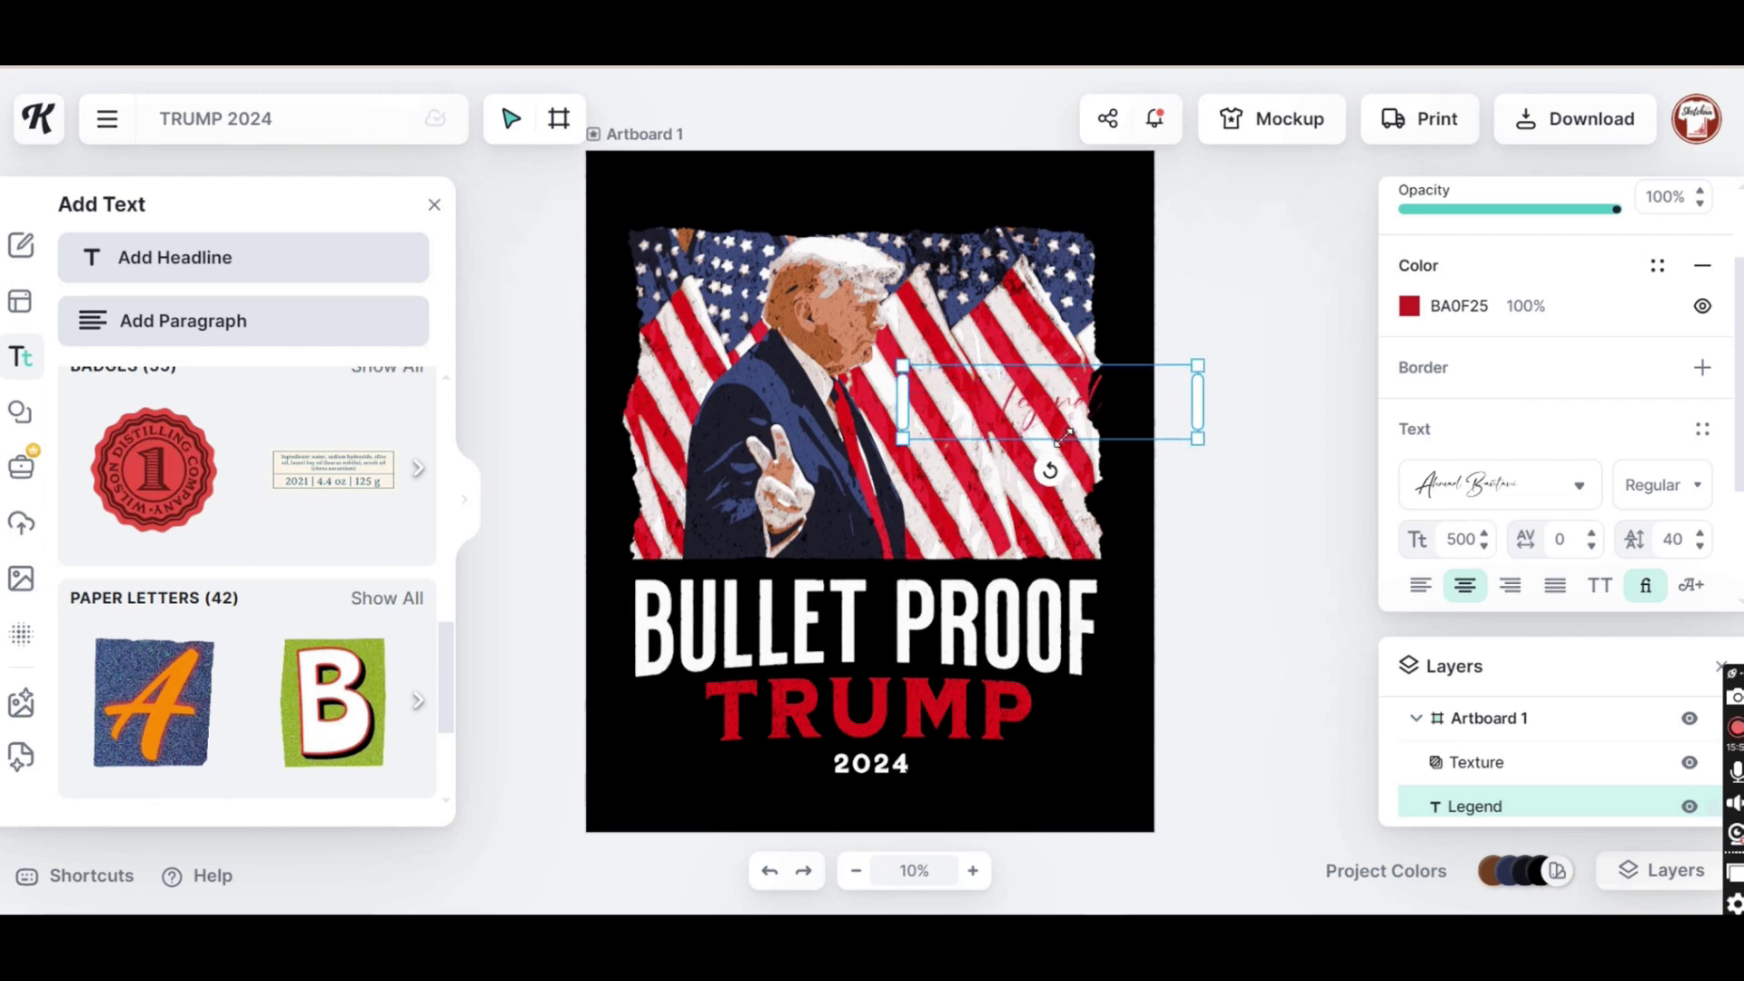
drag(1025, 432, 996, 461)
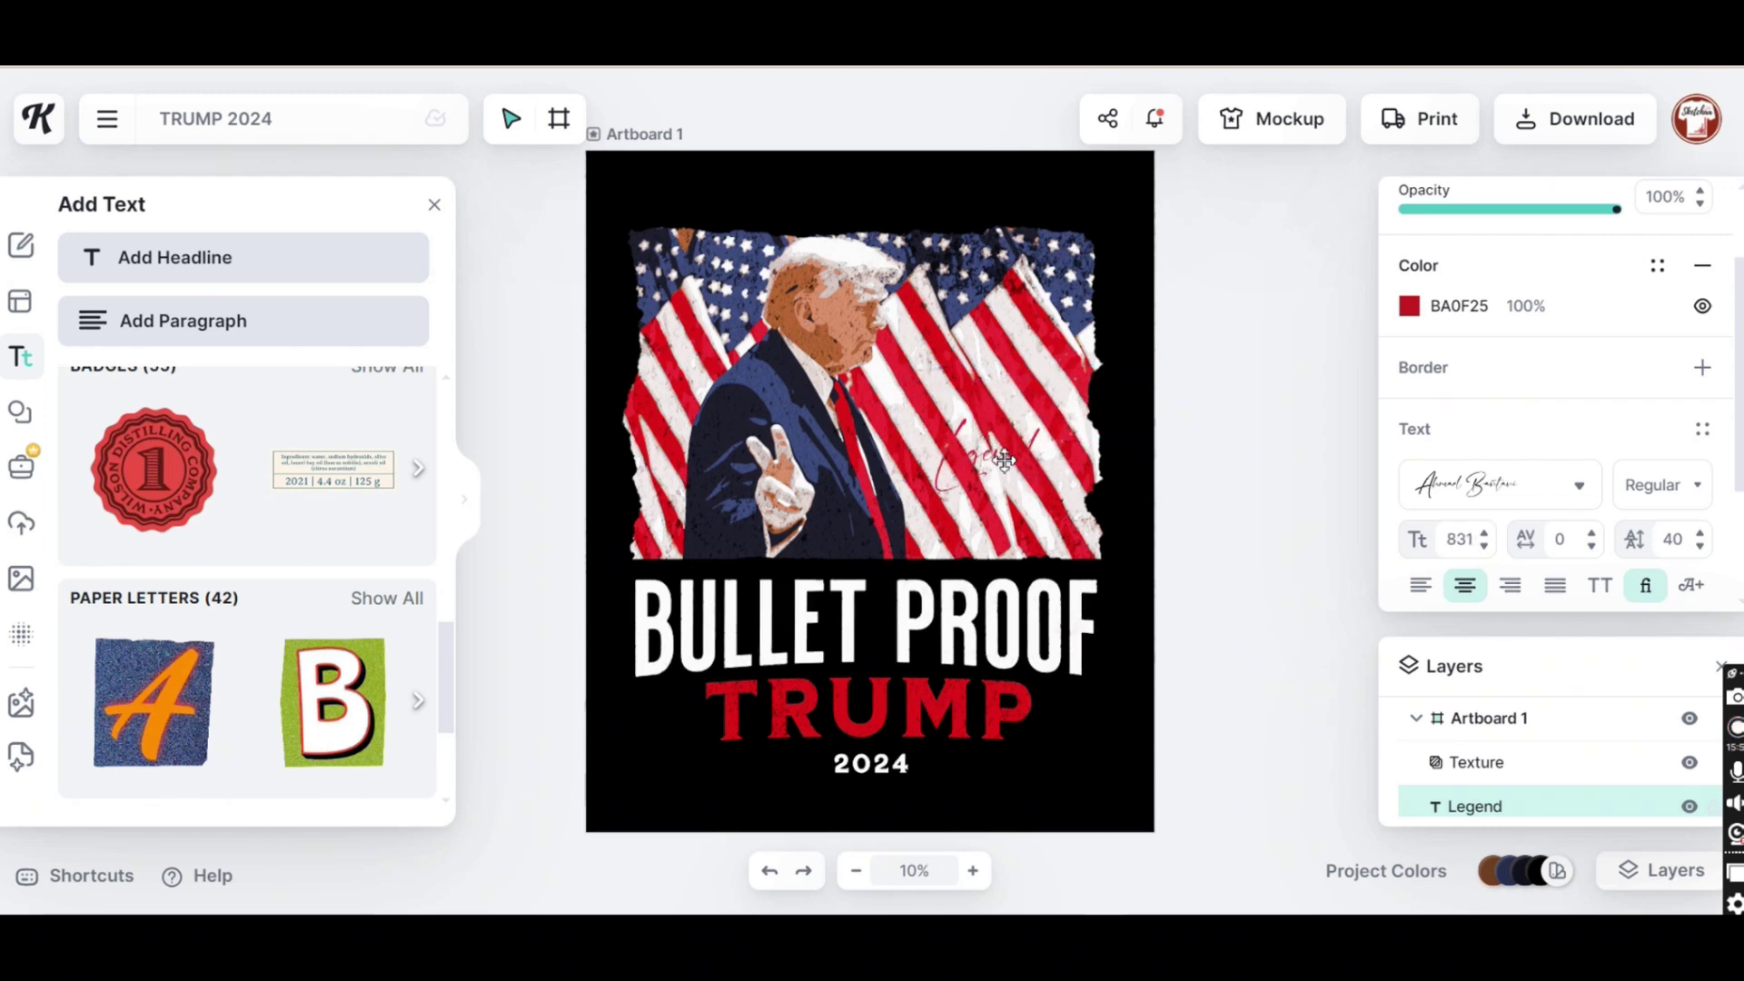
Shift the Legend text's color hue to yellow, BABA0F
click(1412, 307)
click(1103, 641)
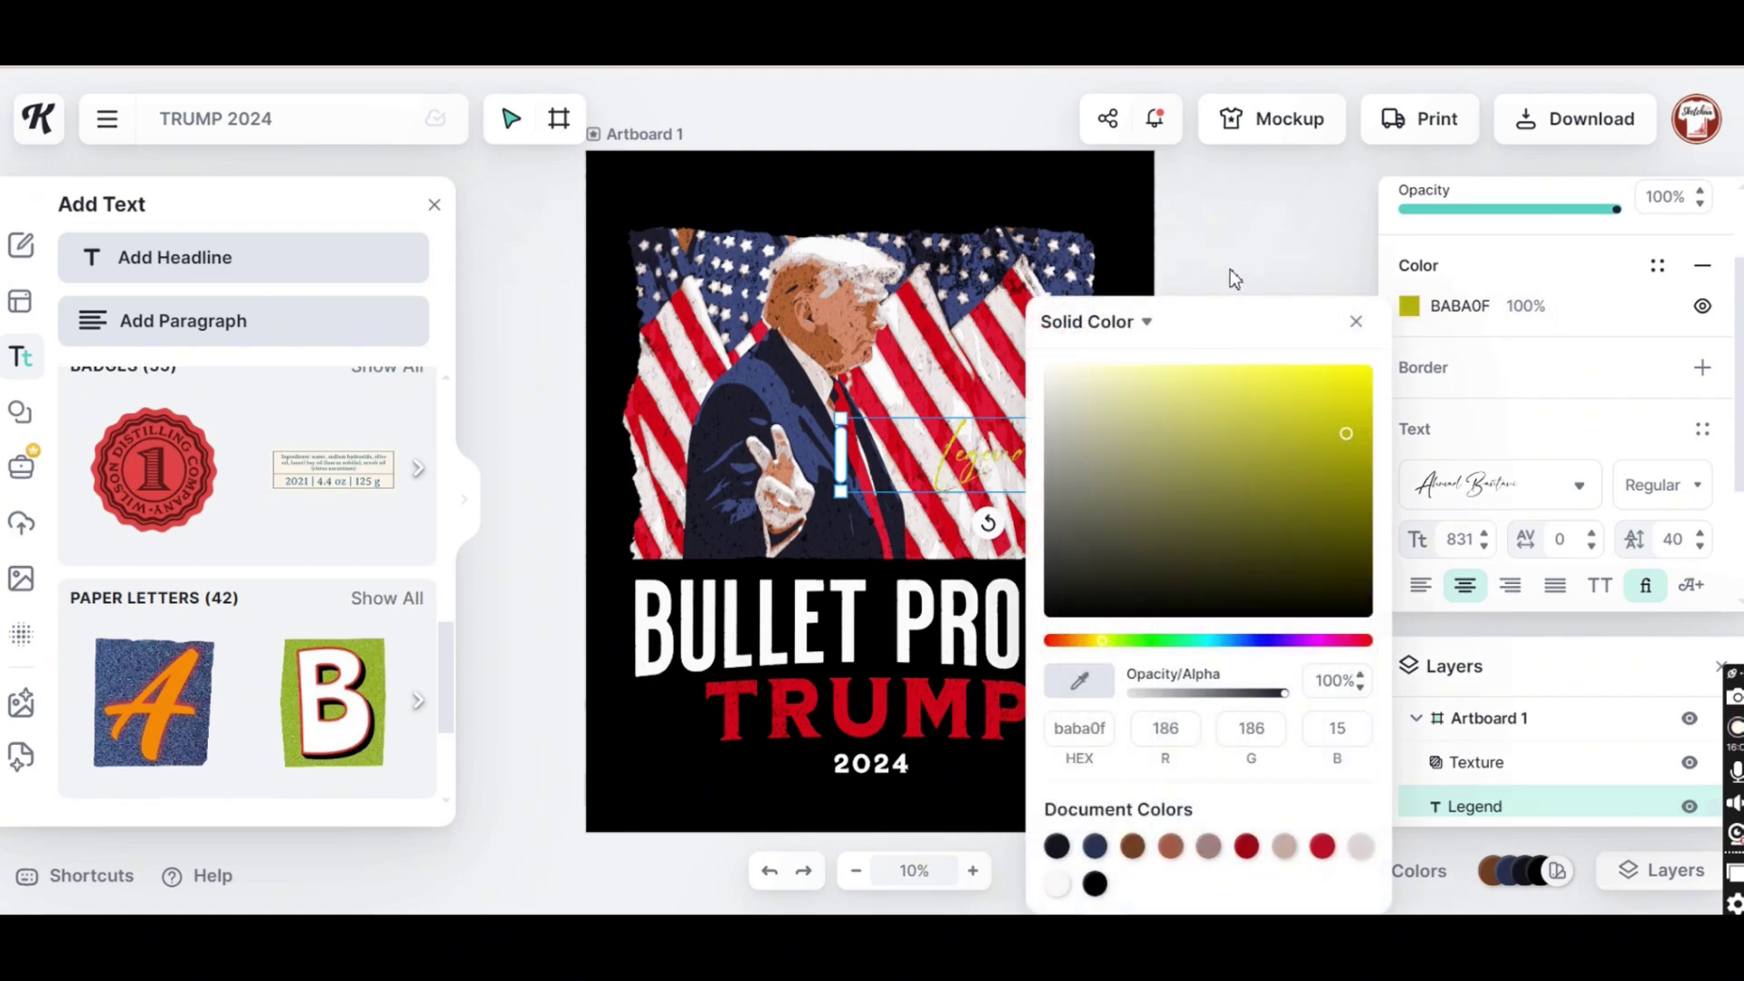
click(1237, 258)
Enlarge the Legend text to about size 1355 and position it higher over the flag stripes beside the figure
click(998, 451)
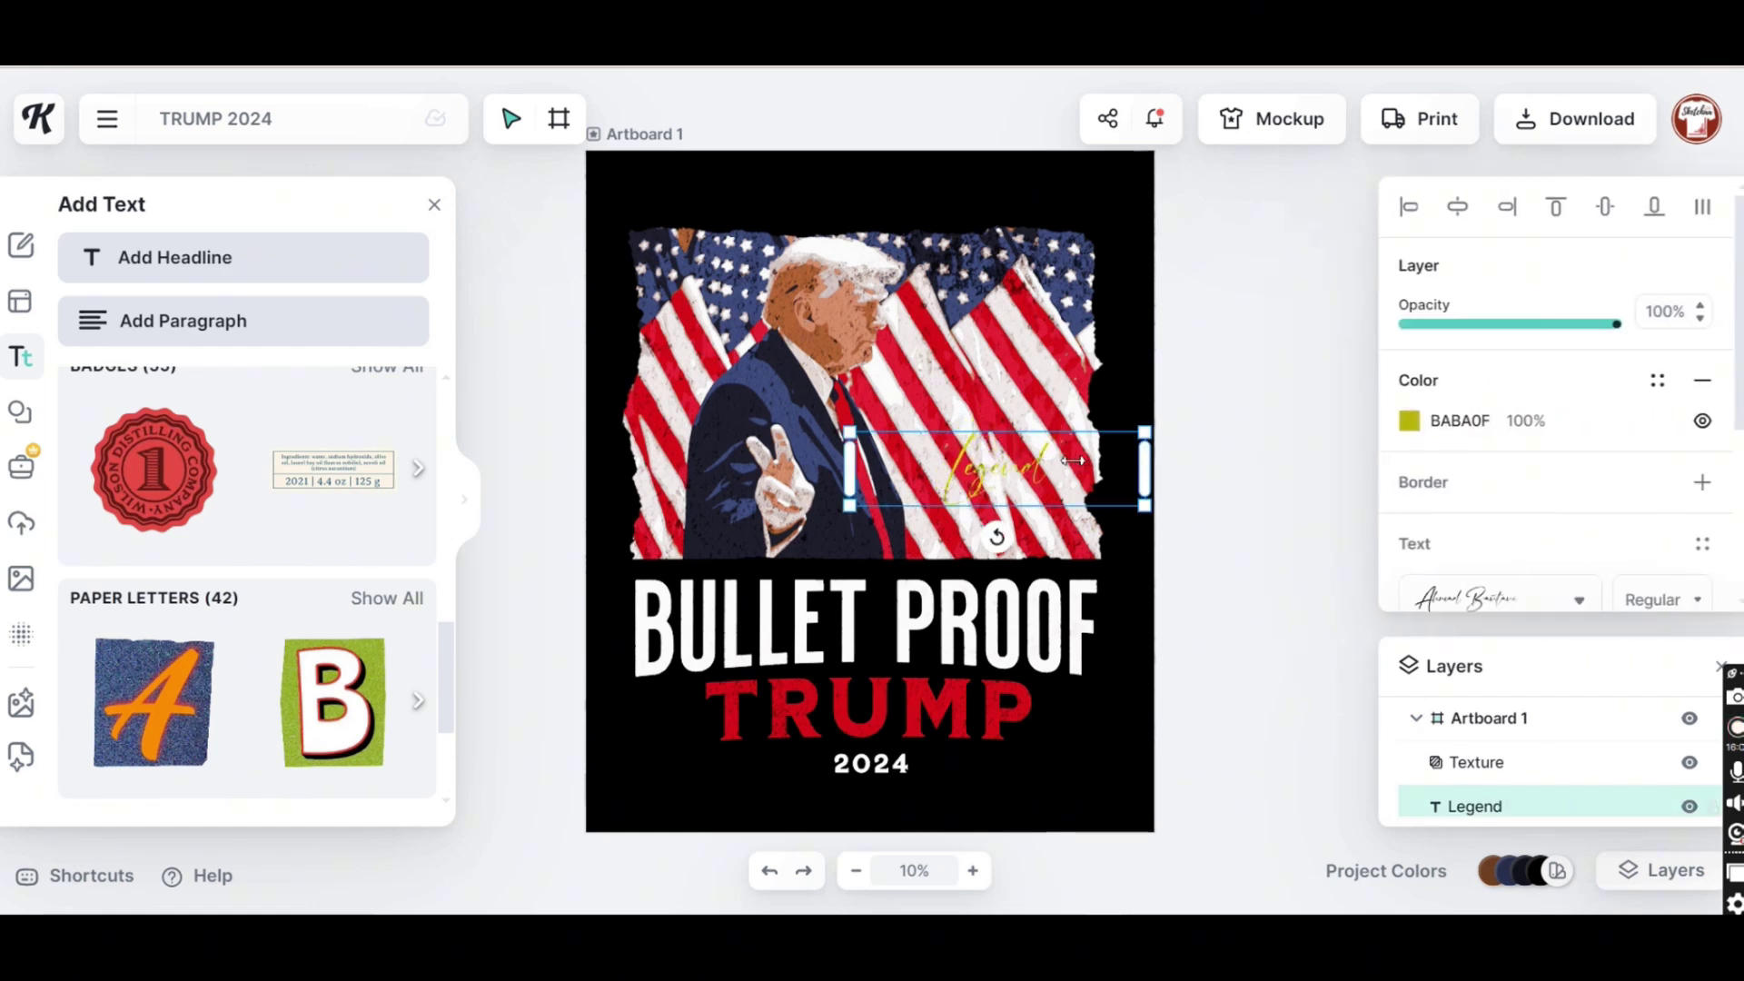
drag(1073, 460, 1085, 361)
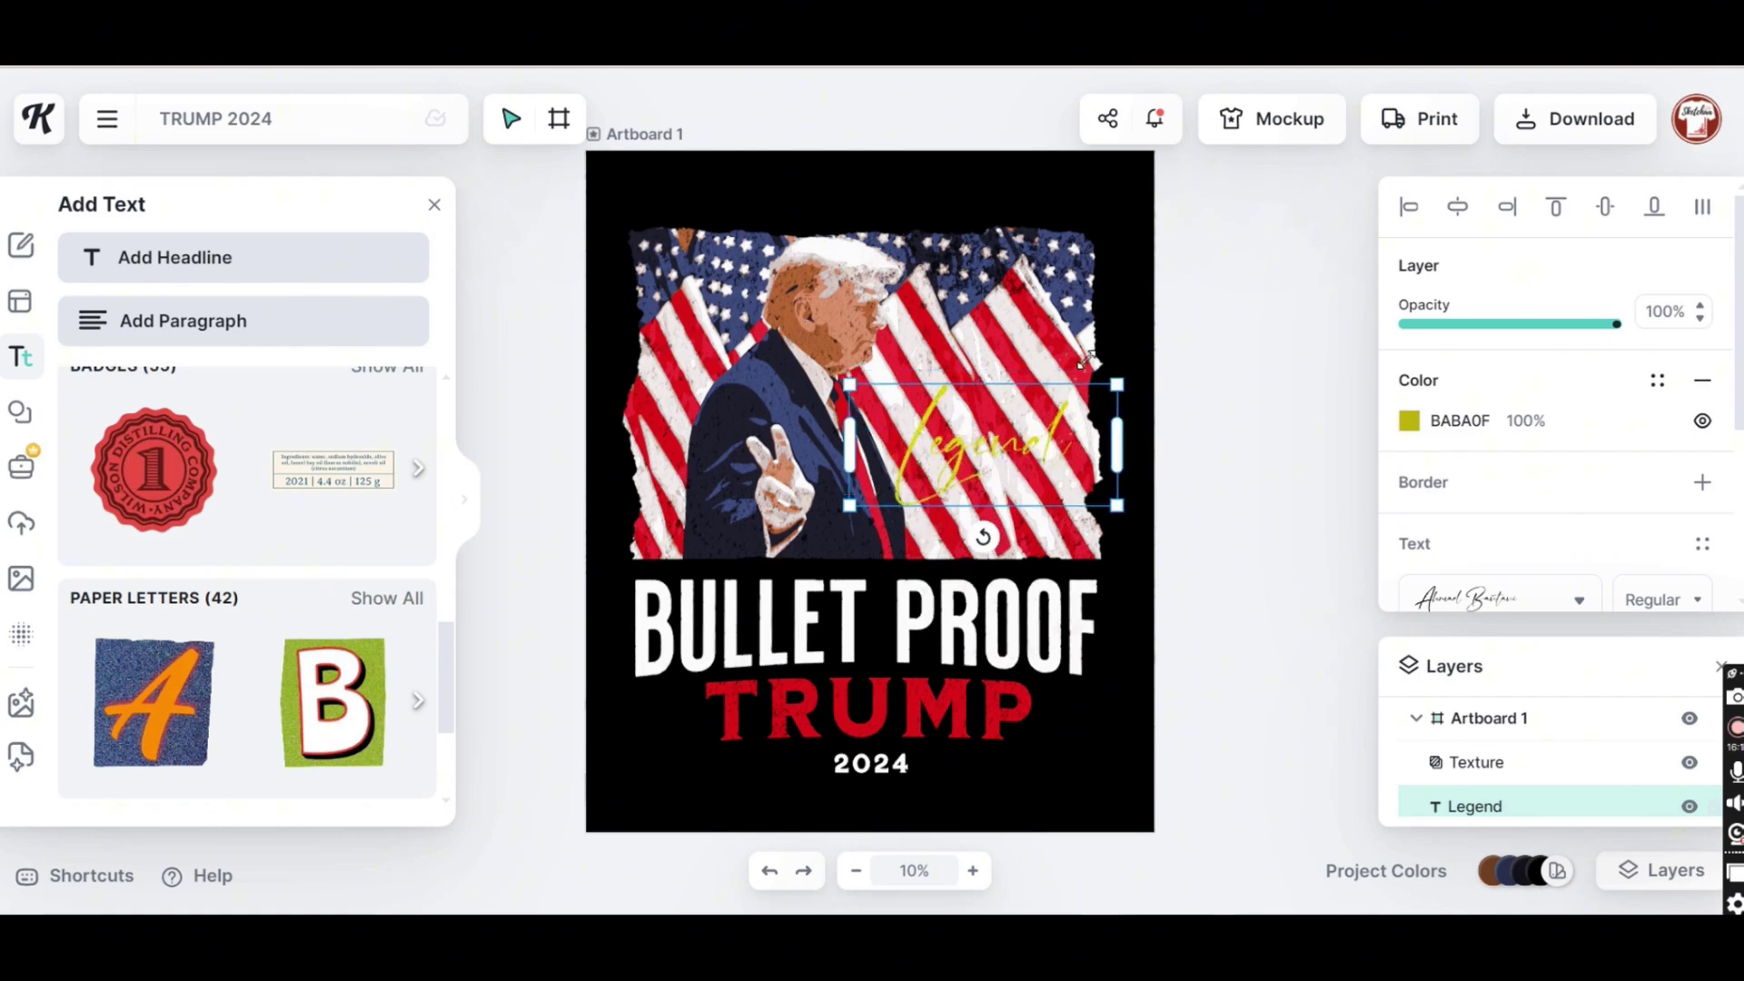
drag(1050, 445, 1068, 418)
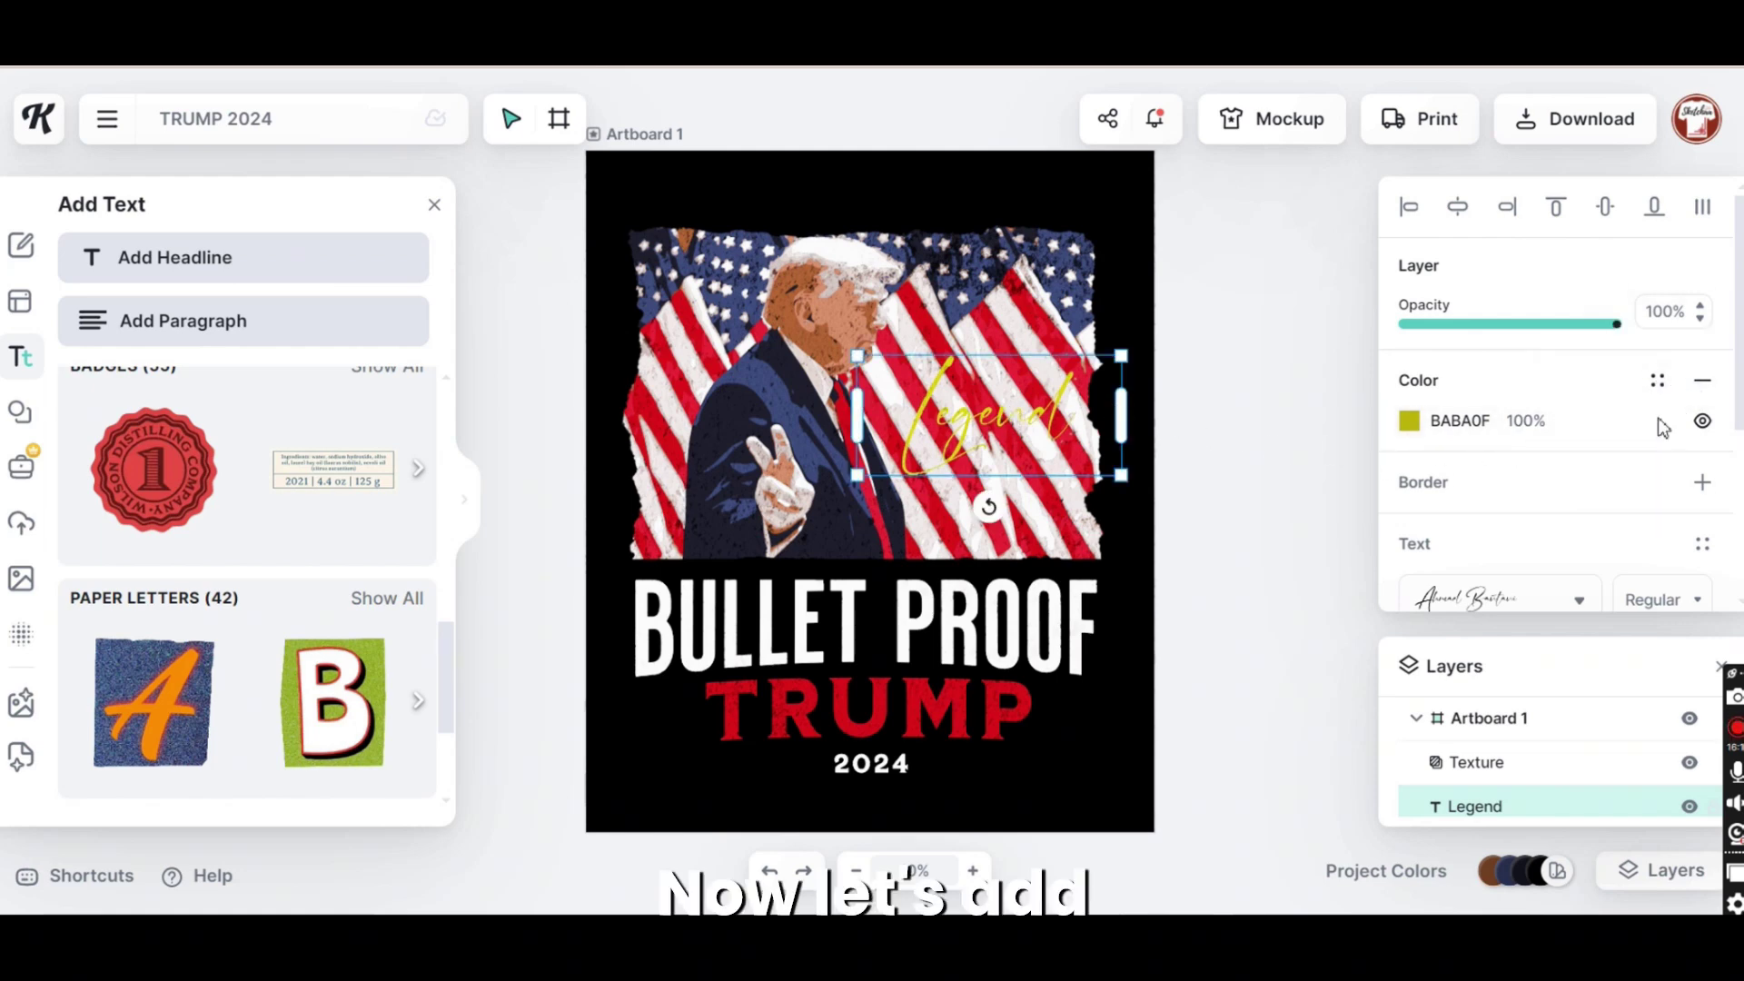
Add a Custom transformation and default text shading to the Legend text
scroll(1663, 427, down, 4)
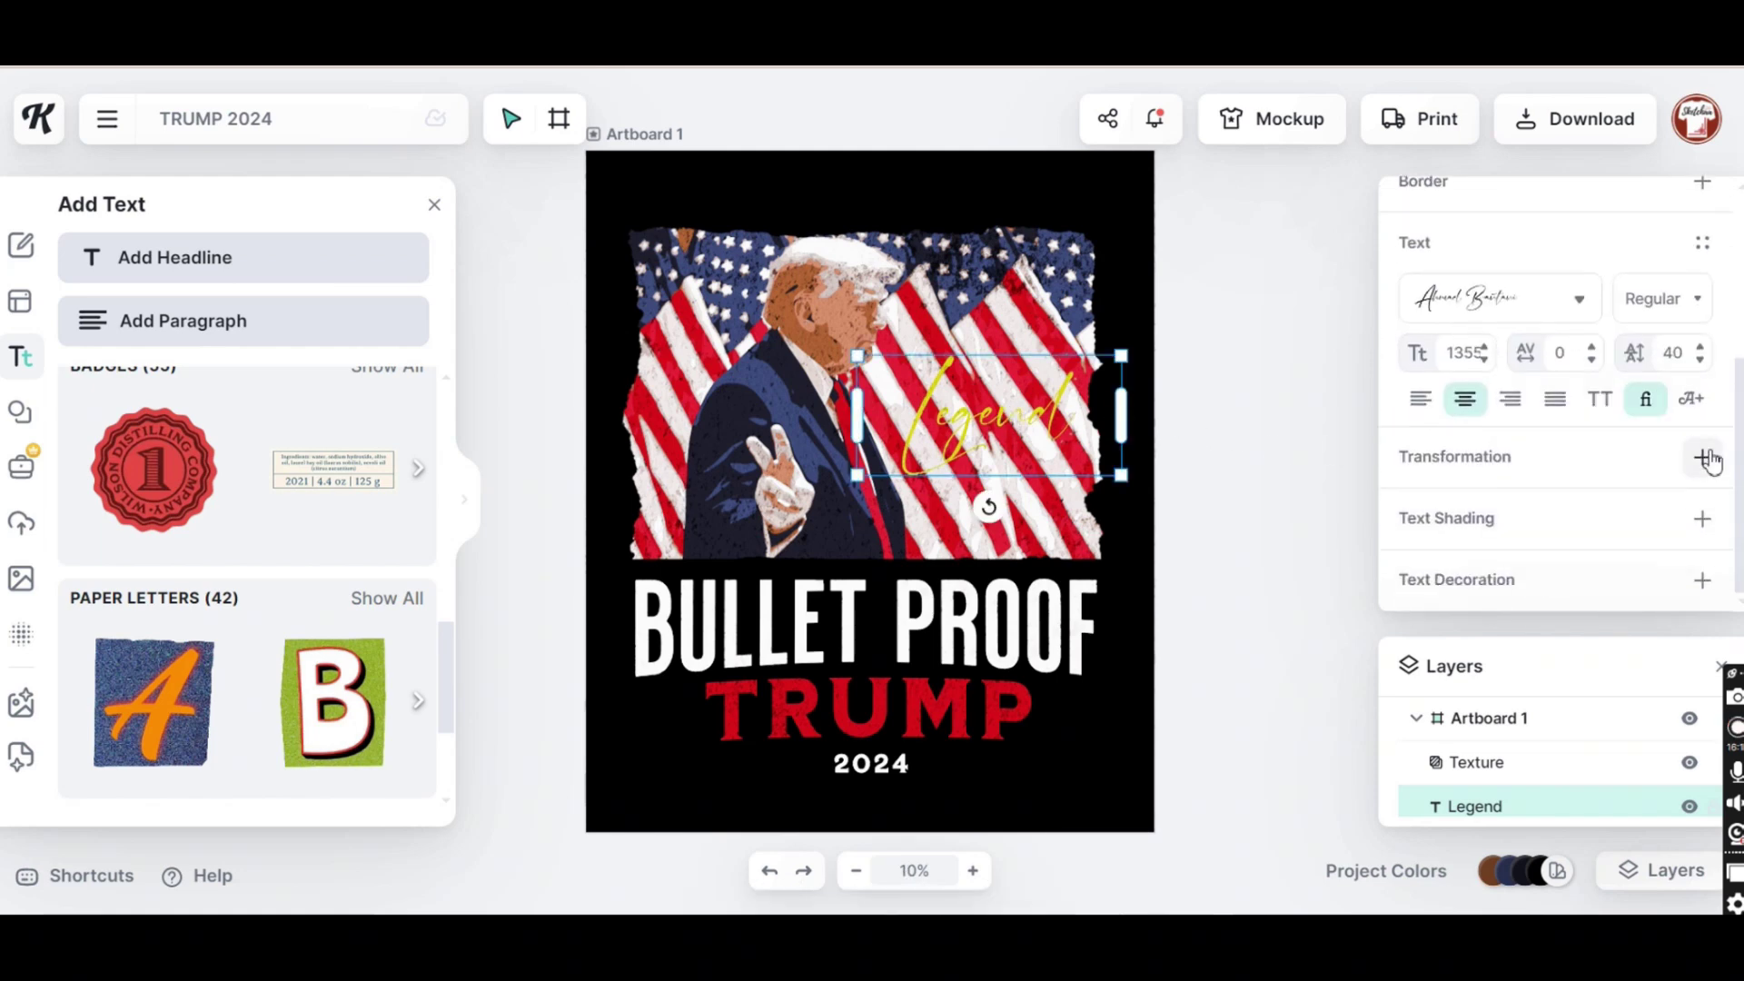
click(1705, 459)
scroll(1699, 473, down, 3)
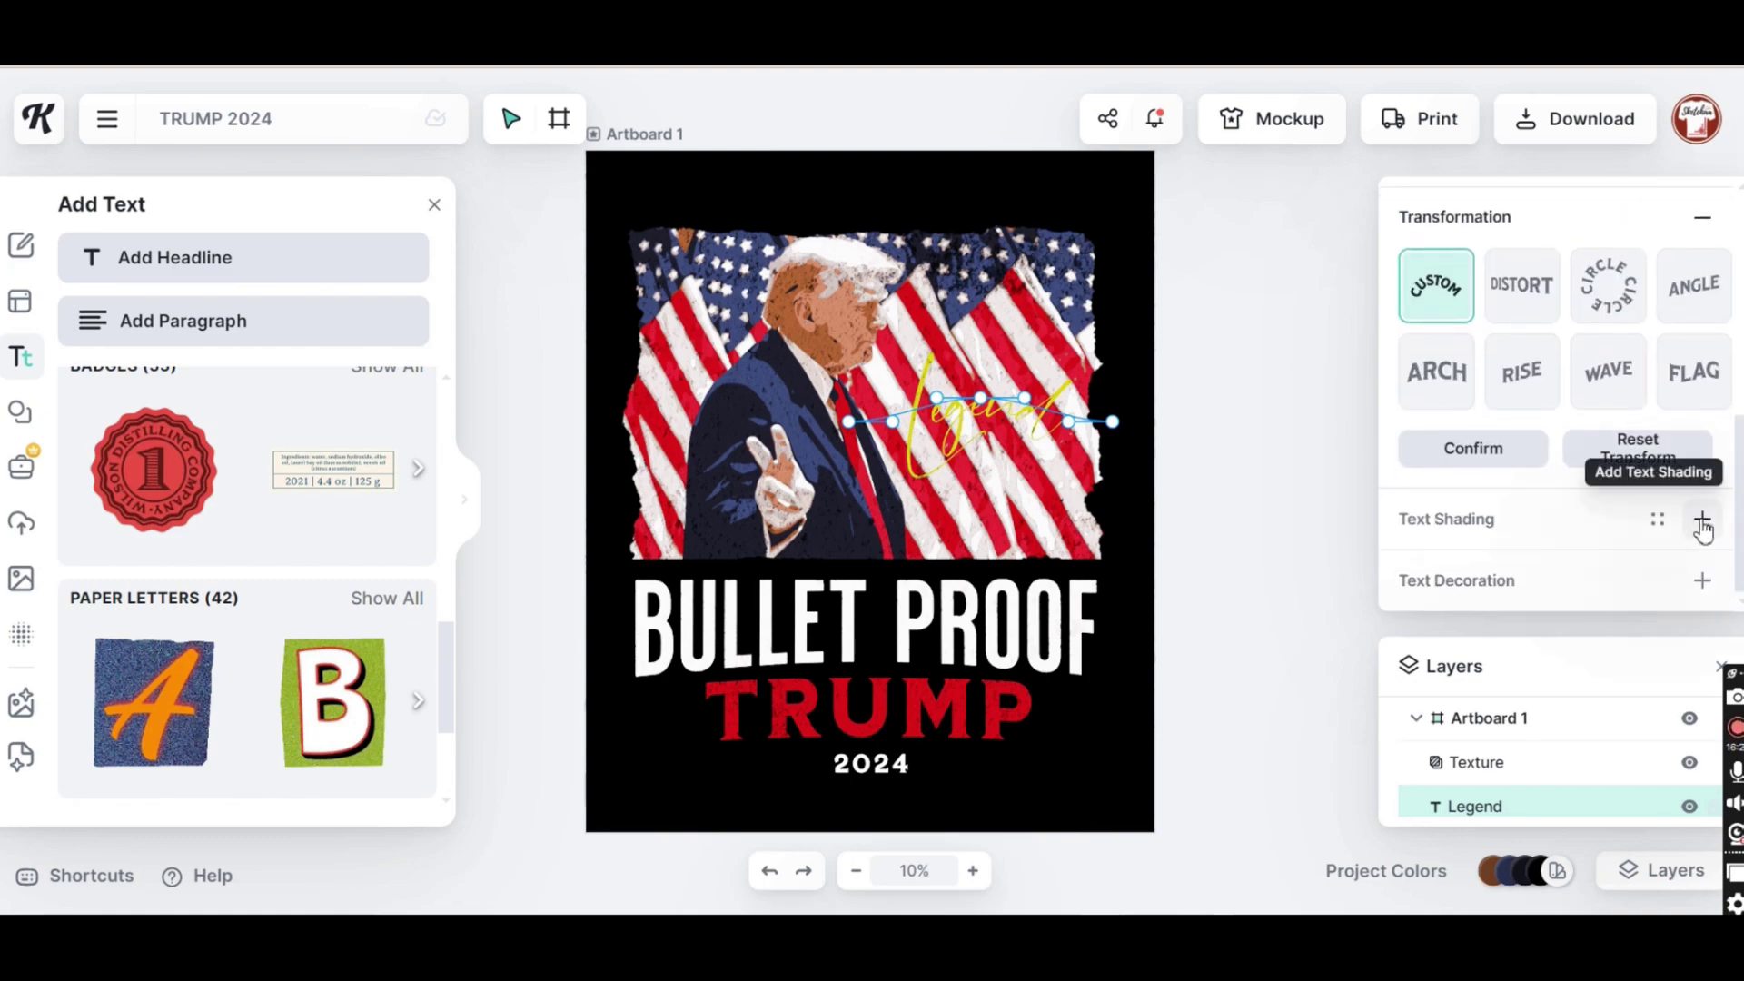
click(1703, 525)
scroll(1703, 527, down, 5)
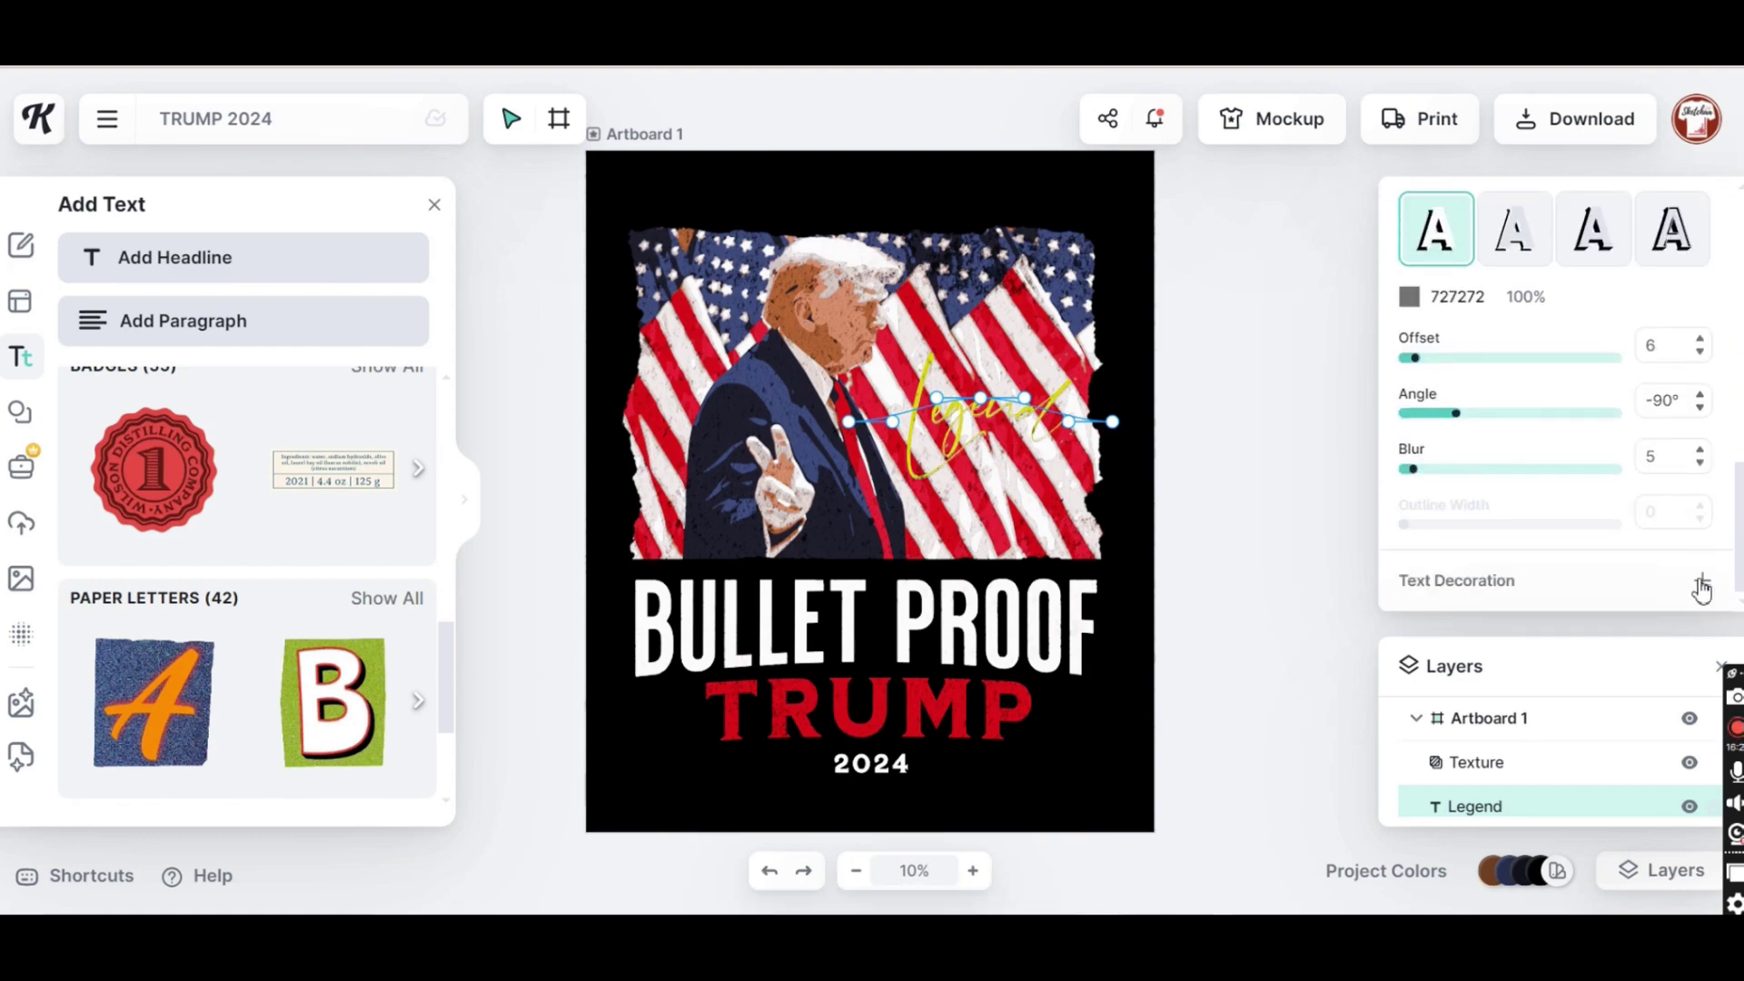
Add the default lined text decoration to Legend and switch its text shading to the third style
click(1701, 589)
scroll(1675, 549, down, 3)
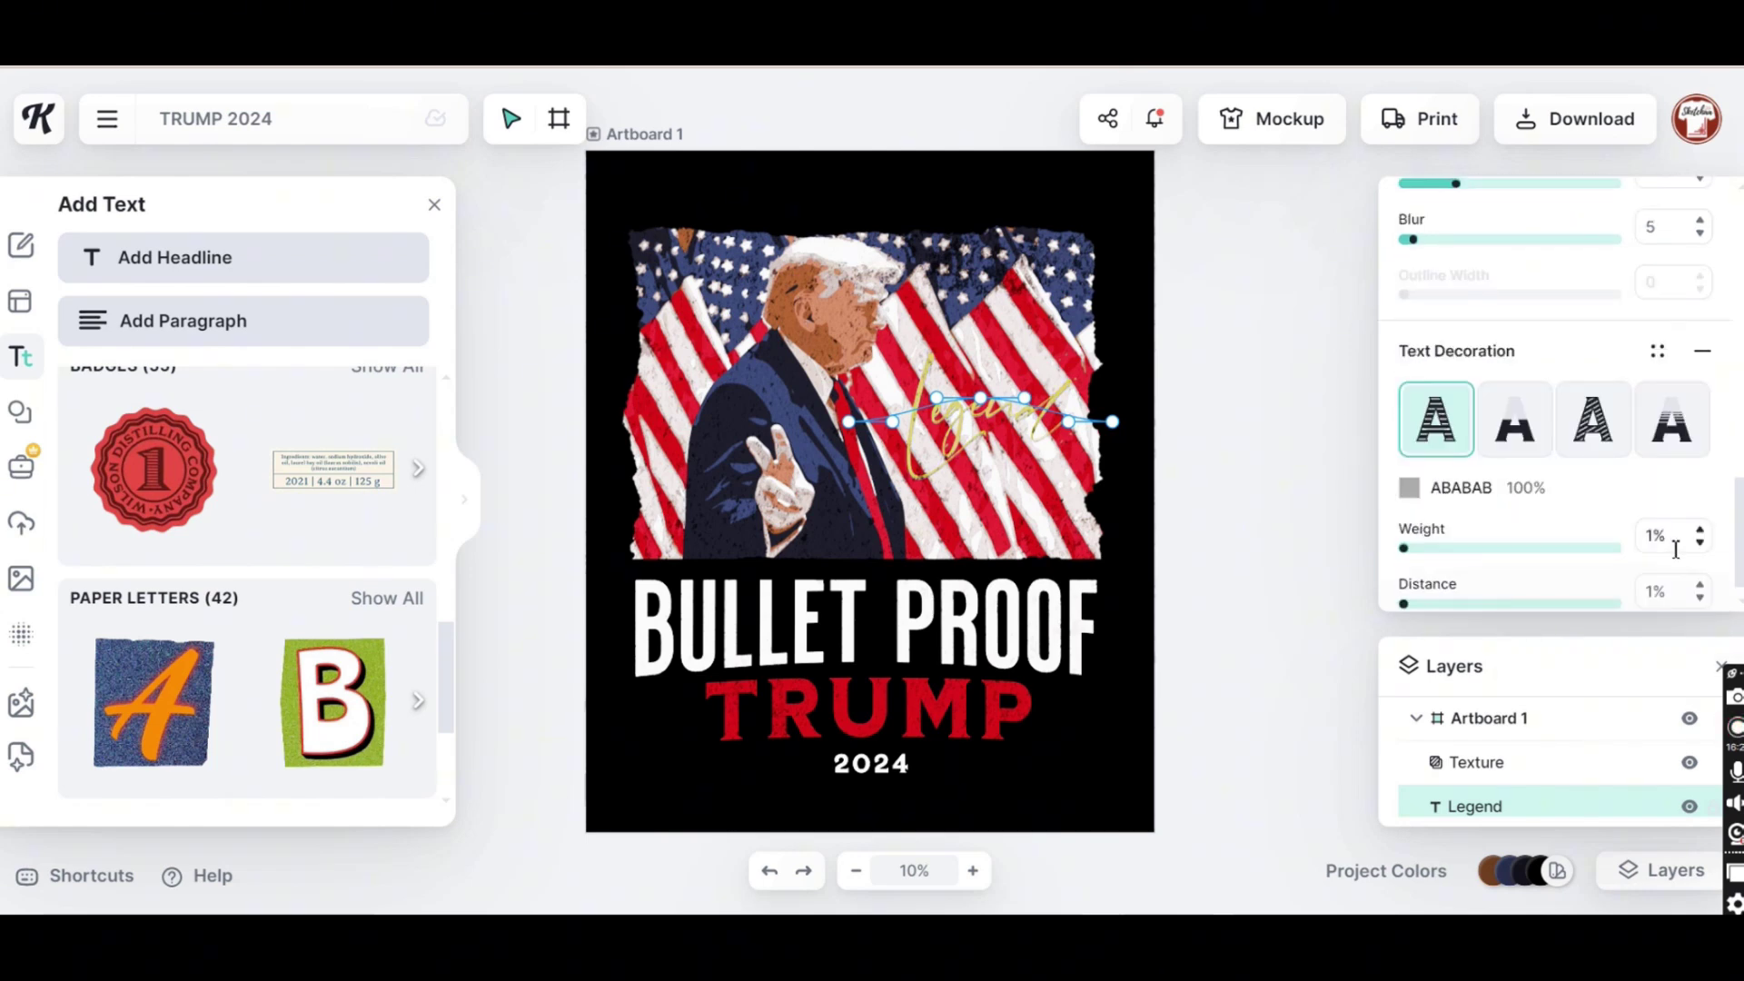
scroll(1676, 545, up, 5)
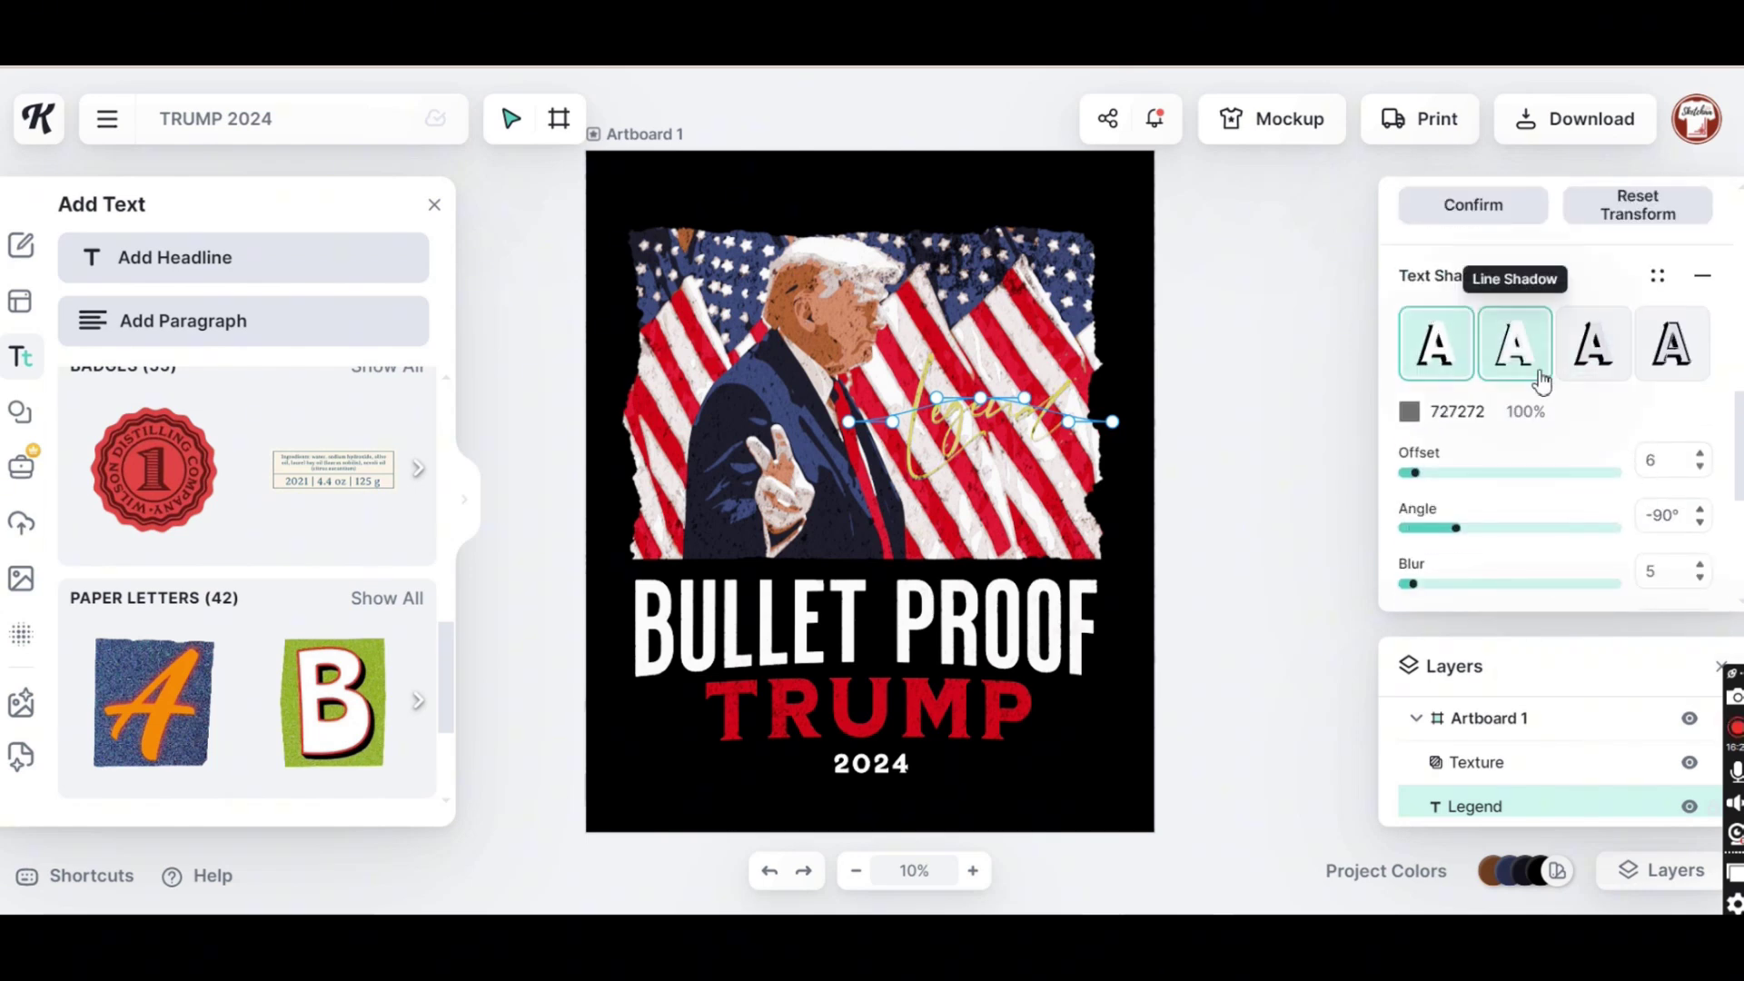
click(1599, 368)
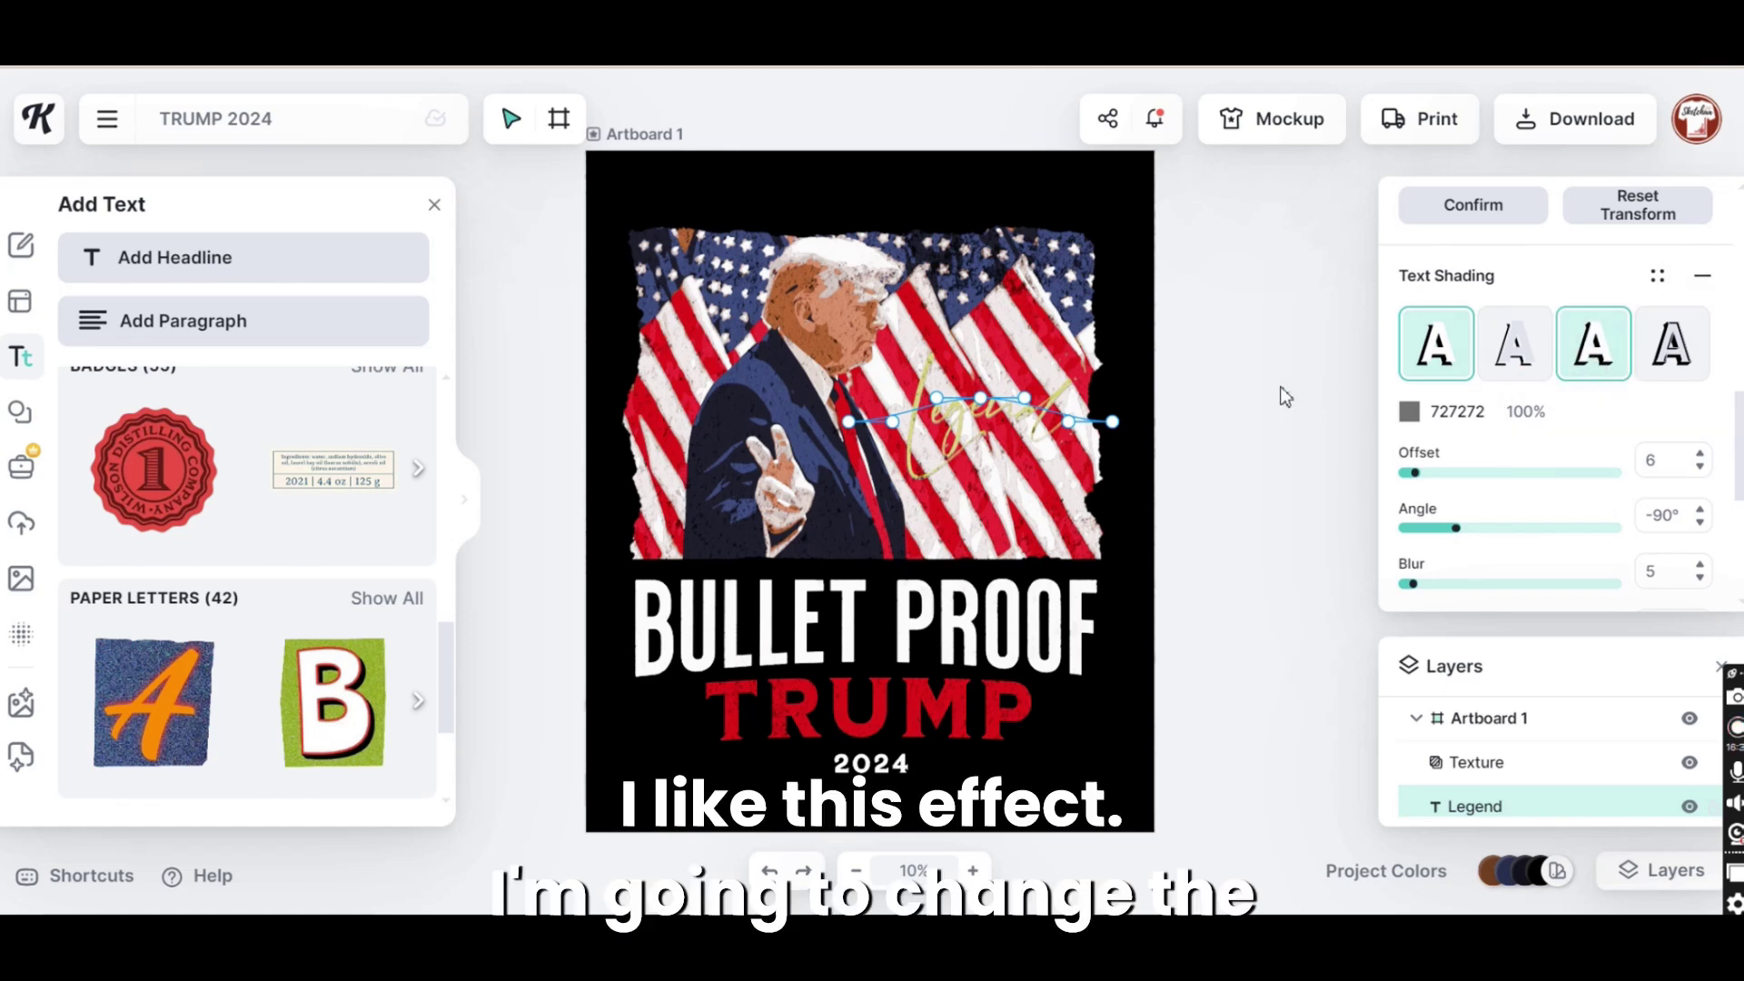
Change the Legend text's shading color to a dark reddish brown and return to the canvas
click(1409, 411)
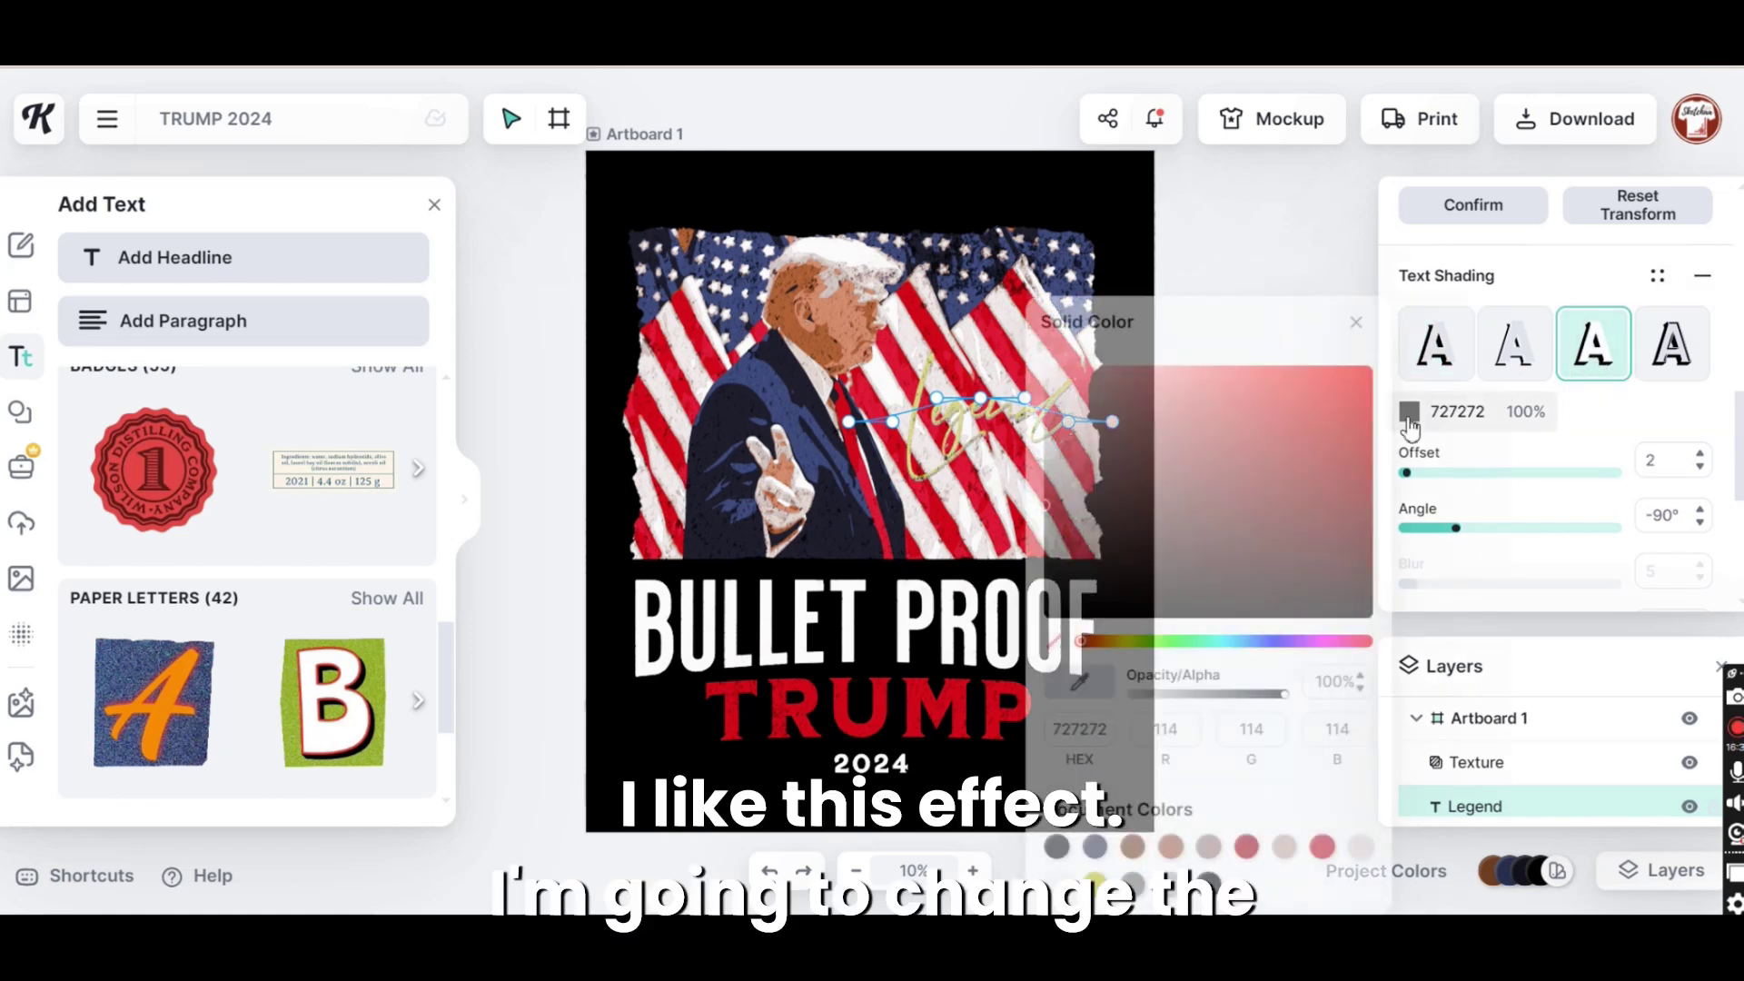
click(1227, 498)
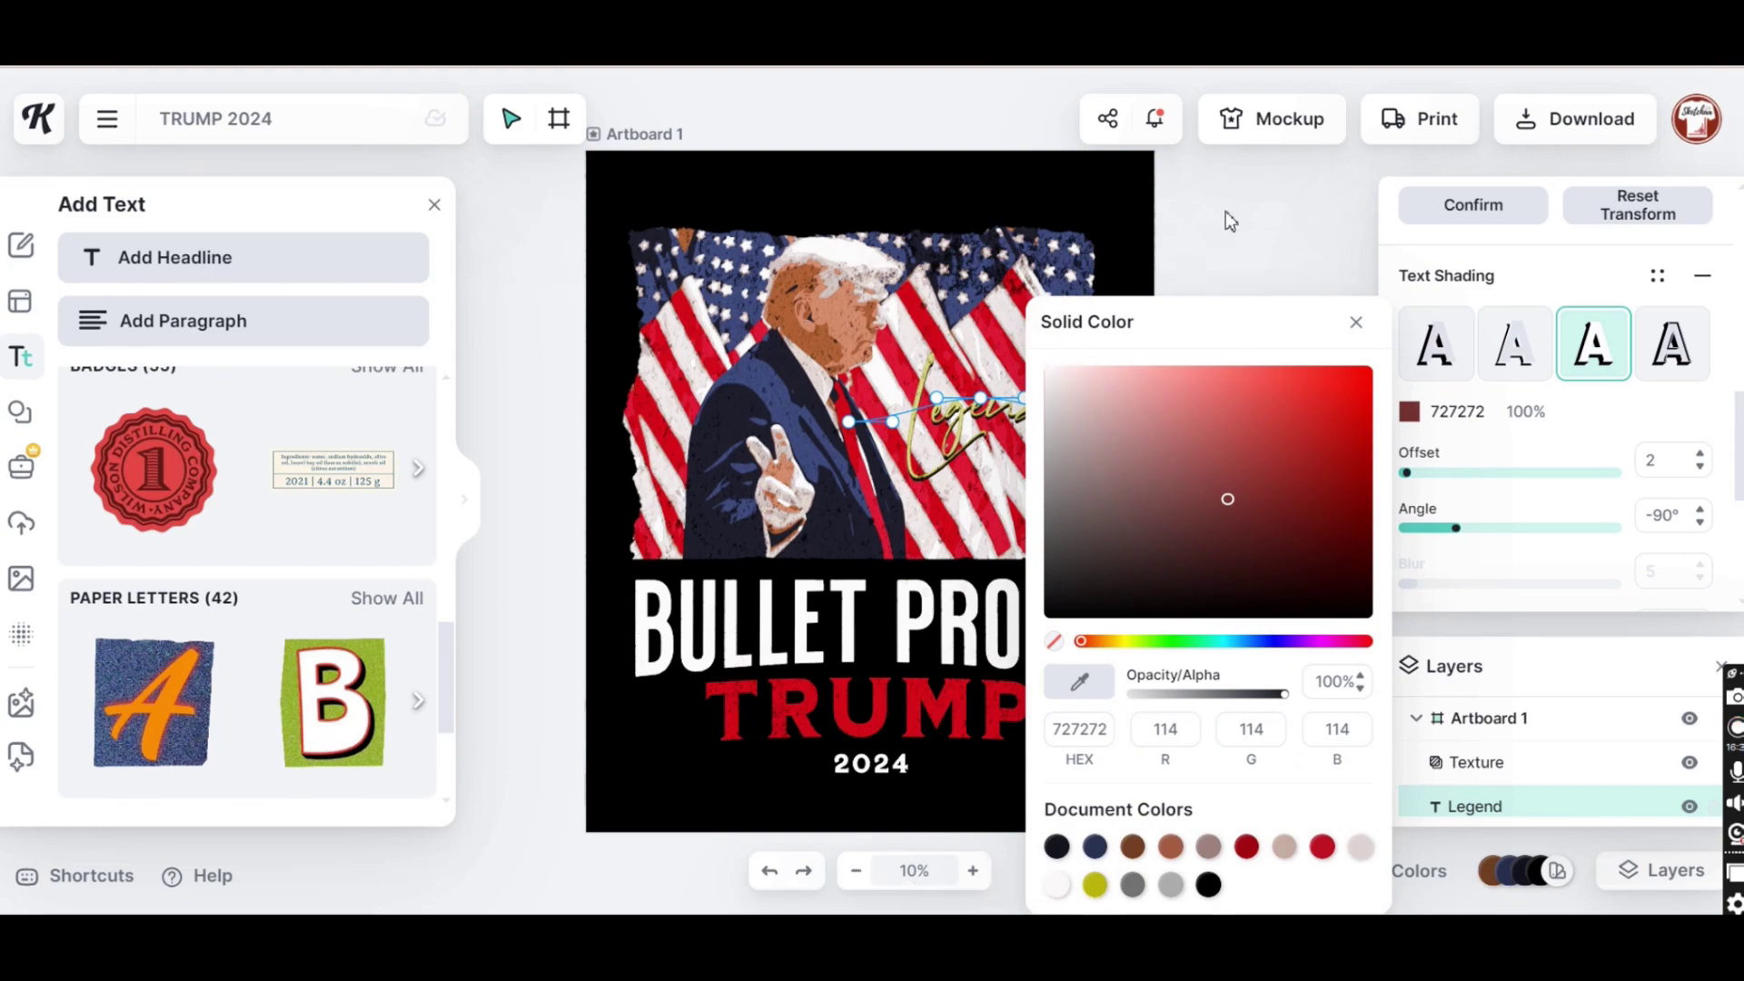
click(1356, 325)
click(1008, 426)
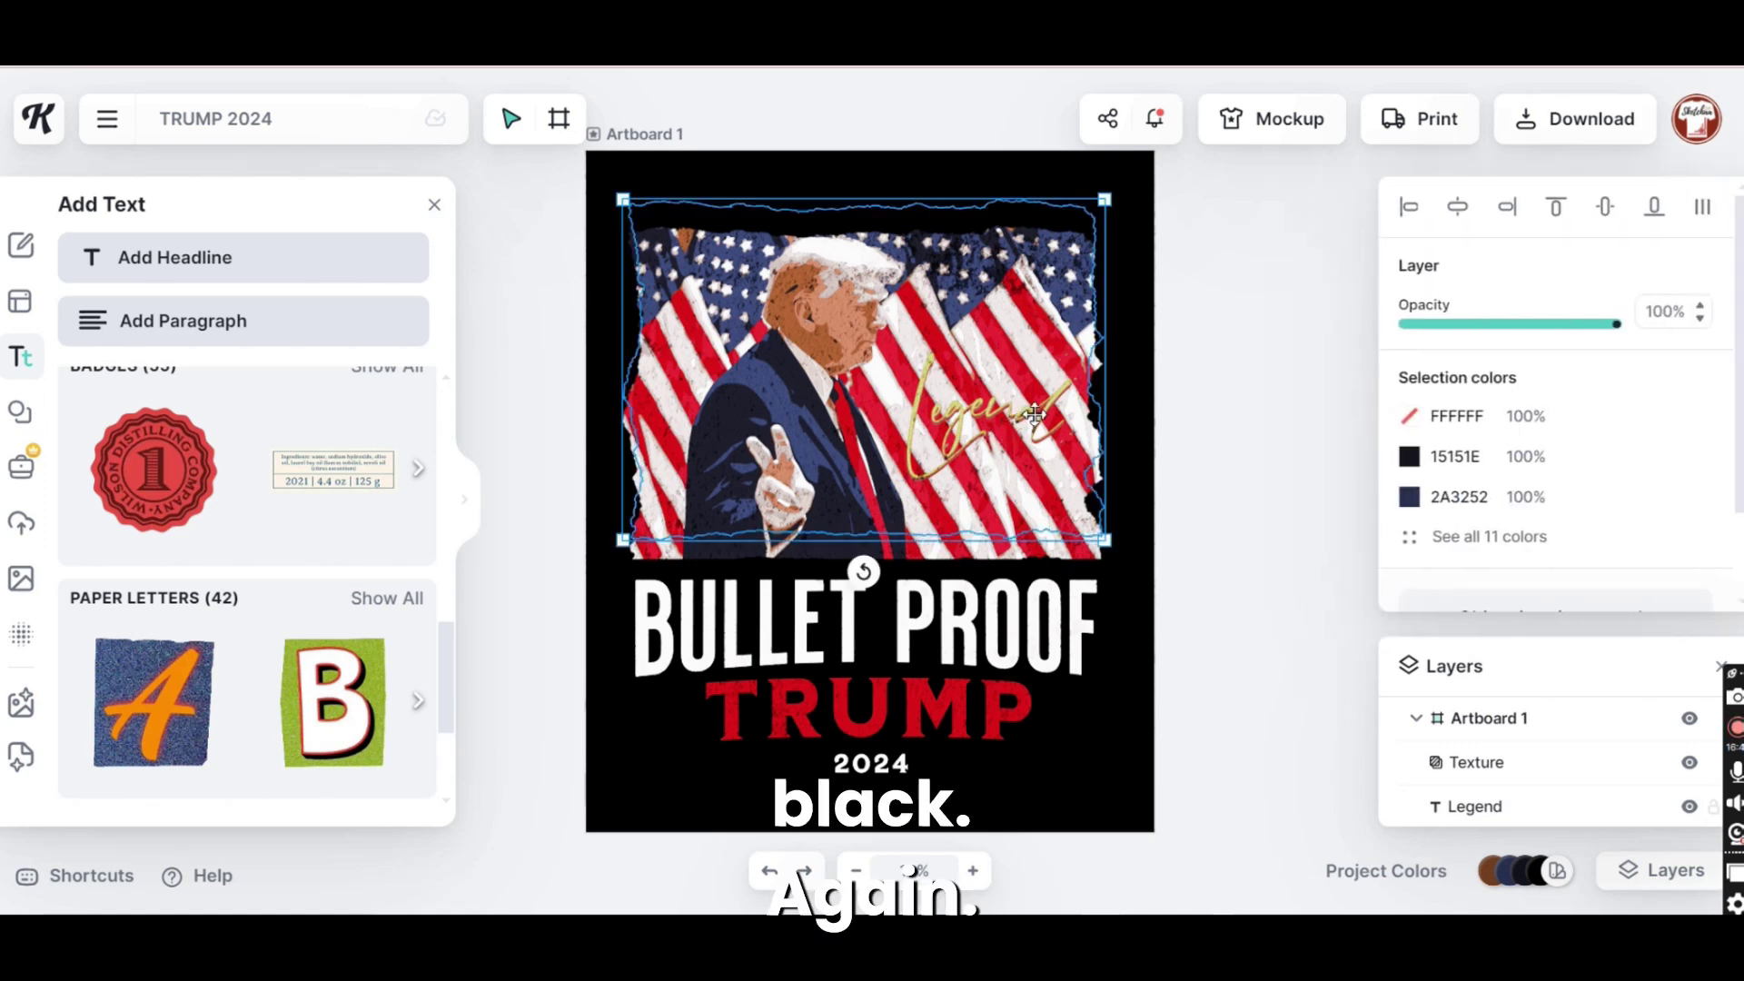
Change the Legend text's shading color to near-black 090909
click(1007, 426)
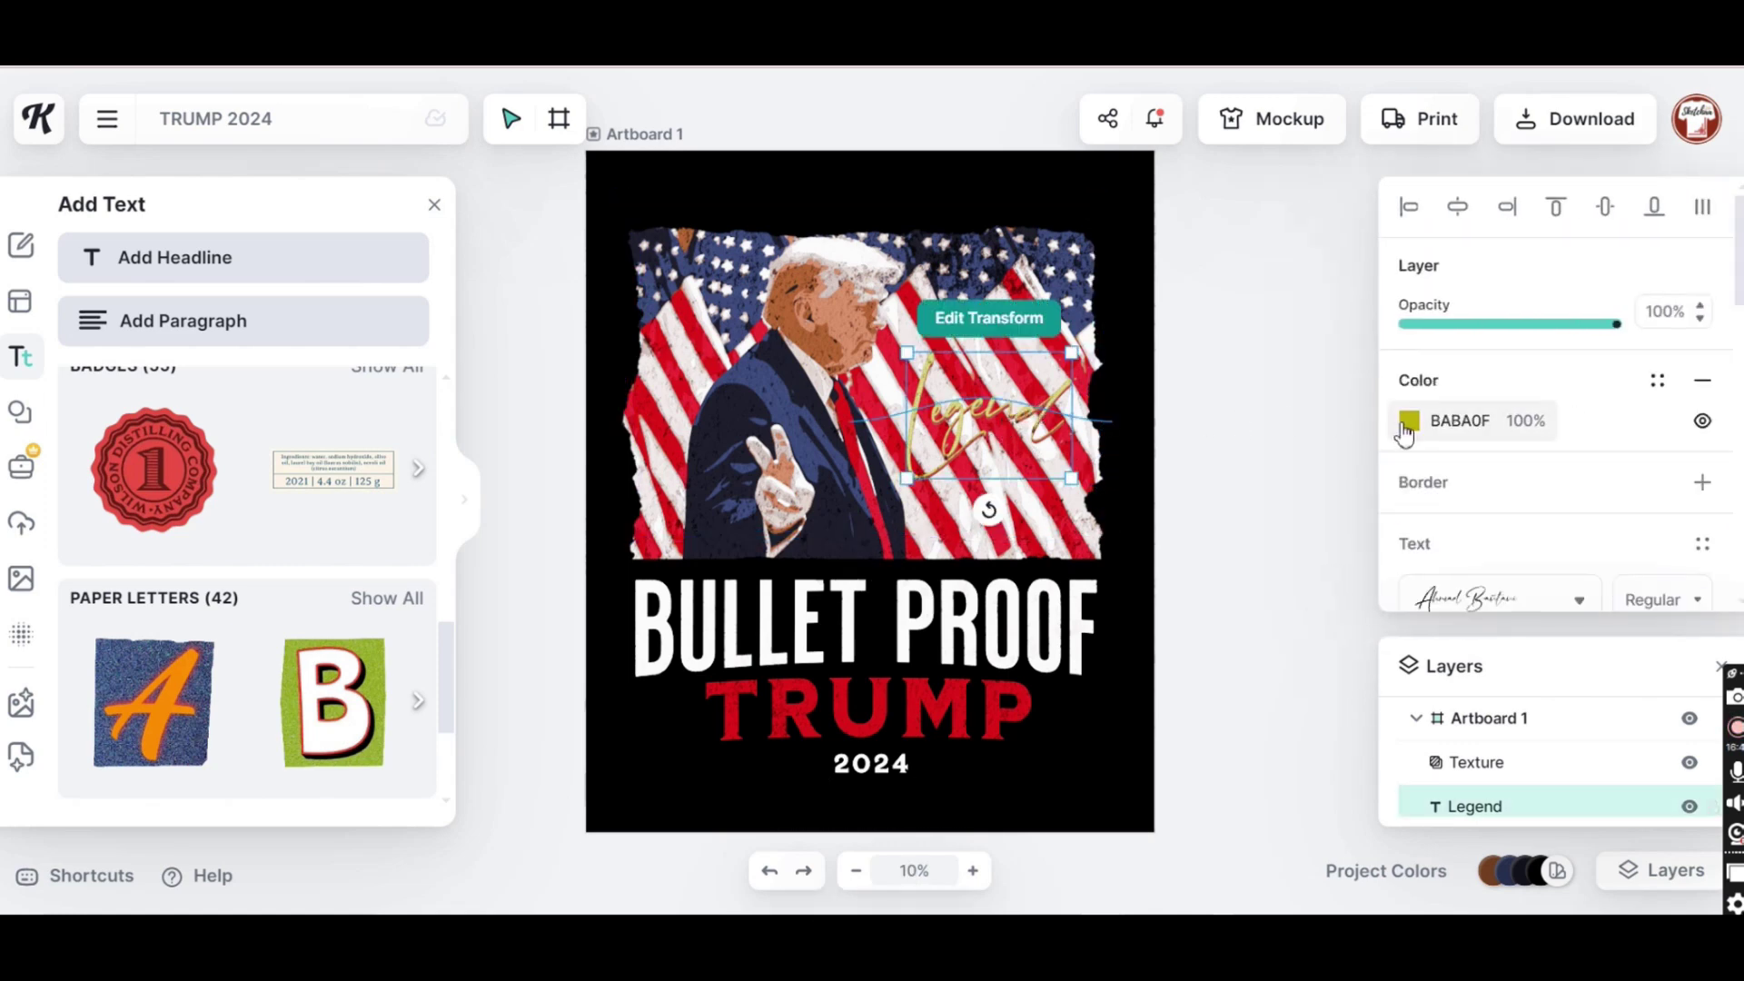
scroll(1635, 525, down, 6)
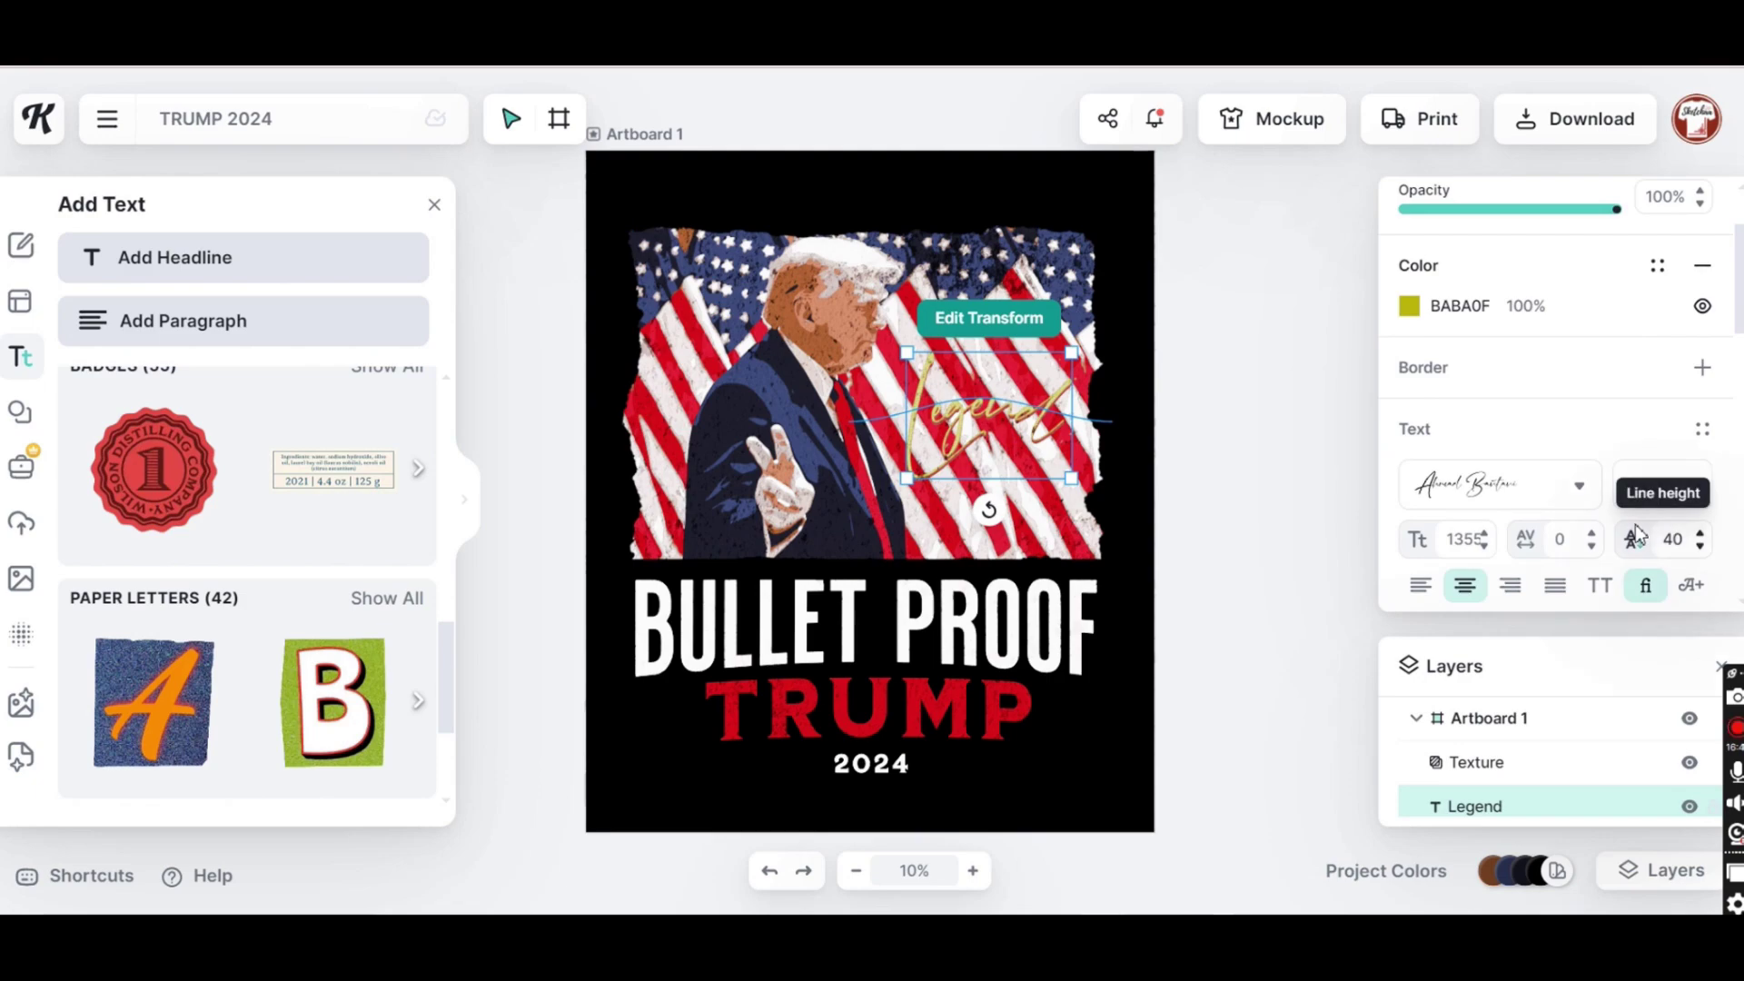
click(1409, 507)
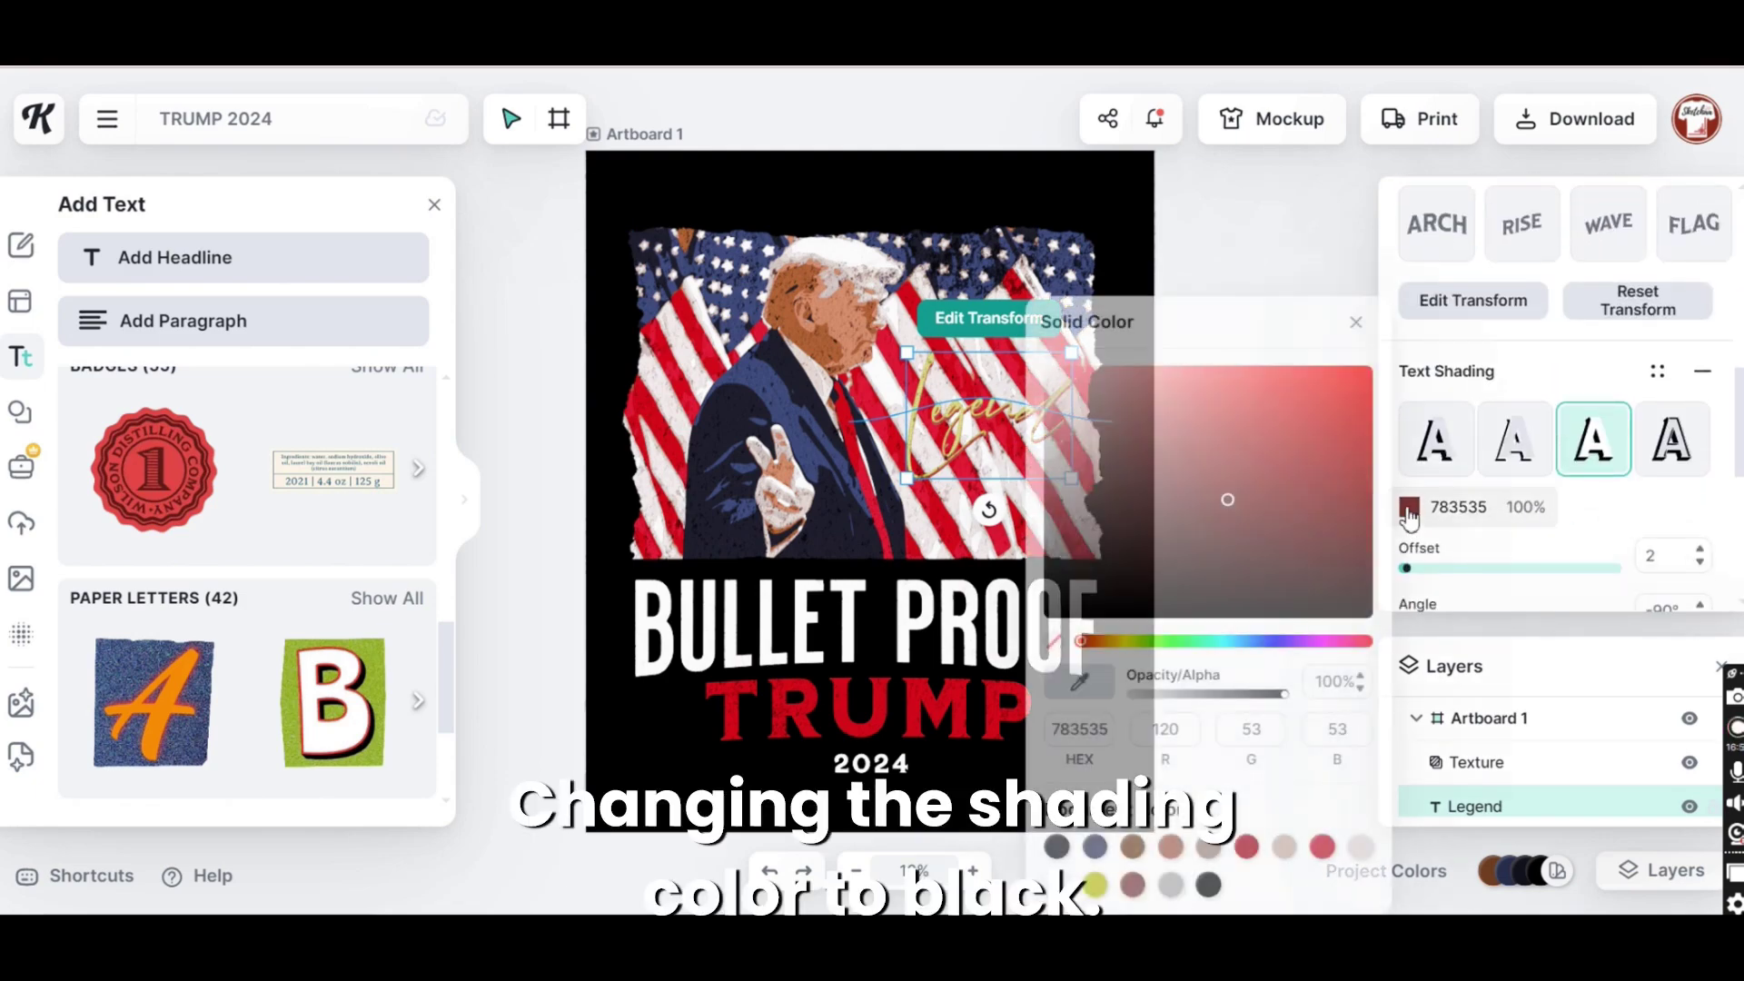
click(1051, 615)
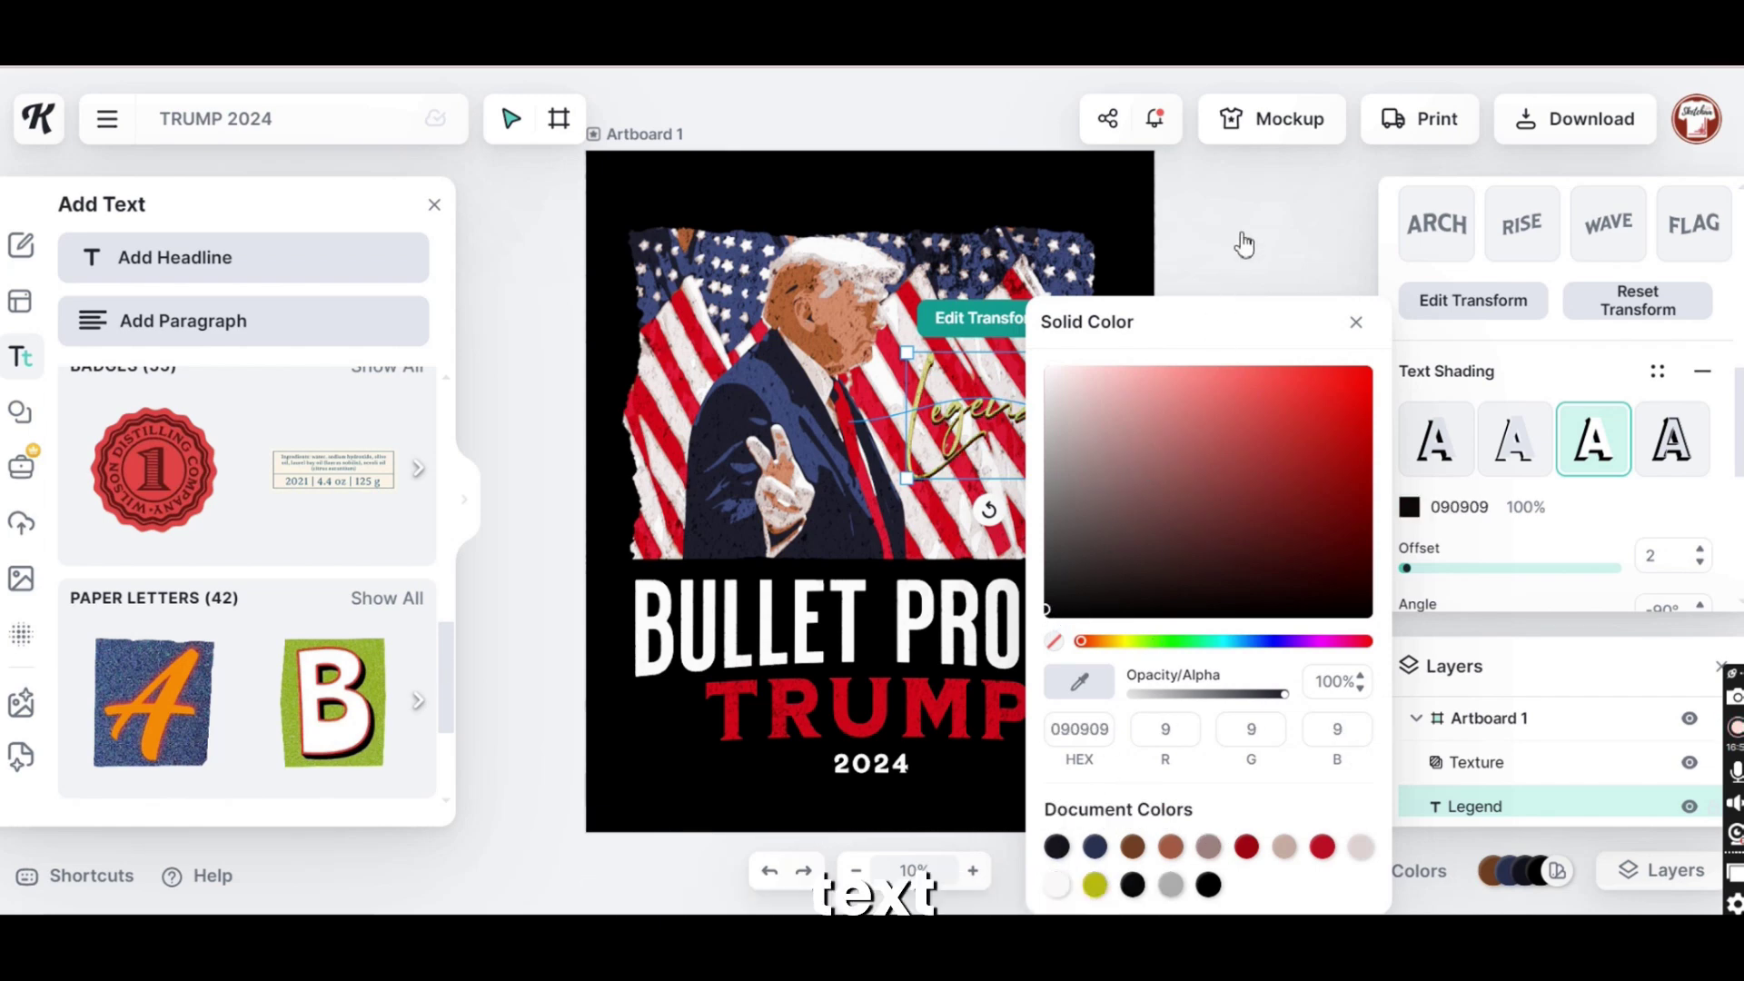
click(1357, 324)
Remove the lined text decoration from the Legend text
click(1021, 417)
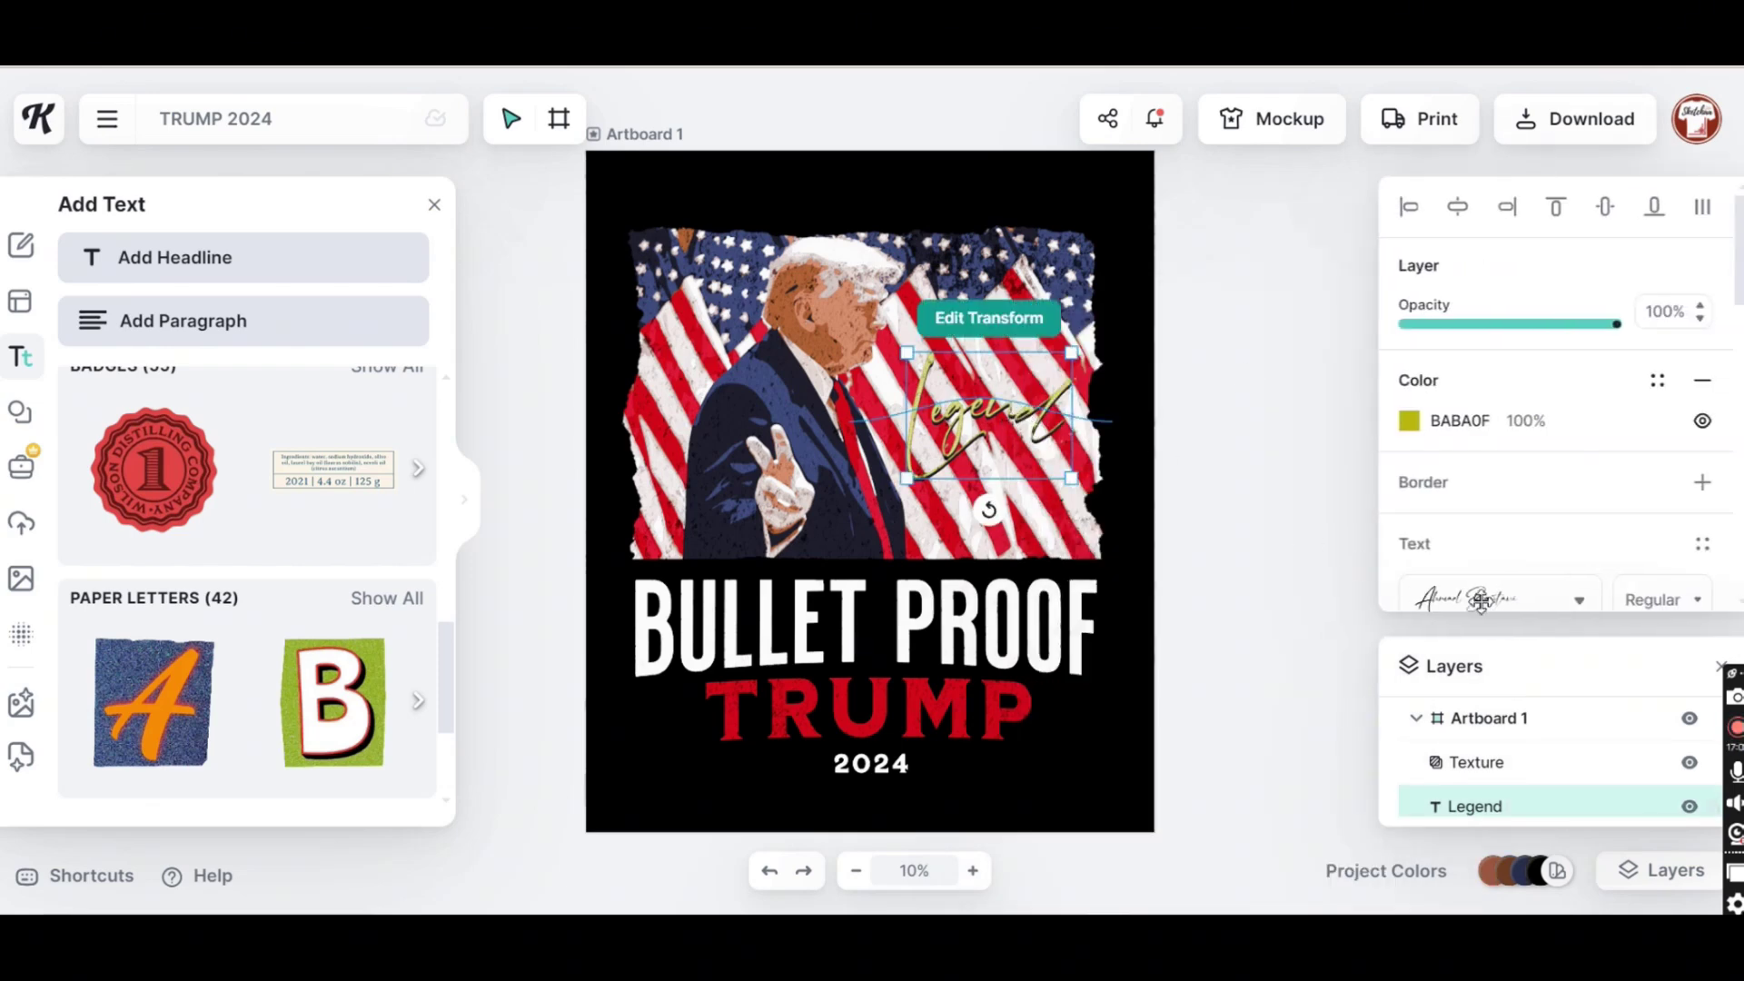
scroll(1635, 509, down, 10)
scroll(1601, 454, down, 1)
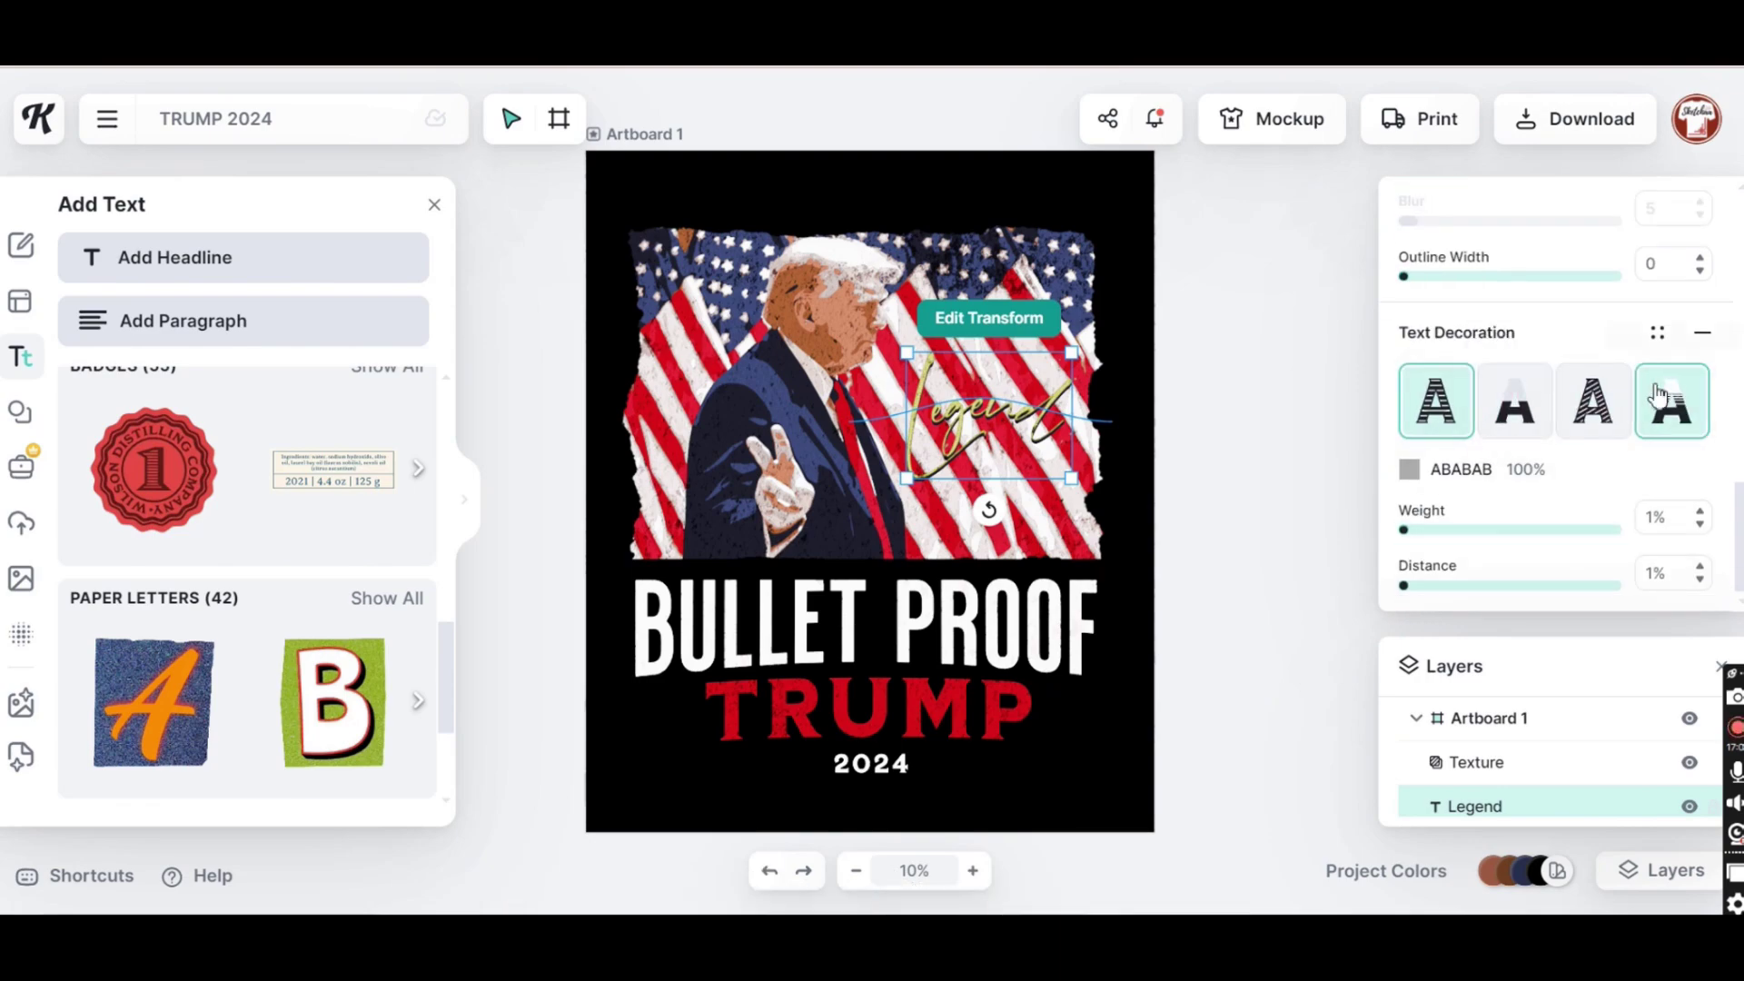
click(1702, 333)
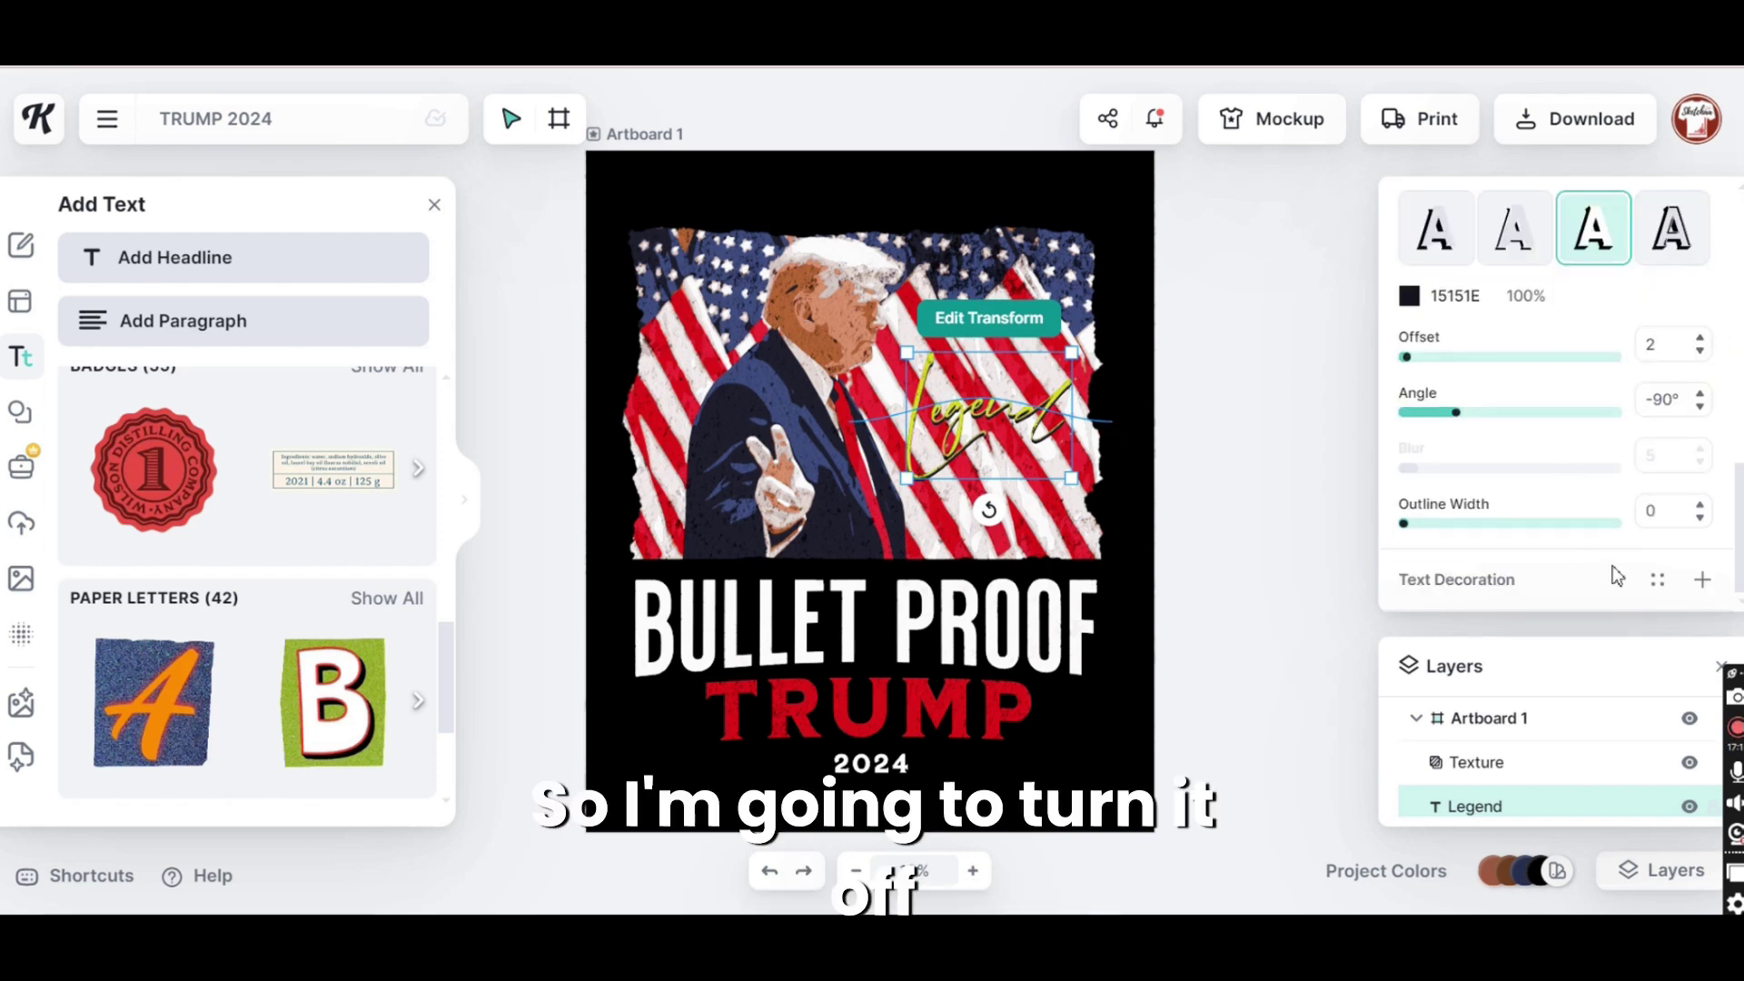
Remove the Custom transformation from the Legend text and enlarge the text slightly toward the photo's edge
scroll(1664, 541, up, 4)
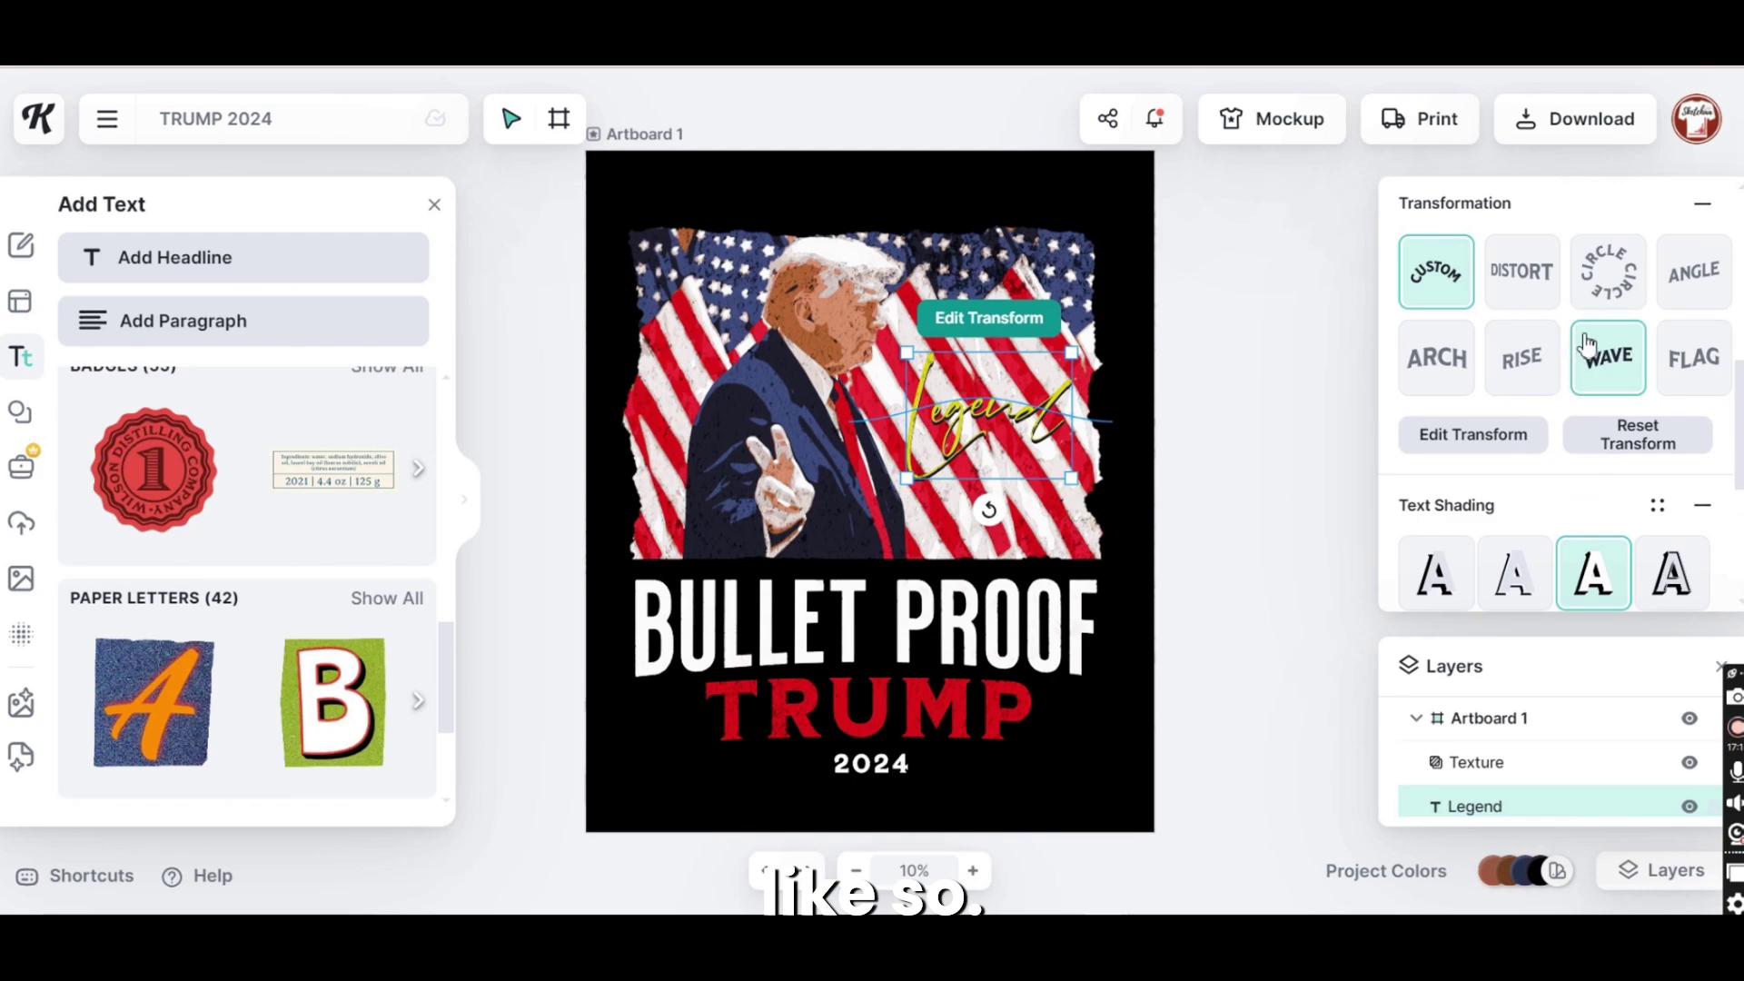
click(1703, 202)
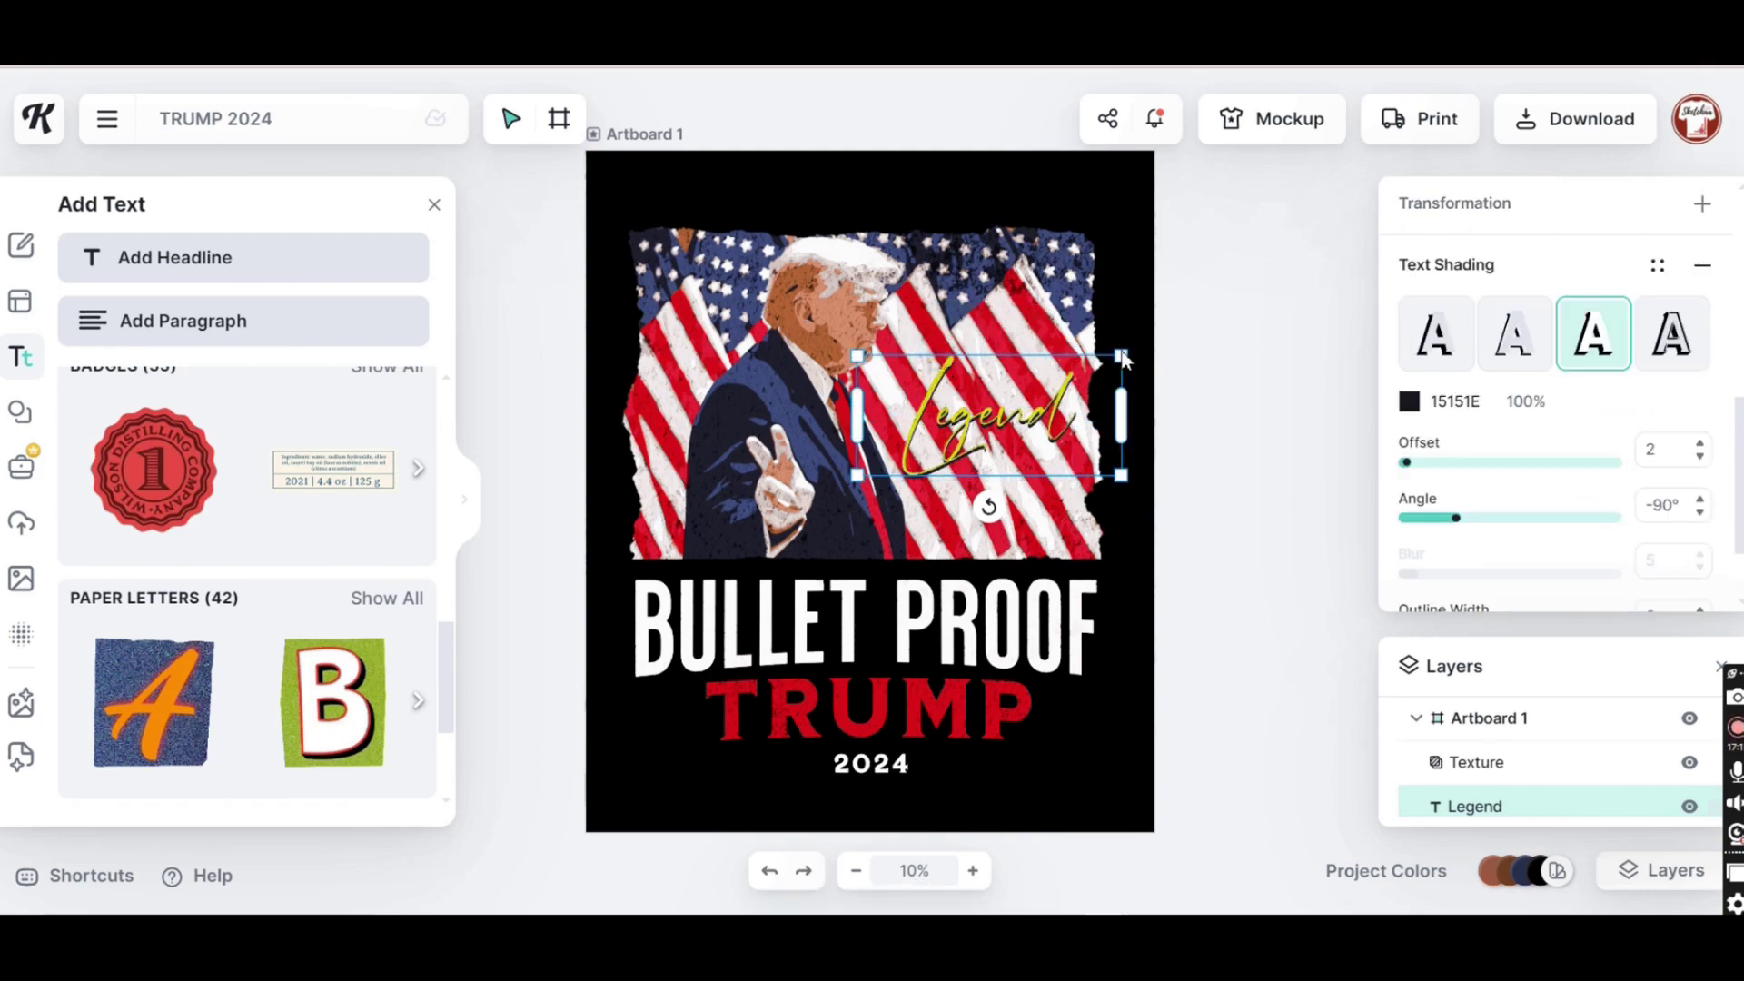
mouse_move(1123, 358)
mouse_down()
mouse_move(1098, 355)
mouse_move(1137, 344)
mouse_up()
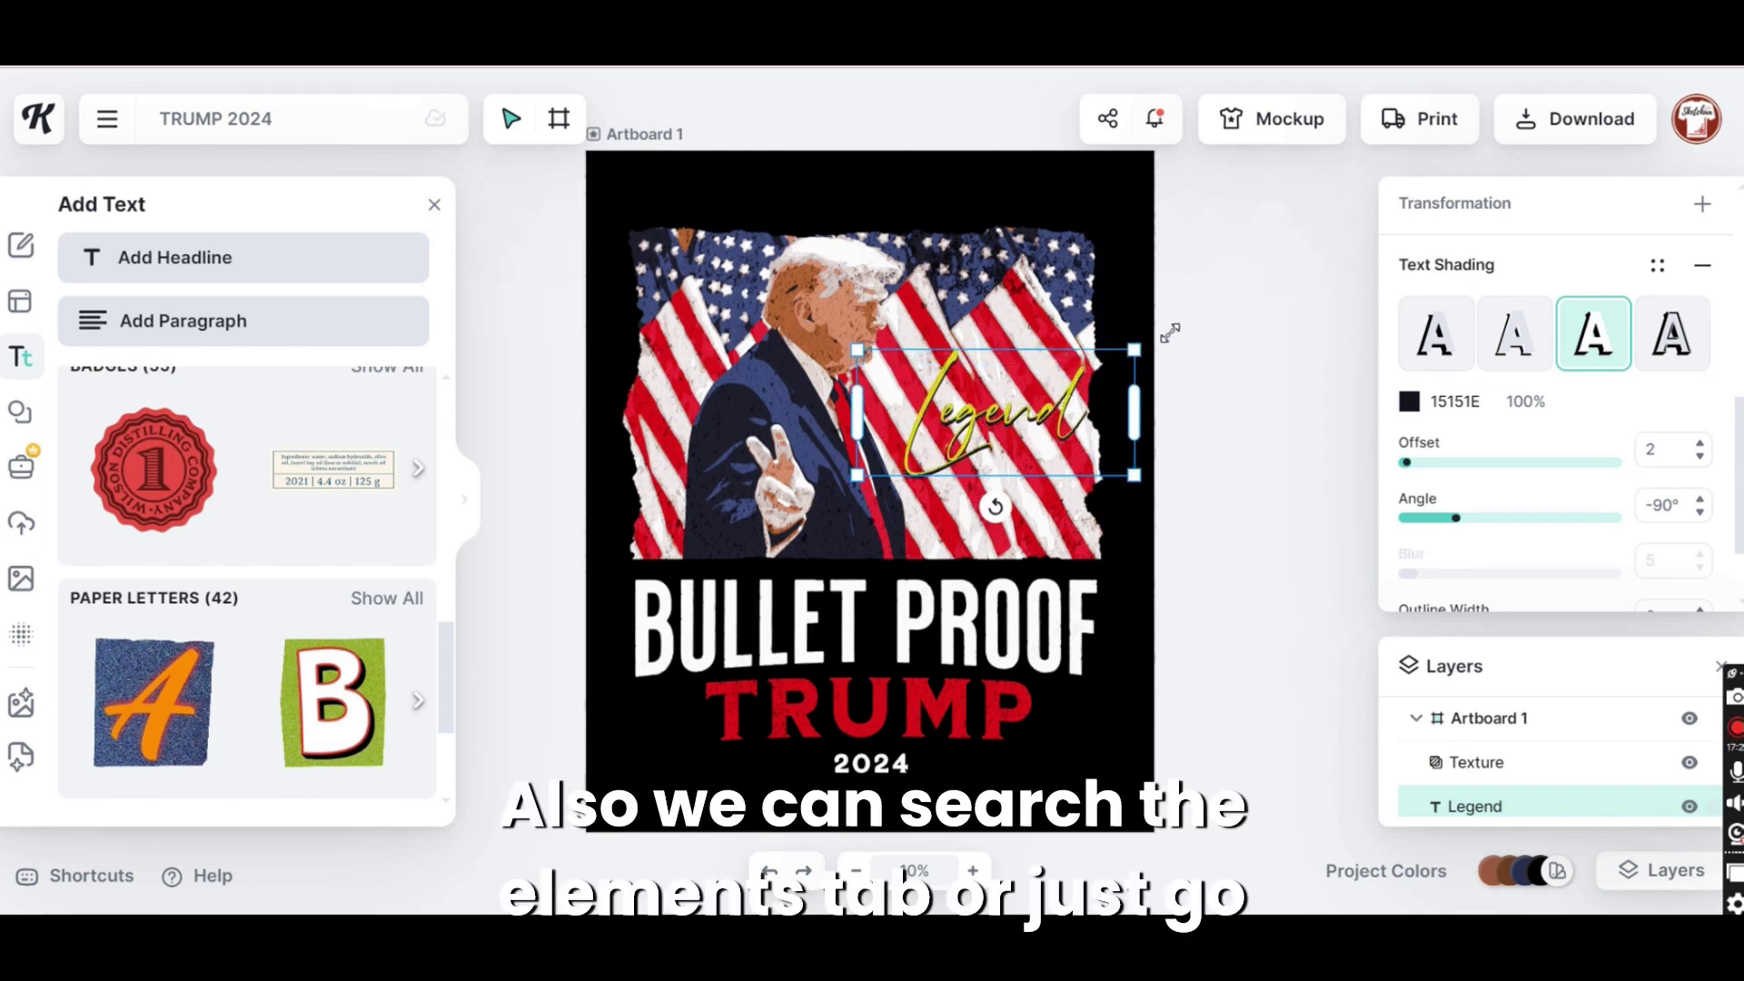
click(1197, 284)
Add a small star from the basic shapes to the left of TRUMP and place a duplicate to its right
click(19, 412)
click(393, 408)
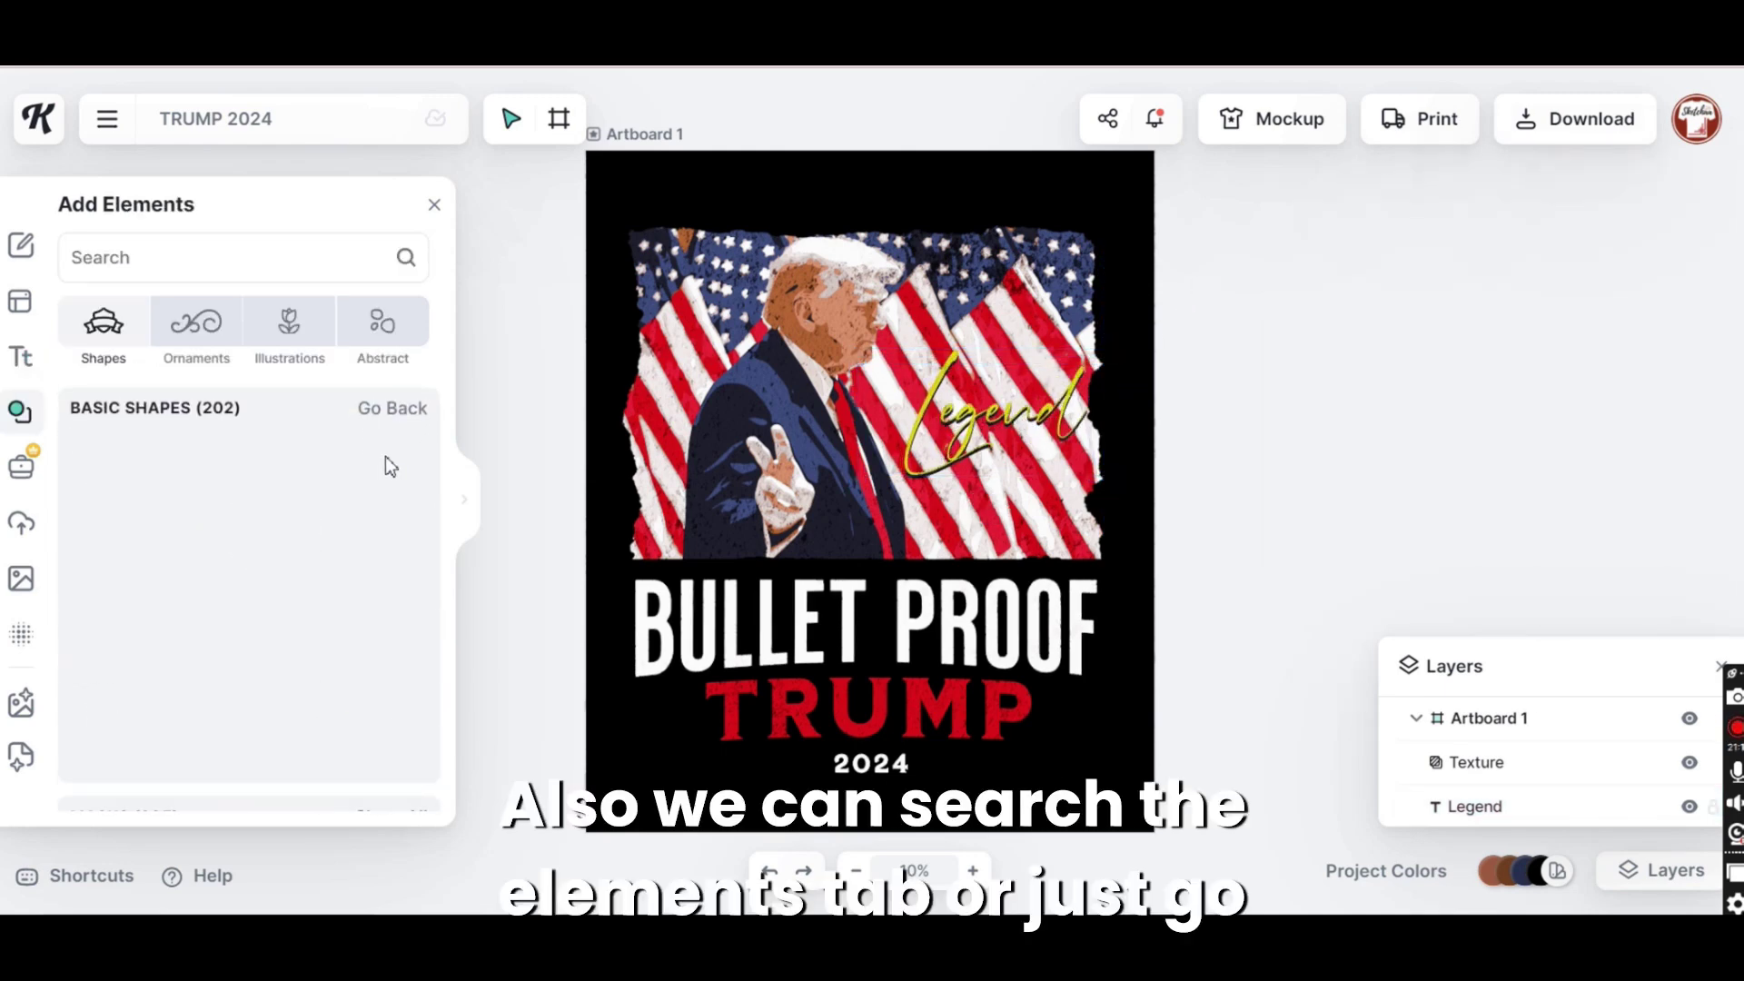
scroll(327, 545, down, 2)
drag(922, 654, 1022, 545)
drag(1016, 351, 683, 712)
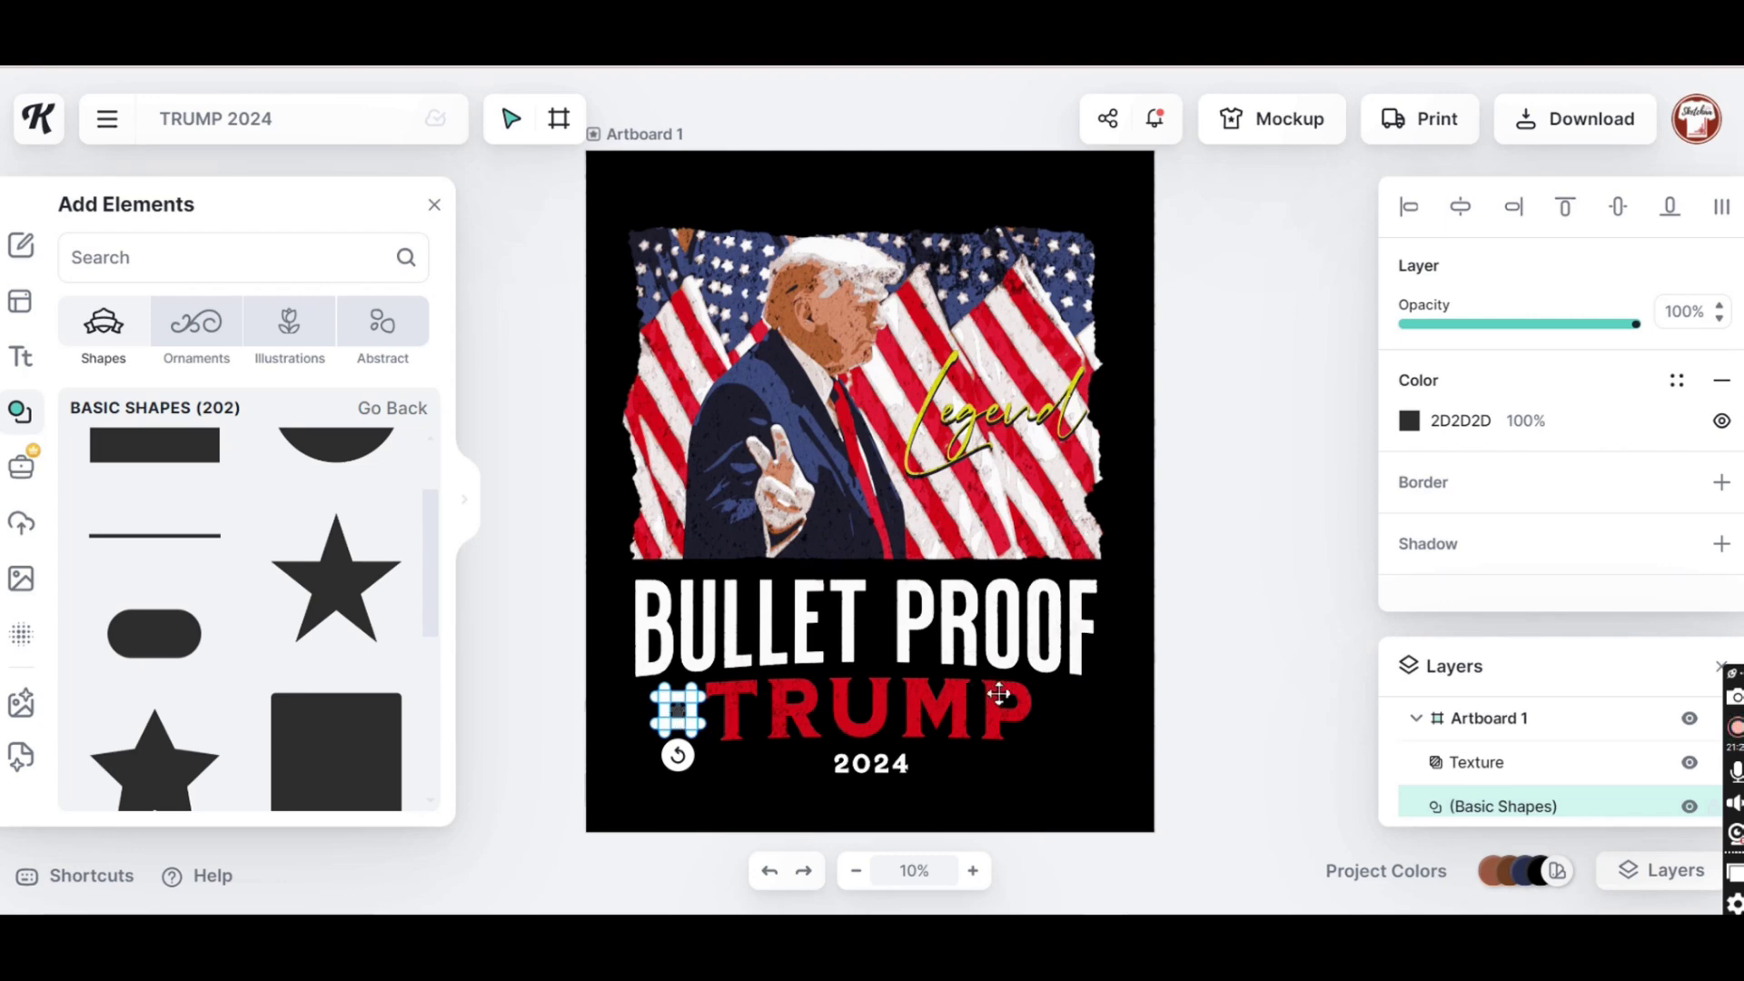
click(1026, 700)
click(1059, 714)
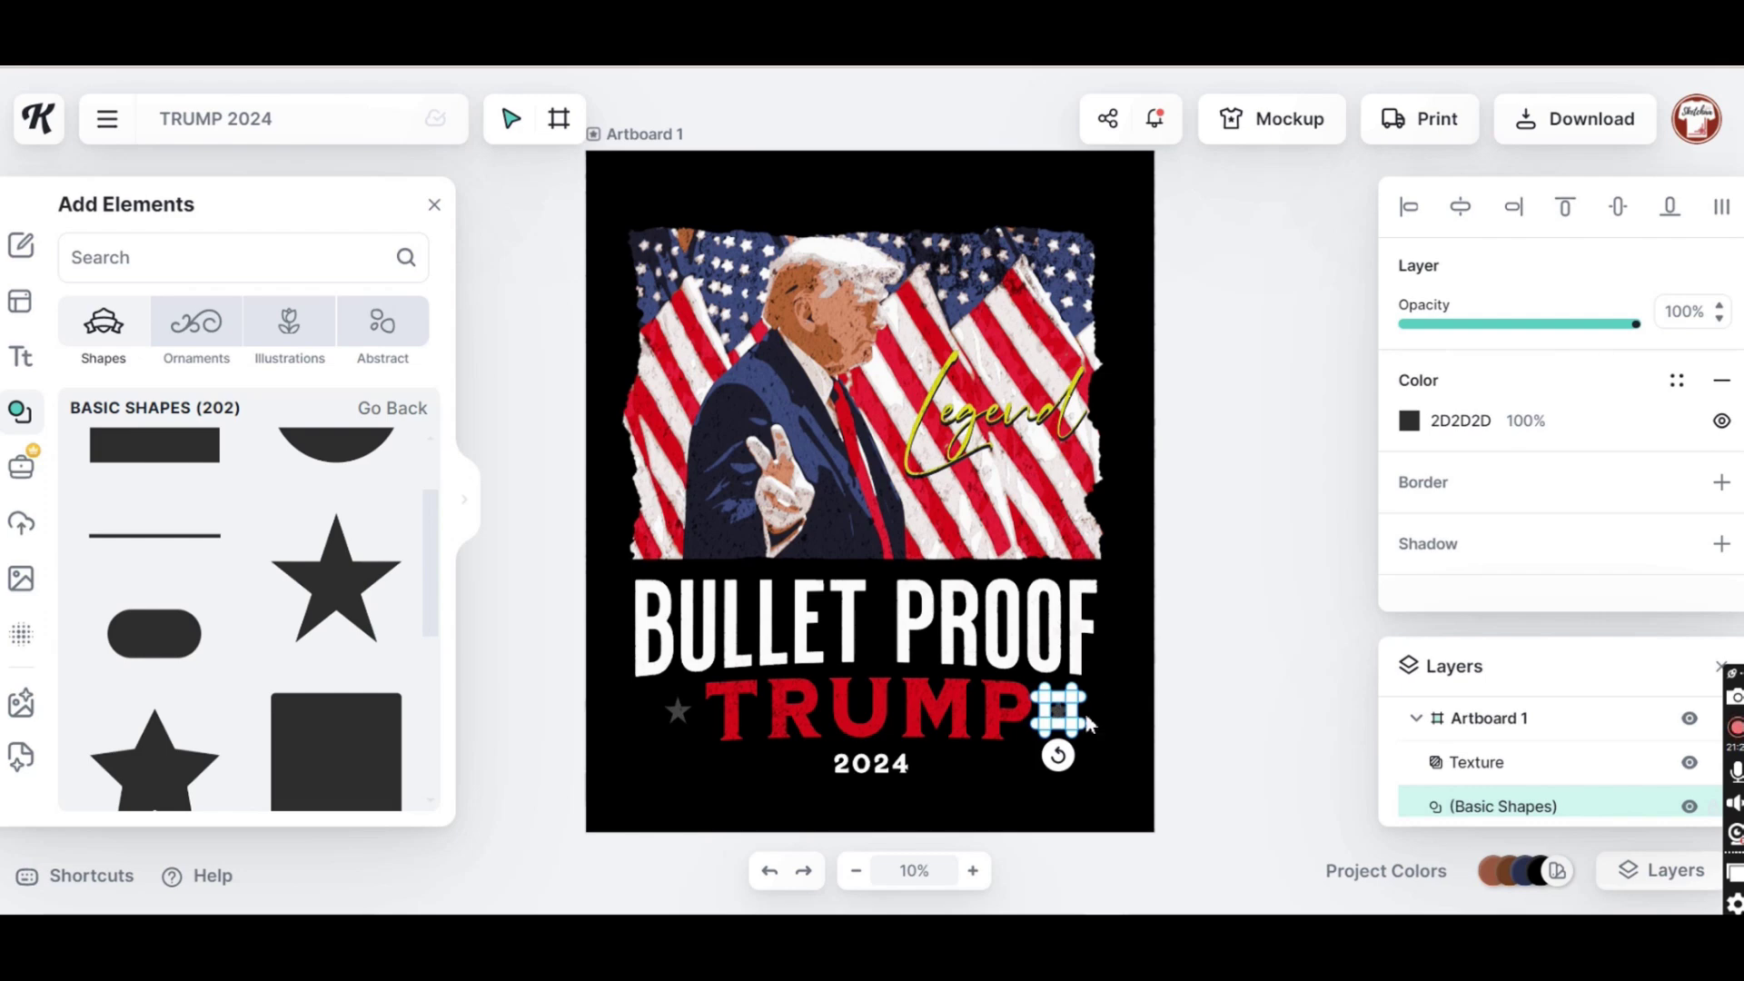
Recolor both stars beside TRUMP to the off-white document color
shift+click(678, 712)
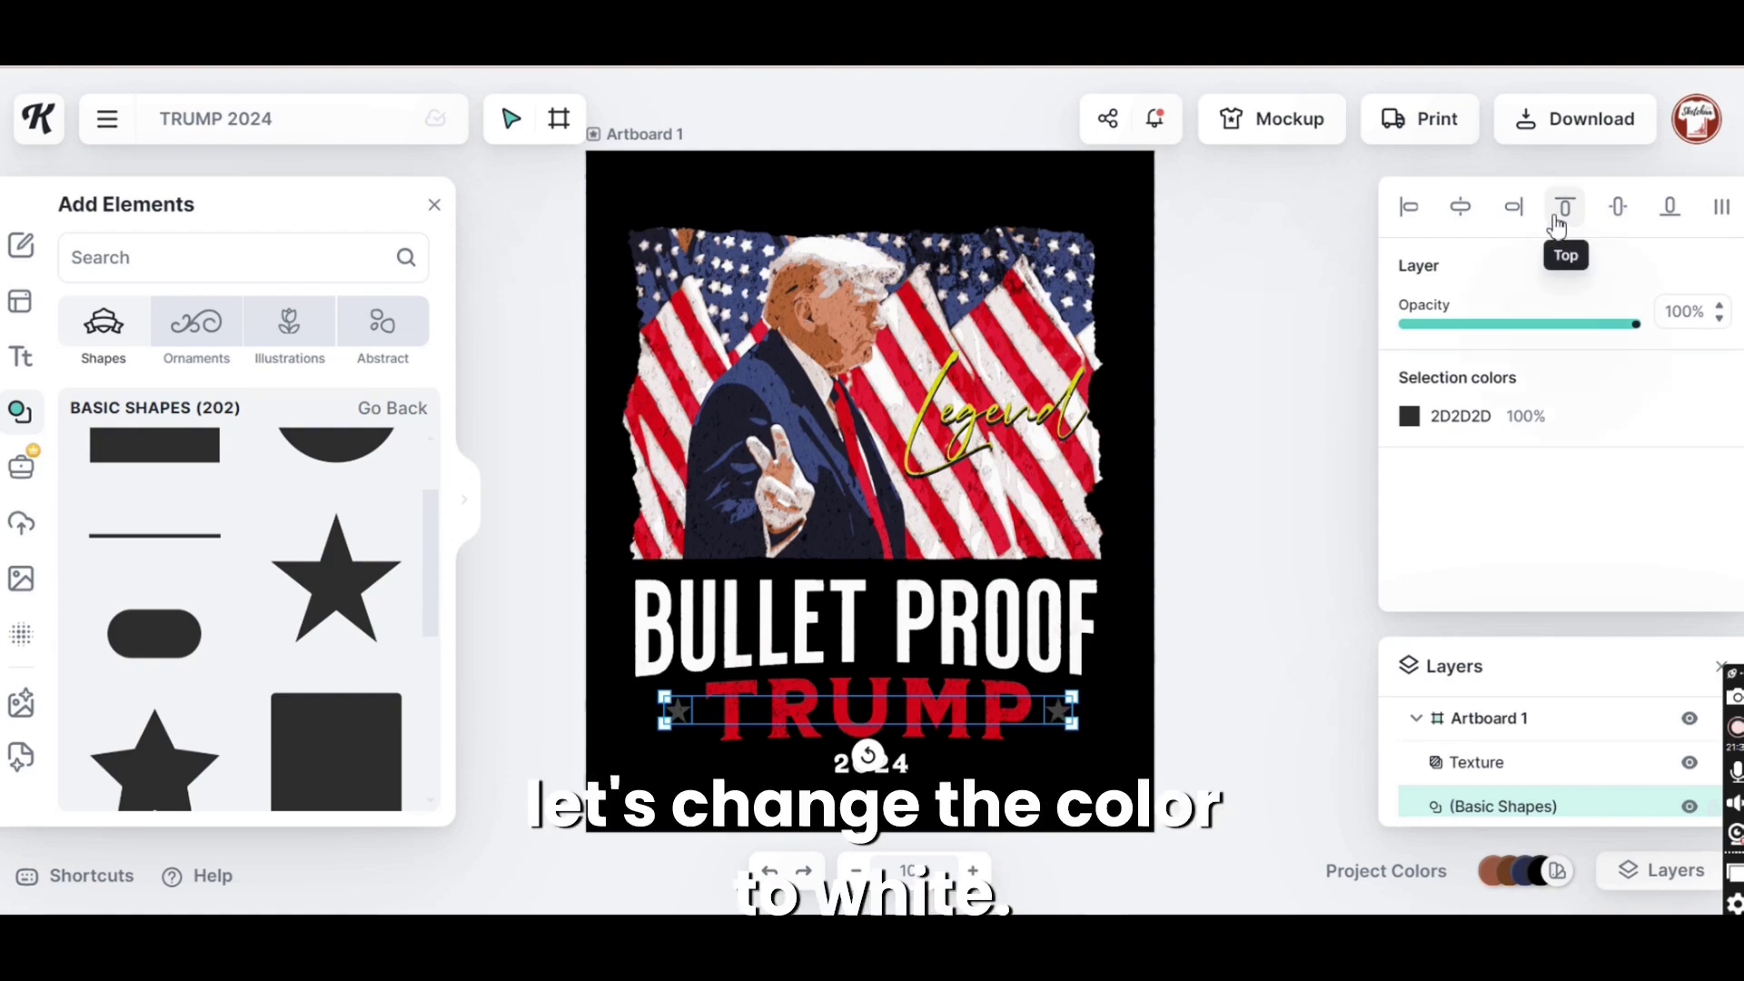
click(1410, 416)
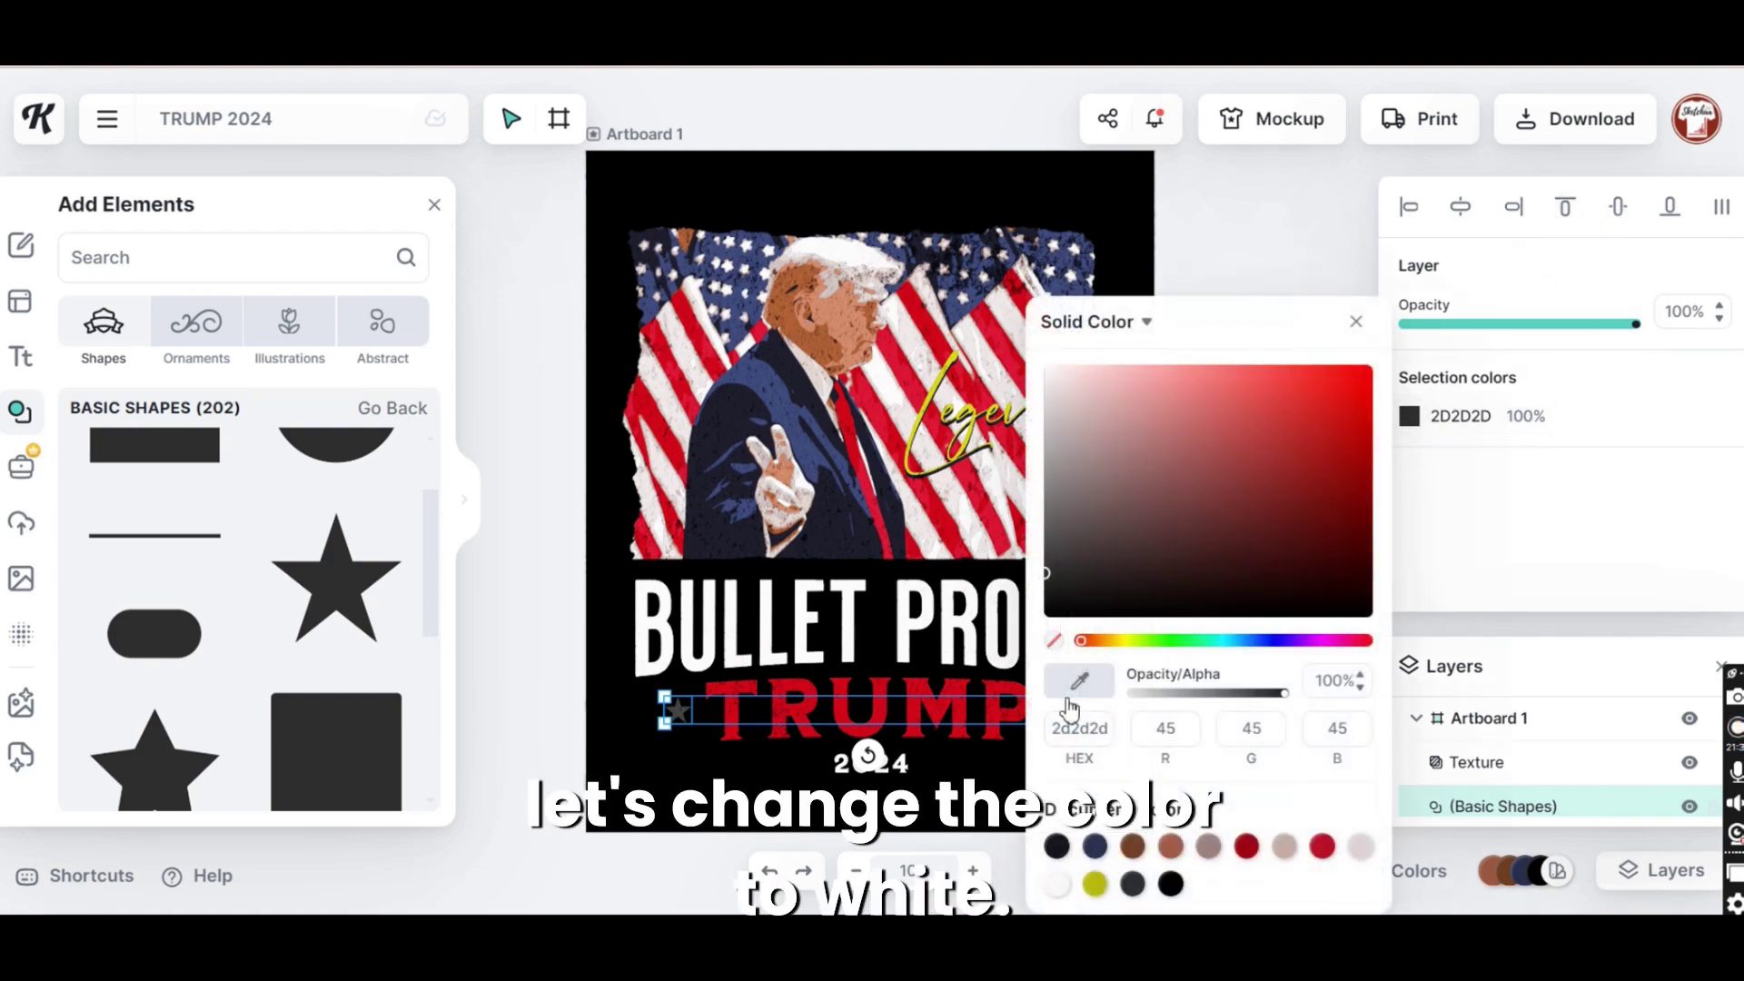
click(1057, 884)
click(688, 782)
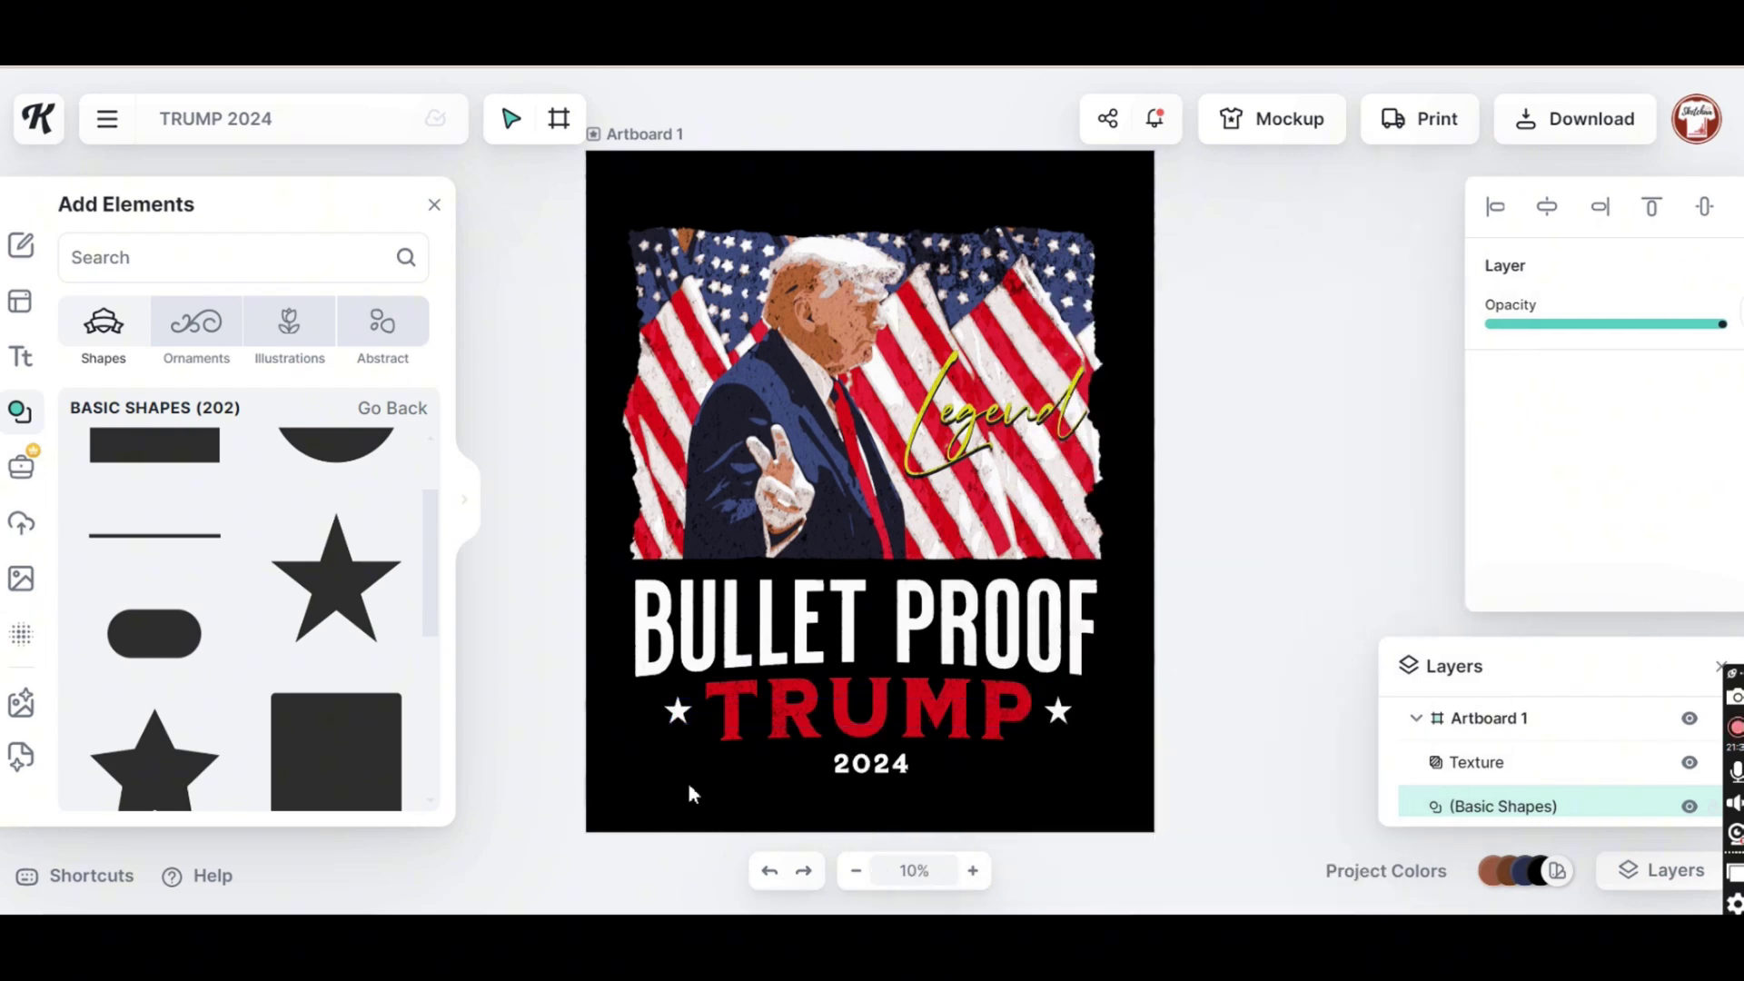
Increase the font size of the 2024 text slightly
click(899, 767)
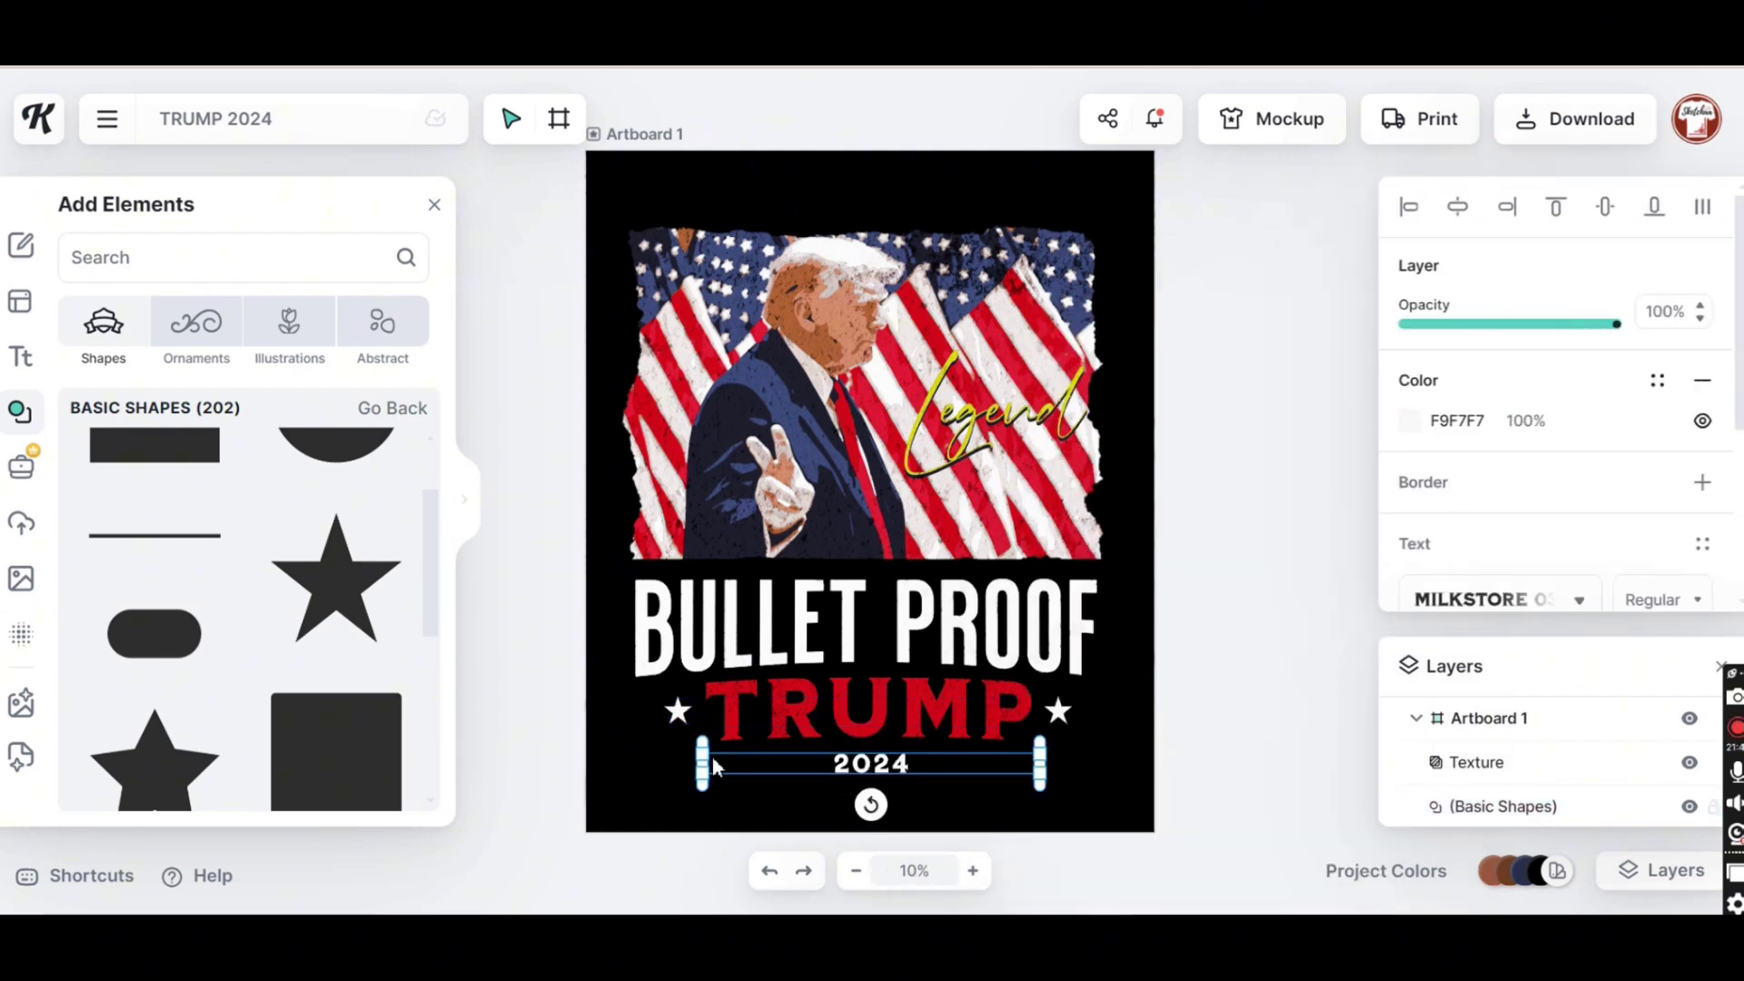
scroll(1536, 516, down, 3)
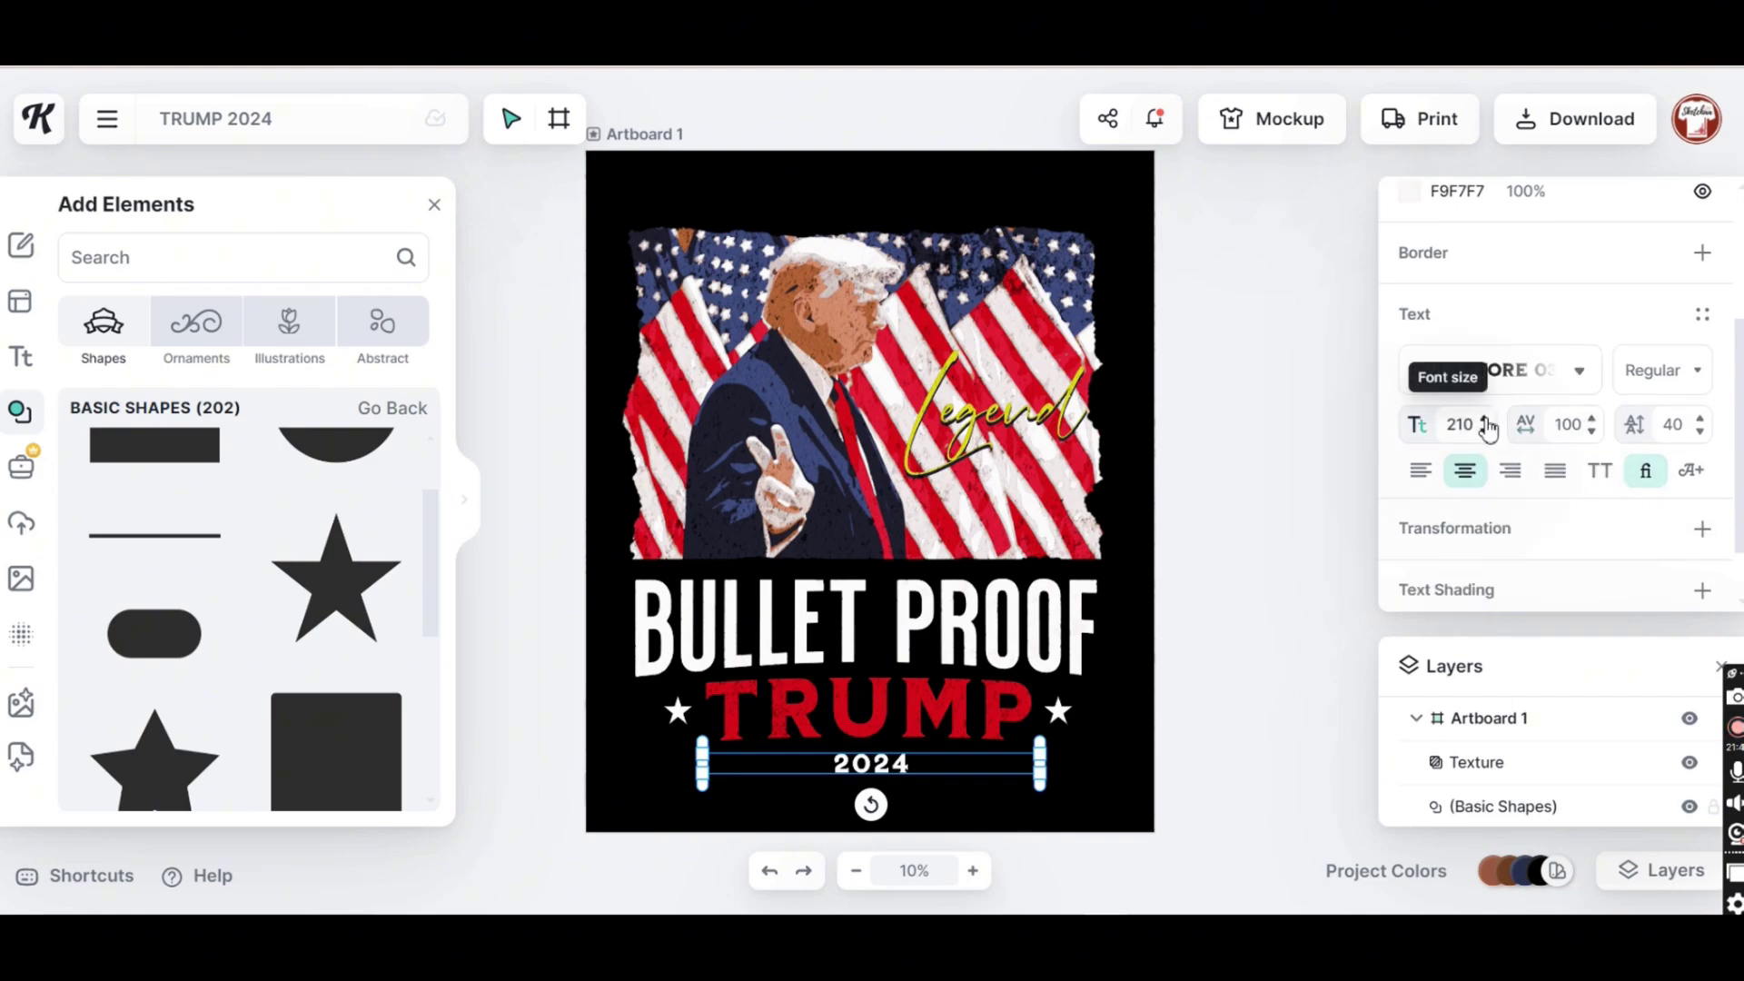
click(1484, 420)
click(1484, 420)
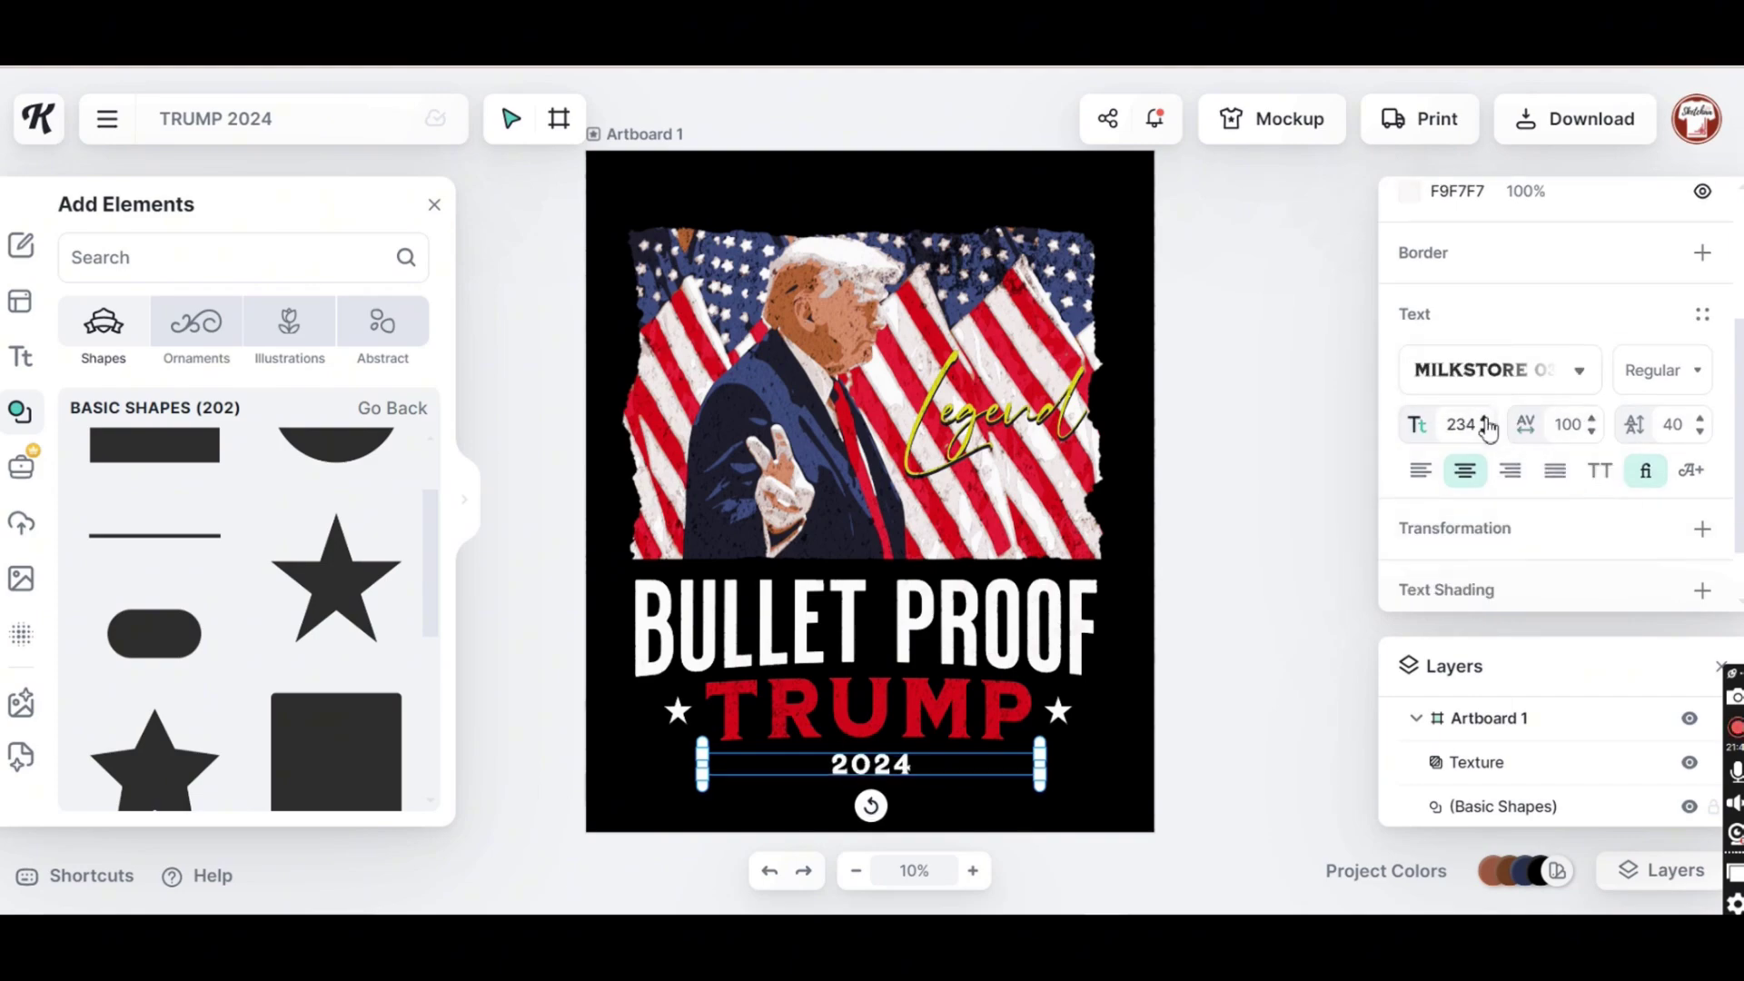
click(1266, 463)
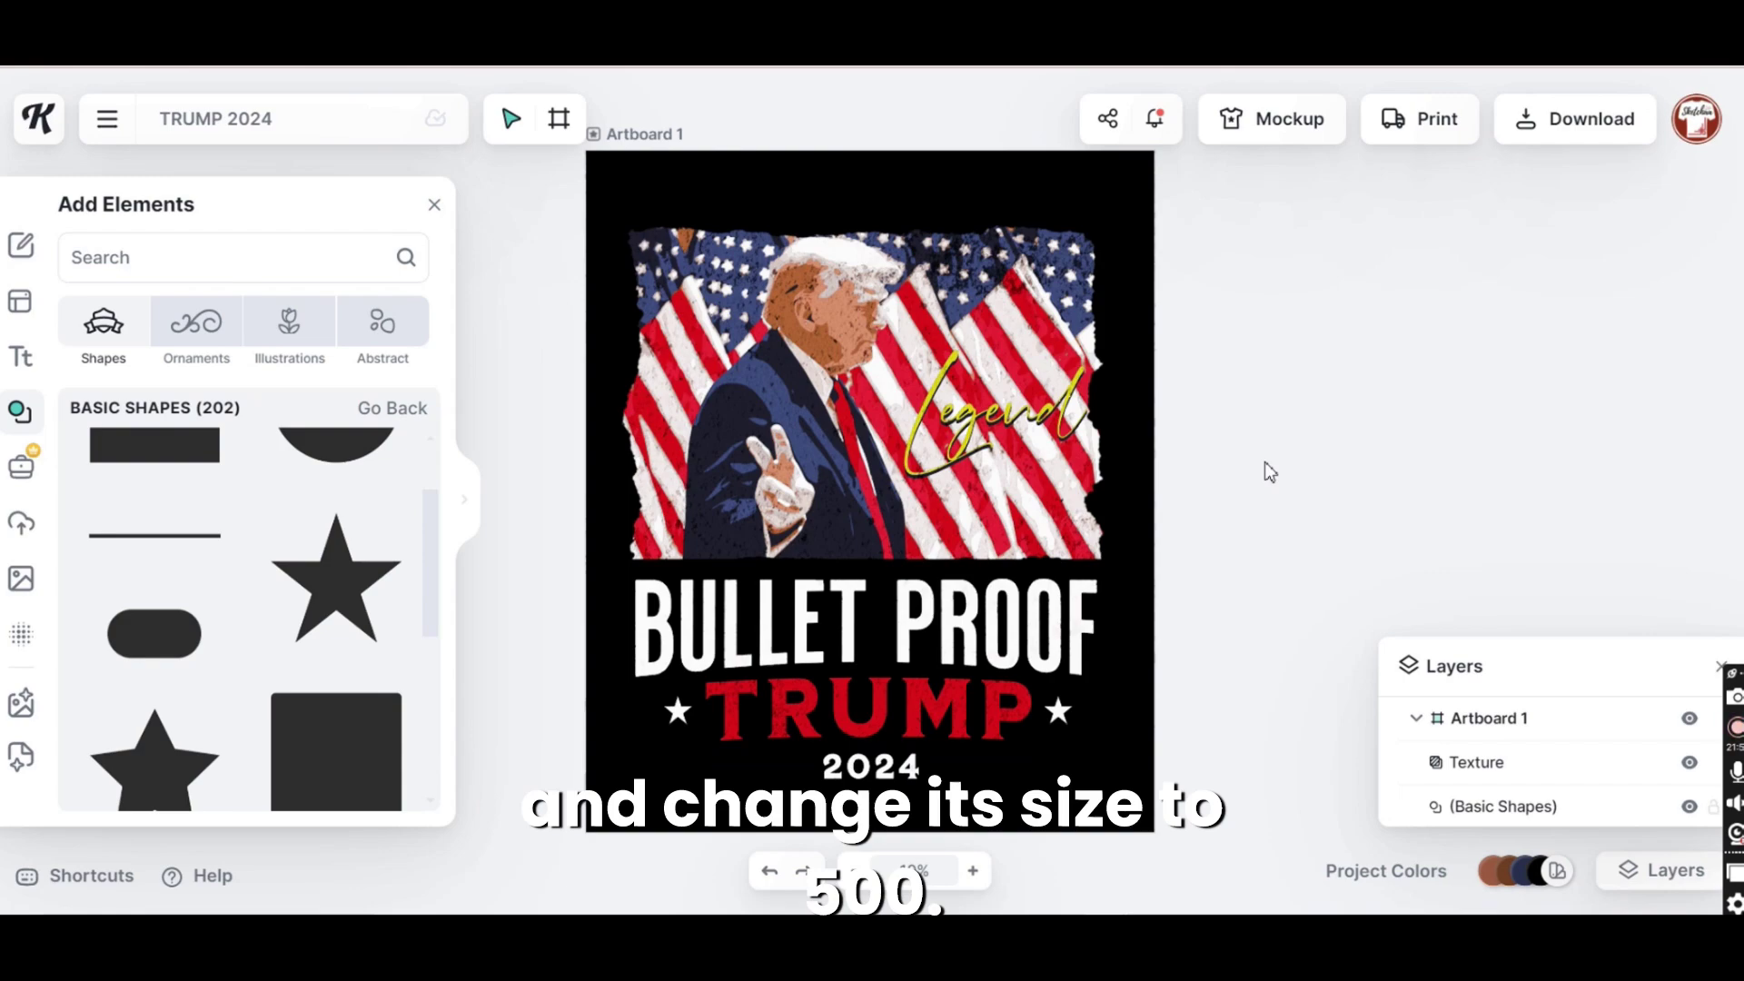
Add a headline at font size 500, fitted on one line and placed above the photo at the artboard's top
key(t)
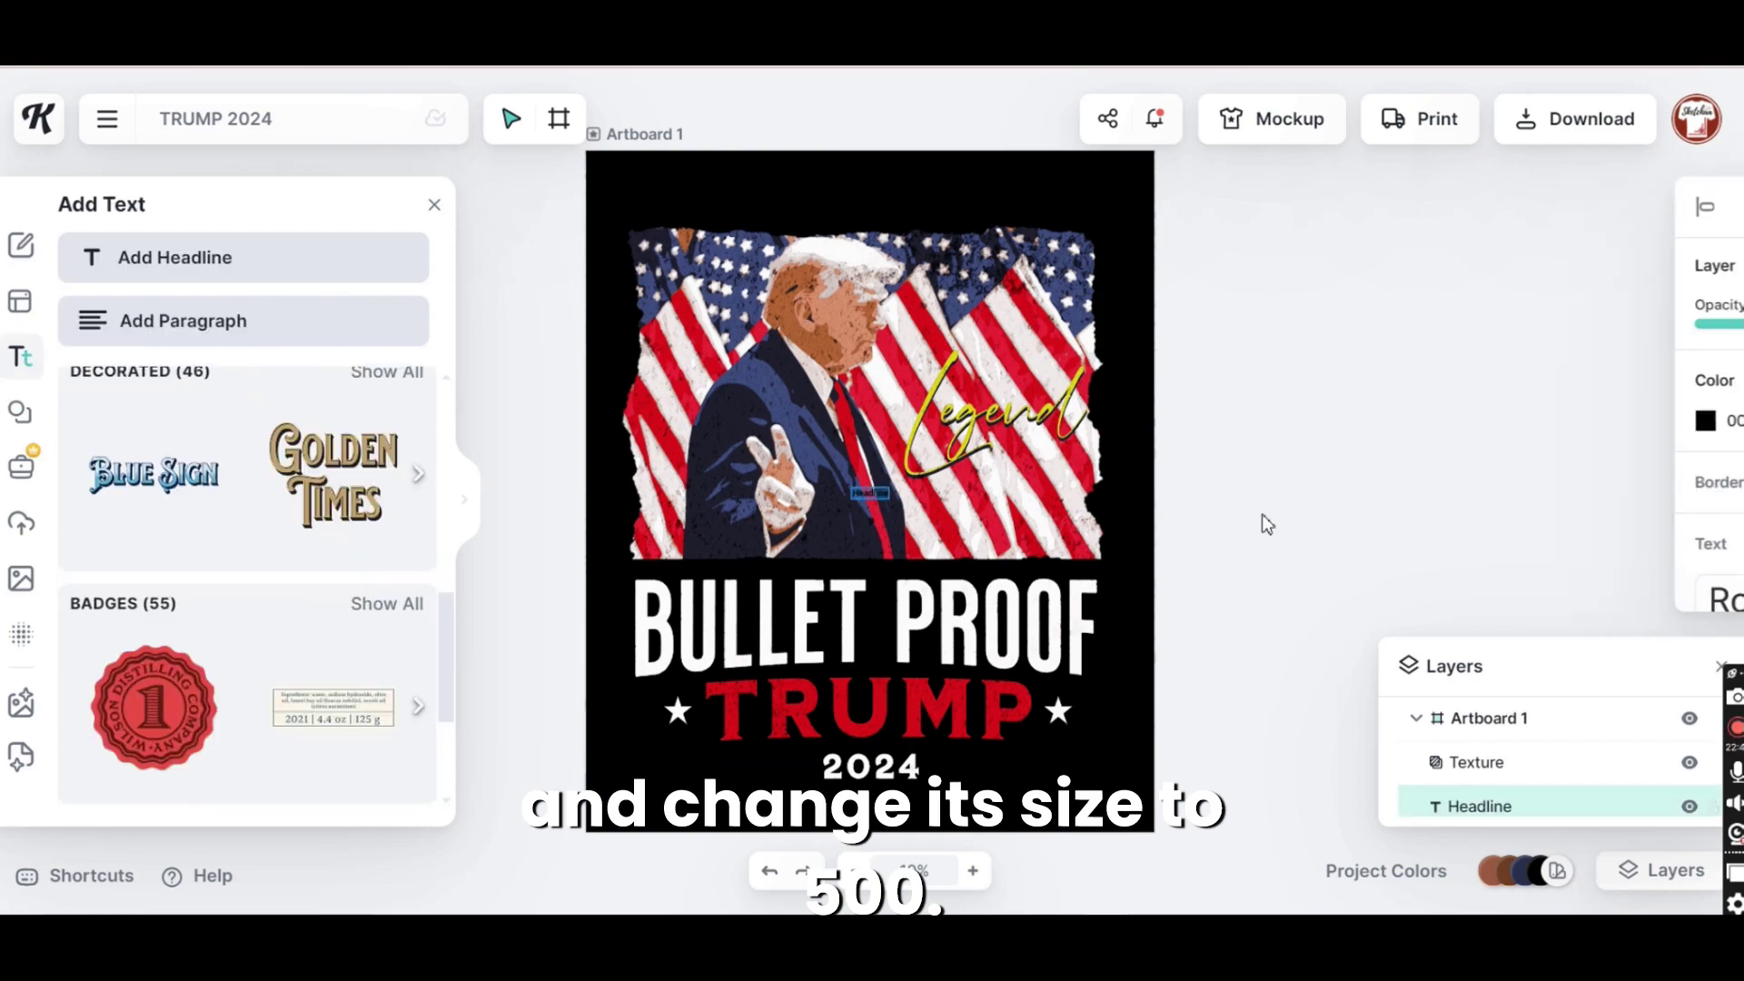
scroll(1550, 491, down, 3)
double_click(1465, 424)
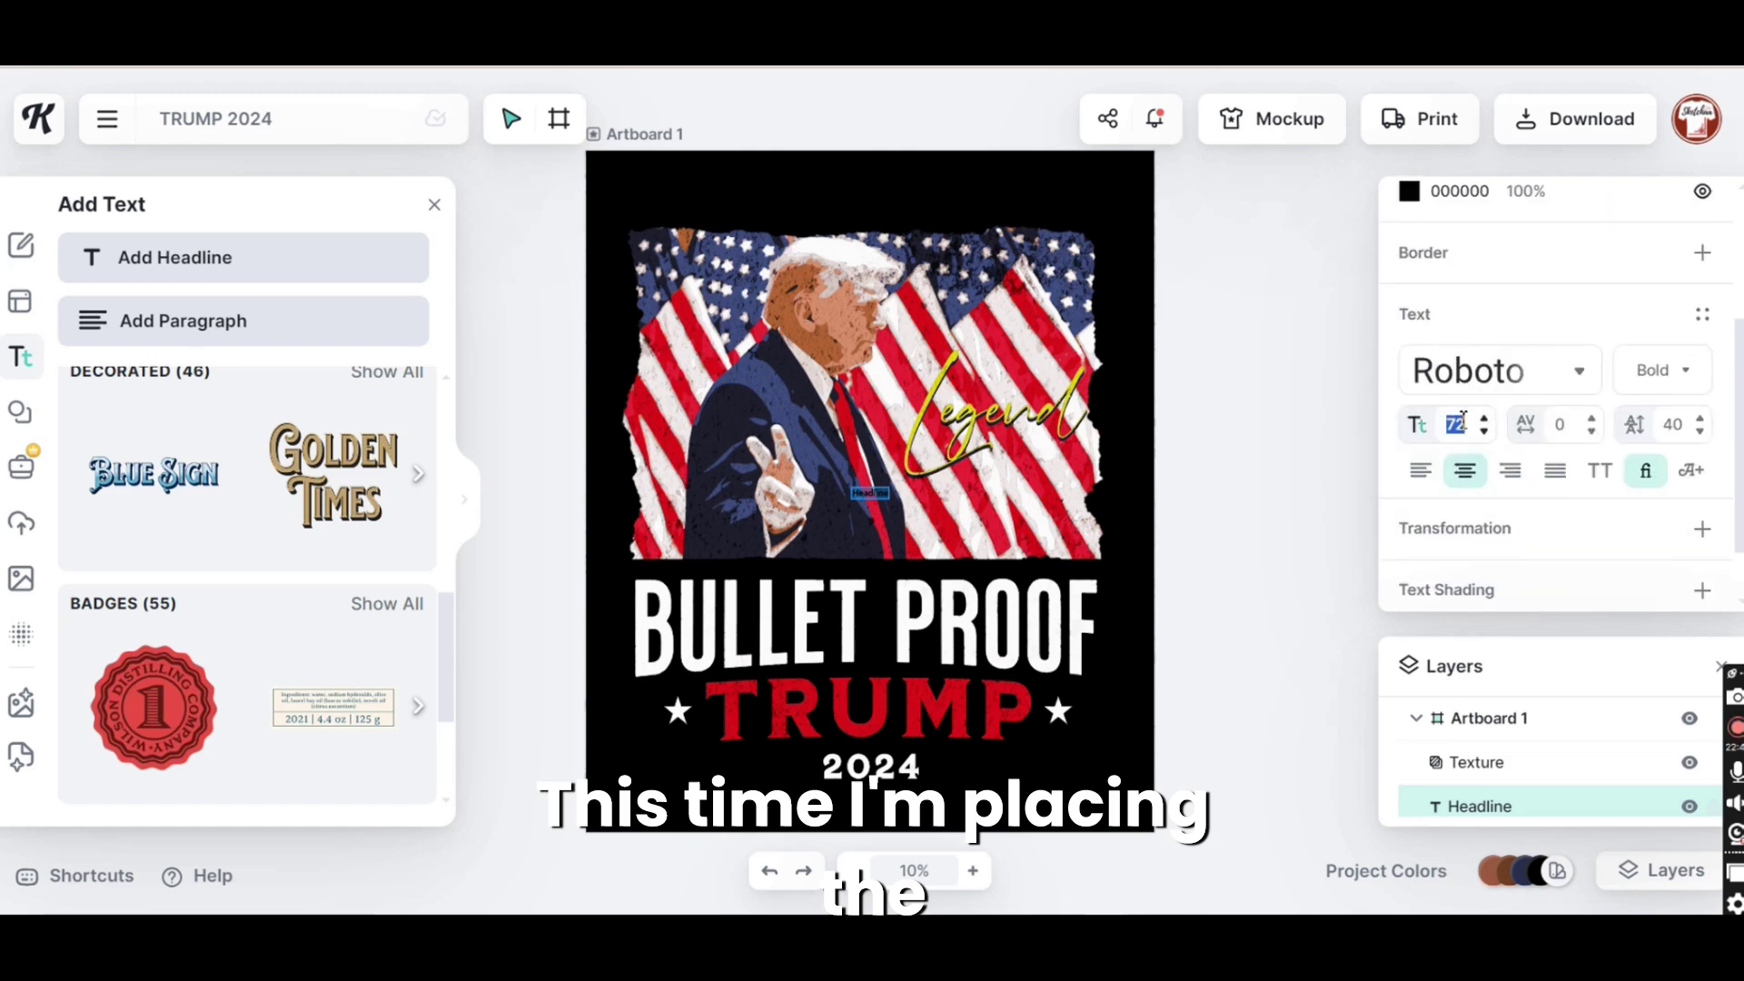
text(500)
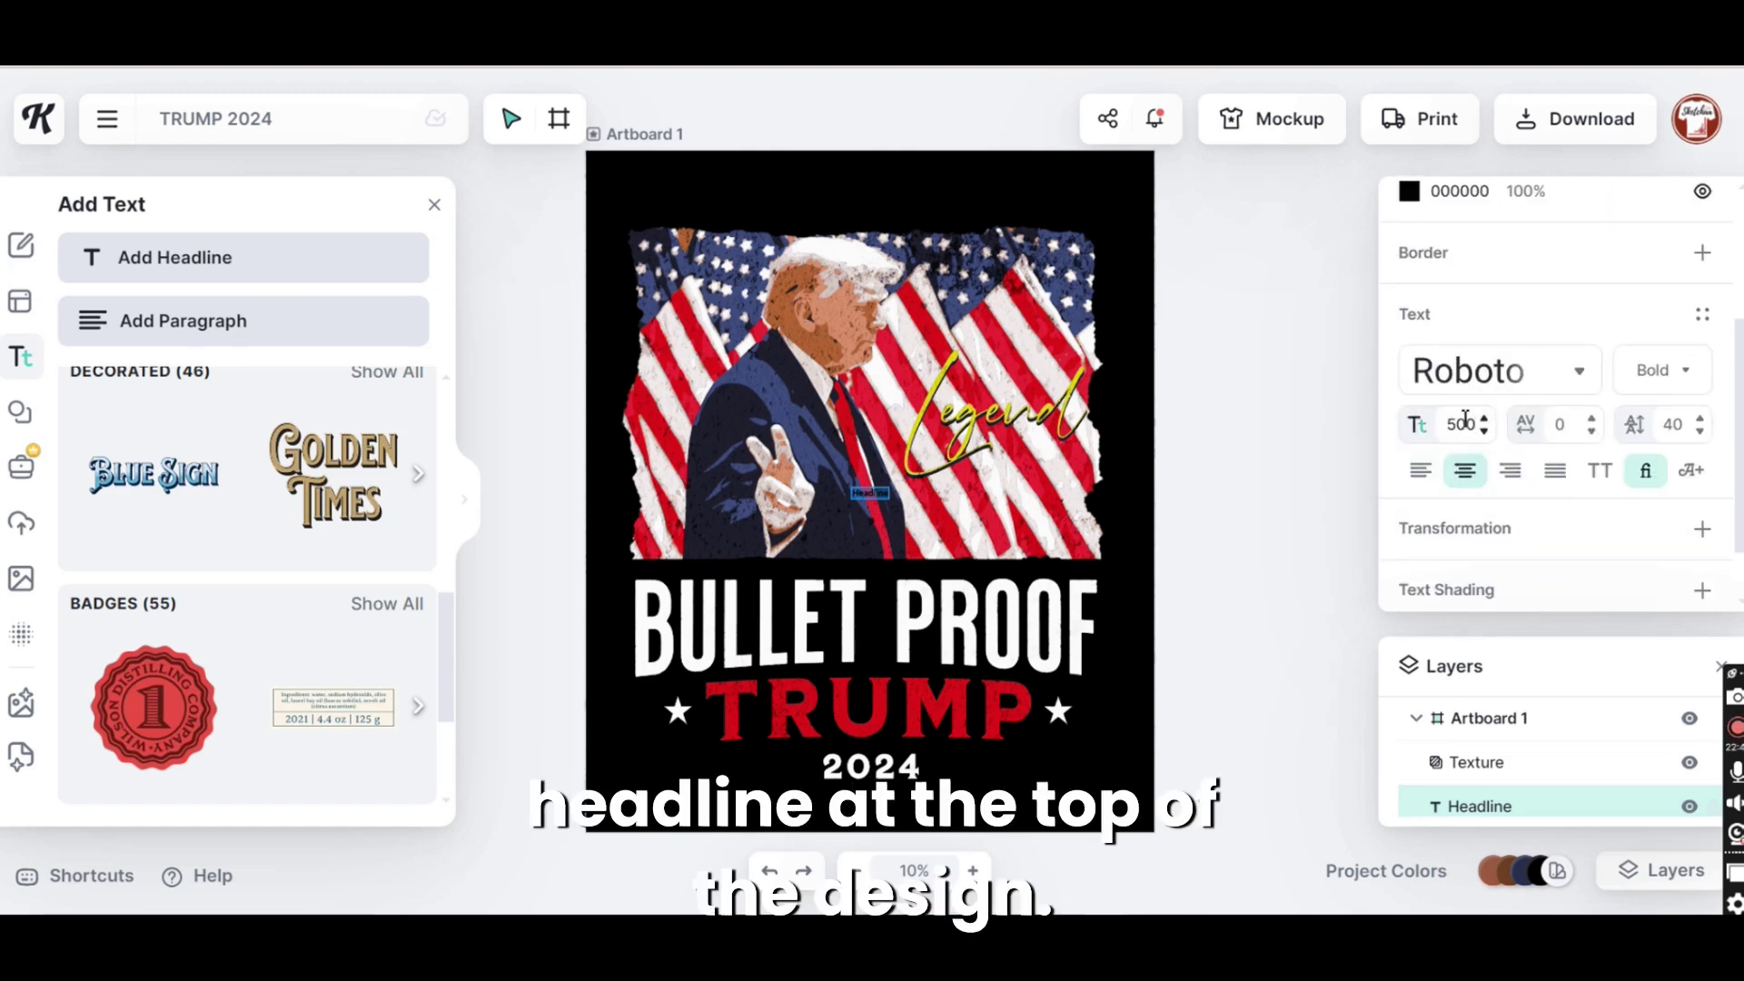
key(Return)
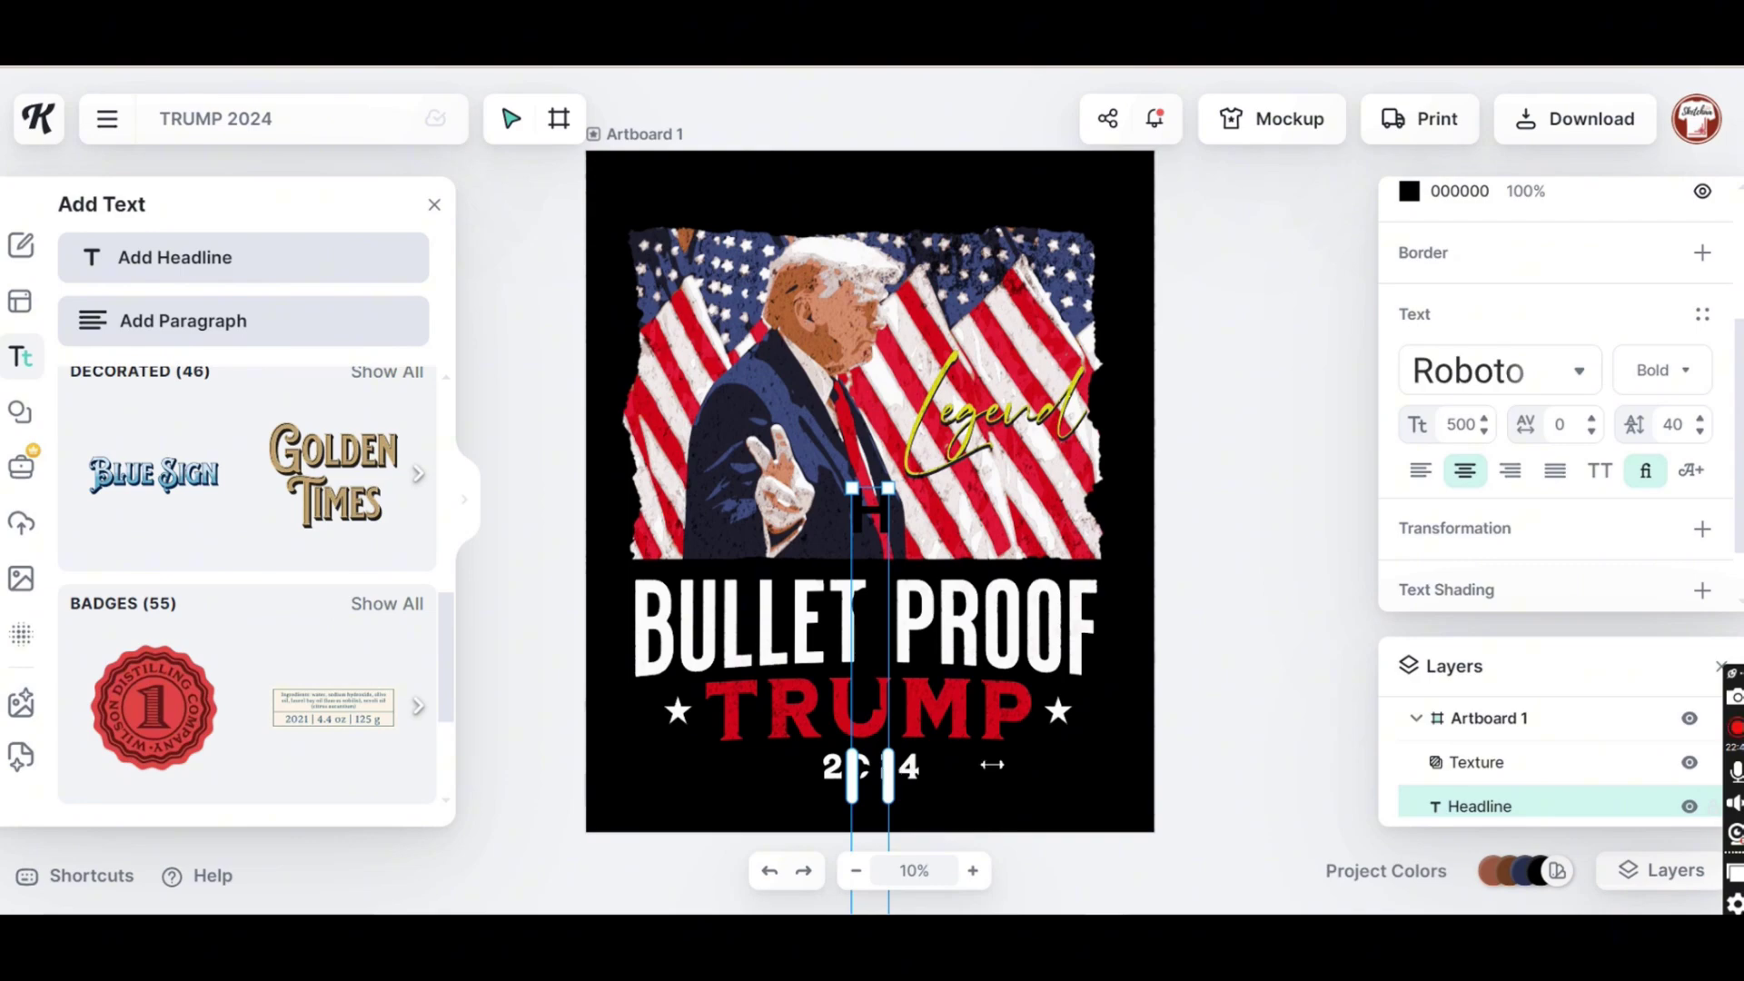
drag(992, 765, 1253, 740)
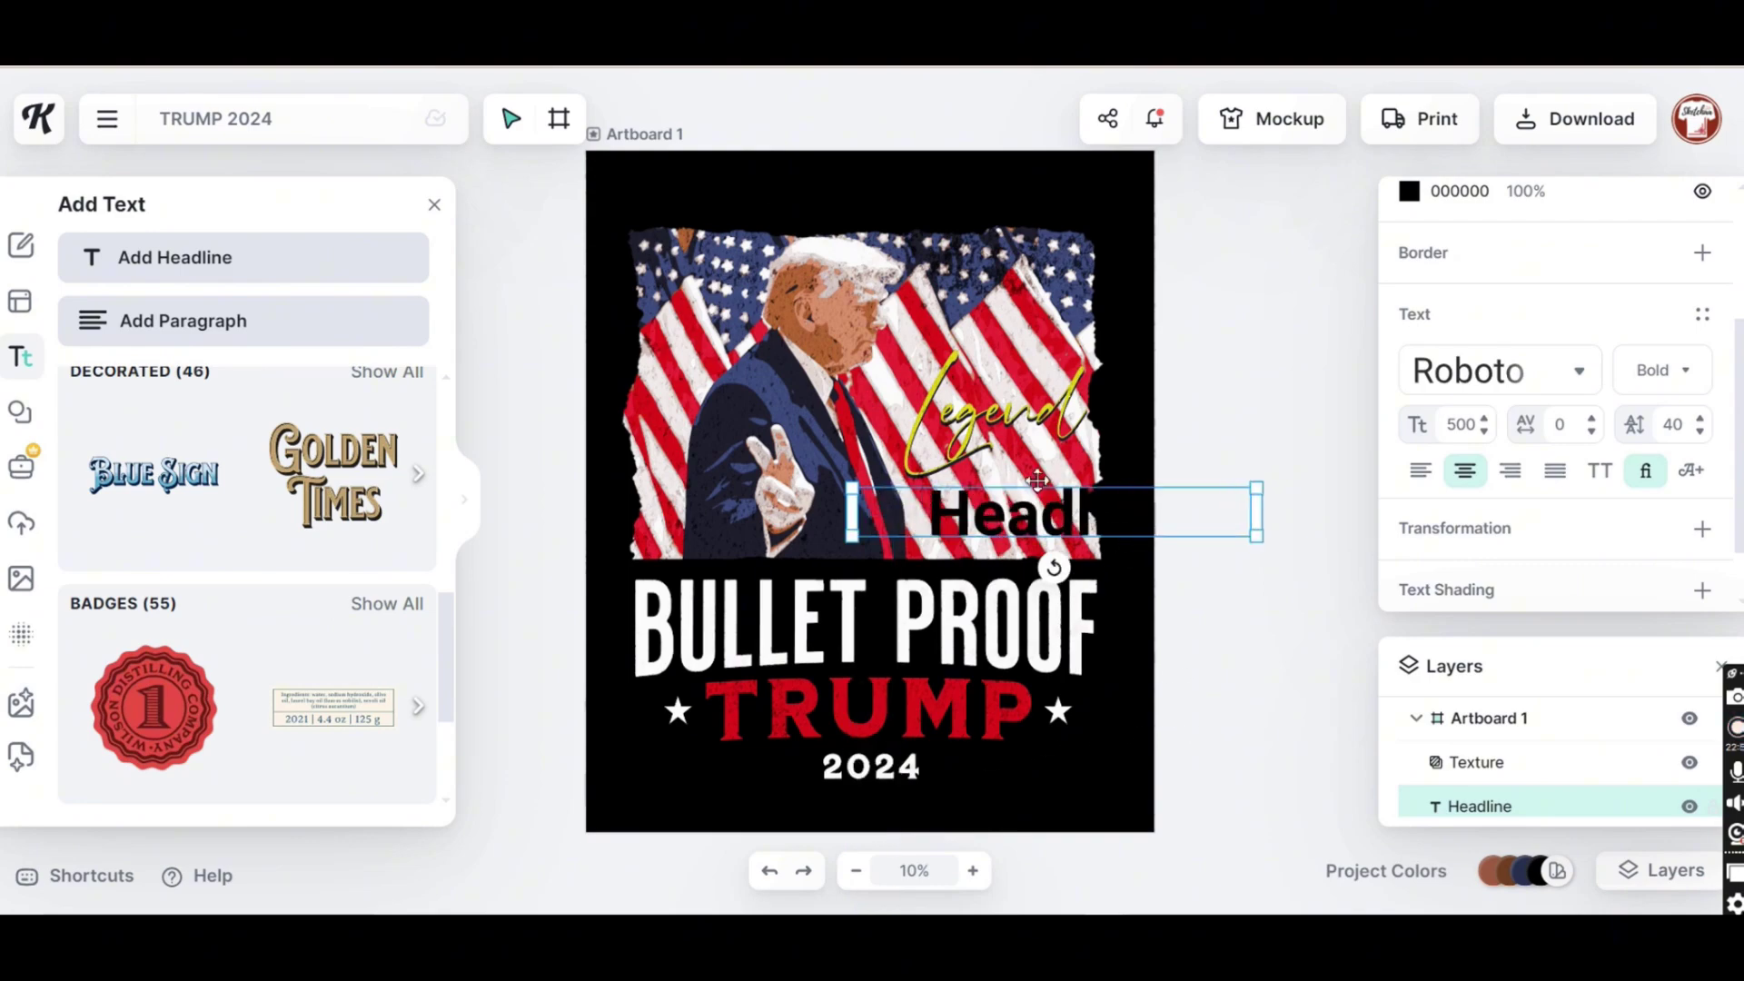
drag(1037, 479, 852, 188)
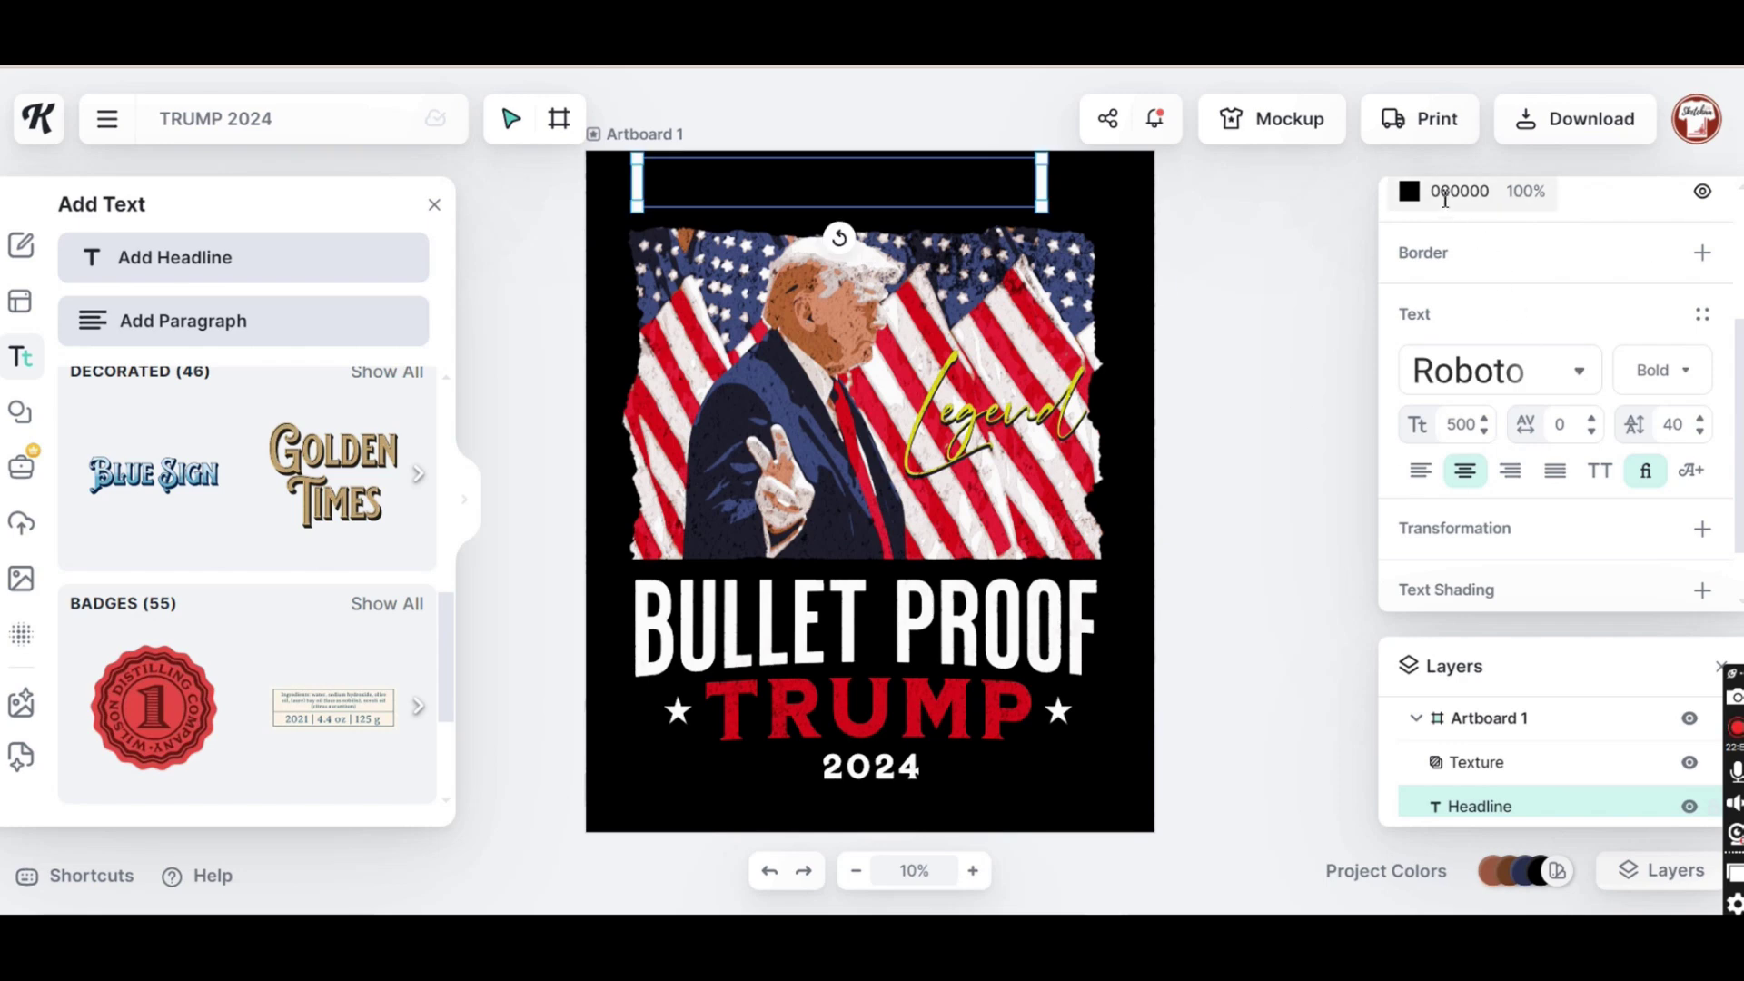
Change the new headline's color to off-white F9F7F7
scroll(1483, 230, up, 5)
click(1409, 420)
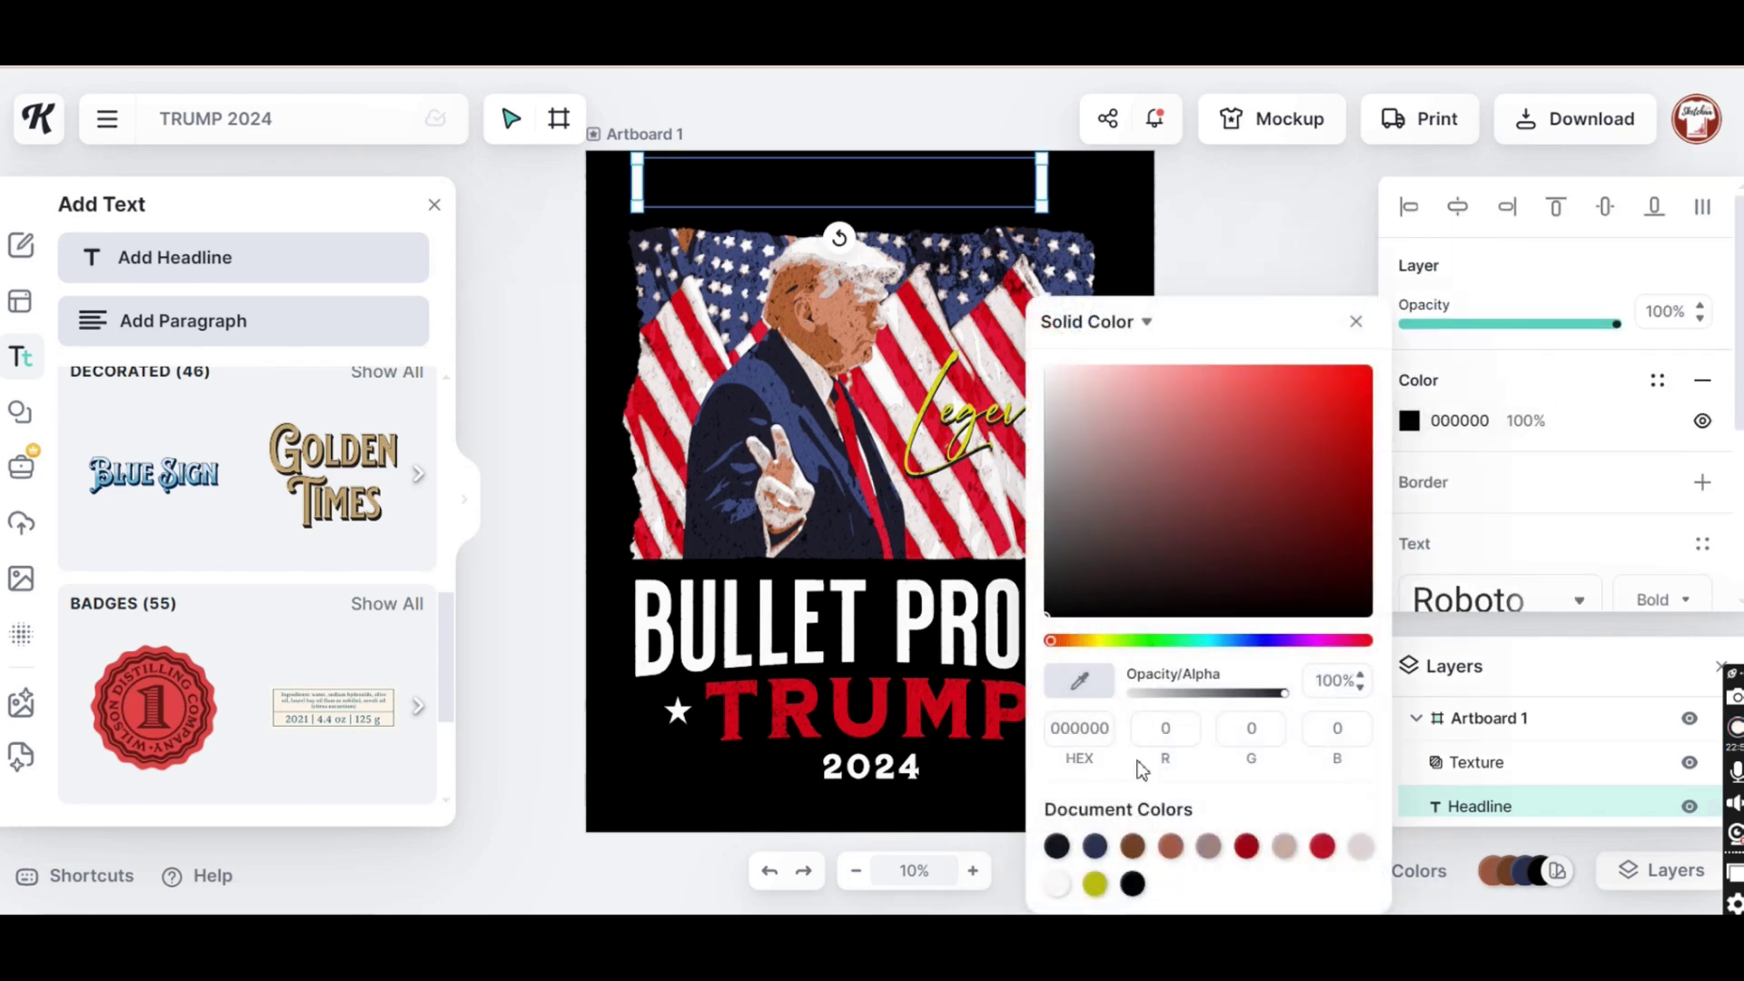
click(1057, 883)
click(1262, 226)
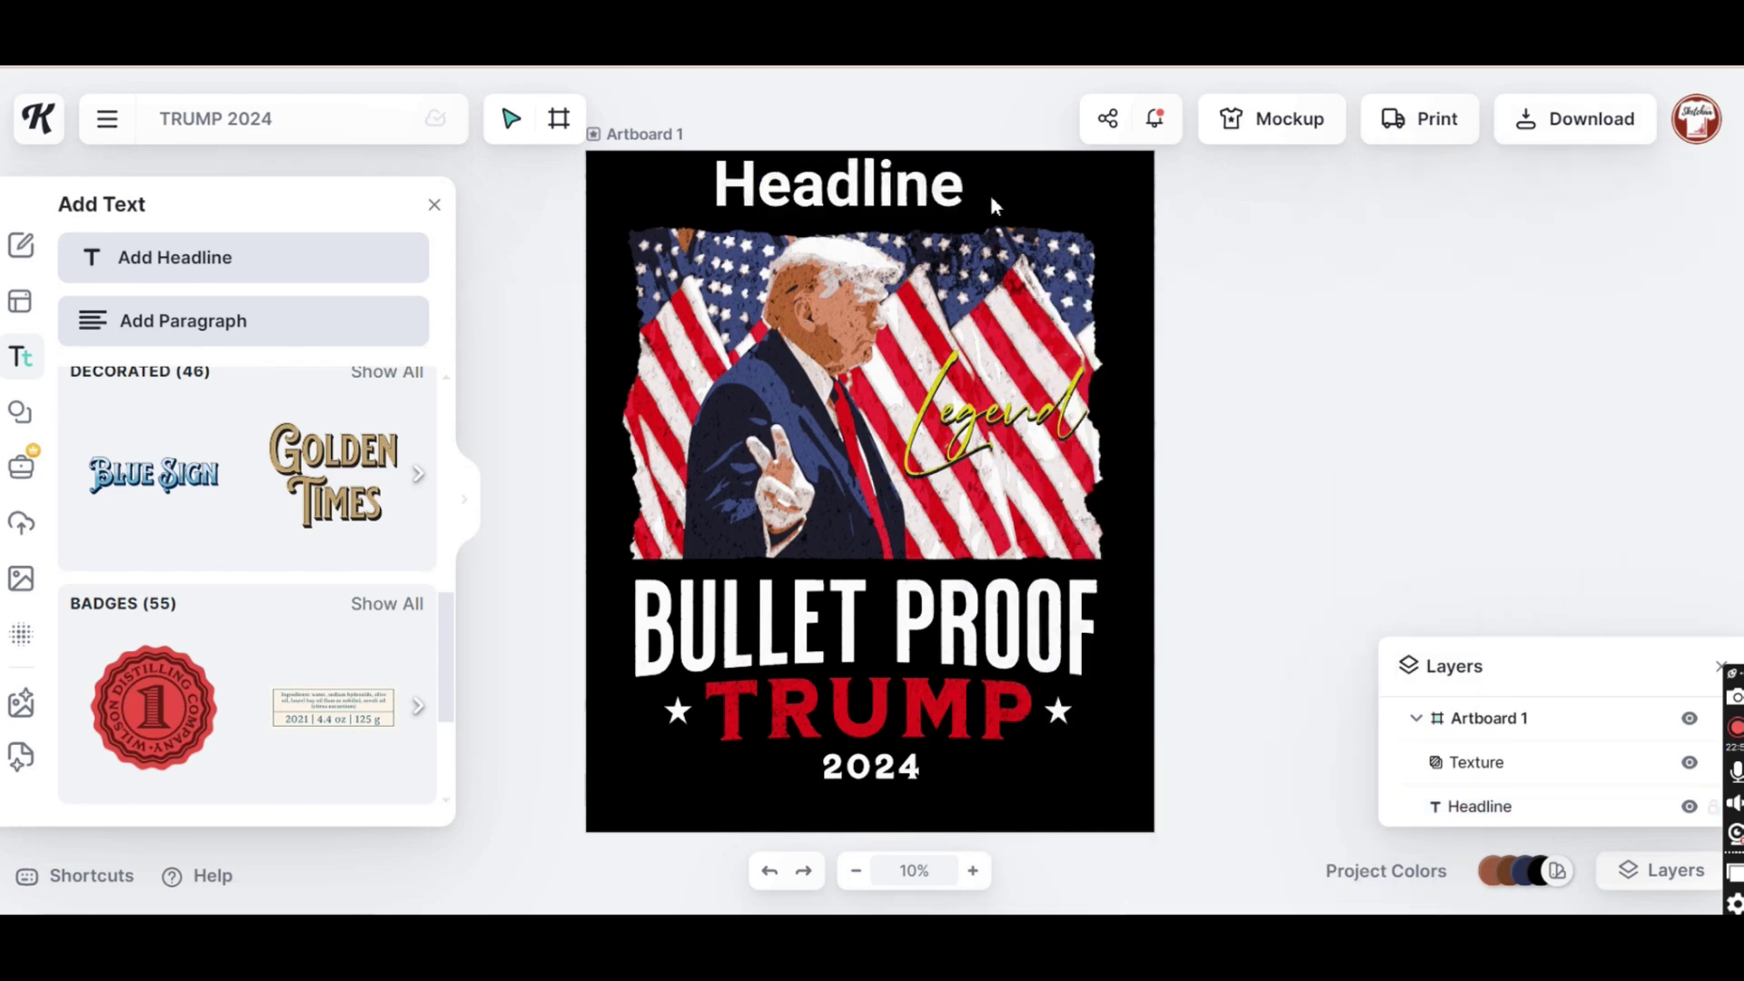
Set the top headline's typeface to MILKSTORE 03
click(993, 203)
scroll(1584, 483, down, 3)
click(1584, 495)
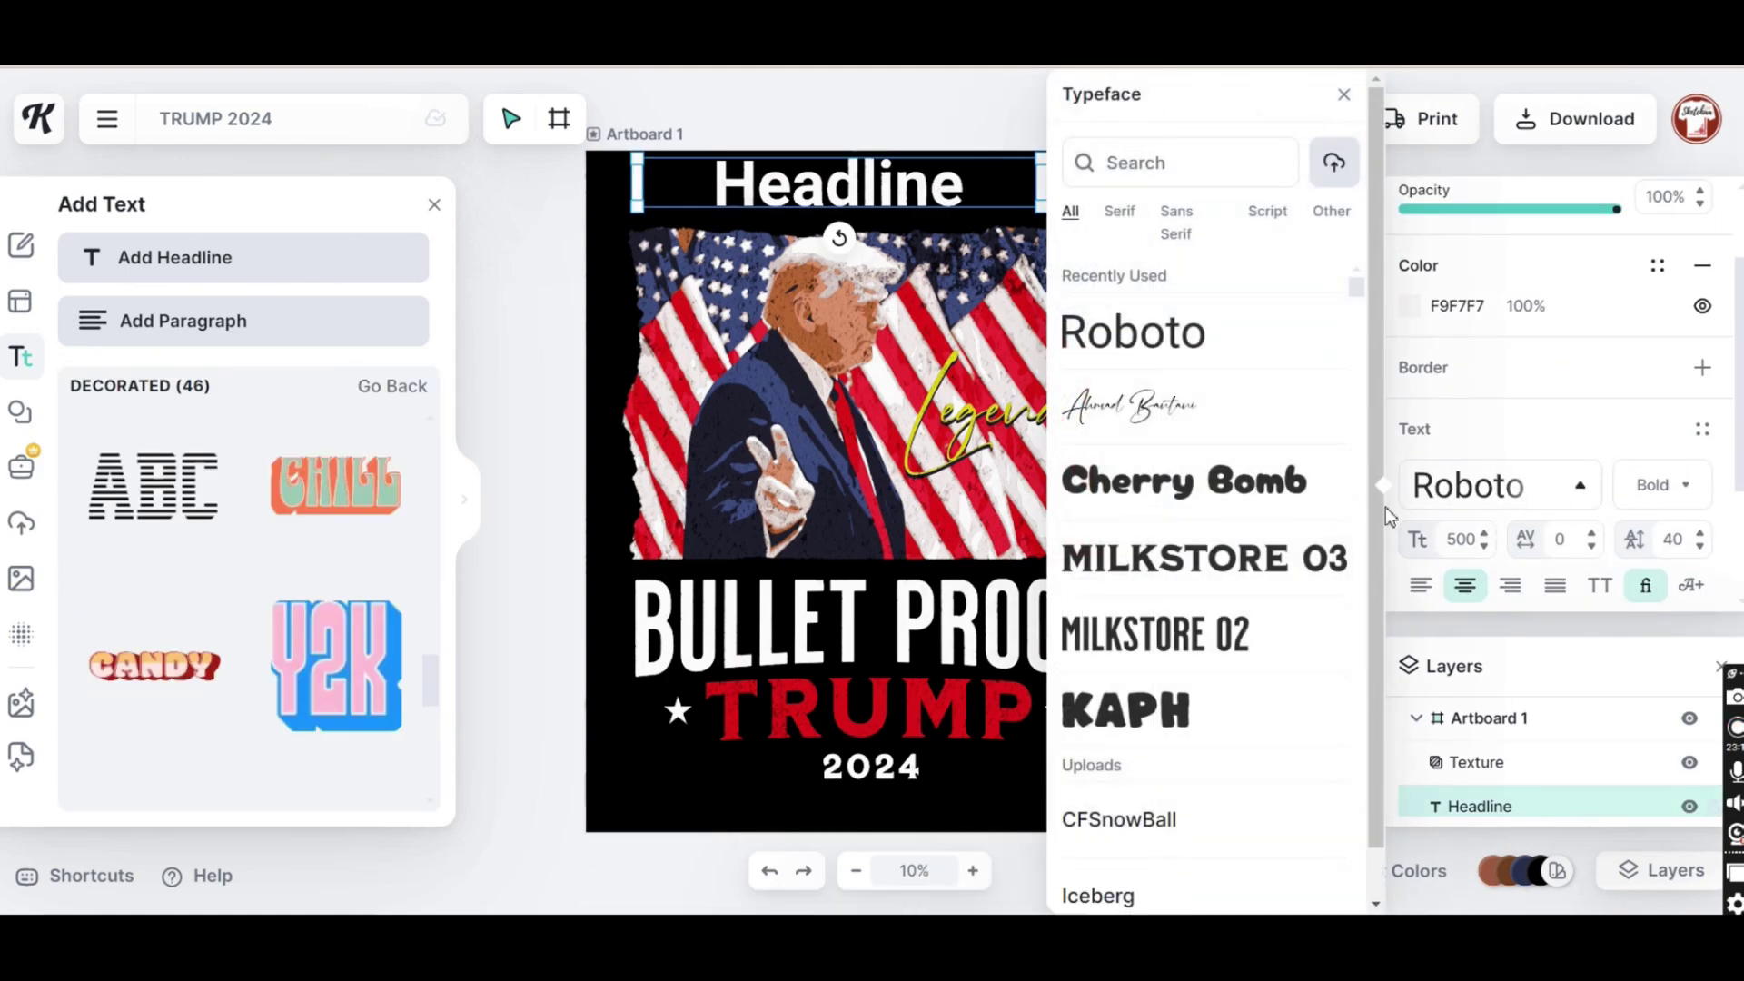
click(1245, 580)
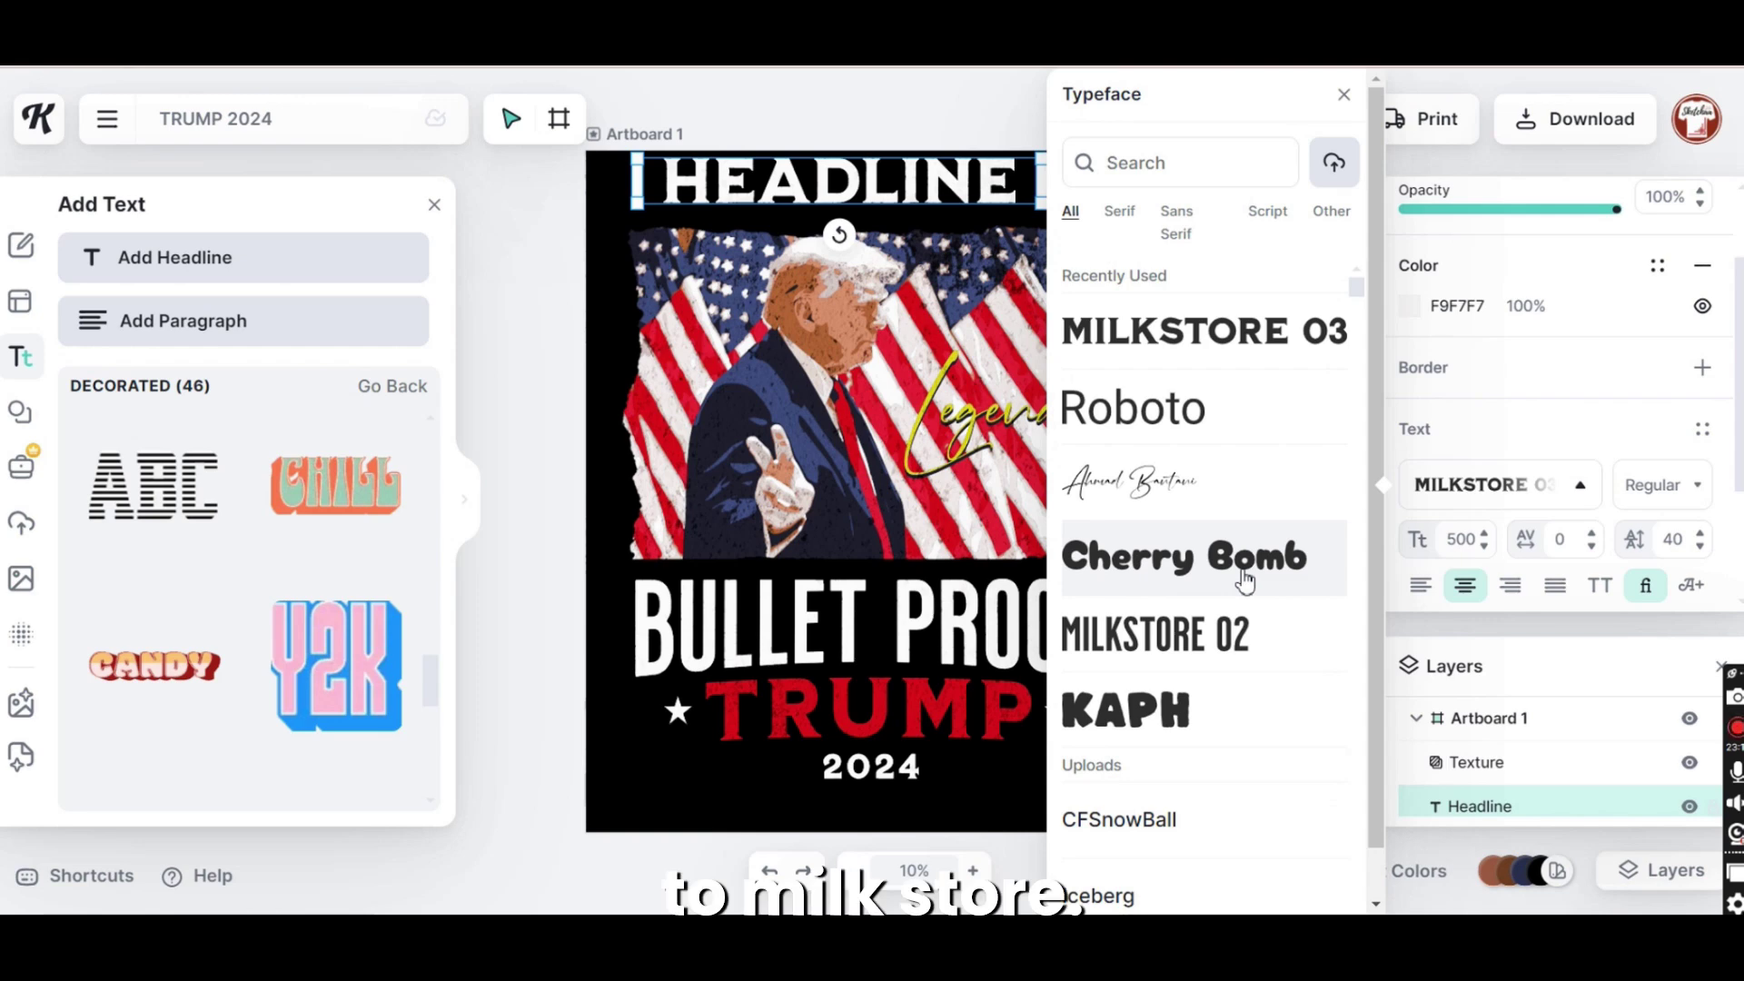
click(601, 424)
Enlarge the top headline until it spans about the width of the flag photo
click(1026, 202)
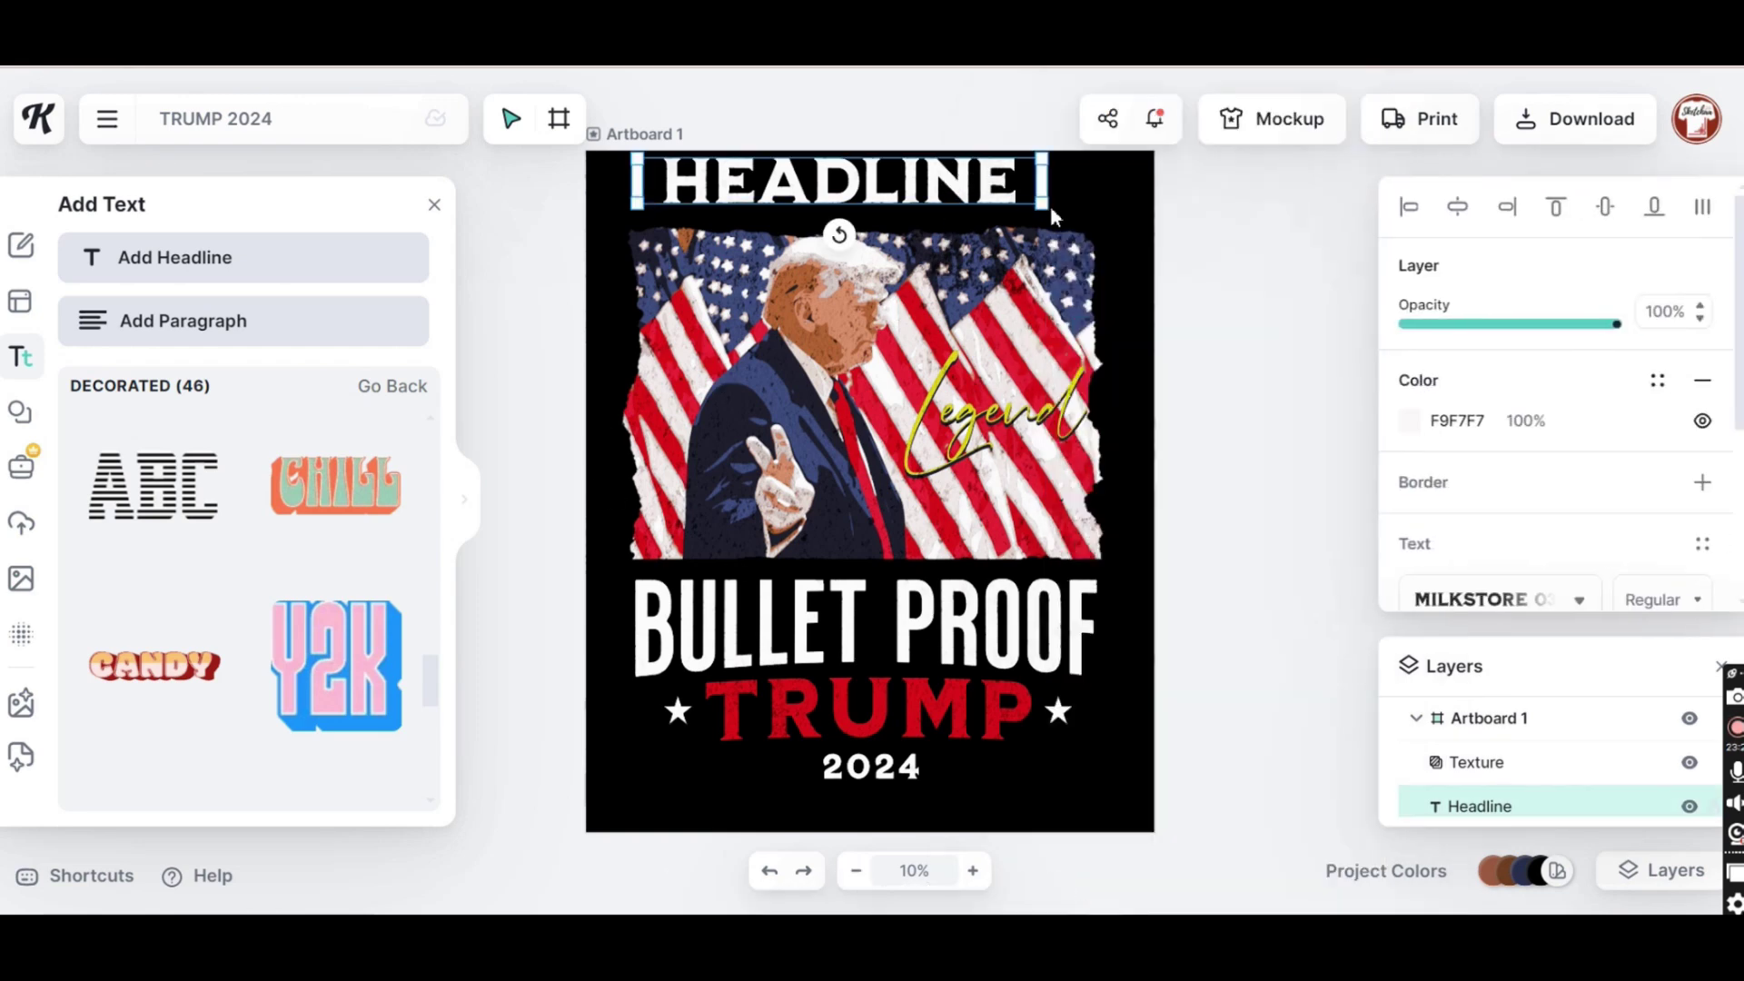
drag(1066, 224, 1152, 233)
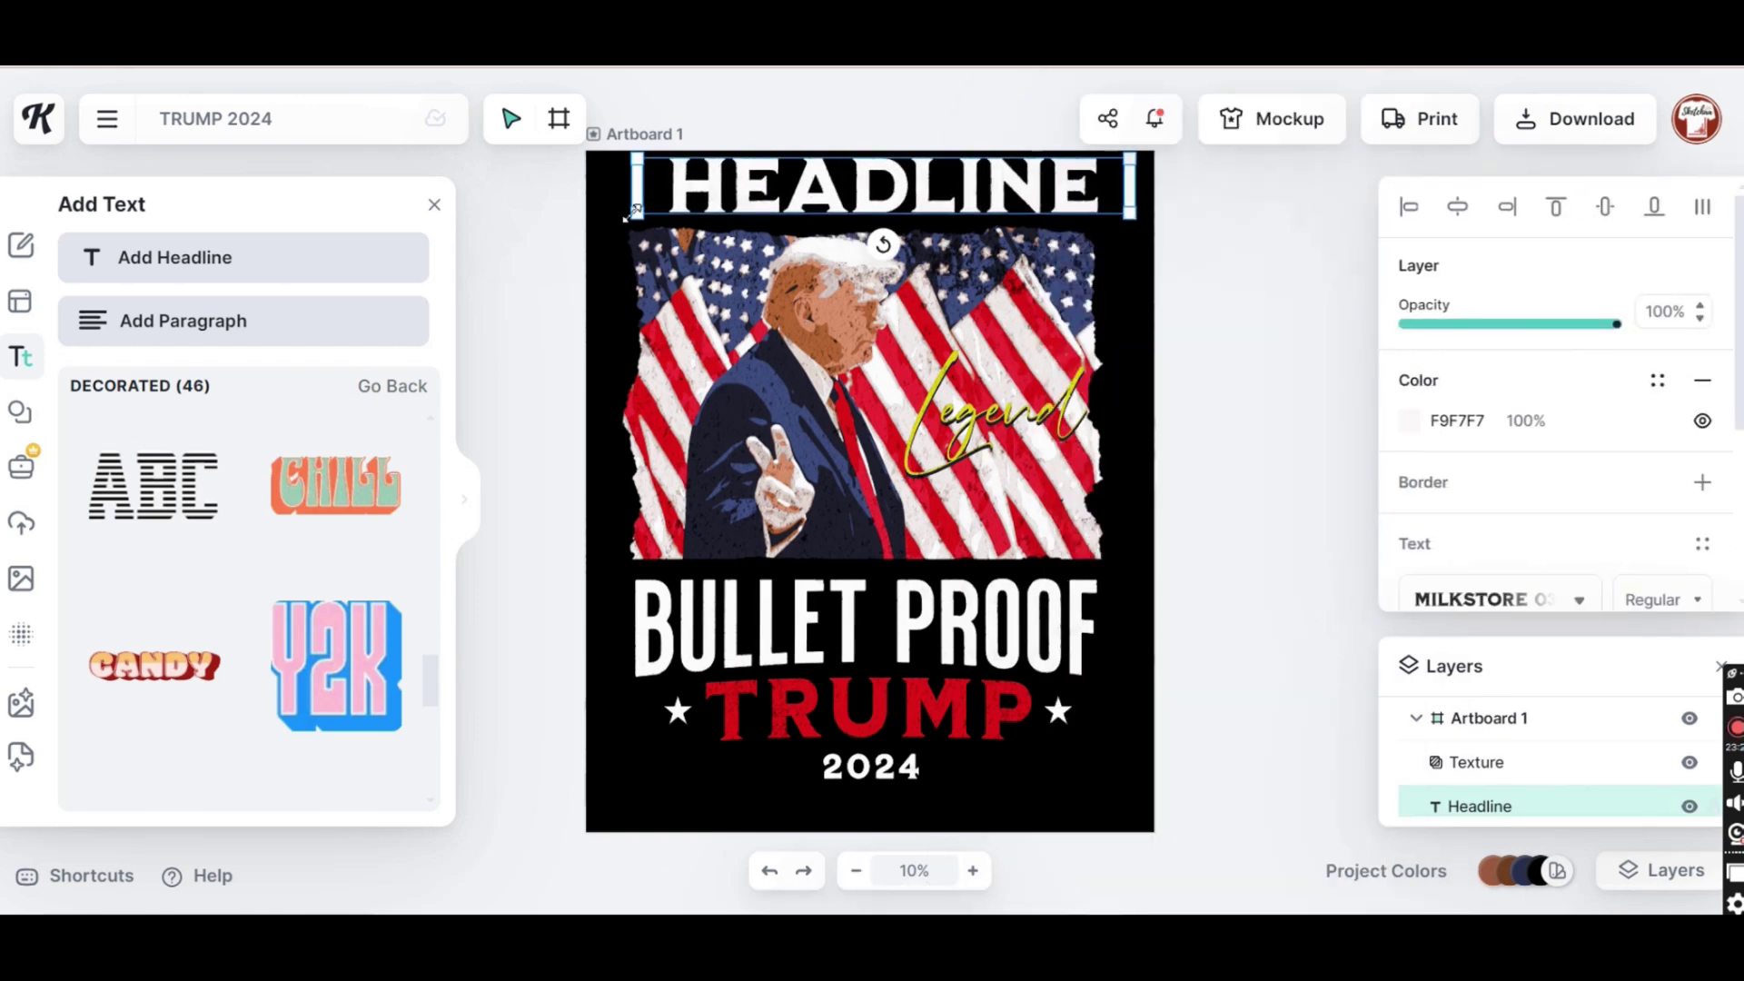
drag(612, 236, 602, 239)
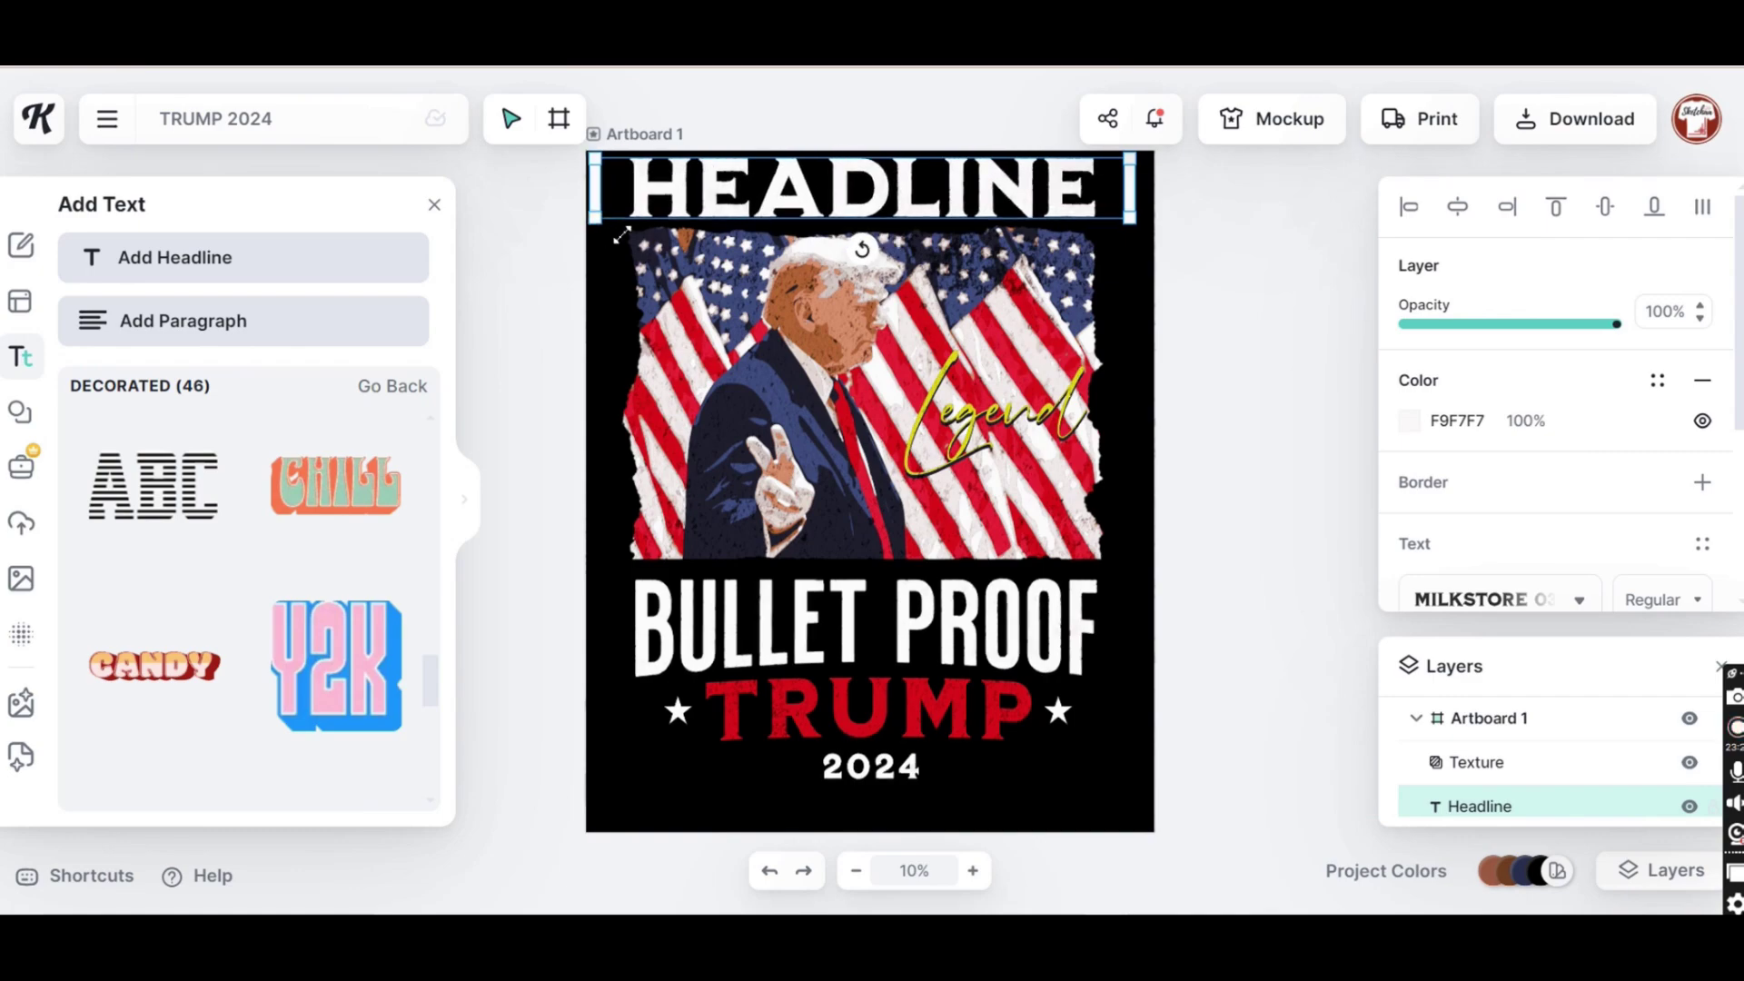
click(1279, 345)
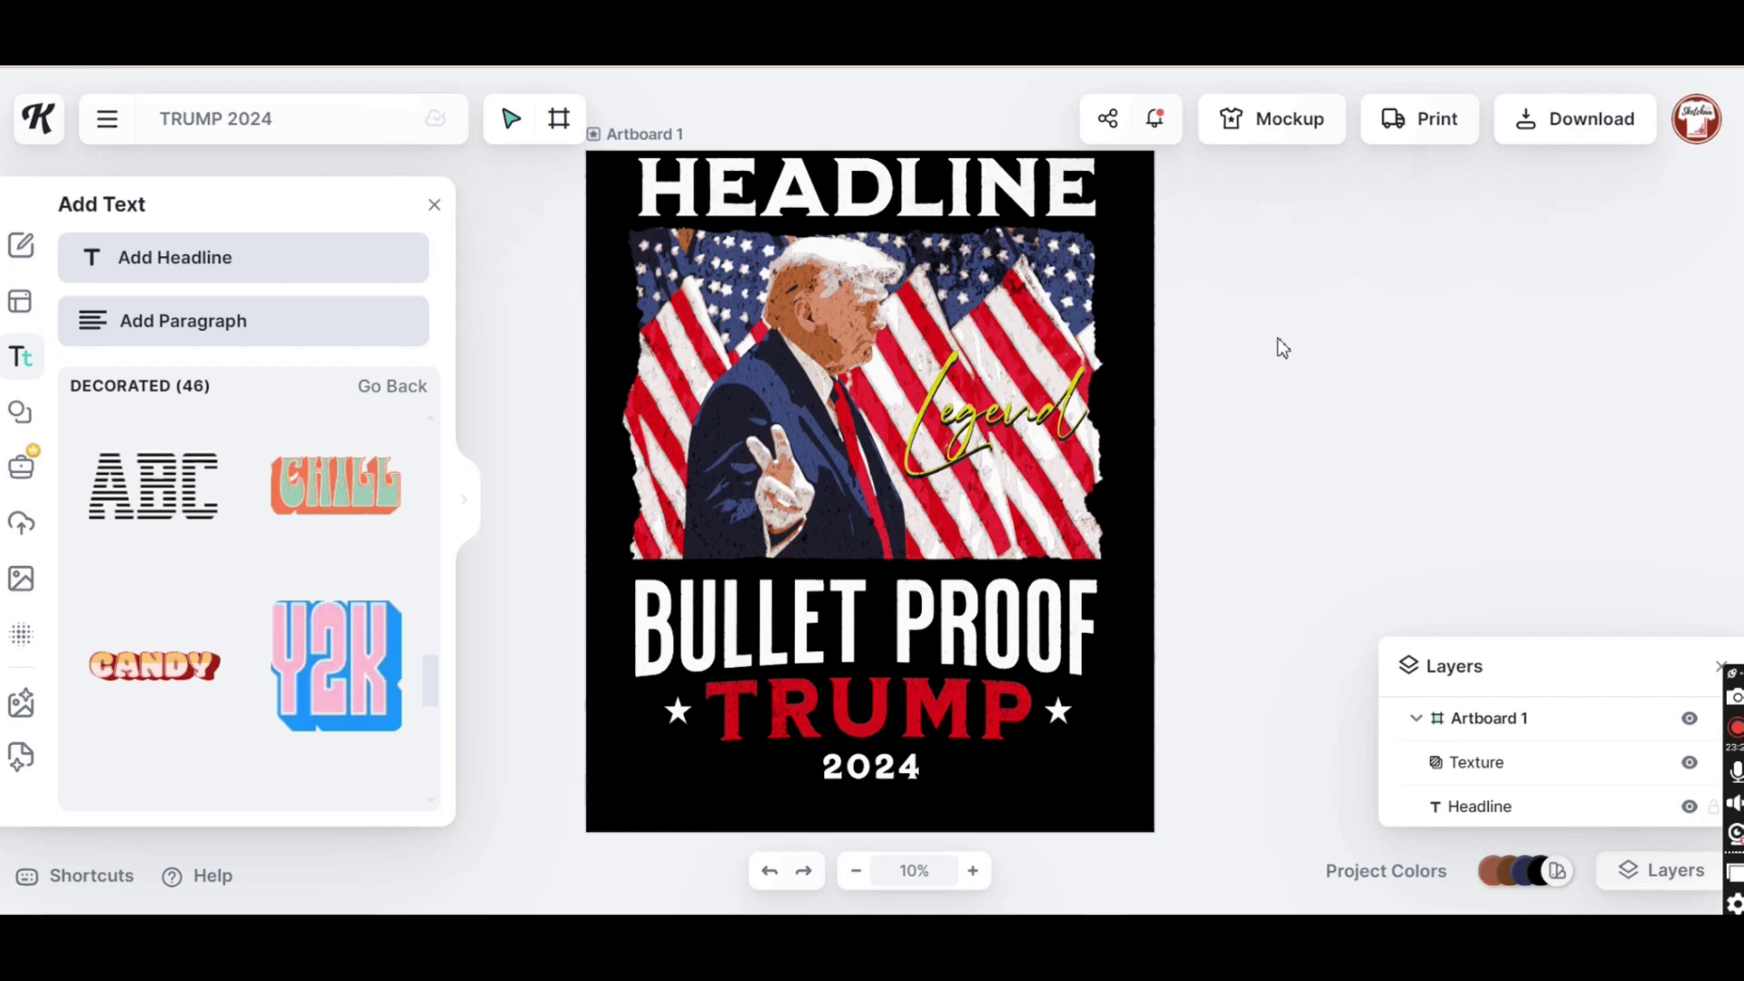
Select all design elements and move them down together to leave a margin above the top headline
drag(1126, 178, 590, 783)
drag(853, 526, 809, 535)
click(1272, 545)
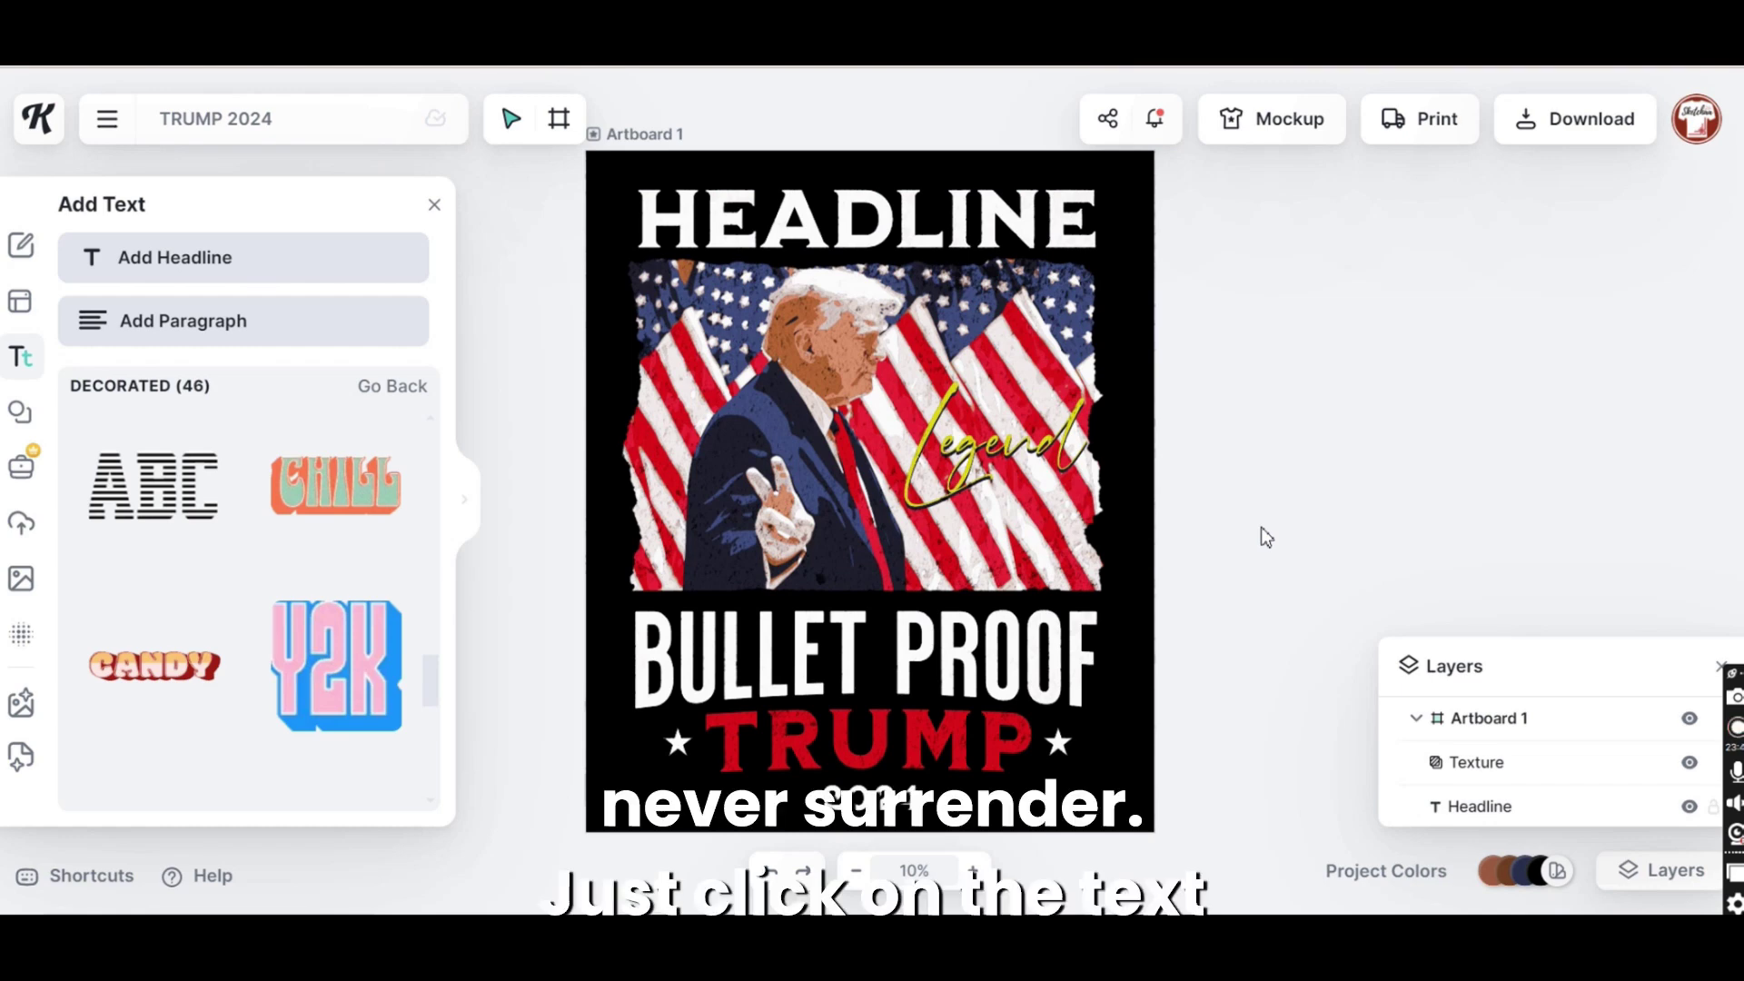
Replace the top headline's text with NEVER SURRENDER
click(887, 238)
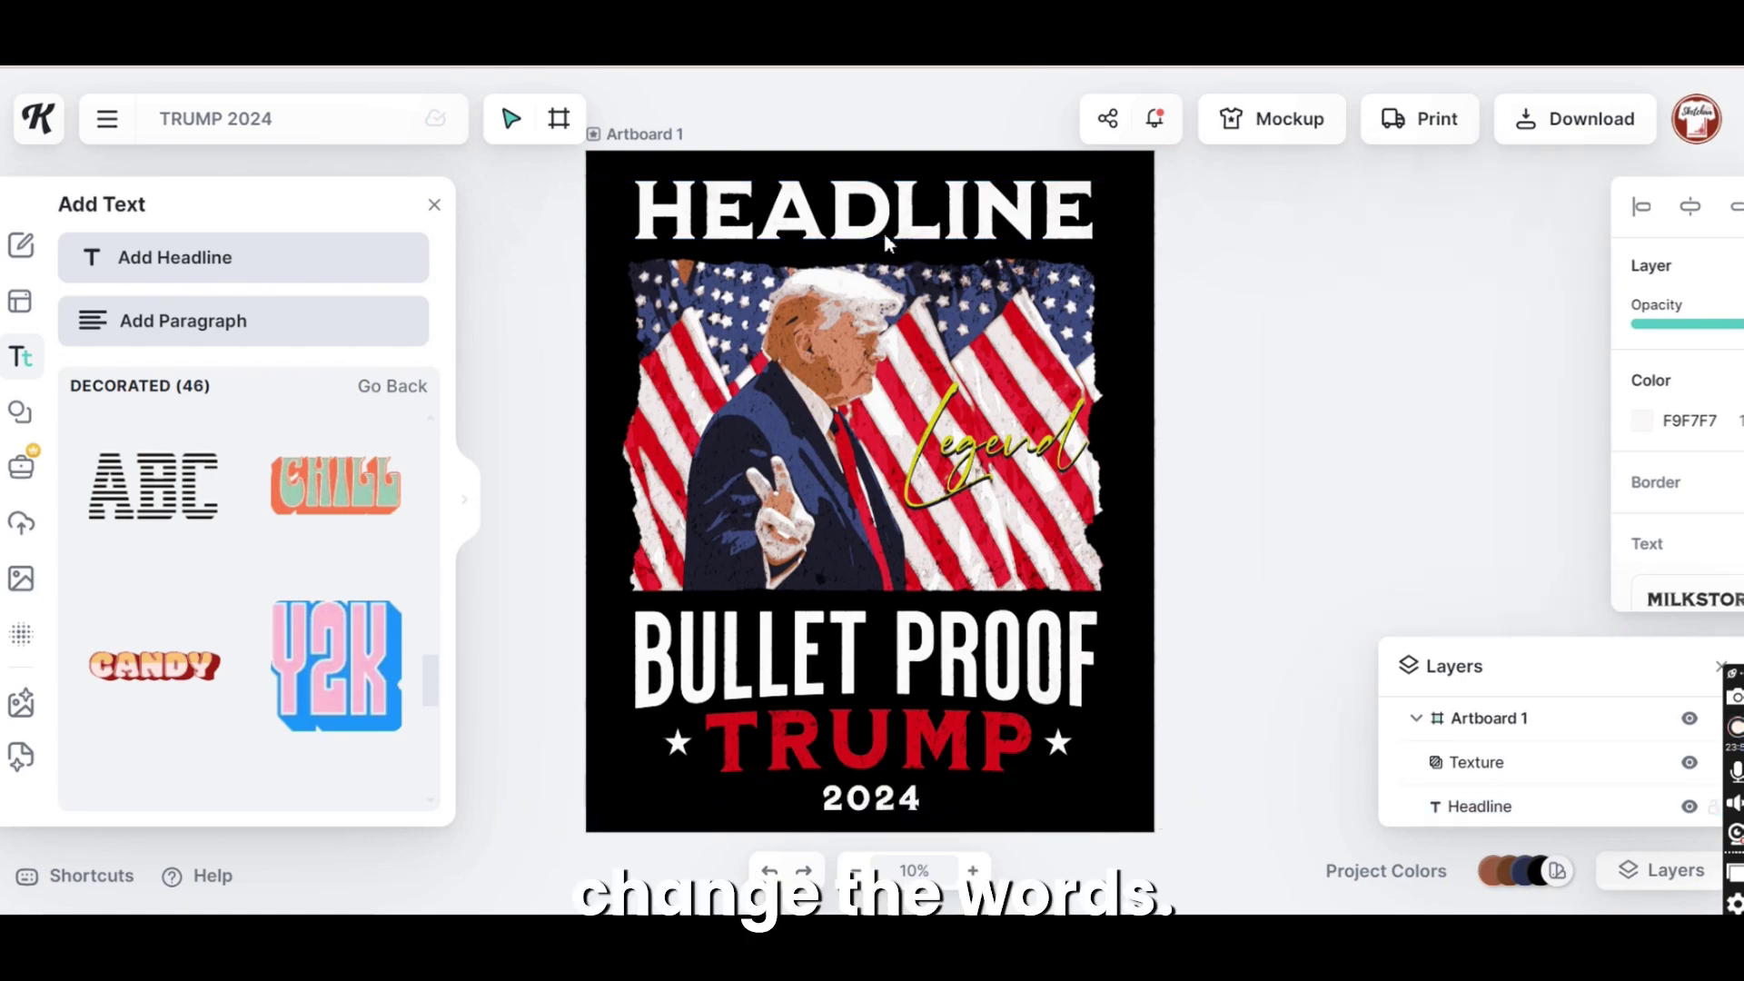
double_click(877, 229)
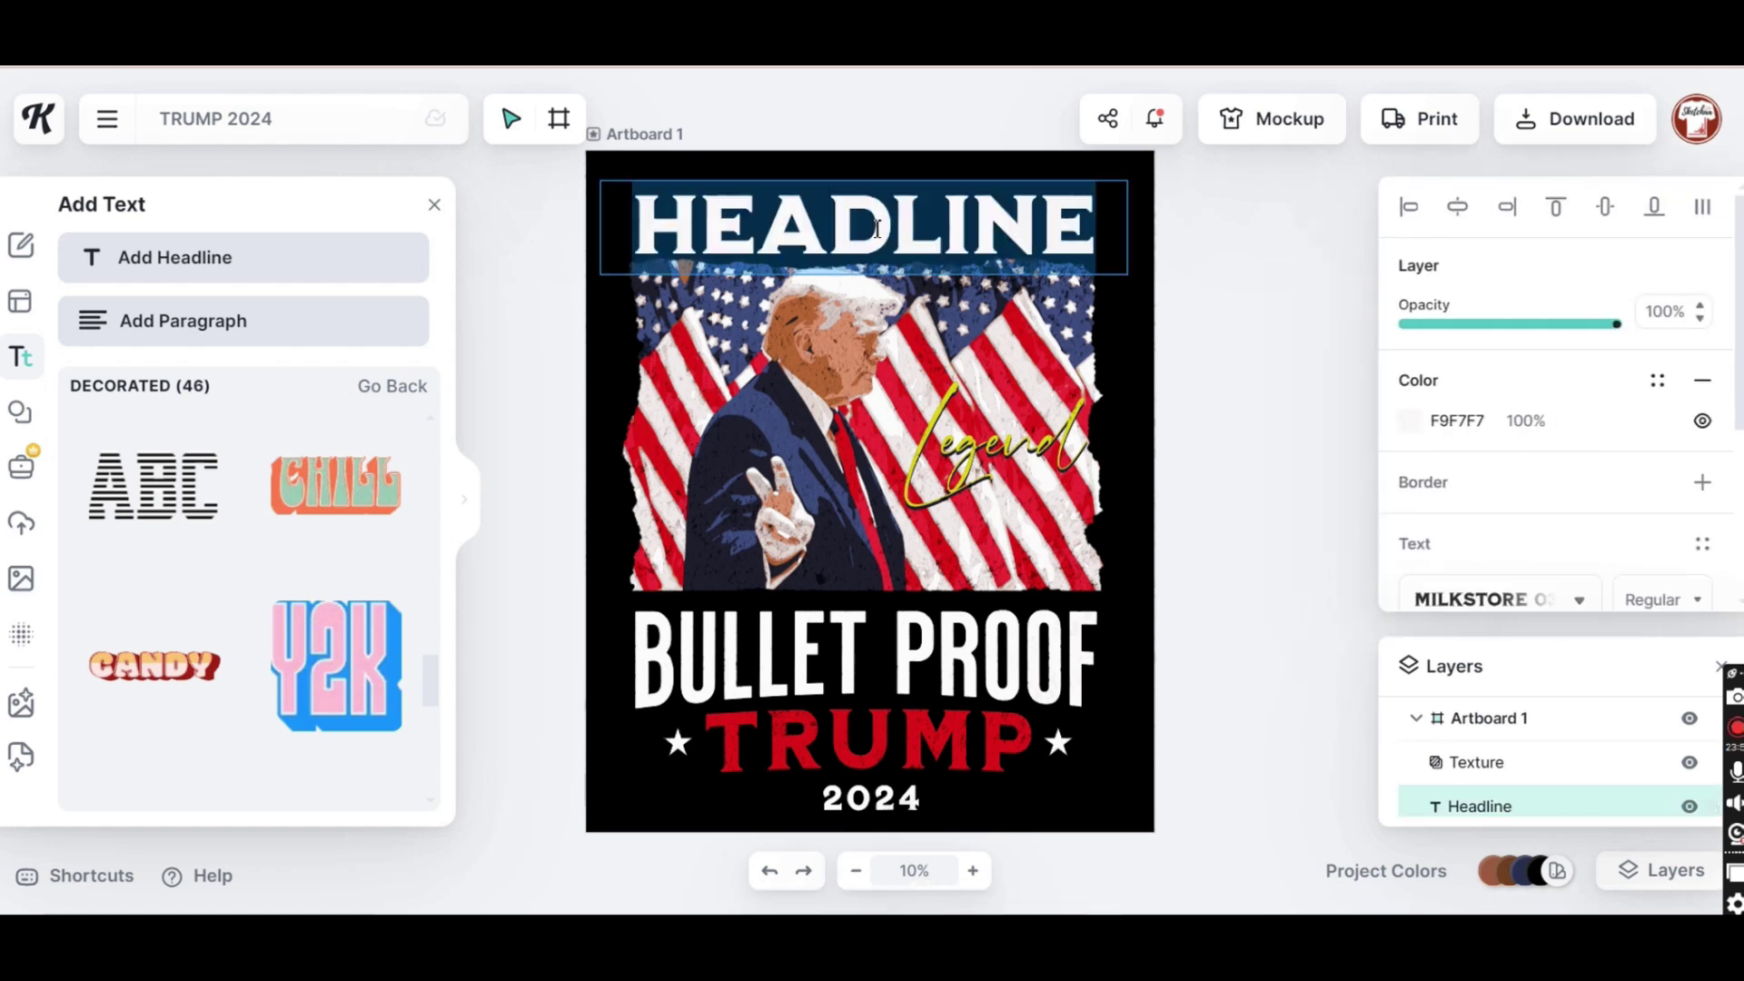
text(NEVER SURR)
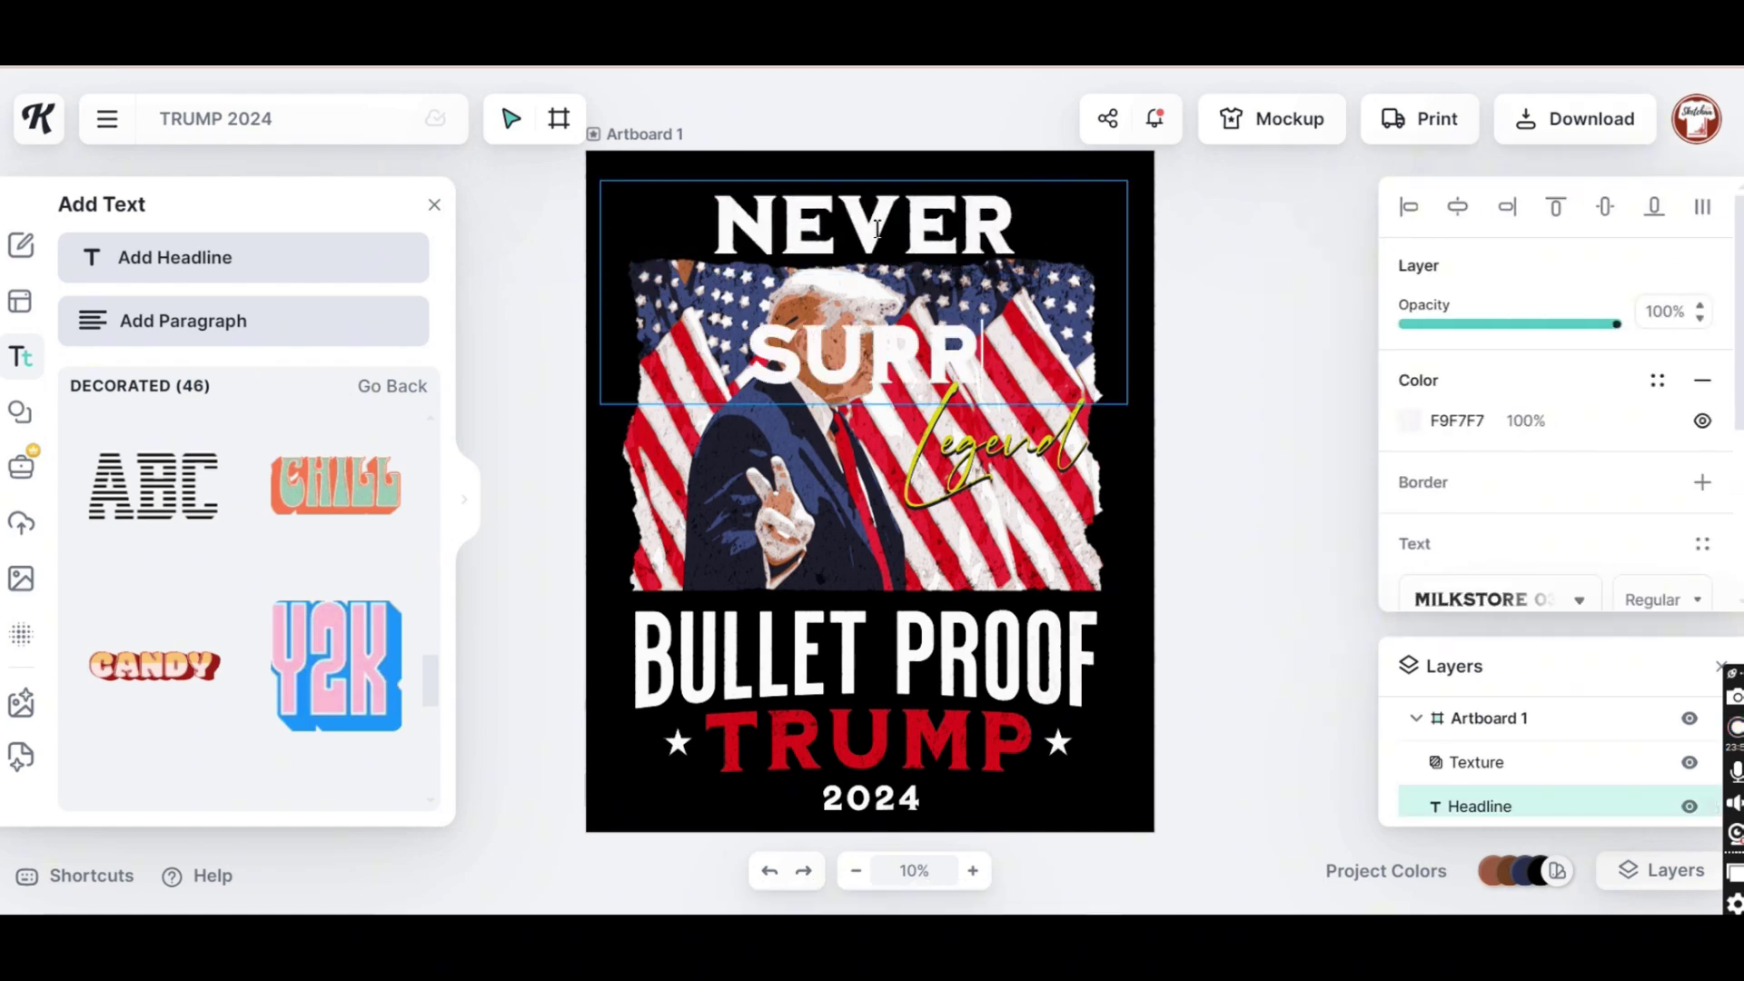
text(ENDER)
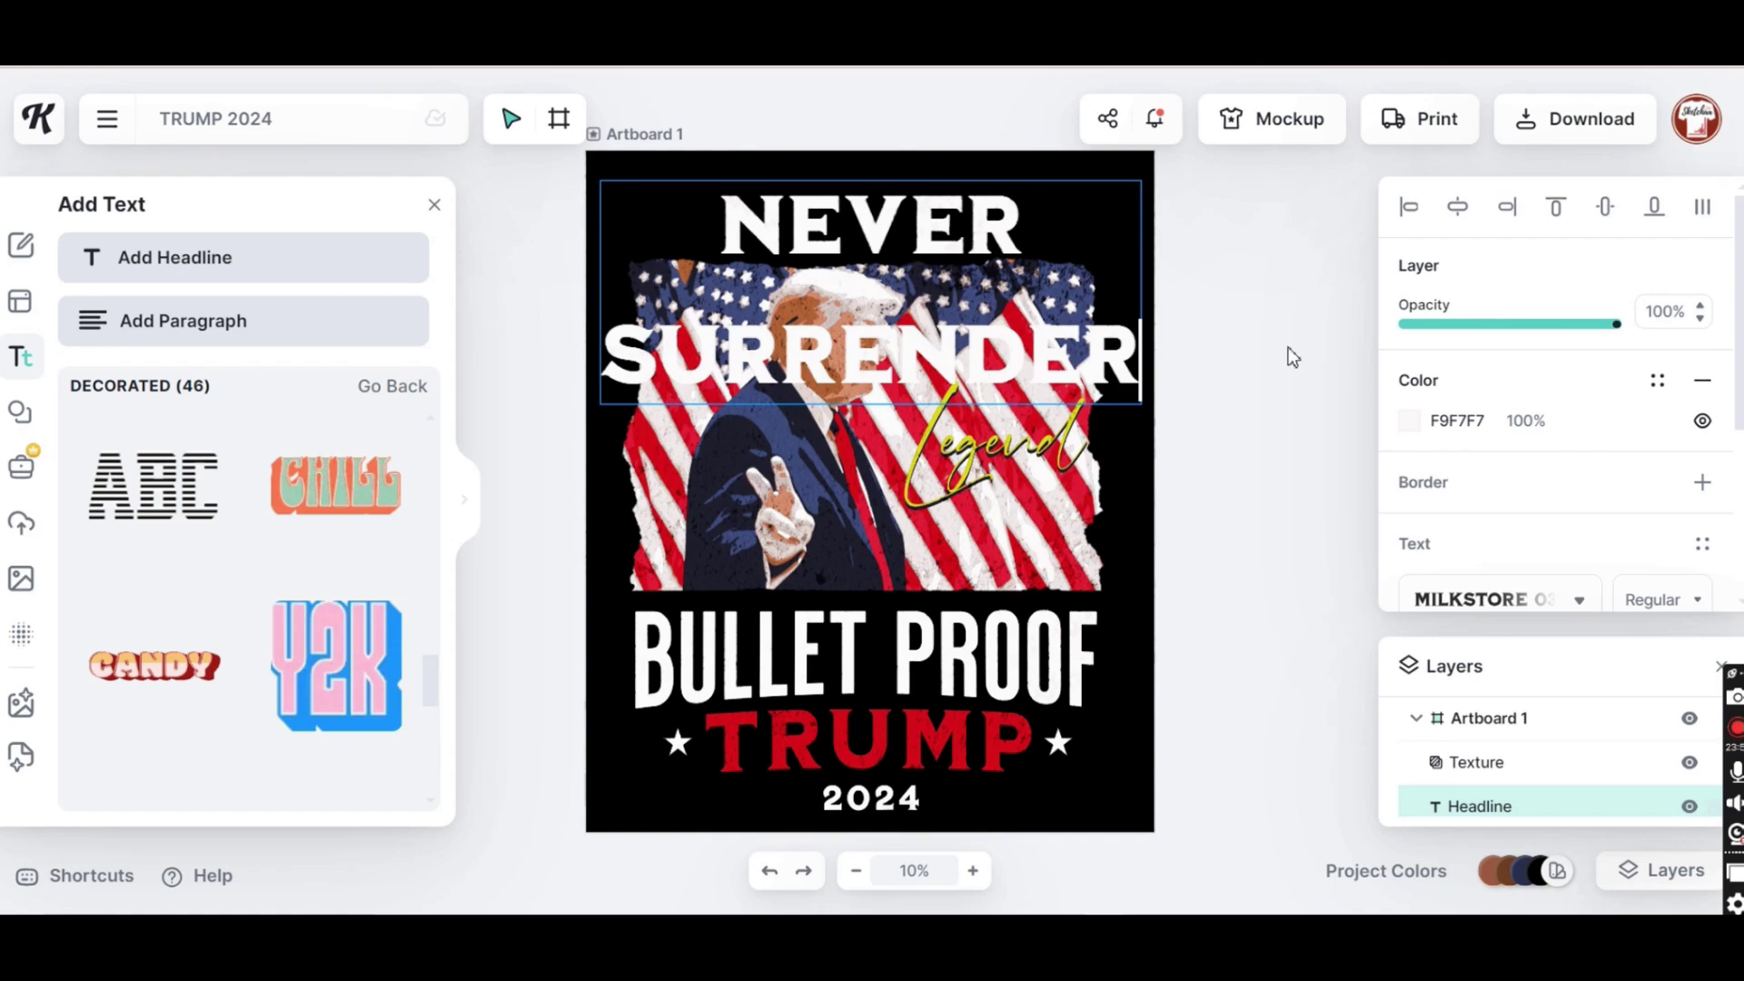
key(Escape)
Set the NEVER SURRENDER headline's font size to 200
scroll(1533, 530, down, 1)
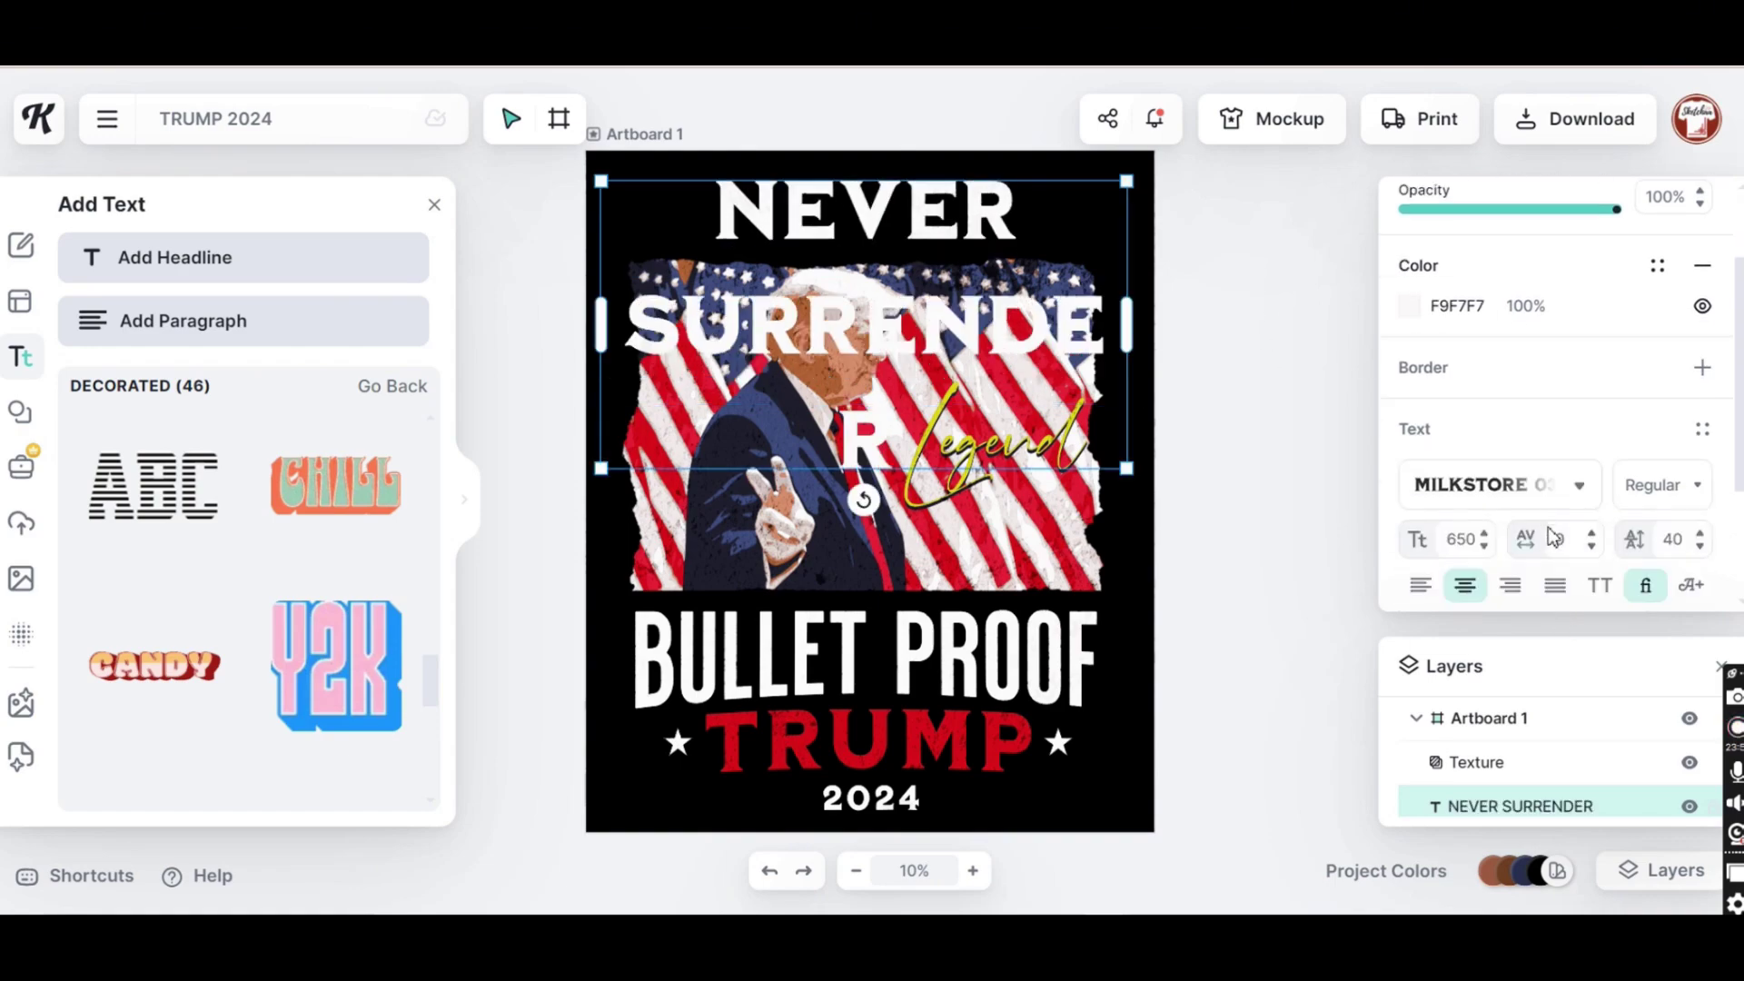
double_click(1475, 542)
text(200)
key(Return)
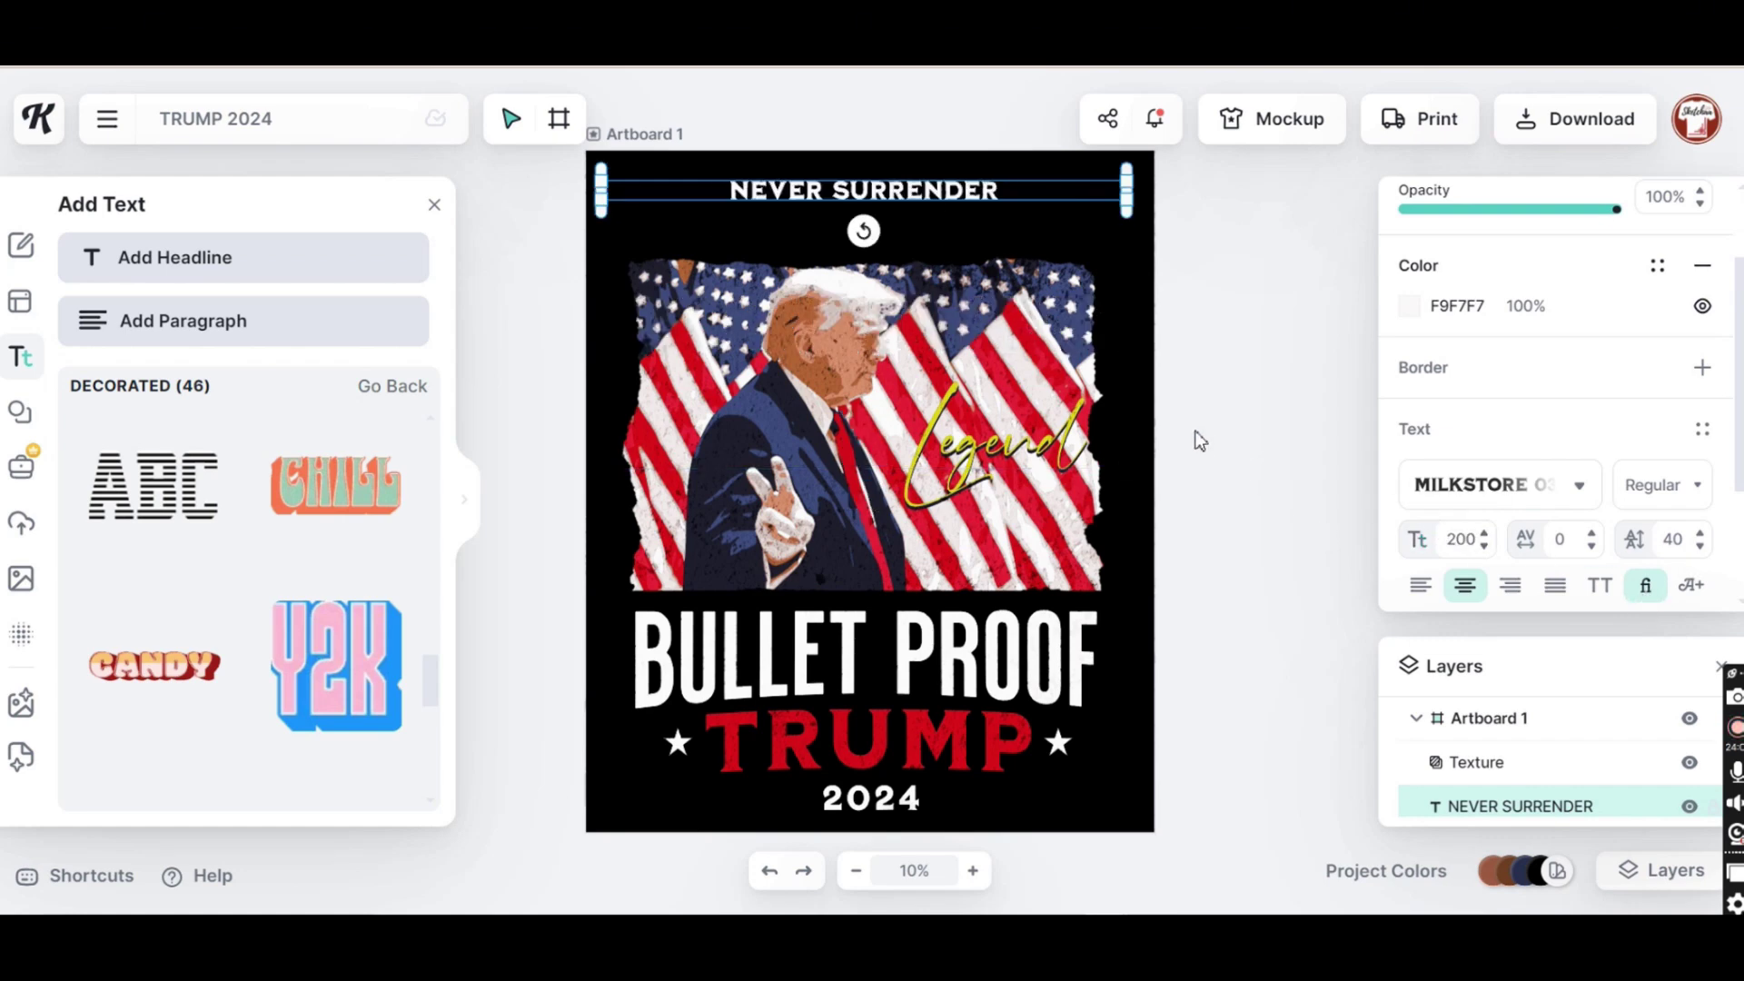
Move the NEVER SURRENDER headline down to just above the flag photo and enlarge it to about the photo's width
click(1199, 440)
click(954, 222)
drag(953, 223, 954, 267)
drag(1133, 237, 1101, 193)
click(1258, 358)
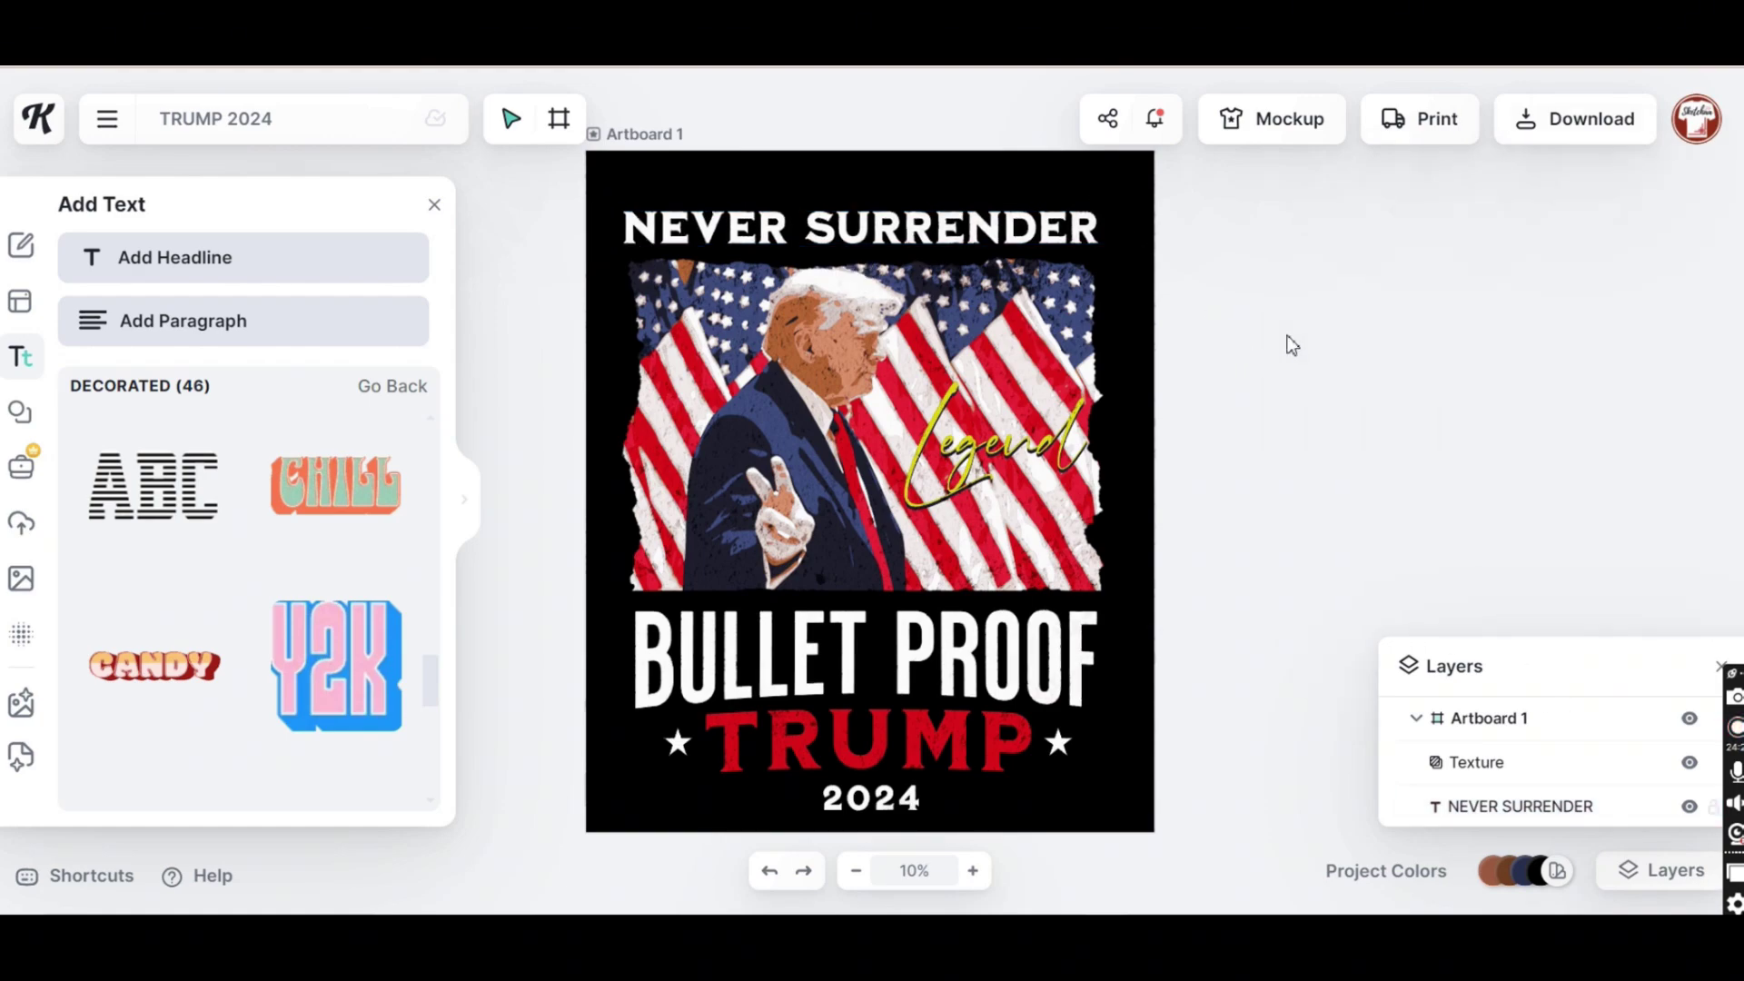
Change the blend mode of the artboard's texture to Color Burn
click(1559, 768)
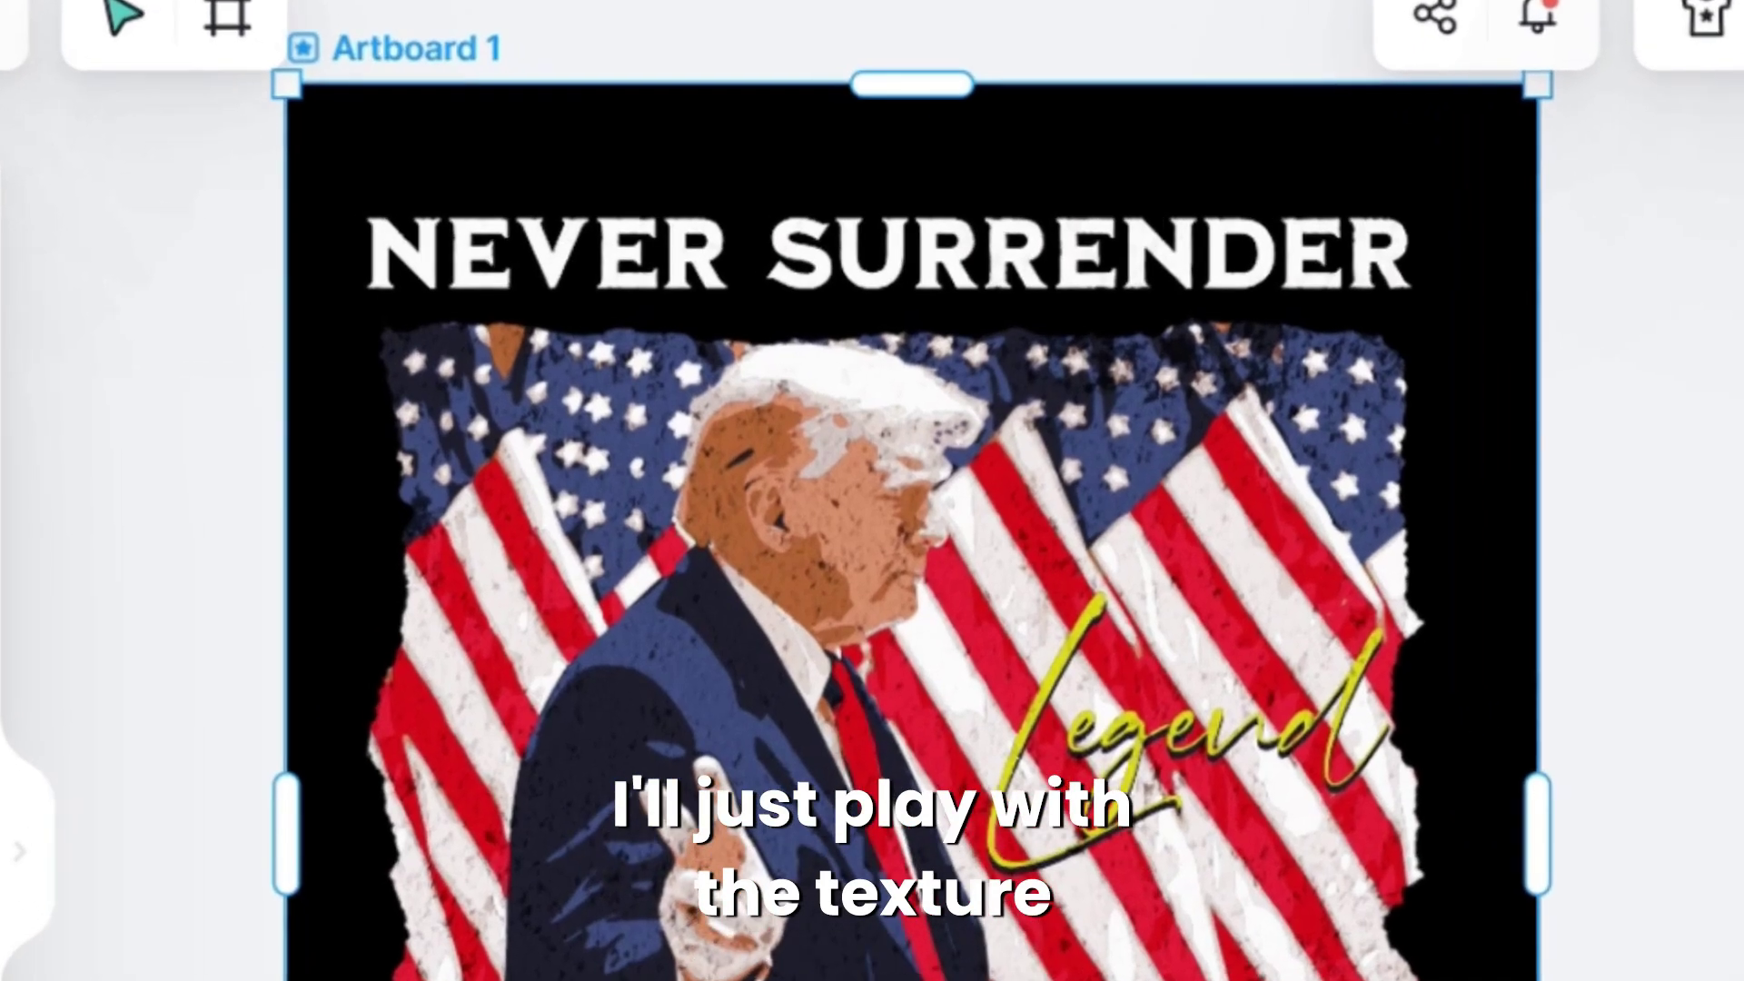
key(Escape)
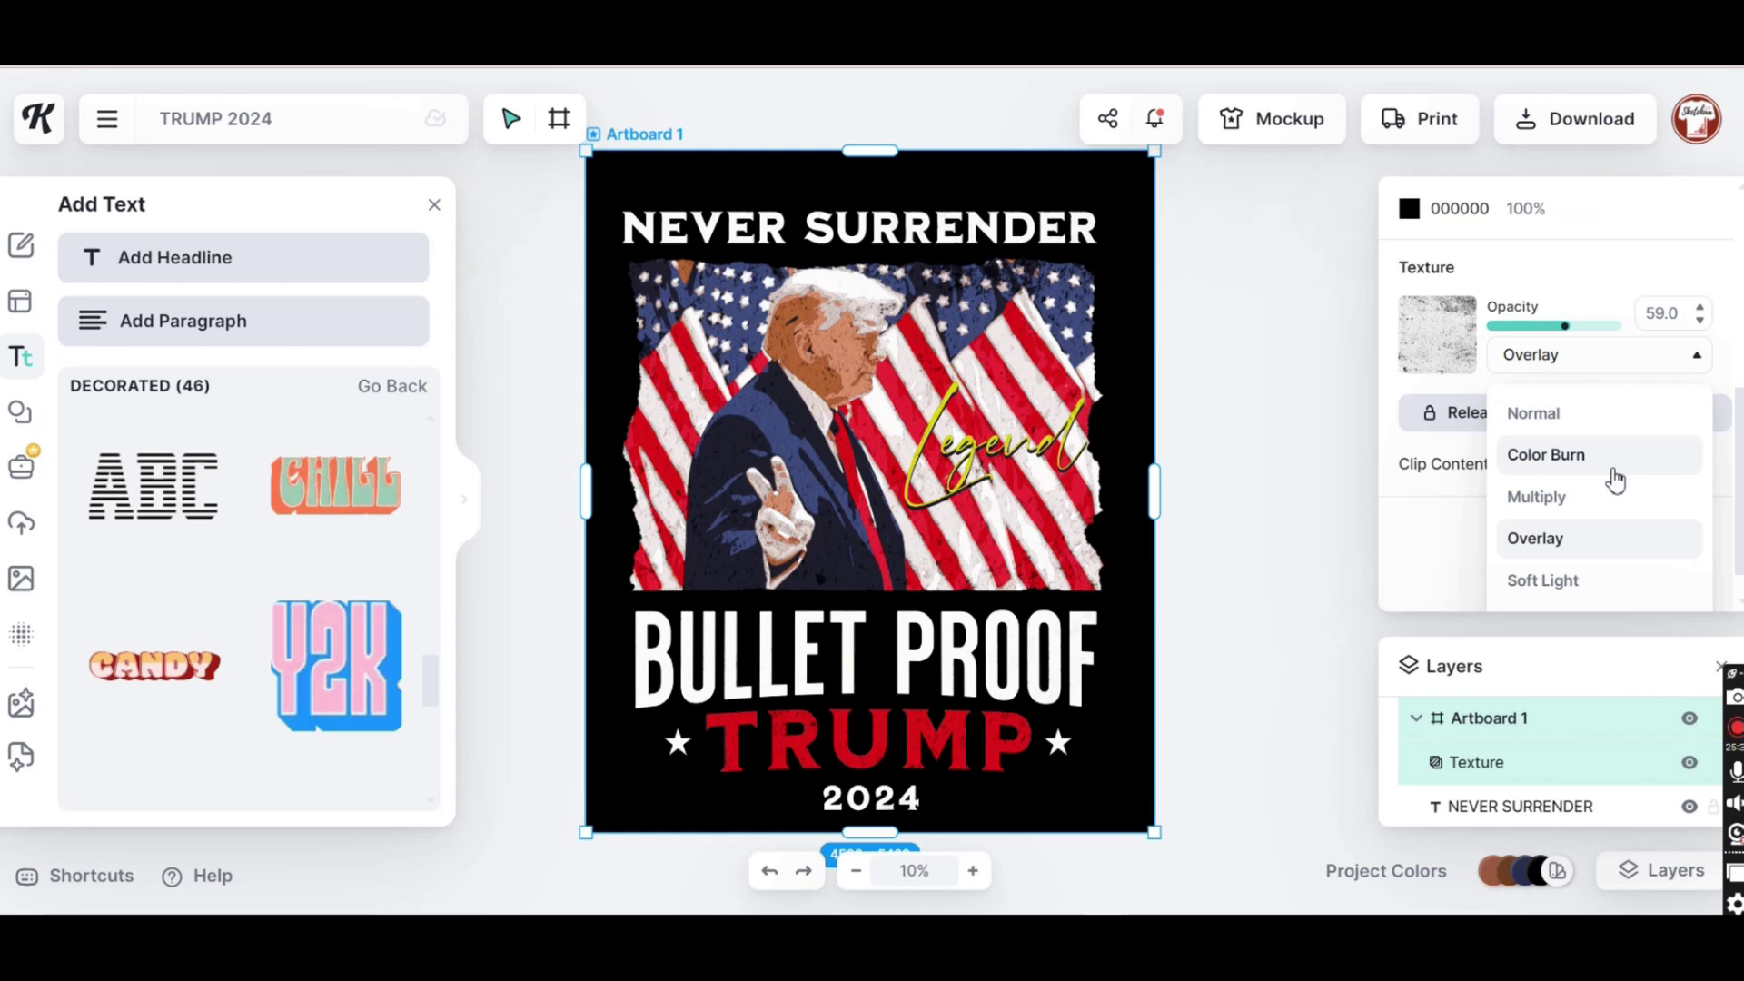
click(1580, 456)
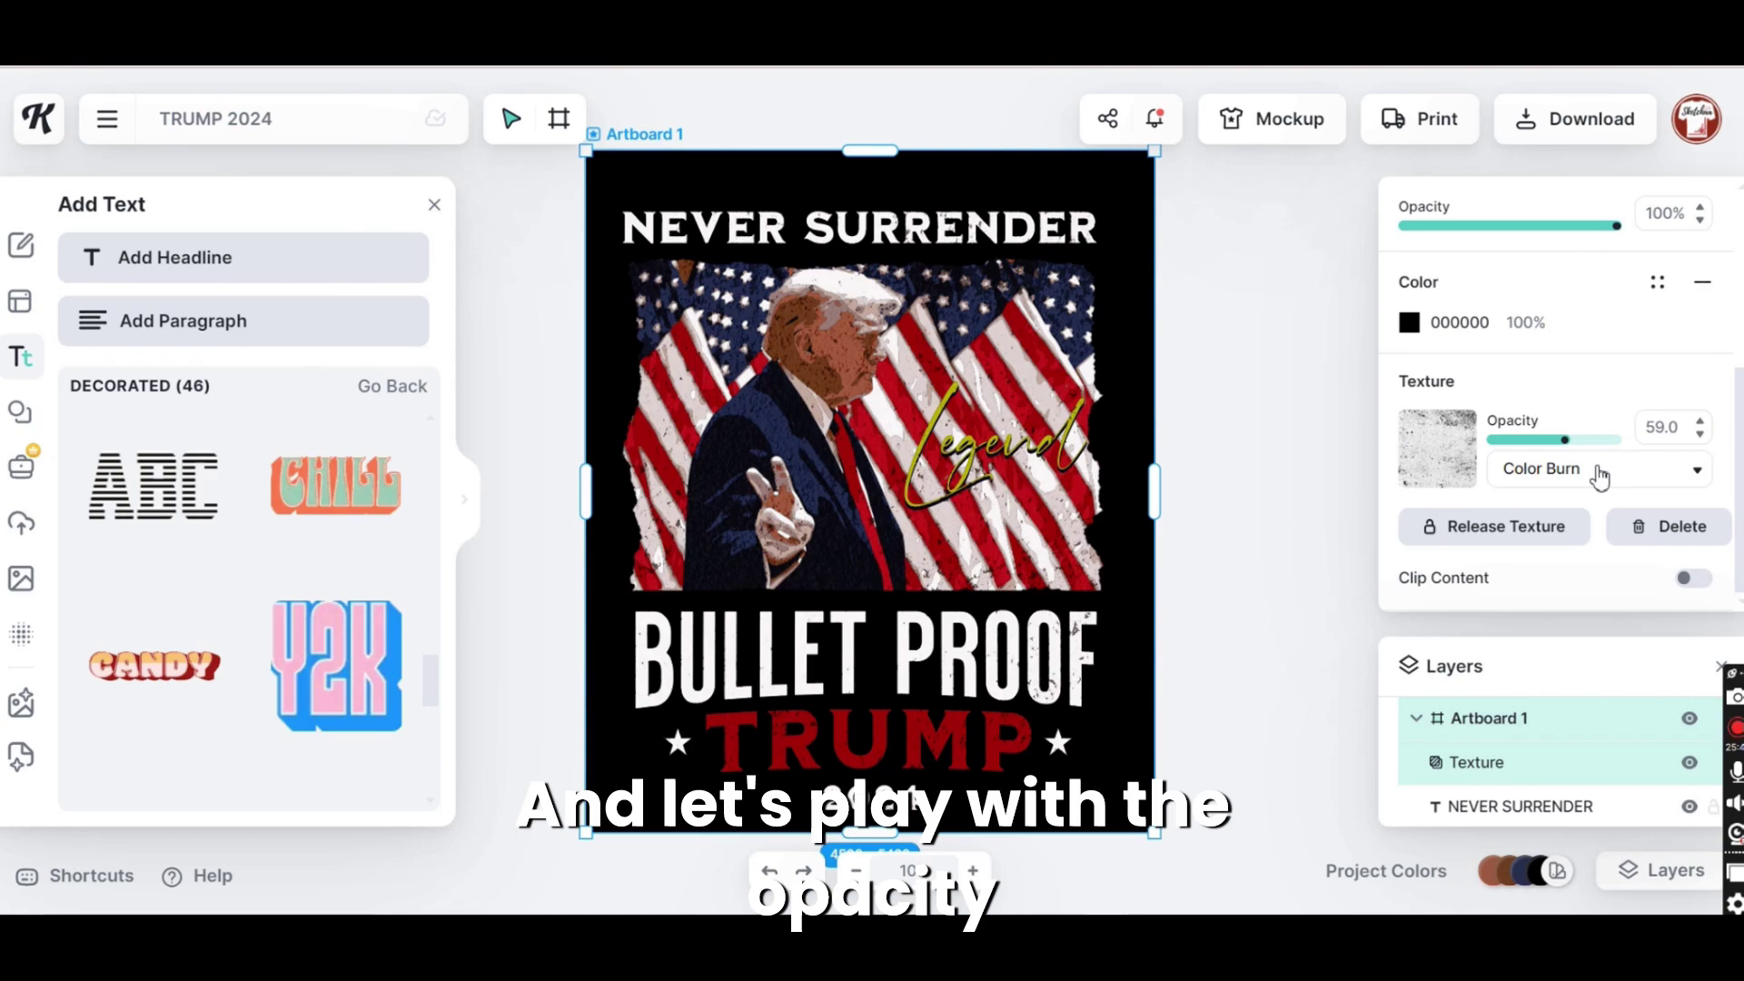
click(1242, 324)
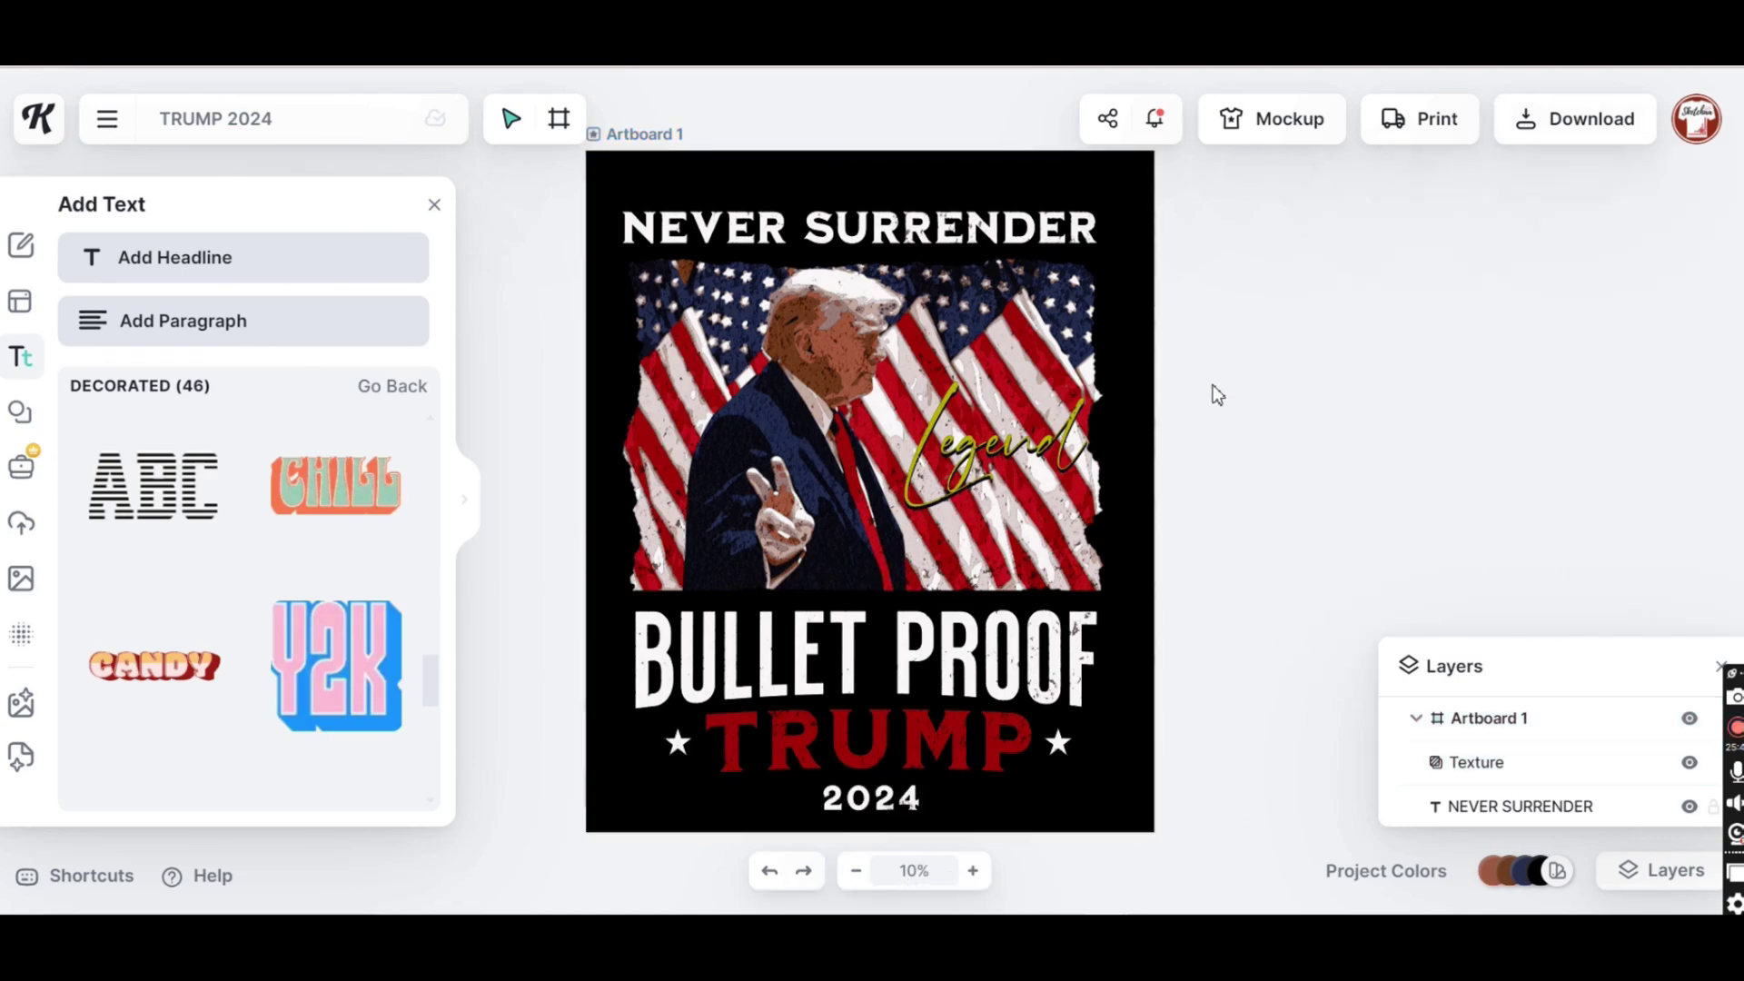
Set the opacity of the artboard's texture to 27.9
click(1564, 722)
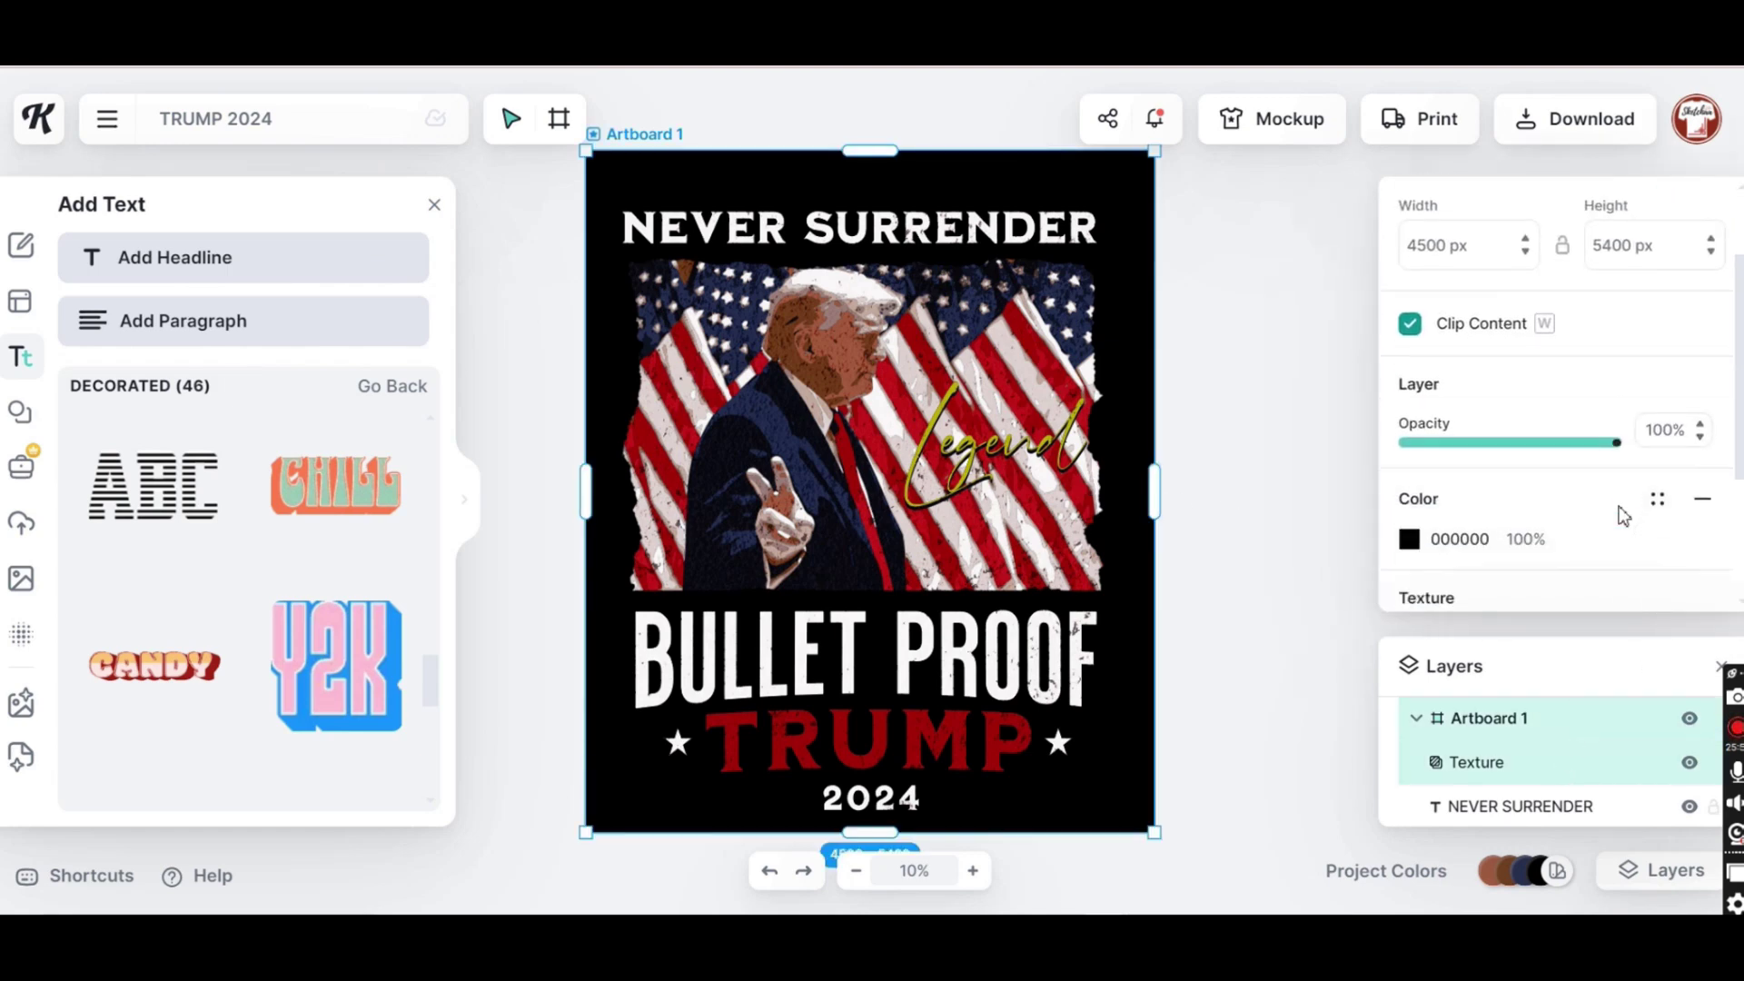
scroll(1624, 516, down, 3)
scroll(1572, 564, up, 1)
drag(1560, 564, 1573, 564)
scroll(1572, 564, down, 2)
drag(1559, 446, 1526, 445)
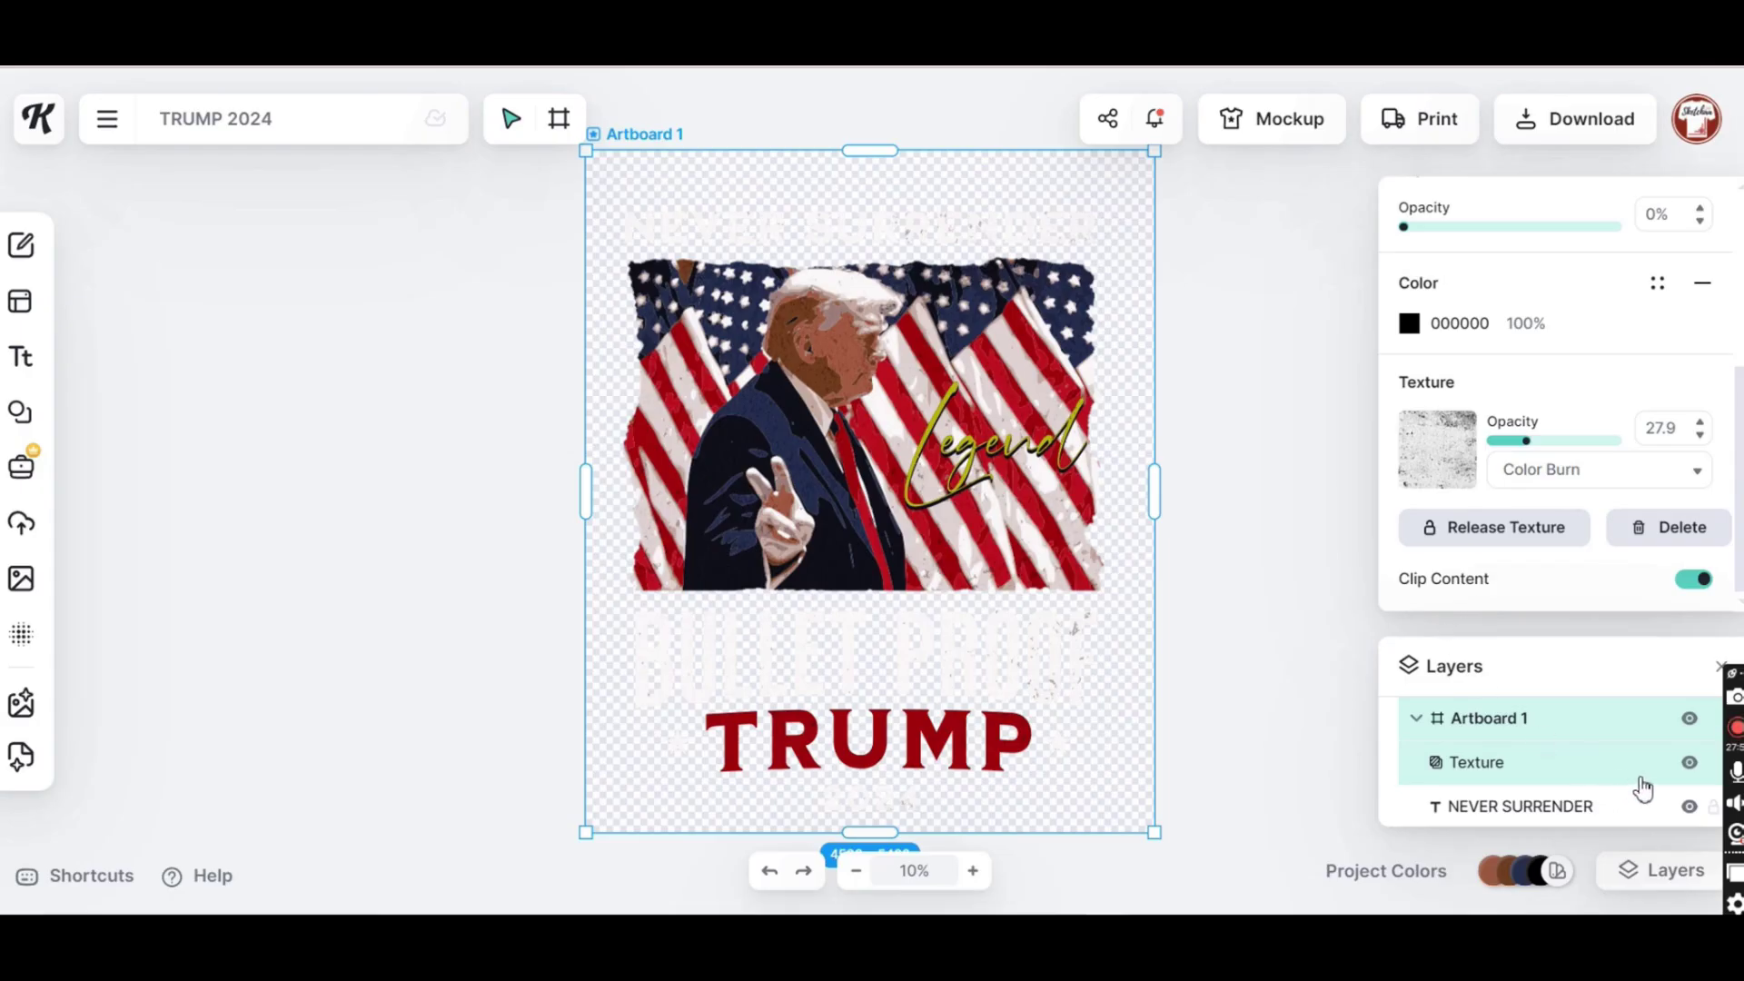
Show the artboard's Background layer to check the design against black, and hide it again
scroll(1662, 777, down, 2)
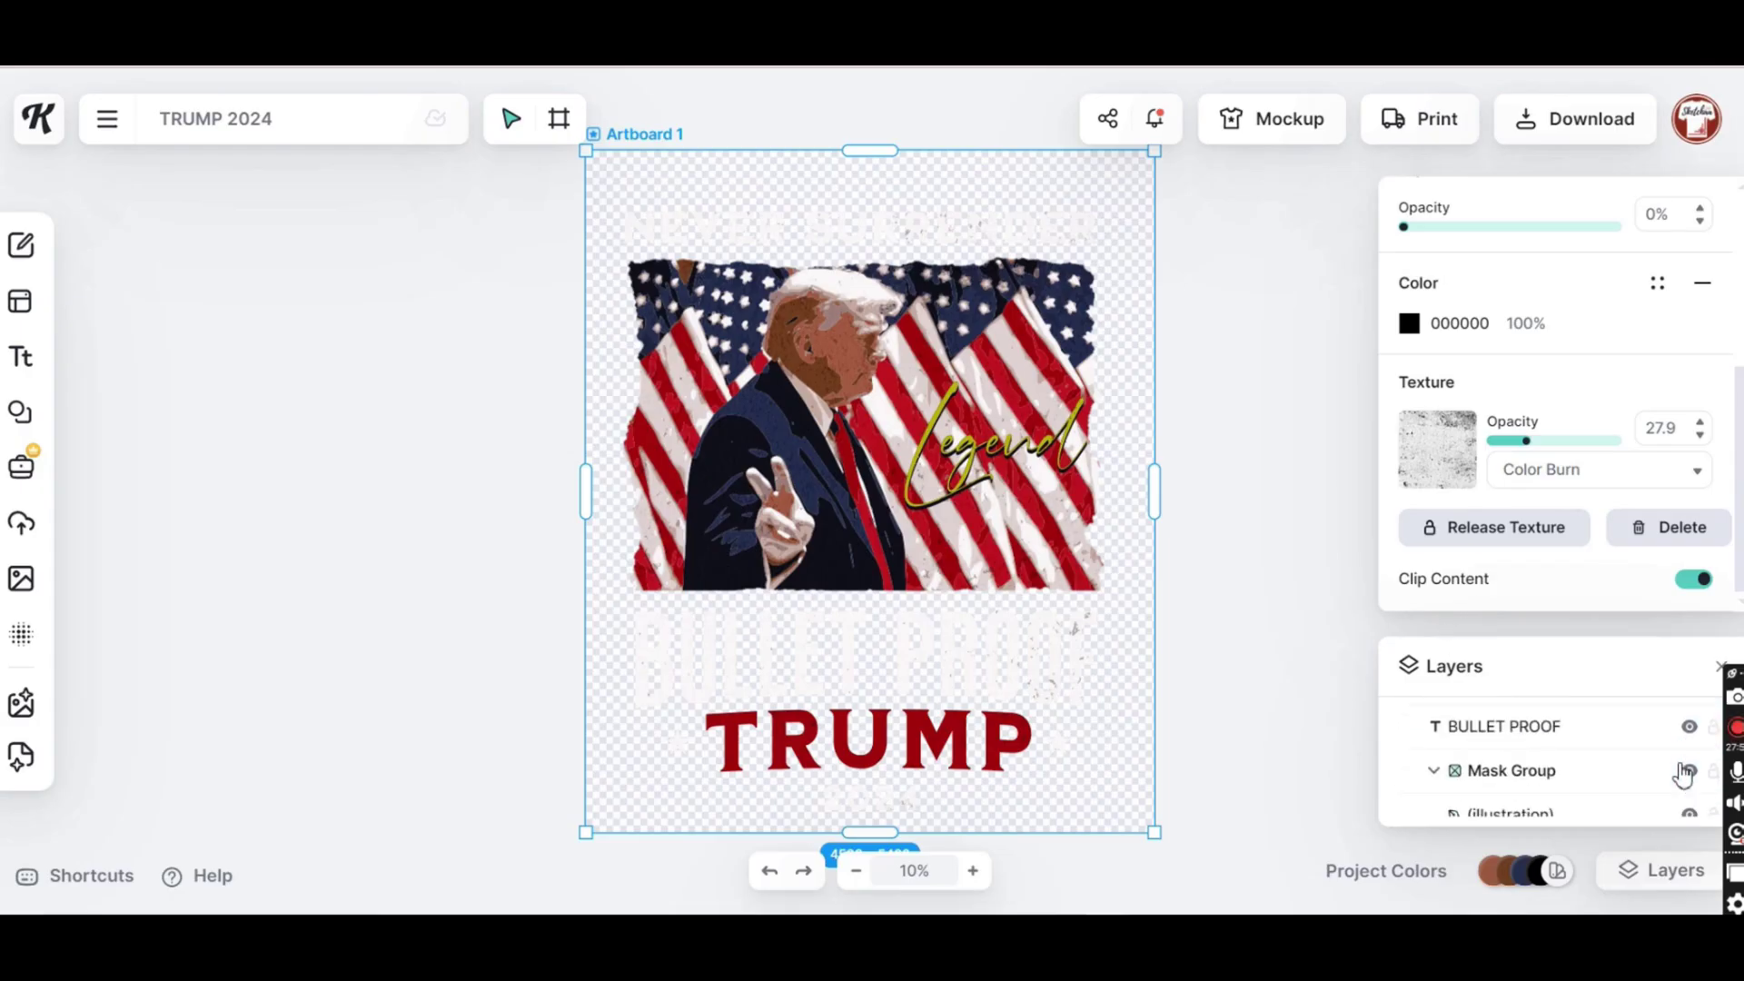
scroll(1685, 774, down, 1)
click(1690, 796)
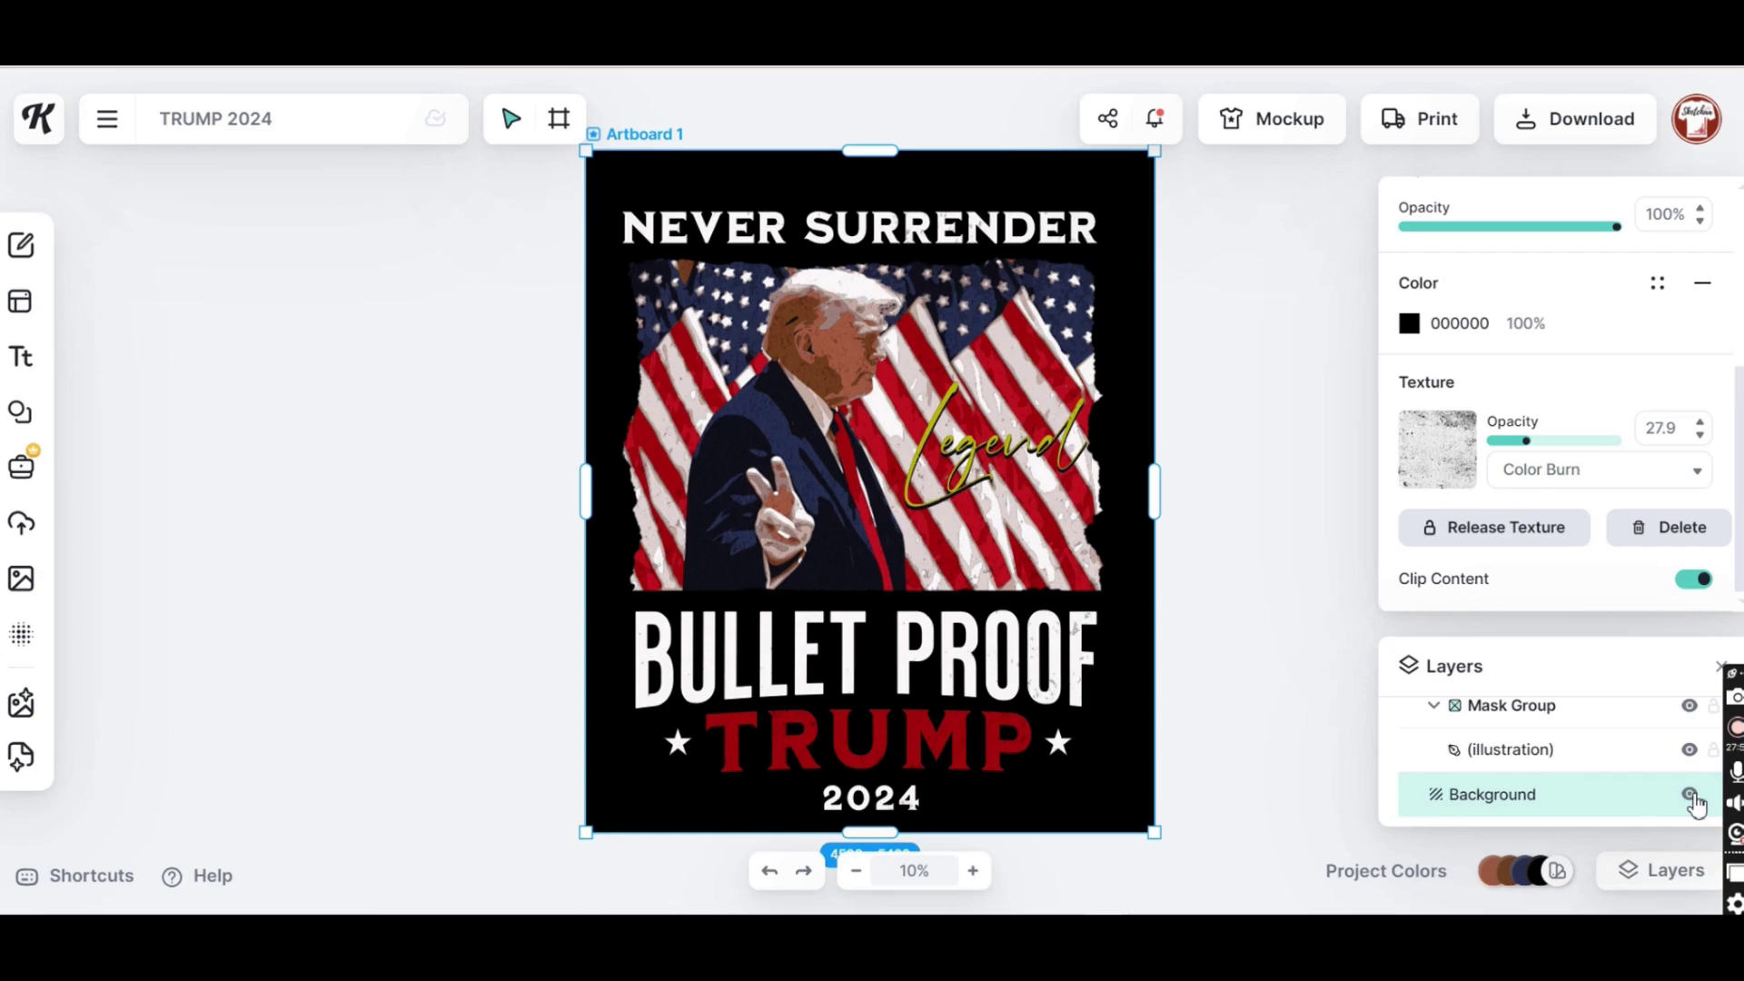
click(1690, 796)
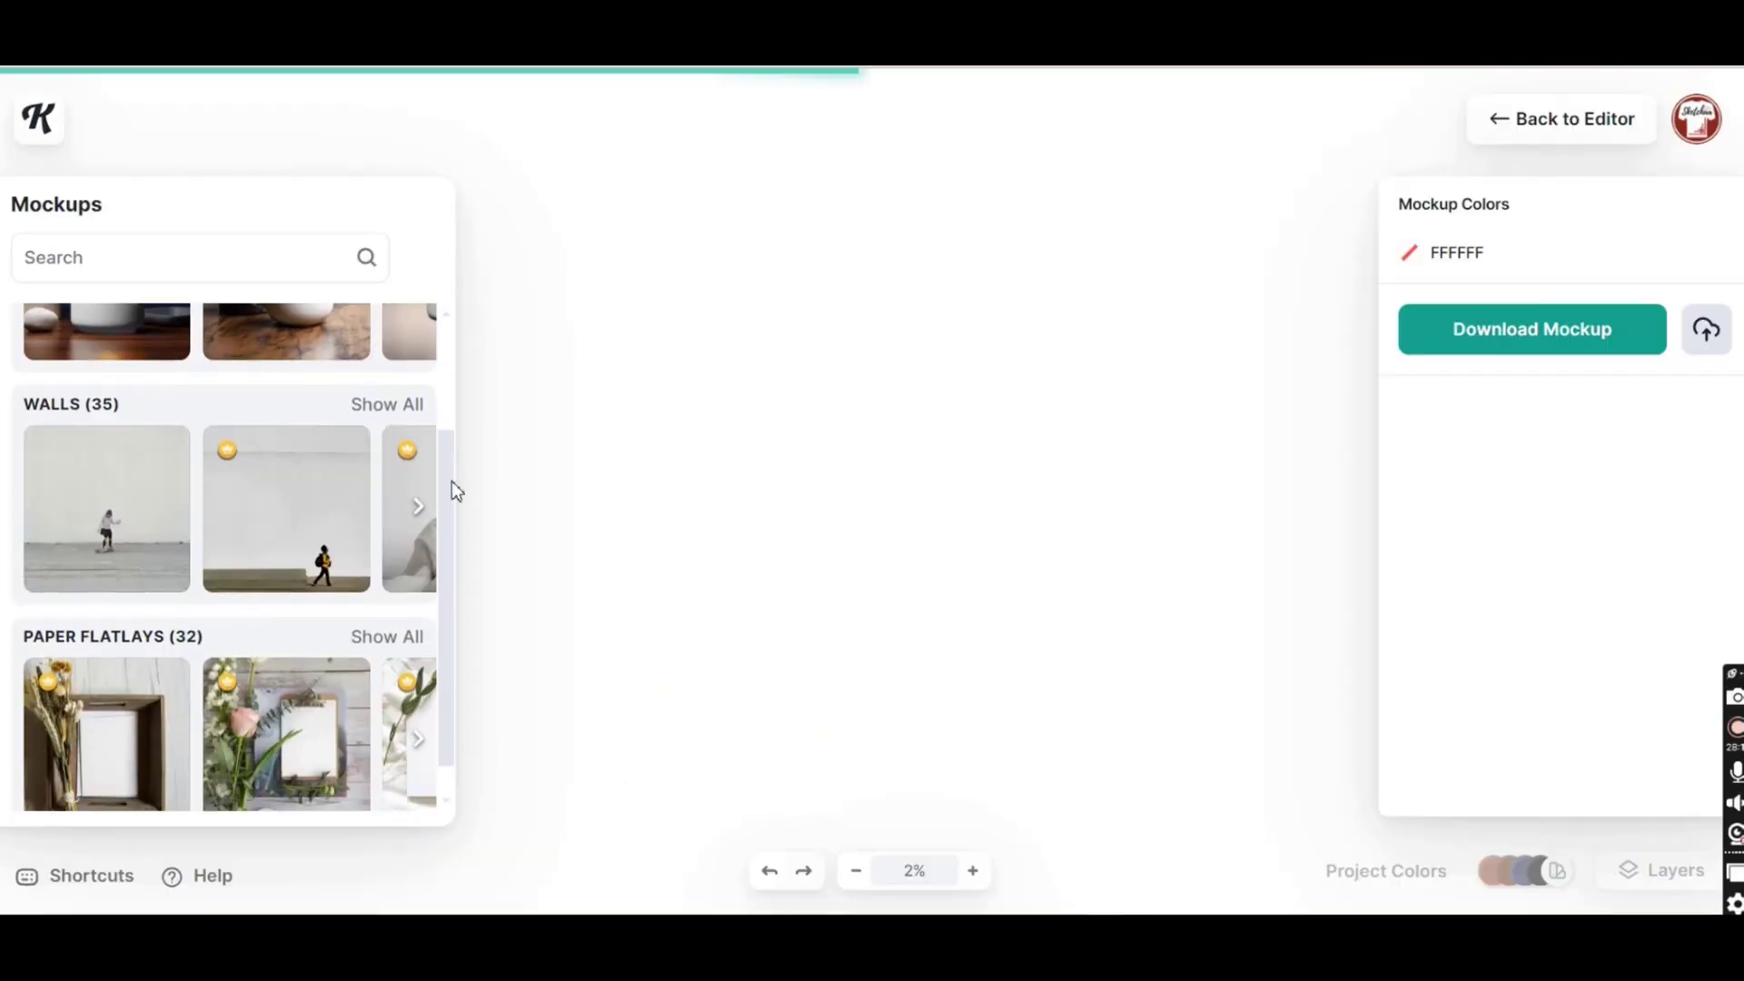
Find the T-shirts mockup category and apply the mockup of a T-shirt hanging on a wooden hanger
scroll(451, 509, down, 2)
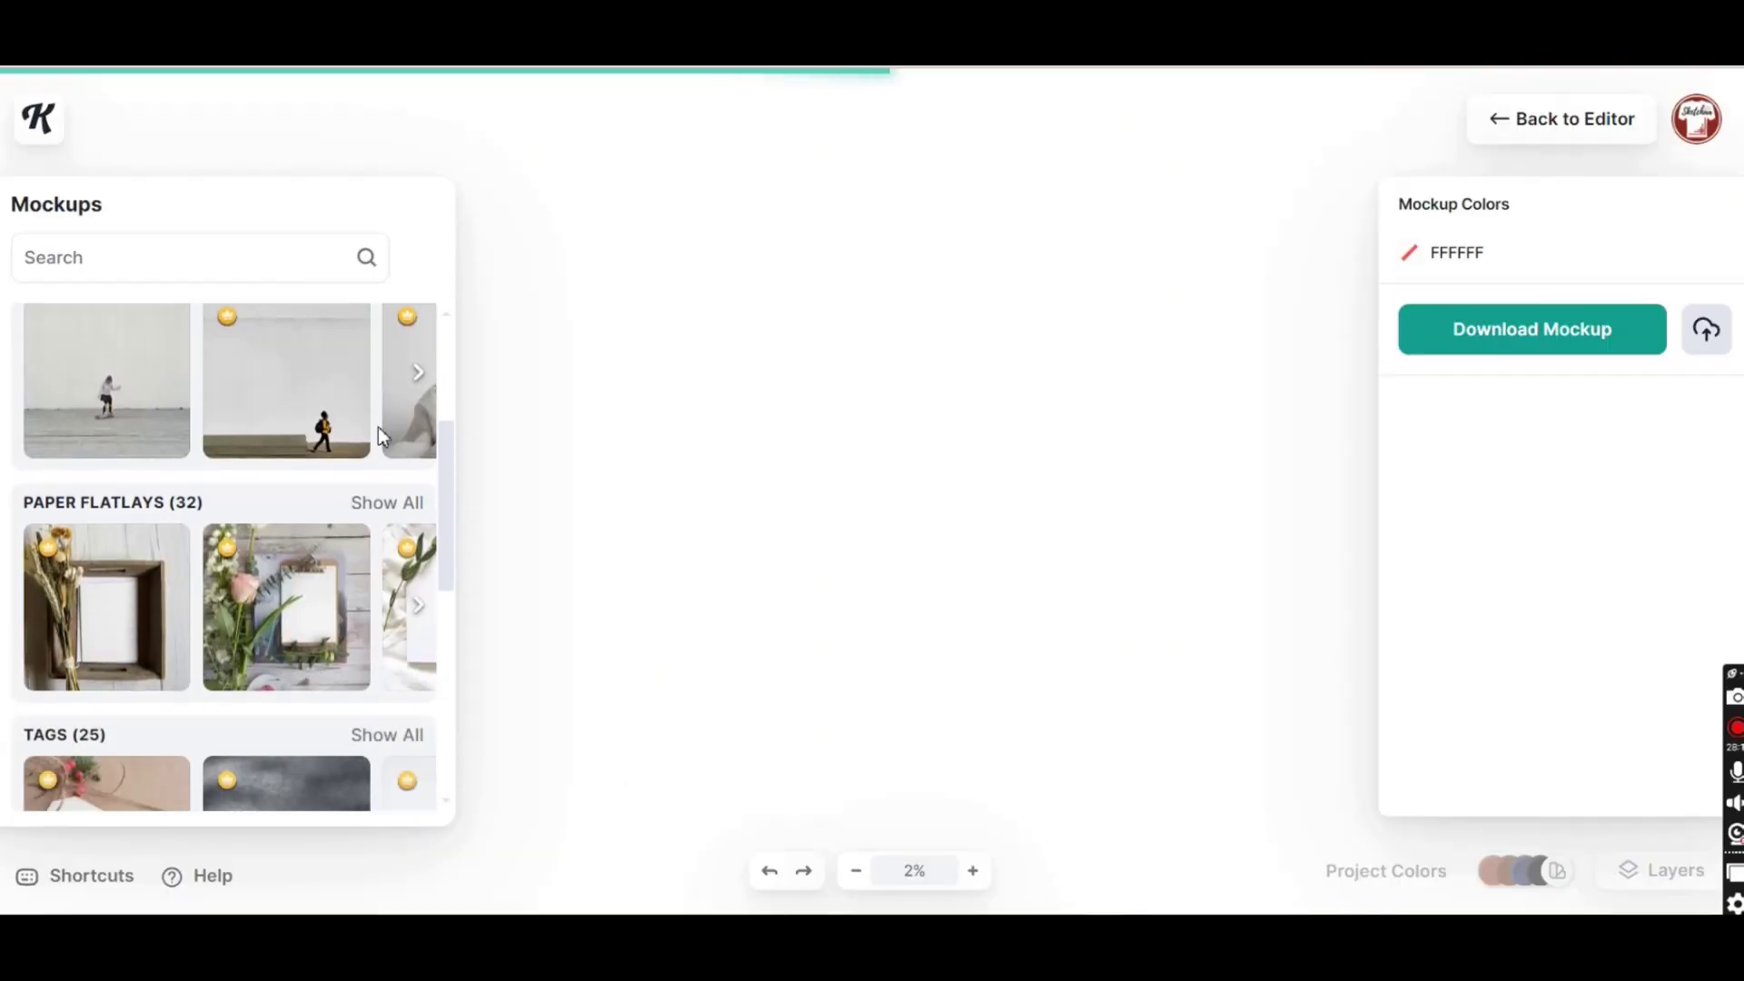
scroll(408, 482, down, 3)
scroll(381, 453, down, 4)
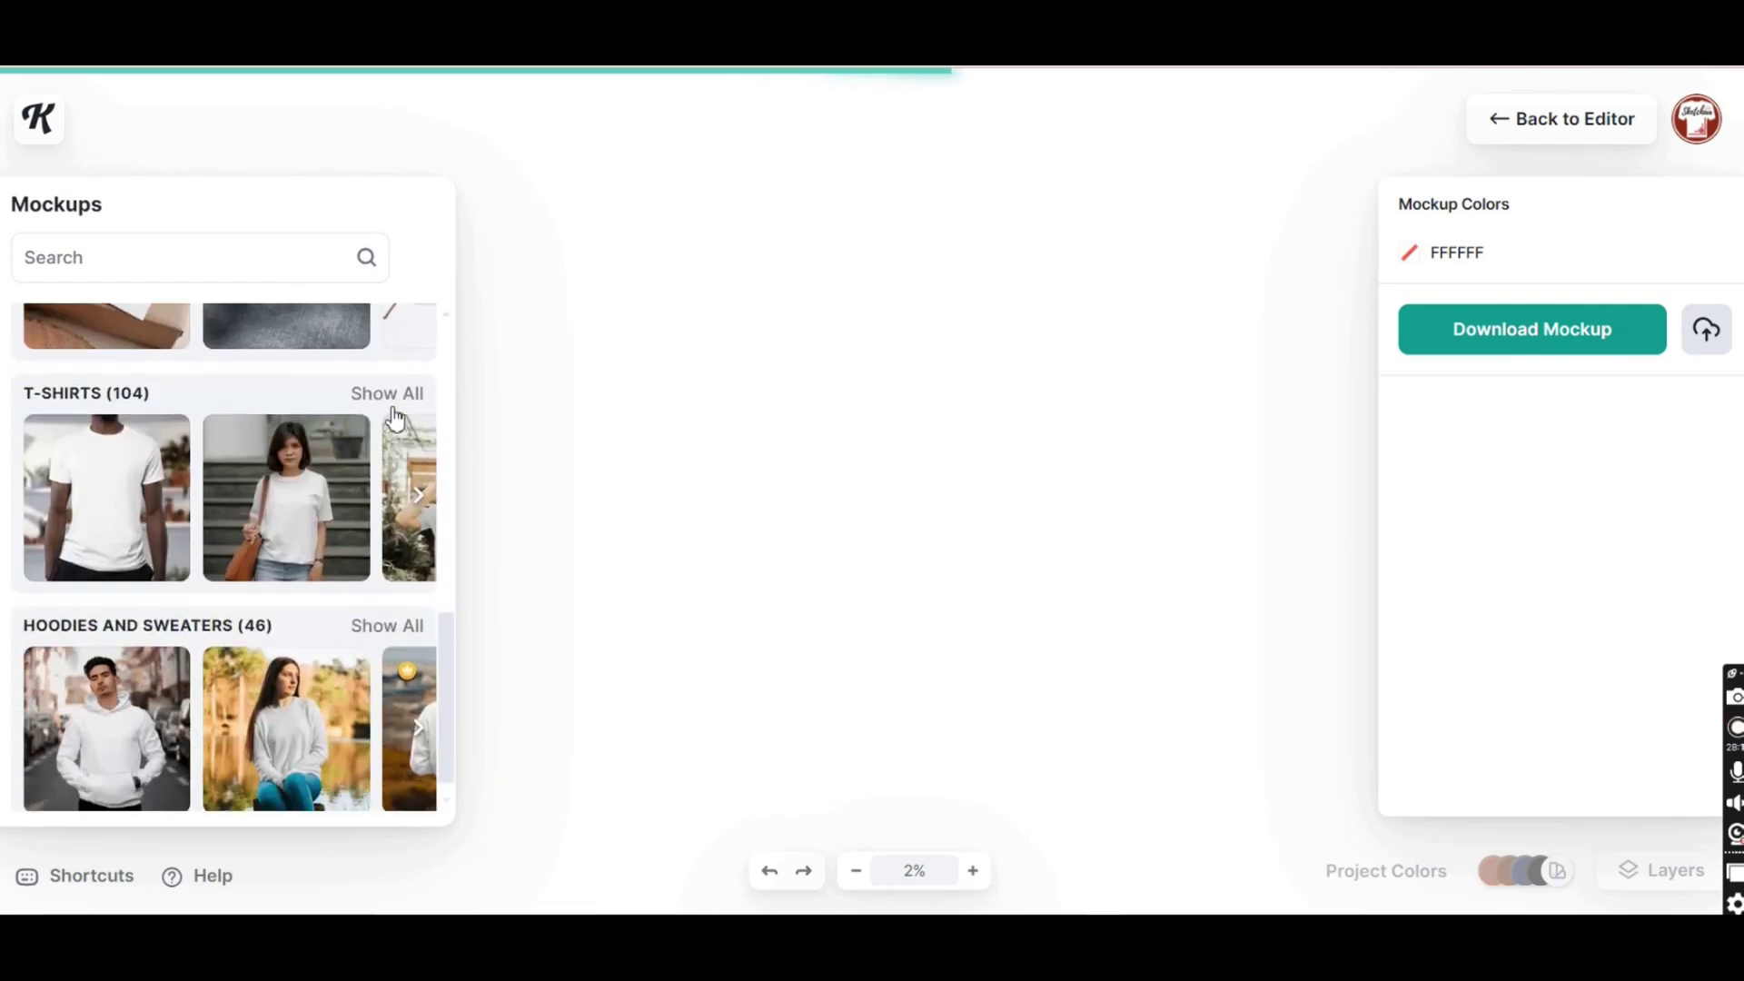
click(391, 404)
scroll(345, 414, down, 4)
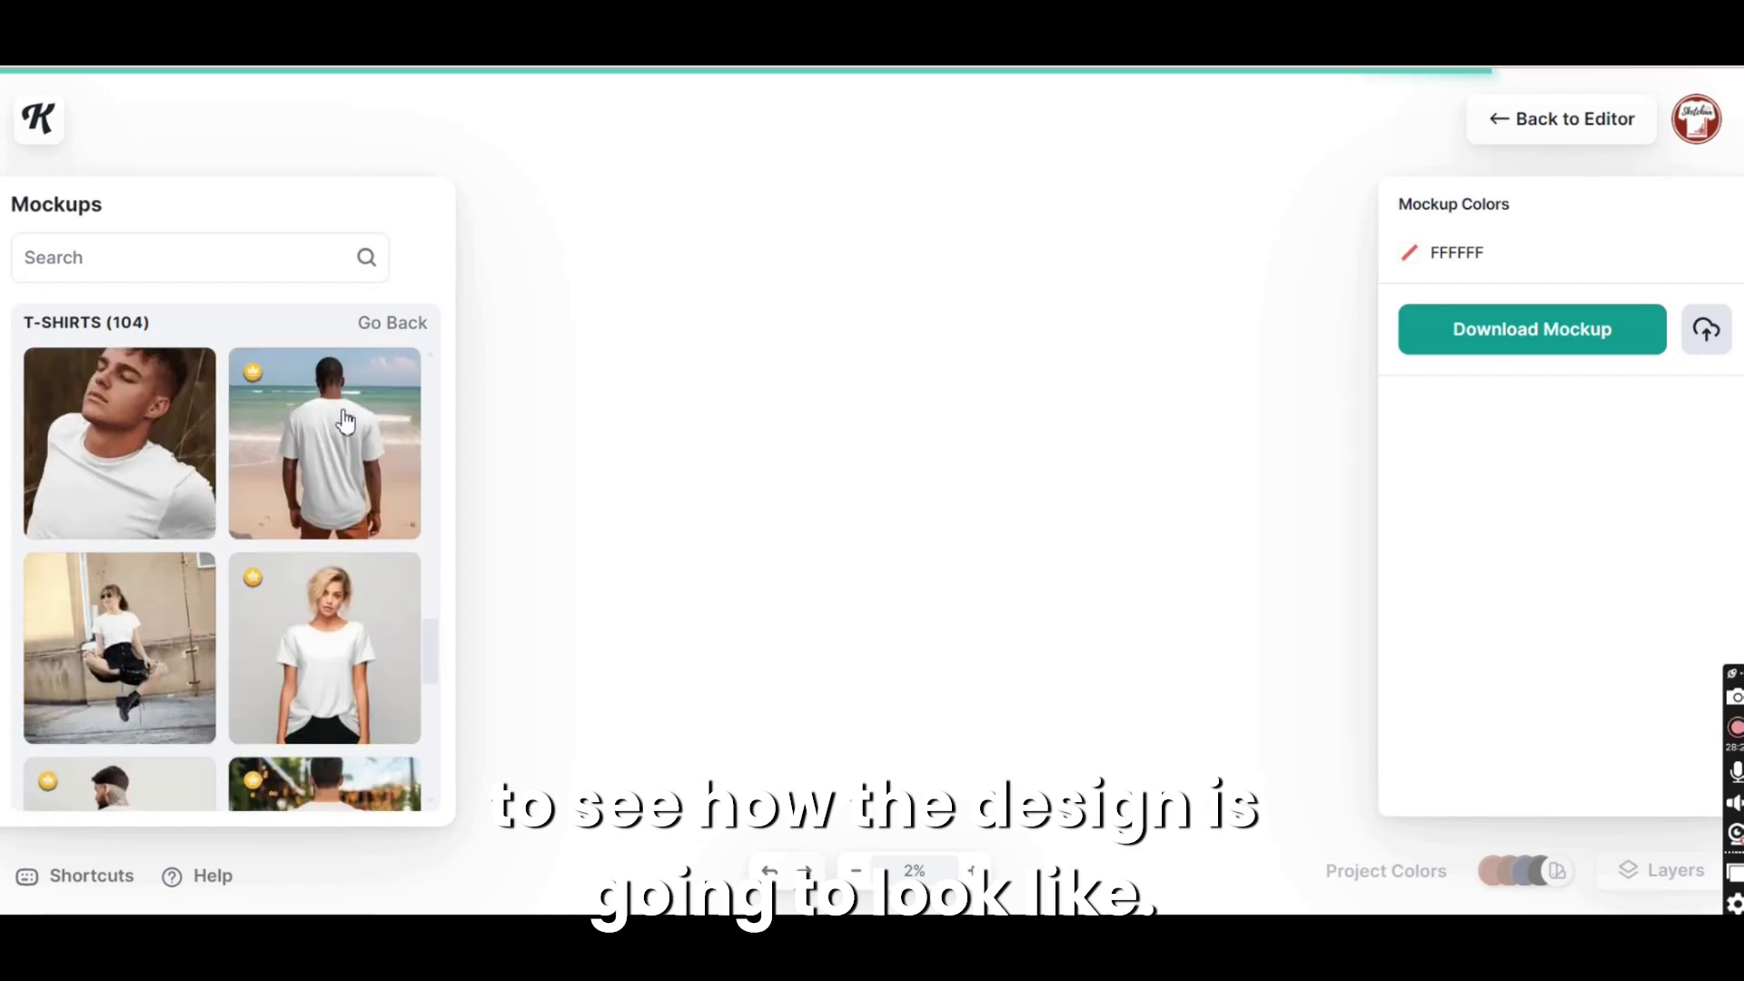
scroll(343, 420, down, 1)
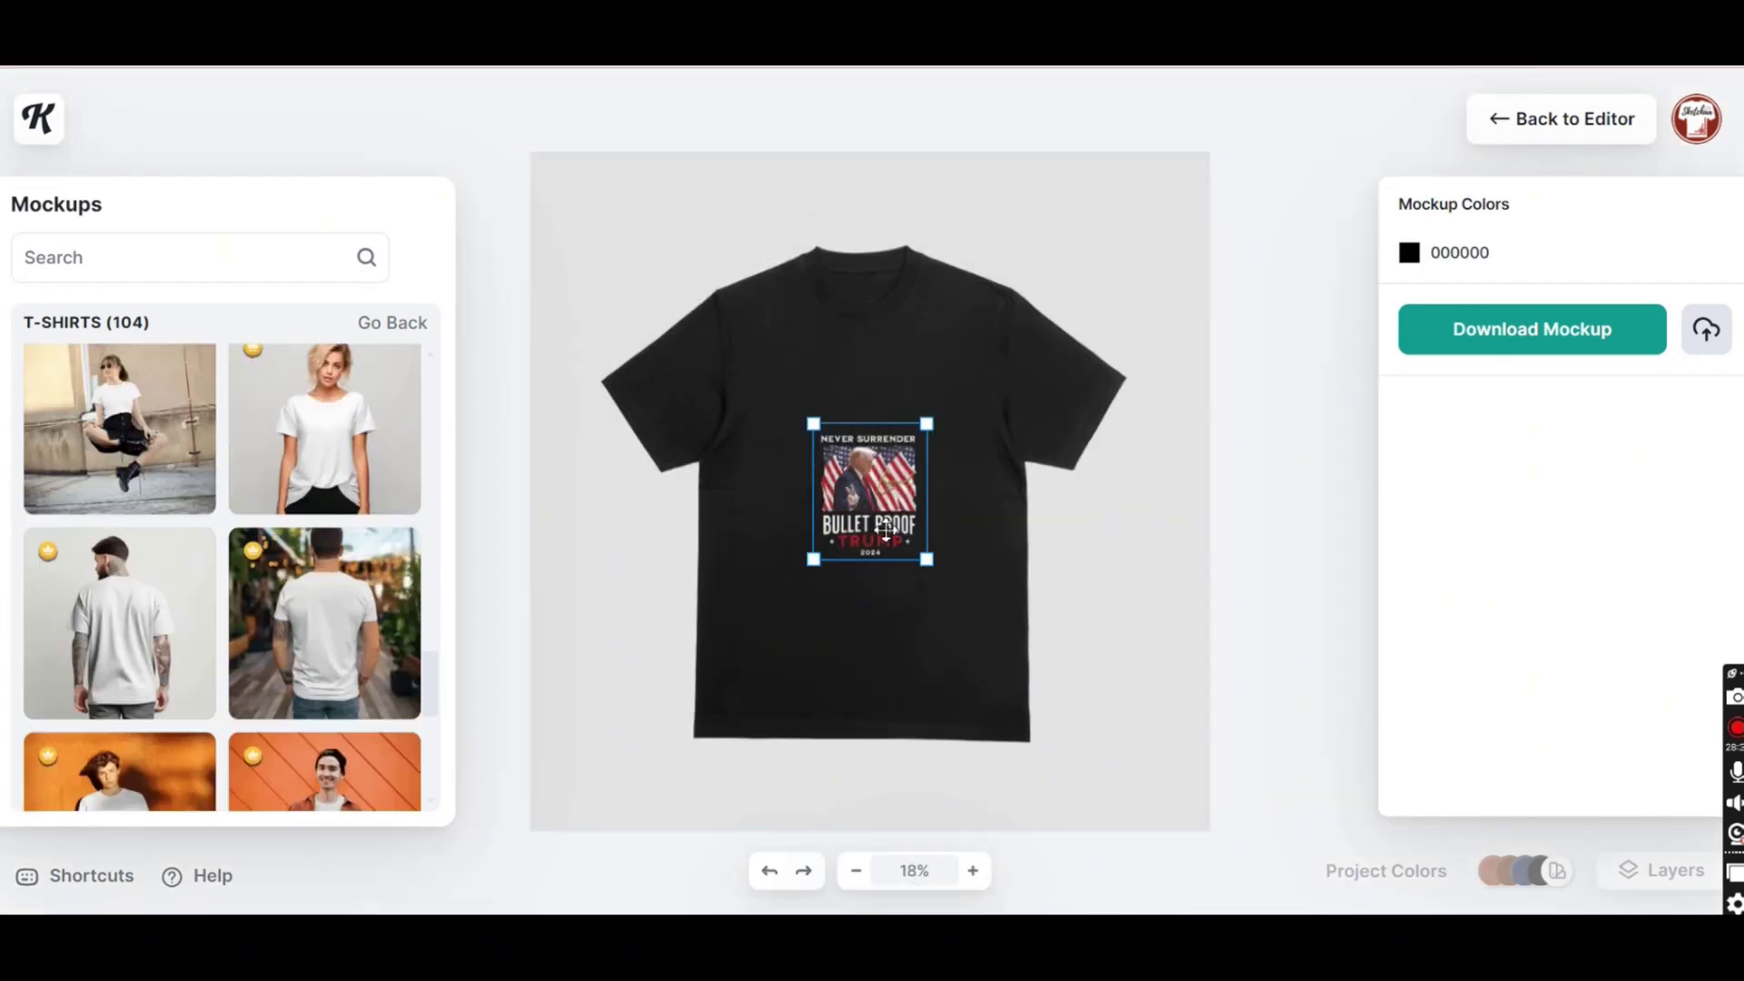
scroll(315, 609, down, 5)
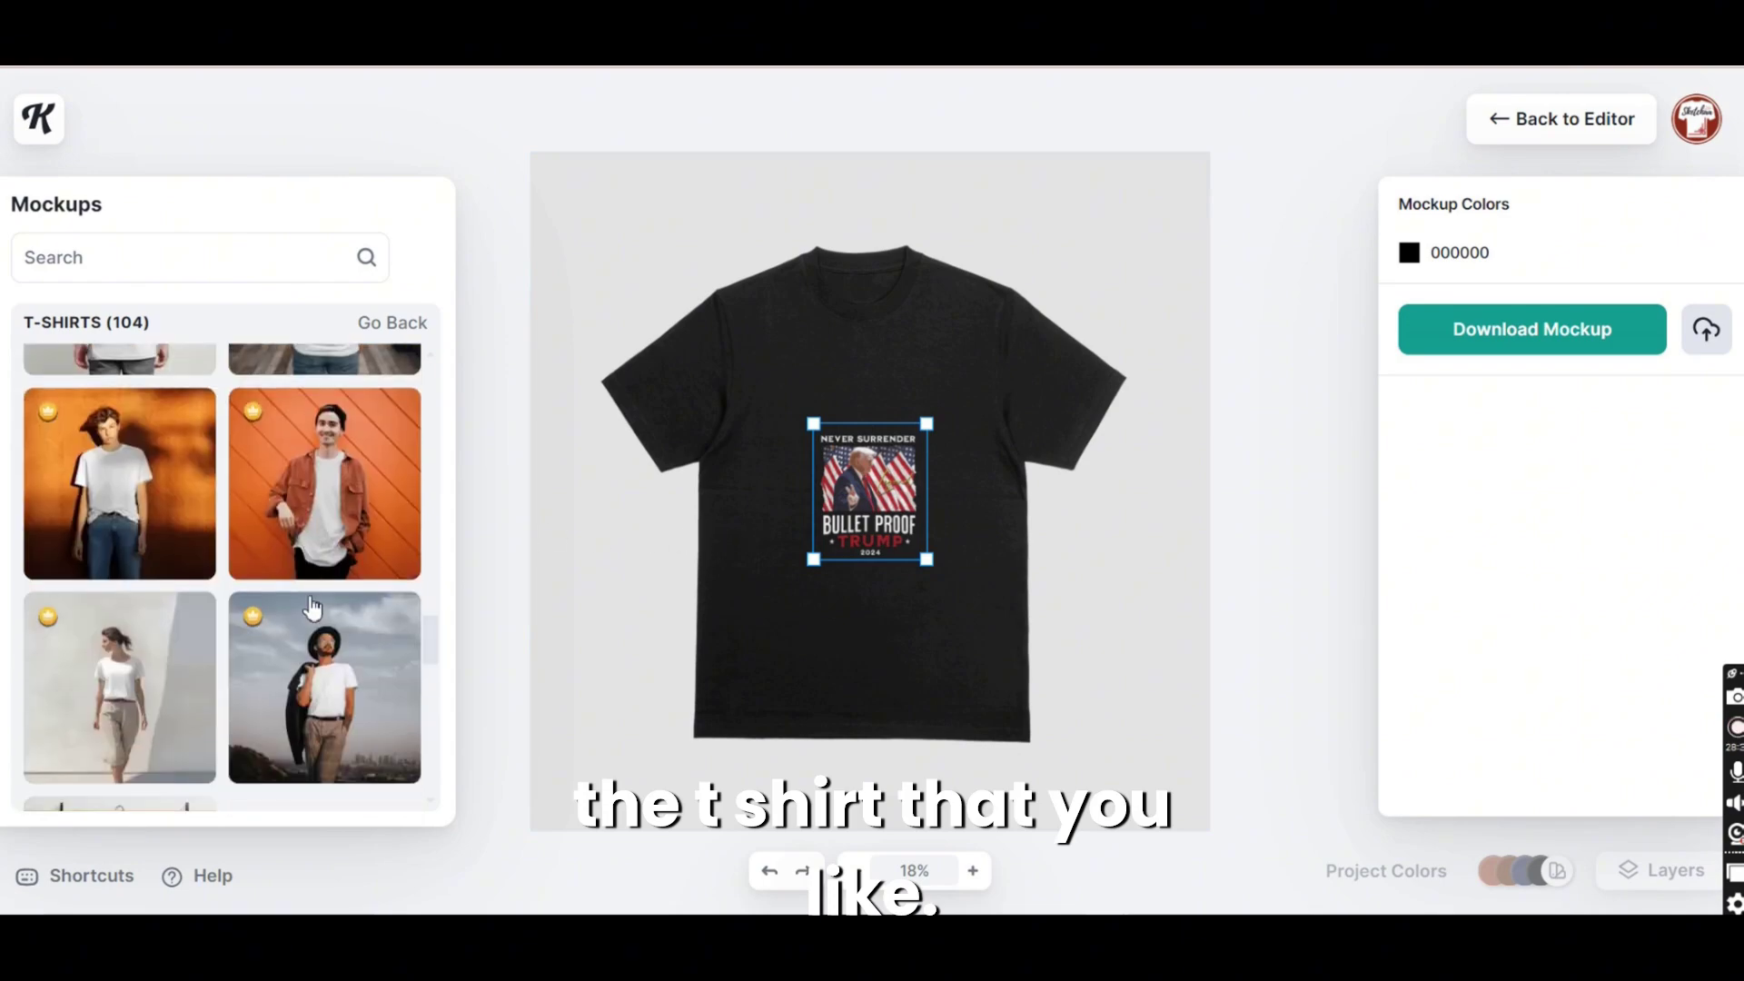
click(143, 586)
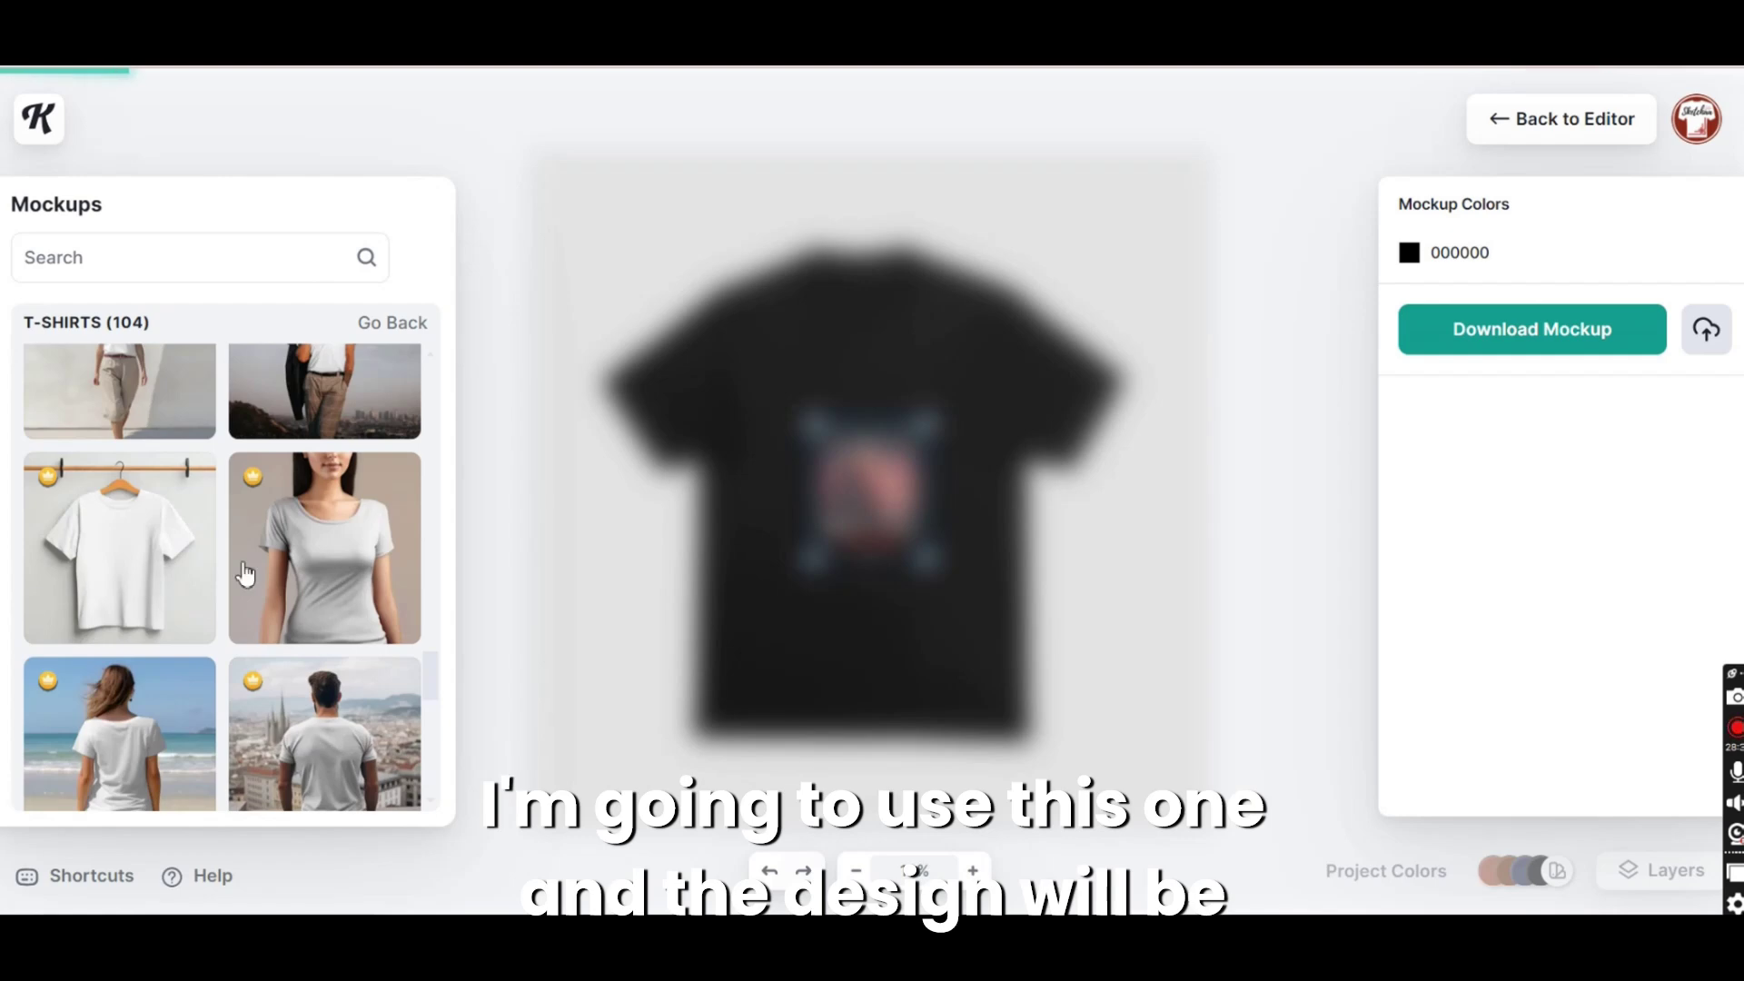
Enlarge the design on the hanging T-shirt mockup and position it on the shirt's chest
drag(793, 619, 738, 683)
drag(961, 405, 970, 372)
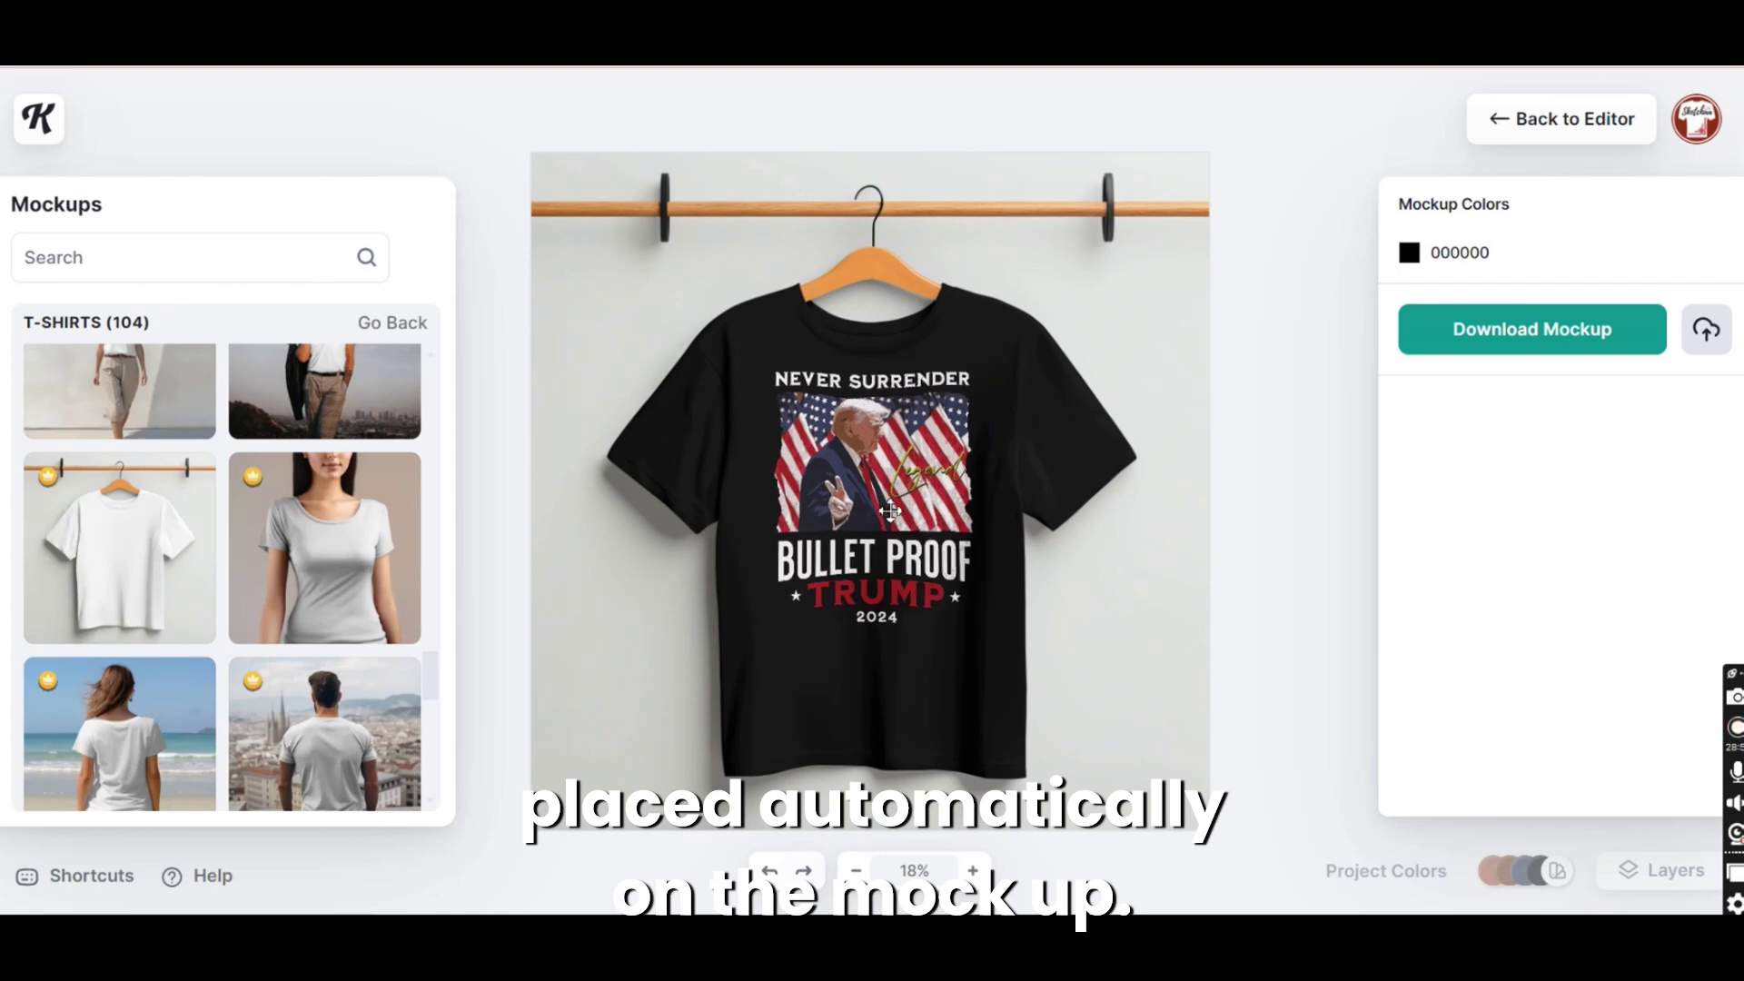
drag(891, 512, 892, 514)
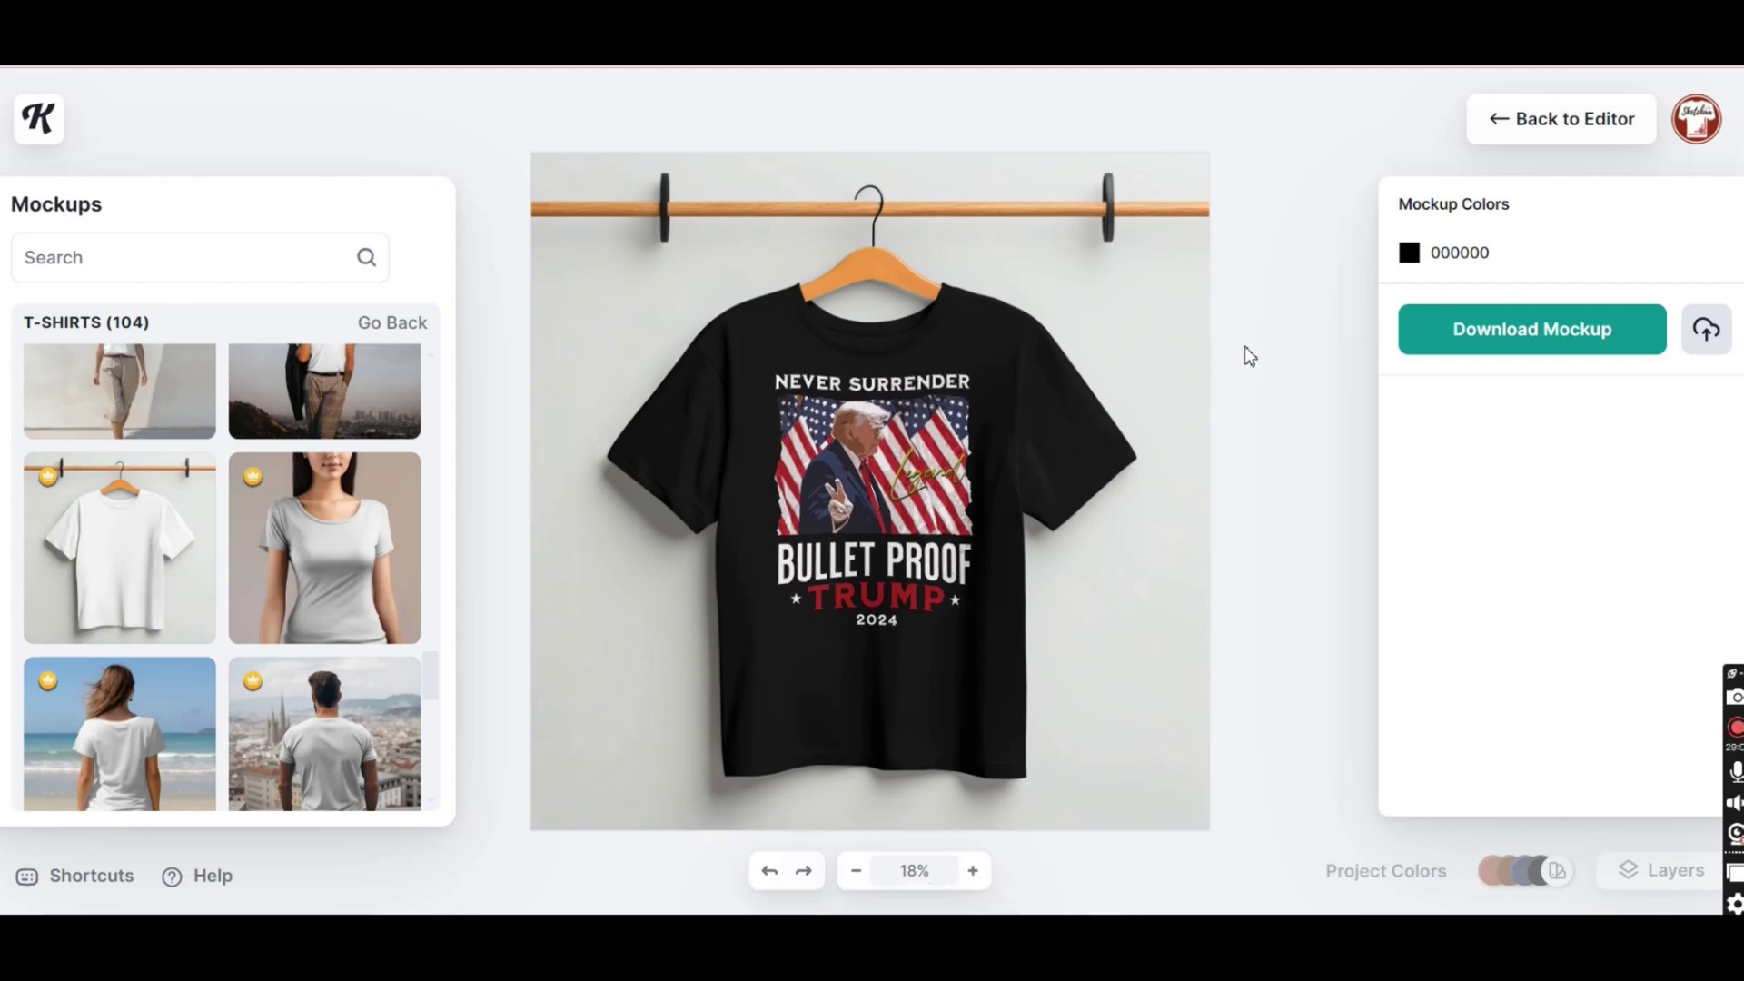